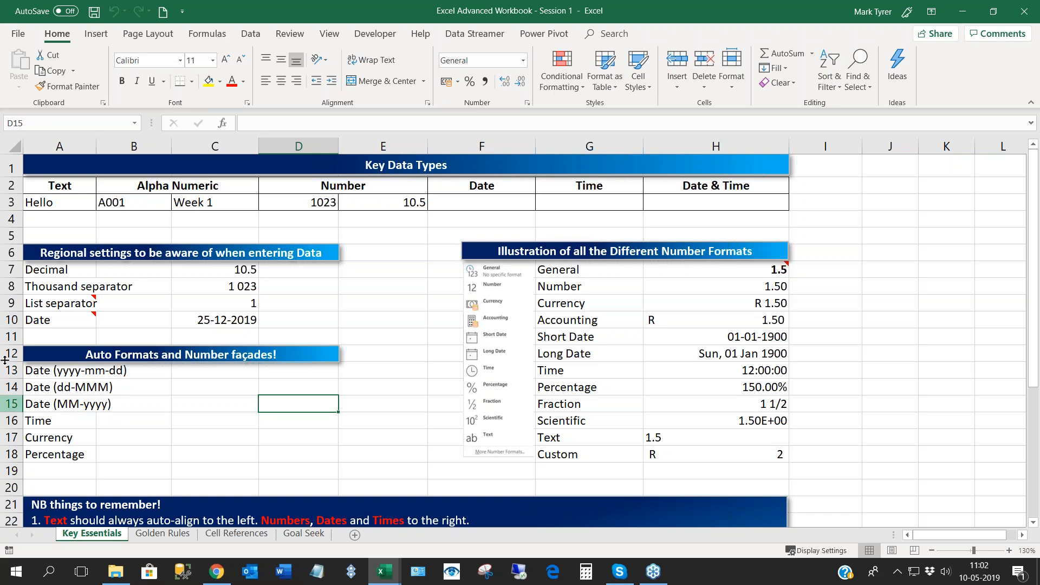
- Examine the text, alphanumeric and number samples in A3:E3 of the Key Data Types table
click(63, 188)
drag(75, 190, 716, 202)
click(231, 202)
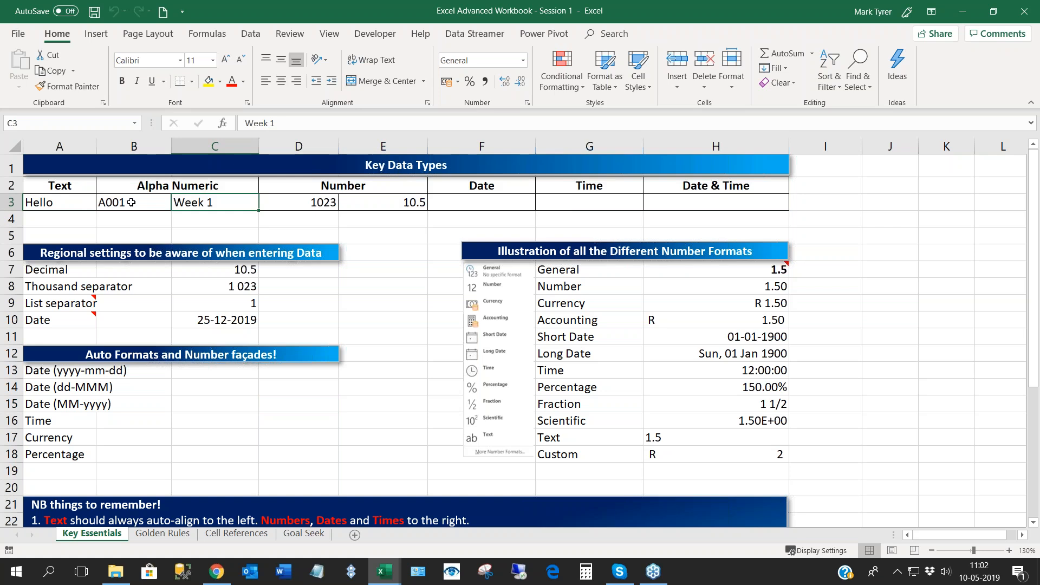
click(70, 204)
click(193, 194)
drag(193, 194, 198, 200)
click(205, 203)
click(136, 205)
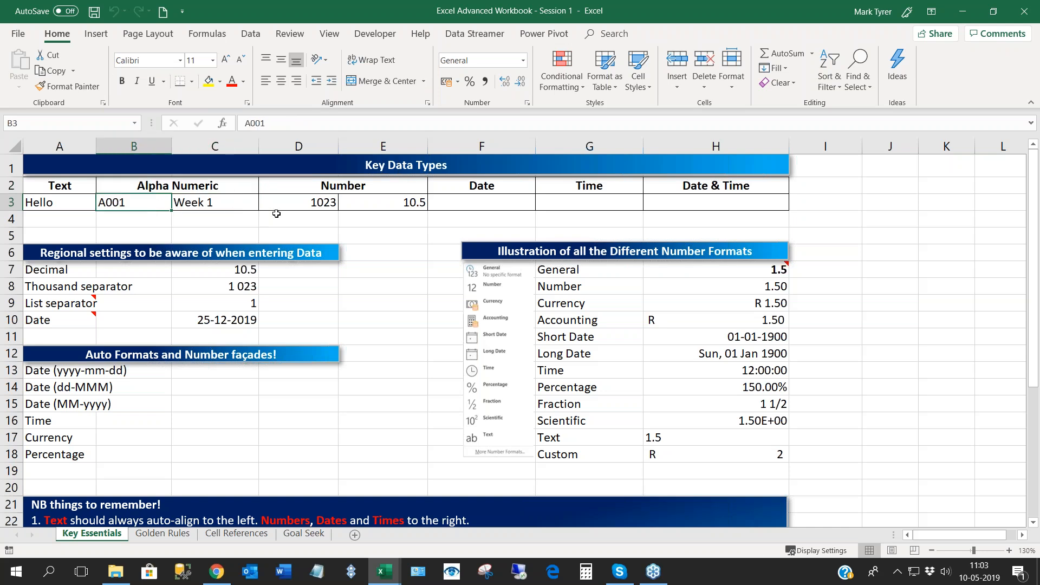
click(311, 192)
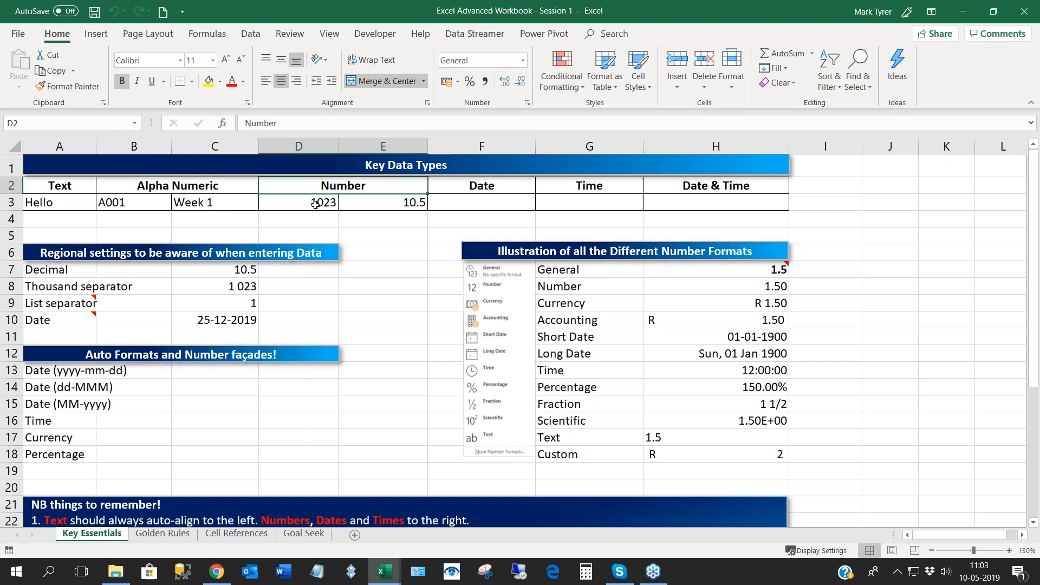
click(316, 204)
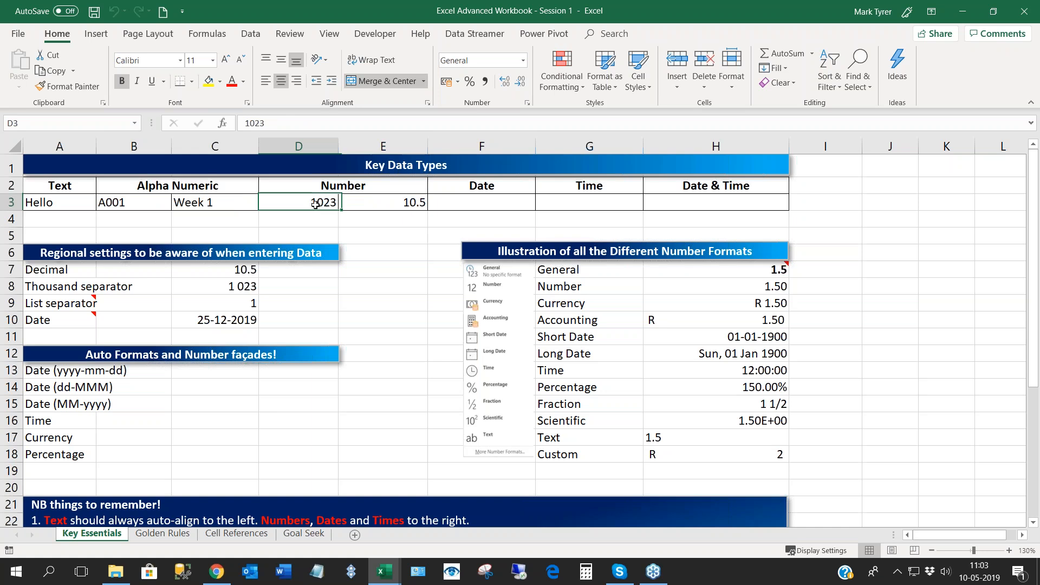
click(372, 204)
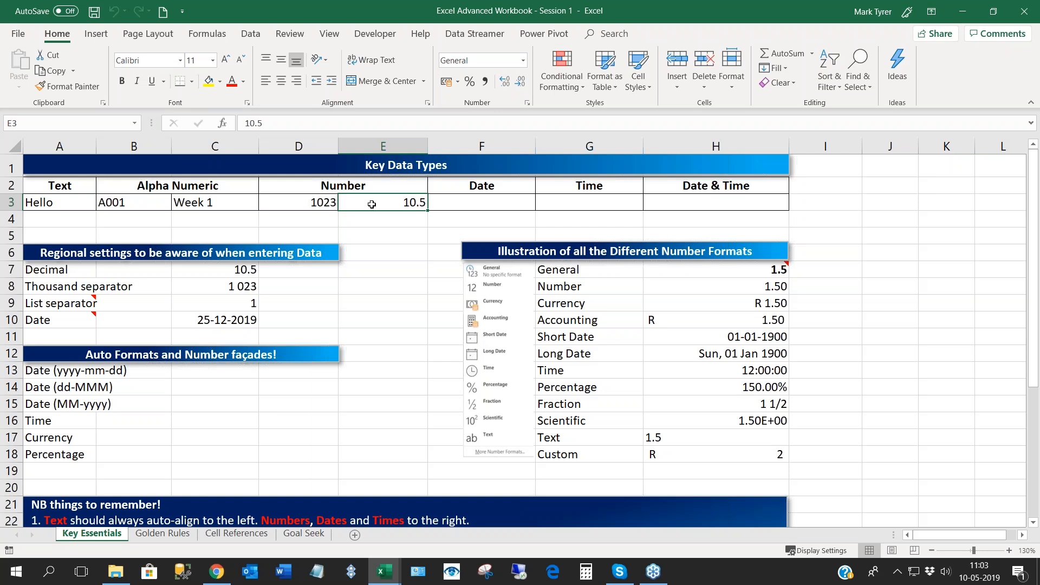
- Enter the current date, 10-05-2019, in F3 and the current time, 11:04, in G3
key(Right)
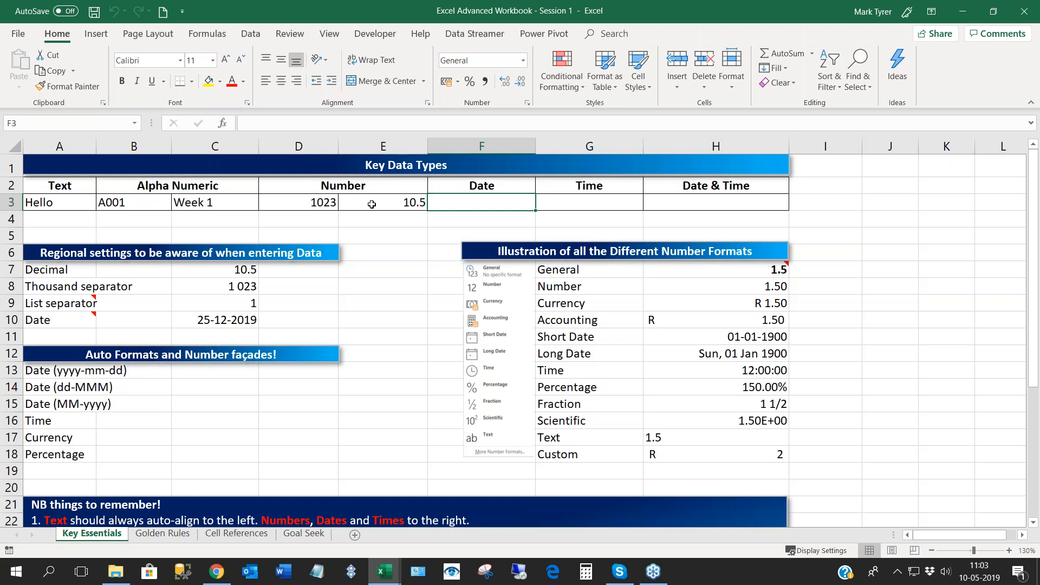
key(ctrl+semicolon)
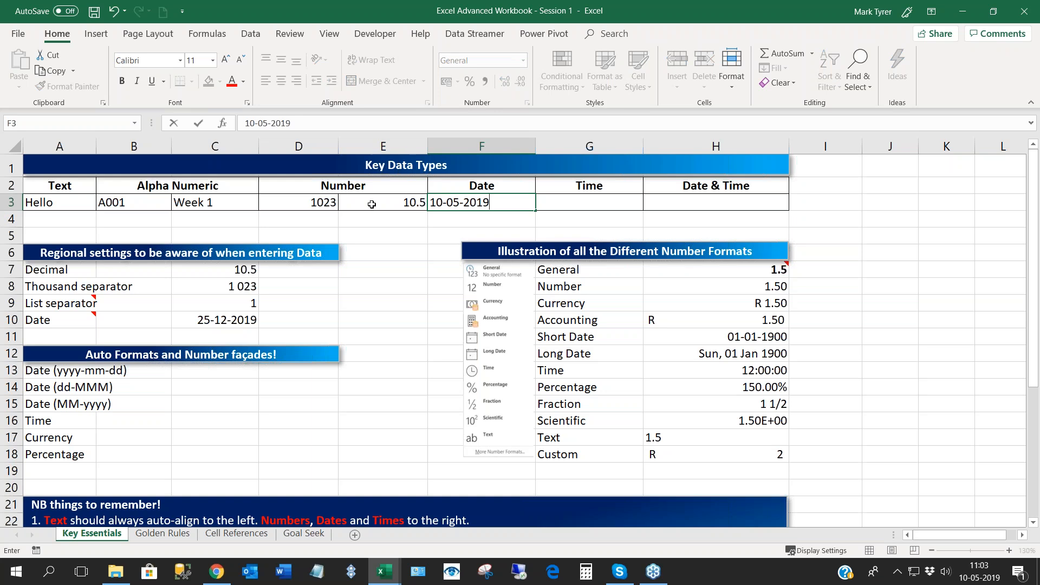
key(ctrl+Return)
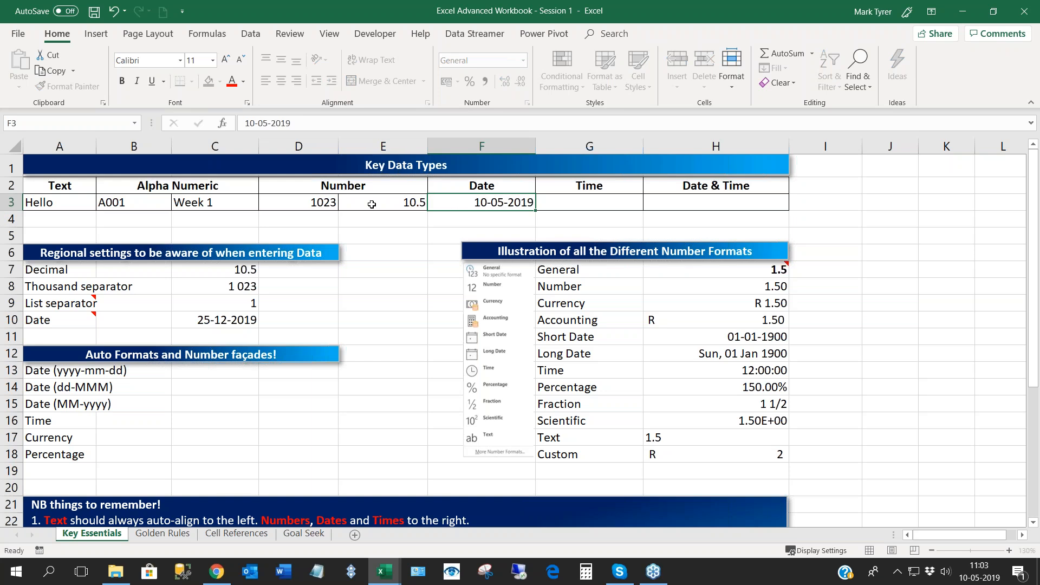
key(Tab)
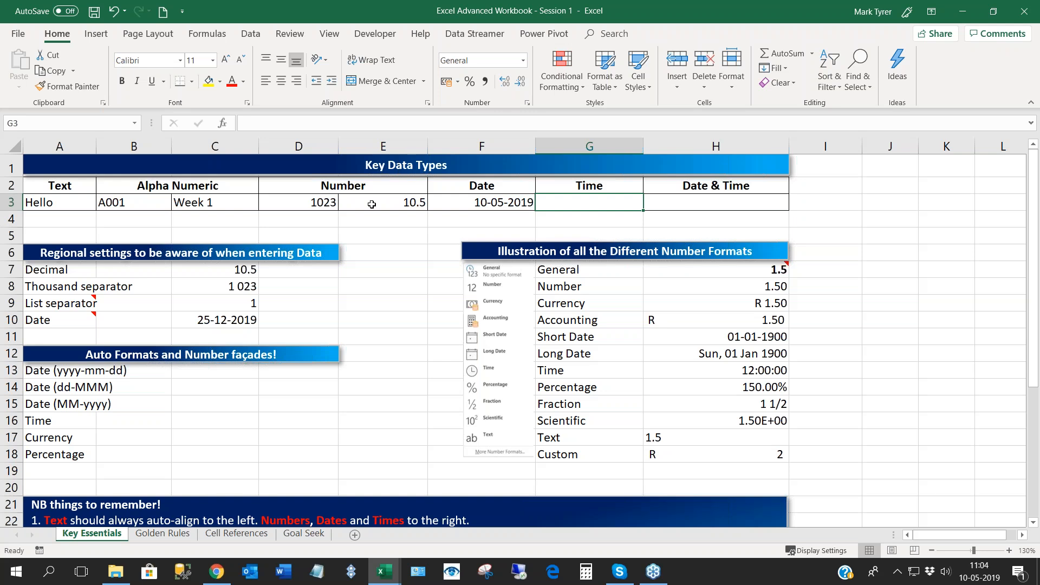
key(ctrl+shift+semicolon)
key(Tab)
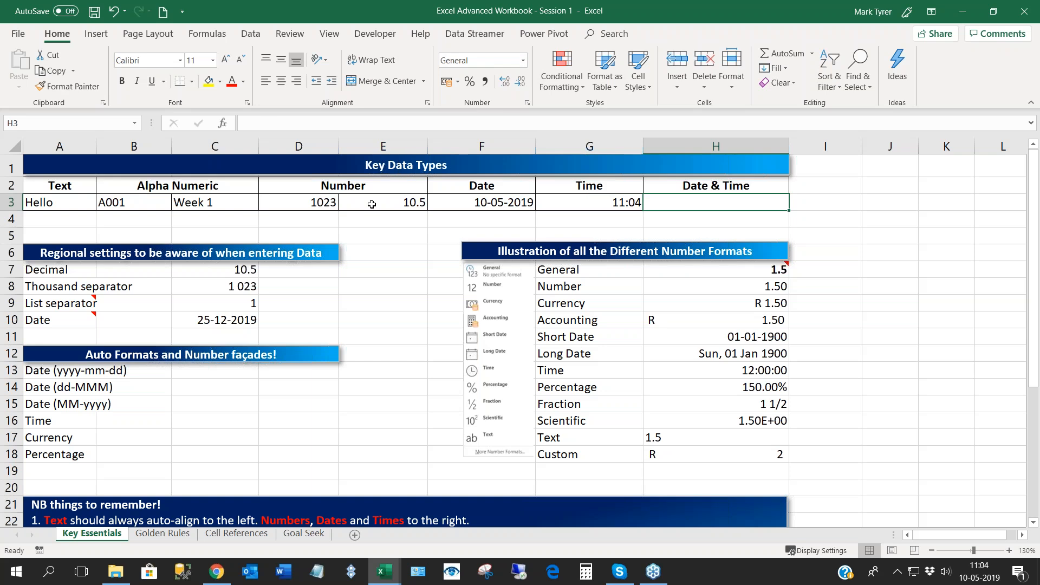
key(ctrl+semicolon)
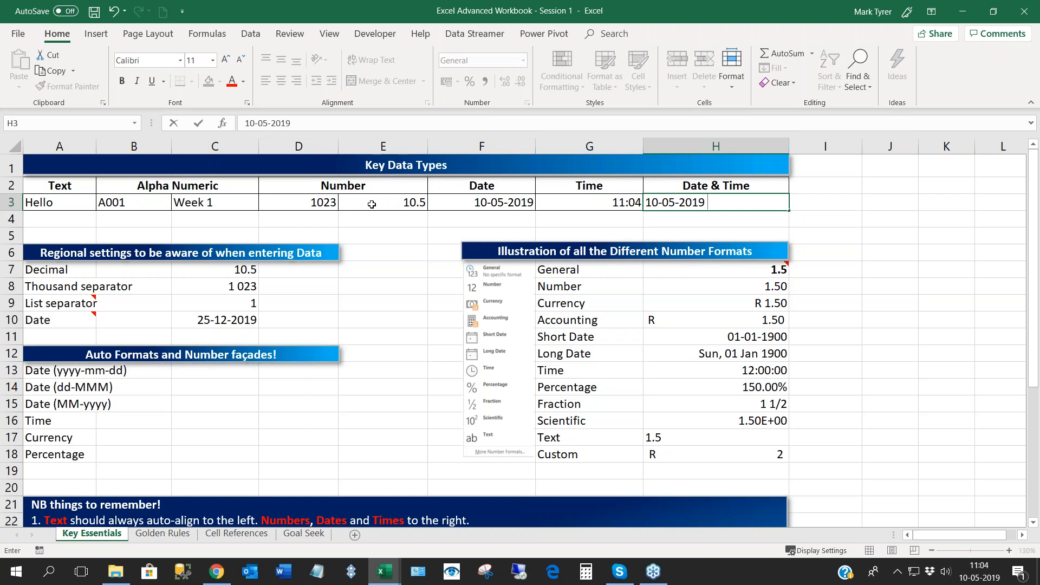
key(ctrl+shift+semicolon)
key(Return)
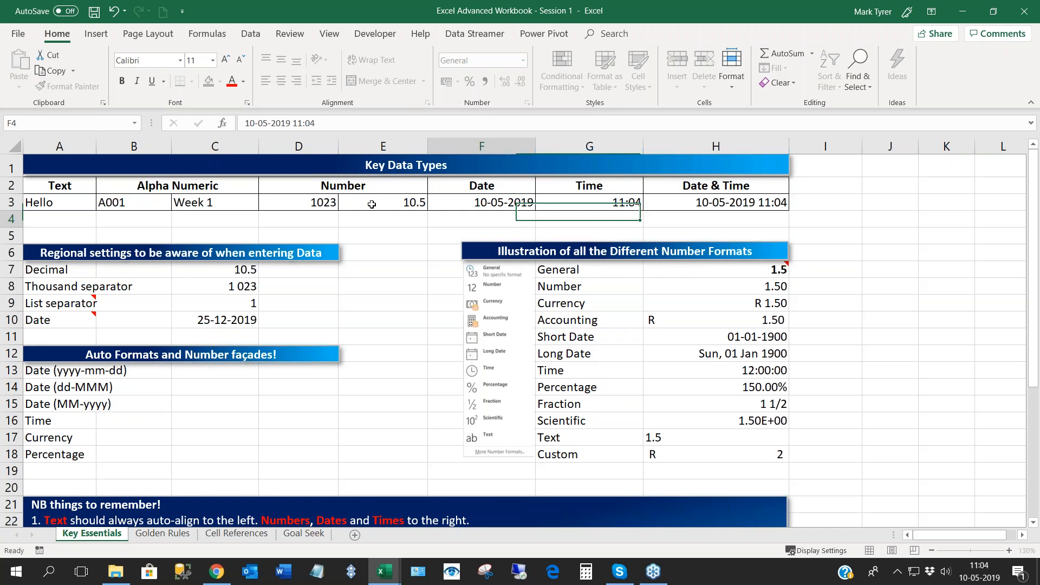
click(683, 202)
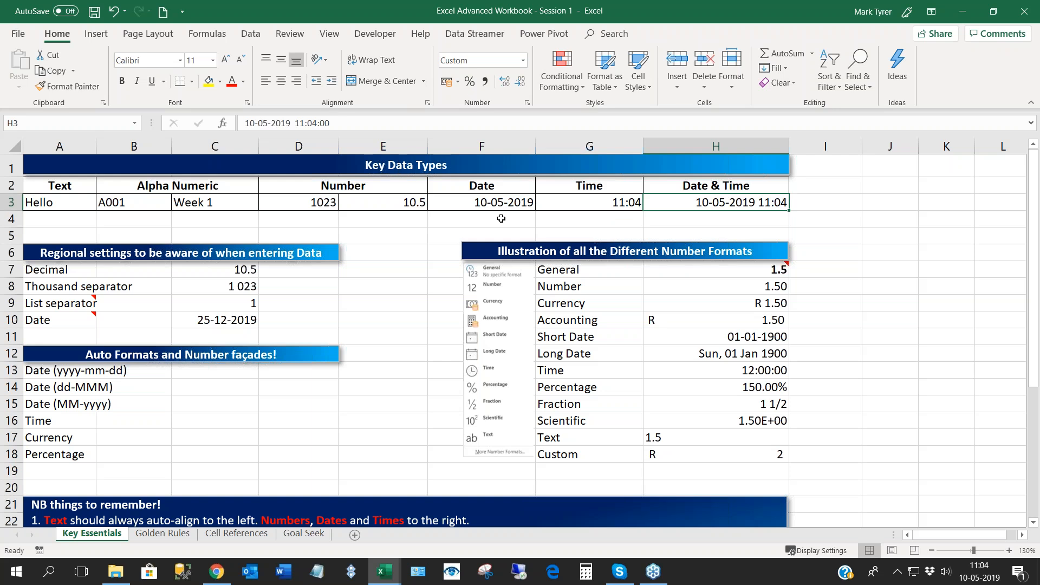
- Format the date and time cells F3:H3 as Number and inspect each cell's underlying value
click(474, 201)
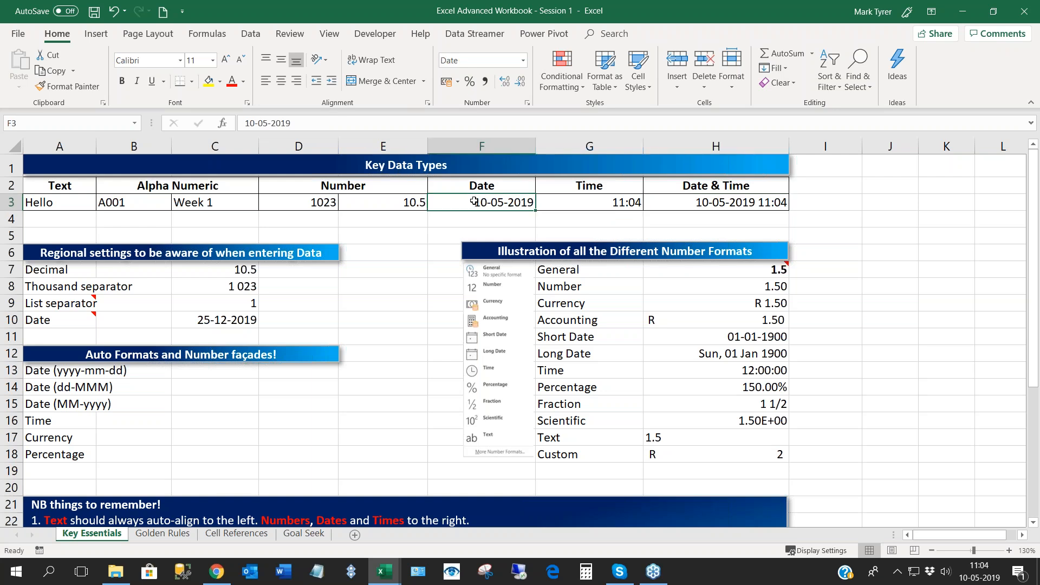
shift+click(547, 202)
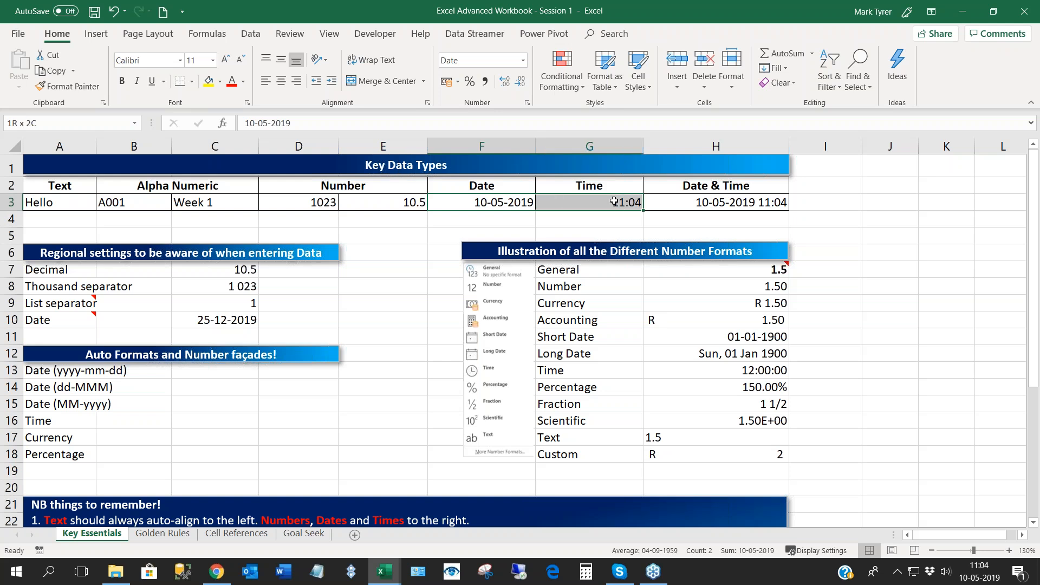
drag(614, 201, 715, 202)
click(523, 60)
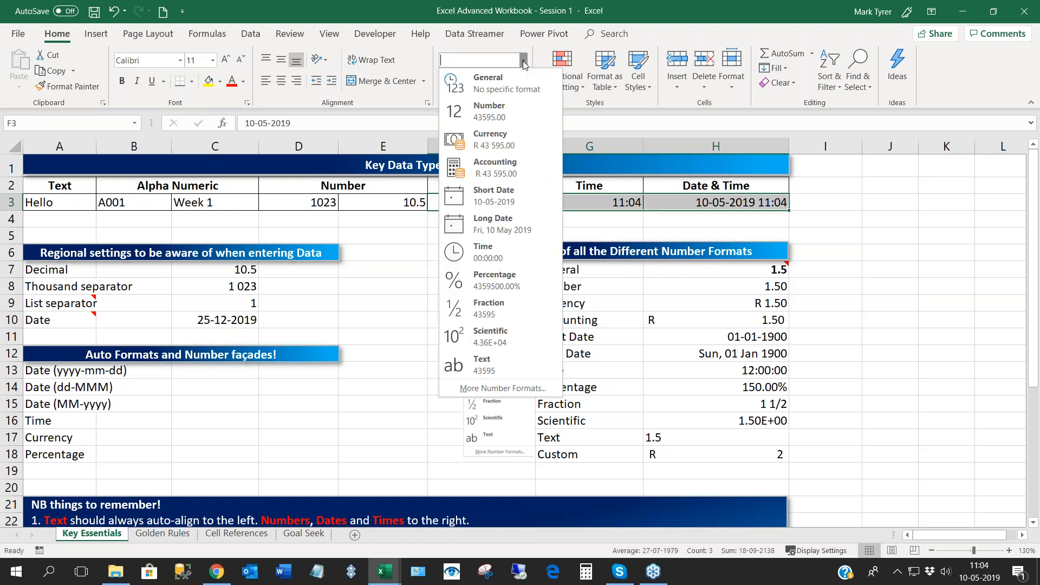
key(Escape)
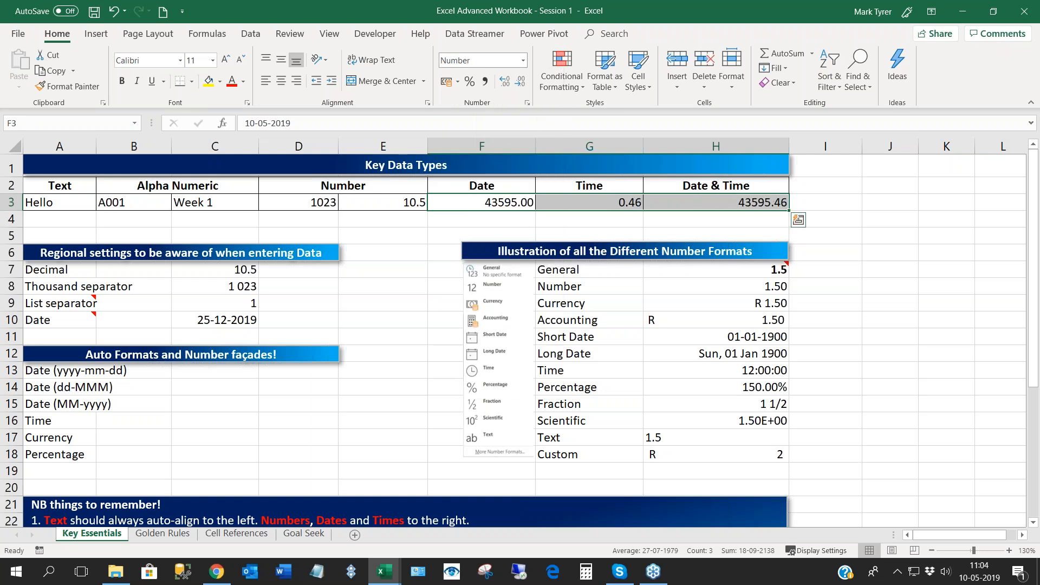
click(475, 202)
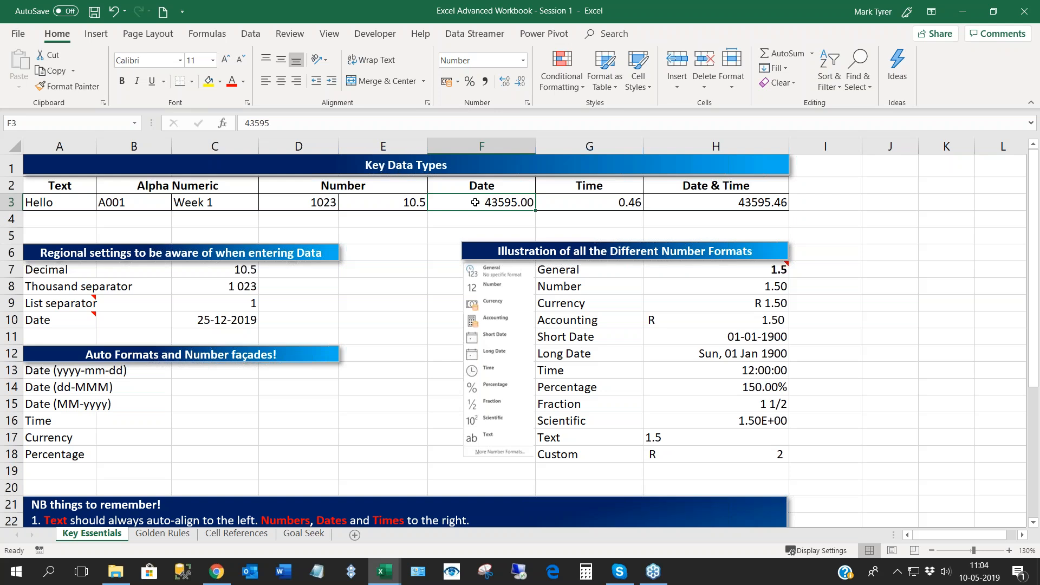
key(Right)
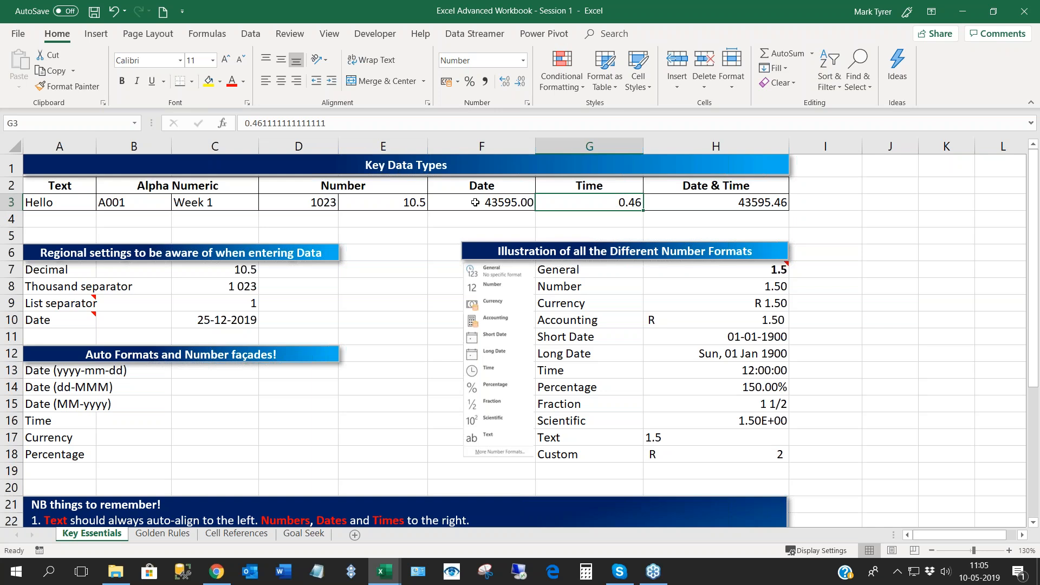
key(Right)
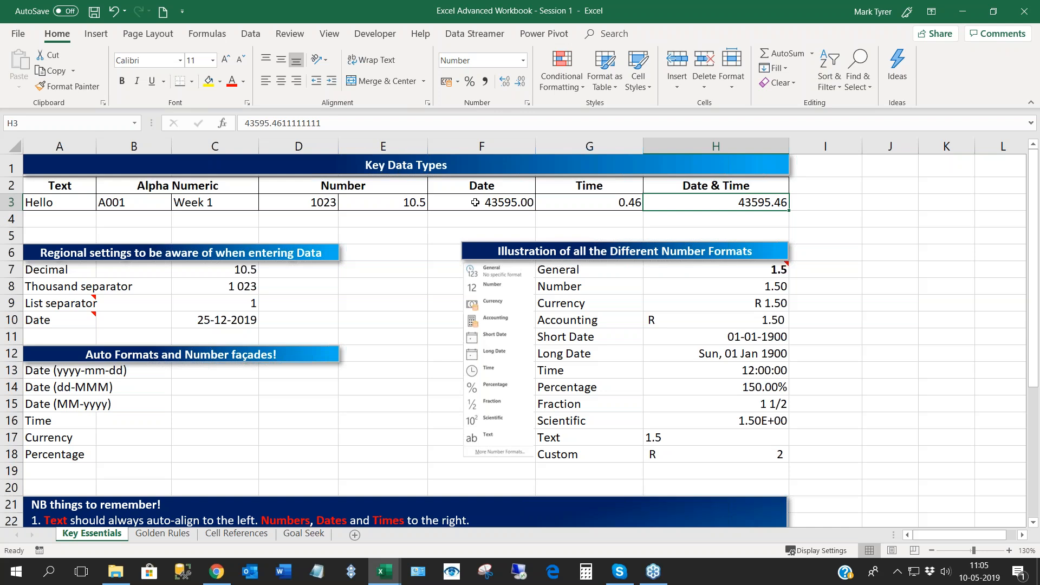
- Undo the Number format applied to F3:H3
key(ctrl+z)
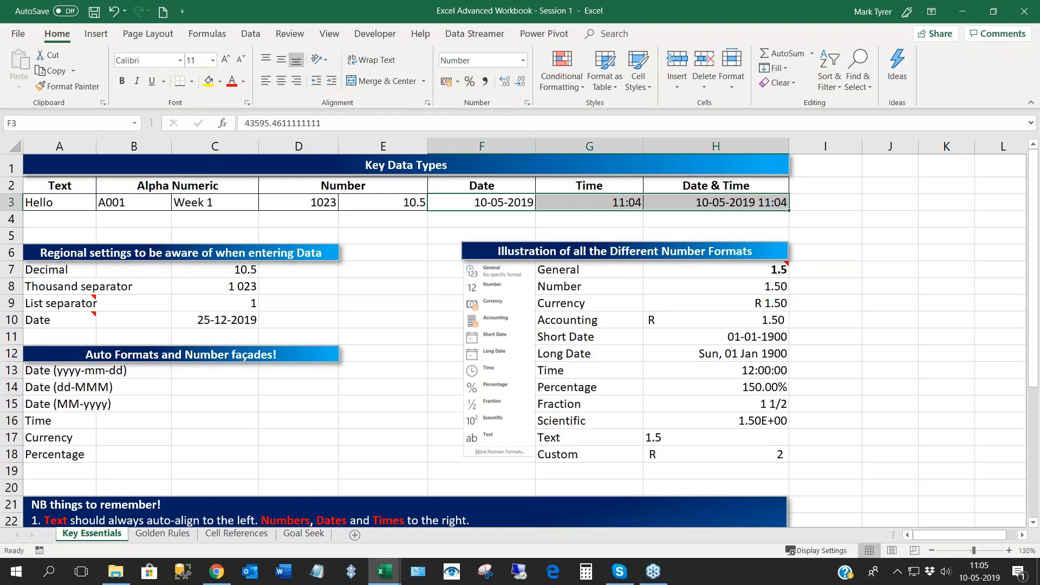
key(ctrl+z)
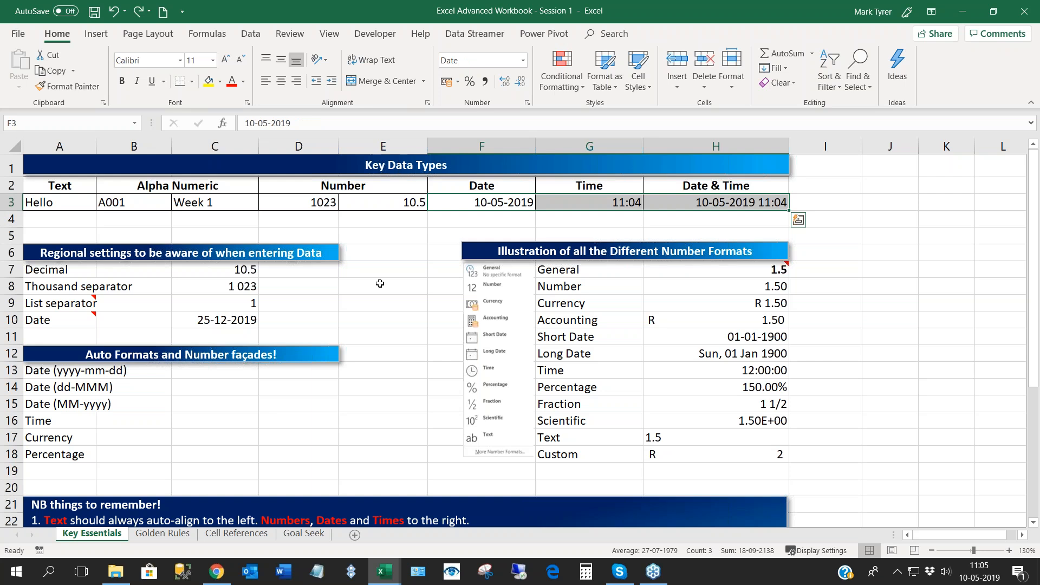
click(380, 283)
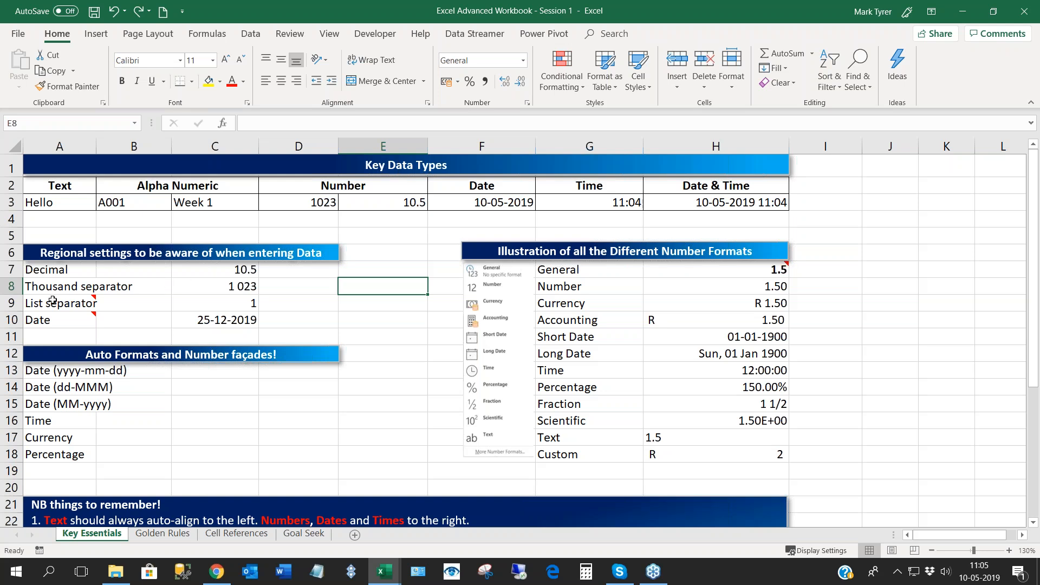
- Review the regional settings listed in A7:A10 and the decimal and thousand separator examples in C7:C8
click(46, 270)
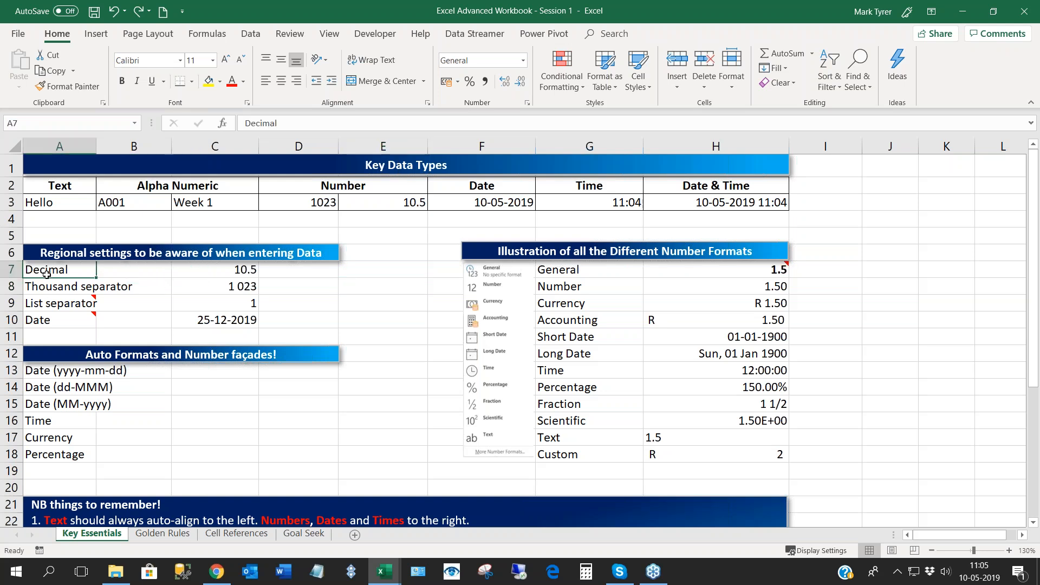
key(shift+Down)
key(shift+Down)
key(shift+Down)
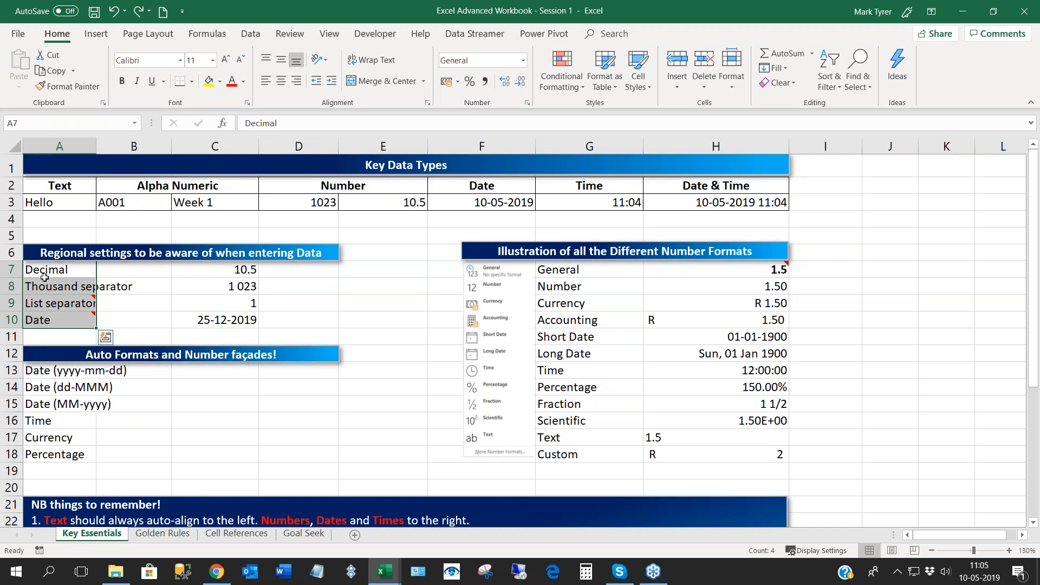
click(45, 272)
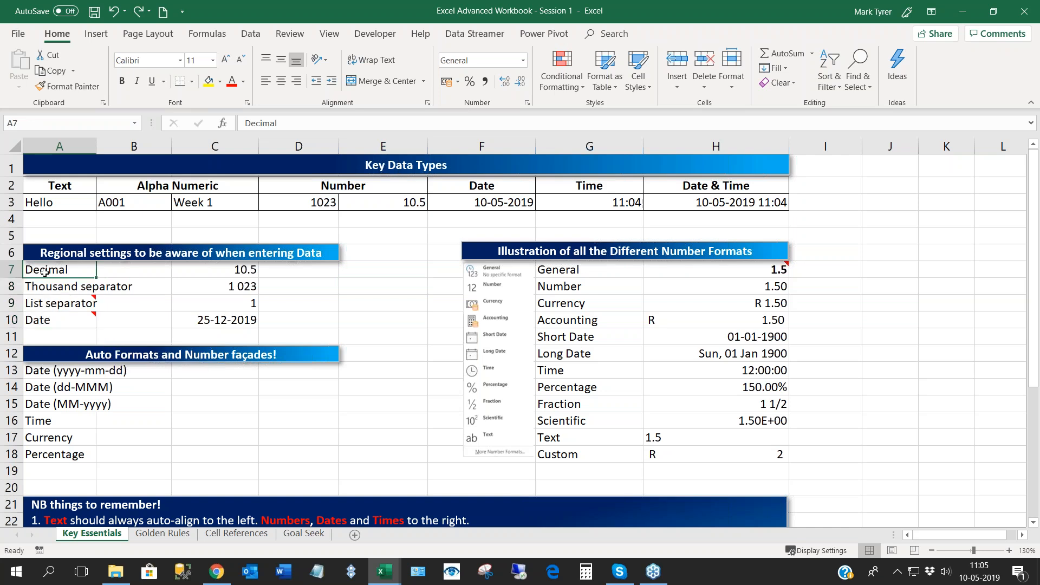
click(214, 270)
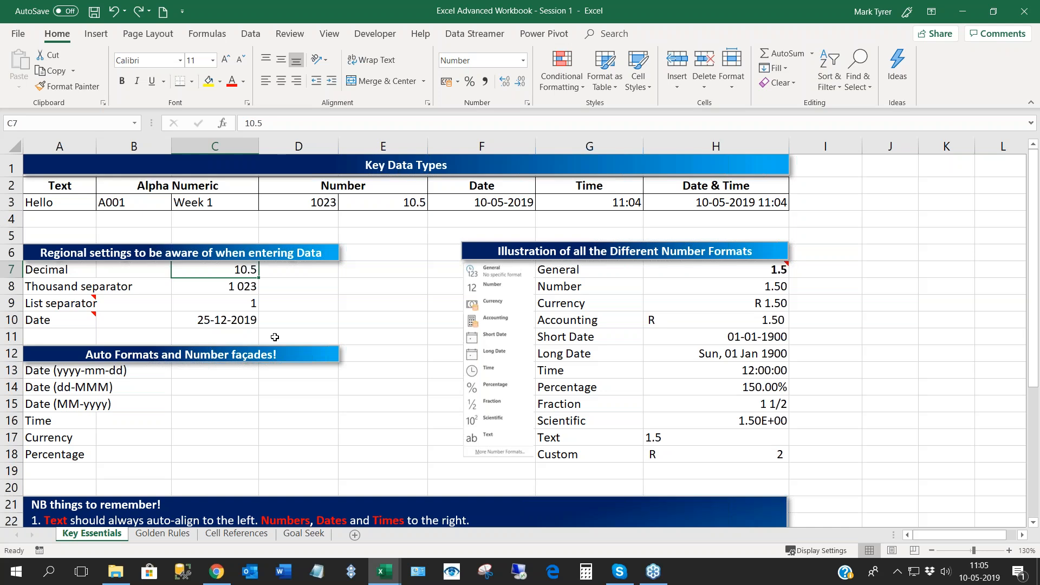
key(Down)
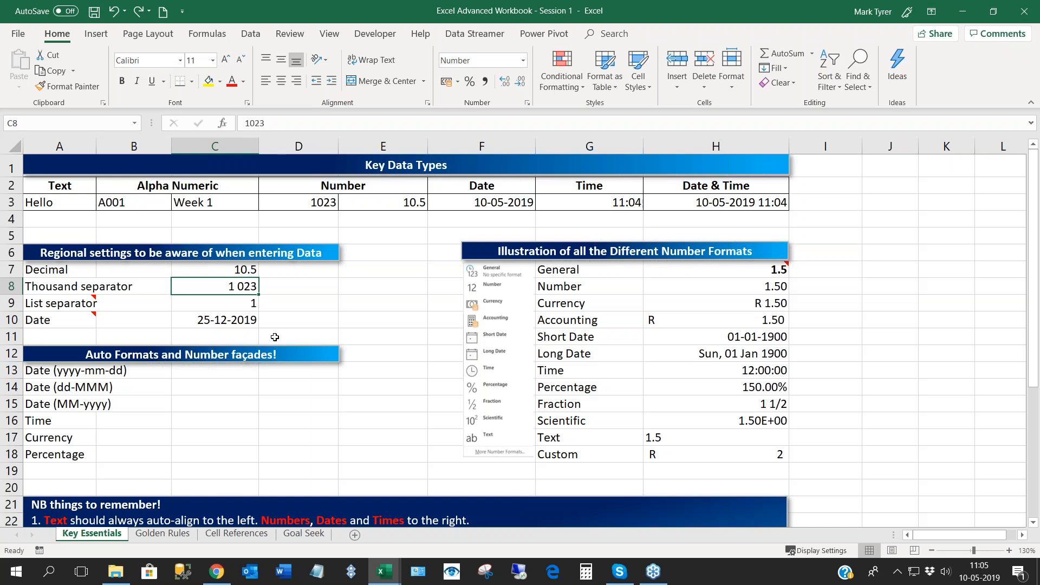
- Inspect the argument separators in the IF formula in C9 and the date layout in C10, then review the samples C7:C10
key(Down)
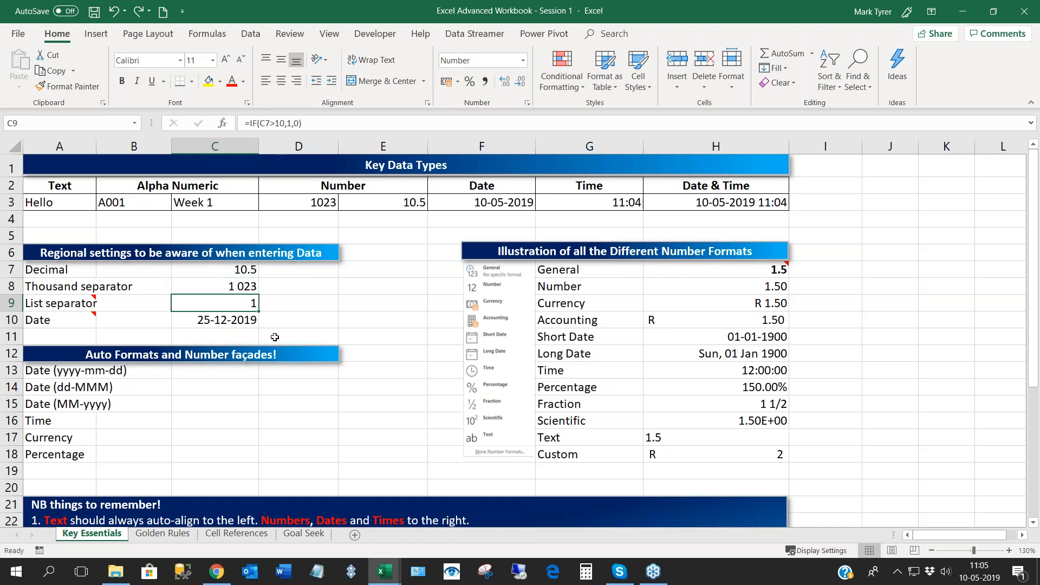
double_click(218, 306)
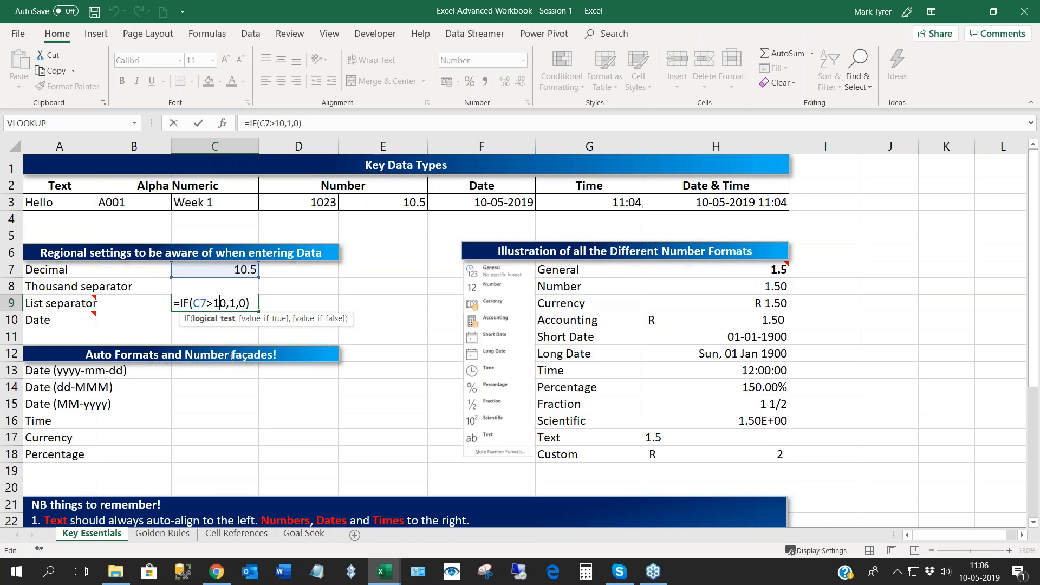
click(237, 305)
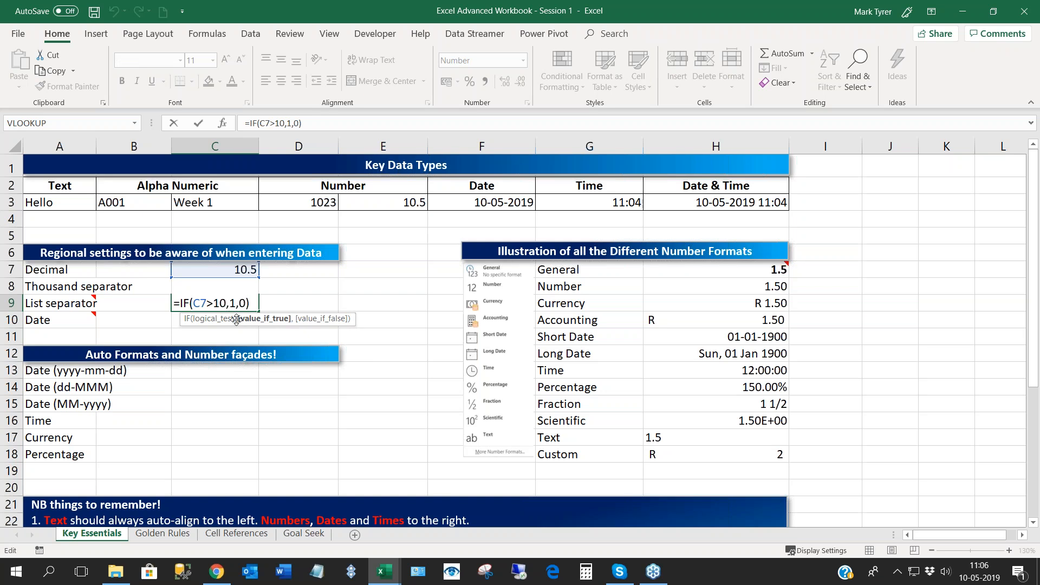
key(Escape)
key(Return)
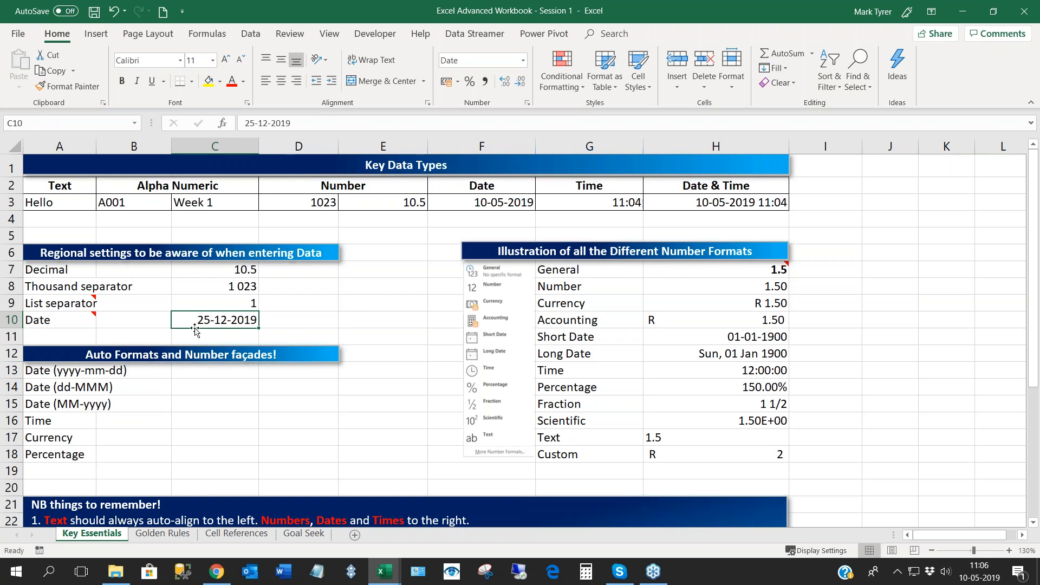
key(Left)
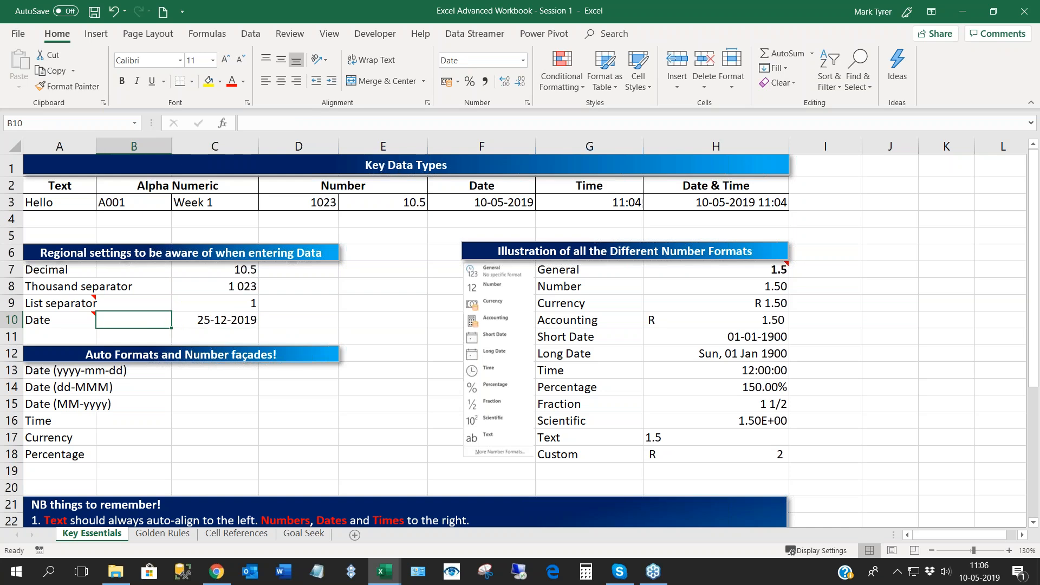
click(214, 318)
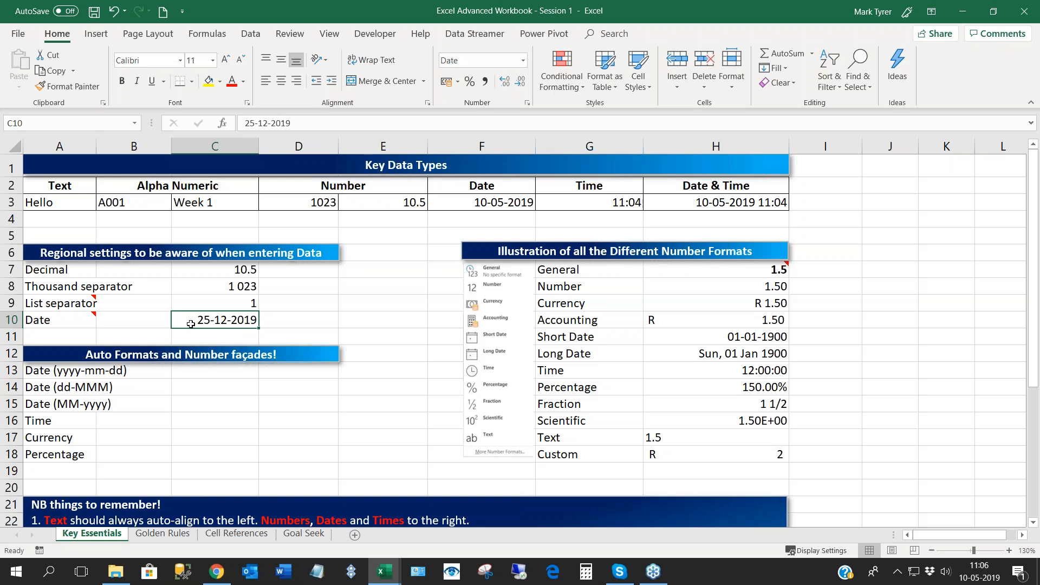
click(207, 269)
drag(209, 272, 223, 316)
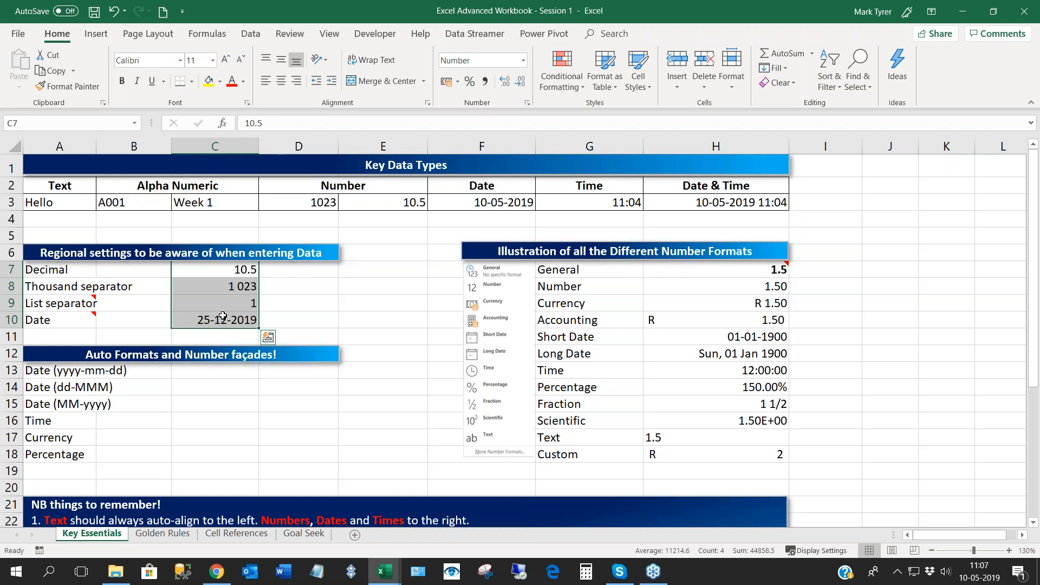
- Review the number formats illustrated in G7:H18 and compare them with the list of available number formats
click(236, 270)
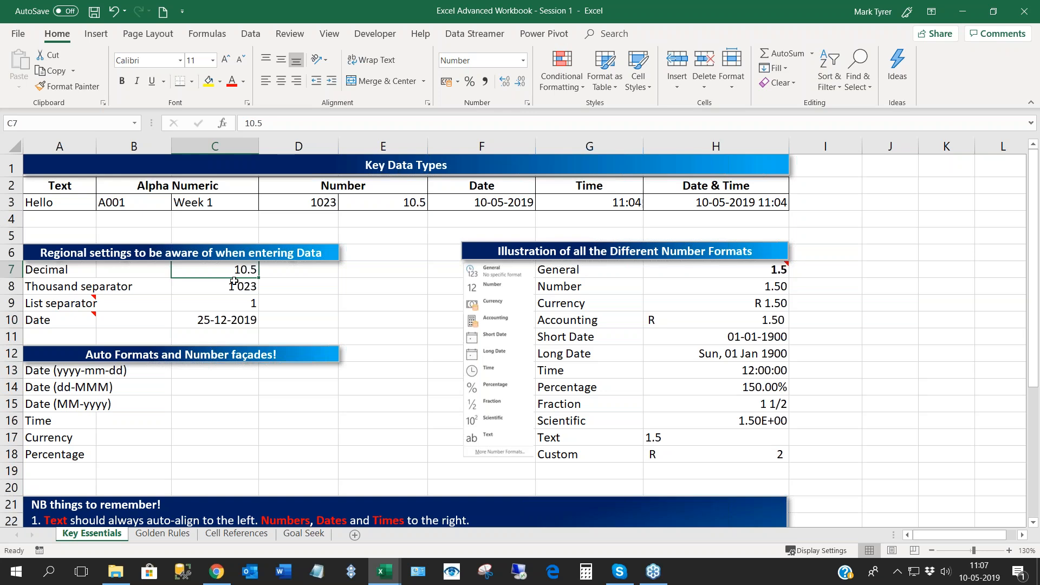
drag(234, 280, 214, 270)
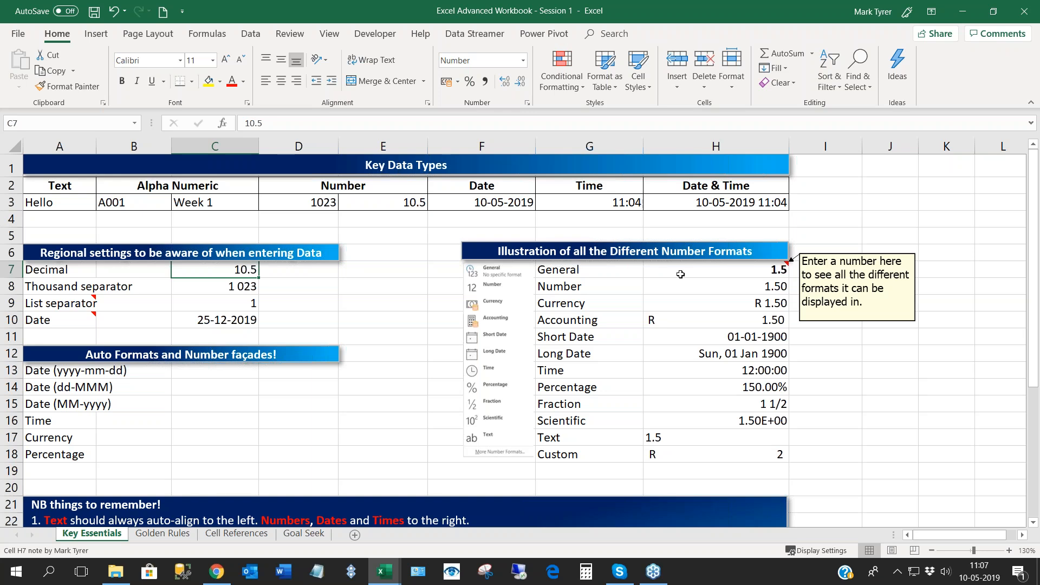
click(681, 274)
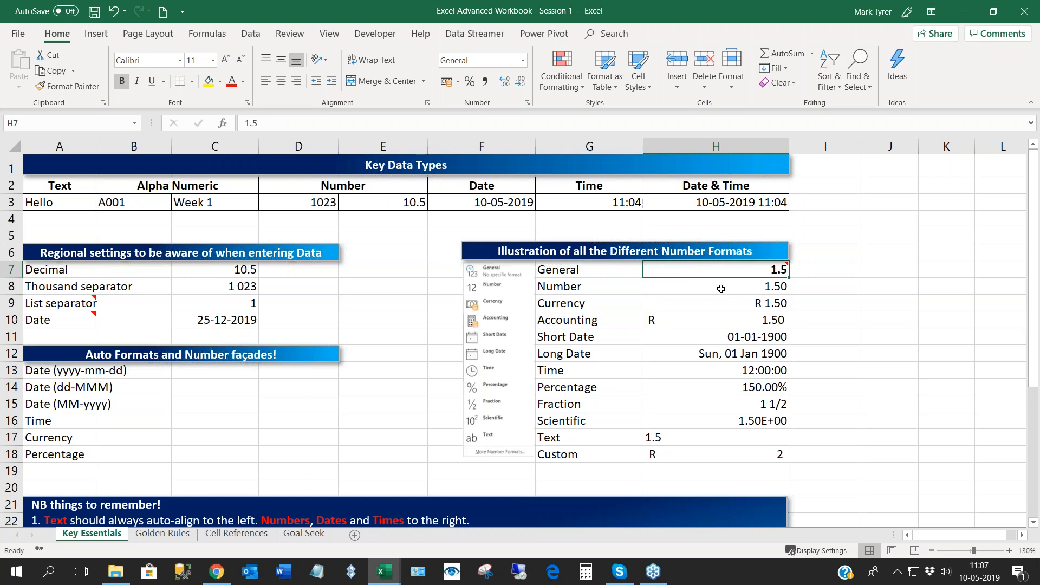
drag(721, 288, 715, 389)
drag(576, 288, 564, 440)
click(566, 422)
click(523, 61)
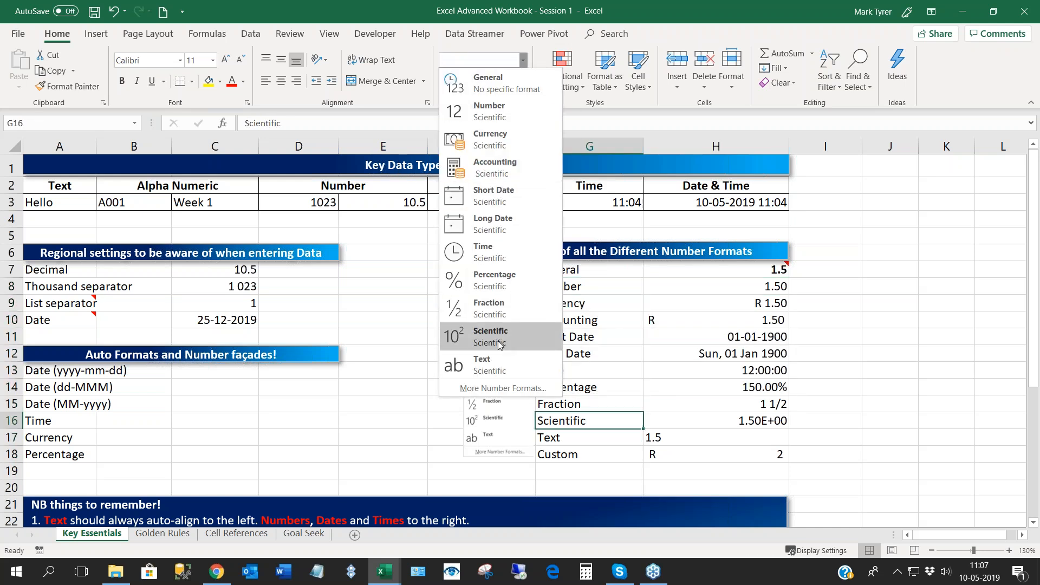
key(Escape)
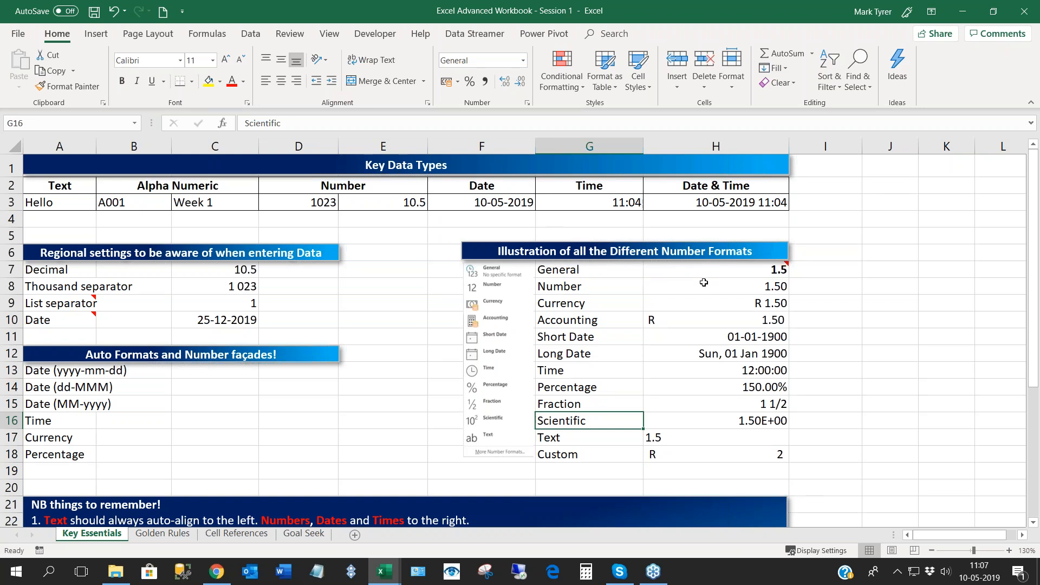
- Inspect the General, Number, Currency and Accounting examples in H7:H10 and the formula behind them
click(704, 283)
key(Down)
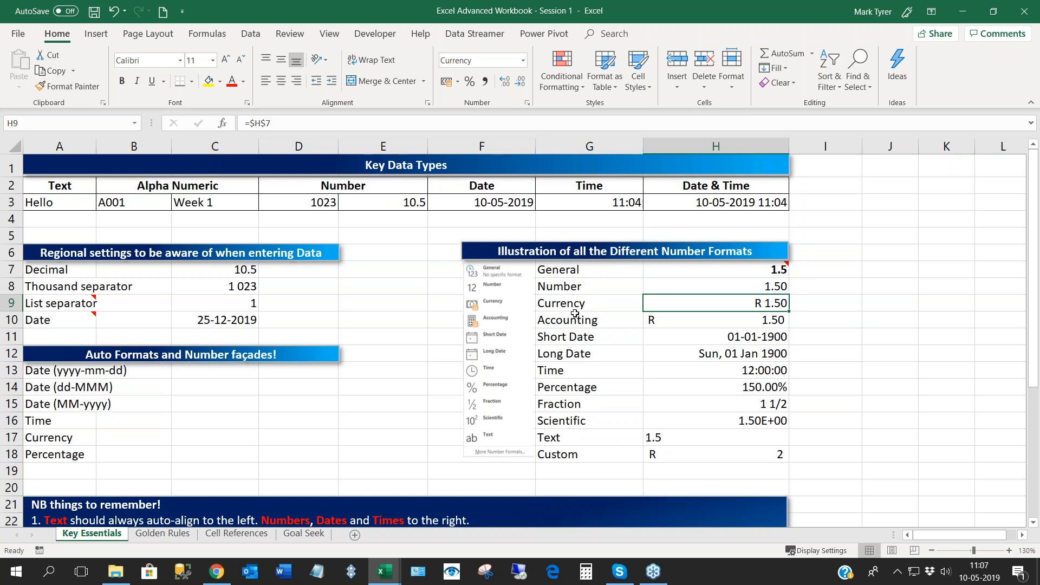
key(Down)
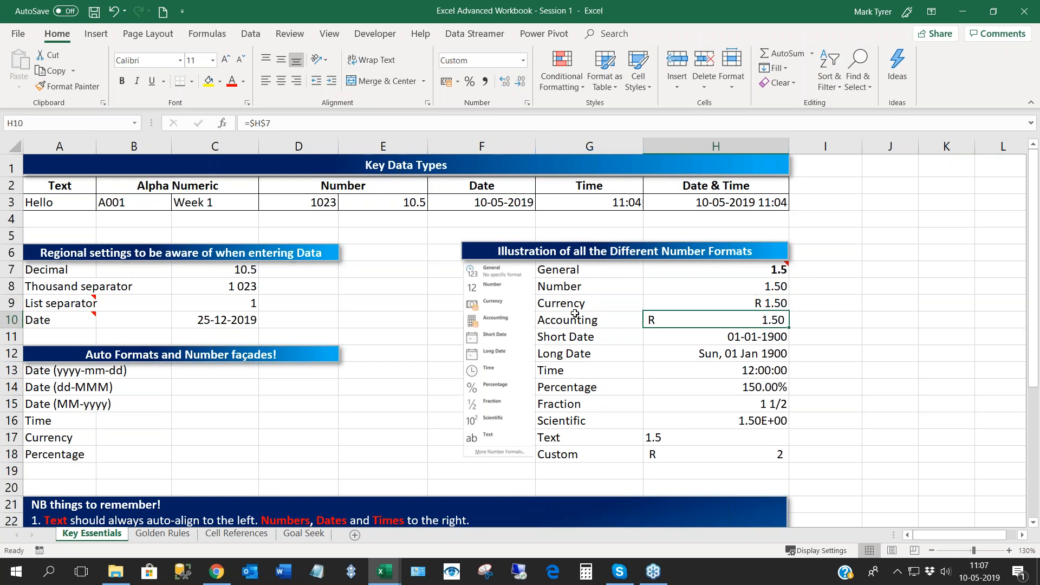
key(Down)
click(716, 286)
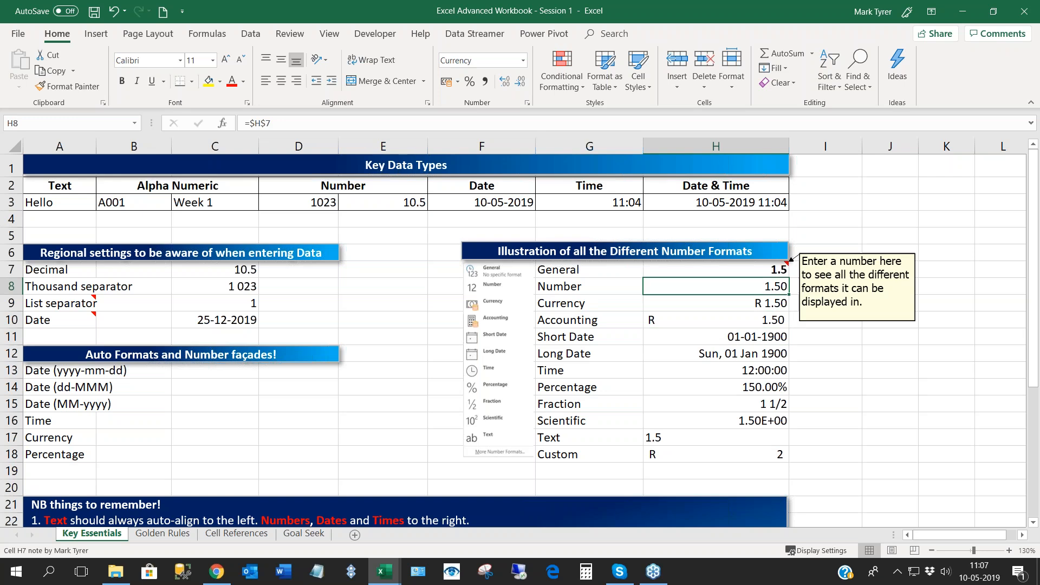
key(Up)
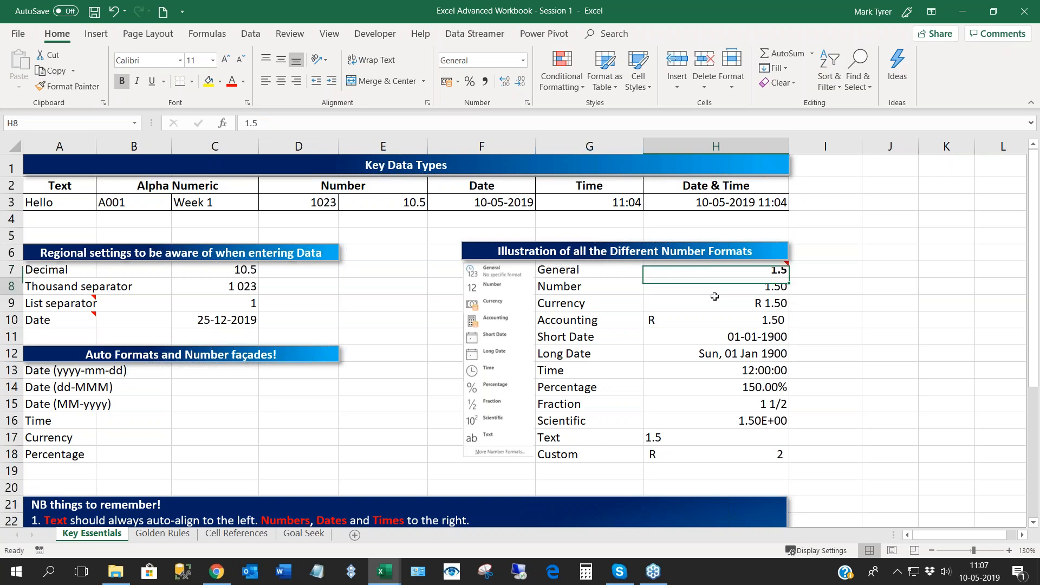
click(714, 318)
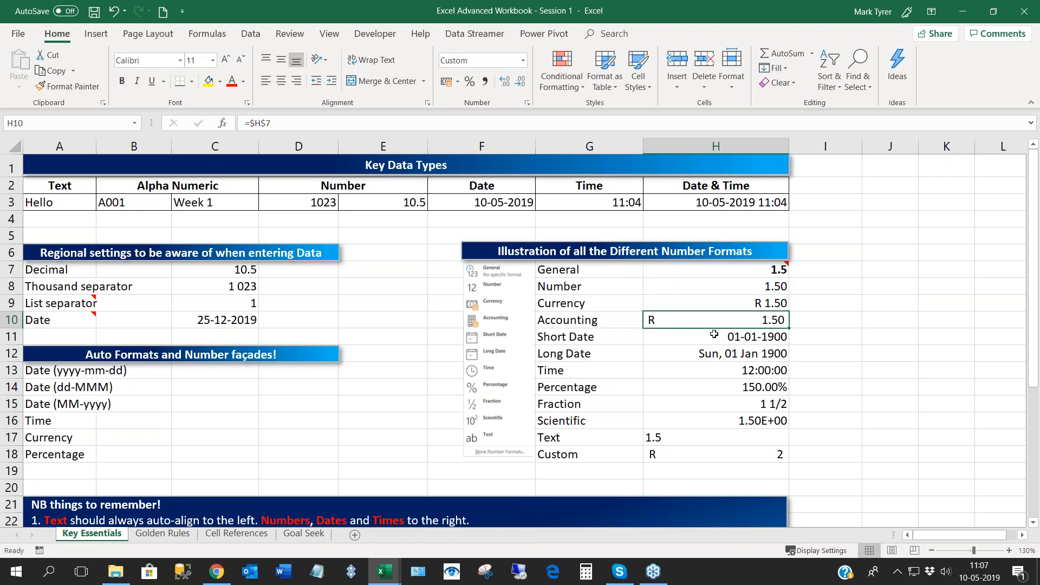
- Inspect the Short Date, Long Date and Time examples in H11:H13 and the Custom format example in H18
click(714, 334)
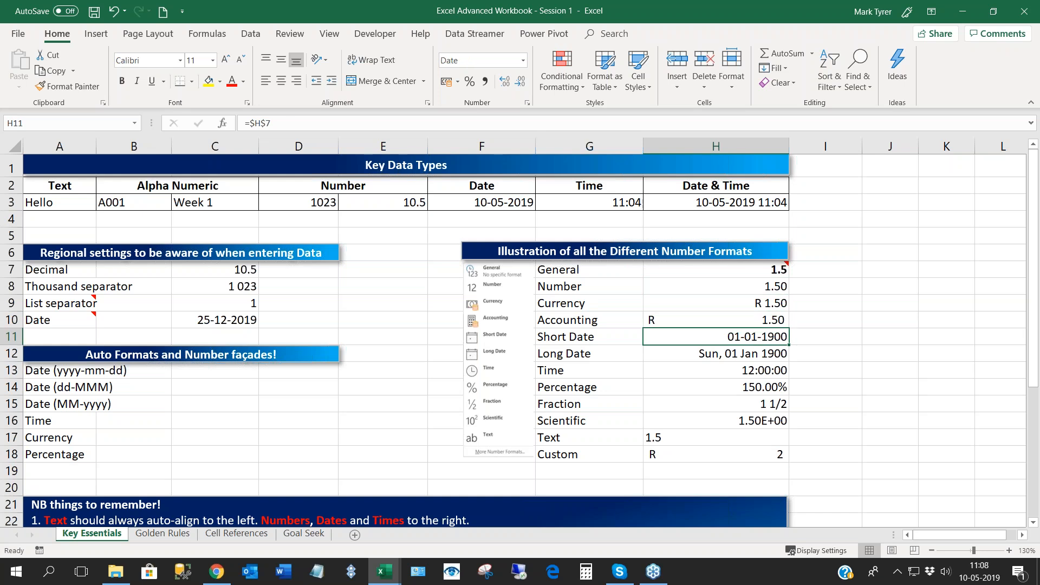
key(Down)
key(Down)
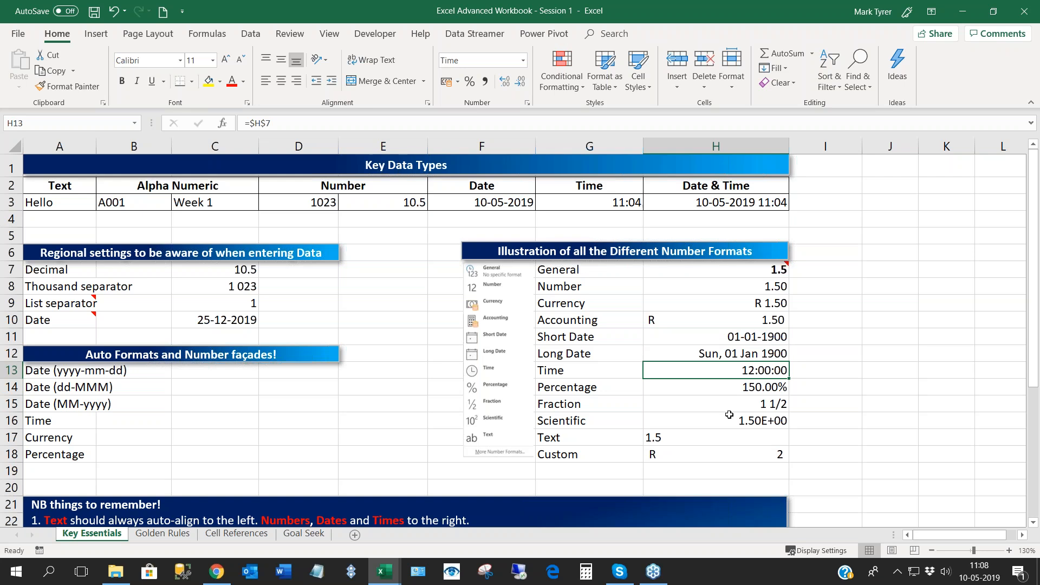
click(741, 336)
drag(741, 337, 730, 372)
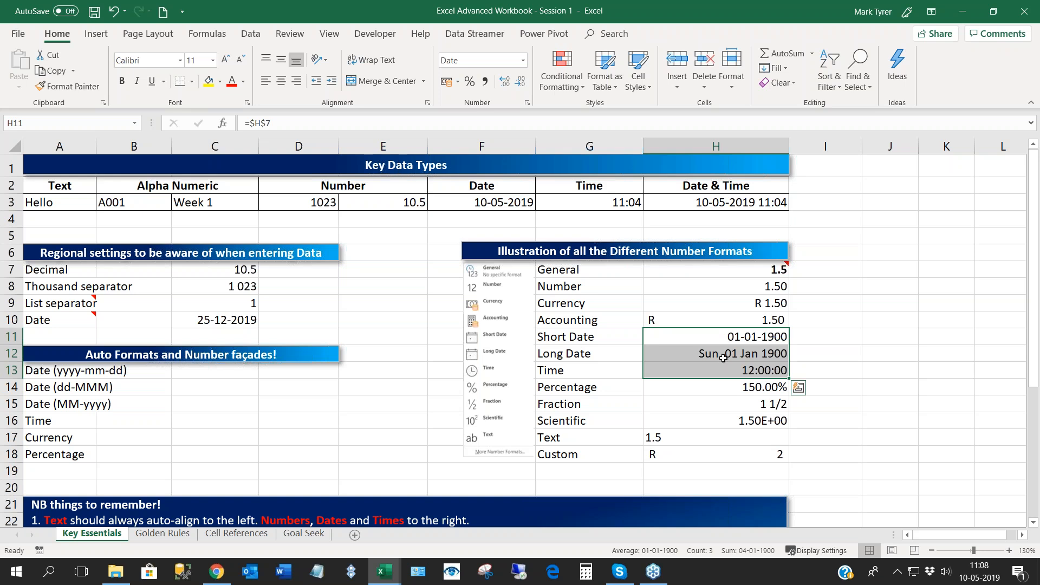
click(724, 358)
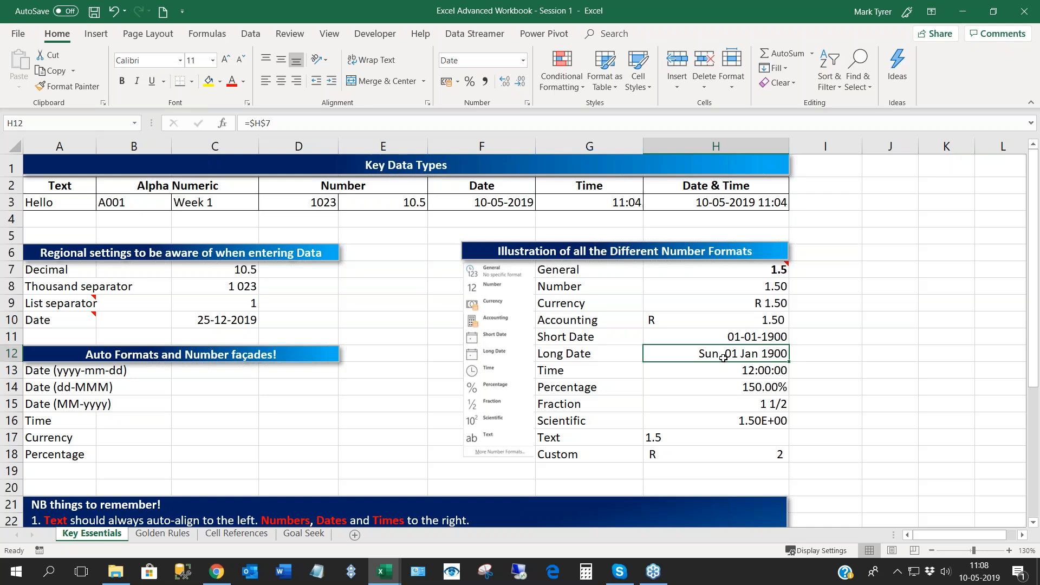
click(722, 453)
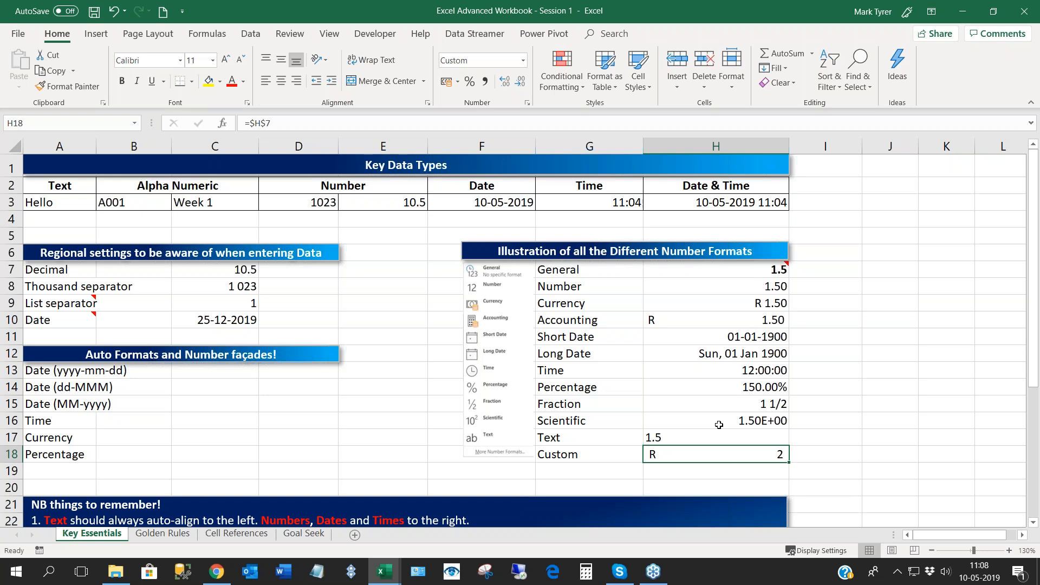
- Enter 10.3 as the General value in H7 and review how H7:H18 display it, including the Fraction format
mouse_move(740, 274)
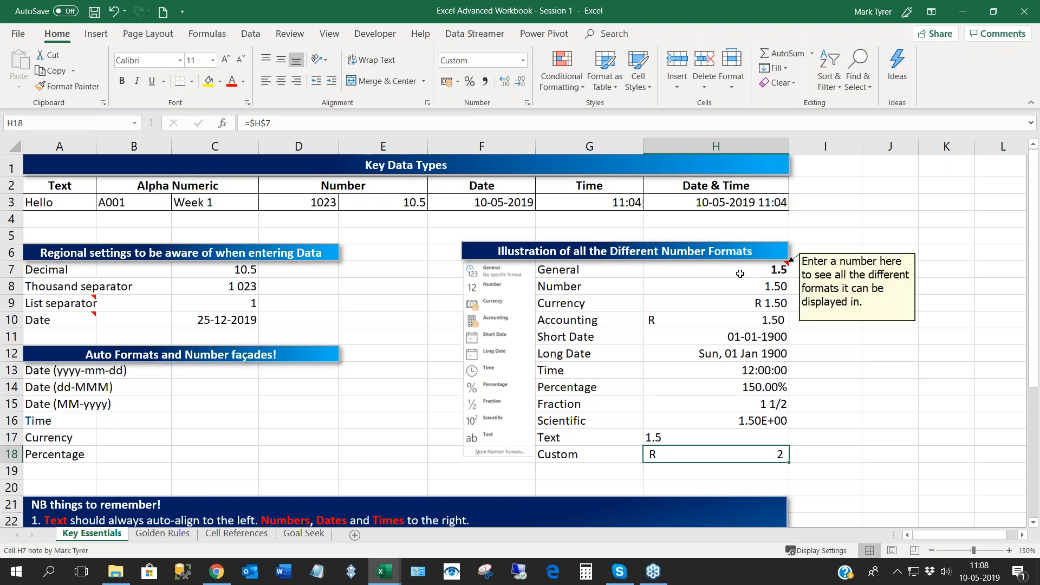
click(740, 274)
text(10)
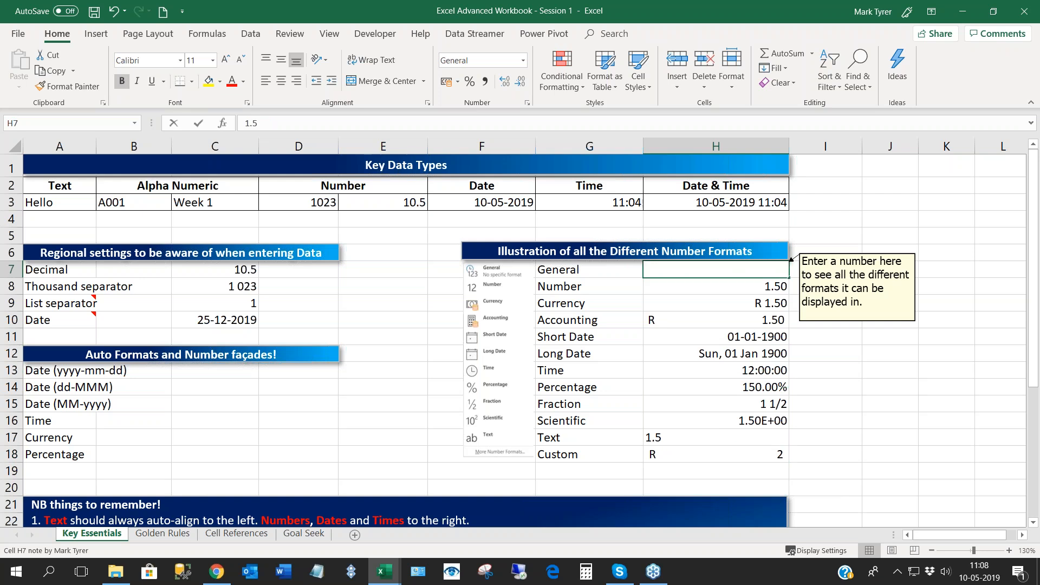
text(.3)
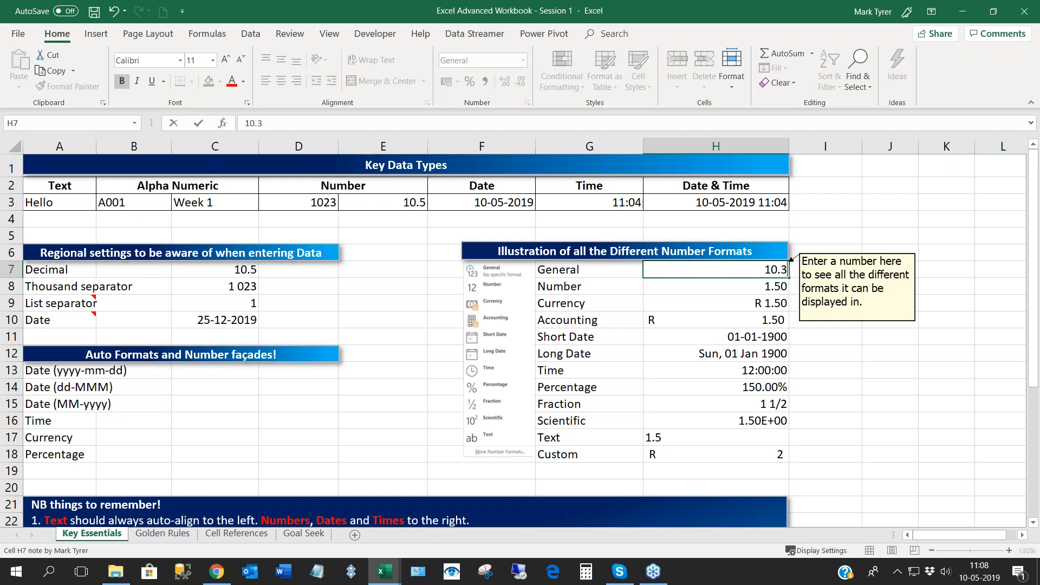
key(Return)
drag(740, 270, 721, 459)
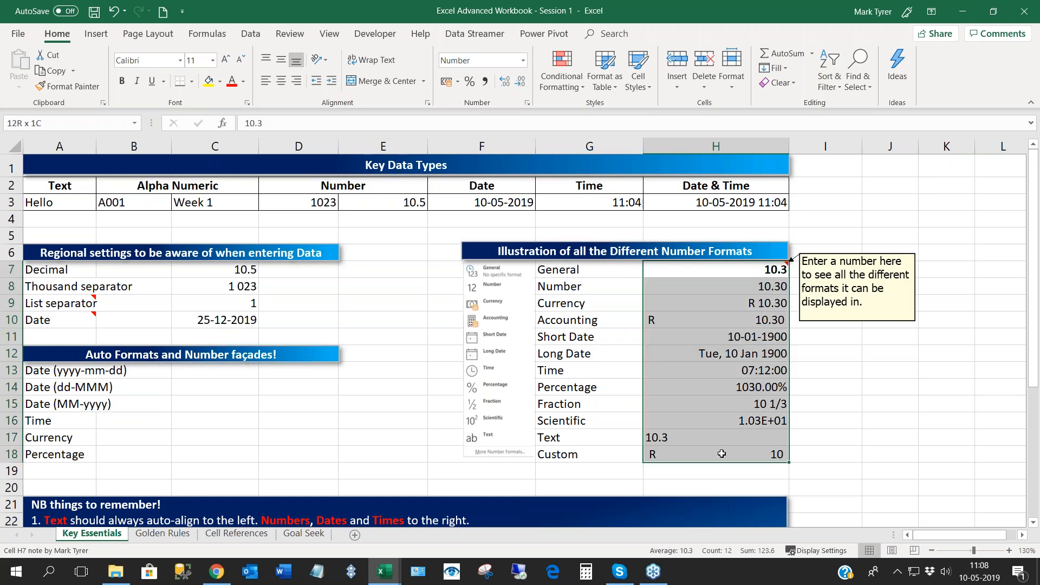
click(722, 401)
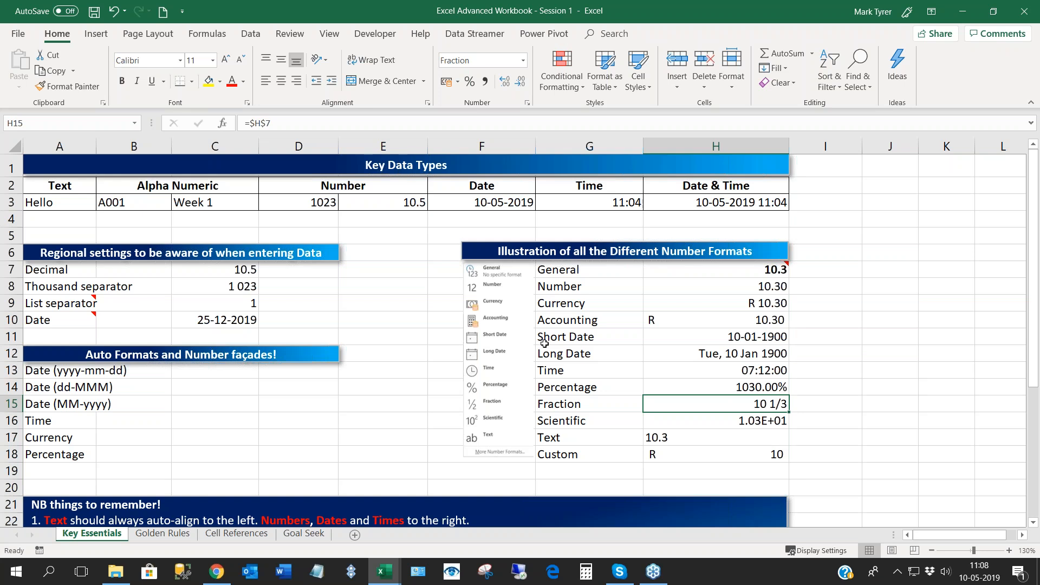
- Examine the number format of the blank sample cells beside the Auto Formats labels, C13:C17
click(222, 380)
click(221, 360)
click(210, 390)
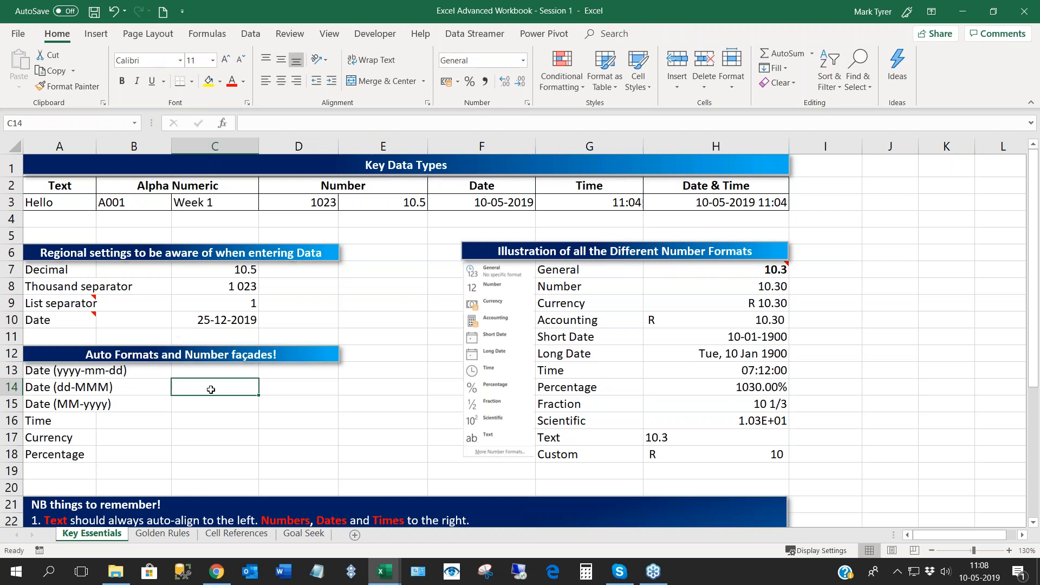
key(Up)
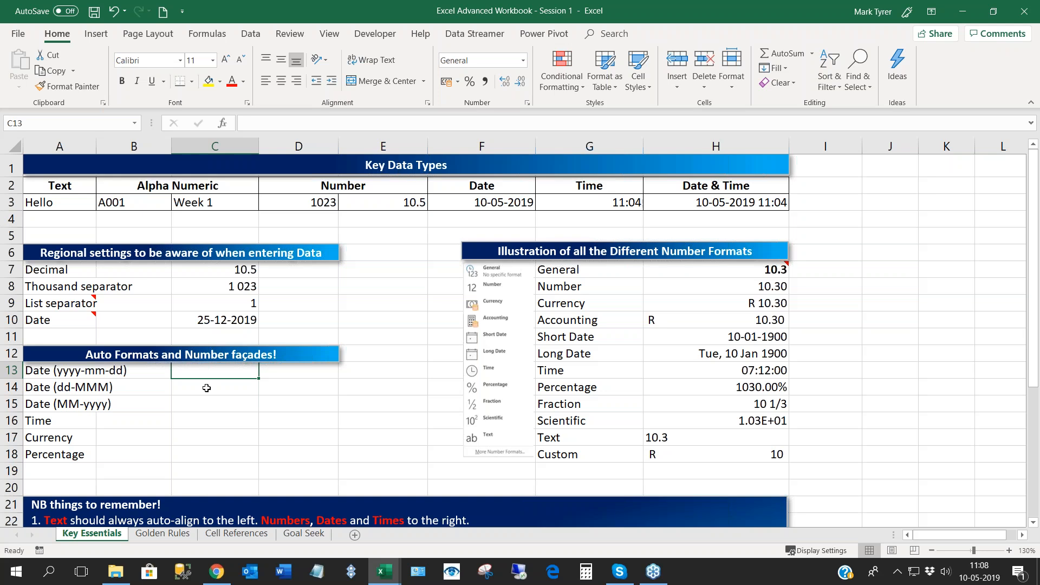
key(Down)
key(Down)
key(Down)
key(Down)
key(Down)
key(Up)
key(Up)
key(Up)
key(Up)
key(Up)
key(Down)
key(Down)
key(Down)
key(Down)
key(Down)
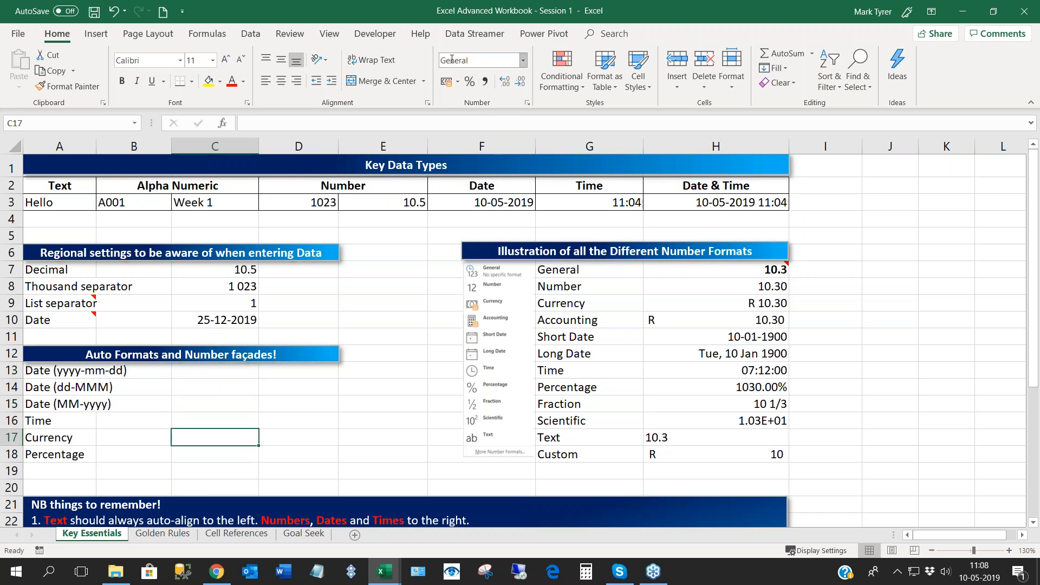
key(Up)
key(Up)
key(Up)
key(Up)
key(Up)
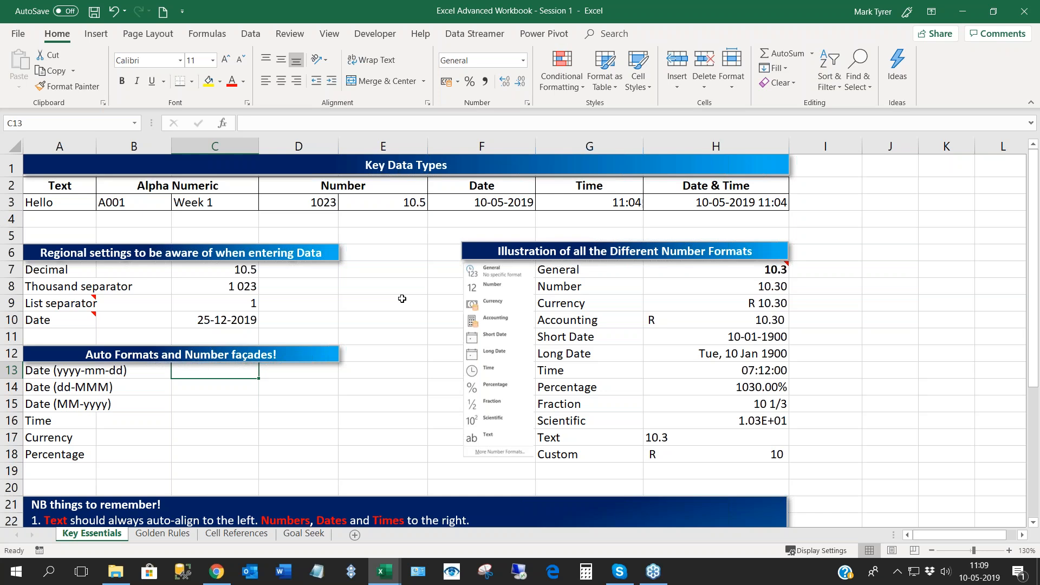
- Enter the date 2019/05/10 in C13 and check the number format applied to the cell
text(2)
text(019)
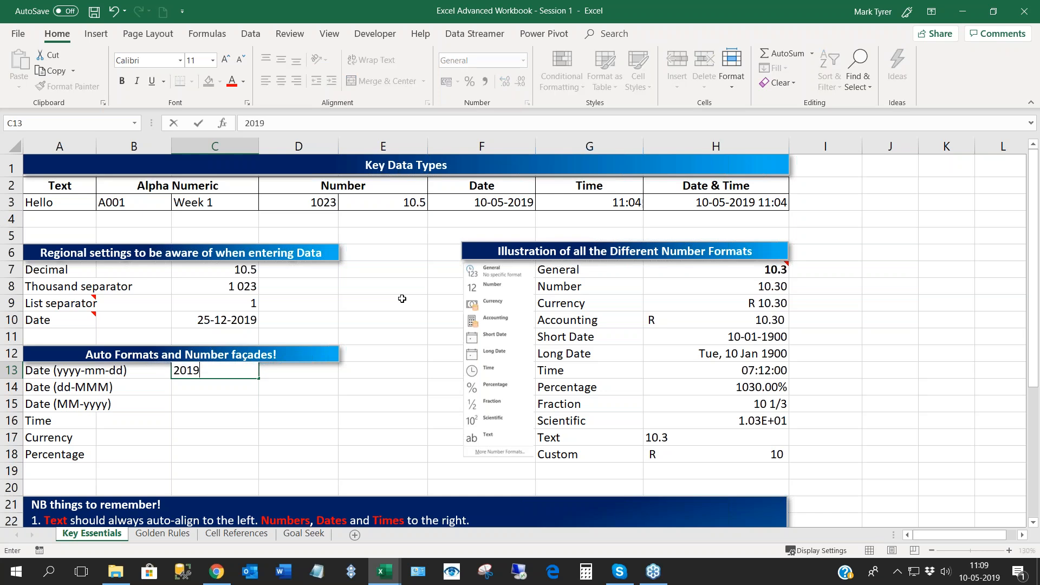
text(/05/10)
key(Return)
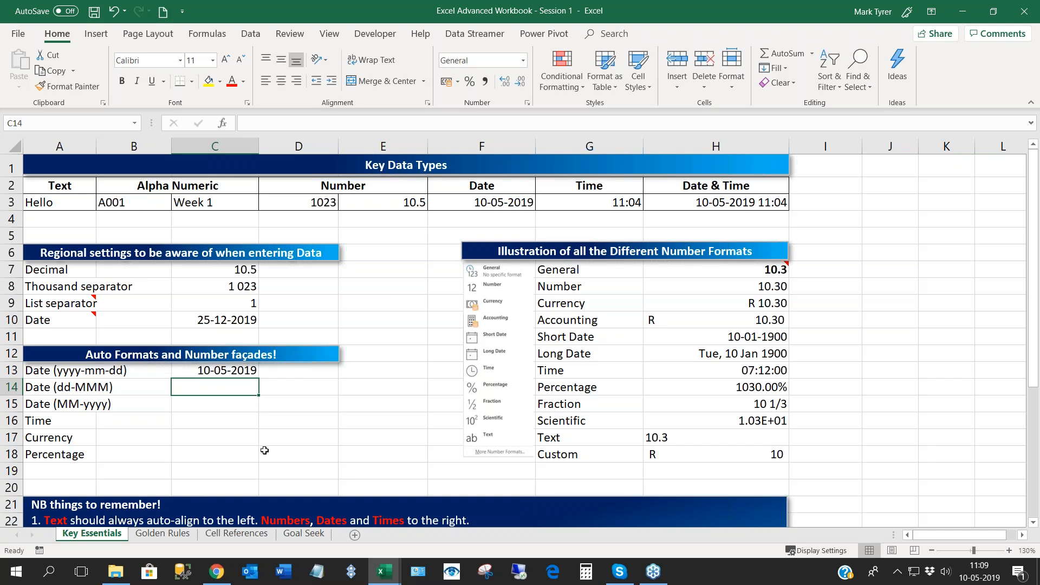
click(208, 373)
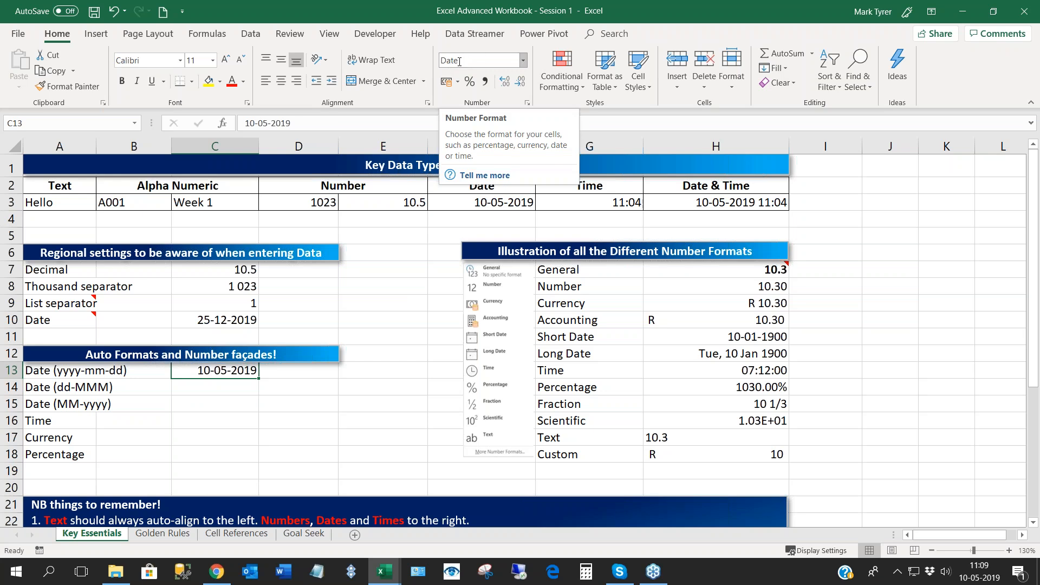
- Enter 09-May in C14 for the dd-MMM date sample and inspect the cell's underlying date
click(206, 388)
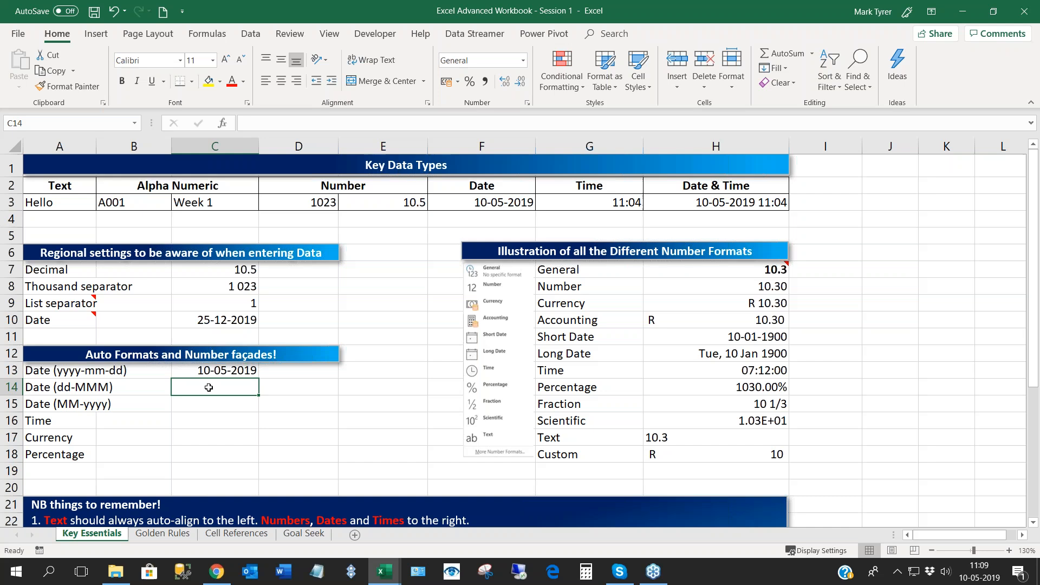
text(09-May)
key(Return)
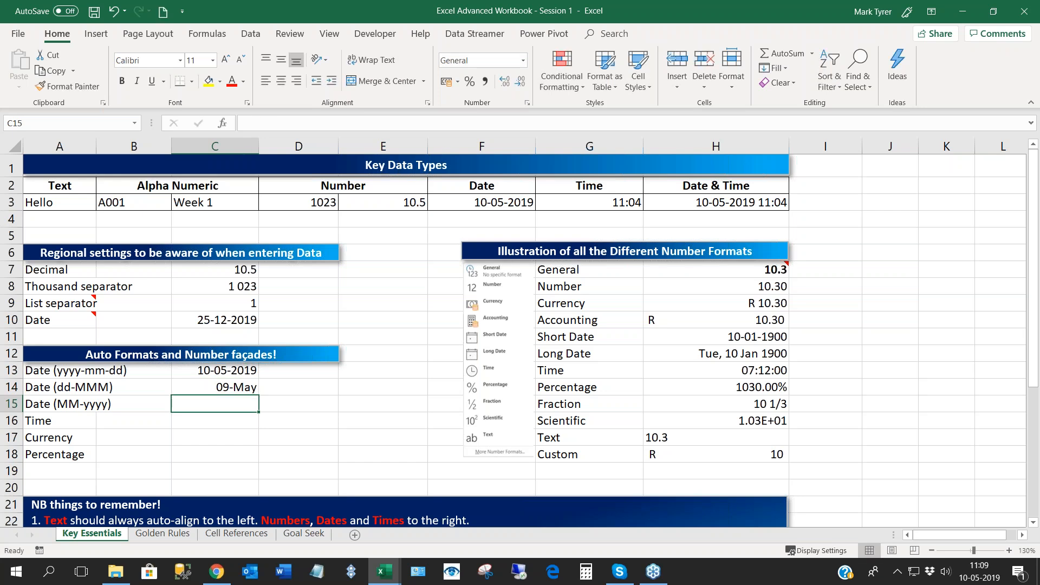
key(Up)
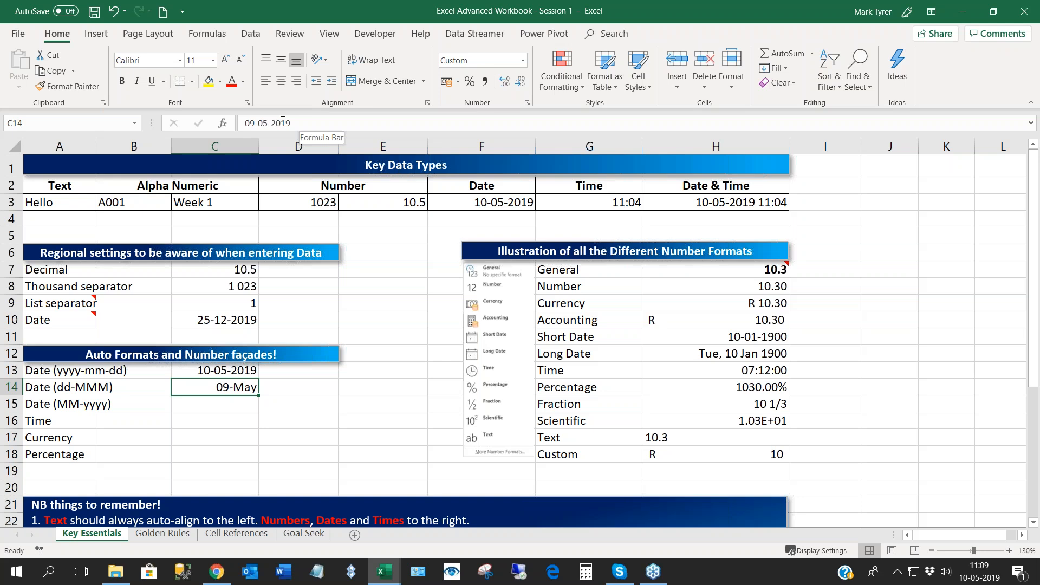
click(201, 409)
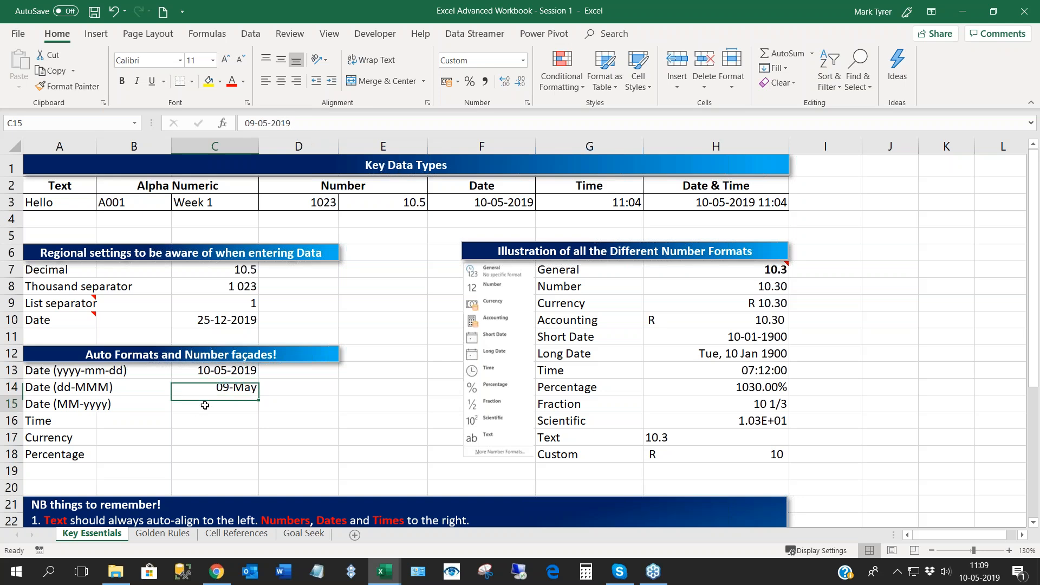
click(218, 388)
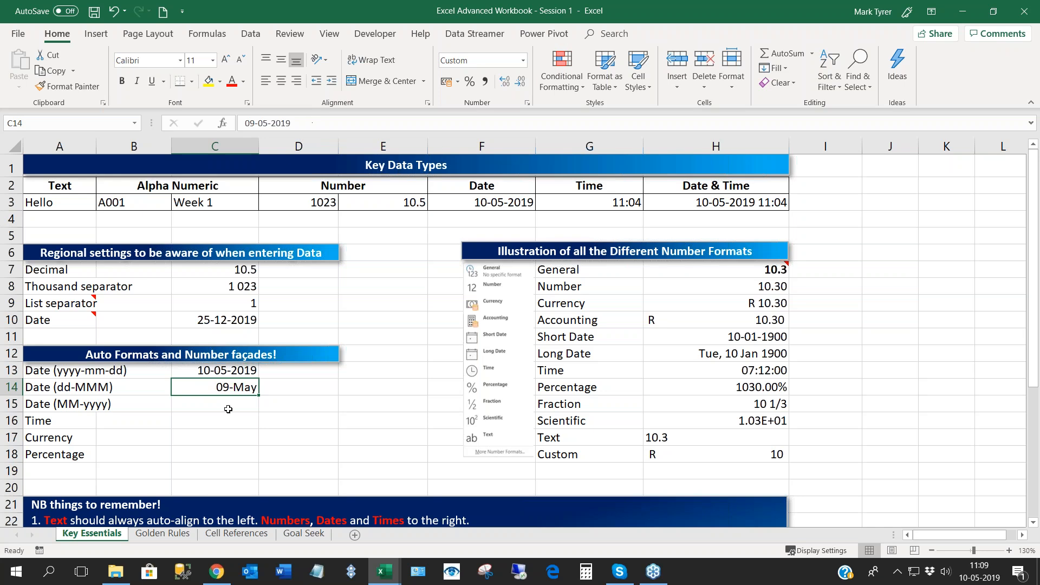
- Enter 05-2019 in C15 for the MM-yyyy date sample and inspect the cell's underlying date
click(227, 405)
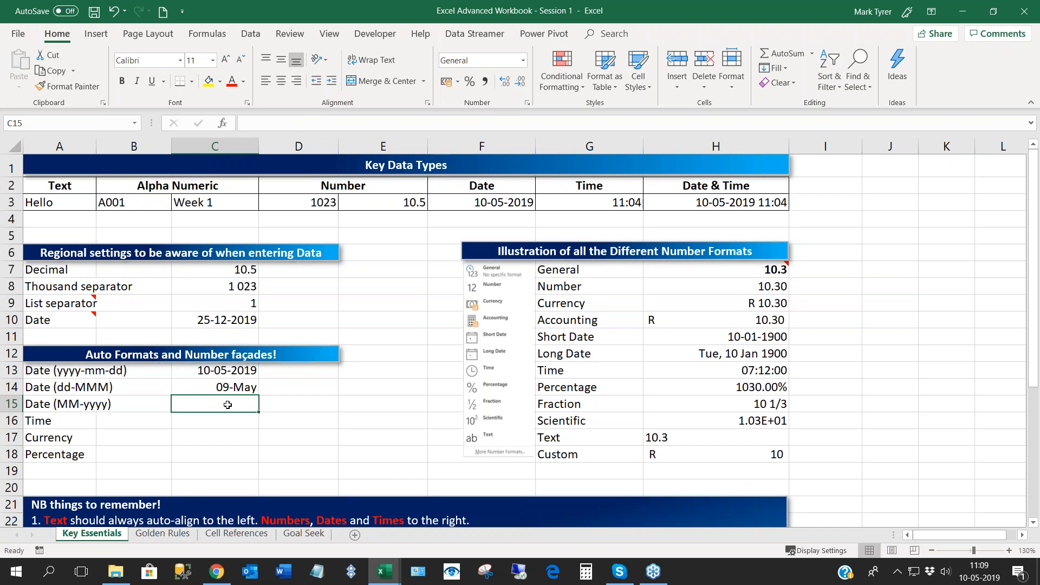
text(09-)
key(BackSpace)
key(BackSpace)
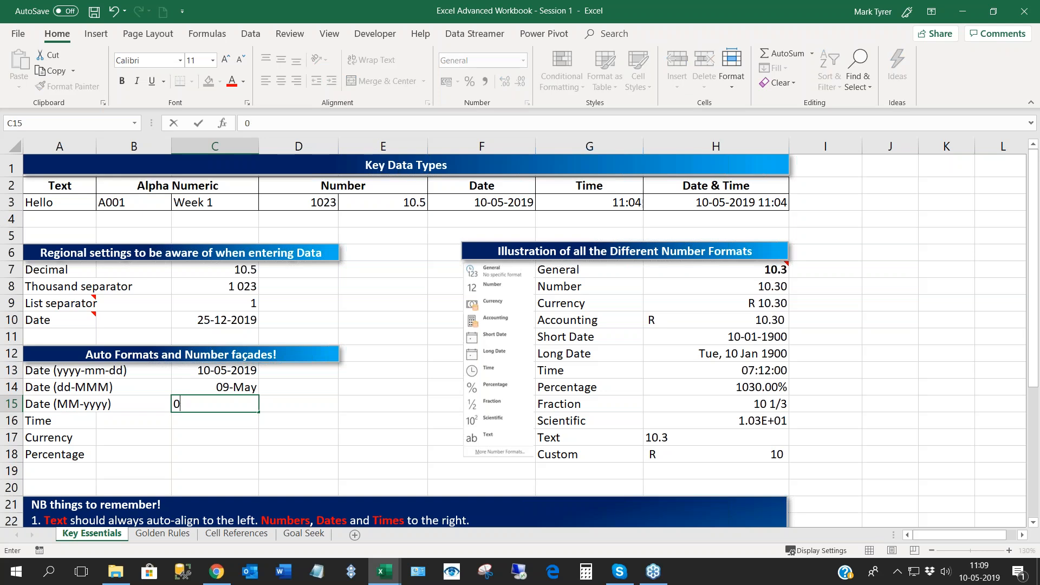
text(5-2019)
key(Return)
click(204, 406)
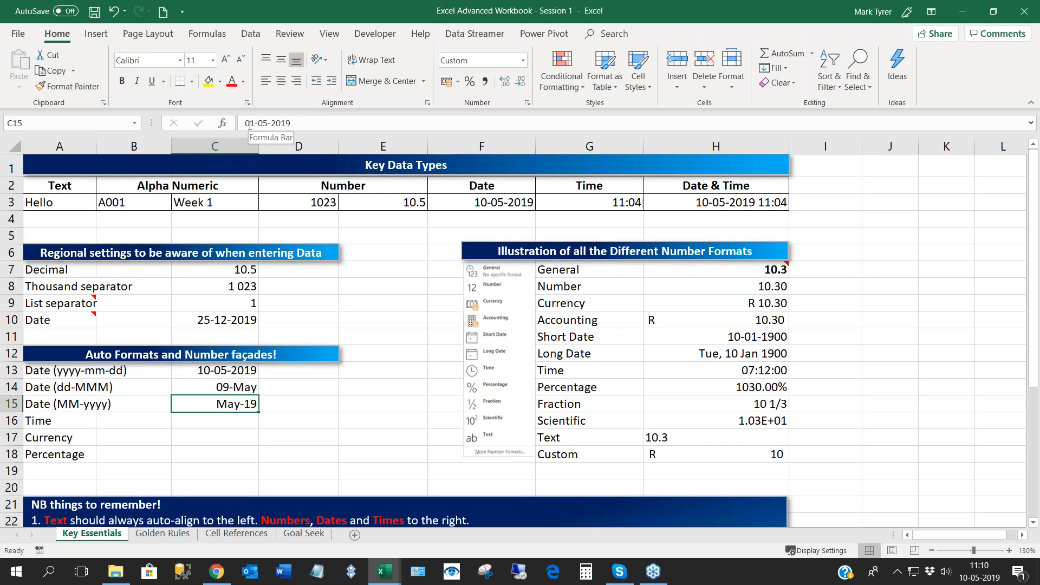
- Compare the underlying dates of the dd-MMM and MM-yyyy samples in C14 and C15
click(211, 426)
click(214, 404)
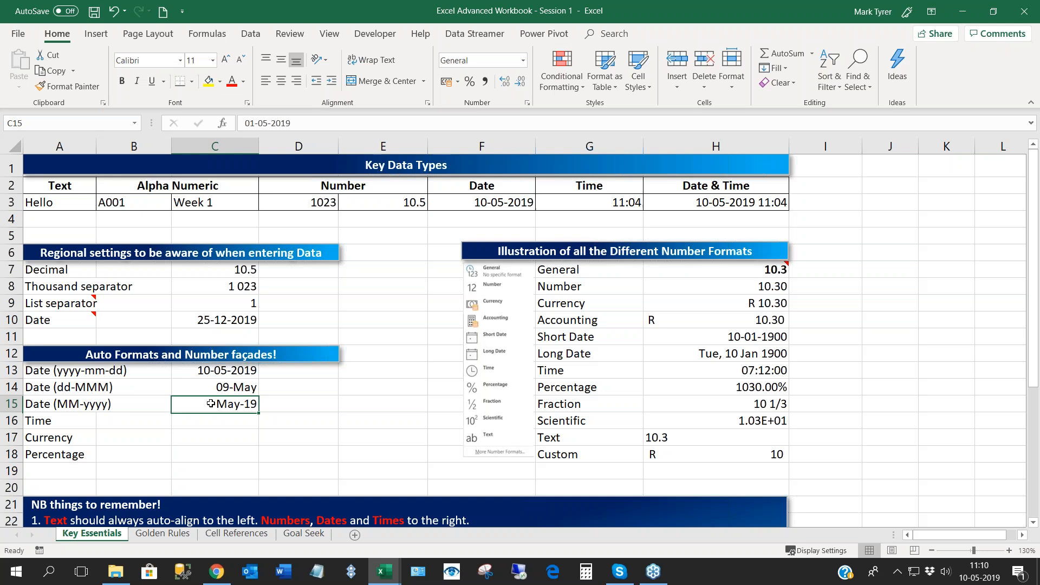
click(215, 389)
click(215, 405)
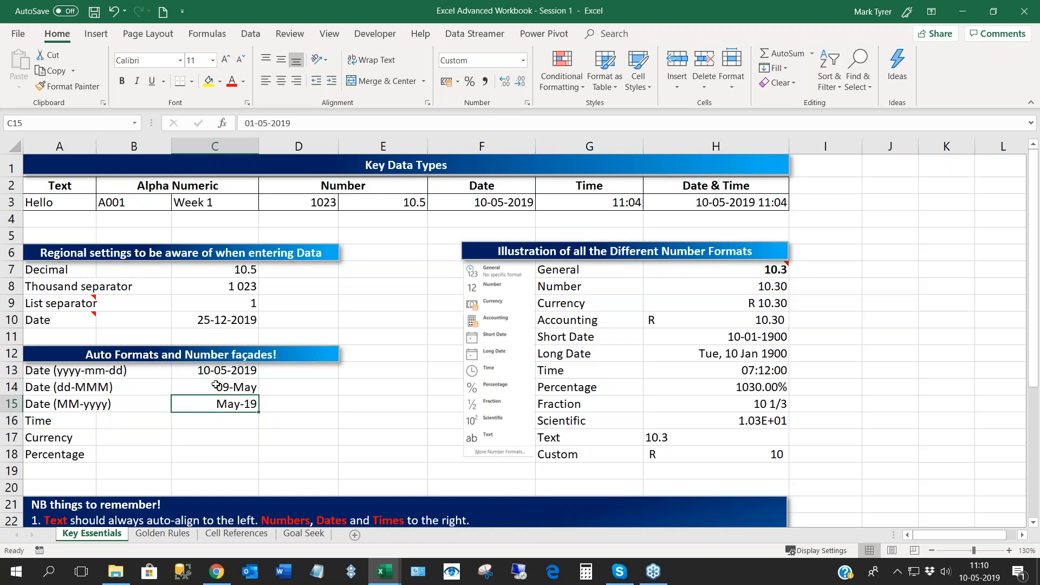
click(216, 385)
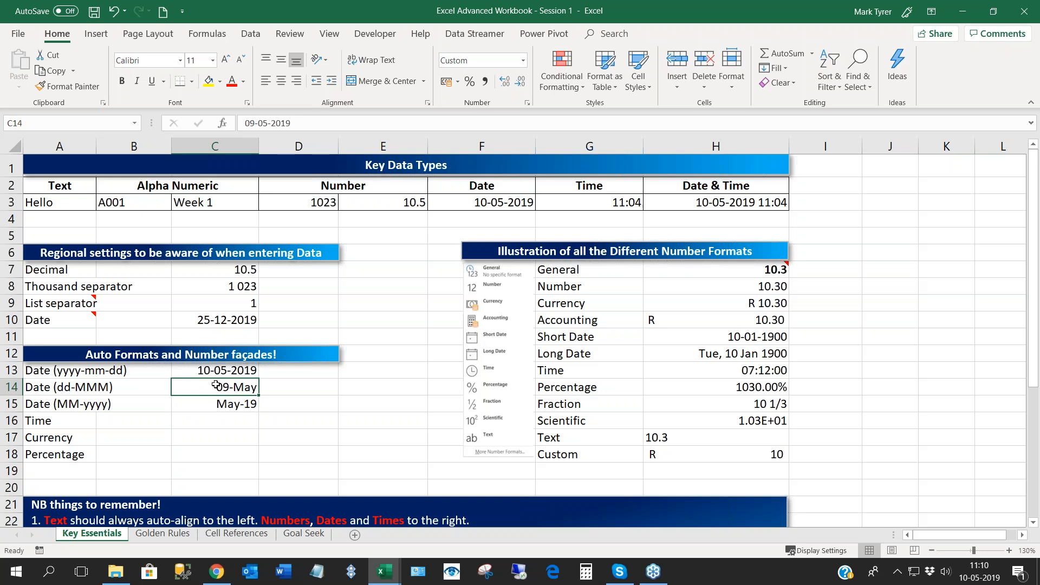
- Enter 12:00 in C16 as the time sample and inspect its value in the available number formats
key(Down)
key(Down)
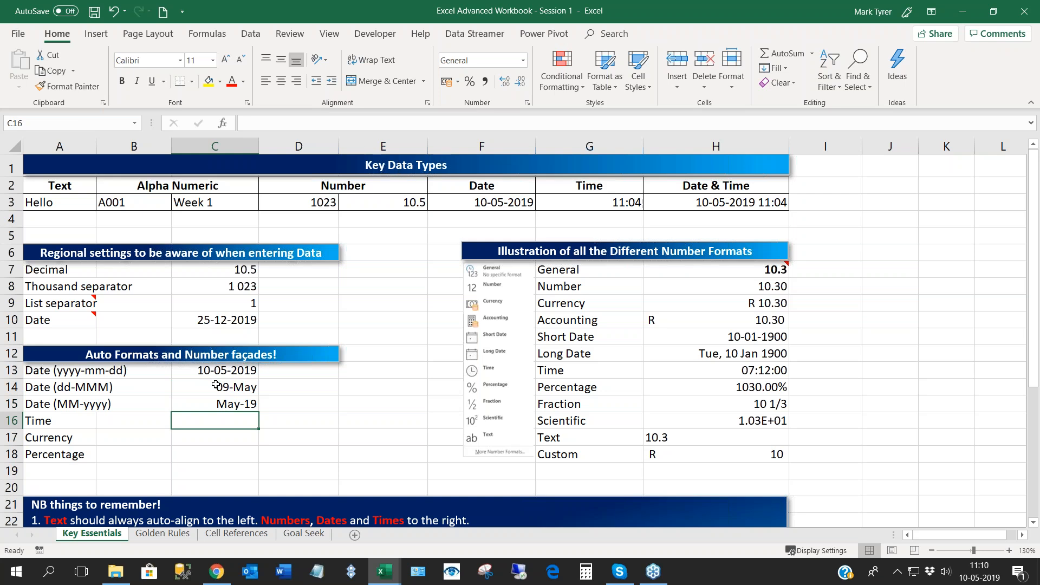
text(12:00)
key(Return)
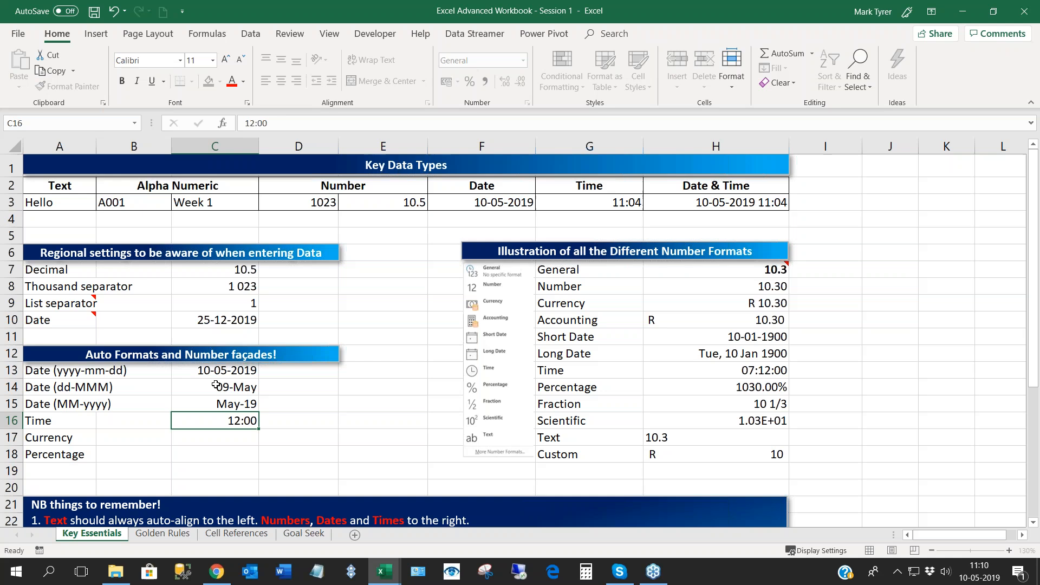
click(230, 420)
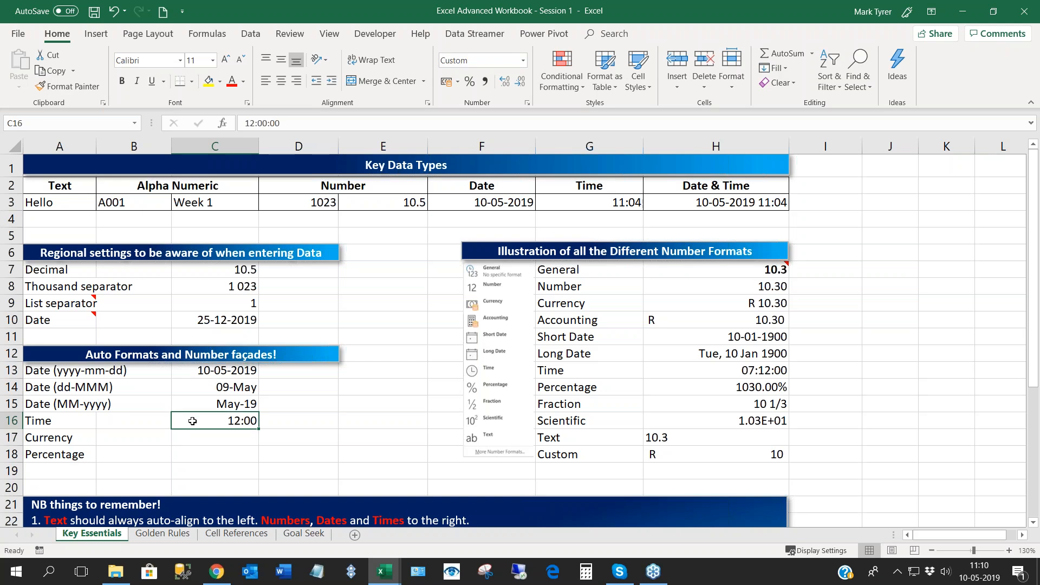
click(523, 60)
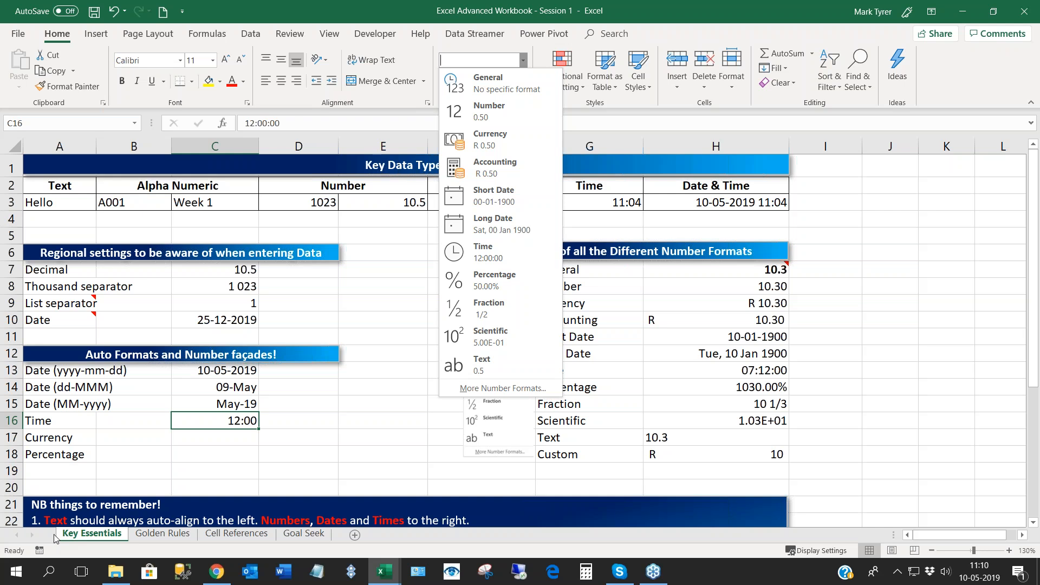
- Enter R10 in C17 as the currency sample and check the cell's underlying value
click(206, 435)
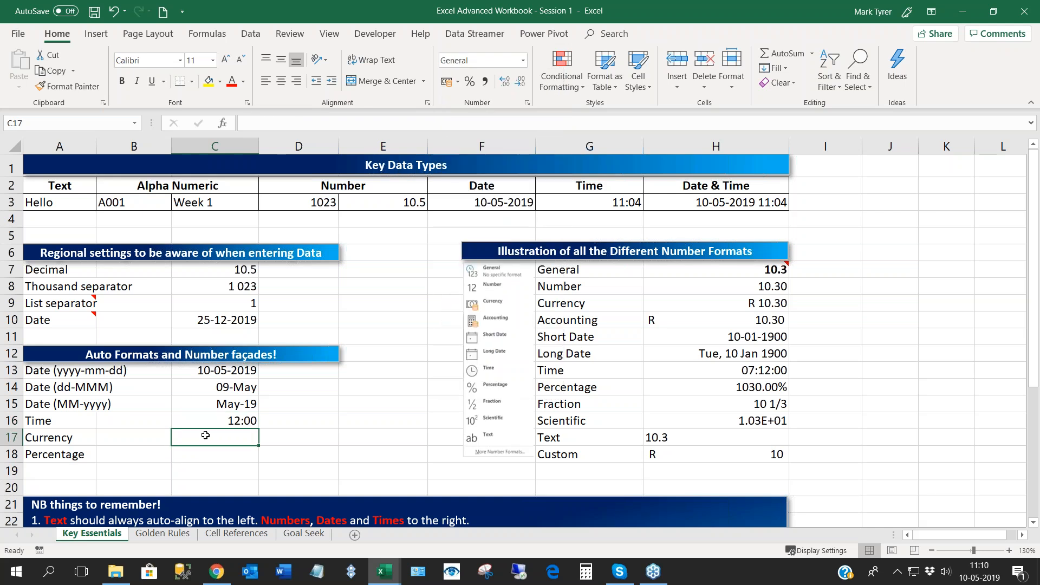
text(R)
key(BackSpace)
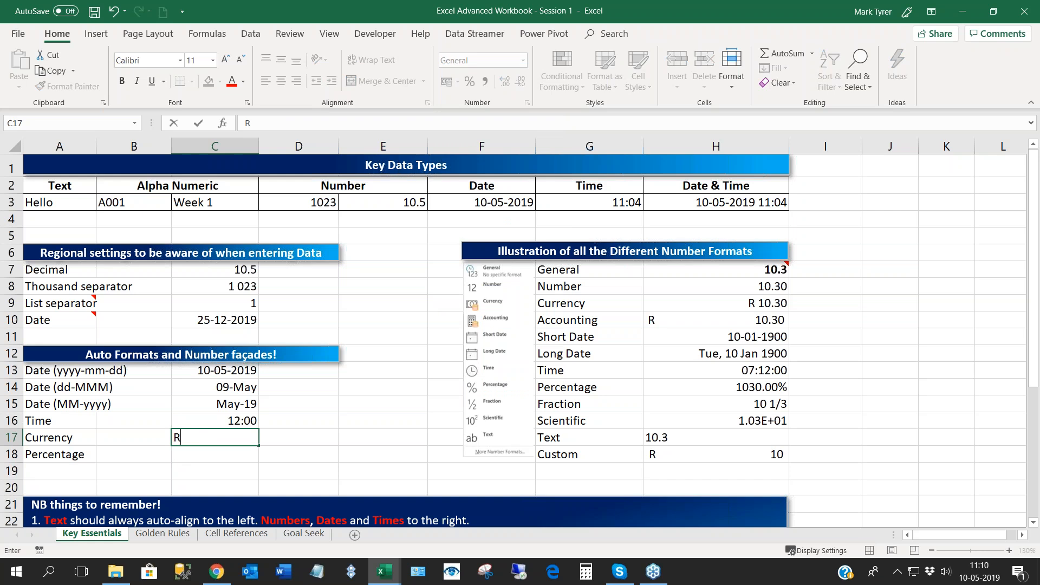
text(10)
key(ctrl+Return)
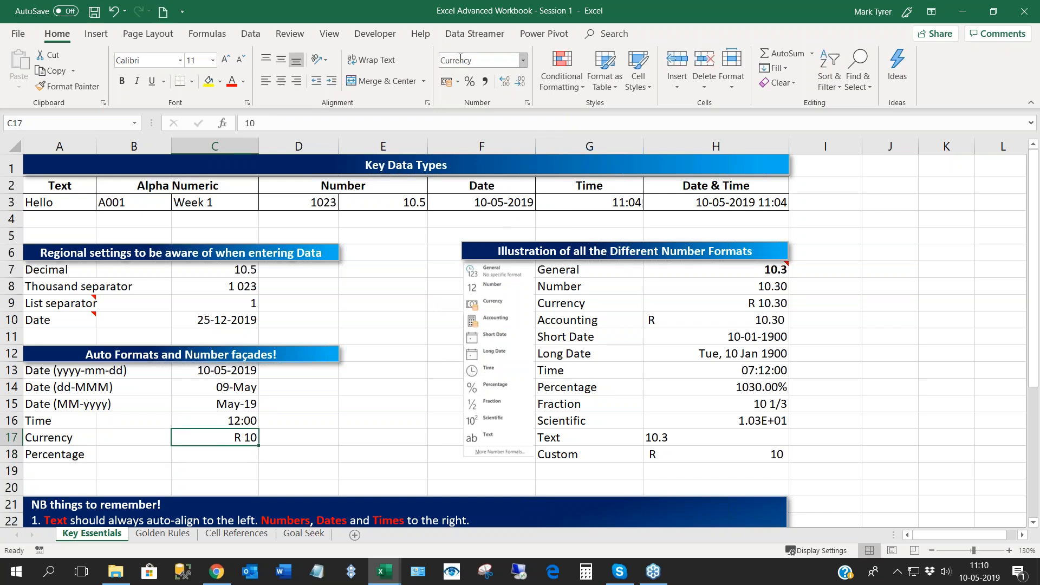
click(220, 454)
click(219, 440)
- Prefix the currency sample in C17 with an apostrophe so it reads 'R10 as text, and inspect the cell
double_click(224, 444)
text('R)
key(Return)
click(211, 441)
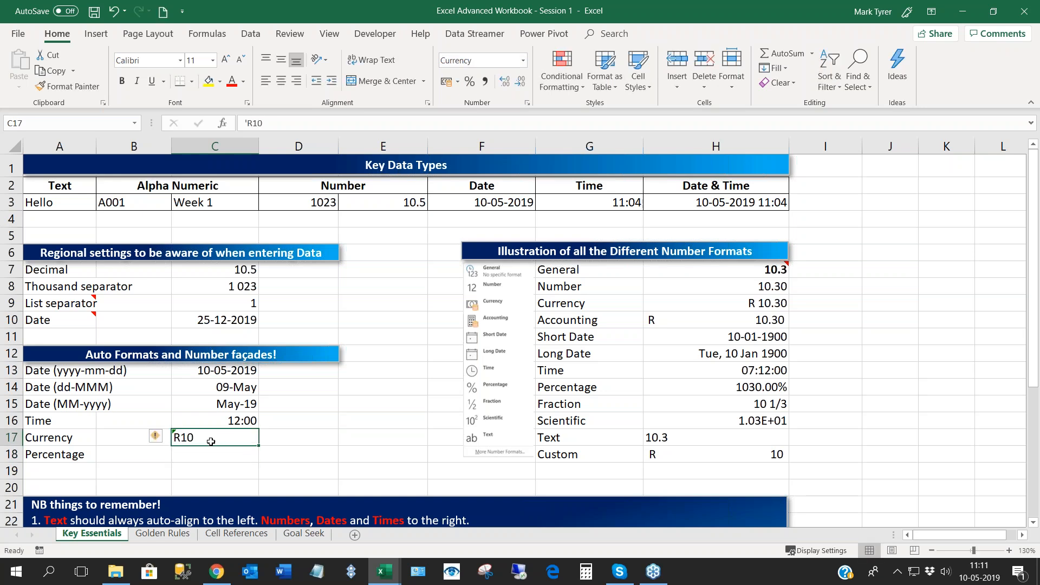
click(192, 459)
click(193, 438)
- Enter 10% in C18 as the percentage sample and inspect its value in the available number formats
click(215, 461)
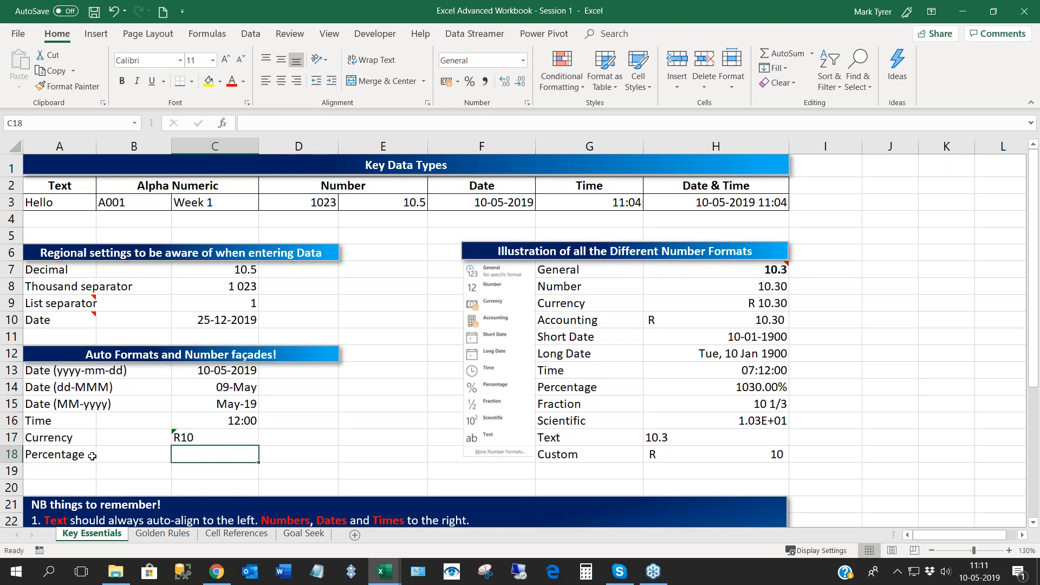
text(10%)
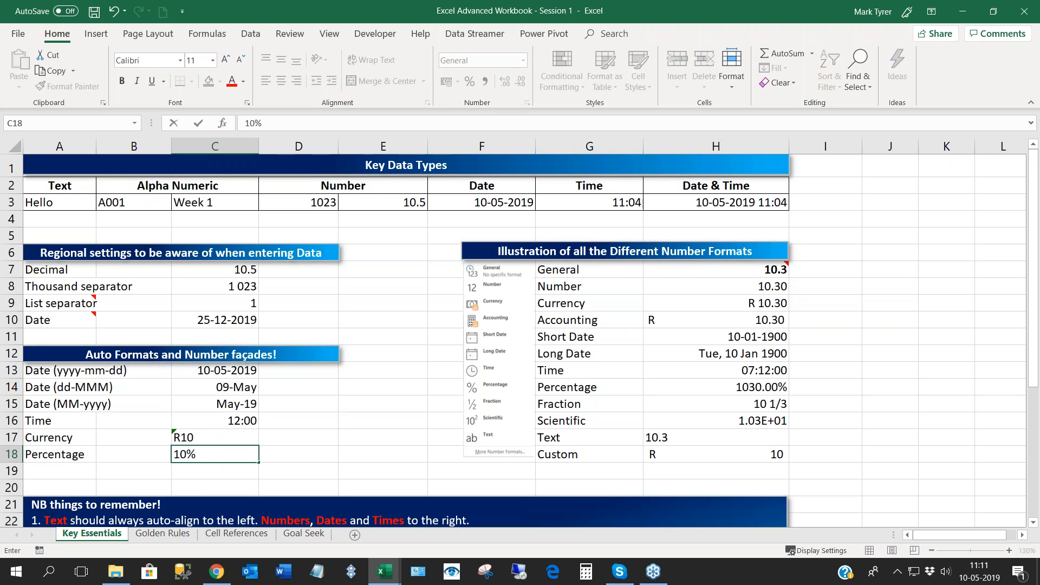
key(Return)
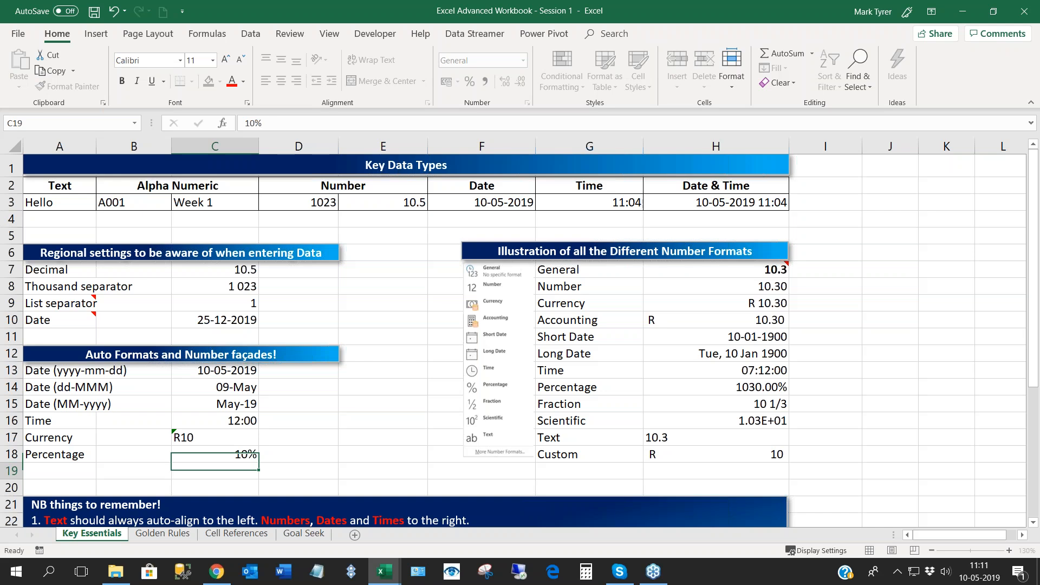
click(222, 454)
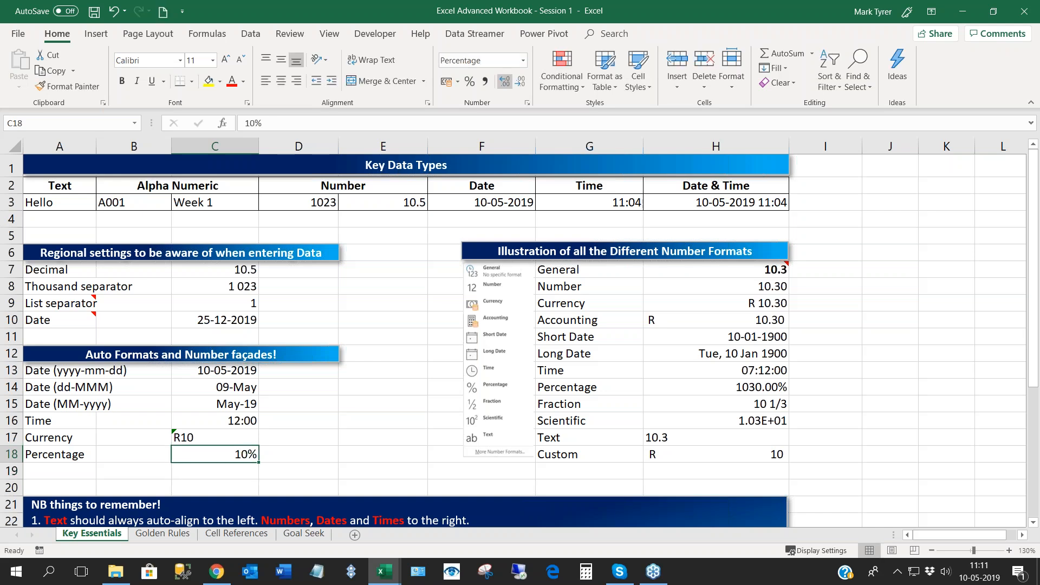
click(523, 61)
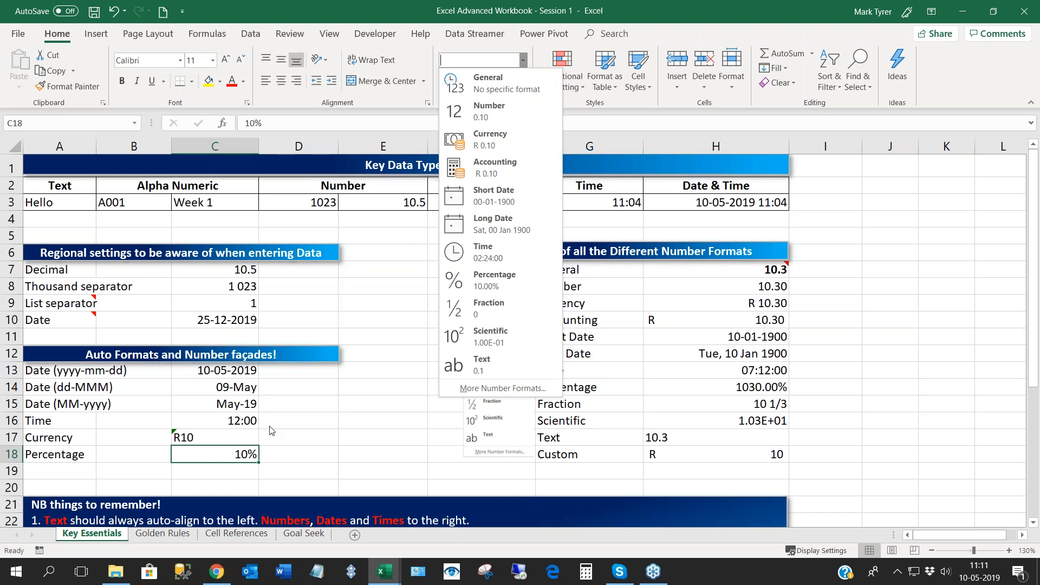
click(292, 416)
- Review the "NB things to remember!" notes below the sample tables
click(298, 403)
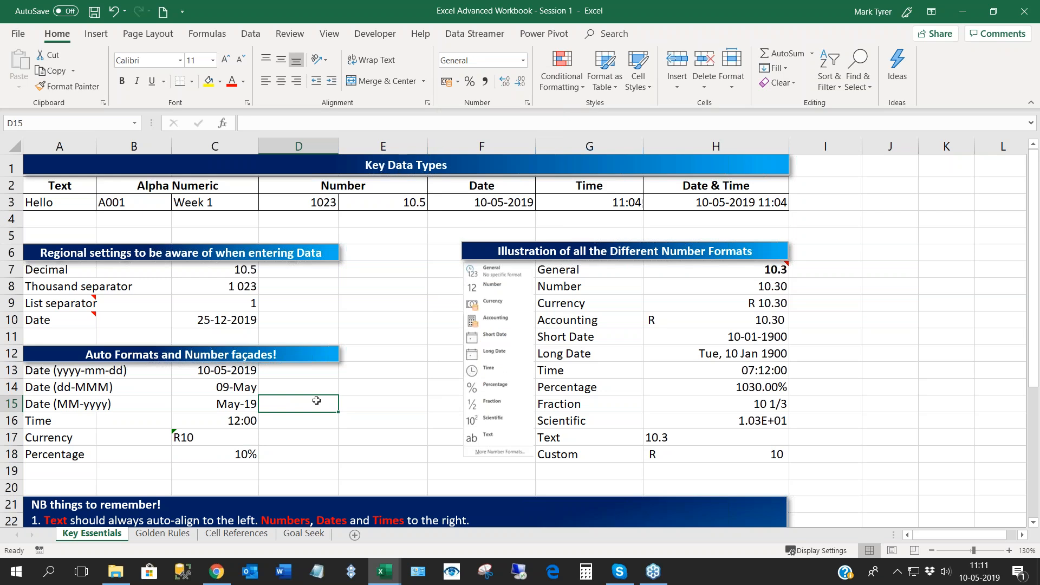
scroll(317, 400, down, 4)
scroll(153, 241, down, 1)
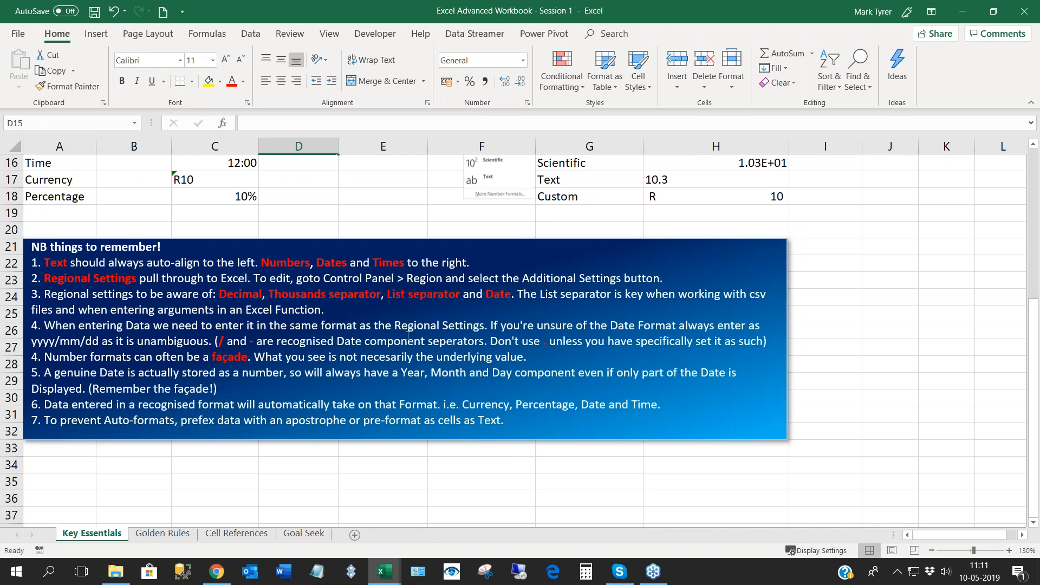
scroll(294, 322, up, 1)
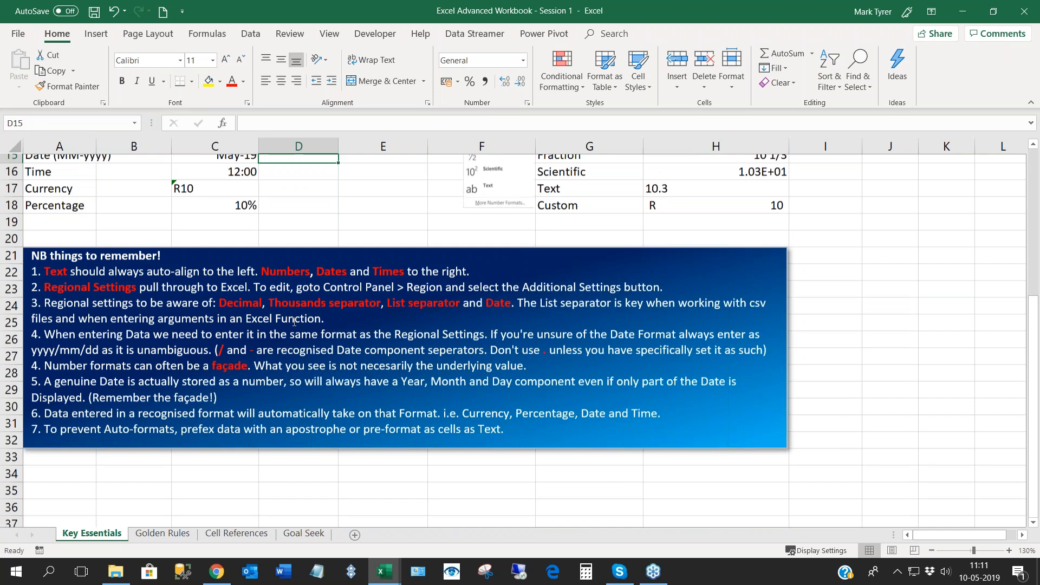
scroll(295, 322, up, 5)
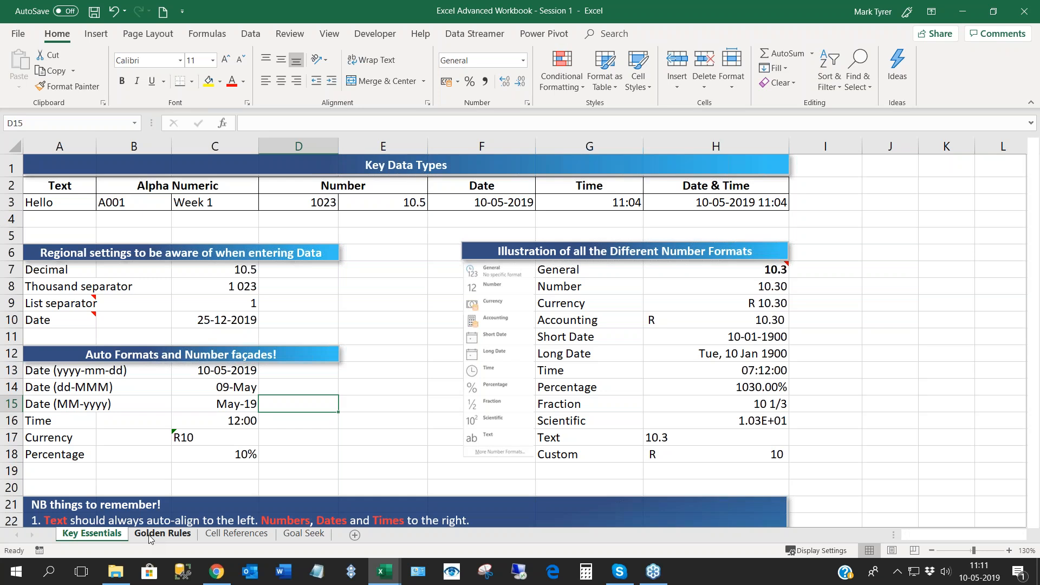
- Switch to the Golden Rules sheet and look over its monthly budget table and the charts beneath it
click(162, 533)
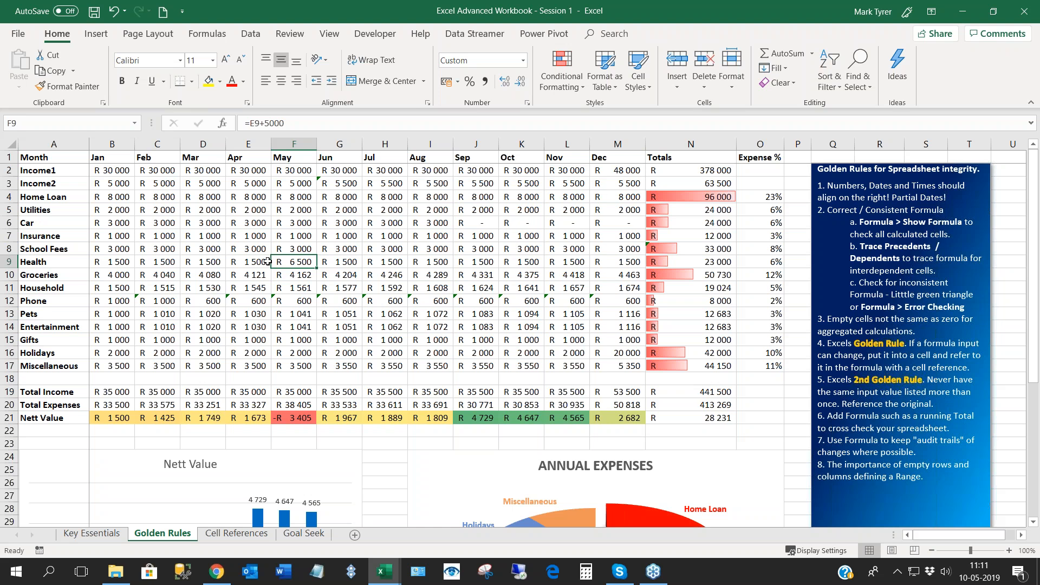
scroll(268, 262, down, 1)
scroll(268, 262, up, 1)
click(237, 224)
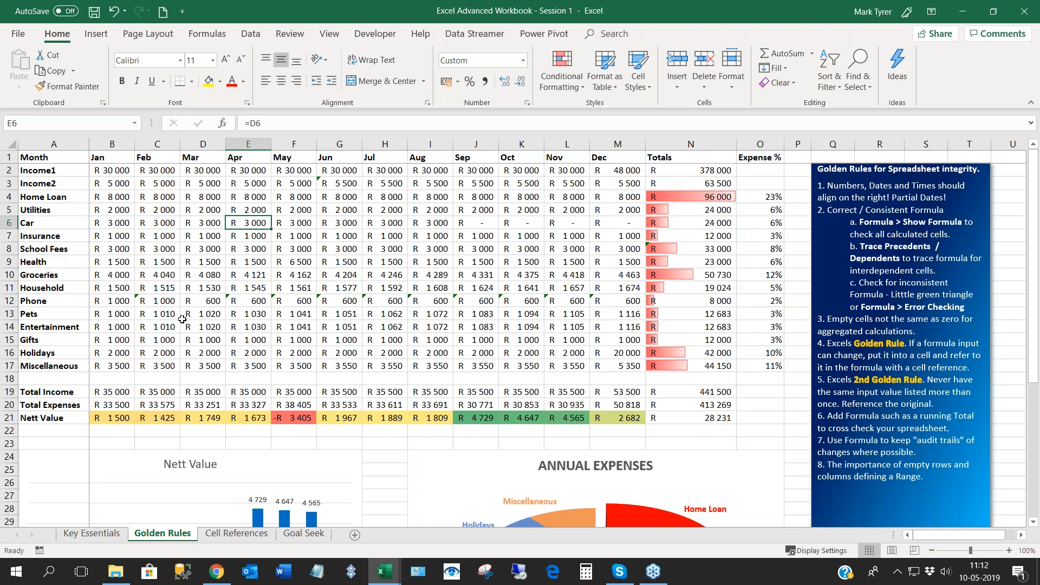
scroll(183, 320, down, 1)
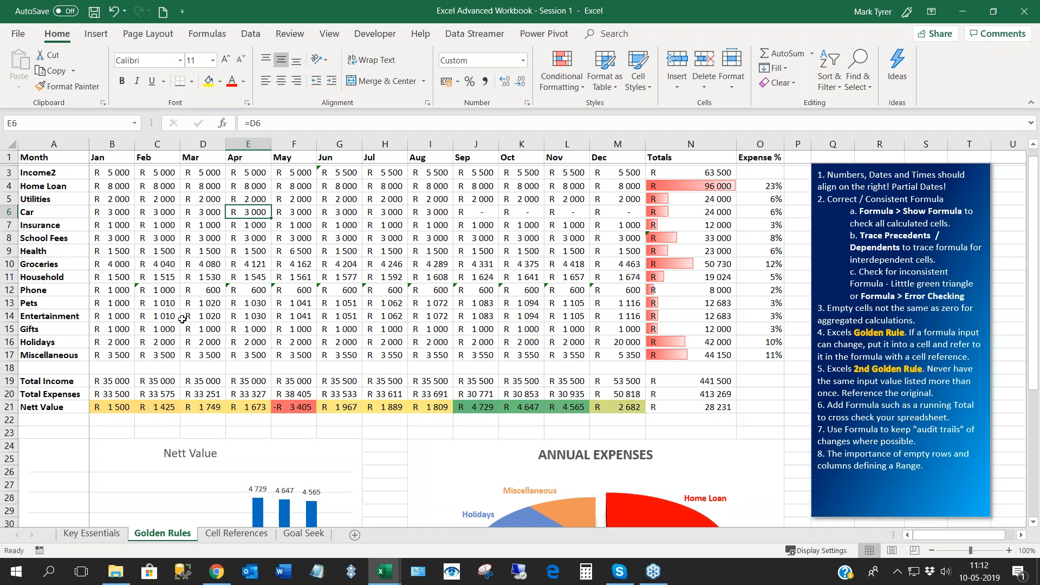
scroll(182, 319, down, 4)
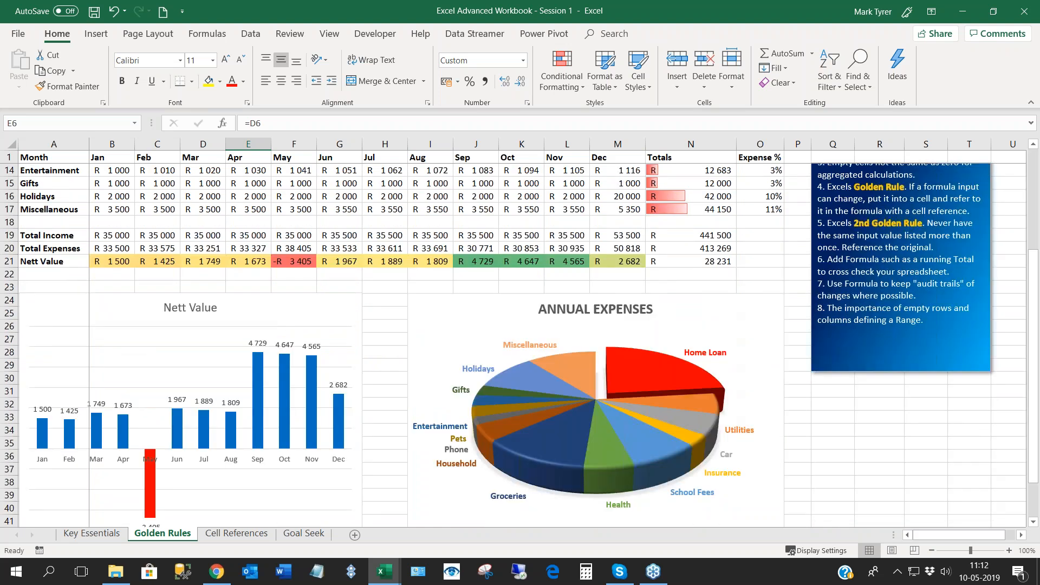
scroll(806, 181, up, 4)
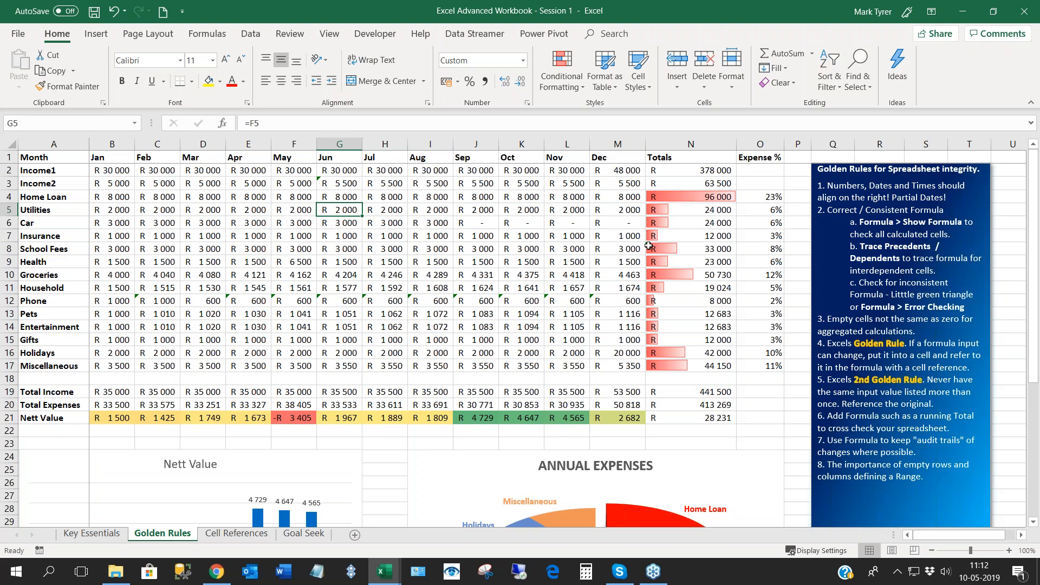
- Examine the Car row's formulas, the Totals column and the Jan to Dec headings in B1:M1
click(282, 222)
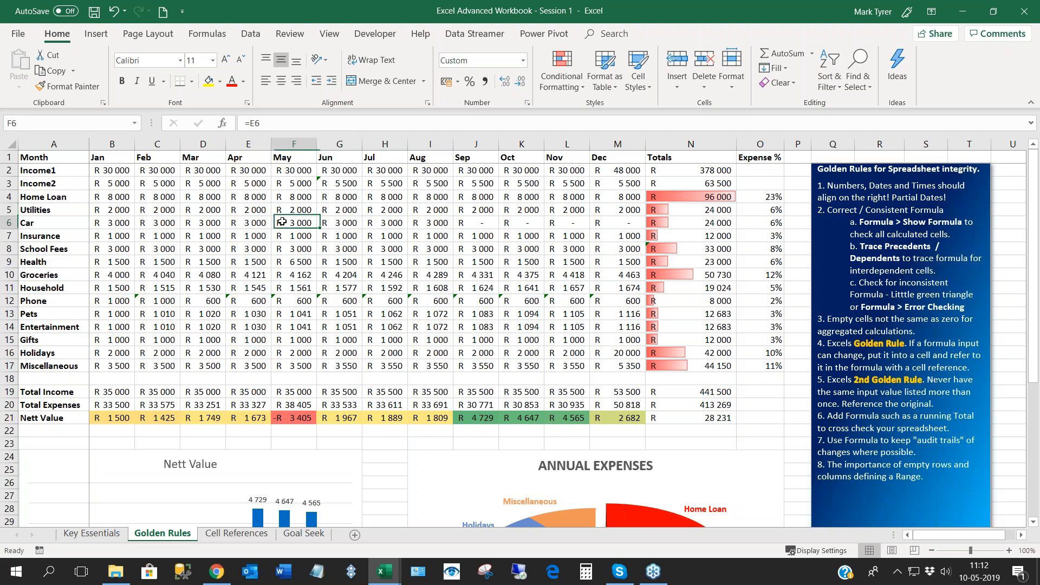
click(691, 144)
click(521, 223)
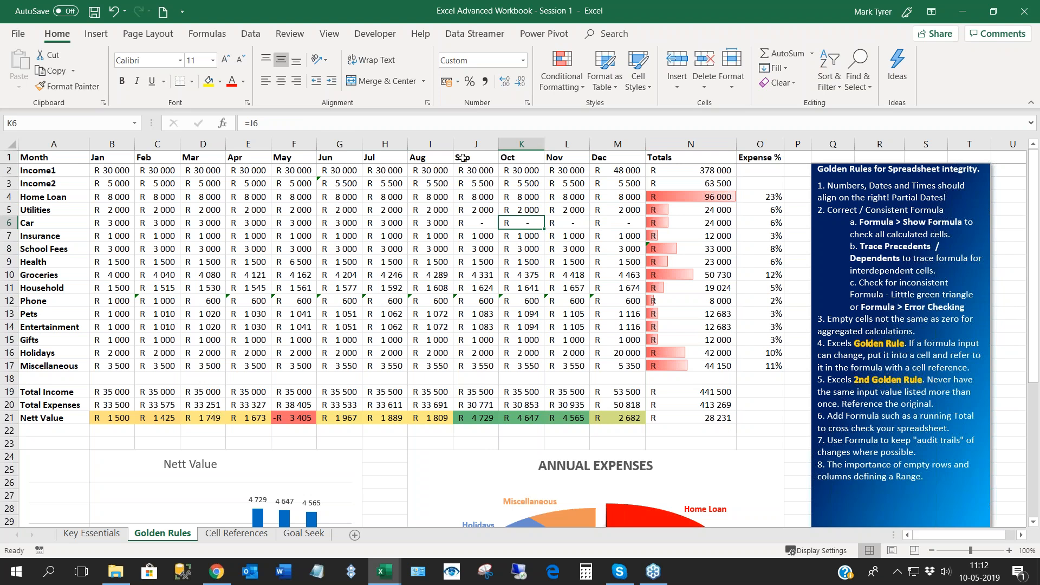
click(464, 158)
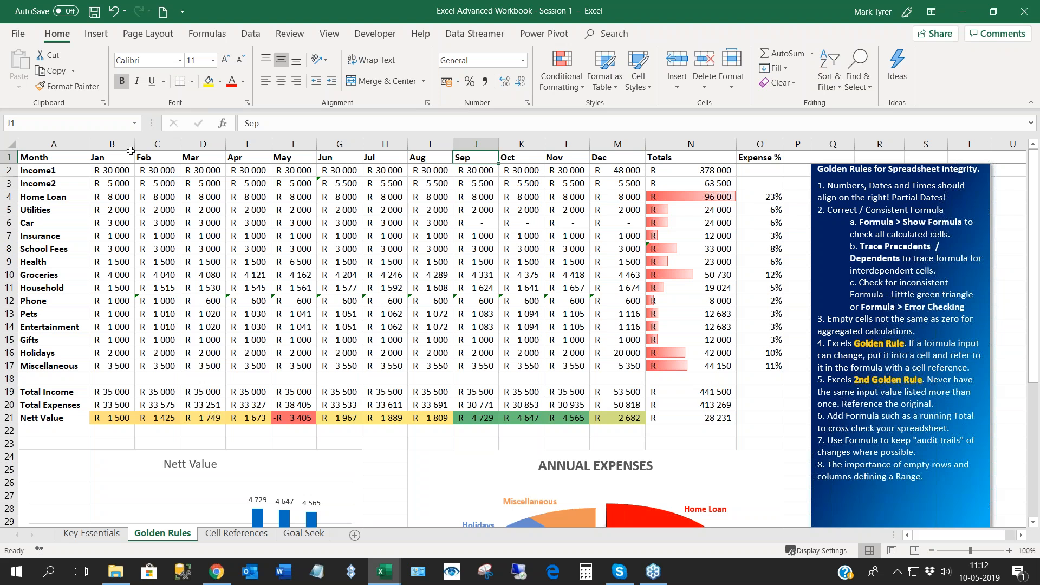
click(107, 156)
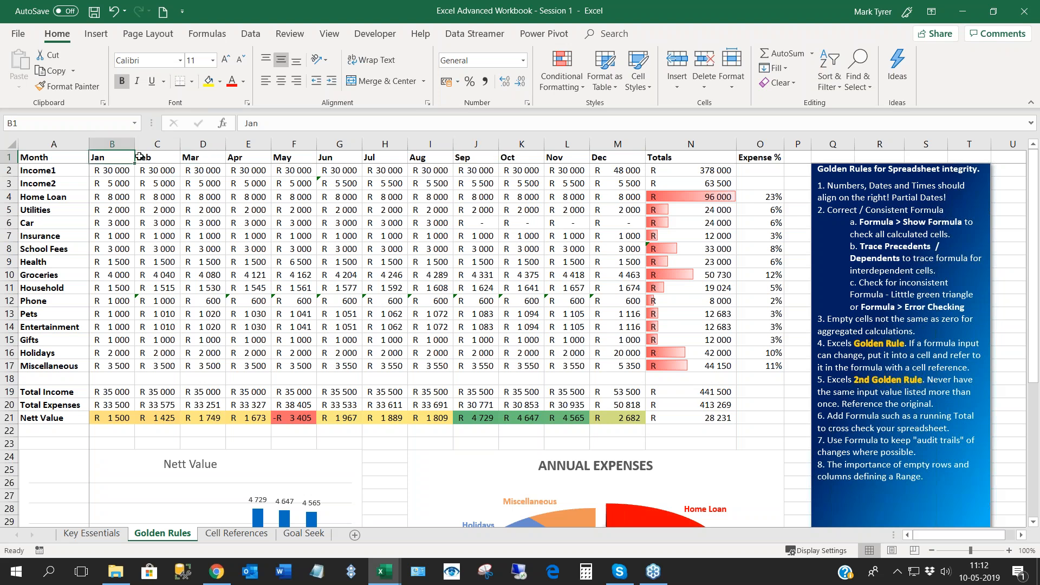
drag(140, 157, 623, 157)
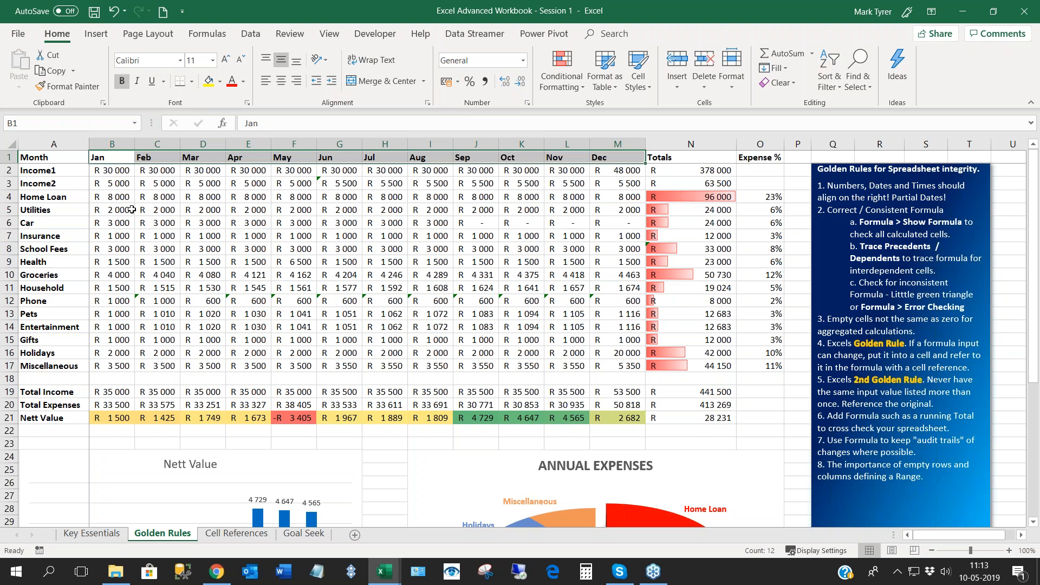
- Copy the Month, Income1 and Income2 rows in A1:M3 and paste them transposed at V2 with formulas and number formats
click(48, 157)
drag(48, 157, 598, 184)
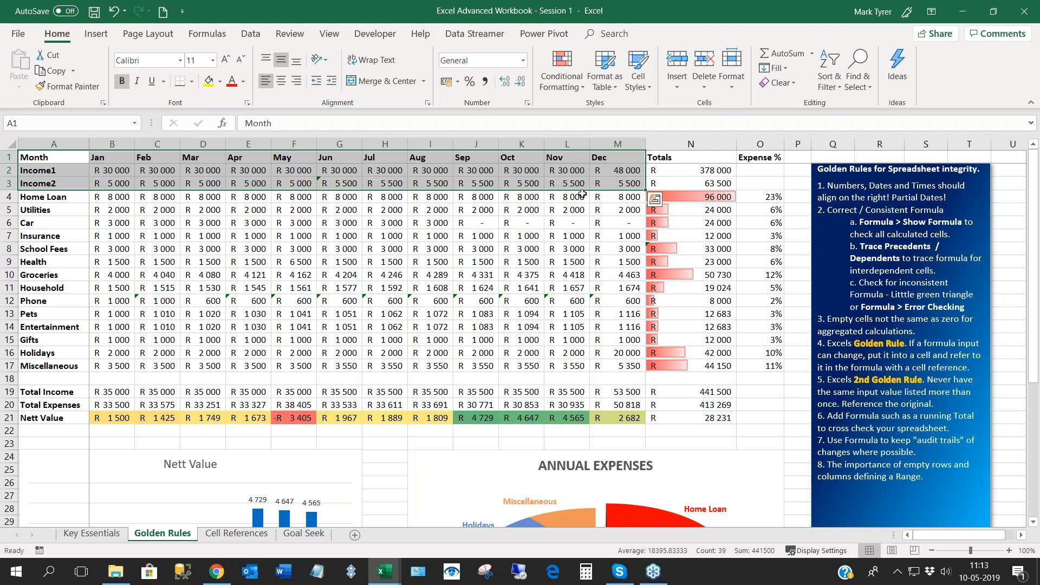
key(ctrl+c)
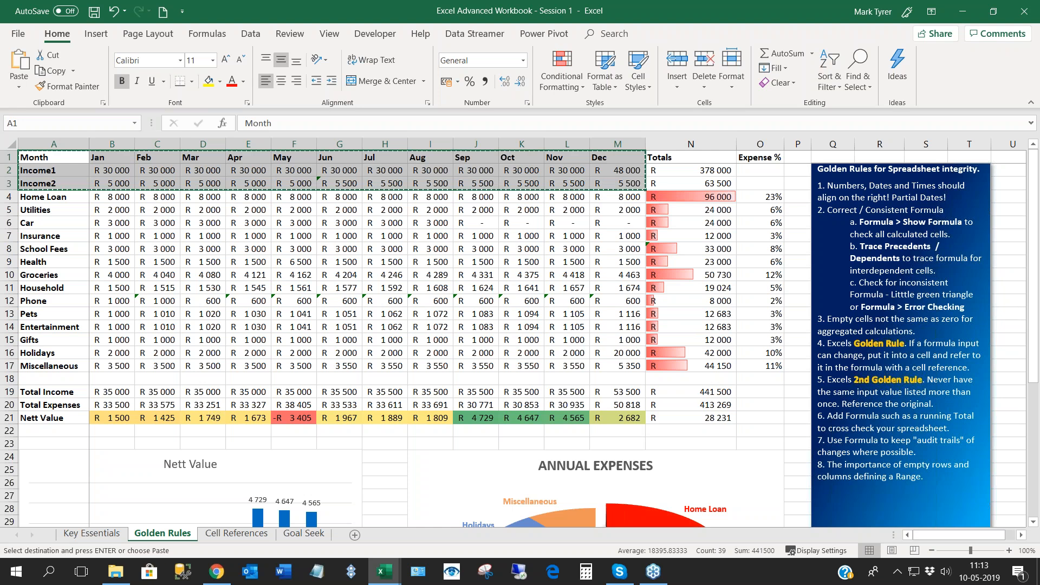
click(1024, 534)
click(1022, 535)
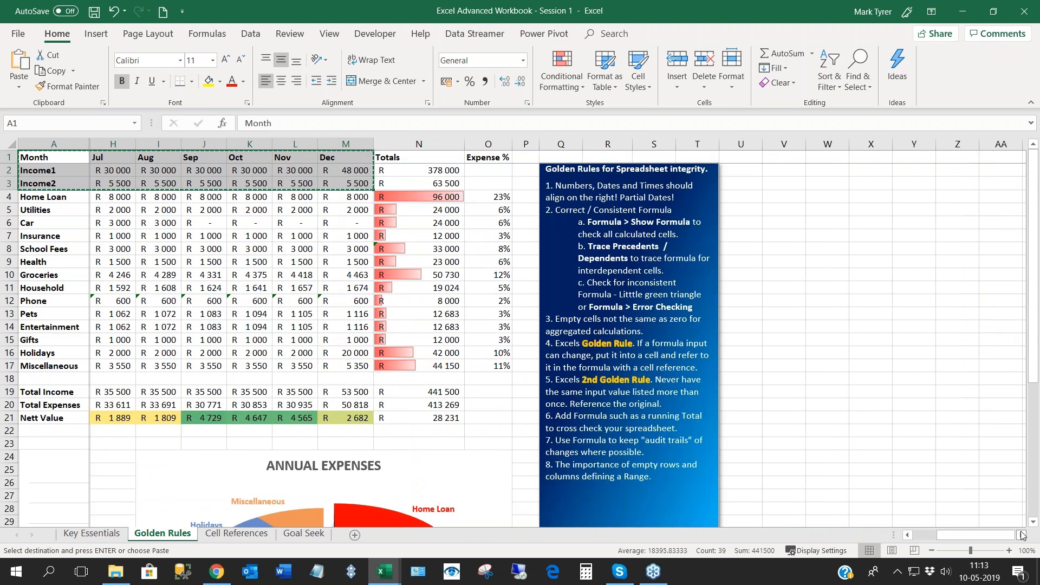
click(1022, 535)
click(1022, 535)
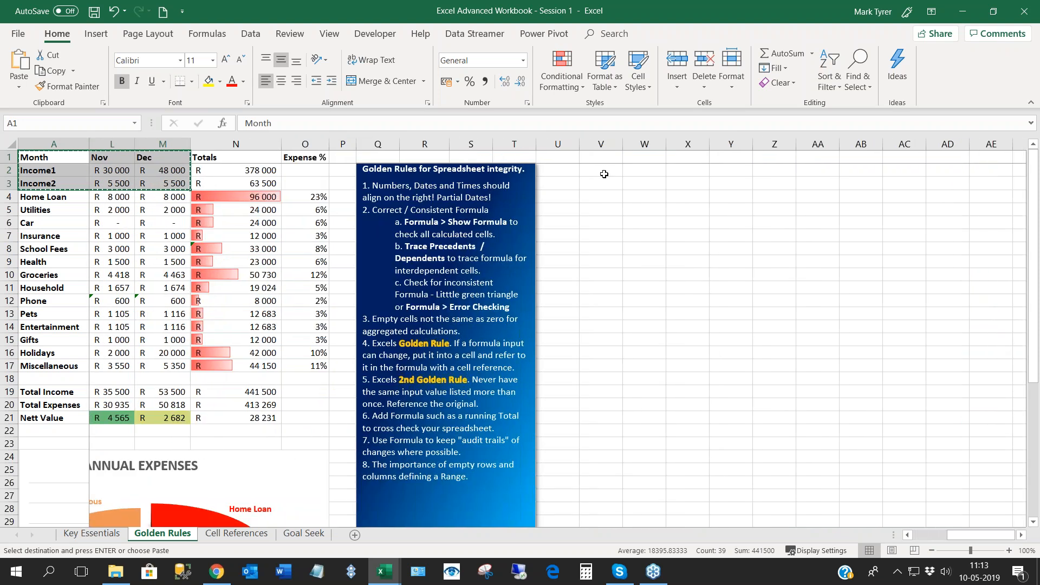
right_click(604, 169)
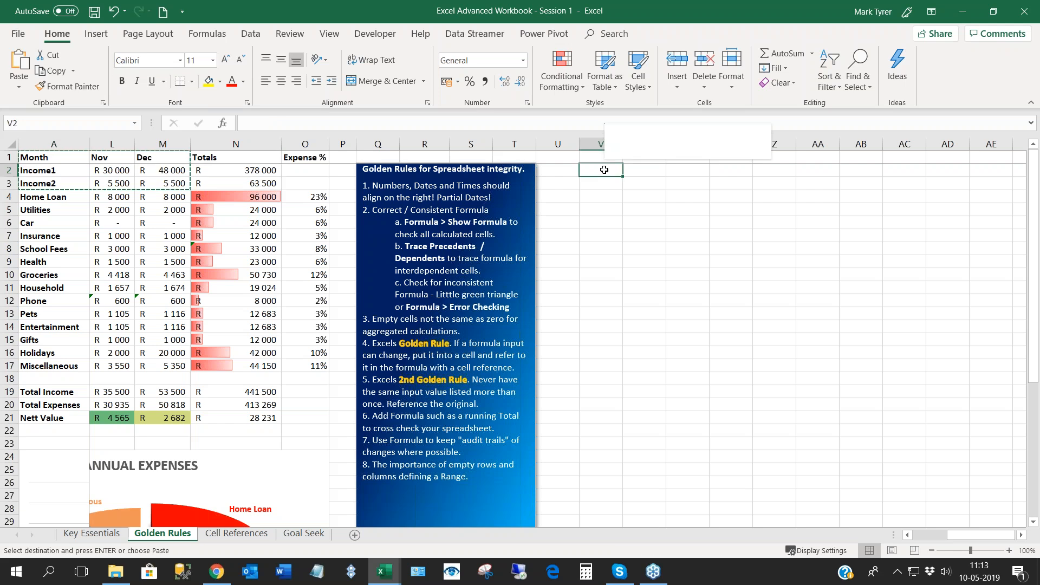
click(640, 246)
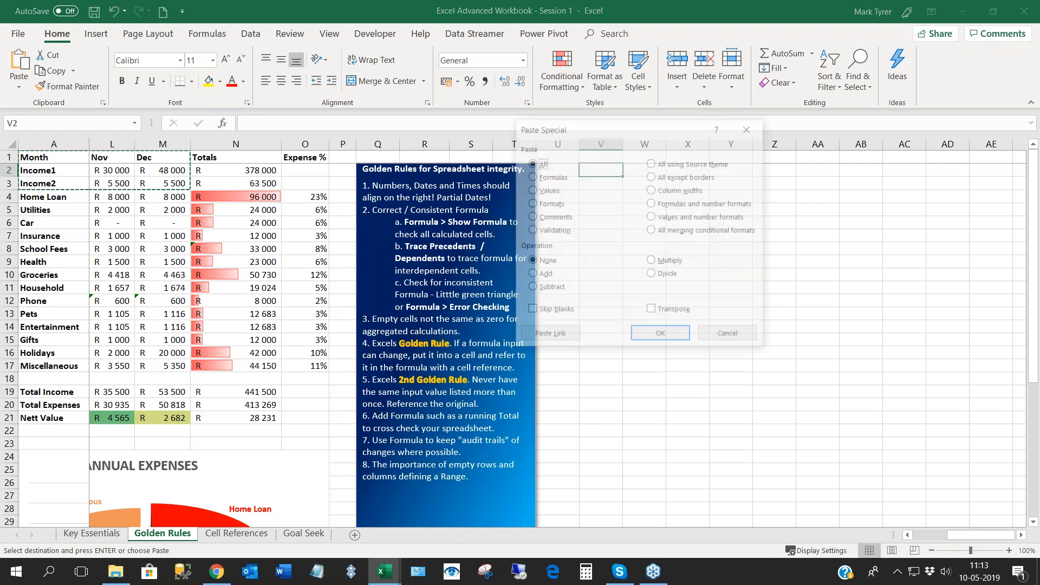
click(655, 206)
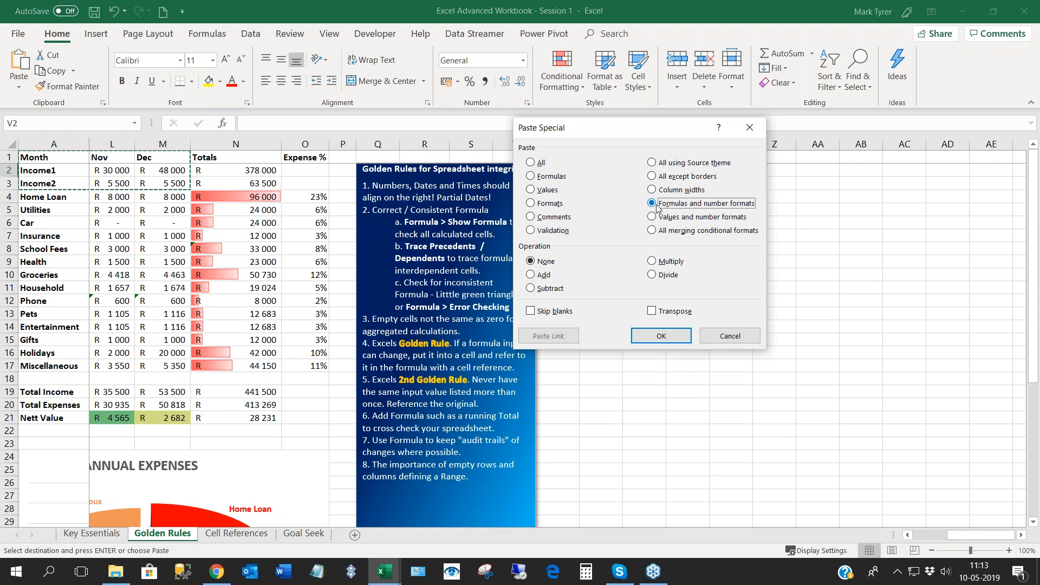
click(652, 313)
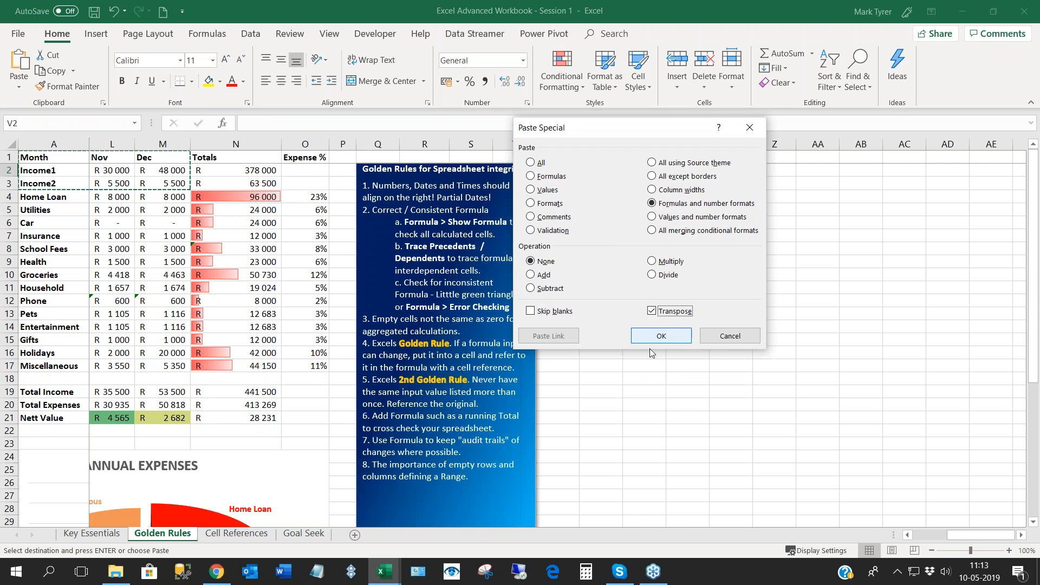
click(659, 337)
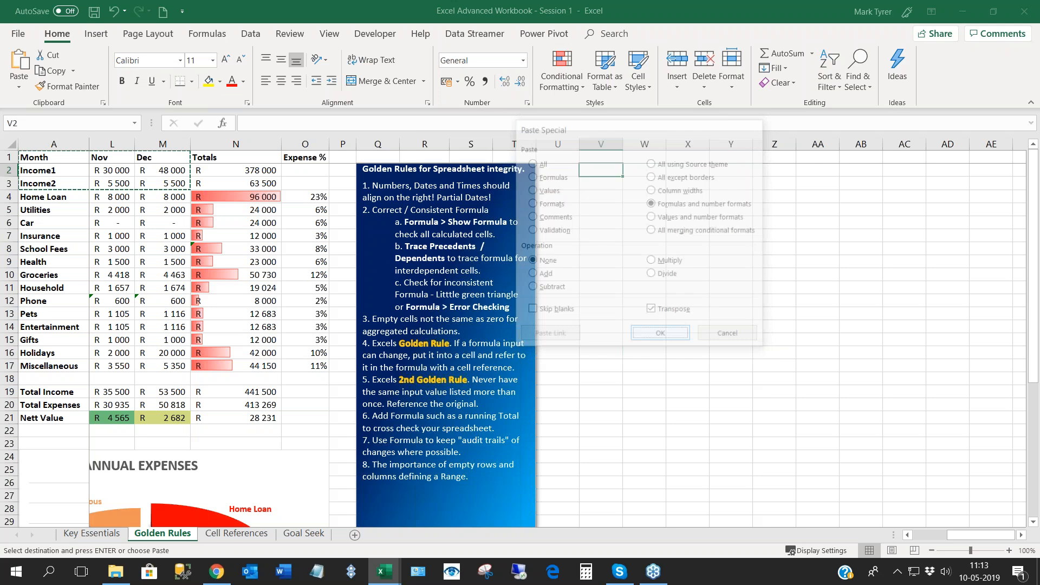
- Check the transposed Month and income entries and widen columns V to X to fit them
drag(666, 143, 668, 144)
click(646, 300)
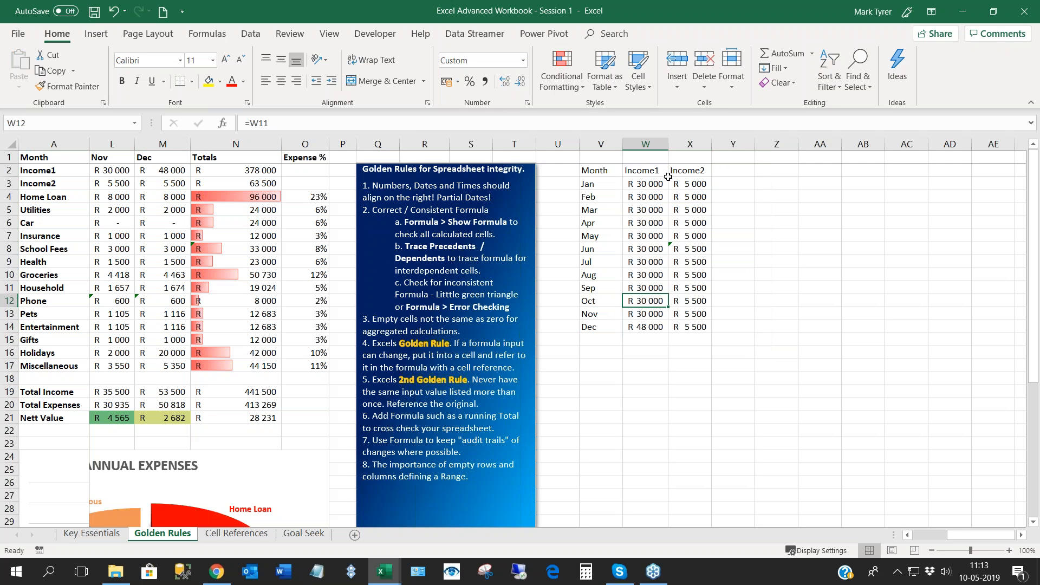
click(597, 170)
key(ctrl+shift+Down)
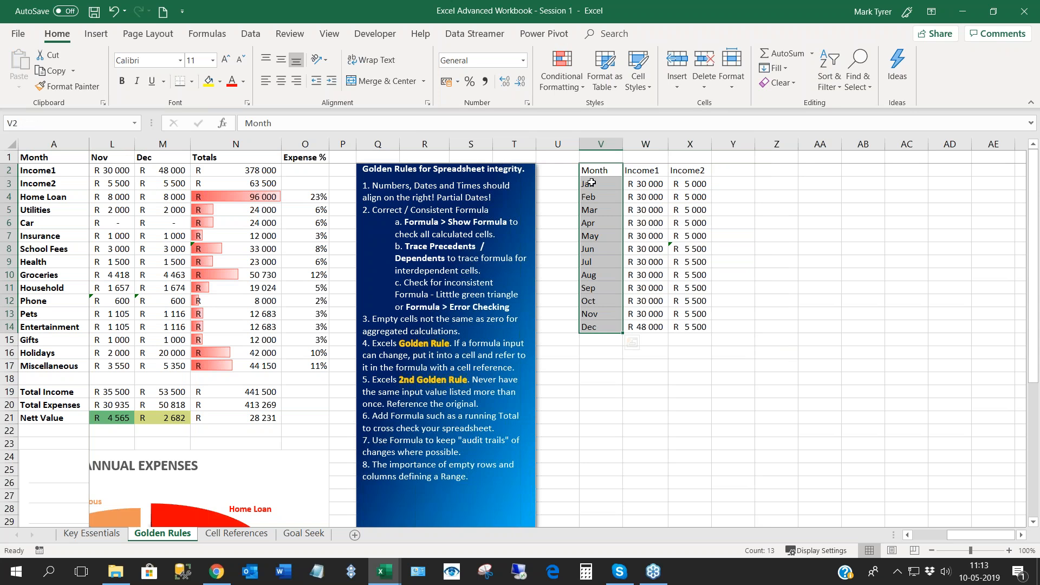
click(592, 182)
drag(623, 144, 727, 145)
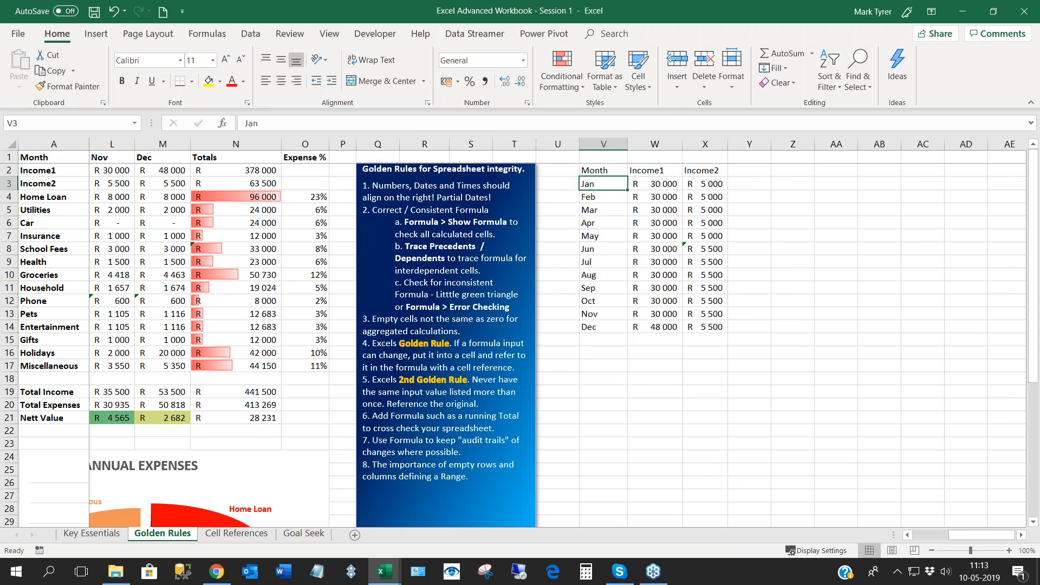
- Try sorting the transposed table from A to Z by its Month text, and undo the sort
click(603, 222)
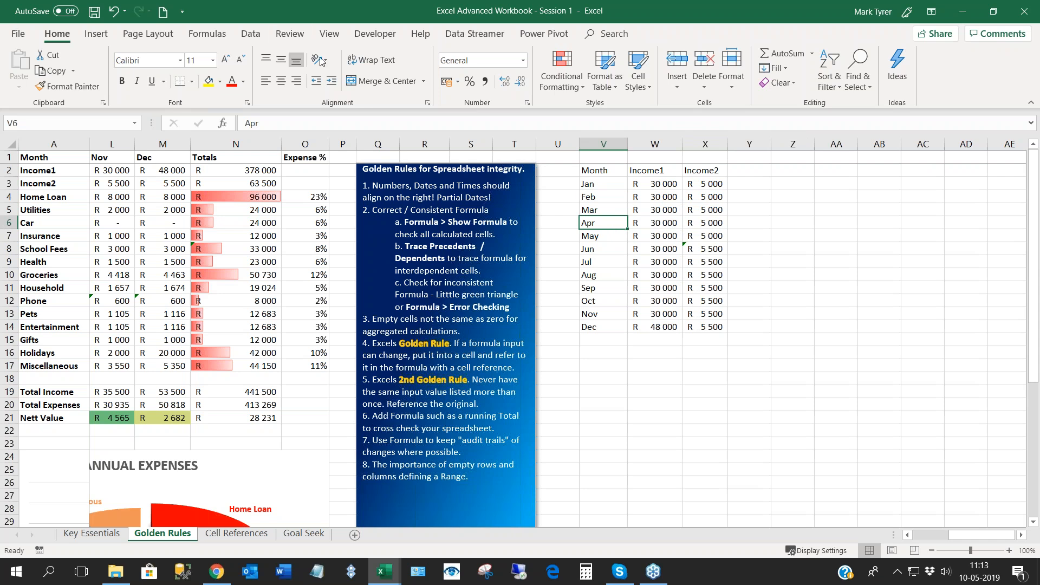
click(250, 33)
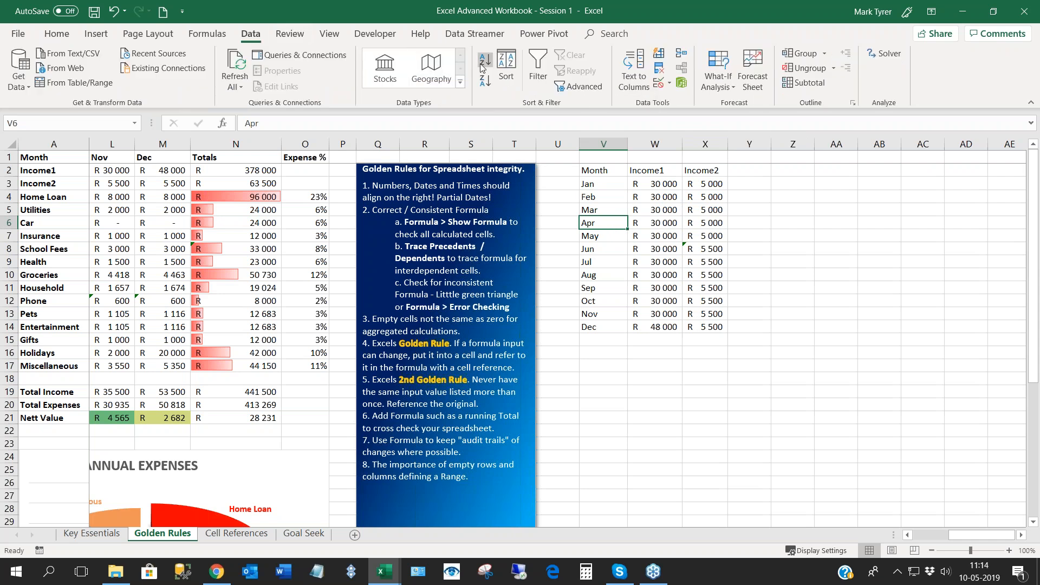
click(487, 64)
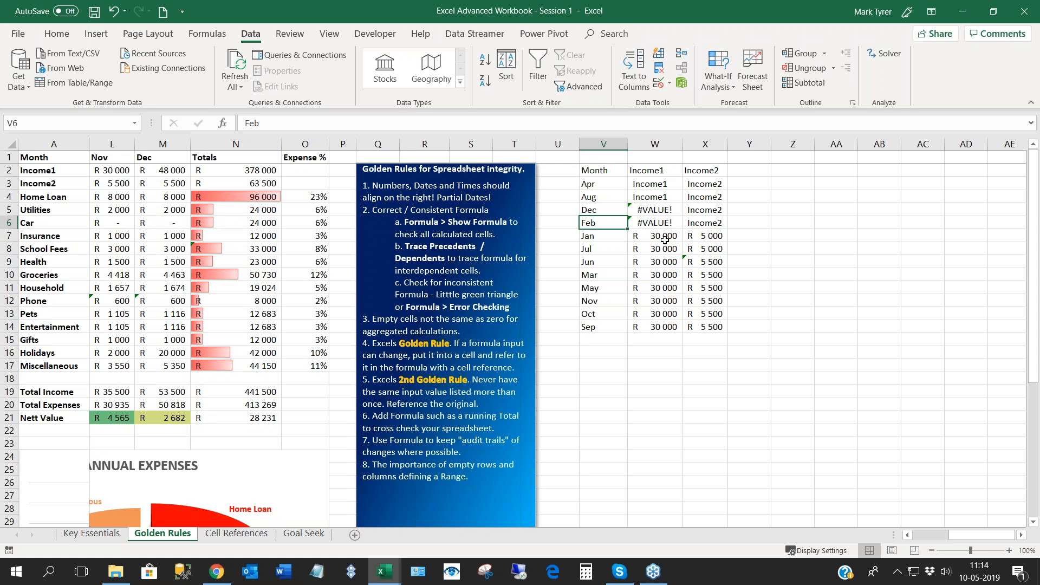
key(ctrl+z)
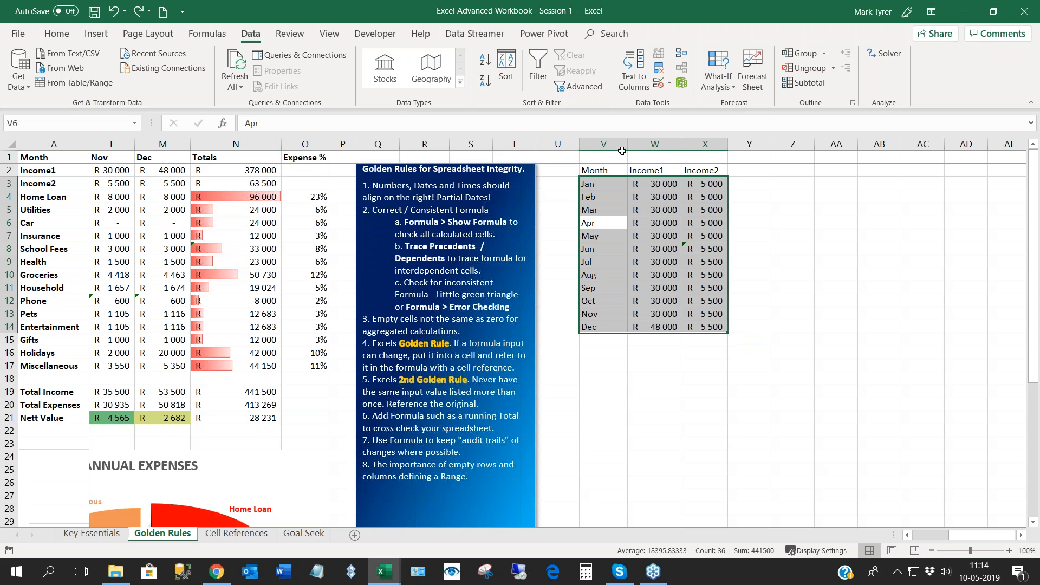
- Insert an empty column before the transposed table's Month column
click(608, 143)
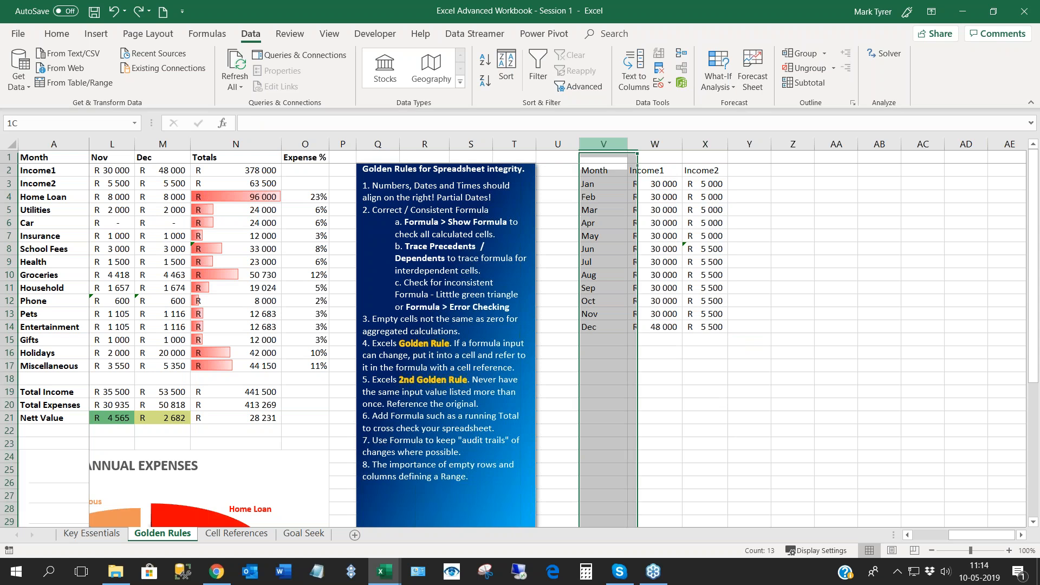
right_click(607, 143)
click(614, 213)
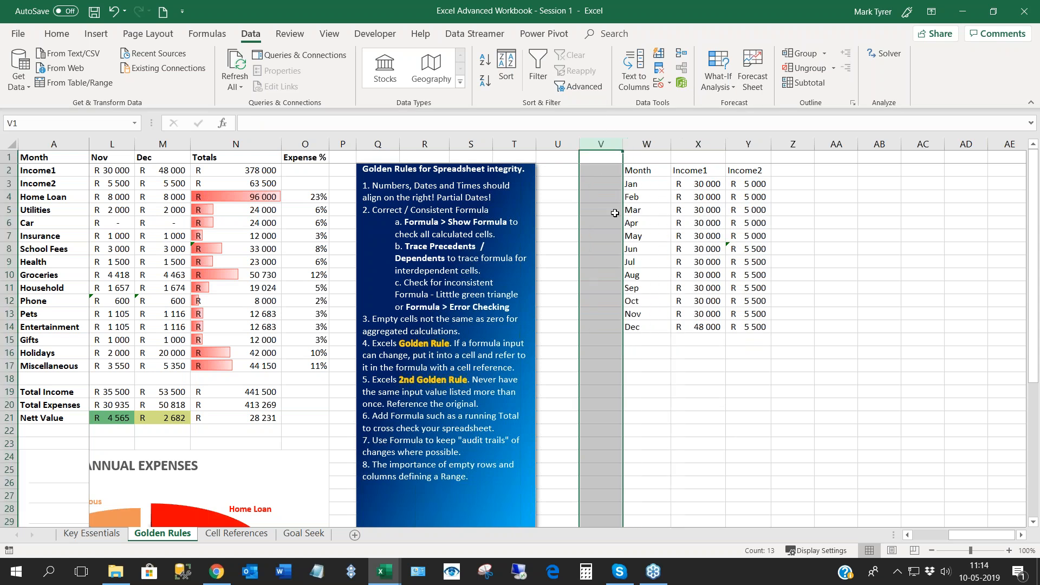
- Enter the date 01-01-2019 in V3 and fill it down to V14 as a monthly series
click(606, 187)
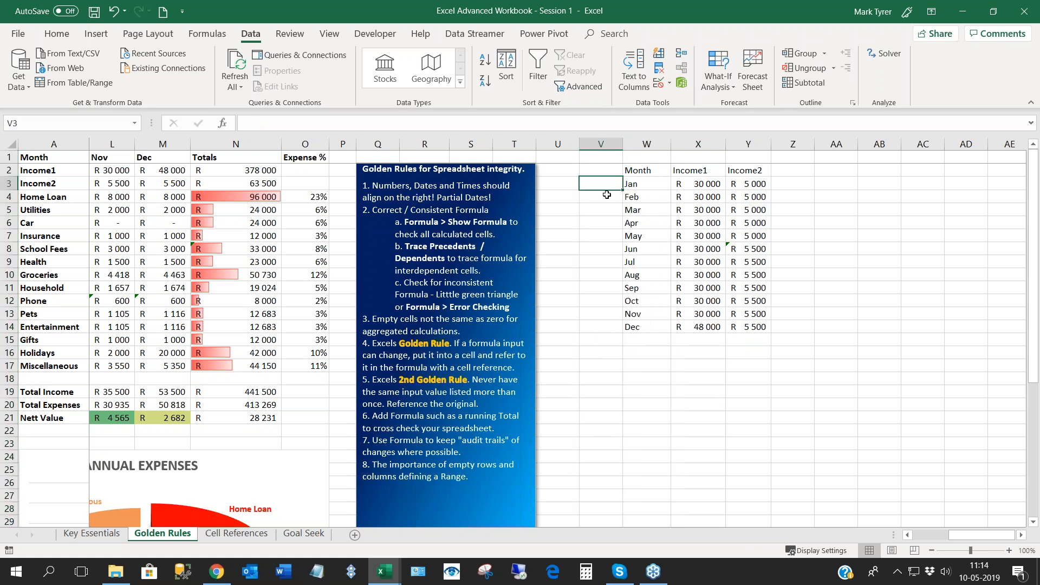
text(01-01-201)
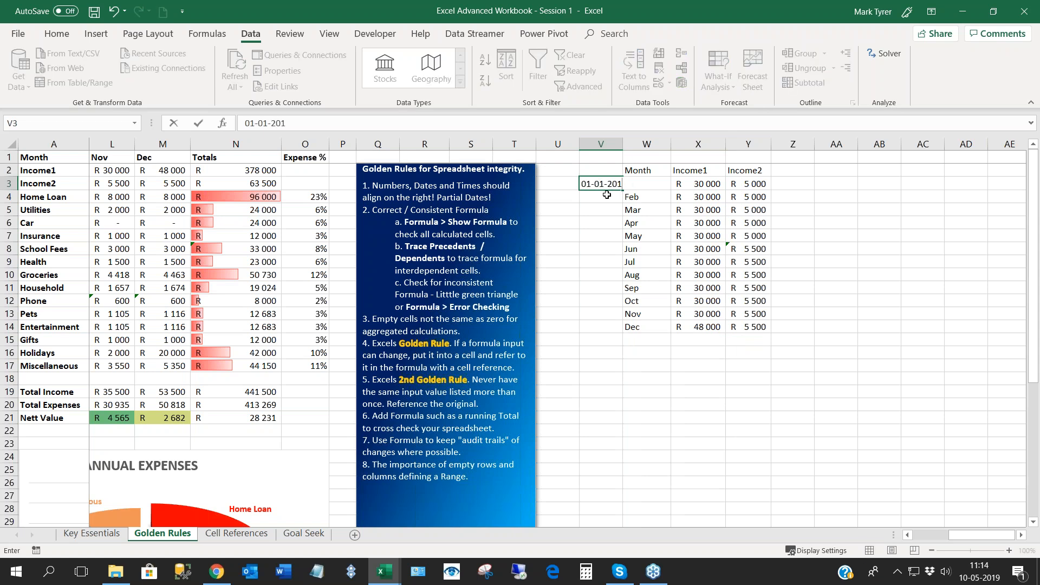
text(9)
key(ctrl+Return)
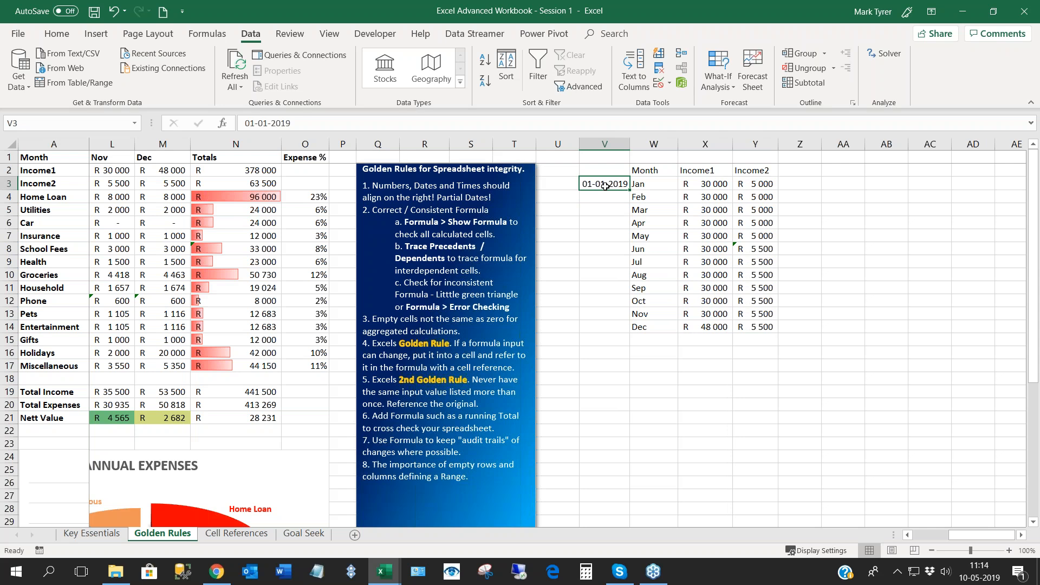
drag(630, 189, 634, 338)
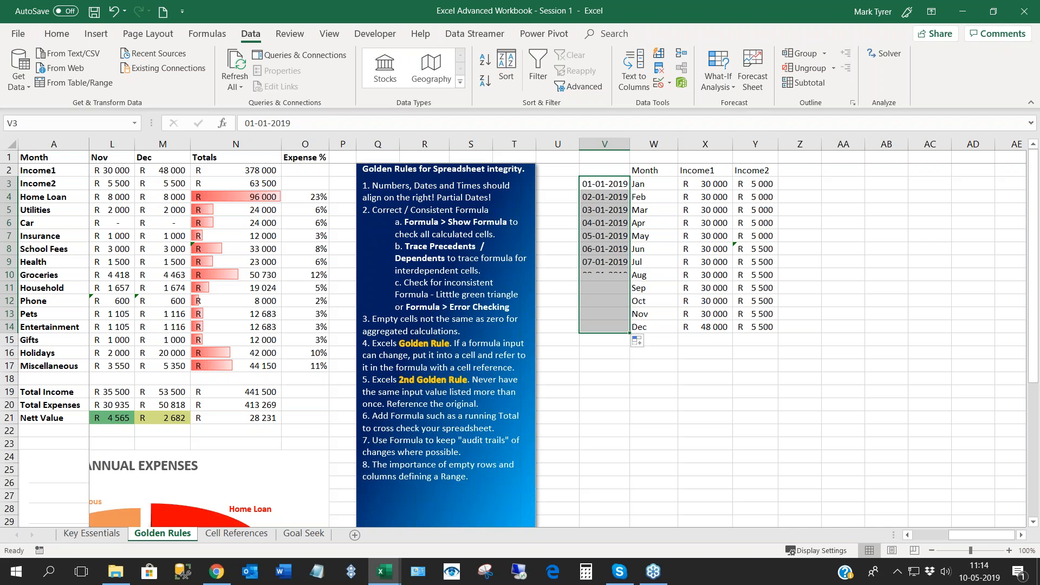
click(639, 341)
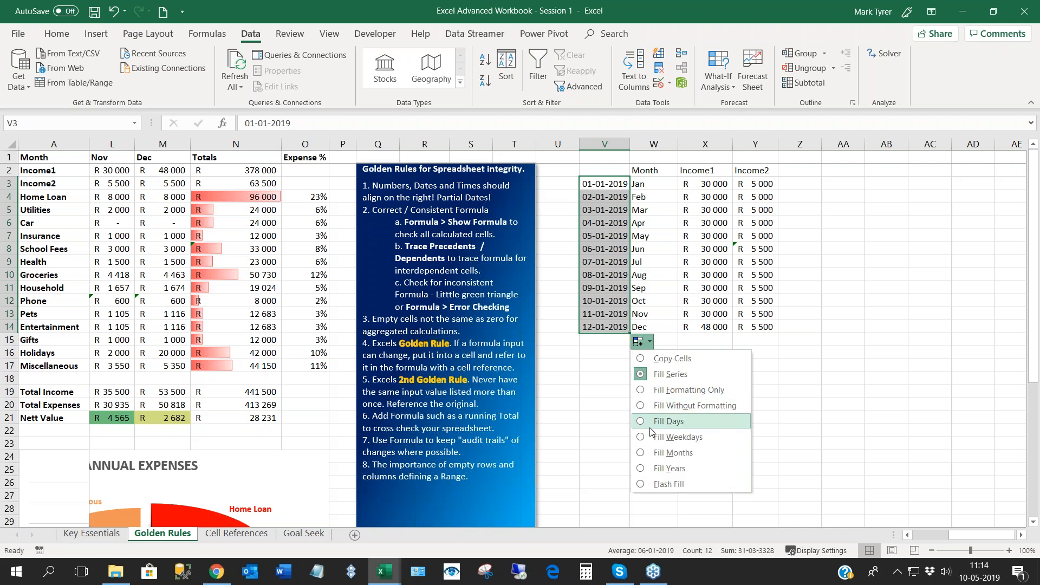
click(654, 451)
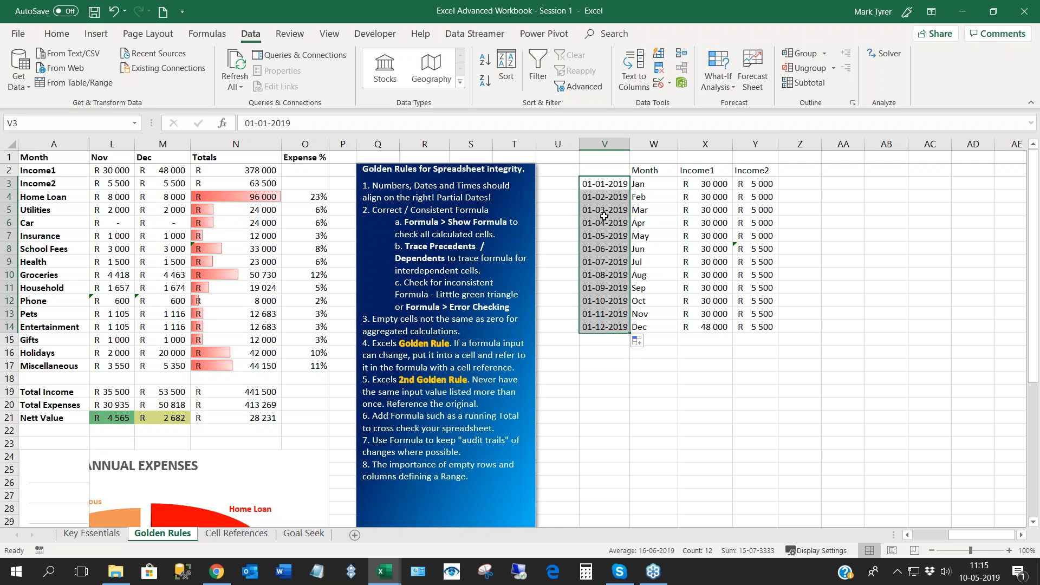
- Apply the custom number format MMM to the dates in V3:V14
key(ctrl+1)
click(650, 269)
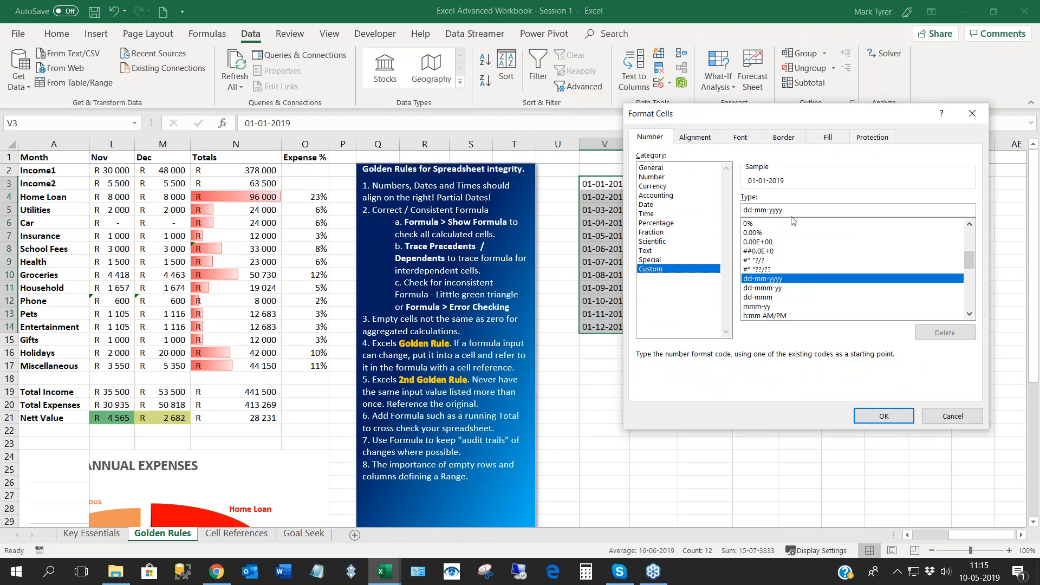
drag(792, 210, 708, 219)
text(MMM)
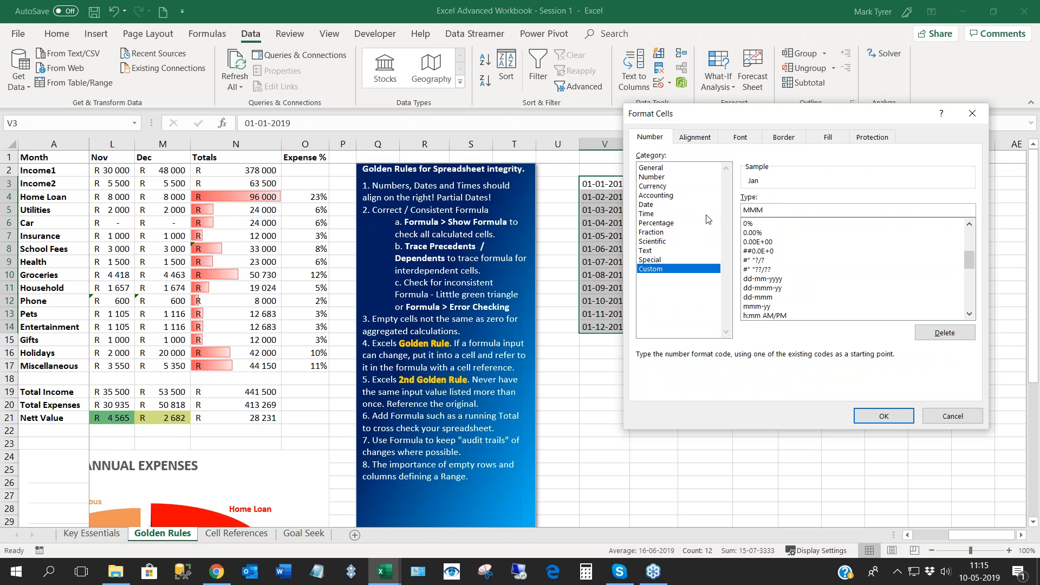
click(883, 415)
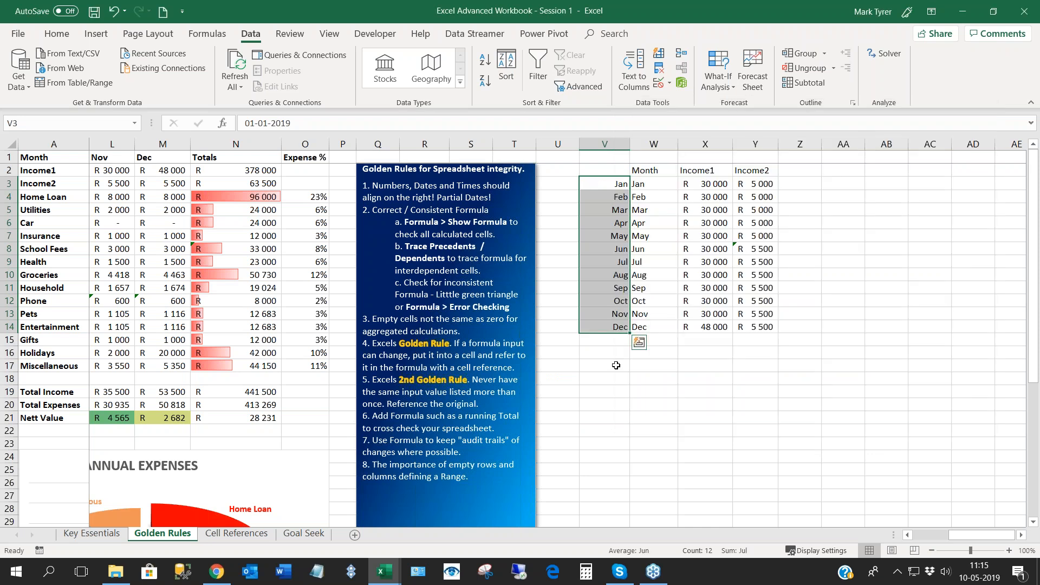
- Compare the contents of W3 and V3, and sort the table from A to Z by the text months in column W
click(665, 183)
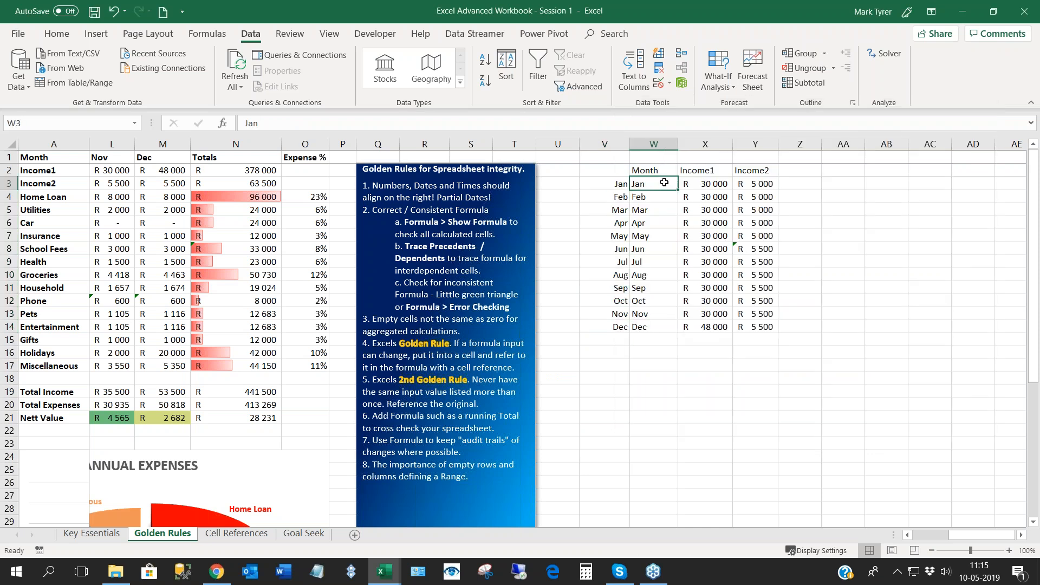
click(613, 185)
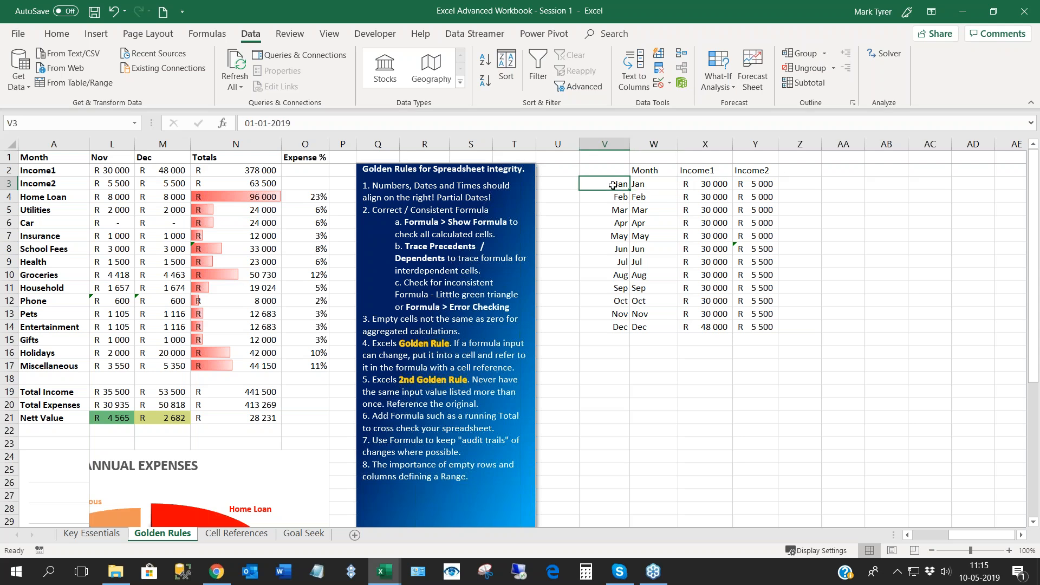
click(653, 235)
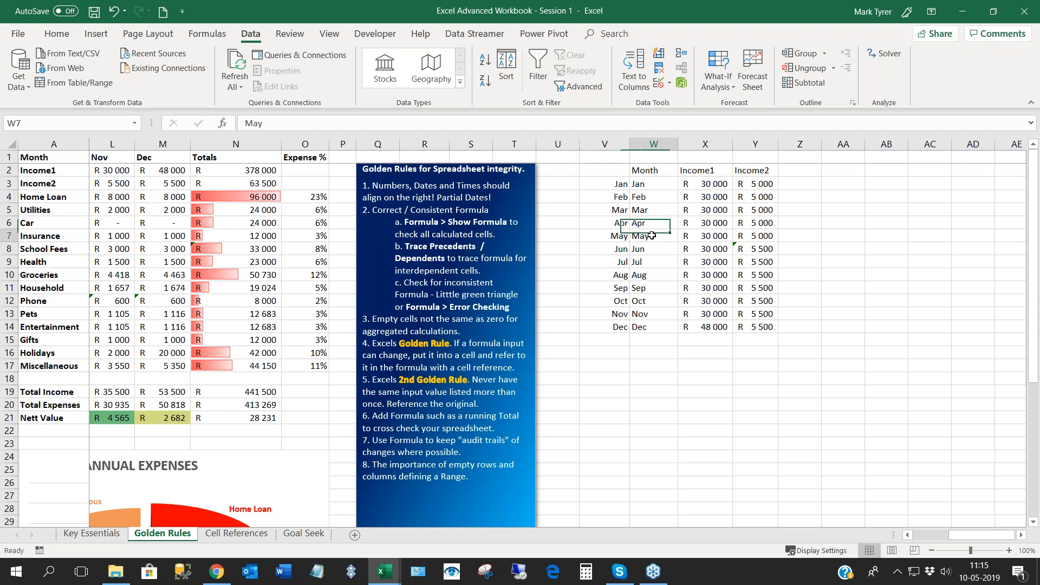
click(486, 68)
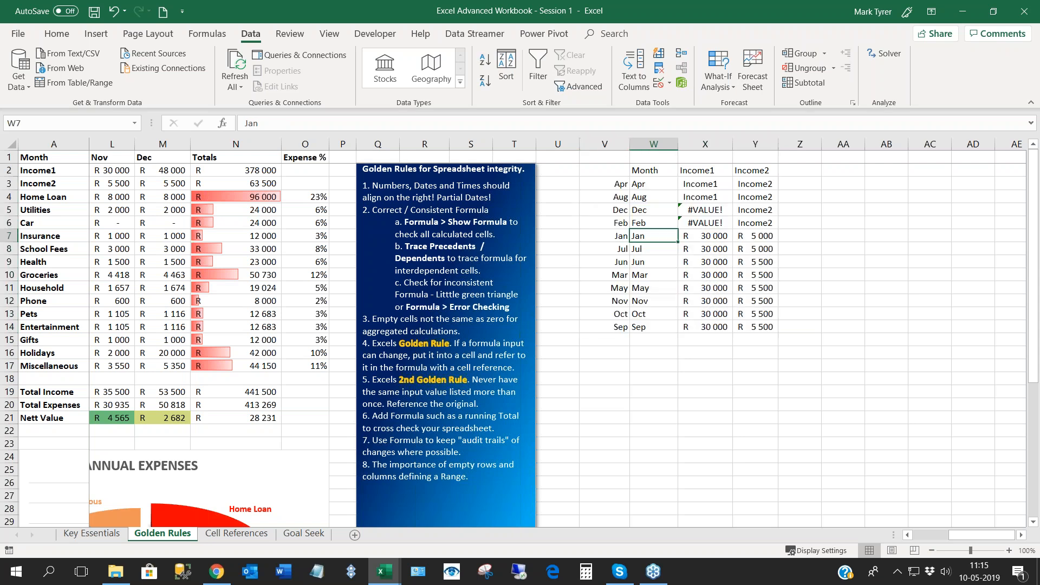
- Sort the table from oldest to newest by the dates in column V and compare them with the text months beside them
click(608, 237)
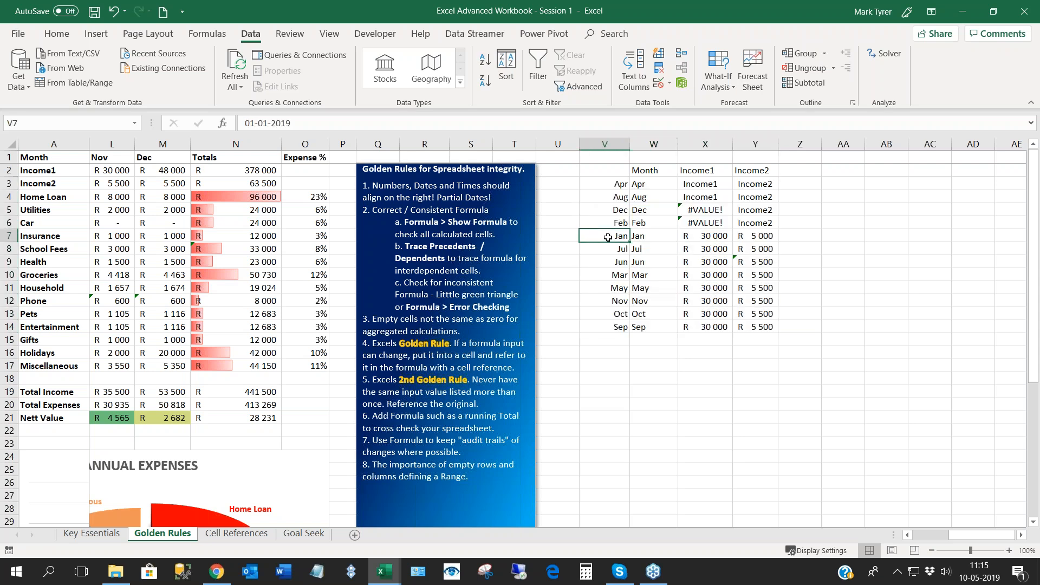
click(480, 64)
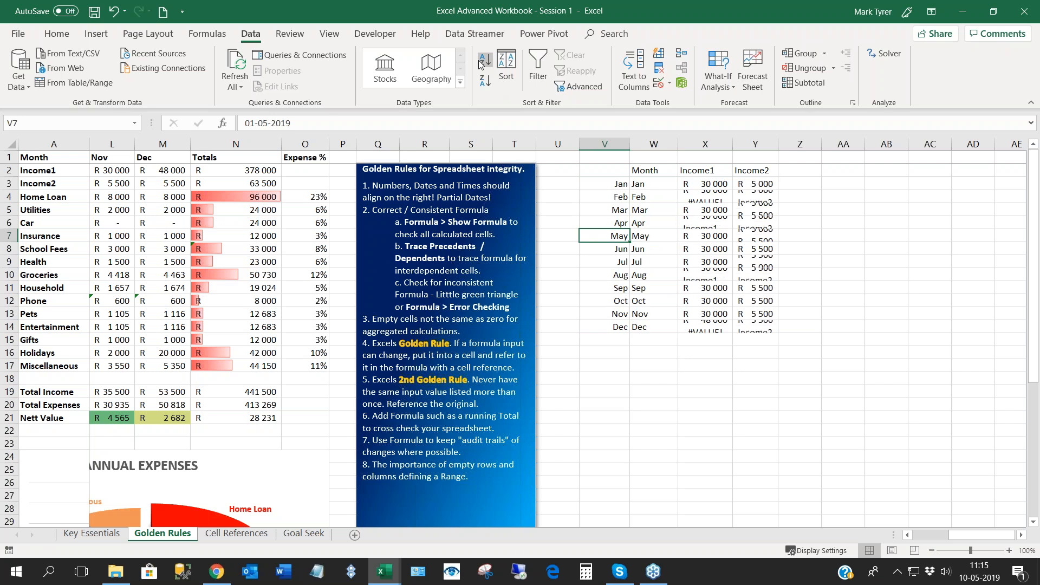
click(611, 197)
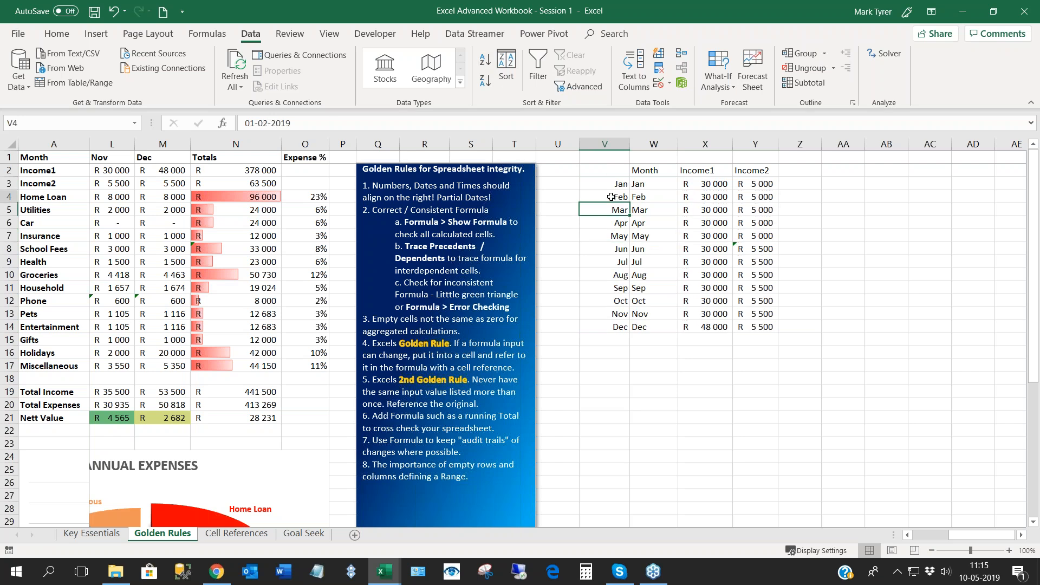
drag(612, 196, 613, 326)
drag(650, 184, 648, 324)
click(620, 273)
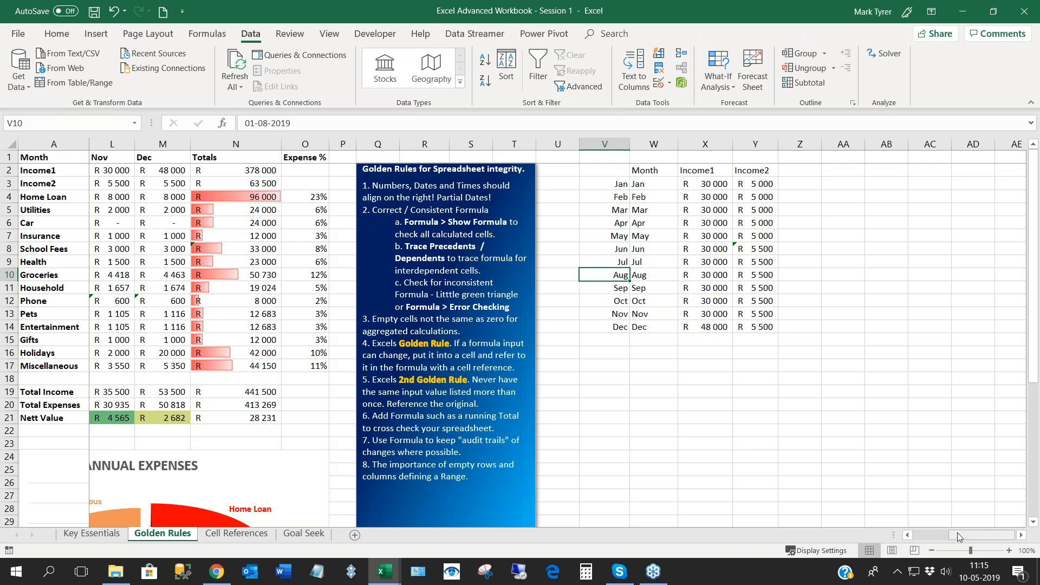
- Compare the February and March formulas in the budget with the January amounts in column B, from Income1 down to Car
drag(958, 532, 958, 532)
drag(954, 532, 919, 532)
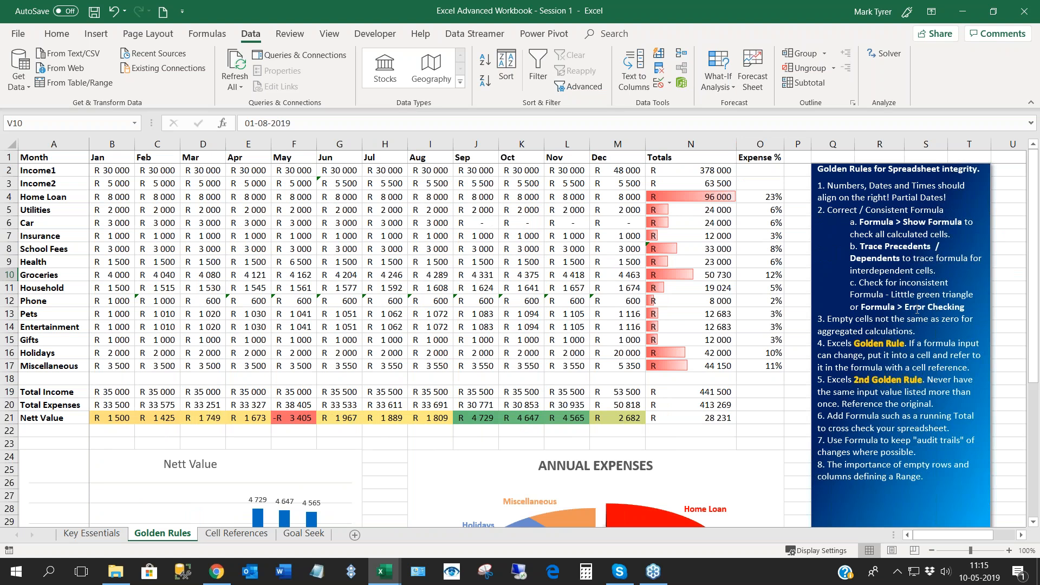
click(187, 232)
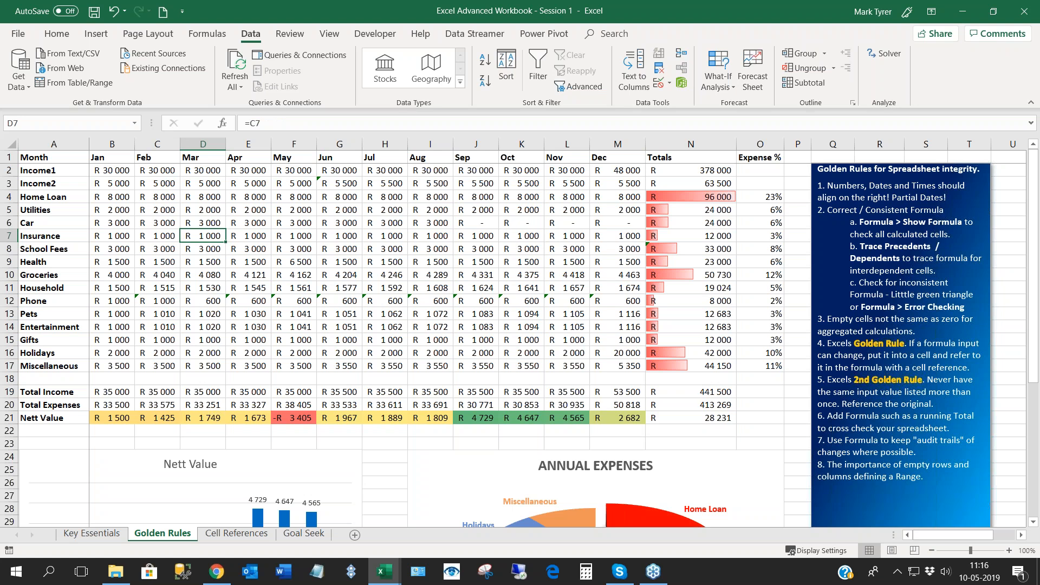
click(157, 235)
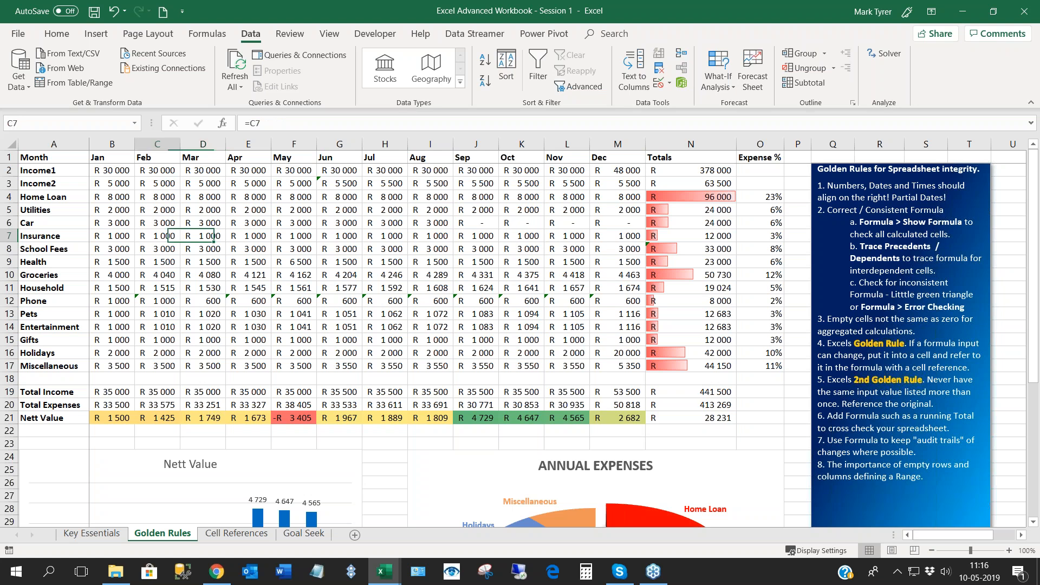
key(Up)
key(Up)
key(Up)
key(Up)
key(Up)
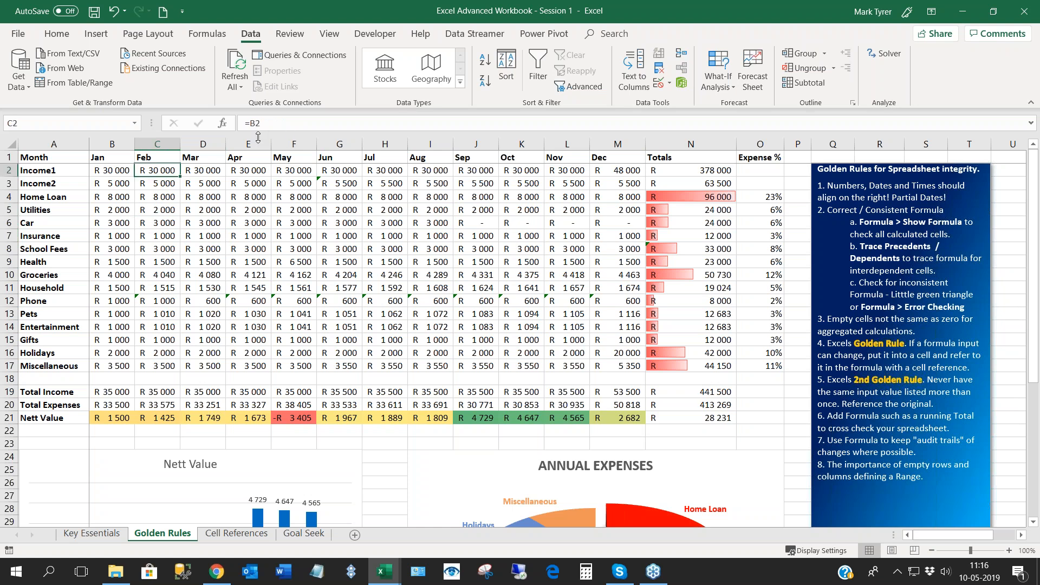
key(Left)
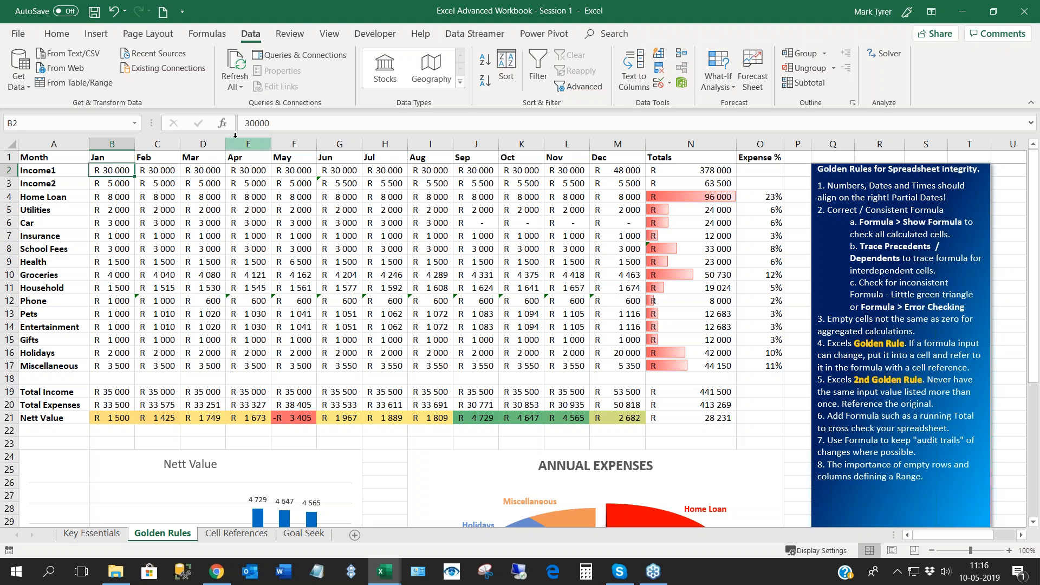
click(119, 185)
click(119, 194)
key(Down)
key(Down)
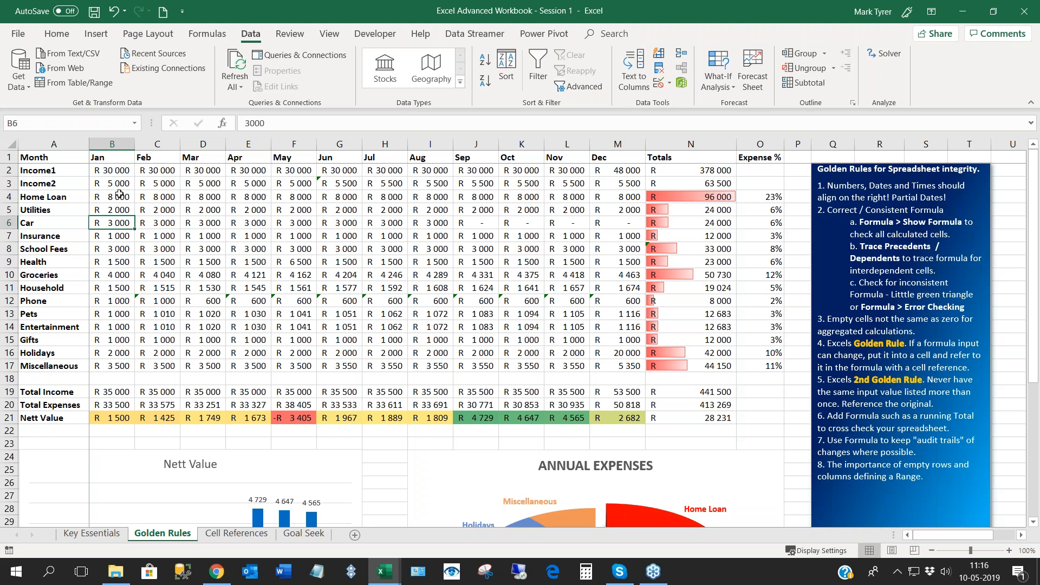
- Inspect the Health row's cells from May (F9) across to August (I9) for differing formulas
key(Right)
key(Right)
key(Right)
key(Right)
key(Down)
key(Down)
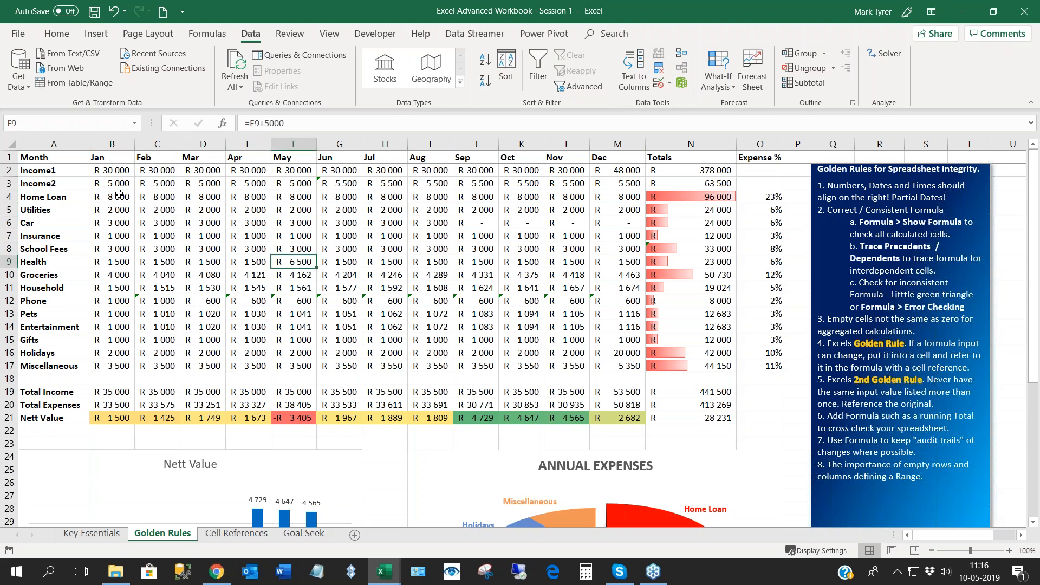
key(Down)
key(Right)
key(Right)
key(Right)
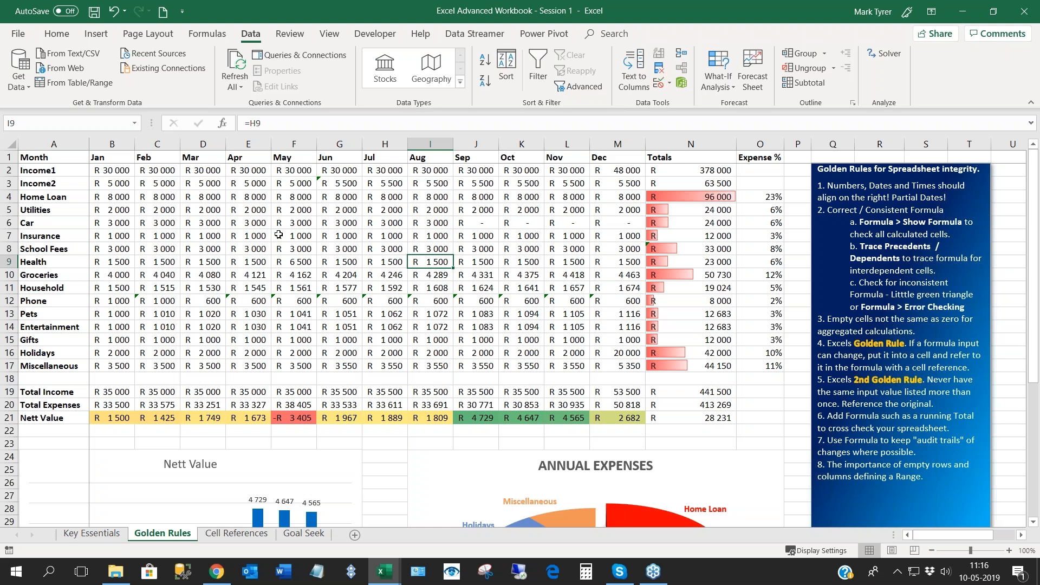
- Show the formulas in all cells and examine the March column from School Fees down to Entertainment
click(207, 34)
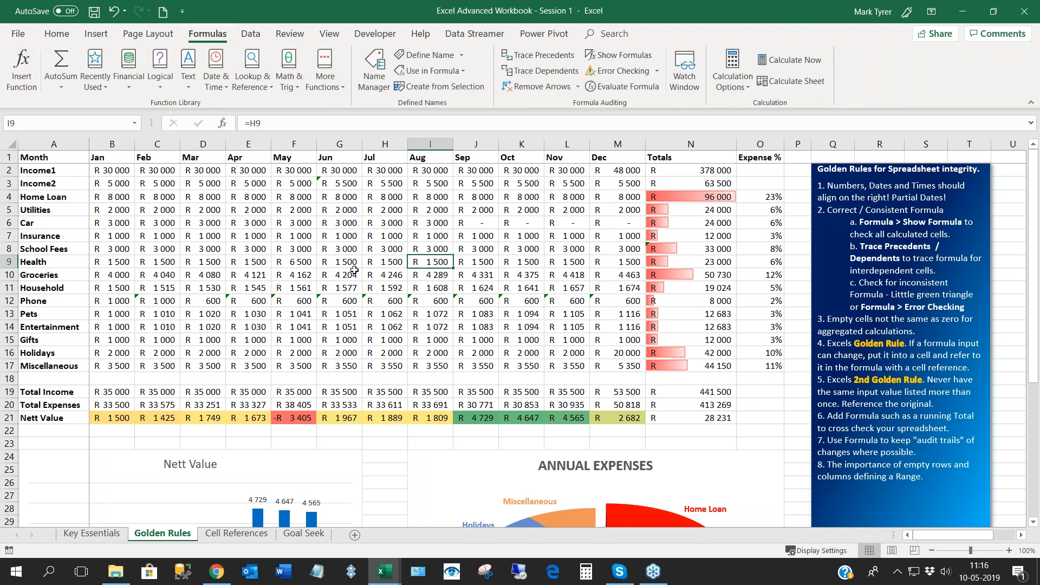
click(625, 56)
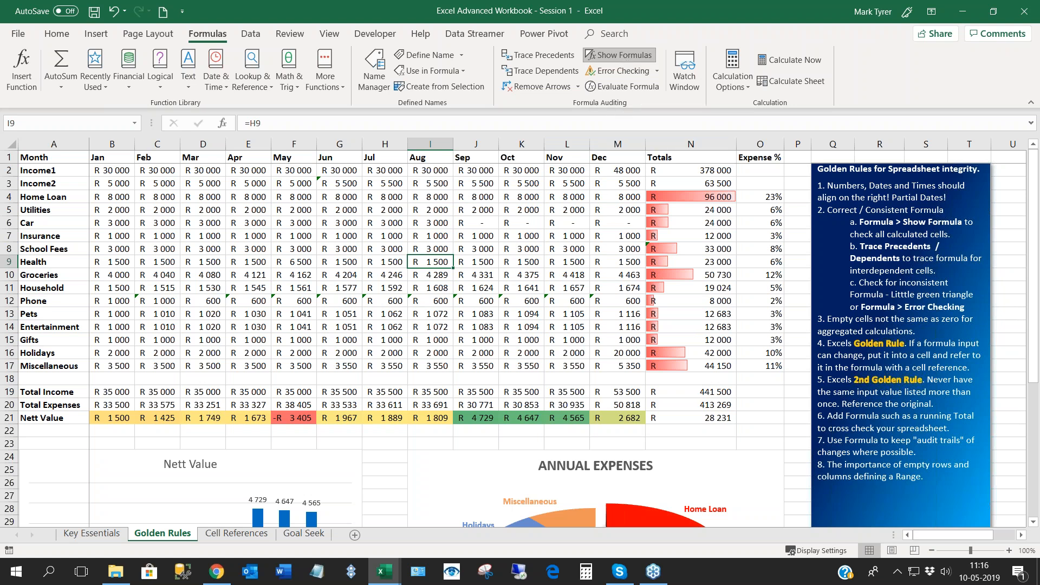
click(388, 249)
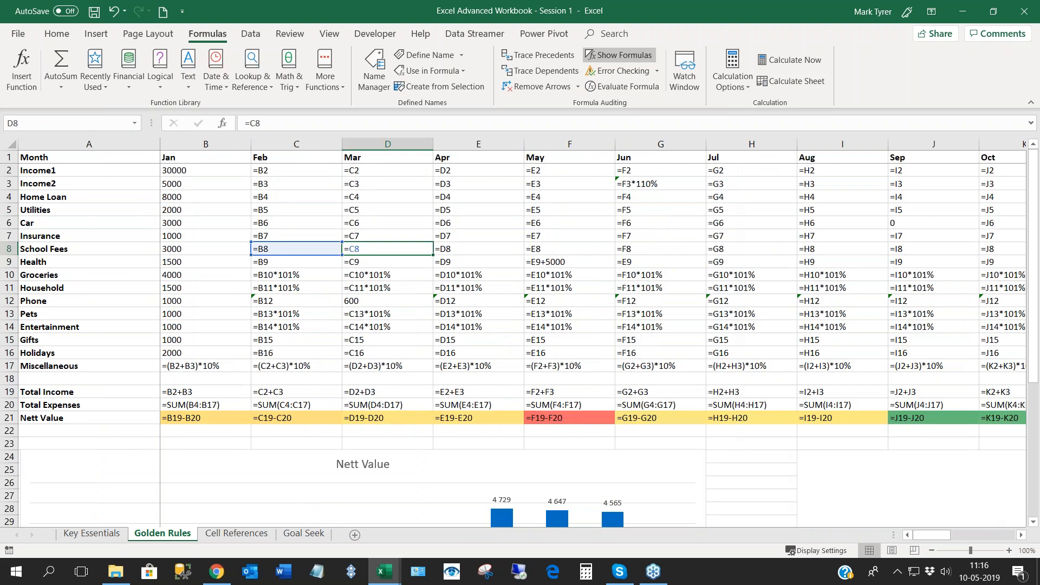
click(374, 273)
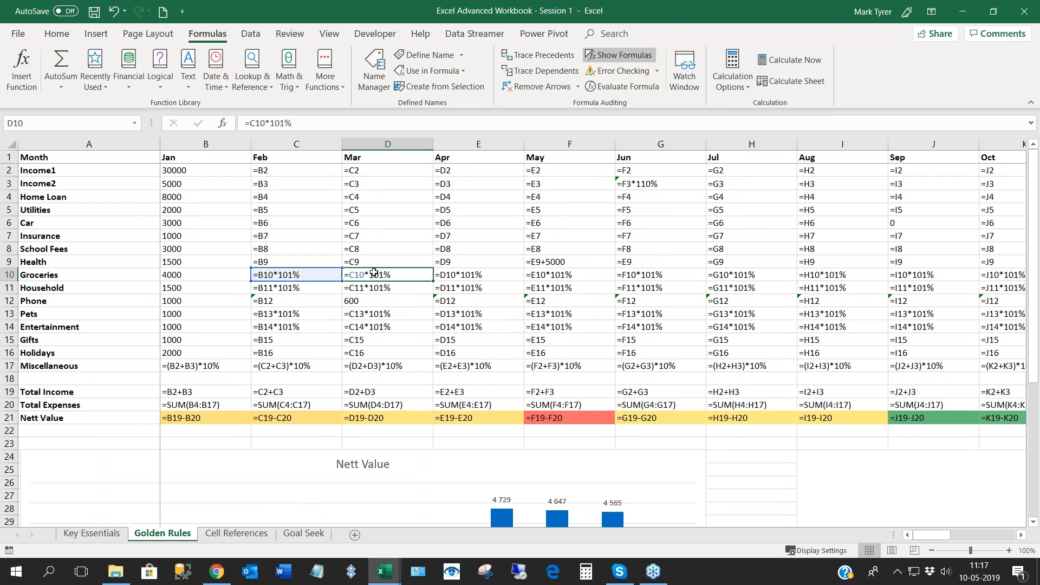
key(Down)
key(Down)
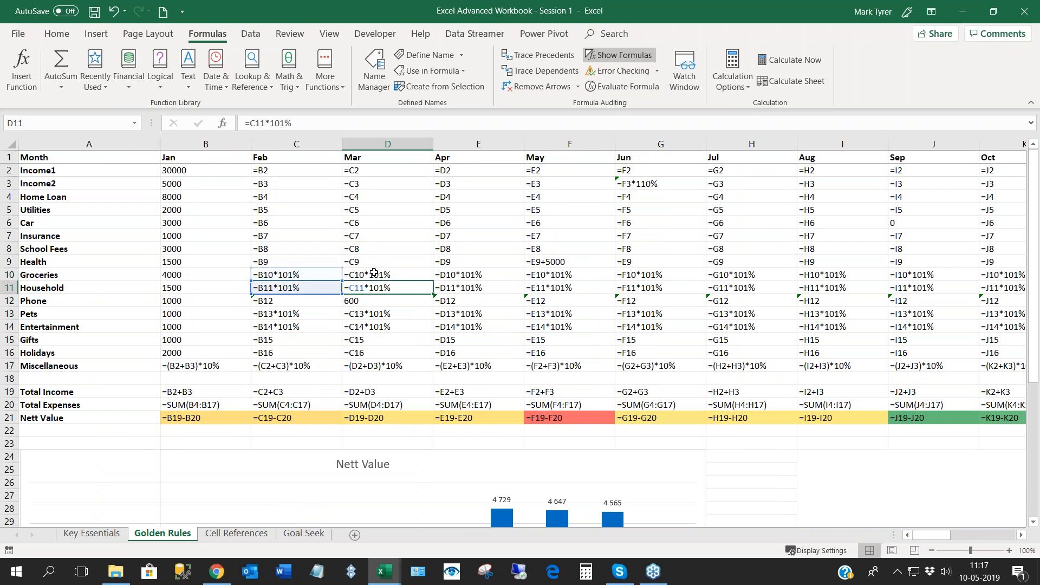
key(Up)
key(Up)
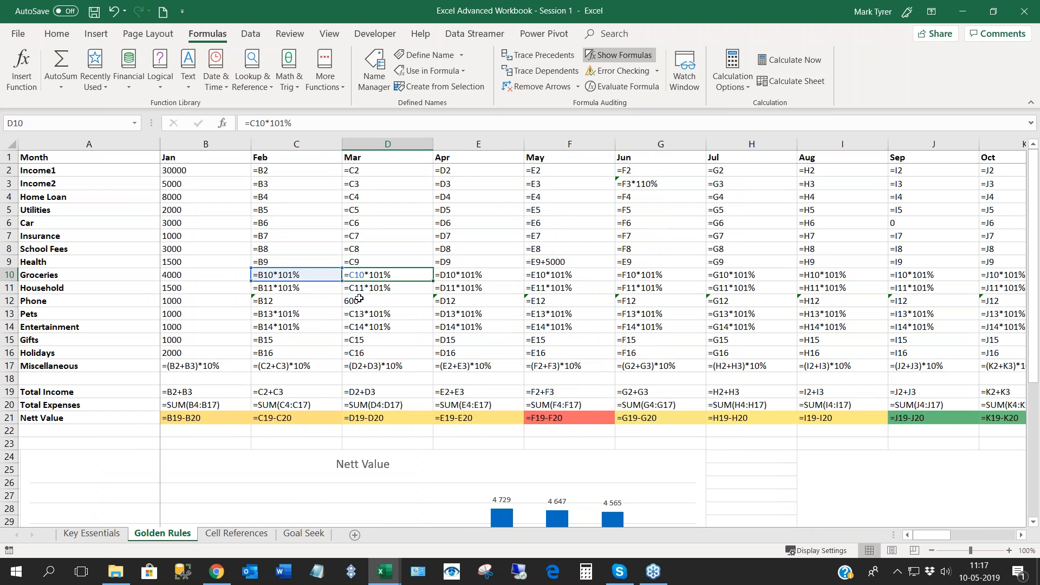
key(Down)
key(Down)
key(Down)
key(Down)
key(Down)
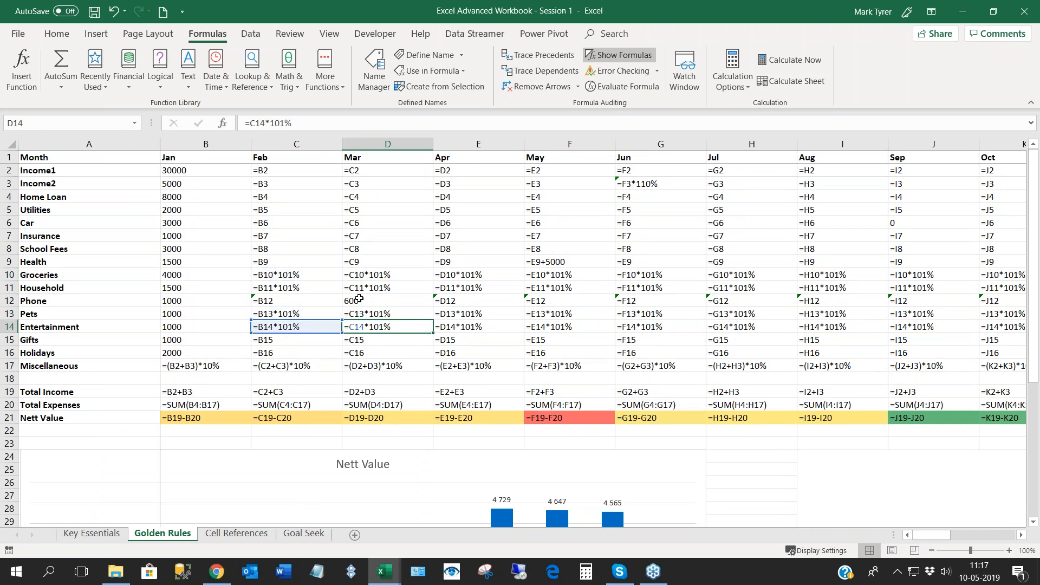
- Examine the March expense formulas again and follow the Miscellaneous row's formulas back to January in B17
key(Up)
key(Up)
key(Up)
key(Down)
key(Down)
key(Down)
key(Down)
key(Down)
key(Left)
key(Left)
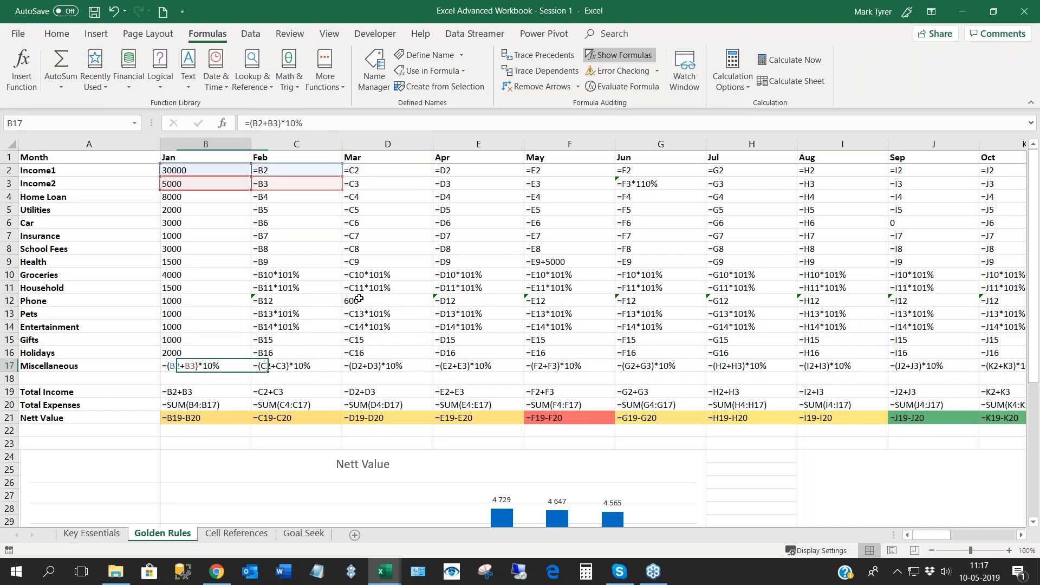
- Check the January Household input, the Insurance formulas from February to April, and the June Income2 formula in G3
key(Up)
key(Up)
key(Up)
key(Up)
key(Up)
key(Up)
key(Up)
key(Up)
key(Up)
key(Up)
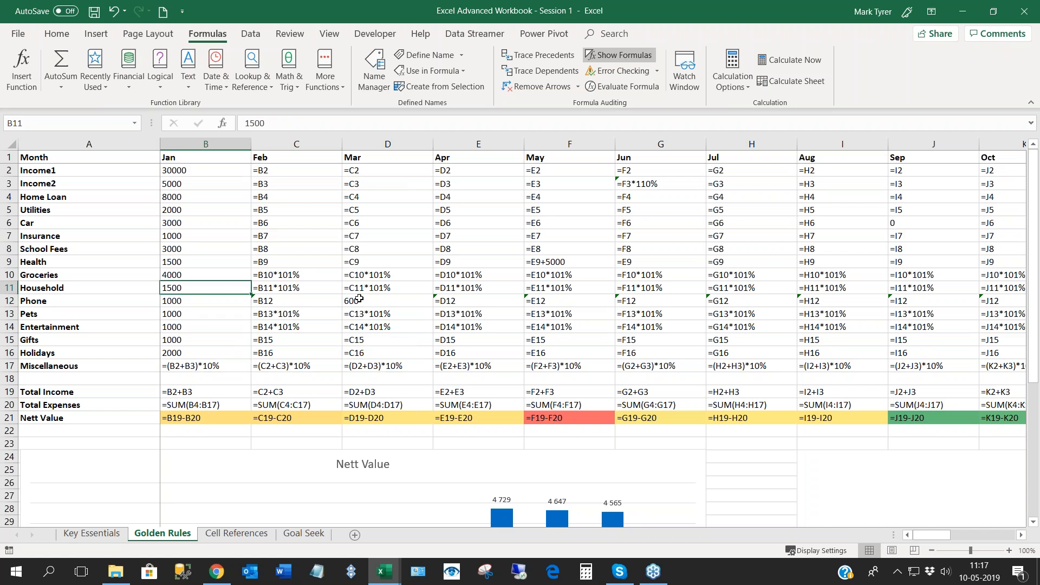
key(Right)
key(Right)
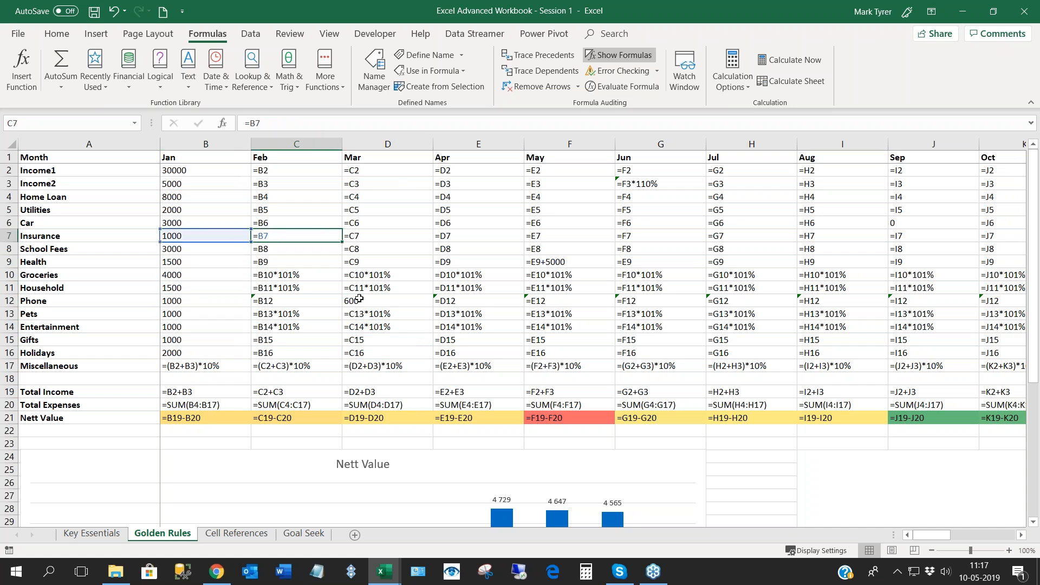
key(Right)
key(Right)
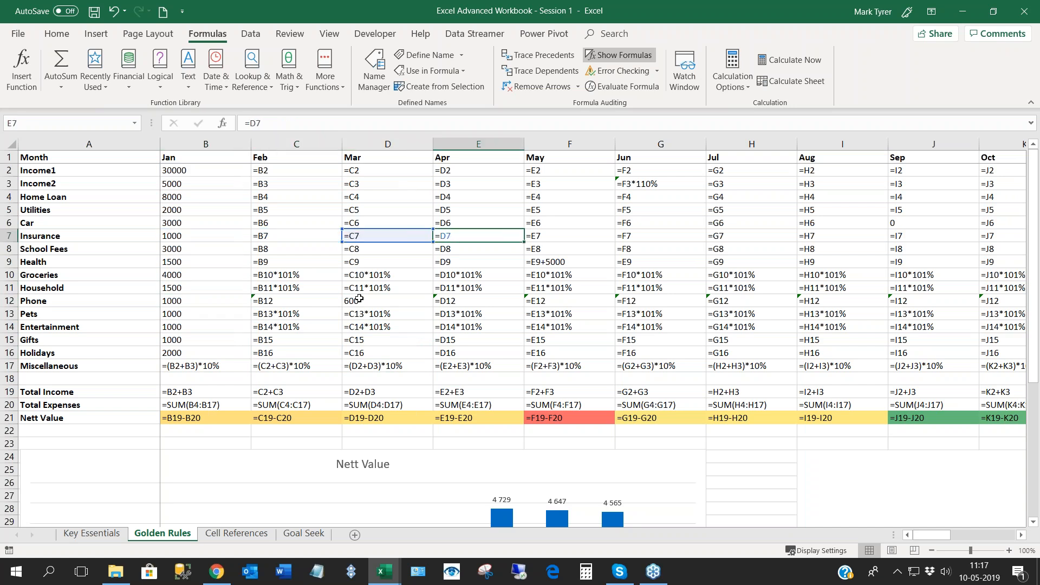
click(590, 182)
key(Right)
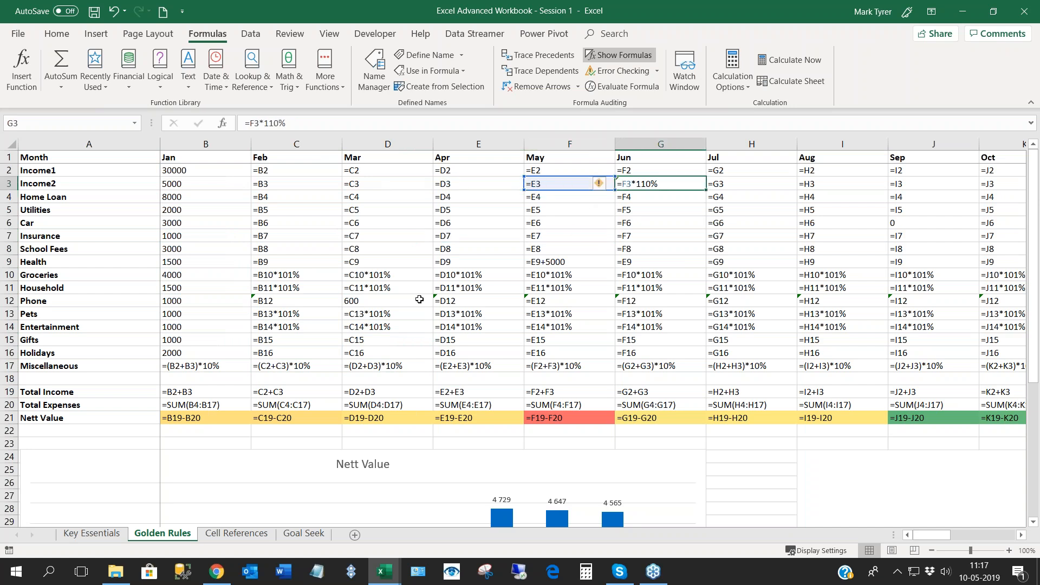
- Examine the Groceries formulas in C10 and D10, the March formulas down to Miscellaneous, and the February Miscellaneous formula
click(280, 276)
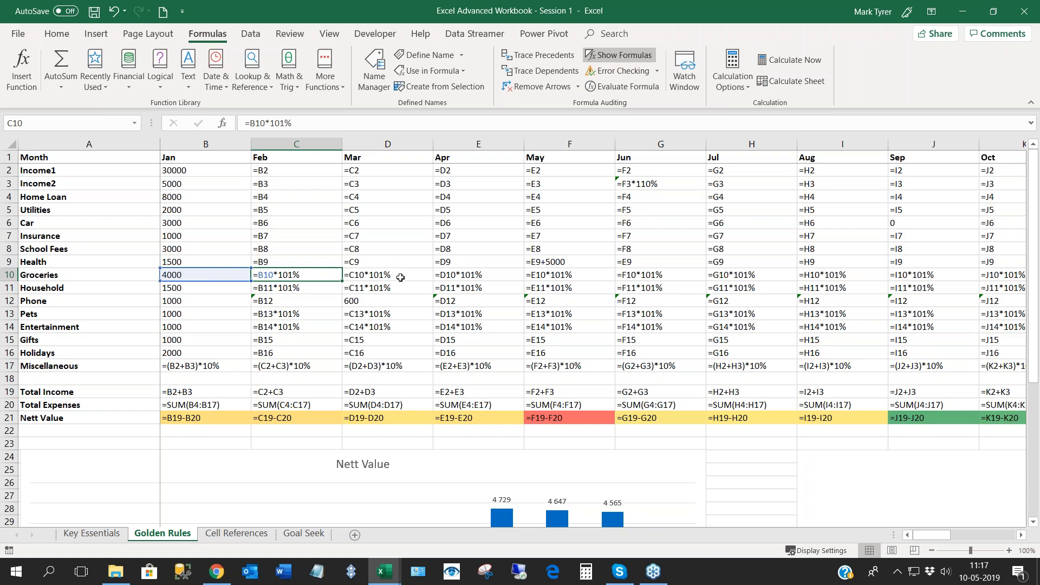
key(Right)
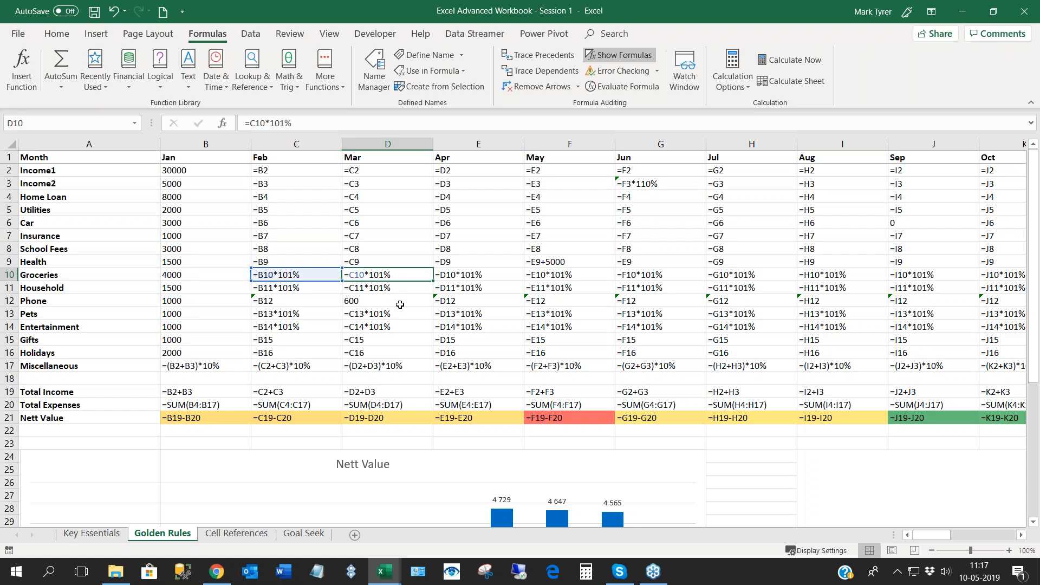
key(Down)
key(Down)
key(Down)
key(Down)
key(Down)
key(Down)
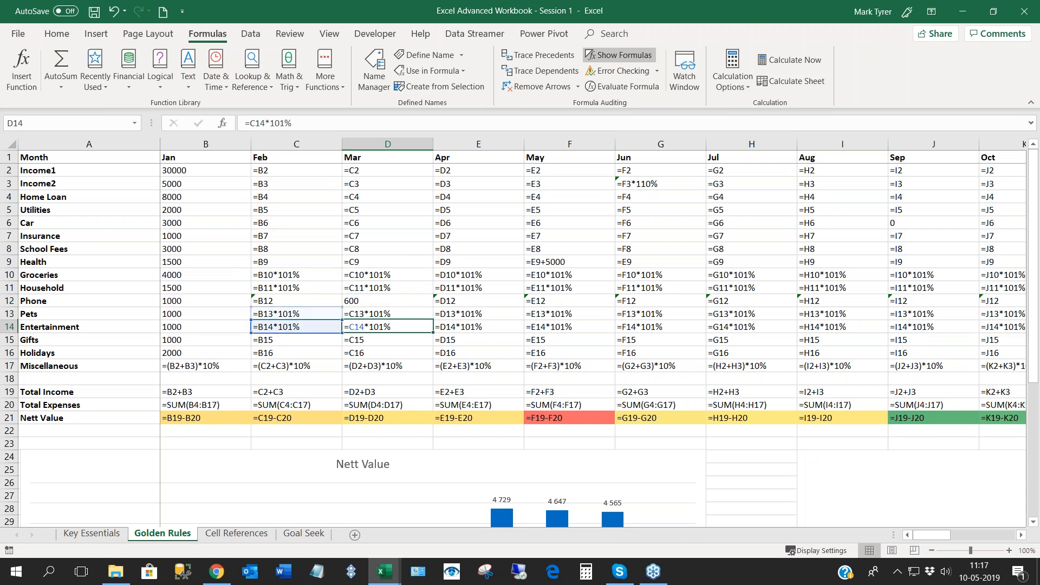
key(Down)
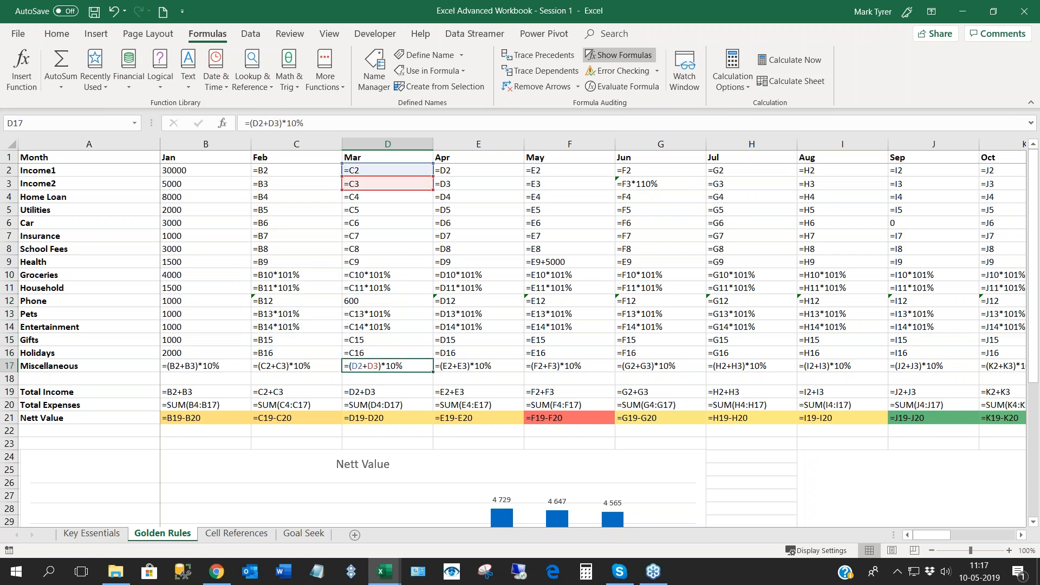
key(Left)
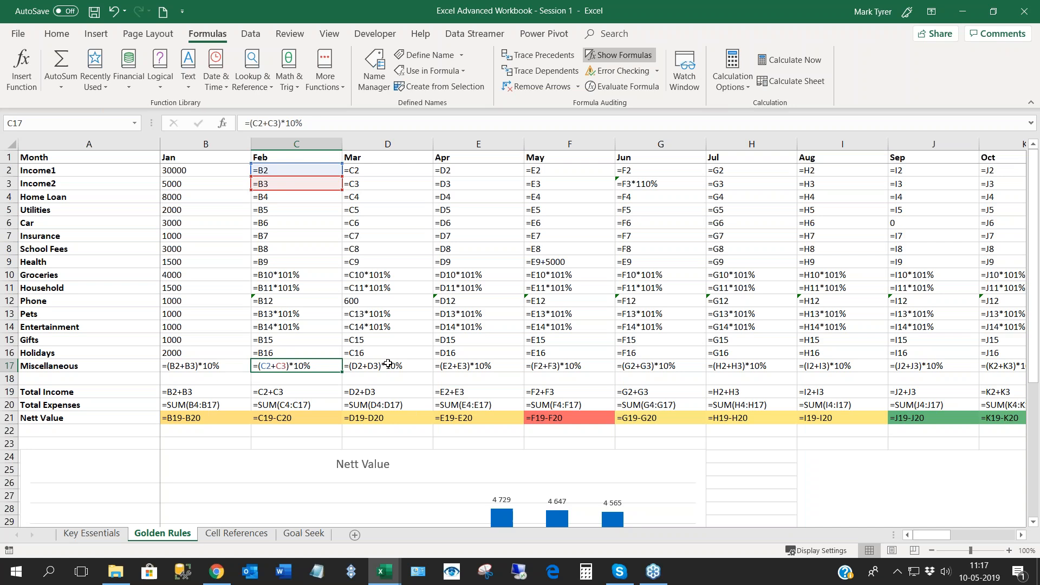
- Inspect February's Total Income, Total Expenses and Nett Value formulas, and compare the Total Expenses formulas across the months to July
click(291, 394)
click(296, 407)
click(298, 419)
key(Up)
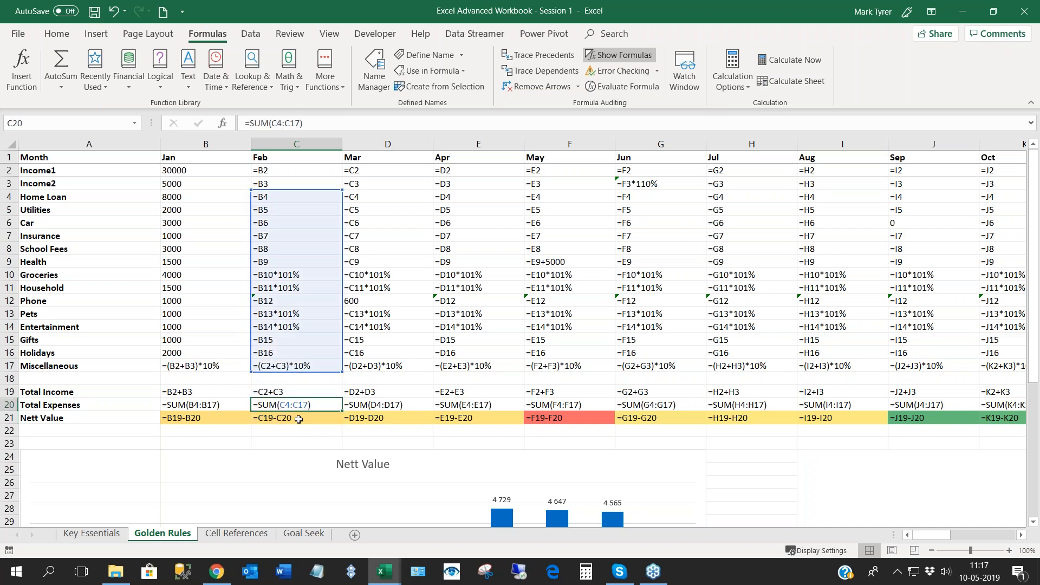
key(Right)
key(Right)
key(Right)
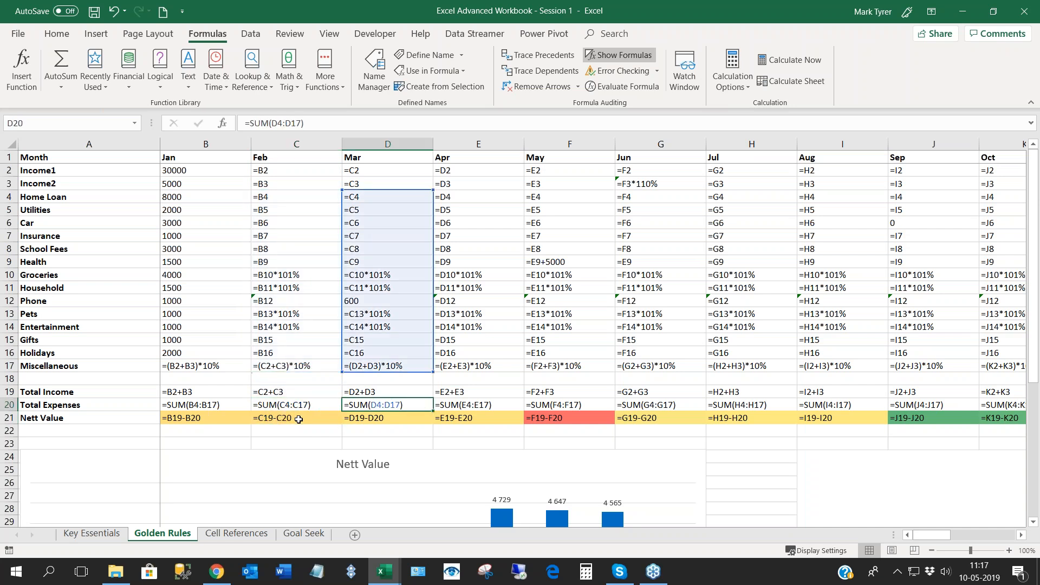
key(Right)
key(Right)
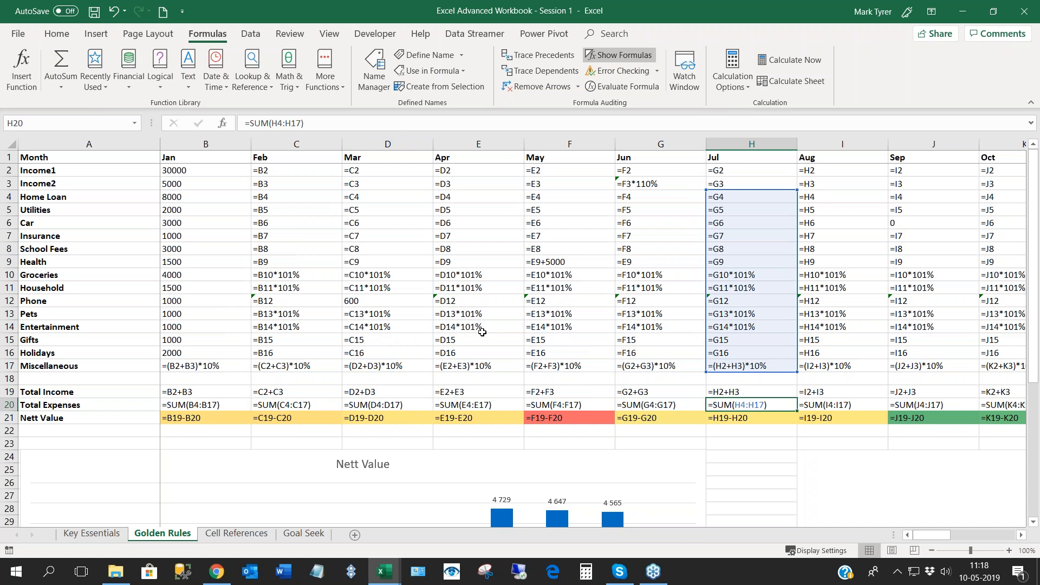
- Check the March Groceries formula and the reference behind School Fees in D8, and switch the sheet back to showing values
click(390, 277)
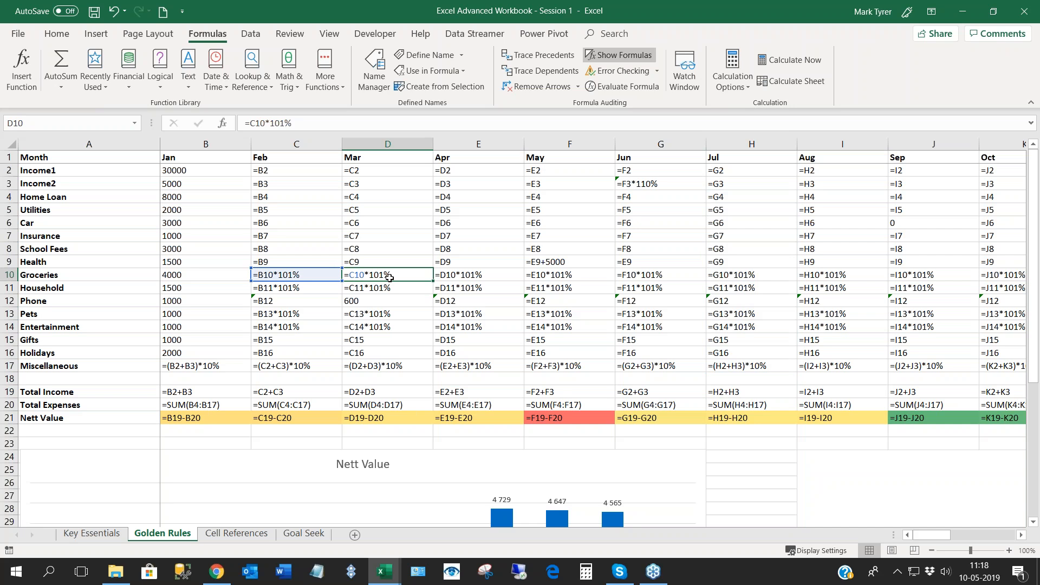
click(393, 247)
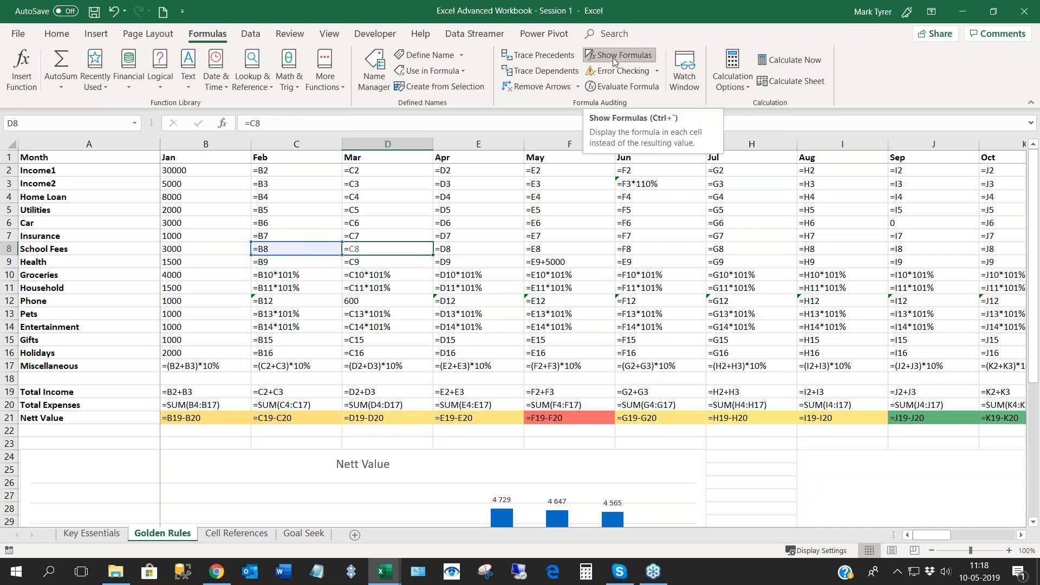
double_click(346, 251)
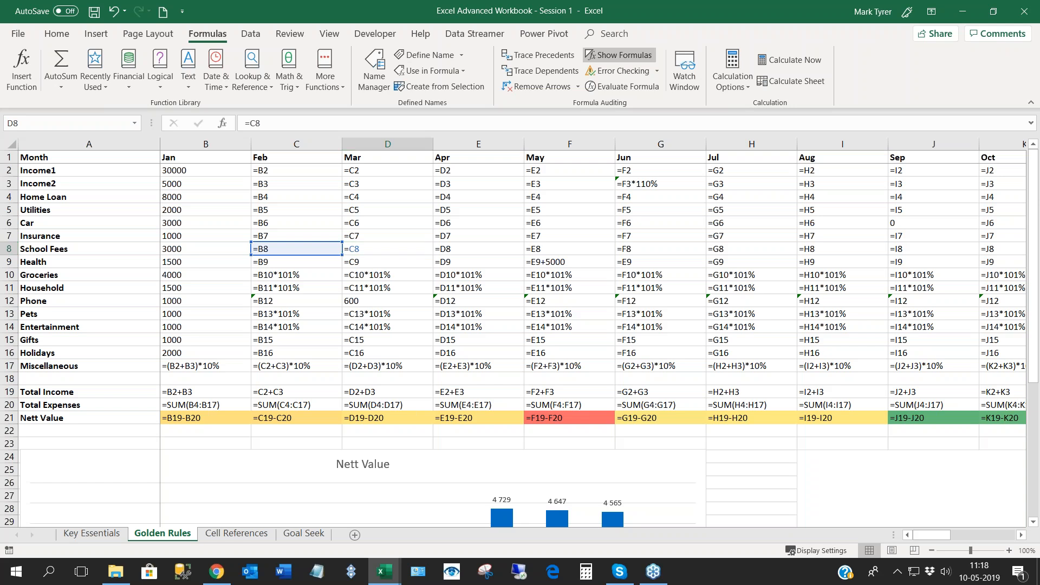
key(Escape)
key(ctrl+grave)
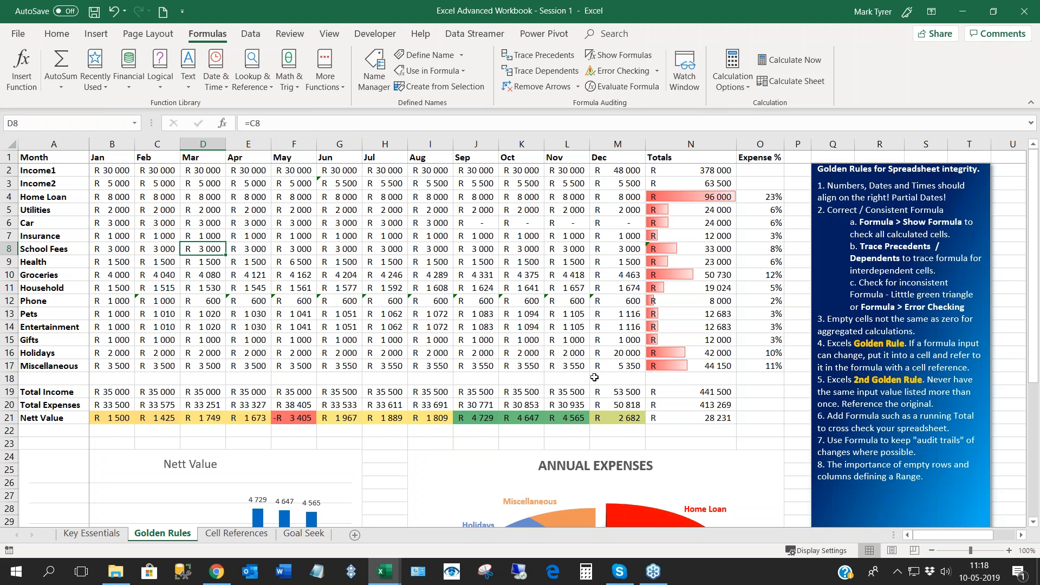
- Open the annual Total Expenses formula in N20 to inspect its summed range, and close it unchanged
click(690, 405)
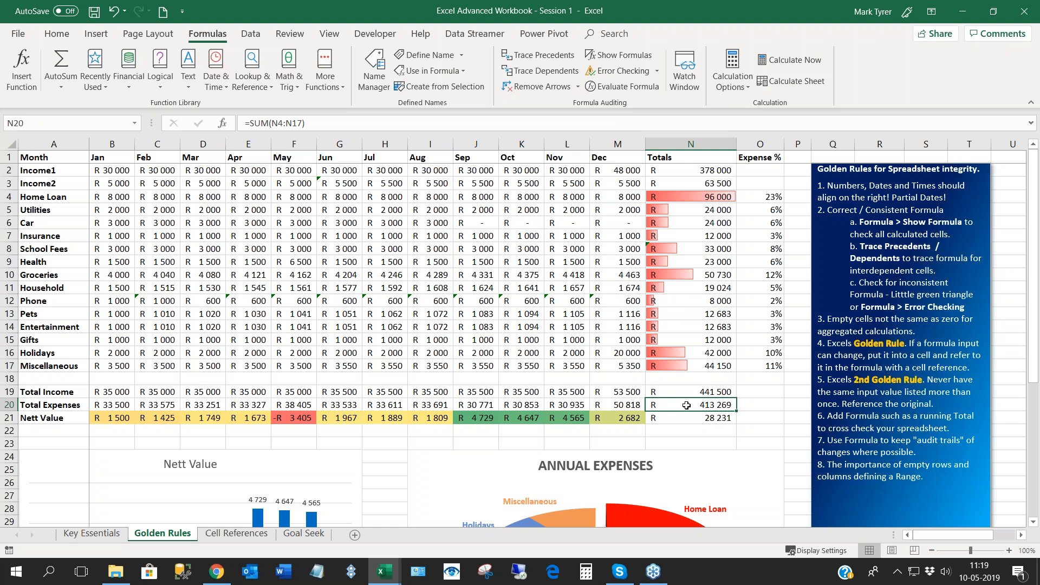
key(F2)
key(Left)
key(Left)
key(Left)
key(Left)
key(Left)
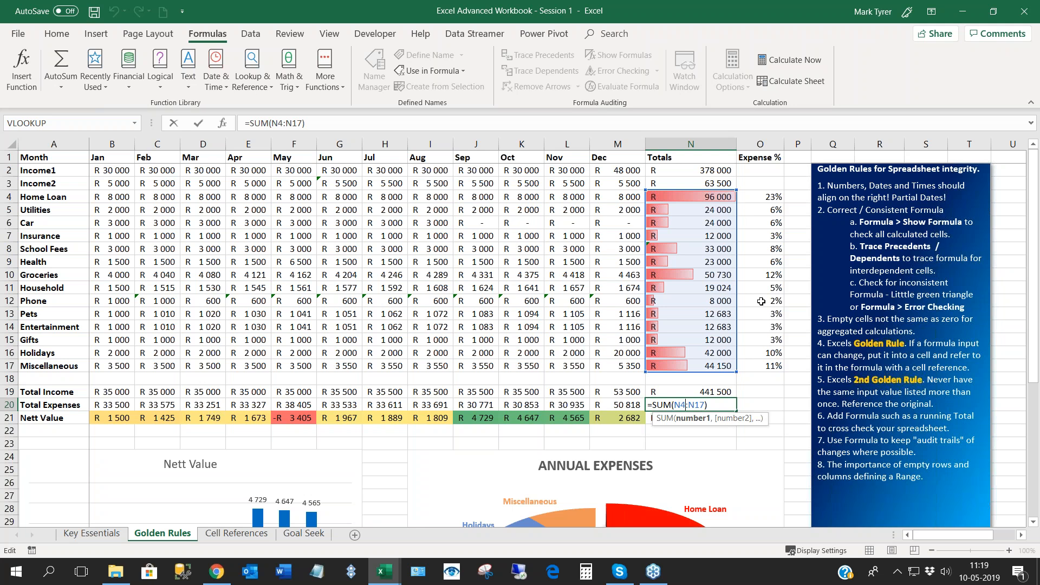
key(Return)
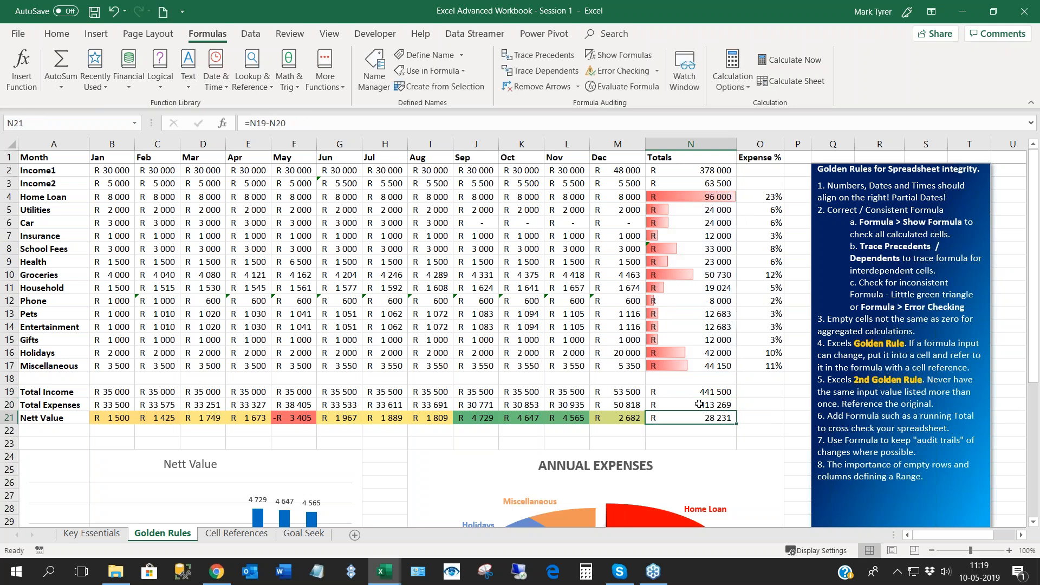
- Trace the precedents of the annual Total Expenses in N20 through every level, and remove the arrows
click(703, 404)
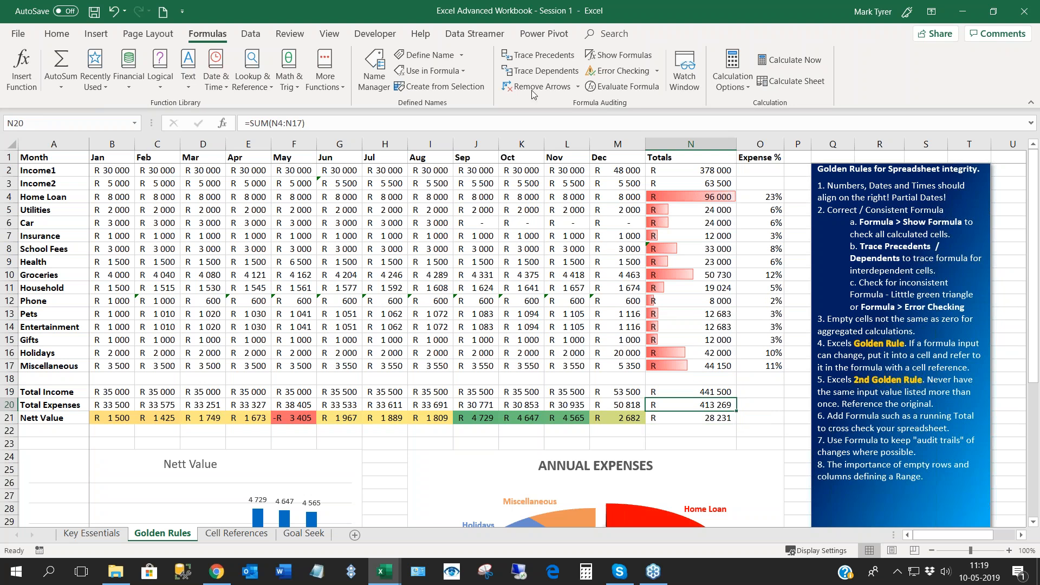
click(543, 57)
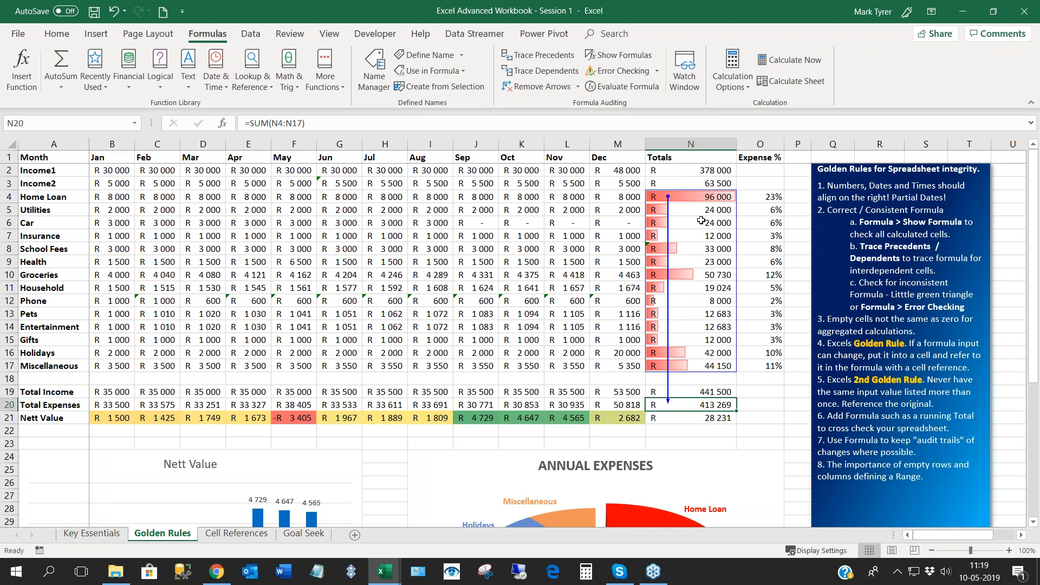
click(544, 57)
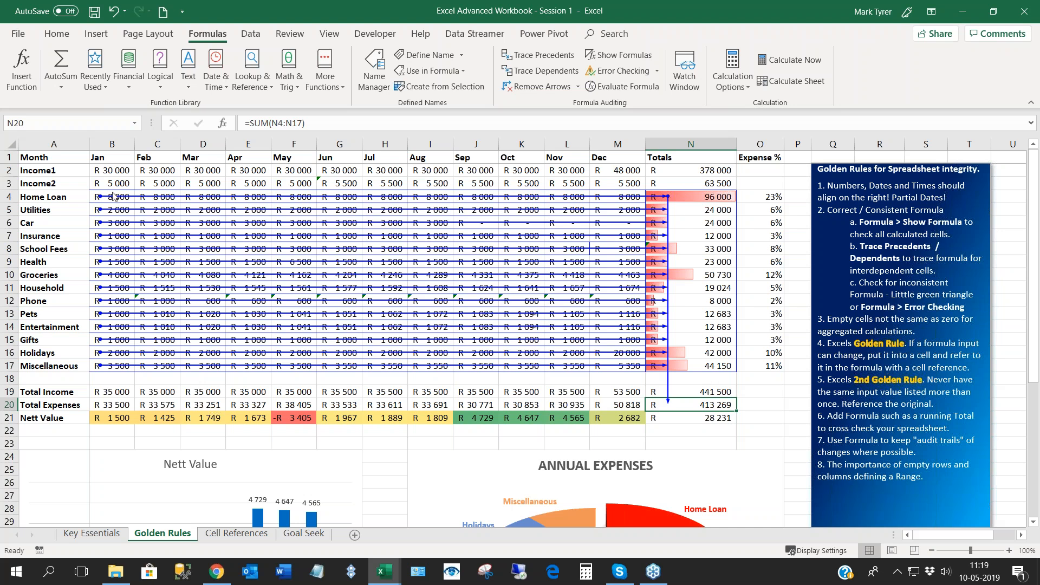
click(538, 55)
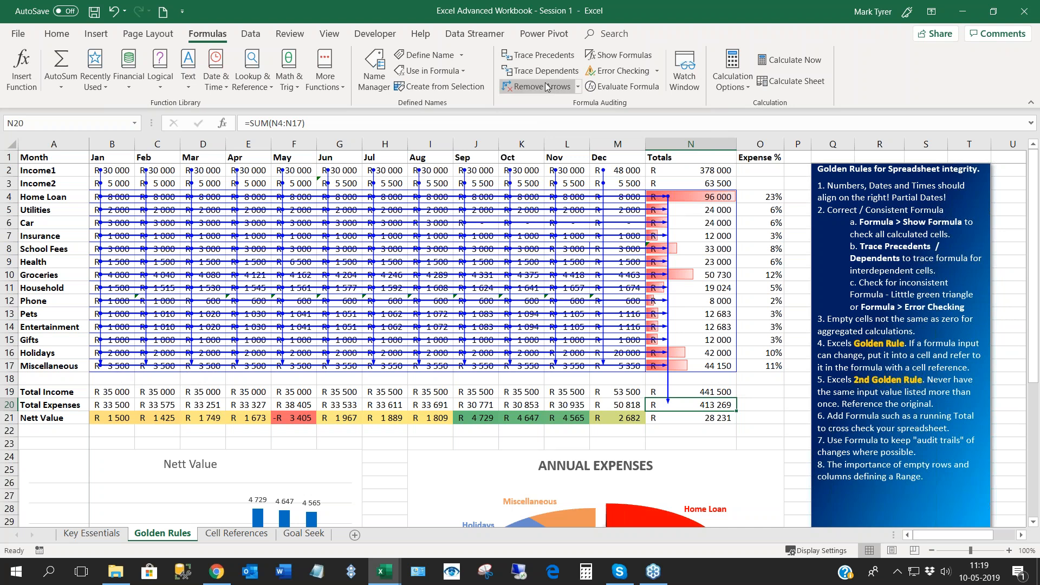
click(544, 57)
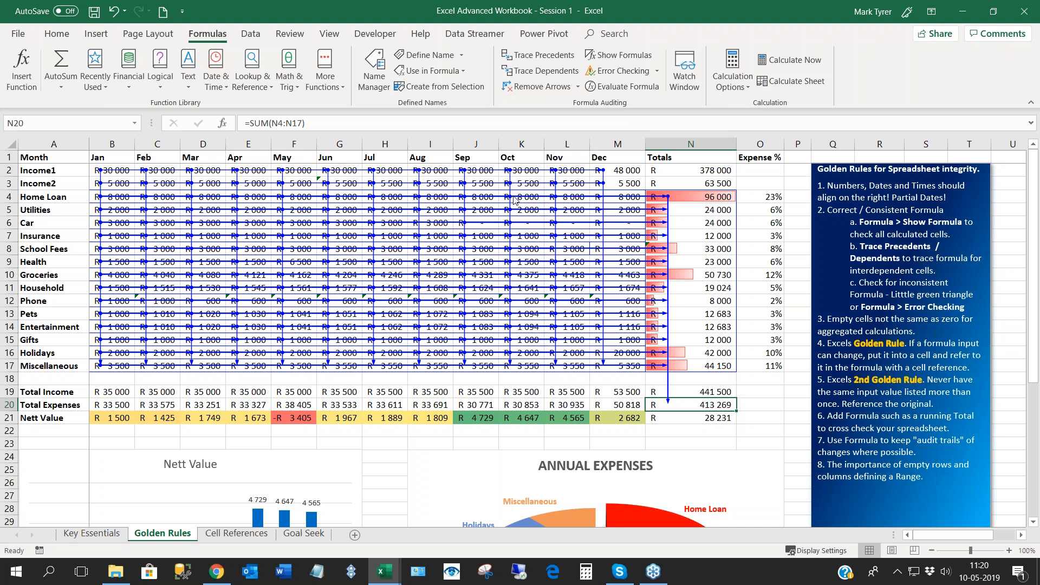
click(540, 89)
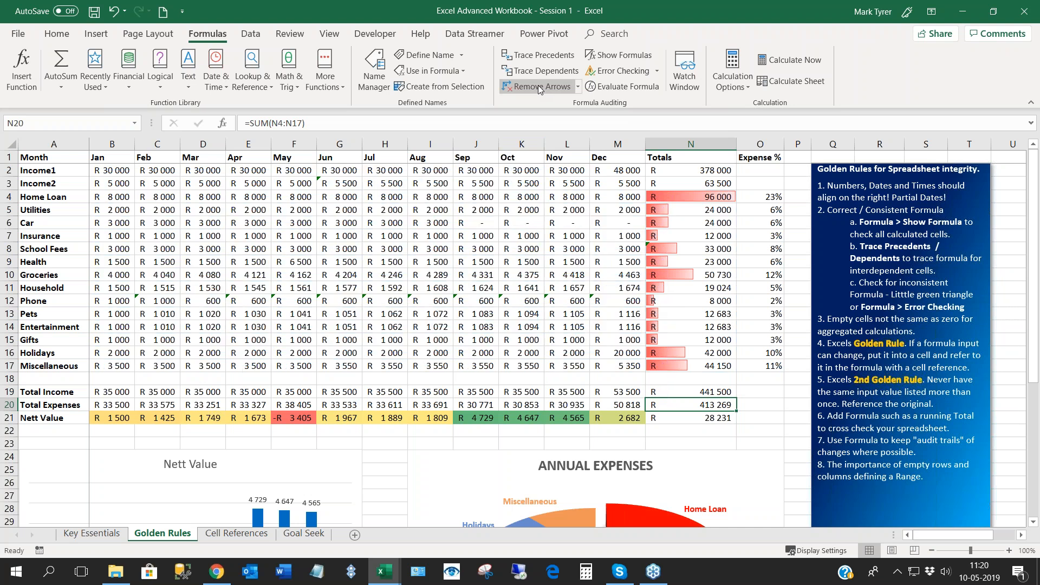
- Trace the dependents of the annual Total Expenses in N20, inspect the Home Loan percentage formula in O4, and remove the arrows
click(681, 421)
click(684, 406)
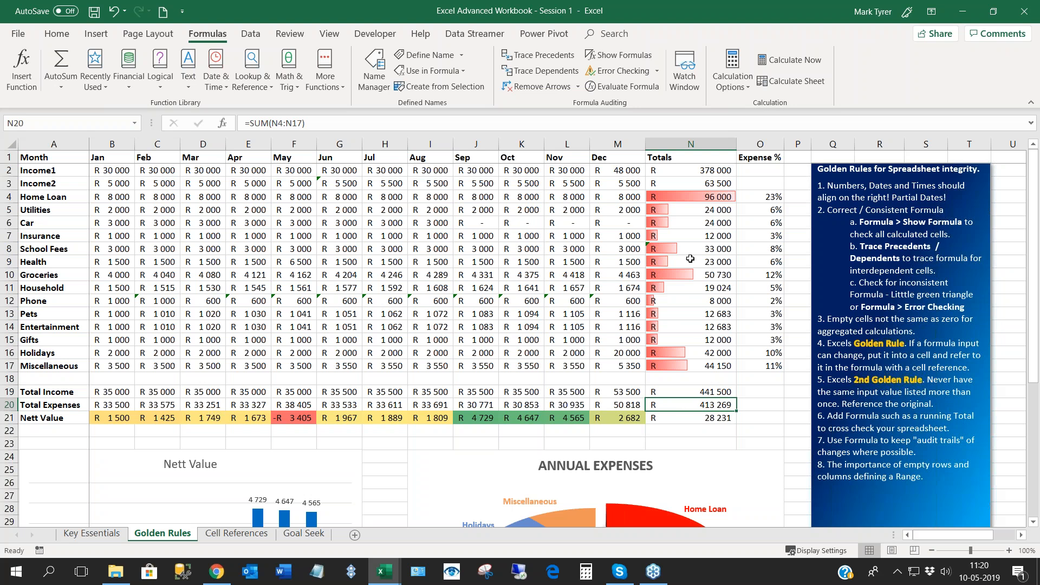
click(538, 70)
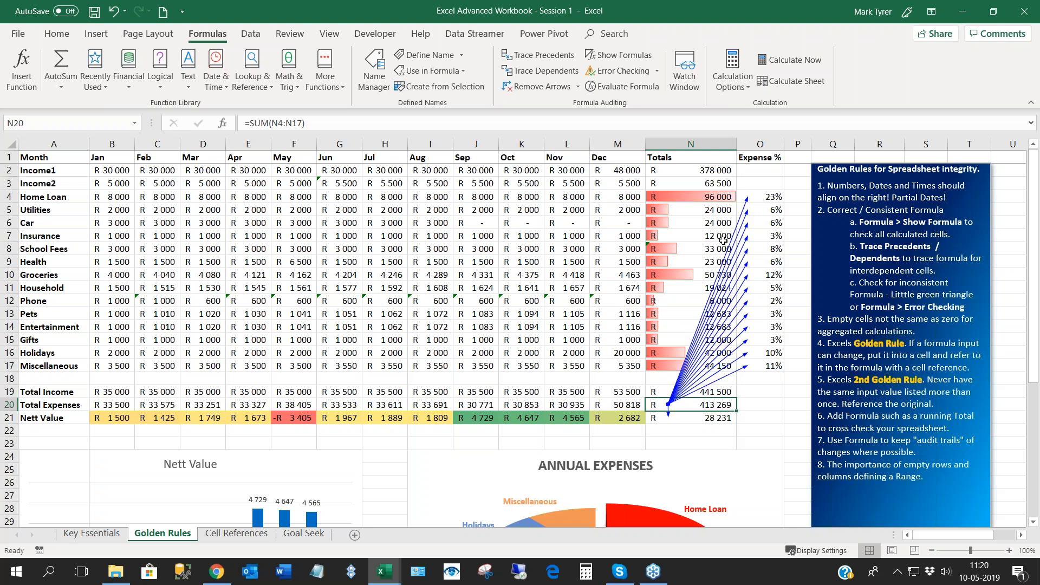
click(769, 197)
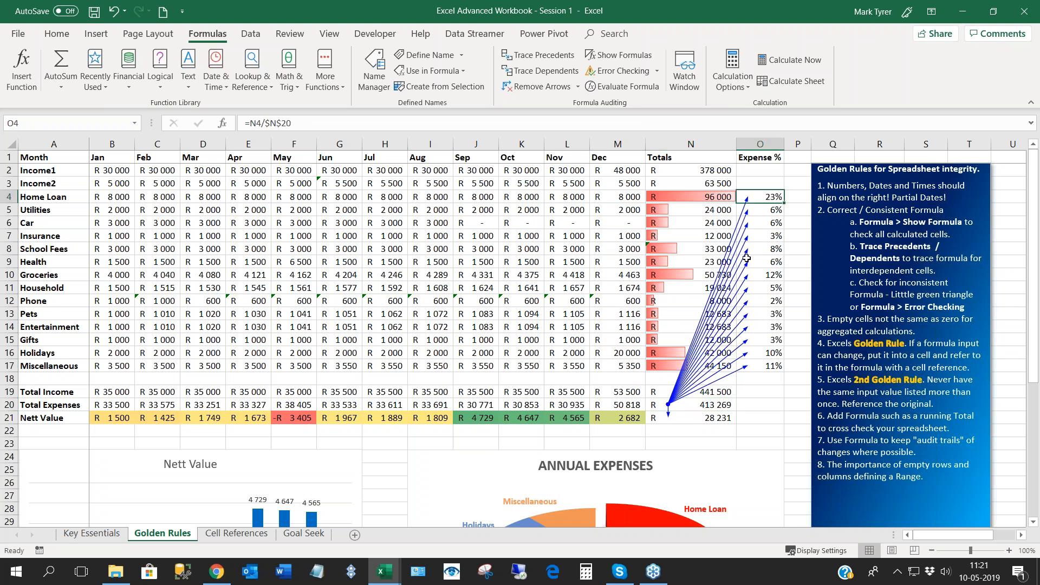
double_click(770, 196)
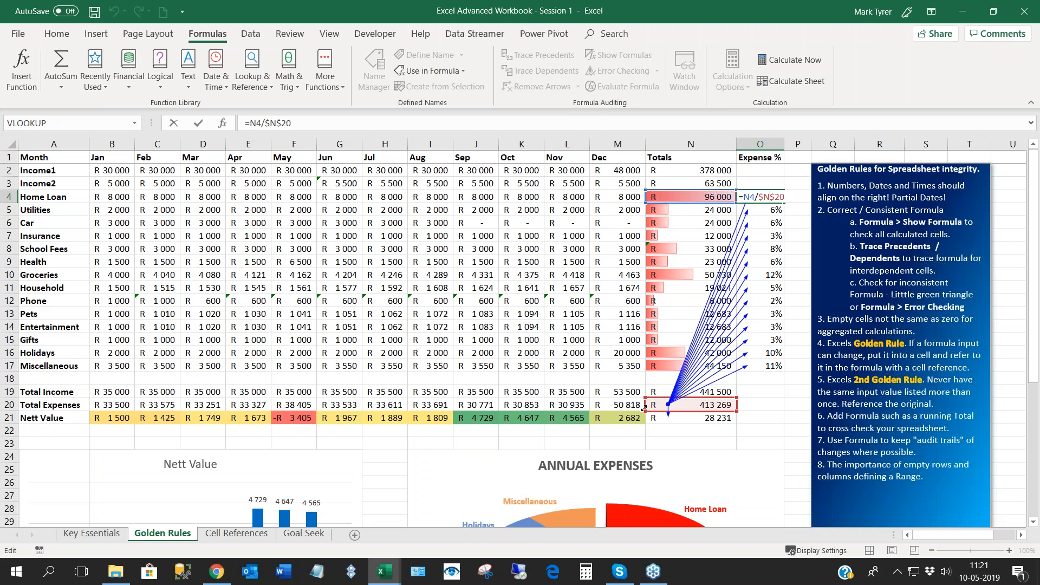
key(Escape)
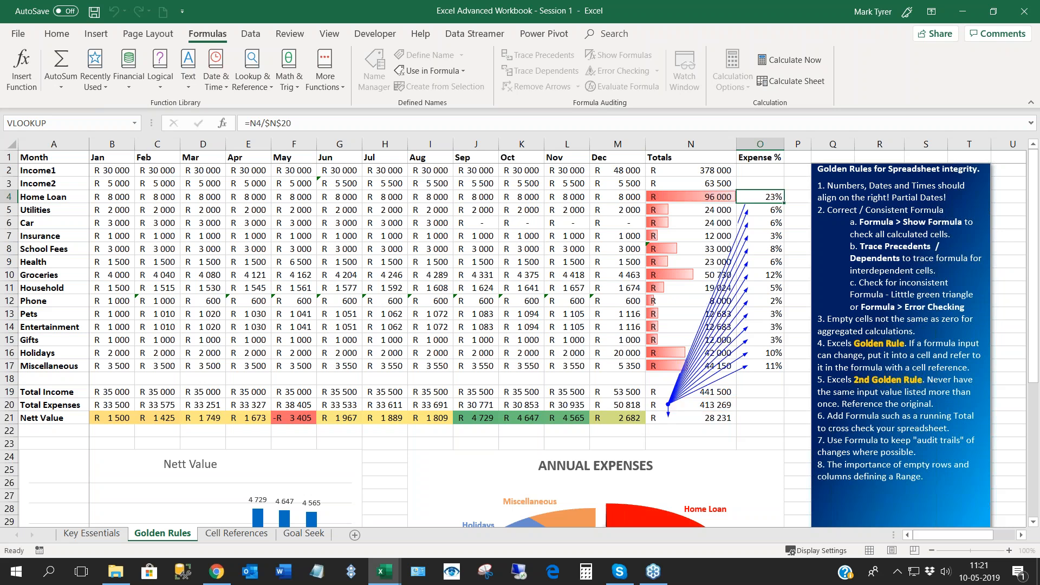
key(Return)
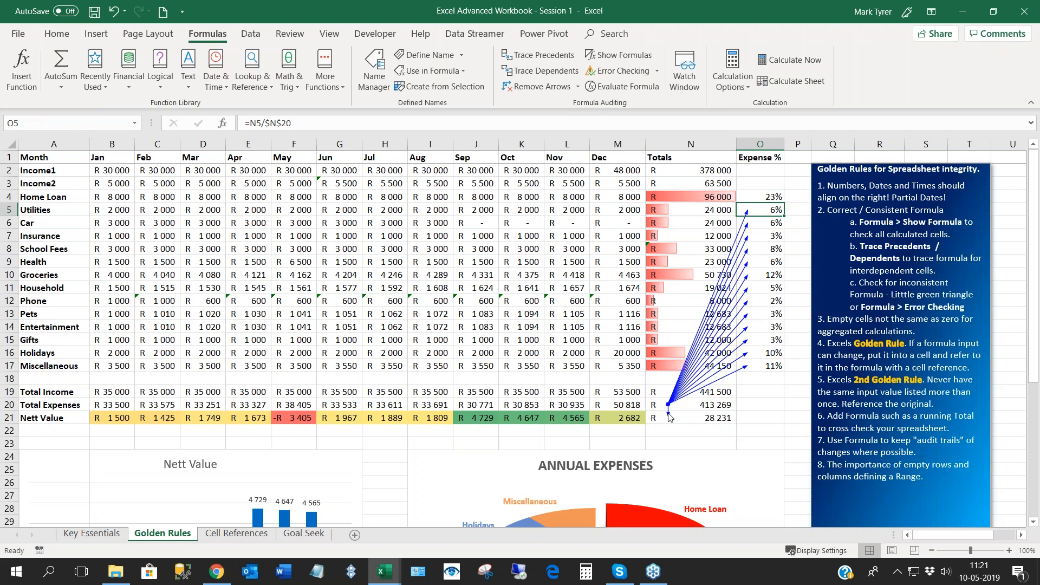
click(531, 90)
click(409, 259)
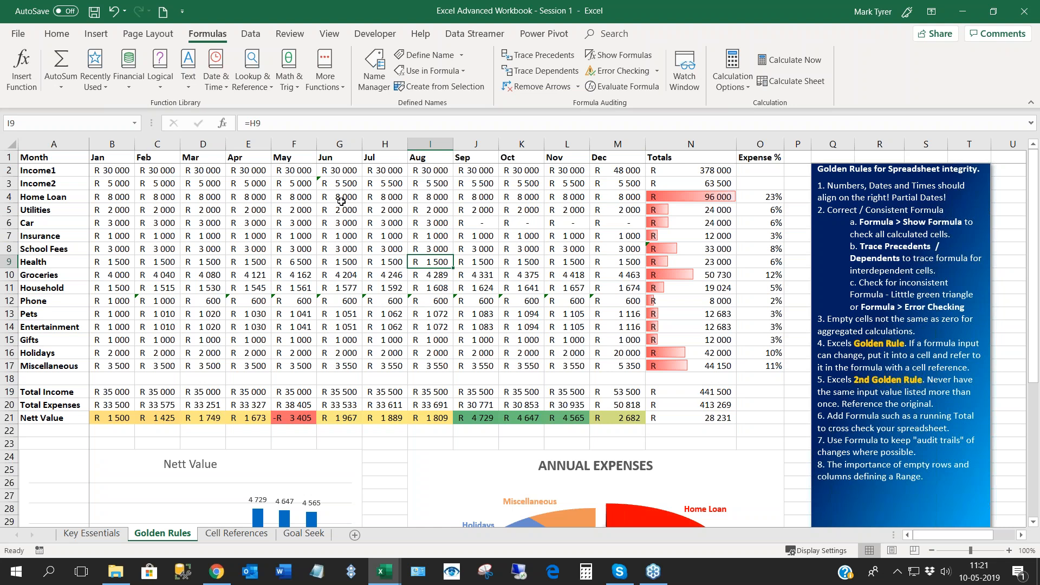
- Read the inconsistency warning on the June Income2 cell G3, and open its formula for inspection, closing it unchanged
click(340, 180)
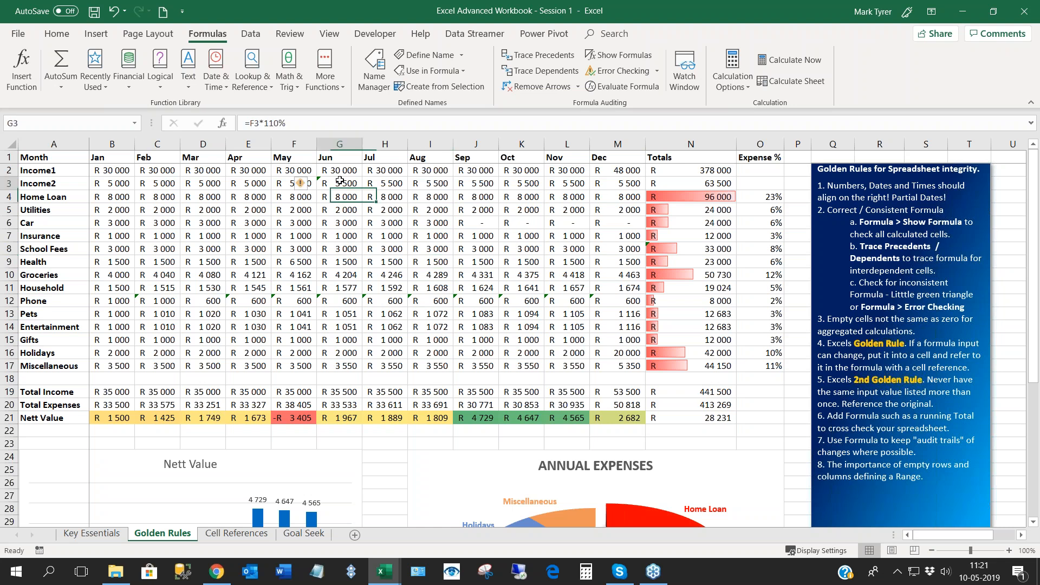
mouse_move(305, 190)
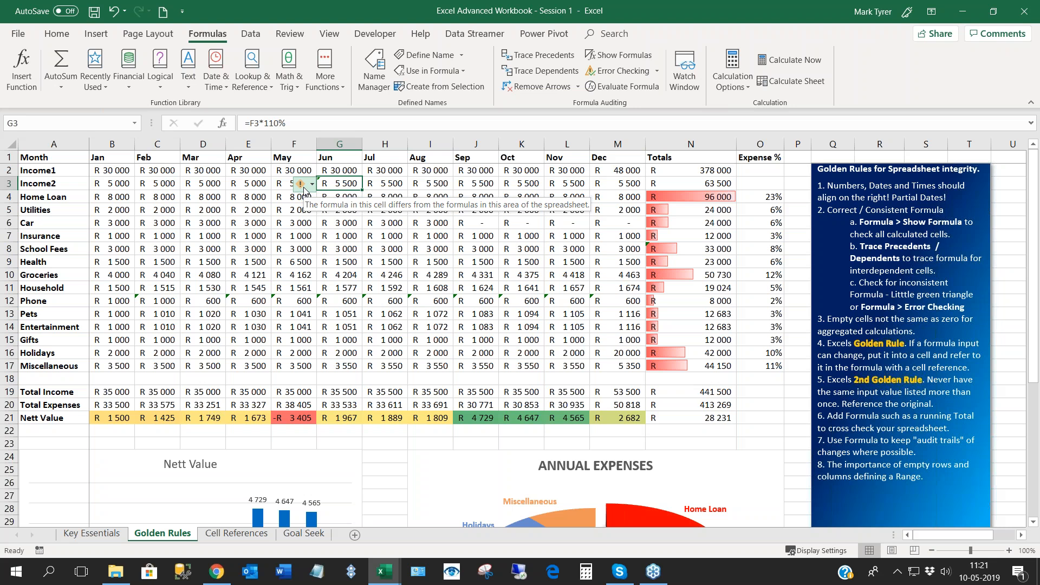
double_click(332, 183)
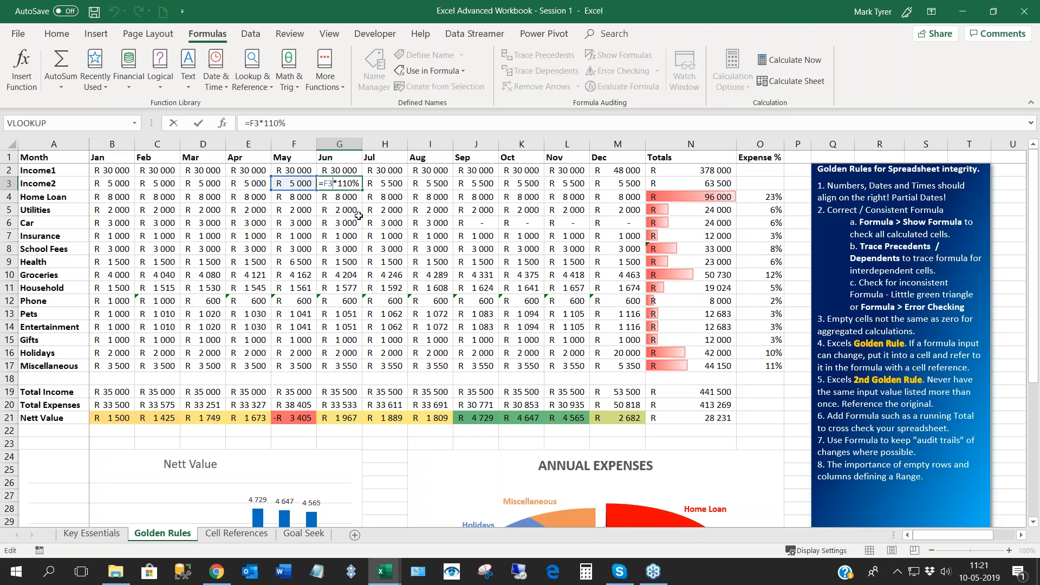
key(Return)
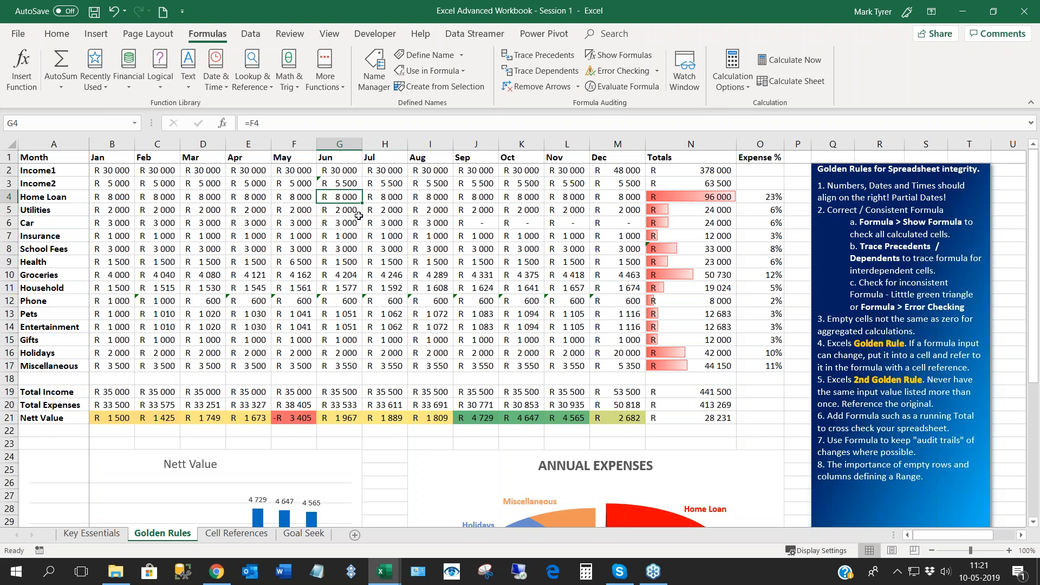
- Compare the June Income2 formula in G3 with the Income2 formulas from July to November and the June Utilities formula
click(345, 183)
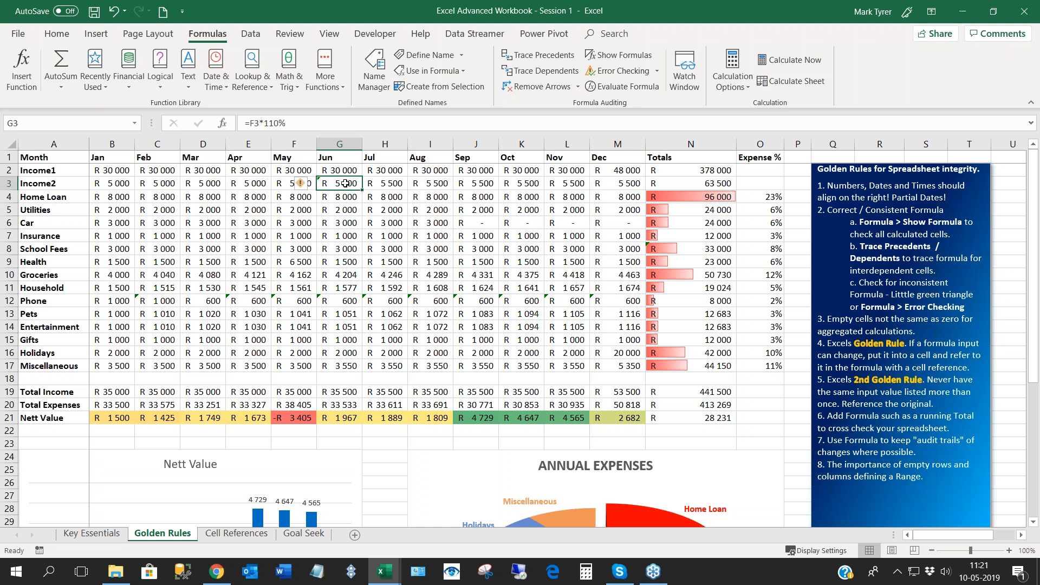
click(400, 184)
click(426, 184)
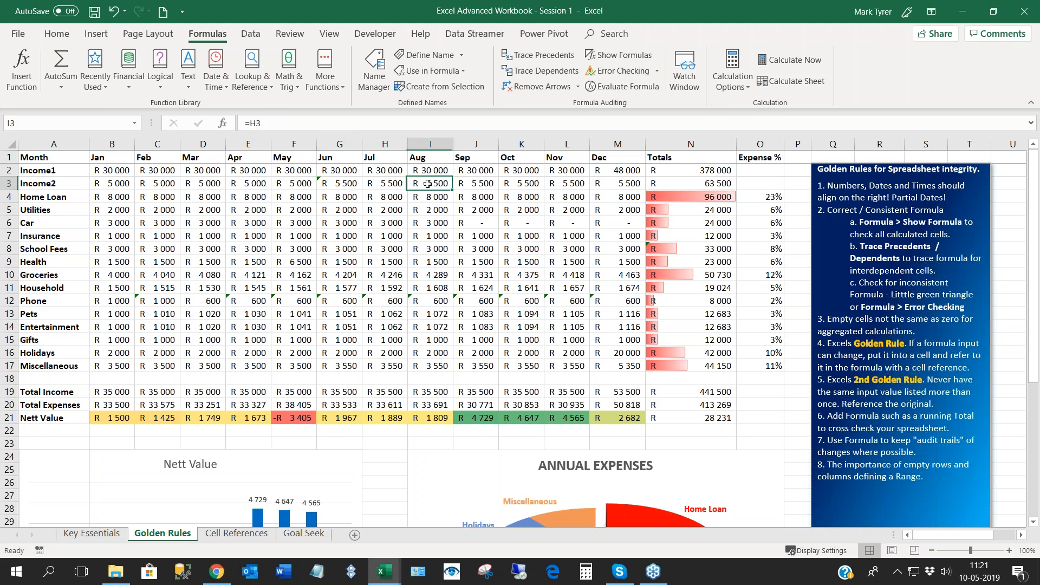
click(482, 184)
click(538, 184)
click(562, 184)
click(340, 186)
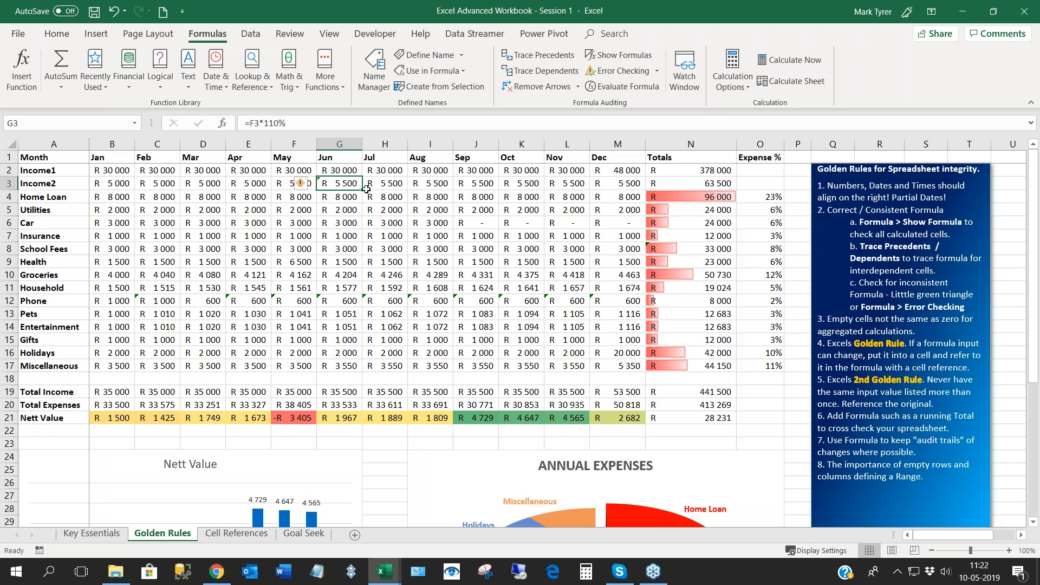
click(337, 207)
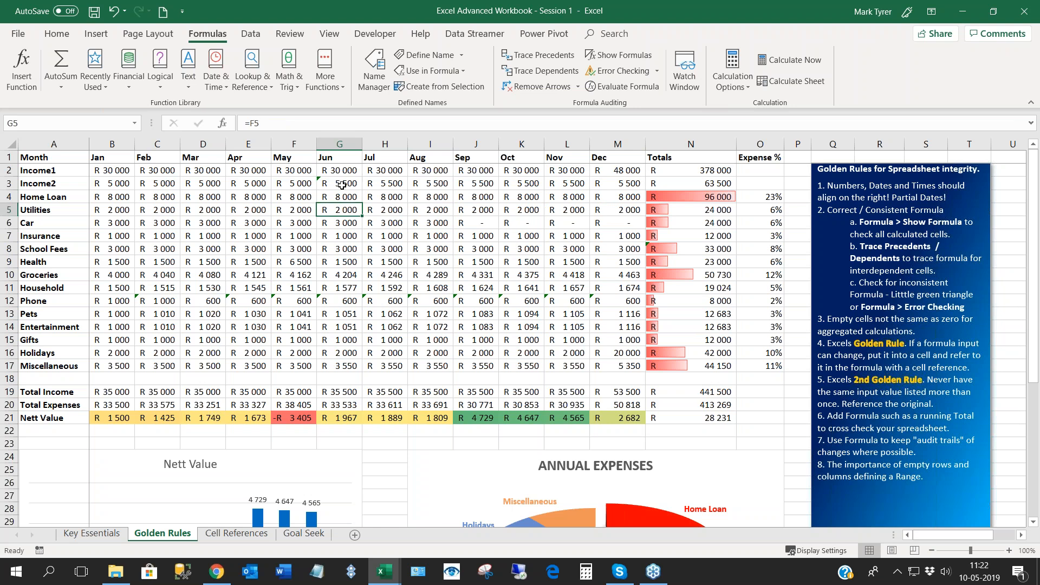
- Ignore the inconsistent-formula error on the June Income2 cell G3
click(342, 186)
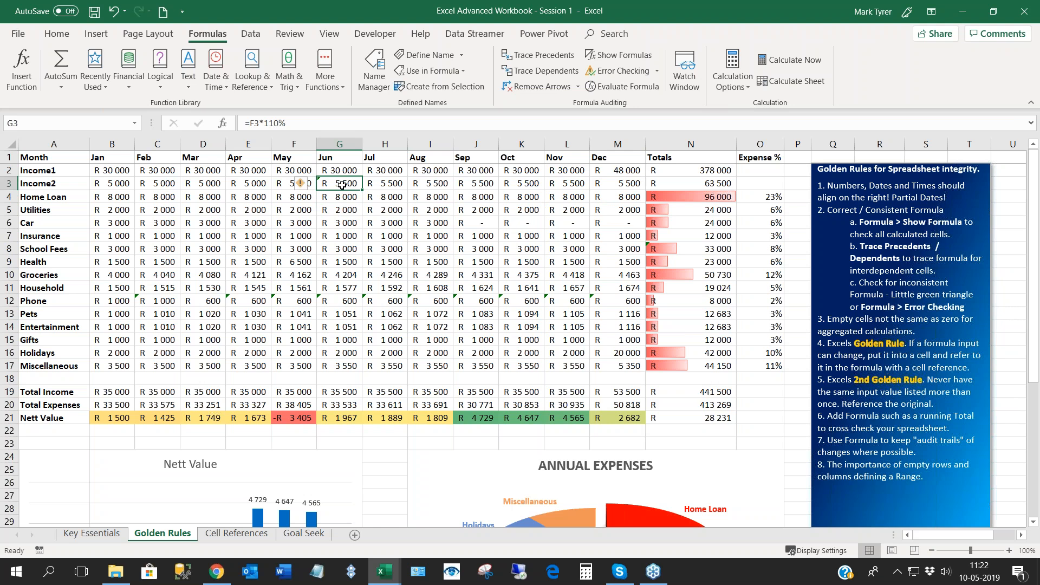
click(300, 186)
click(328, 257)
click(335, 232)
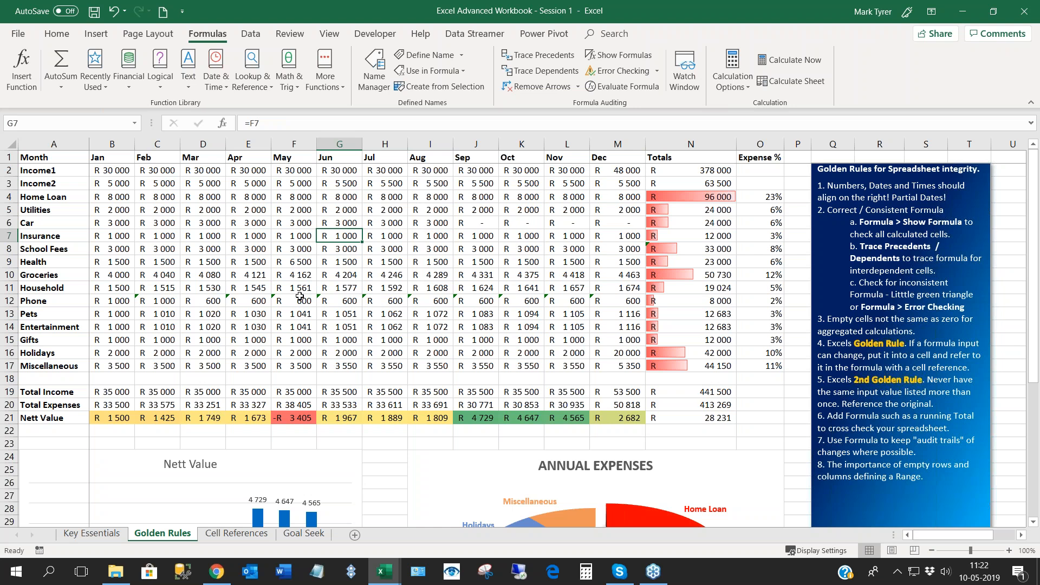
- Check the flagged February Phone formula, and ignore the inconsistent-formula errors across the Phone row from February to December (C12:M12)
click(159, 302)
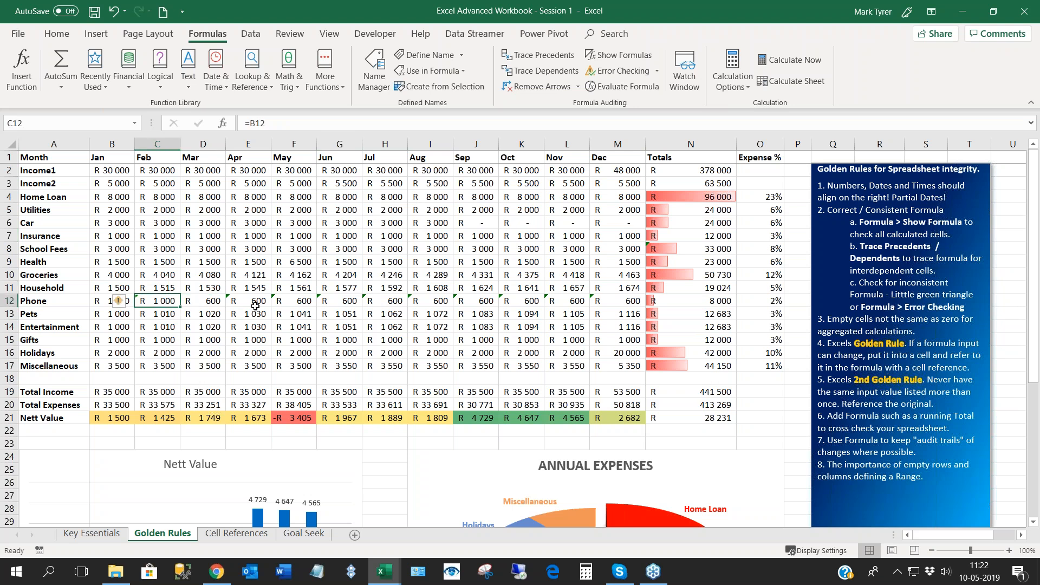
click(163, 314)
click(158, 302)
key(Right)
drag(151, 299, 592, 302)
click(118, 303)
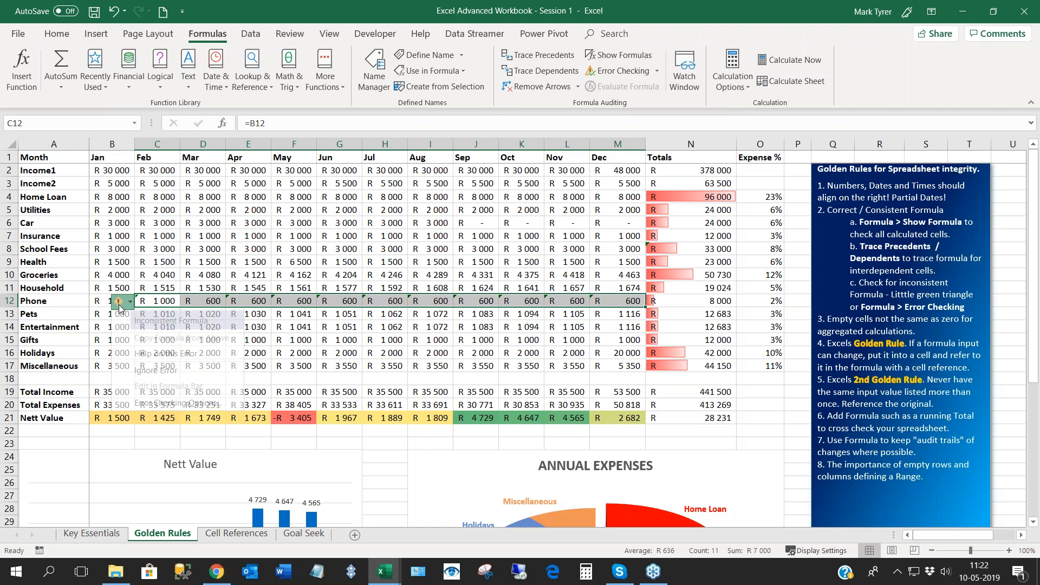
click(153, 373)
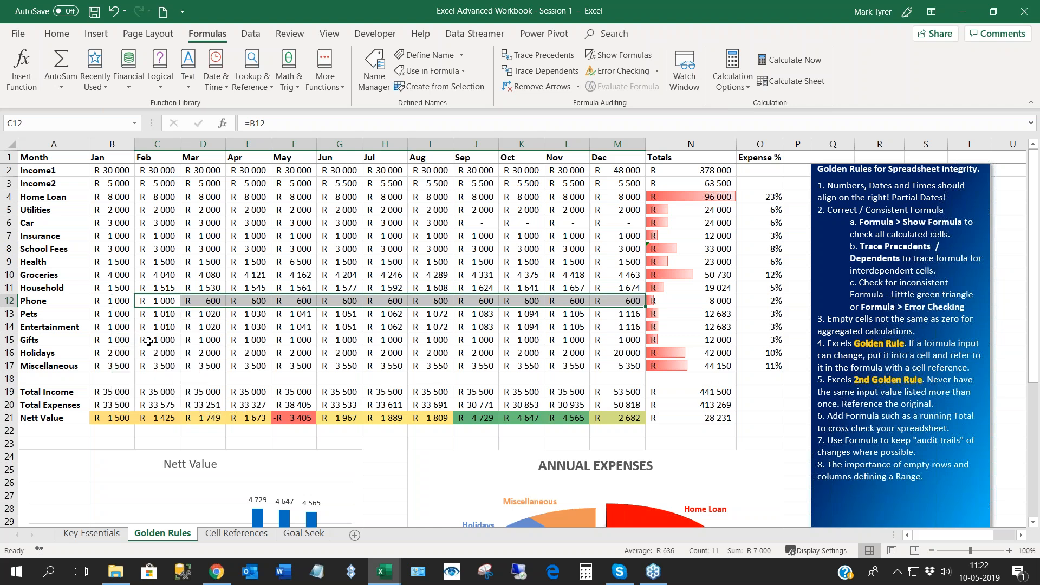
click(203, 239)
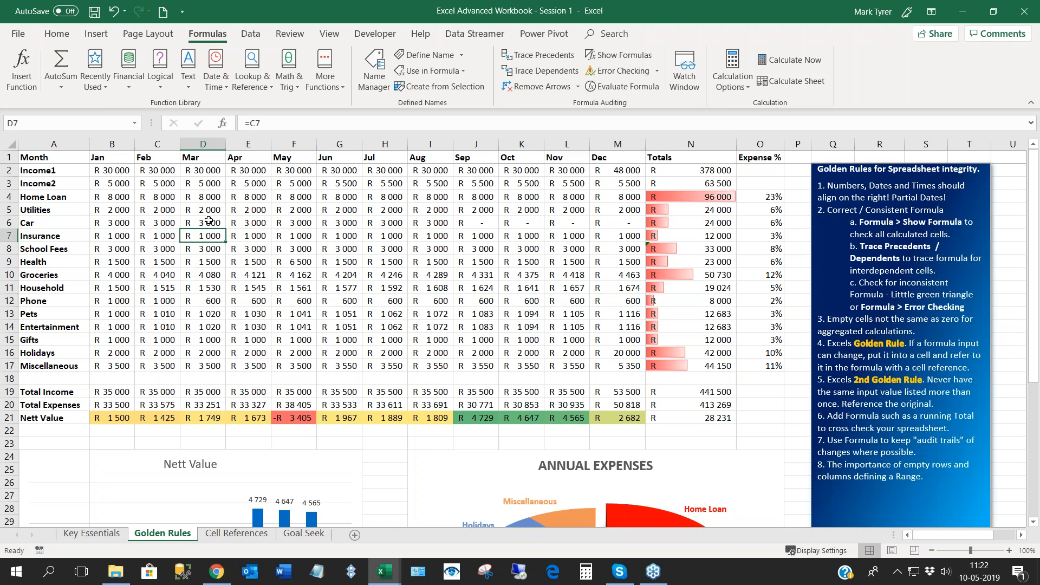
- Run Error Checking on the sheet and move its dialog clear of the Totals column
click(208, 222)
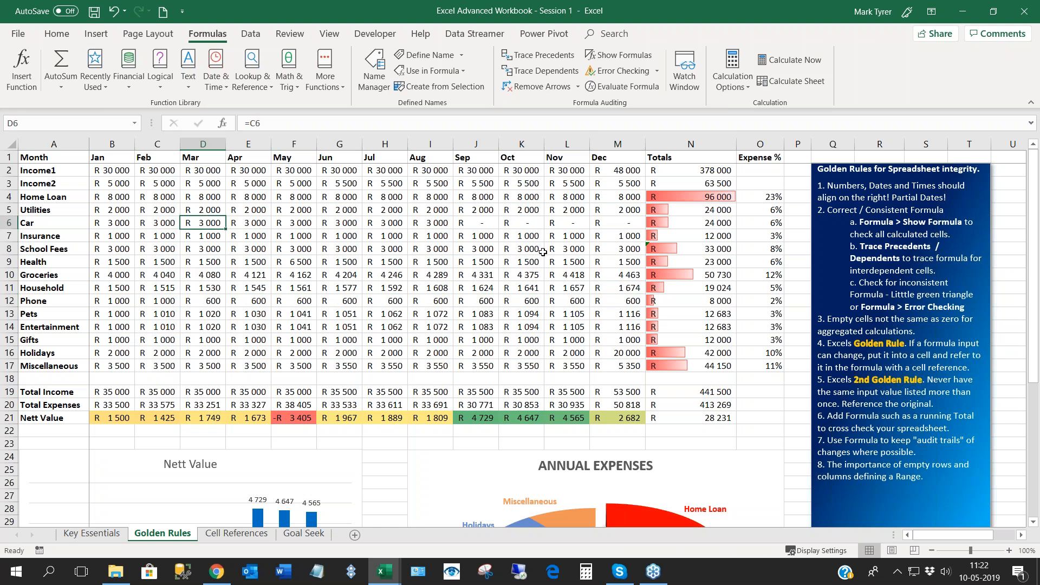
click(623, 73)
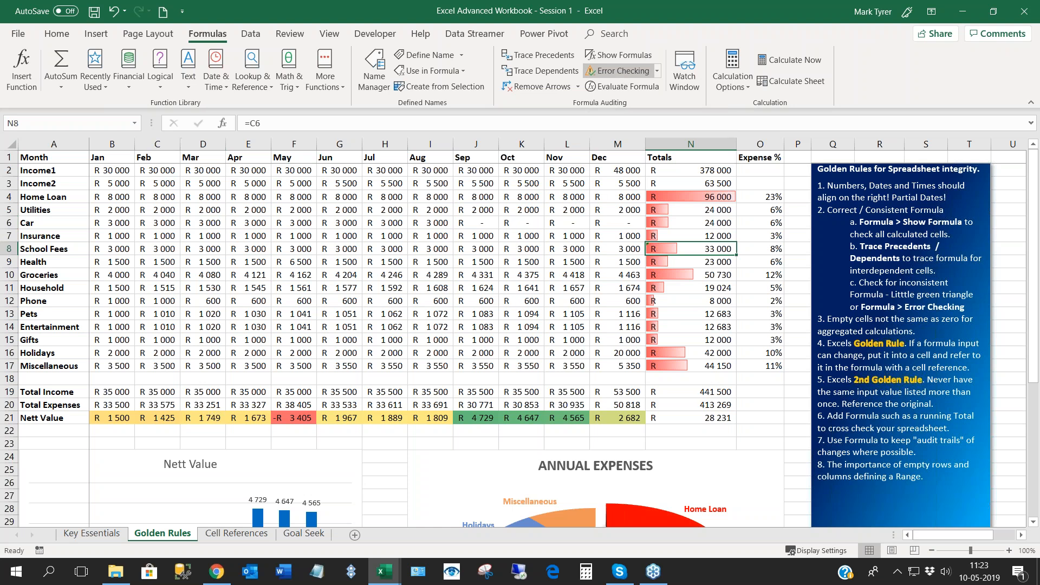
drag(721, 239, 234, 215)
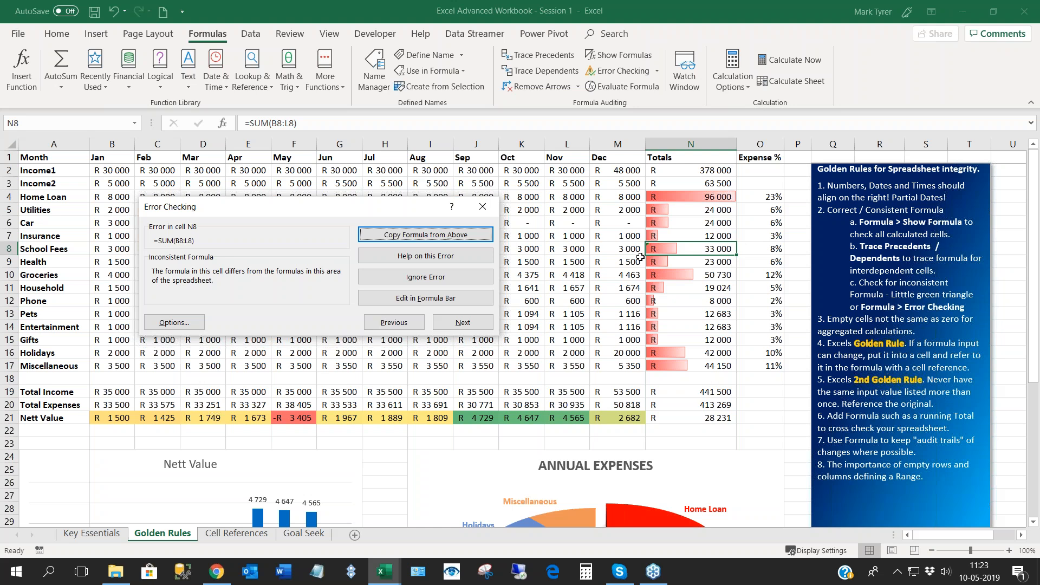
- Inspect the summed range of the School Fees total in N8, resume the error check, and go to the following flagged cell
click(709, 248)
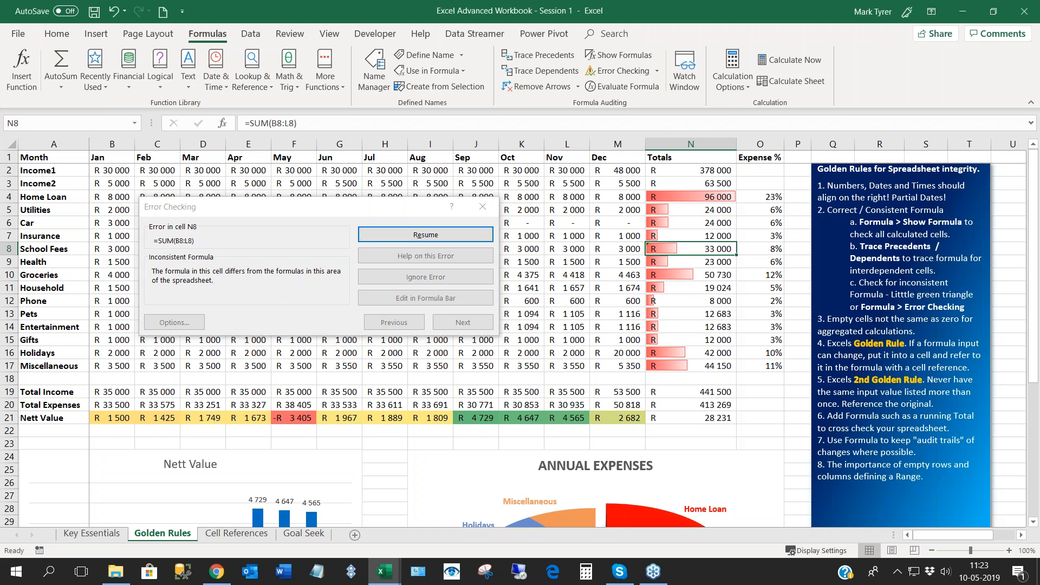
double_click(677, 254)
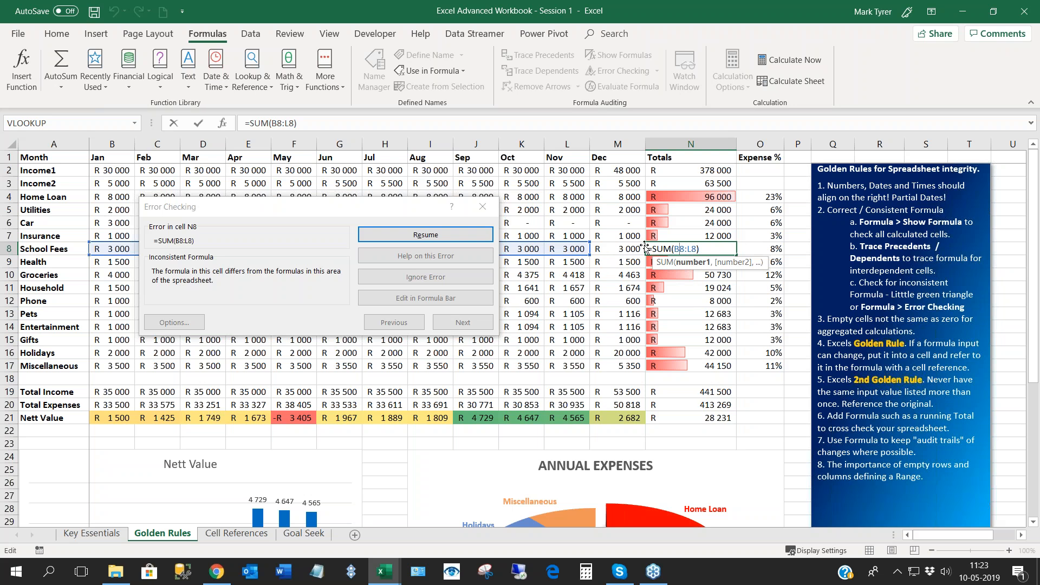
click(414, 213)
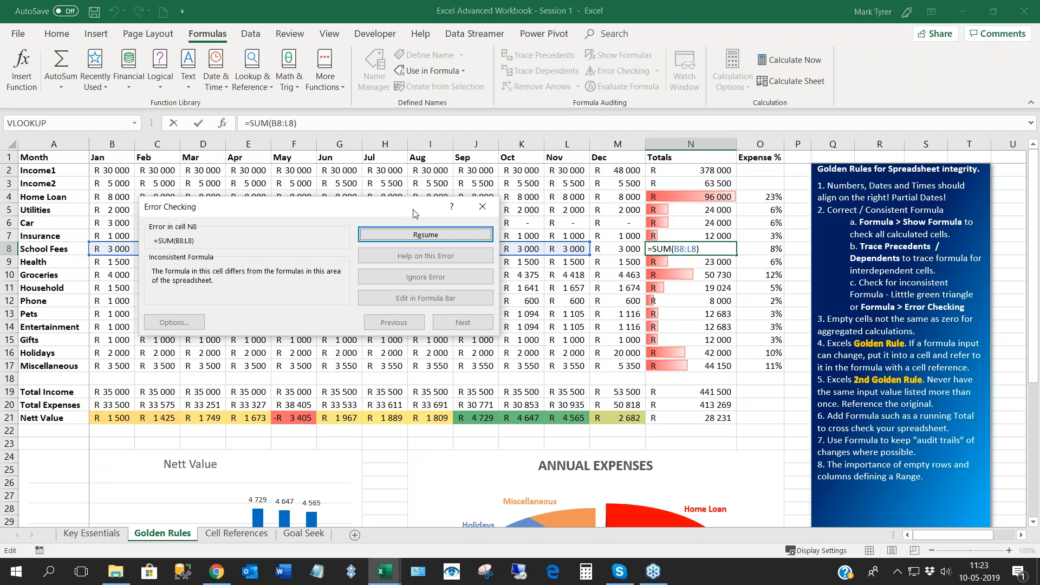
click(399, 237)
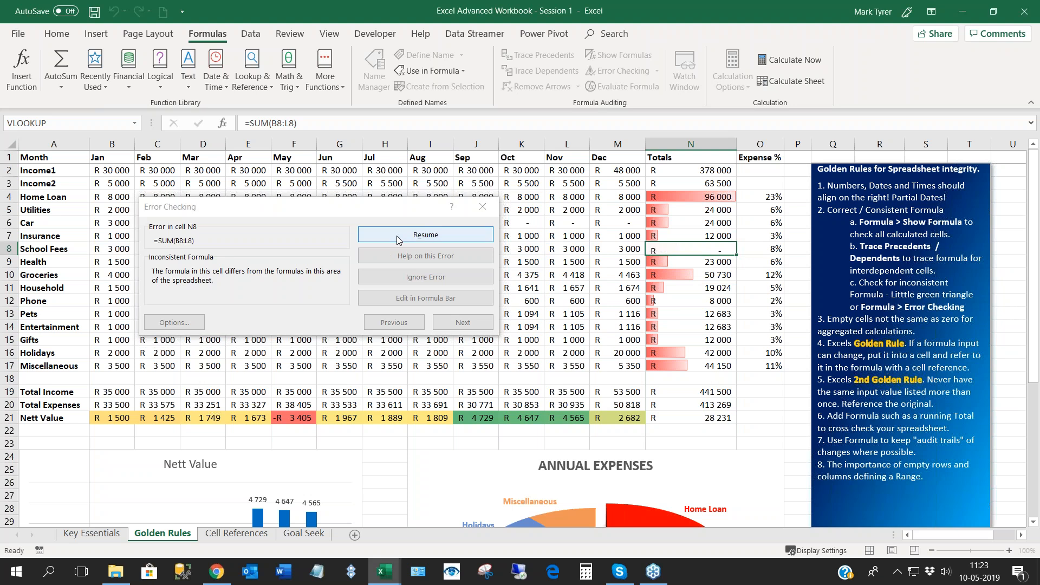
click(397, 240)
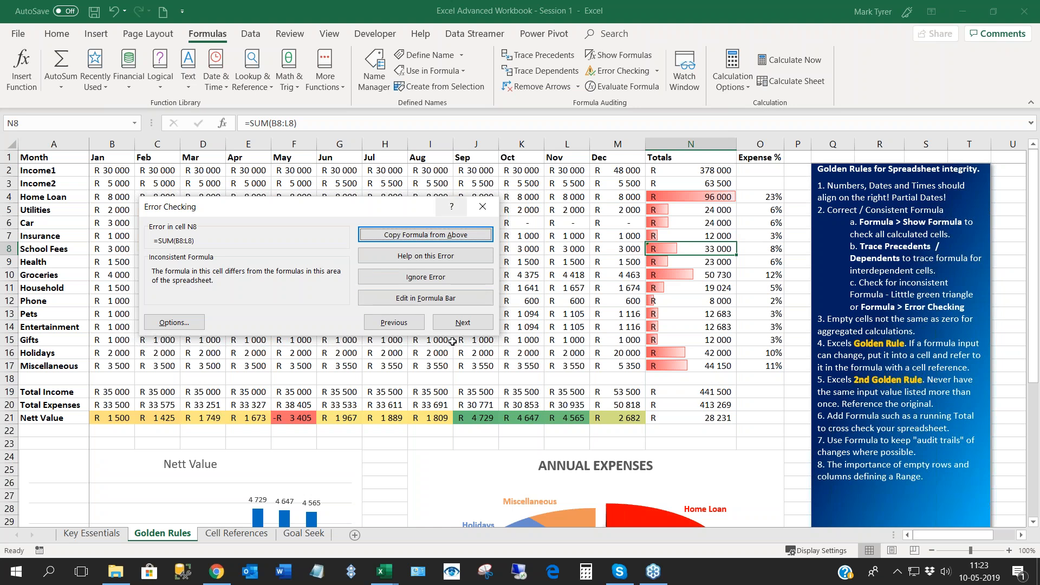
click(462, 323)
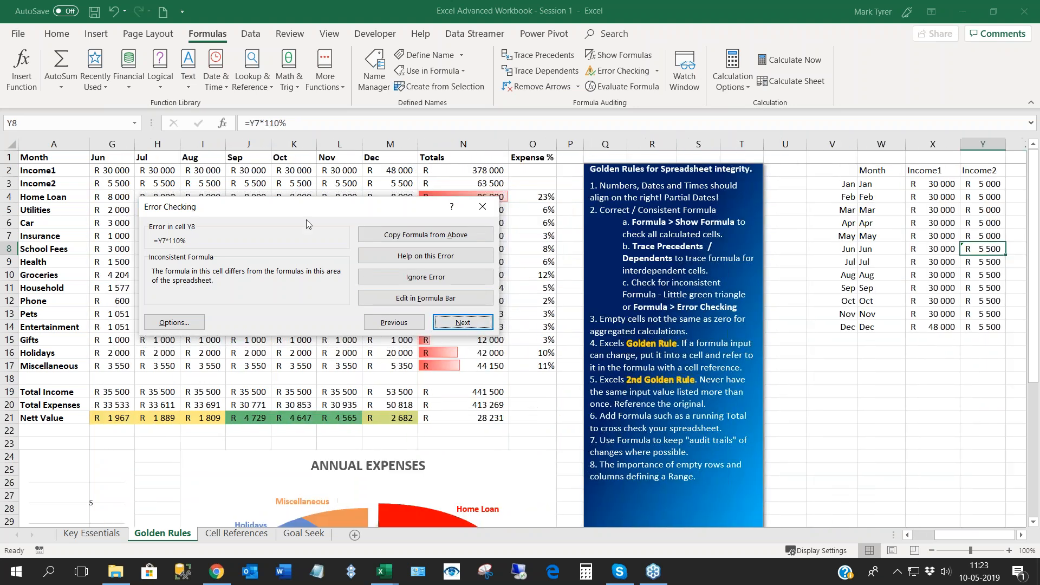
- Finish the error check and extend the School Fees total in N8 to sum B8:M8
click(839, 361)
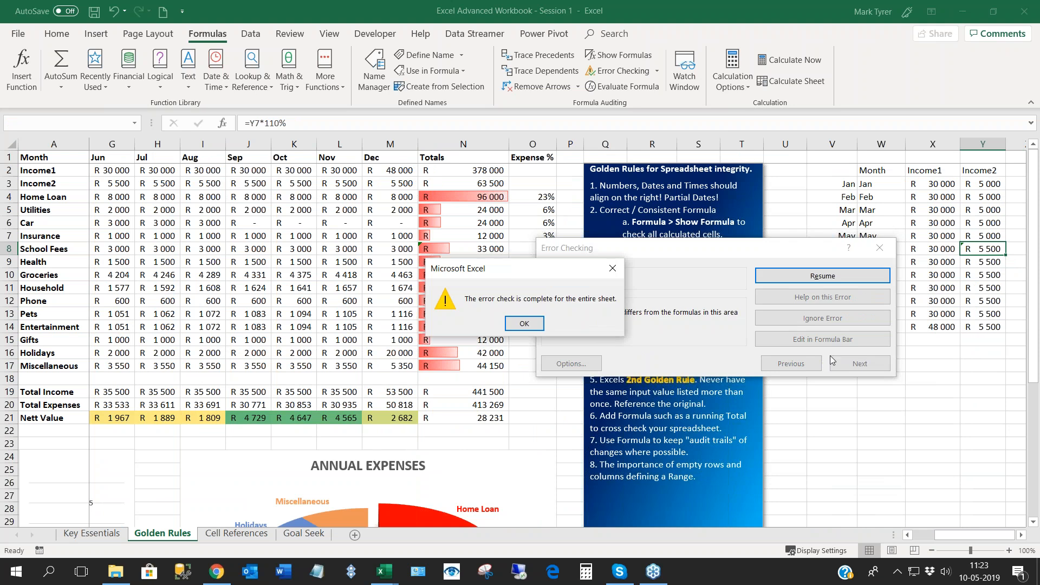
click(521, 321)
double_click(455, 247)
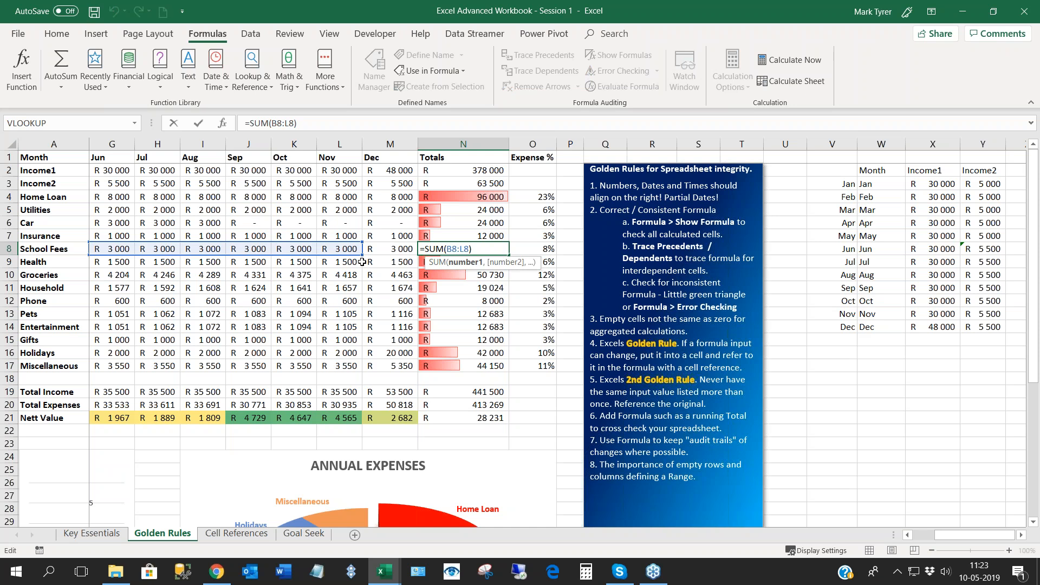
drag(362, 254, 400, 245)
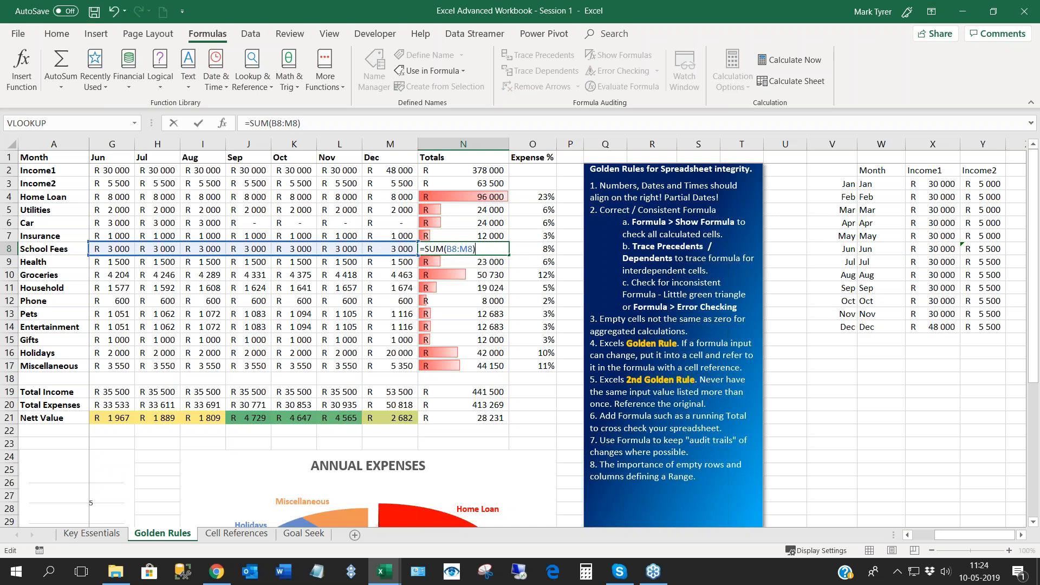
key(Return)
key(Up)
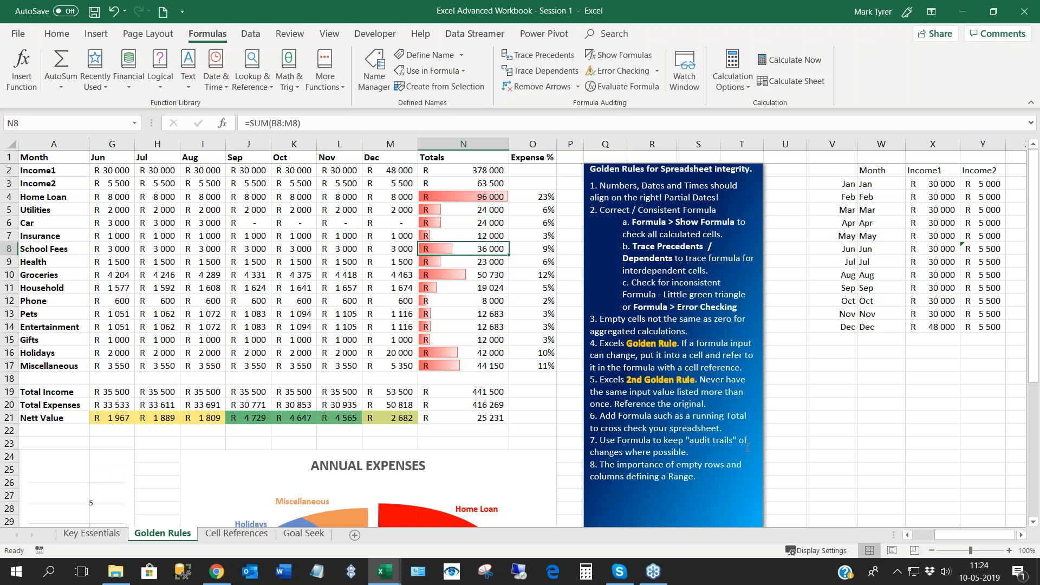
- Check the Car row formulas for August and July in I6 and H6
drag(941, 534, 919, 535)
click(567, 262)
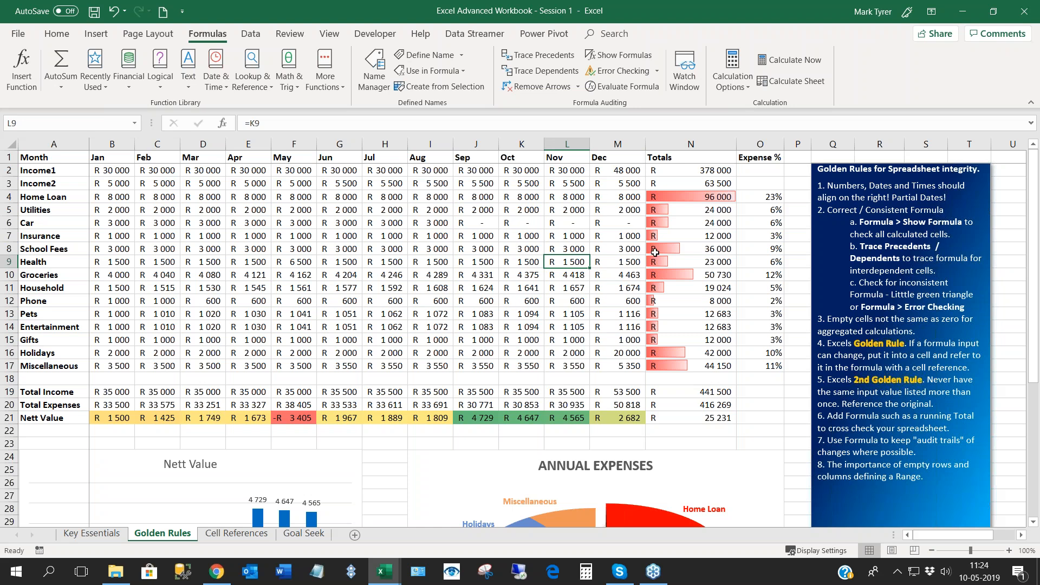
click(434, 223)
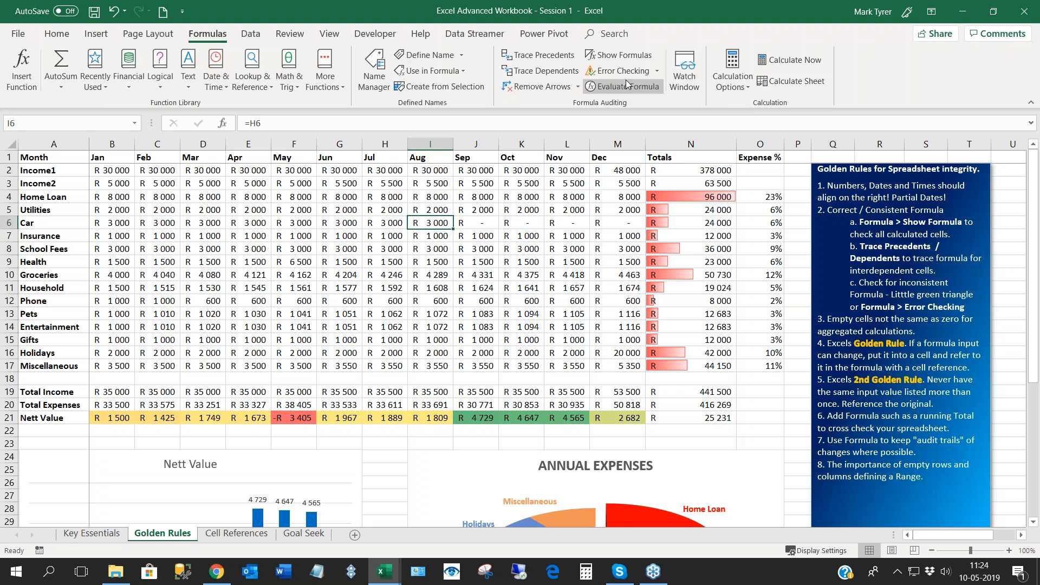
click(372, 220)
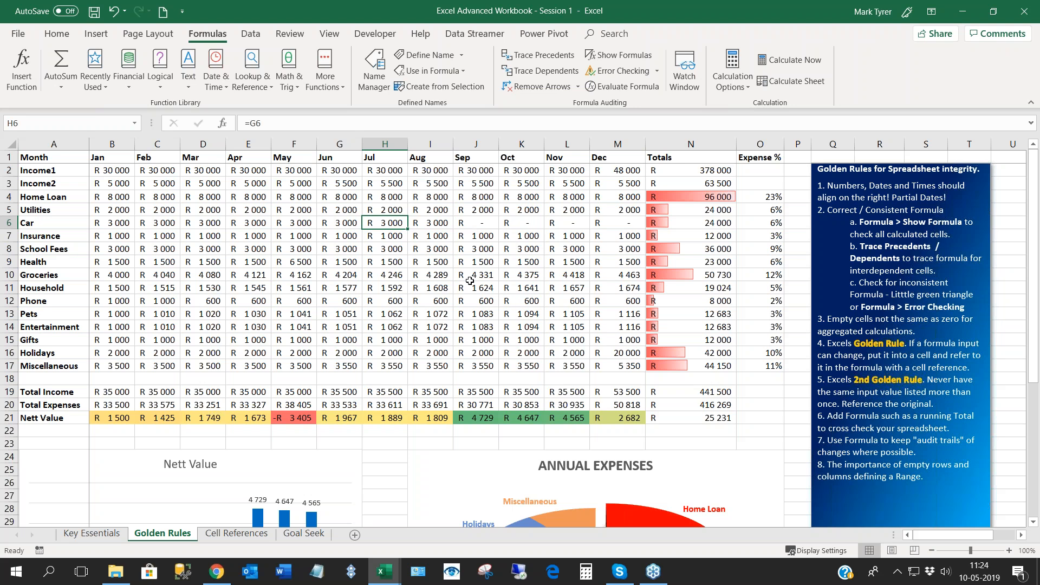
- Insert a new column before Totals and head it Average in N1
click(685, 145)
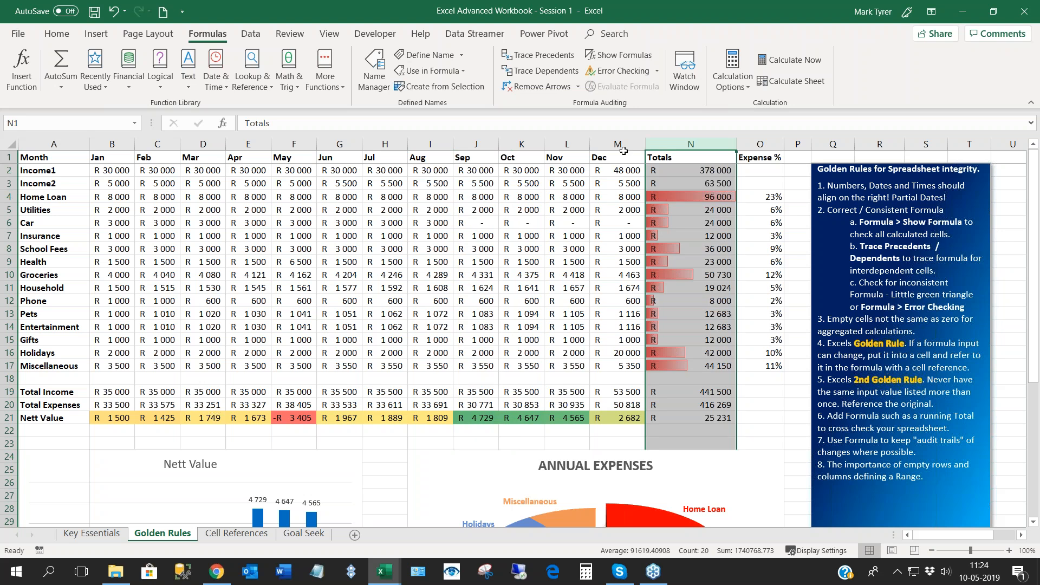
right_click(680, 145)
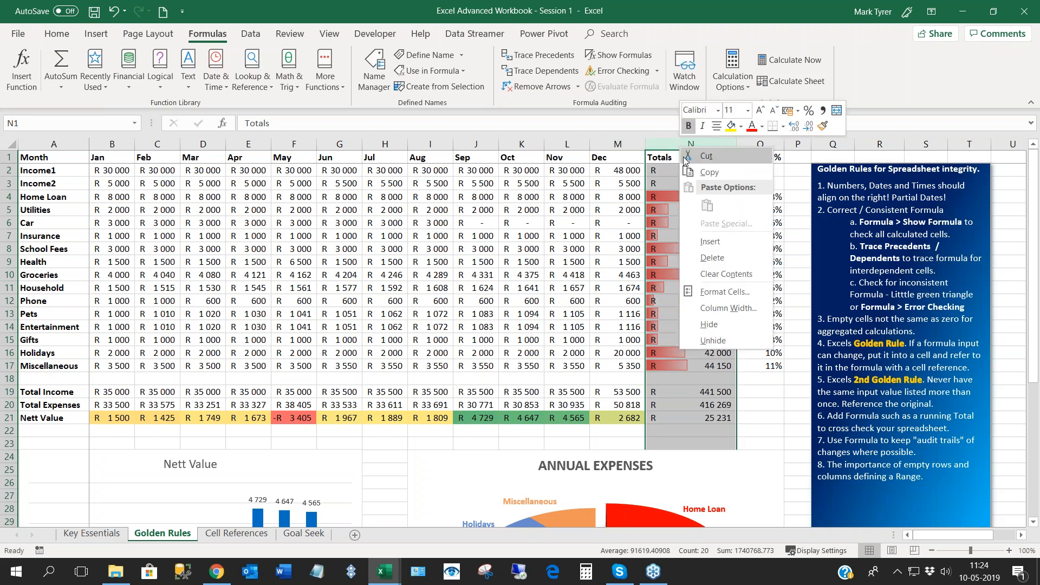
key(Escape)
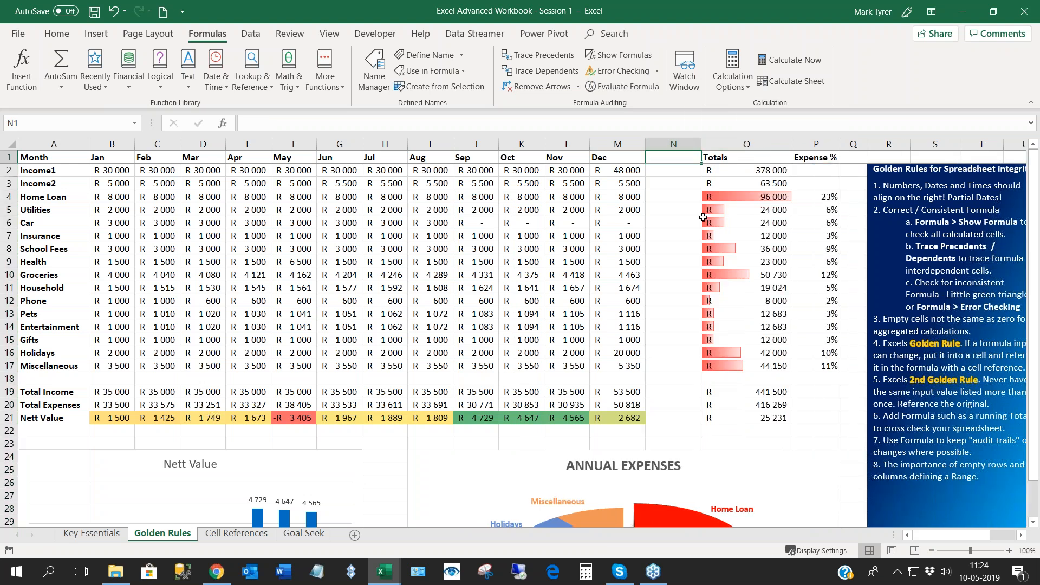
text(Average)
key(Return)
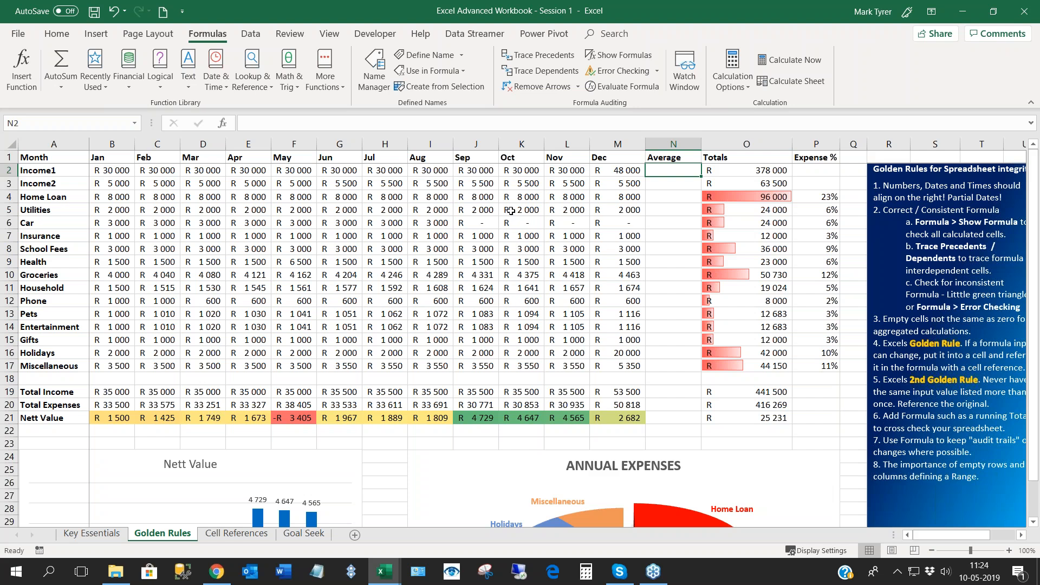
- Begin a formula in the Income1 Average cell N2 and try to insert the AutoSum Average function
key(F2)
text(=)
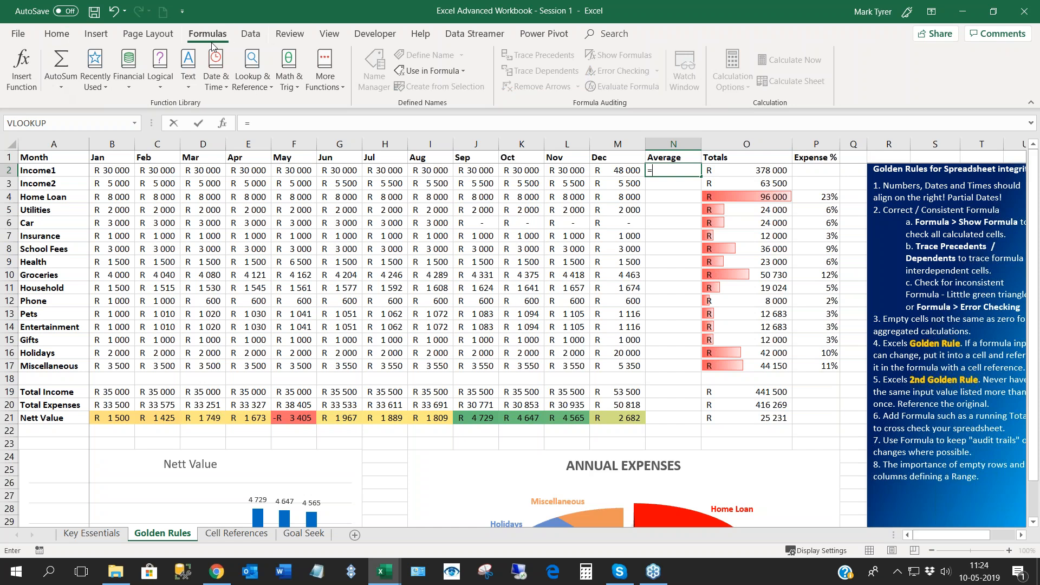
click(60, 87)
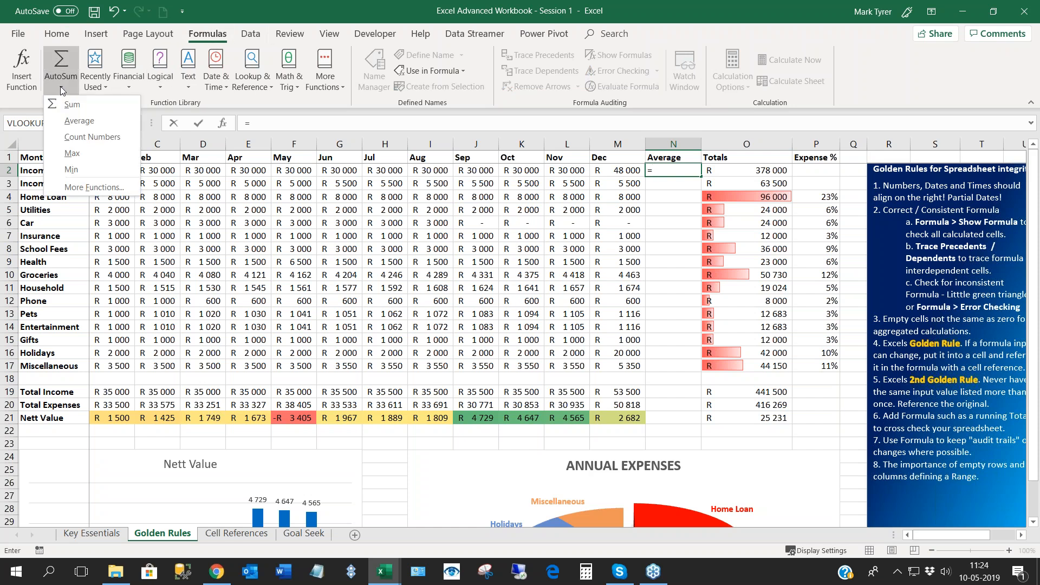
click(72, 123)
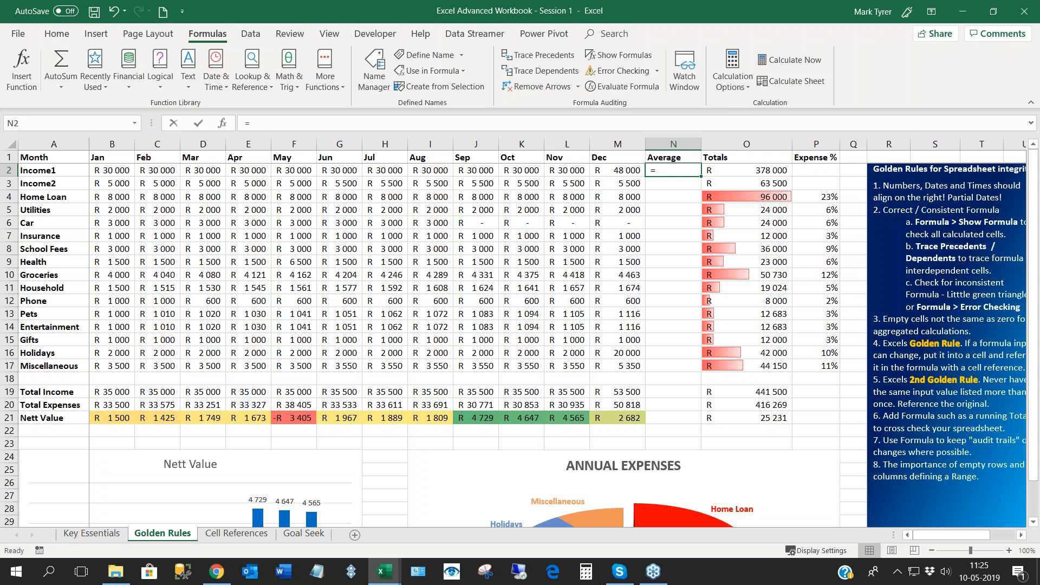
click(60, 86)
click(71, 118)
click(675, 185)
- Complete the Income1 formula in N2 as =AVERAGE(B2:M2), covering January to December
click(670, 171)
double_click(670, 172)
text(av)
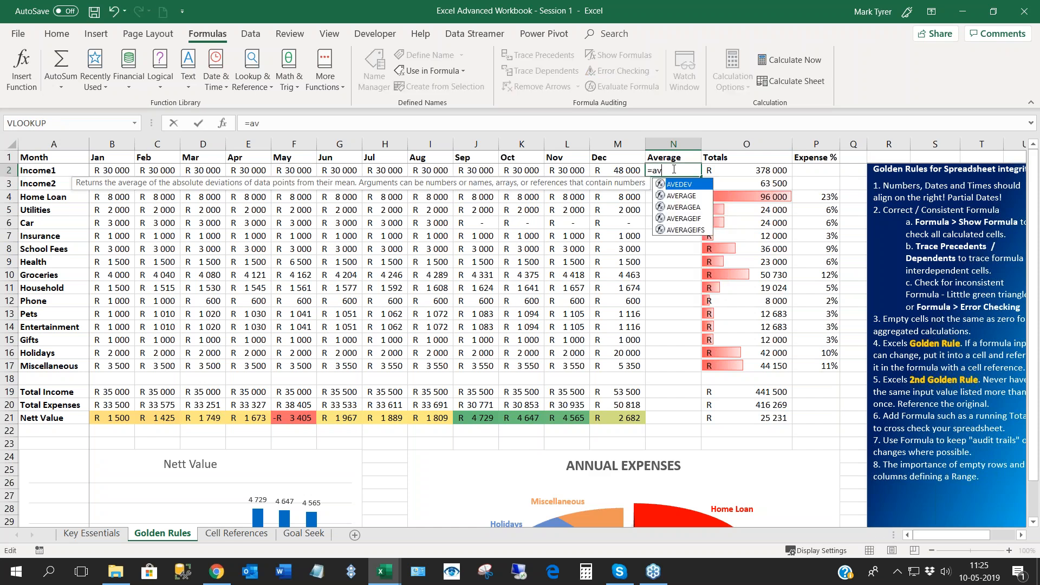
key(Tab)
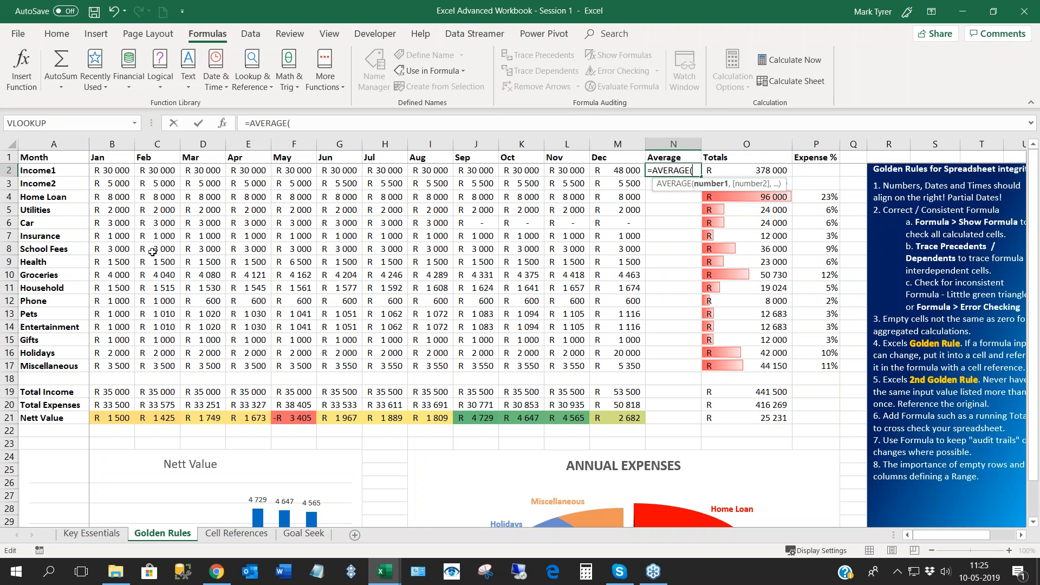
click(108, 172)
drag(107, 172, 608, 172)
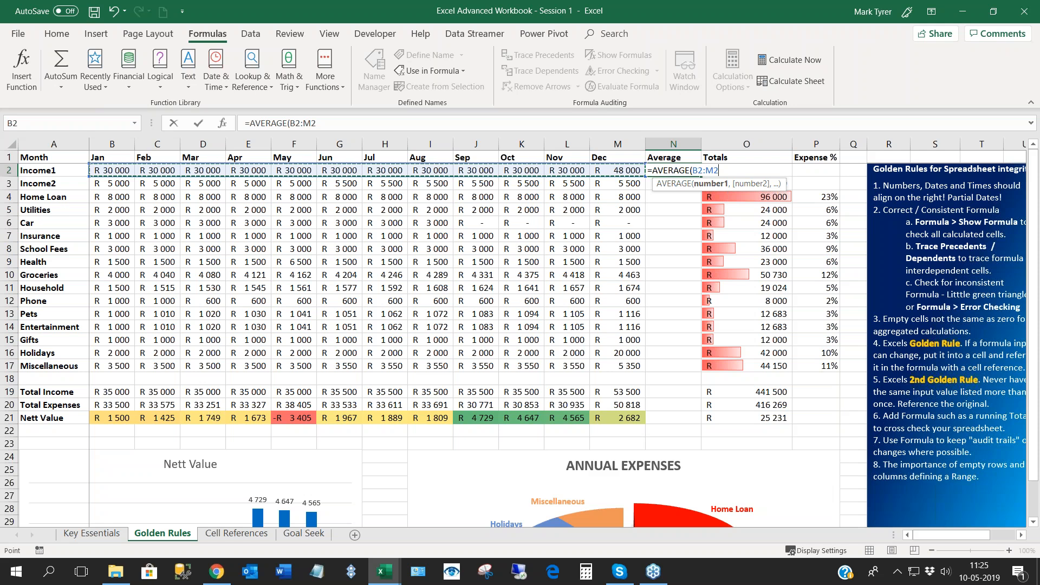
text())
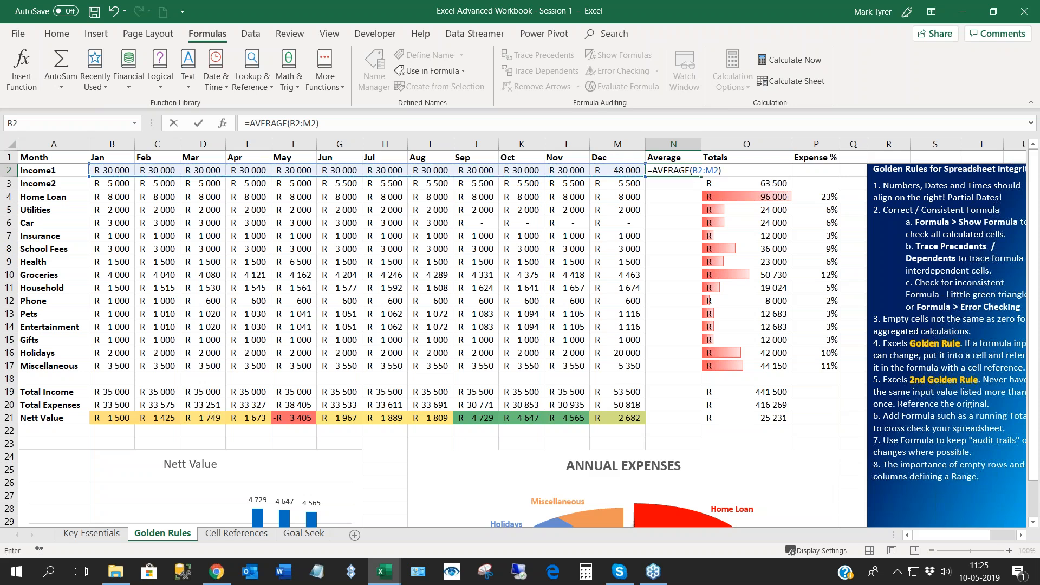
key(Return)
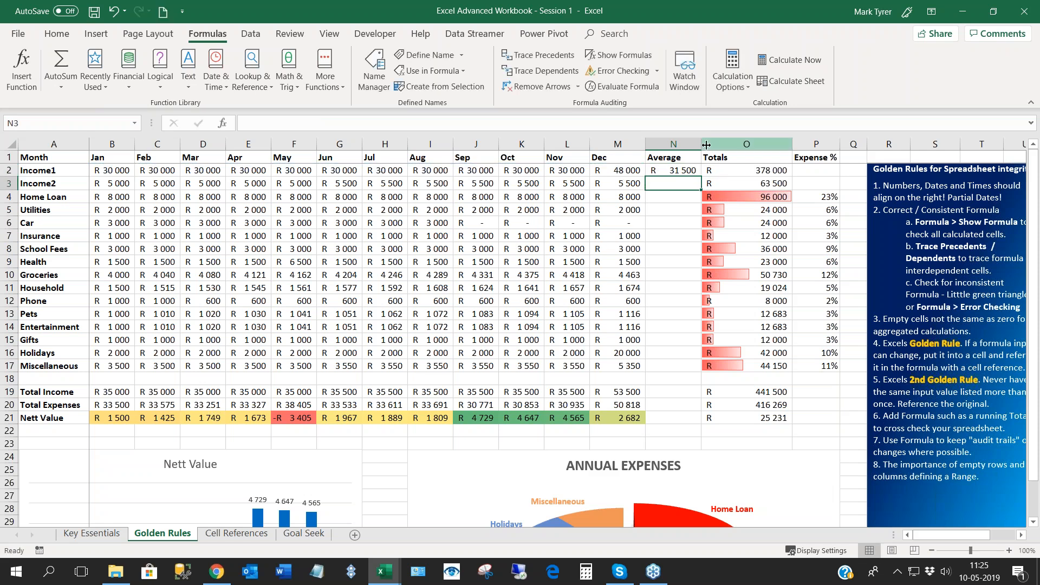
- Autofit the Average column's width and fill the N2 formula down to Miscellaneous in N17
double_click(701, 144)
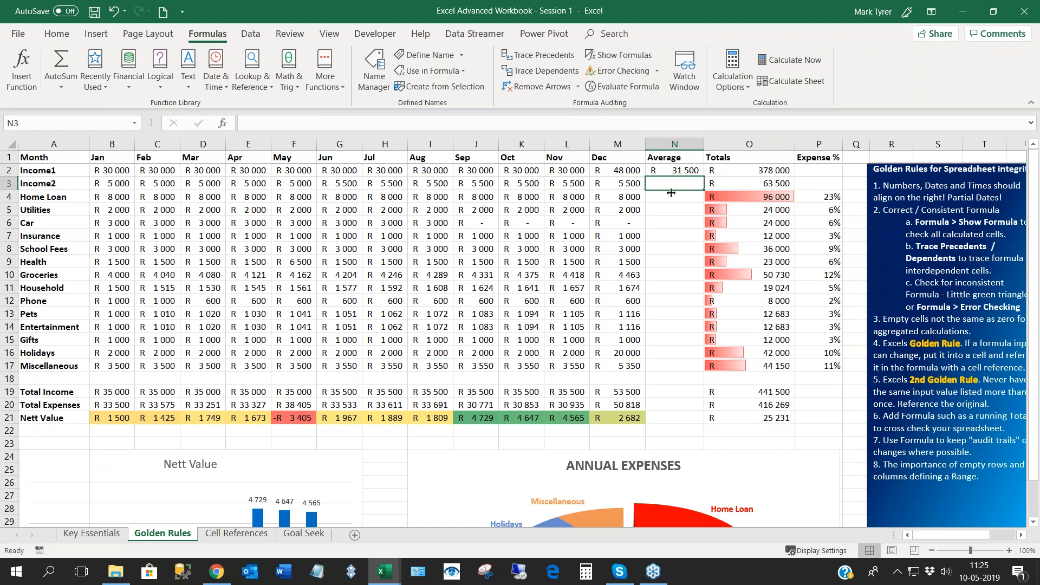
key(Up)
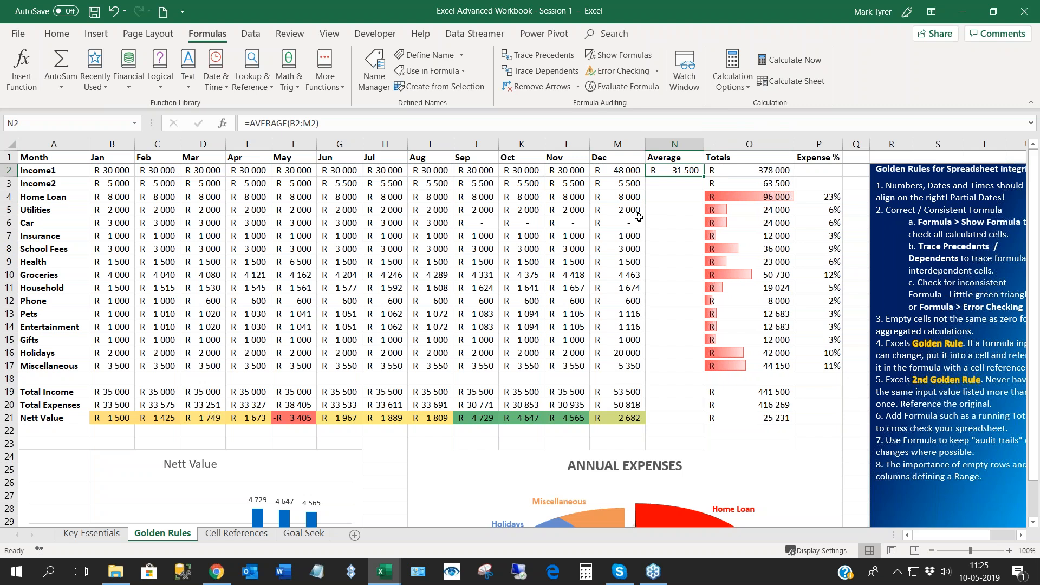
click(665, 184)
key(Up)
double_click(704, 176)
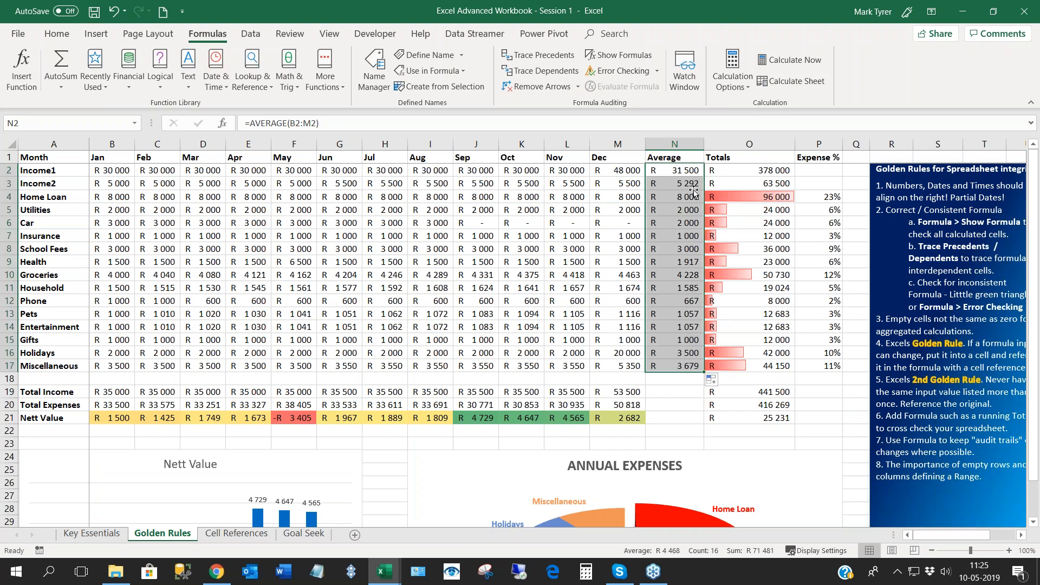
click(677, 381)
- Clear the zero Car amounts from September to December (J6:M6) and compare the average in N6 with the remaining months
click(678, 223)
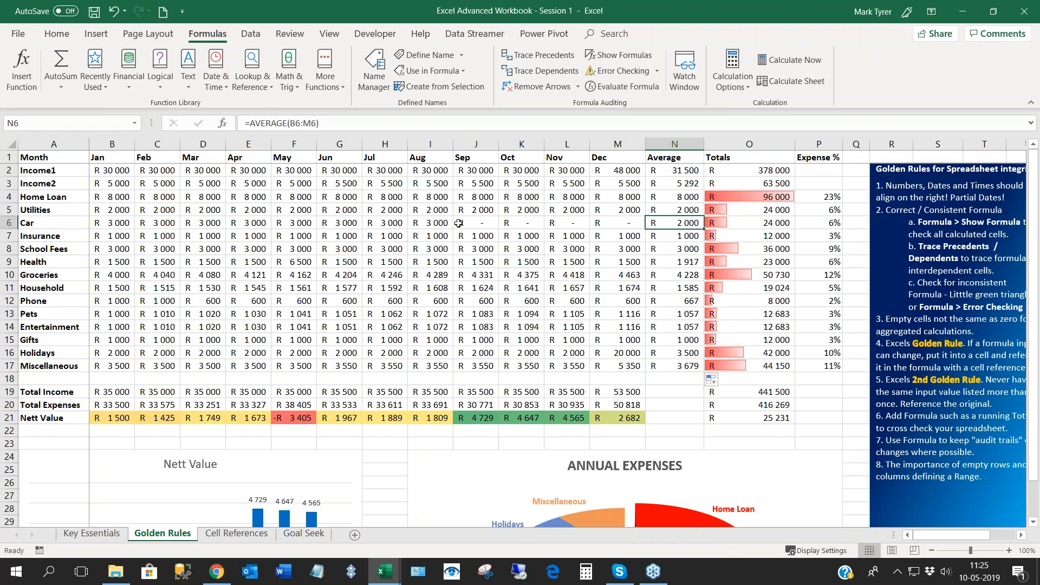
drag(473, 224, 616, 225)
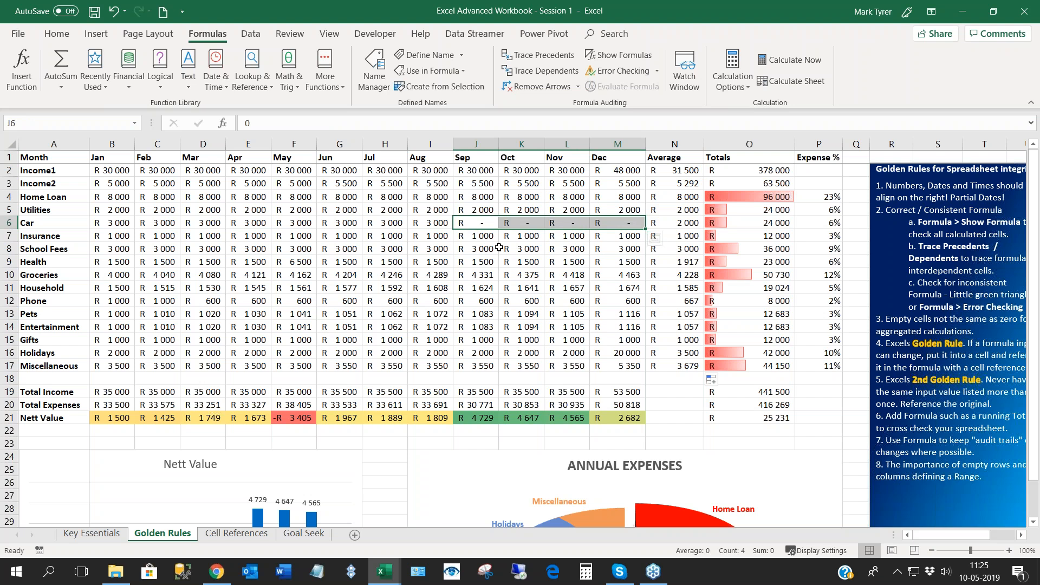
key(Delete)
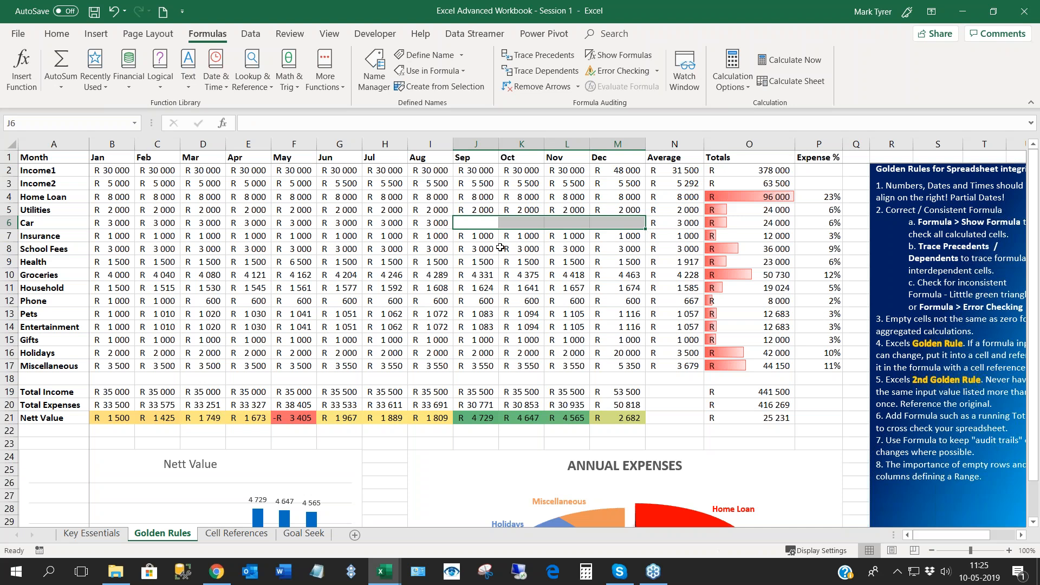
click(680, 223)
drag(488, 222, 617, 223)
drag(439, 223, 112, 222)
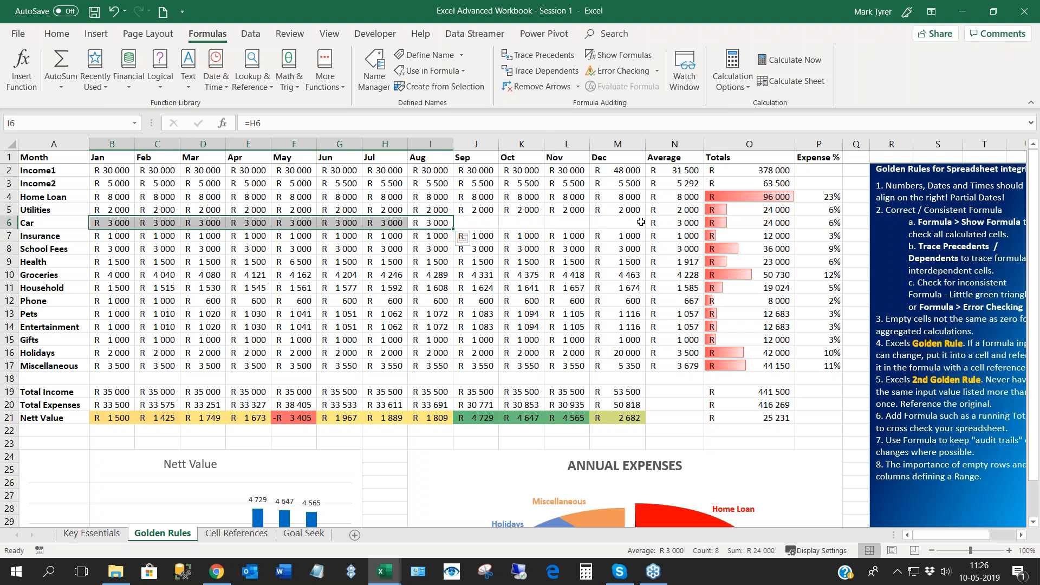
click(678, 222)
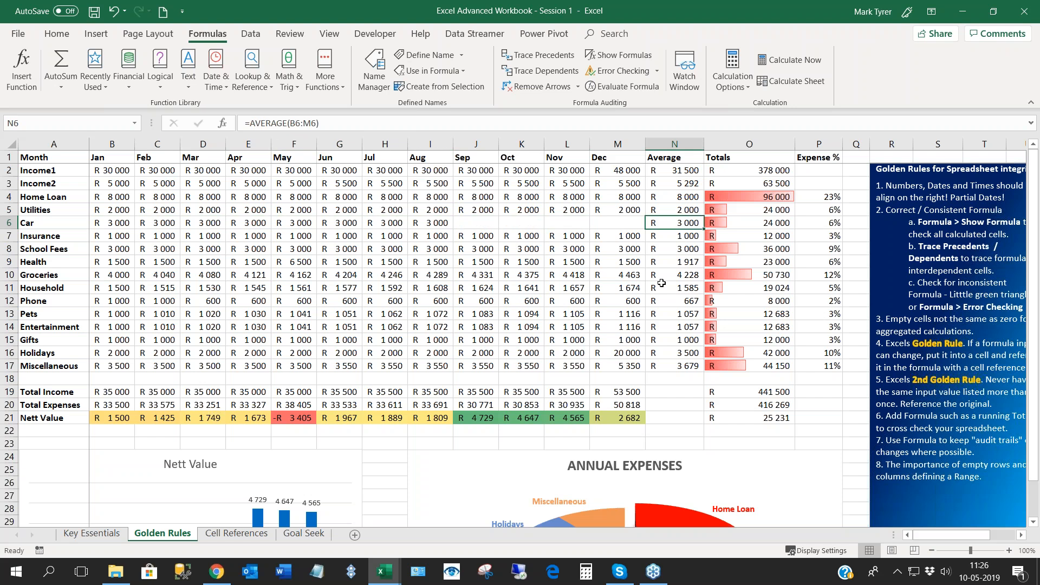
- Undo the clearing of the Car amounts in J6:M6 and recheck the average in N6 against all twelve months
key(ctrl+z)
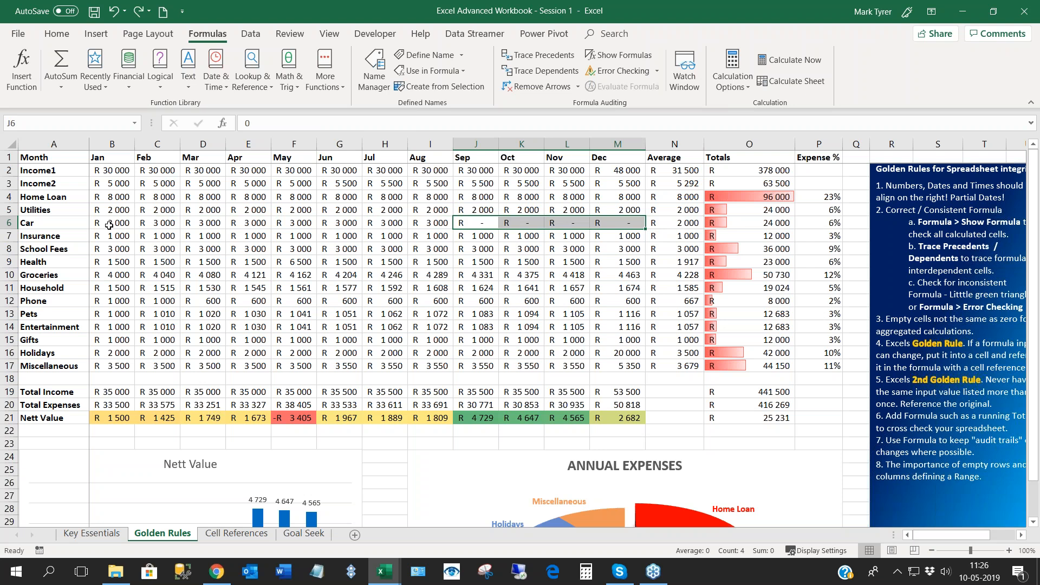
drag(109, 225, 623, 223)
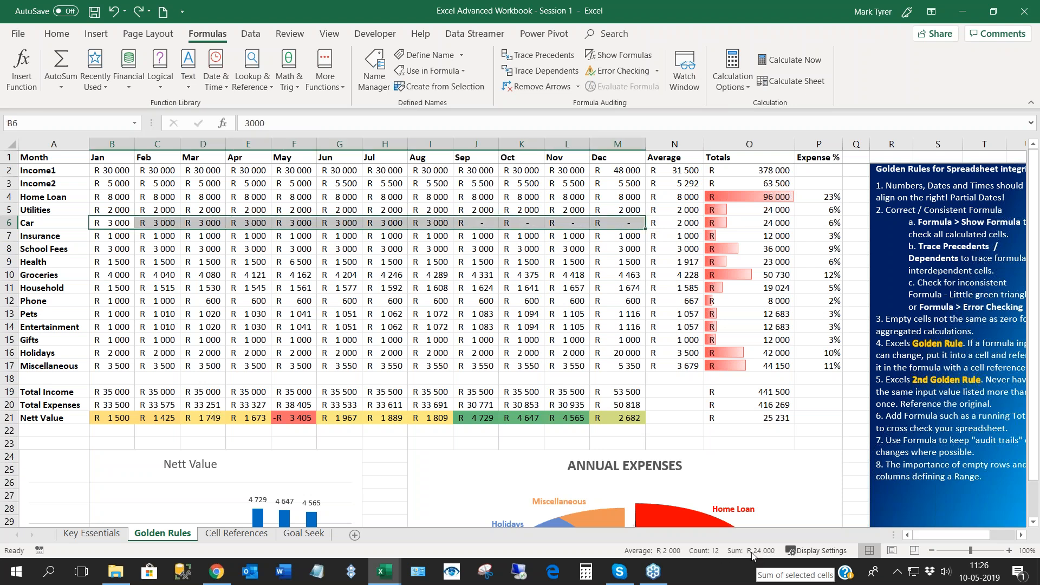
click(675, 221)
click(483, 223)
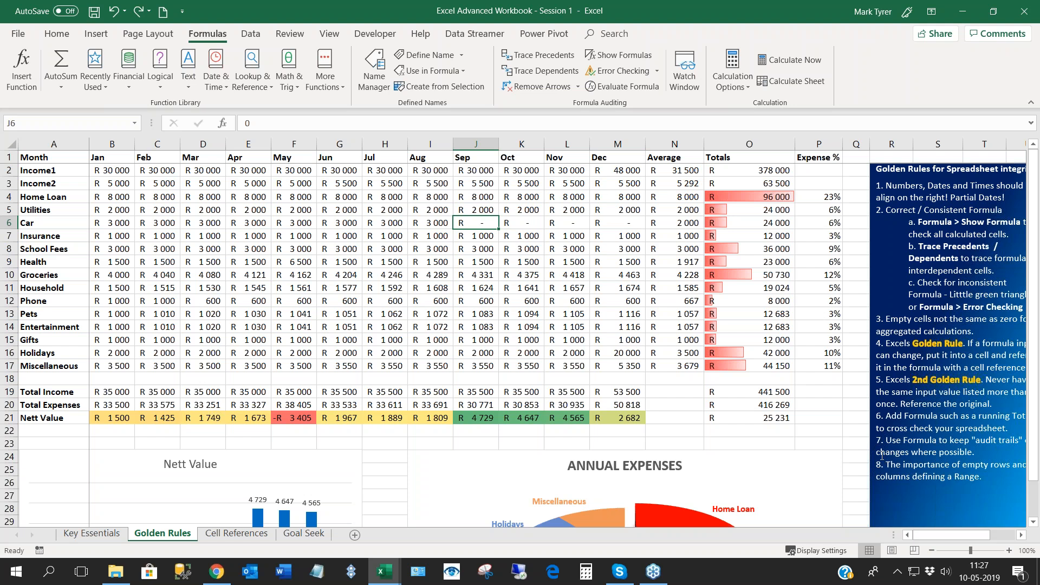
- Review the golden rules note and examine the hardcoded 101% in the Groceries, Household, Pets and Entertainment formulas
drag(927, 536, 929, 536)
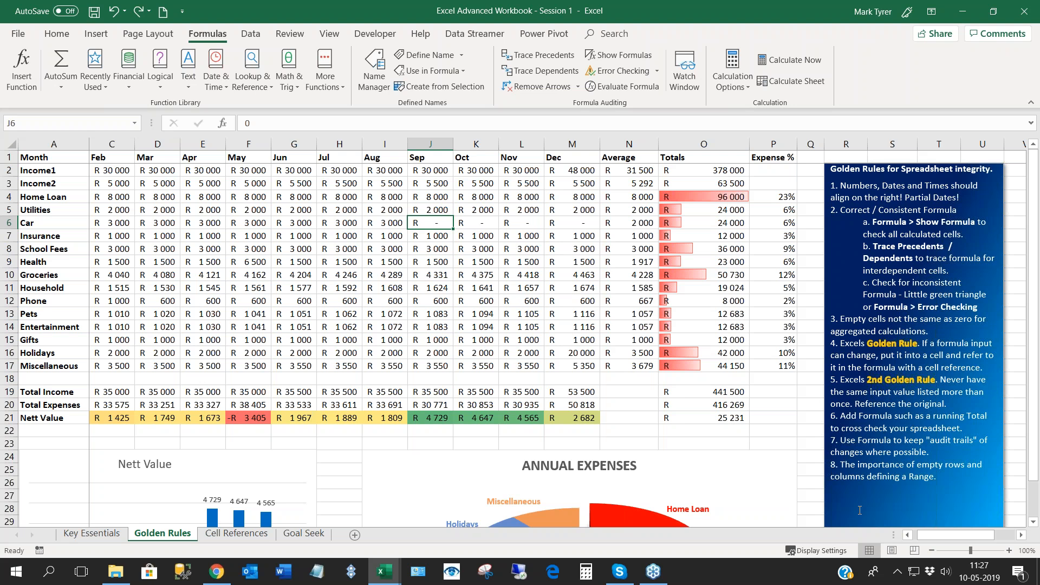
drag(935, 539, 931, 538)
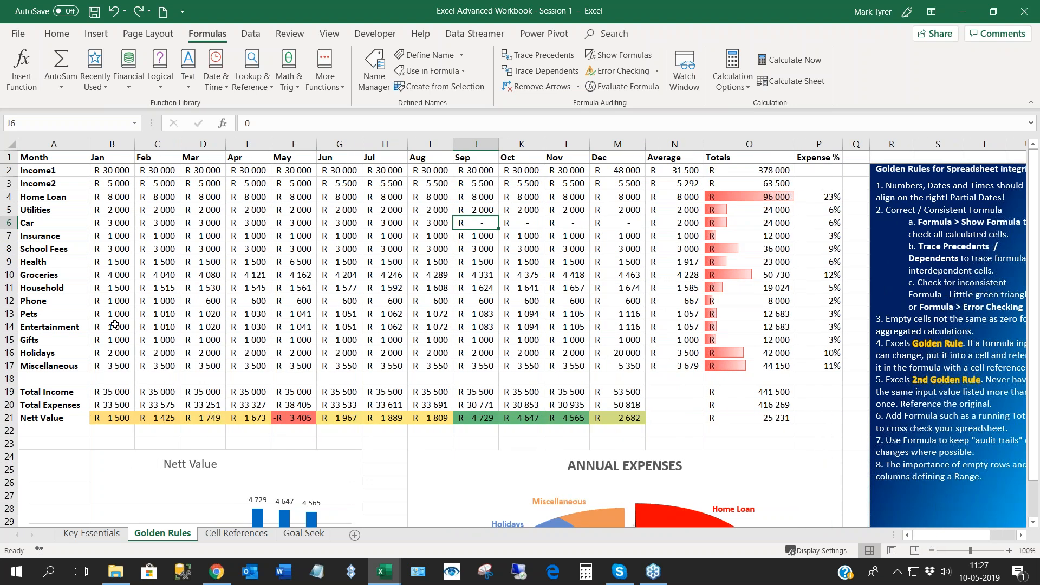
click(128, 292)
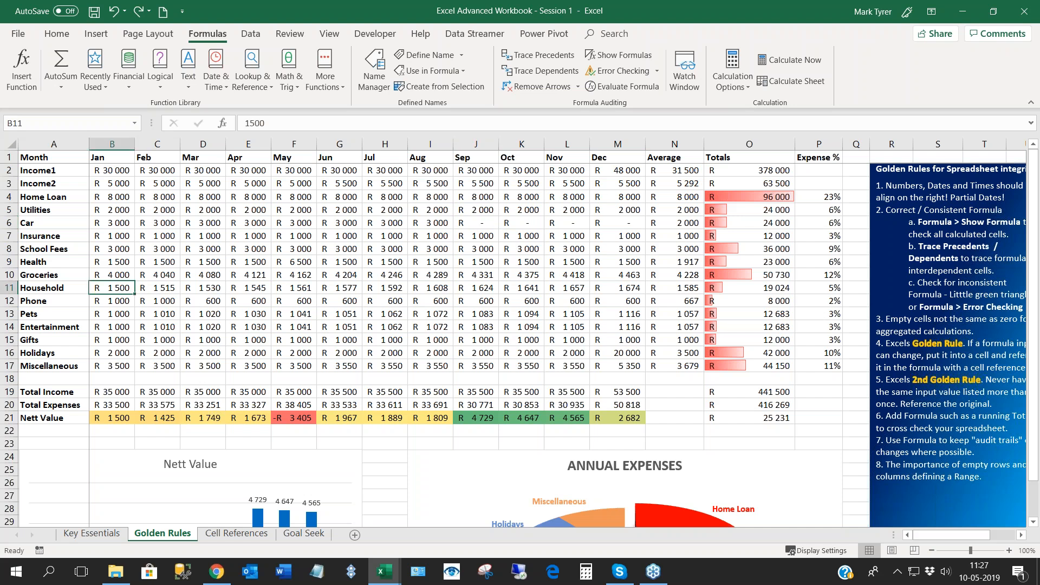
key(ctrl+grave)
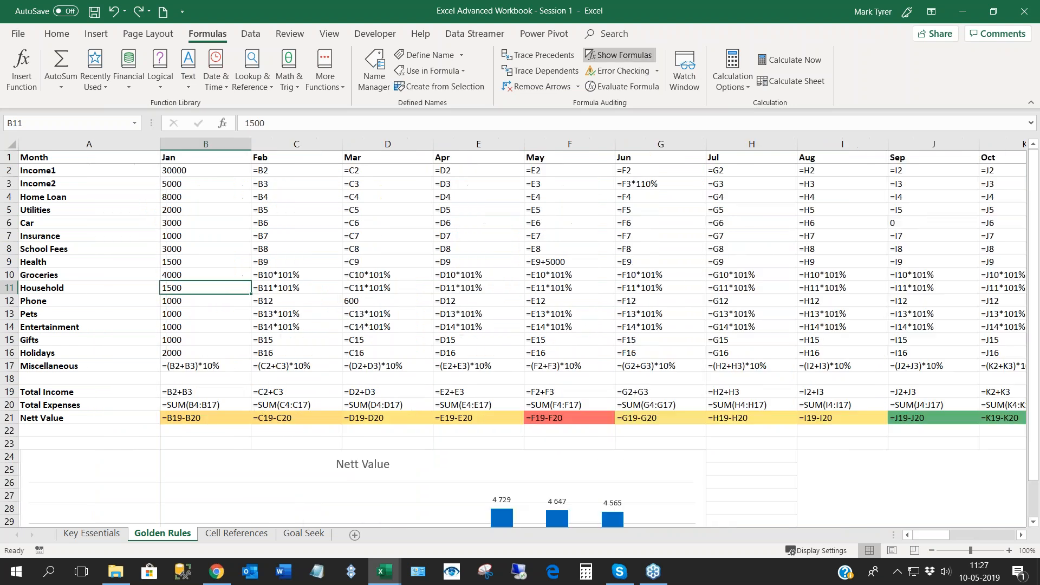
click(296, 274)
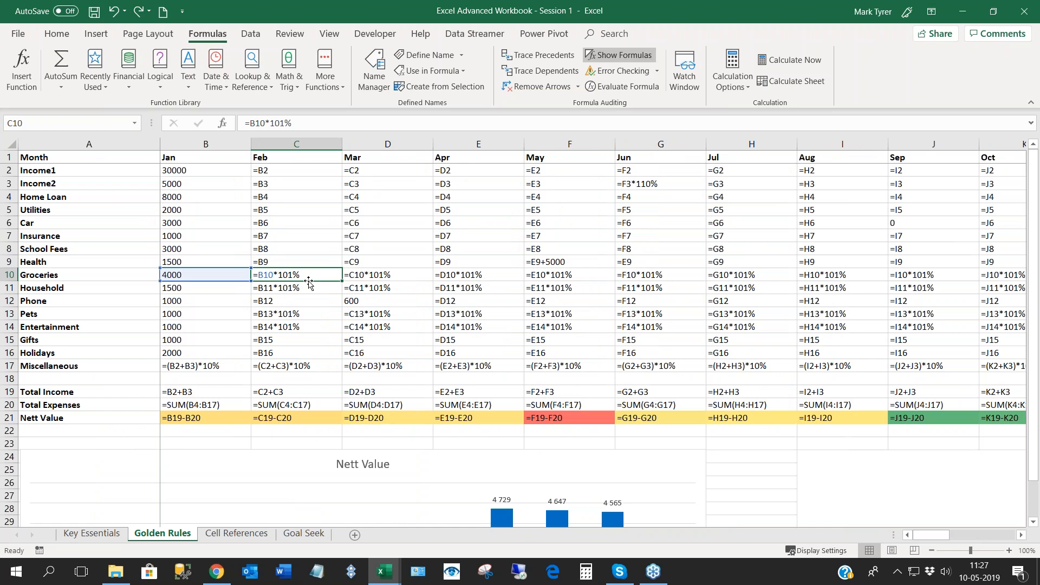
click(46, 275)
drag(47, 281, 47, 284)
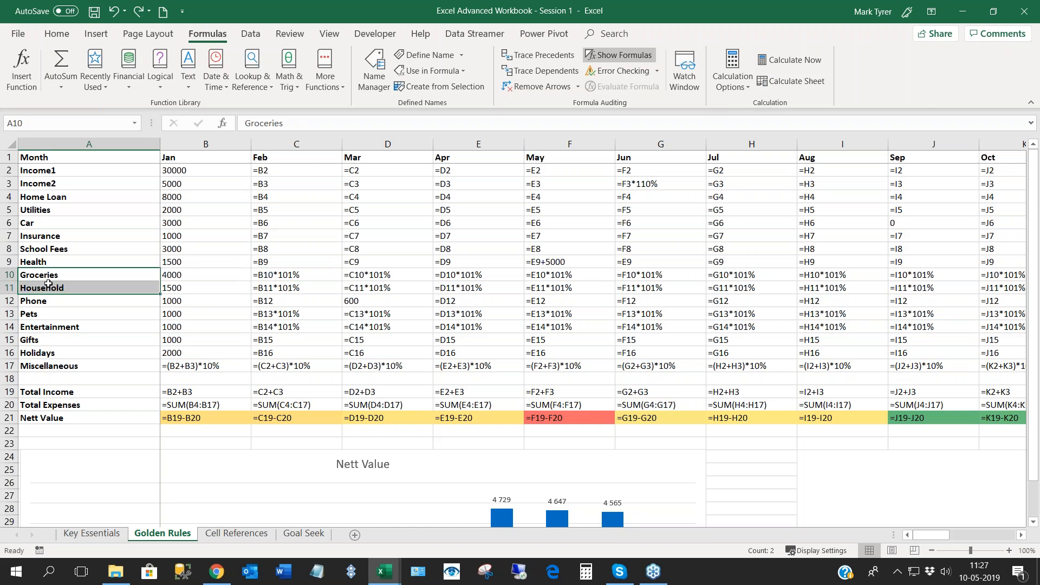
click(43, 326)
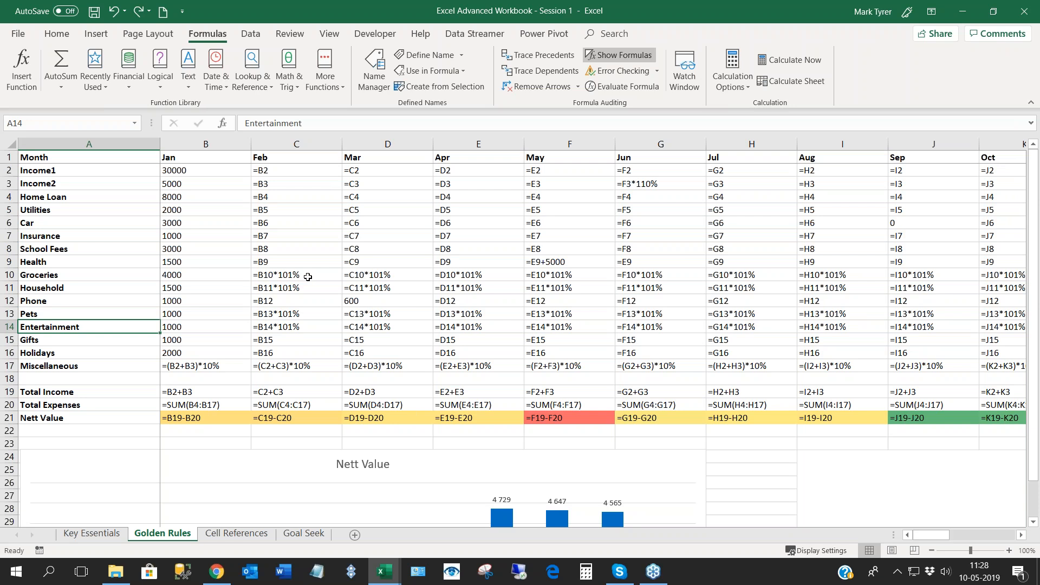
key(ctrl+grave)
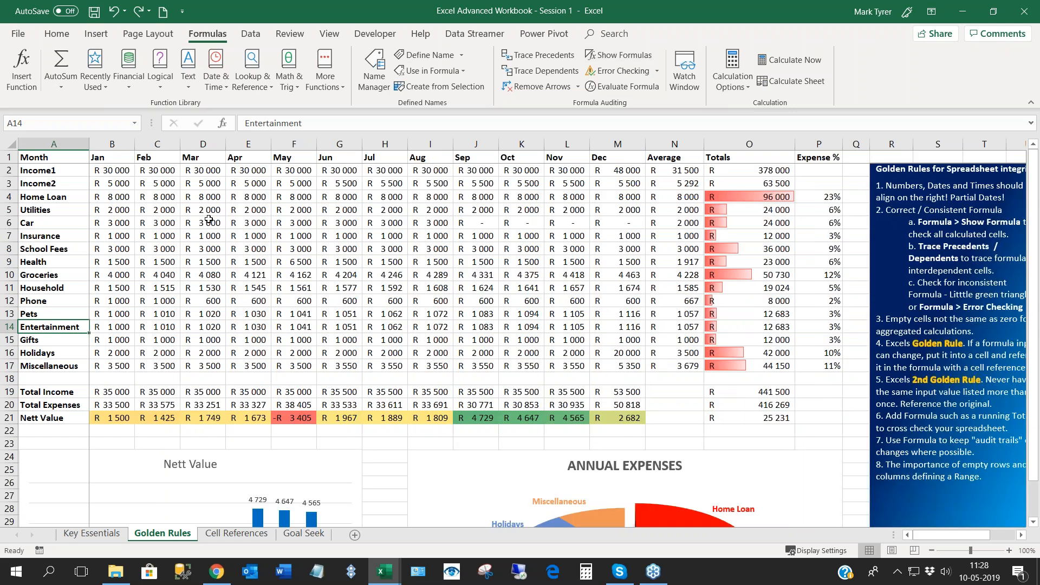
- Insert two blank rows above the budget's Month header row
click(9, 157)
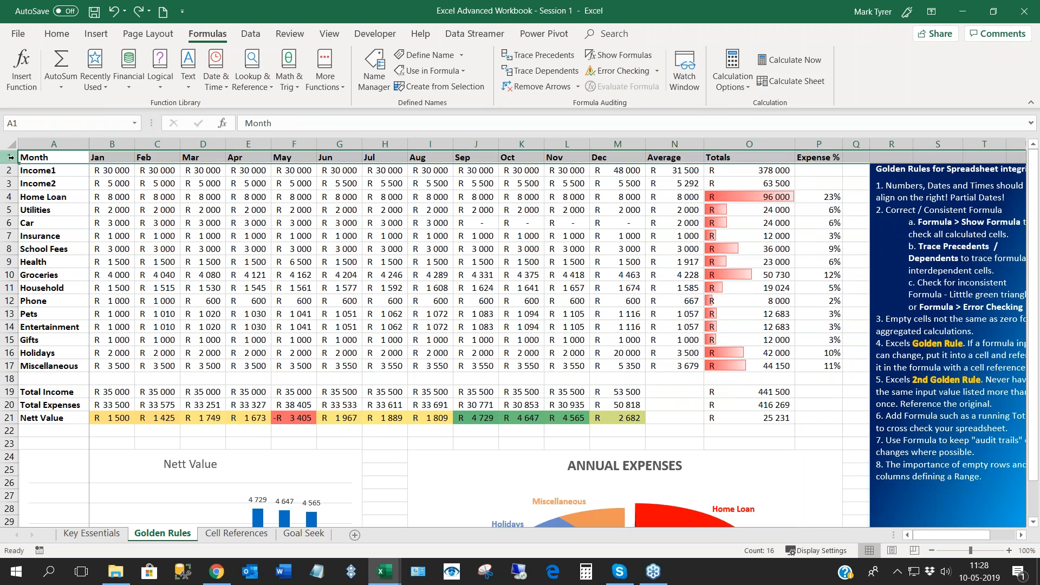
drag(10, 157, 10, 169)
right_click(11, 158)
key(Escape)
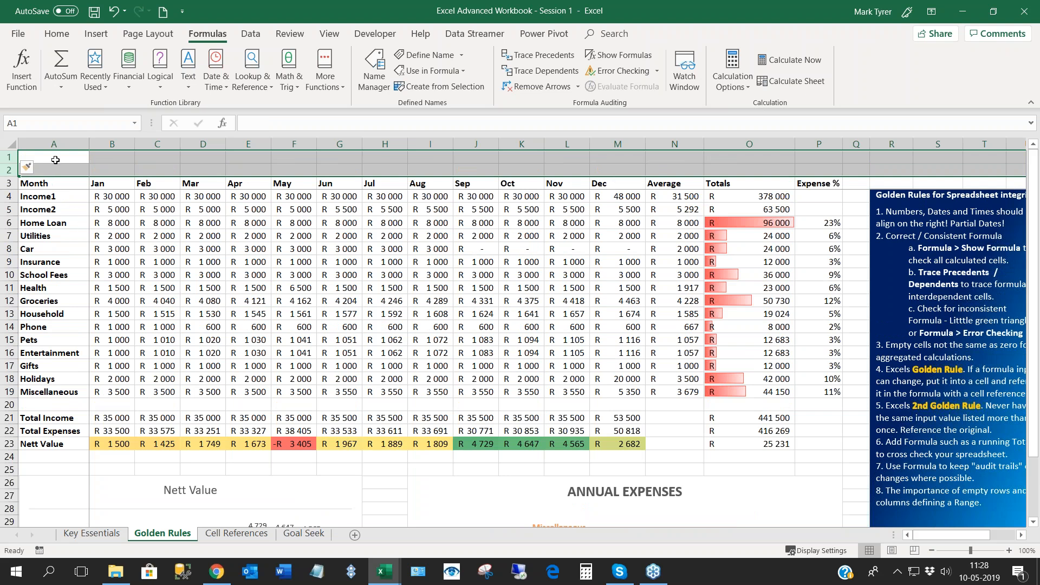
- Enter the label "Inflation %" in A1 and the value 1% in B1
click(56, 157)
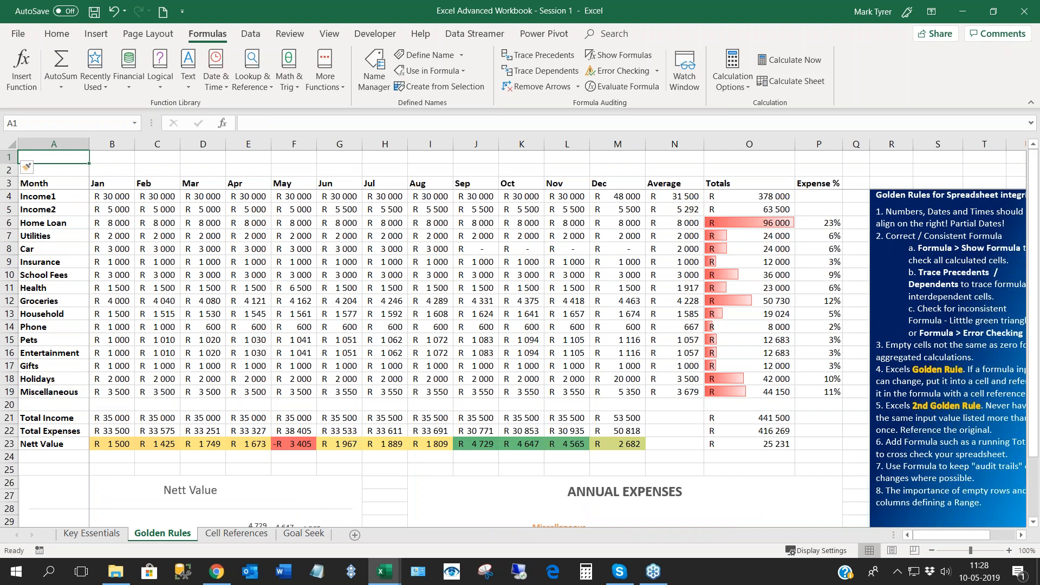
key(F2)
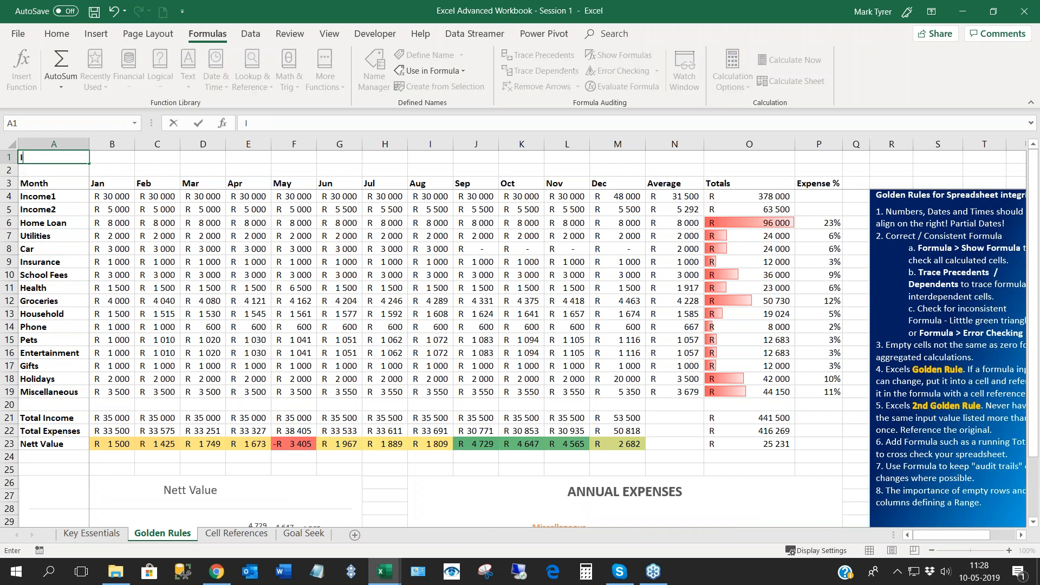
text(Inflation %)
key(Tab)
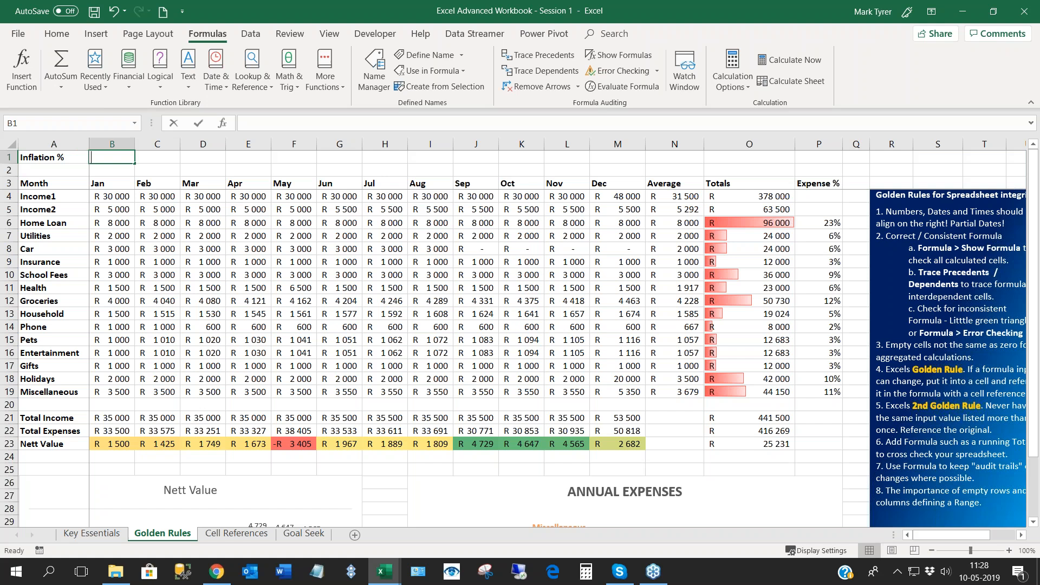
text(1%)
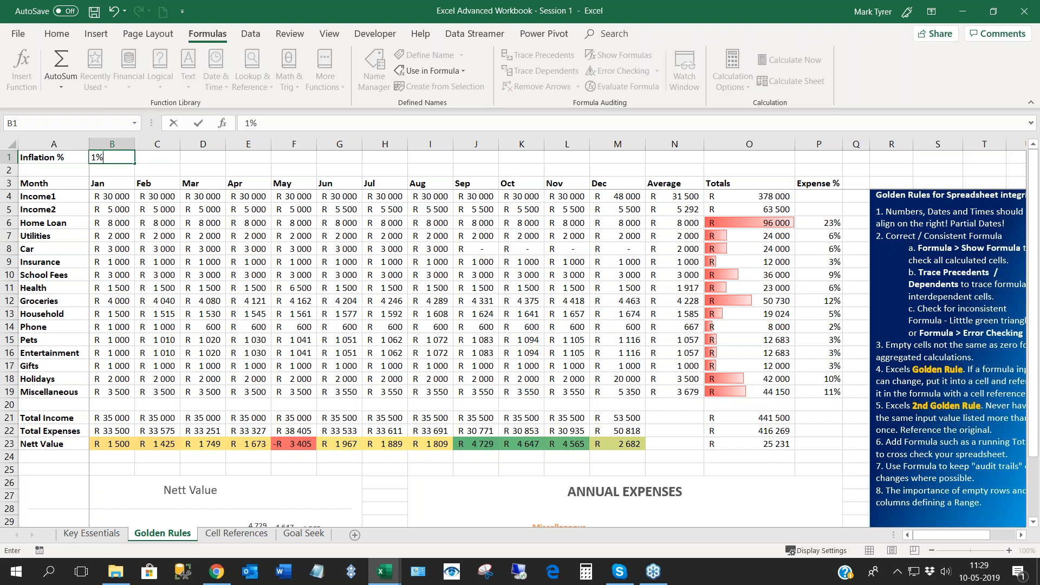
click(168, 238)
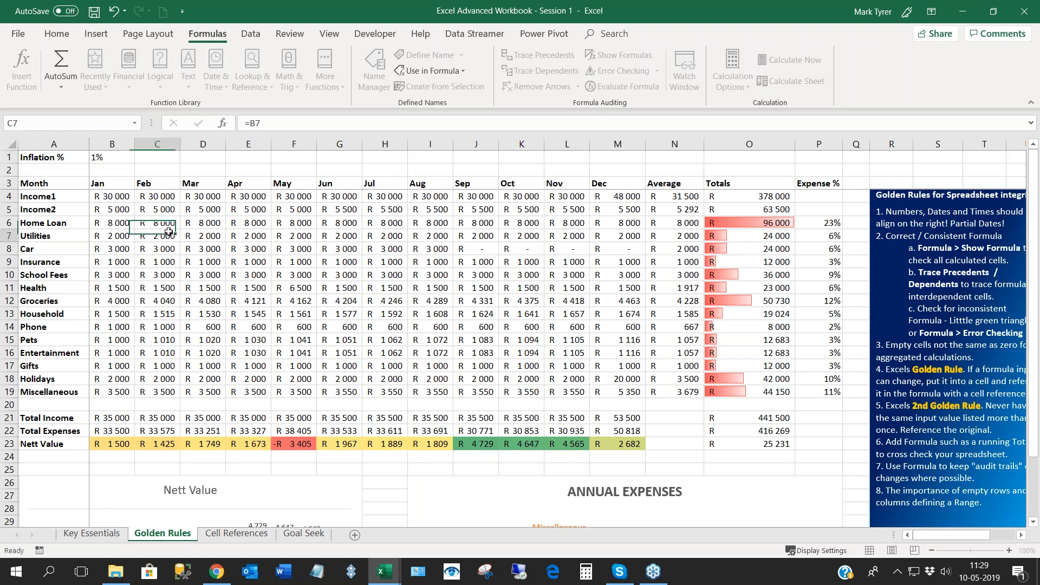
- Check which number format is applied to the inflation rate in B1
click(114, 156)
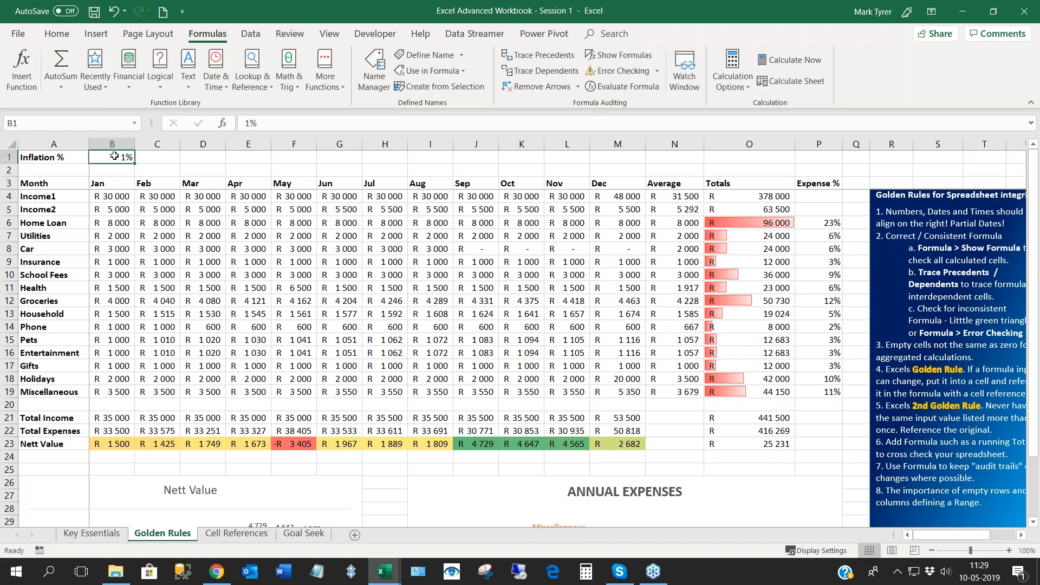
click(57, 34)
click(523, 61)
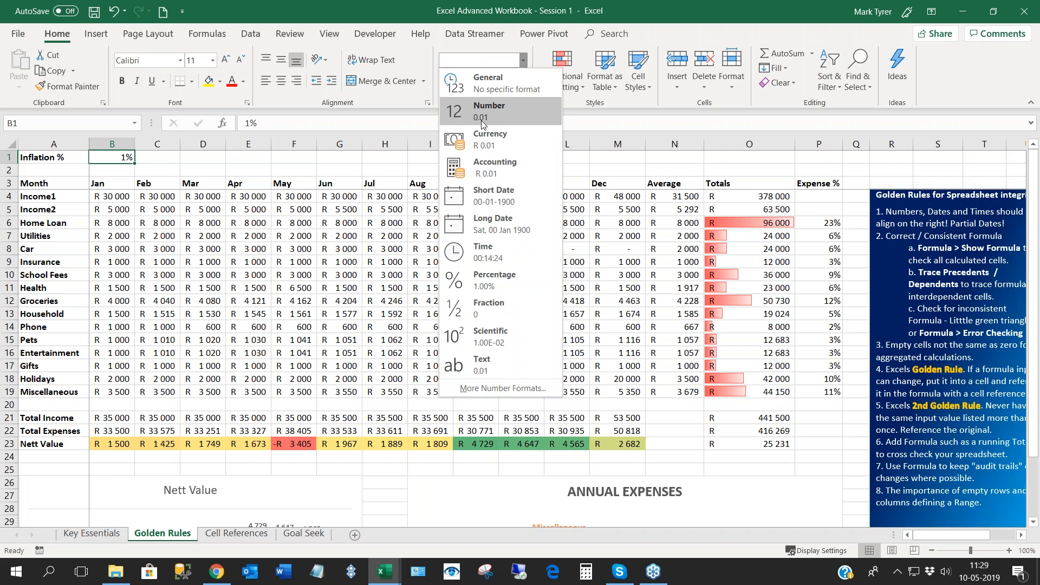
click(146, 157)
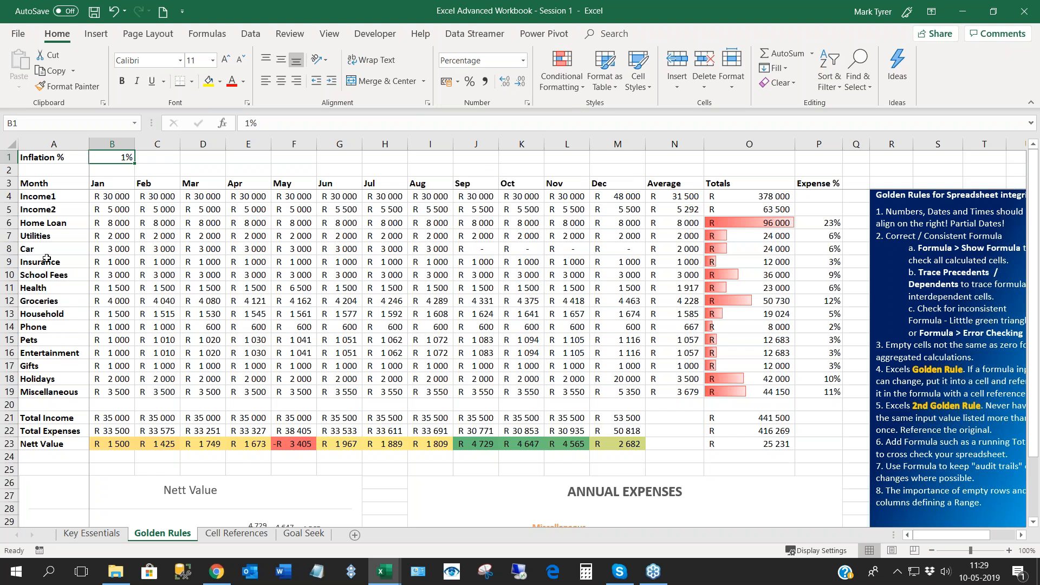
- Show the sheet's formulas and rewrite the February Groceries formula in C12 as =B12*(100%+B1)
key(ctrl+grave)
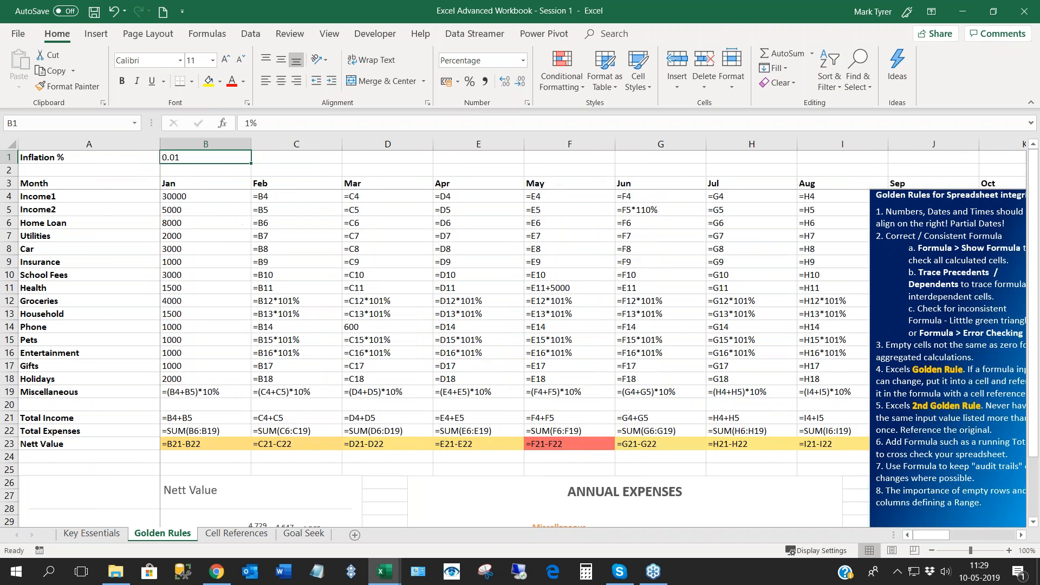
click(312, 300)
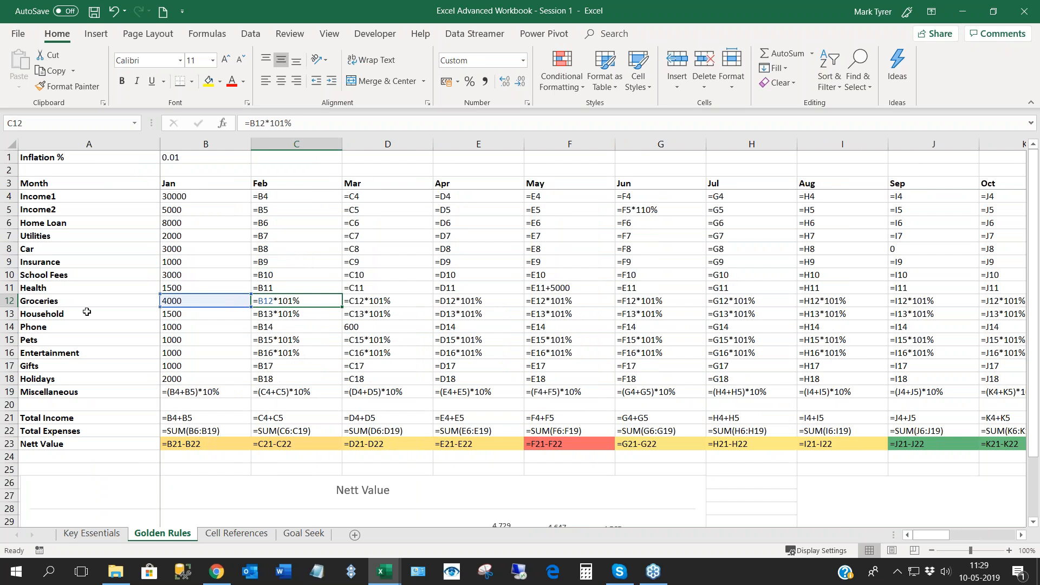
double_click(312, 301)
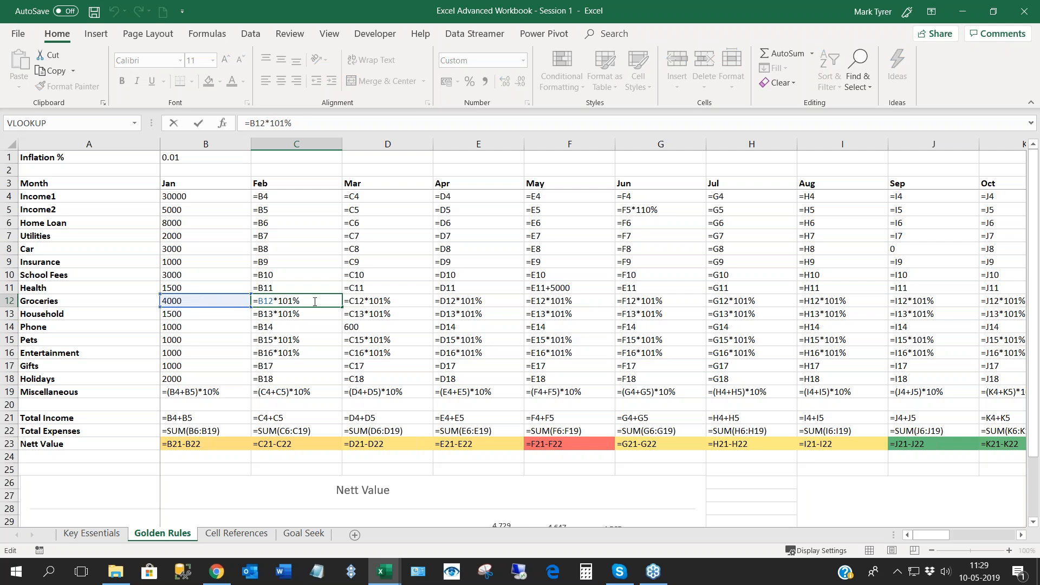
key(BackSpace)
key(BackSpace)
key(BackSpace)
text((100%+)
click(191, 158)
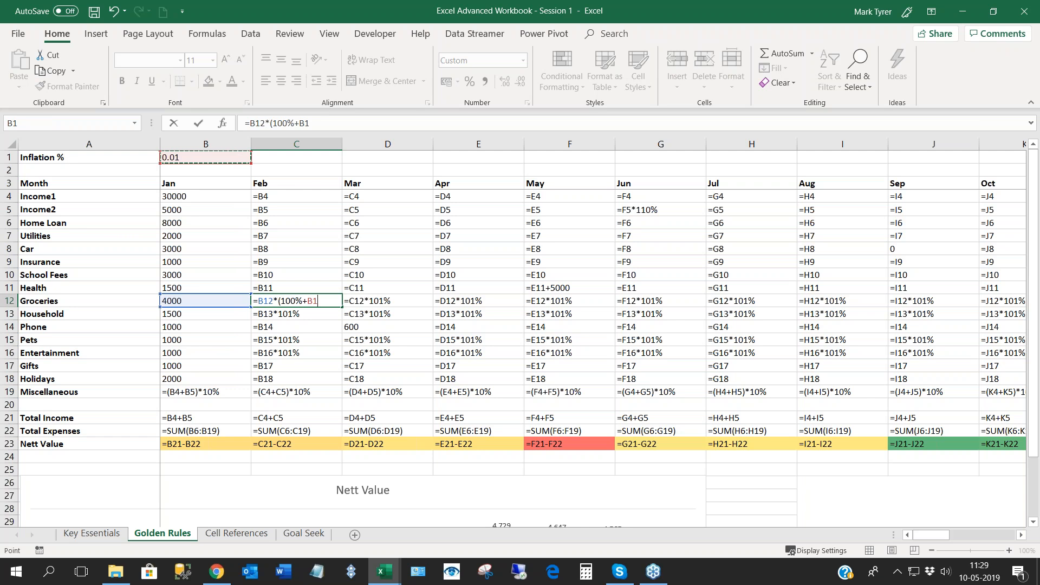
text())
- Make the inflation reference in C12 absolute so the formula reads =B12*(100%+$B$1)
click(308, 301)
key(F4)
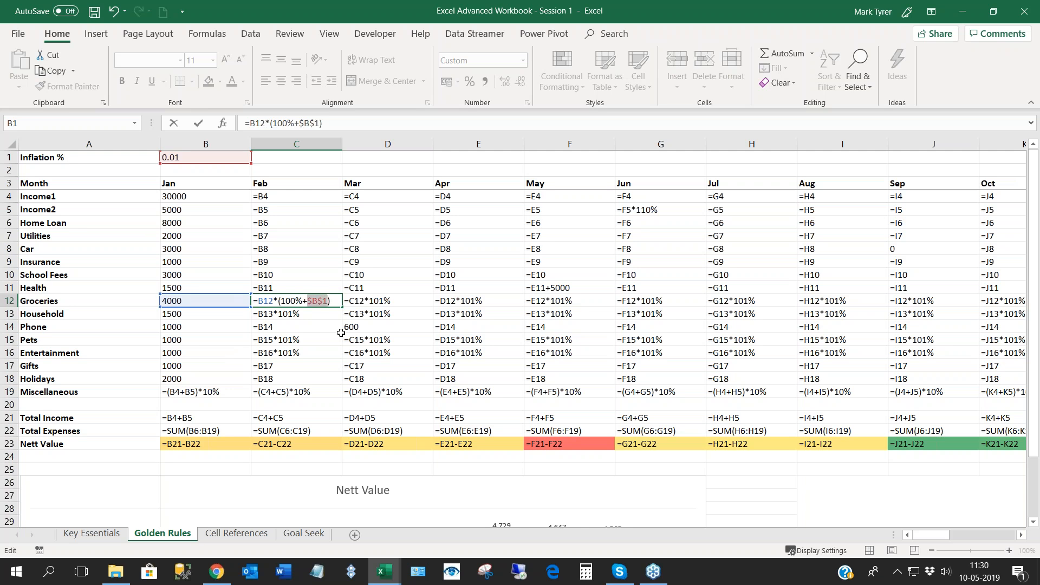
key(Return)
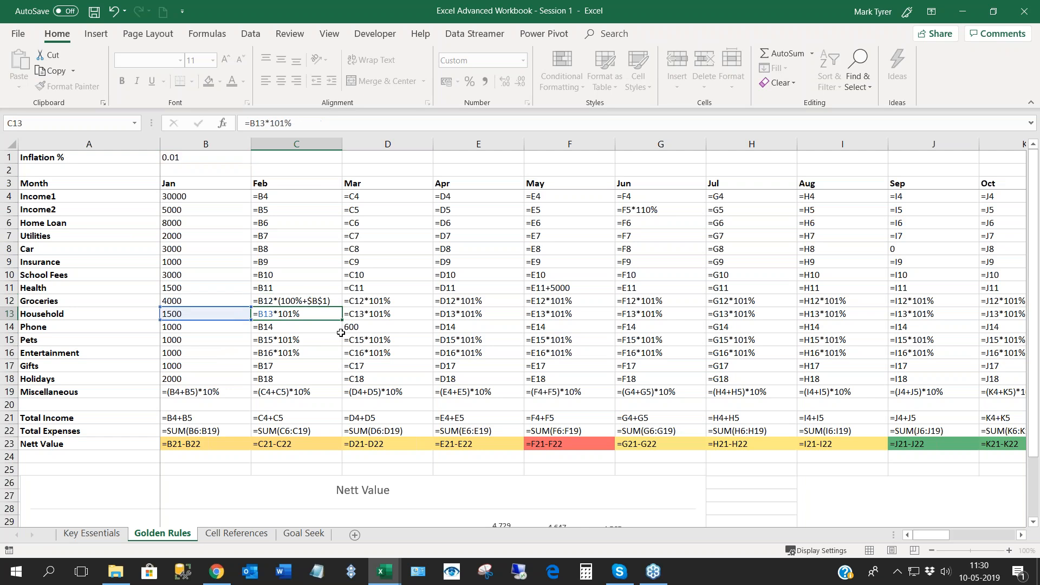
- Fill the C12 formula across to December and down to the Household row, covering C12:M13
click(316, 301)
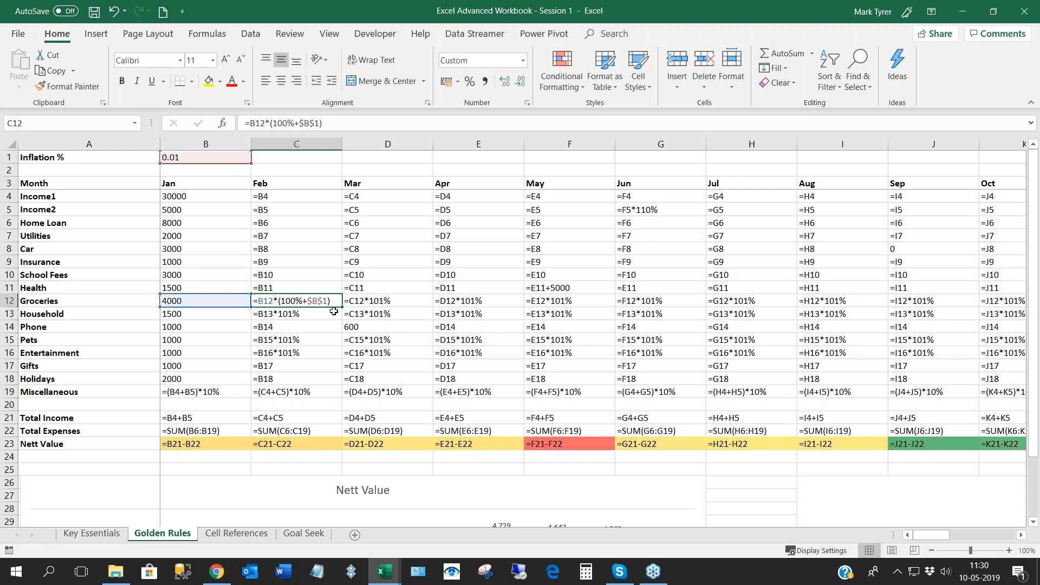
drag(342, 308, 724, 322)
drag(954, 537, 928, 537)
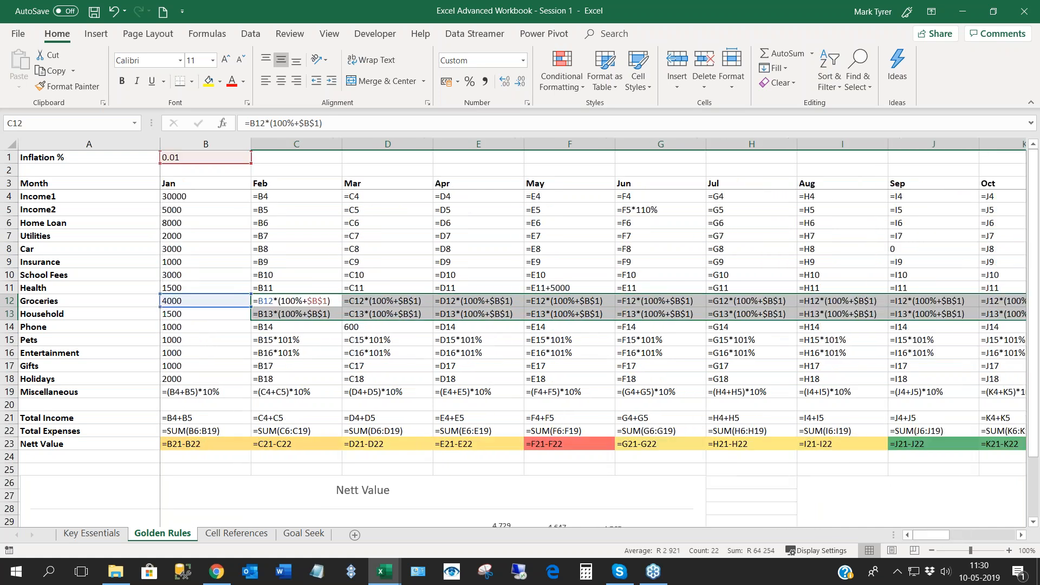
- Copy the C12 formula to February Pets in C15 and fill it through December and the Entertainment row, covering C15:M16
click(296, 300)
key(ctrl+c)
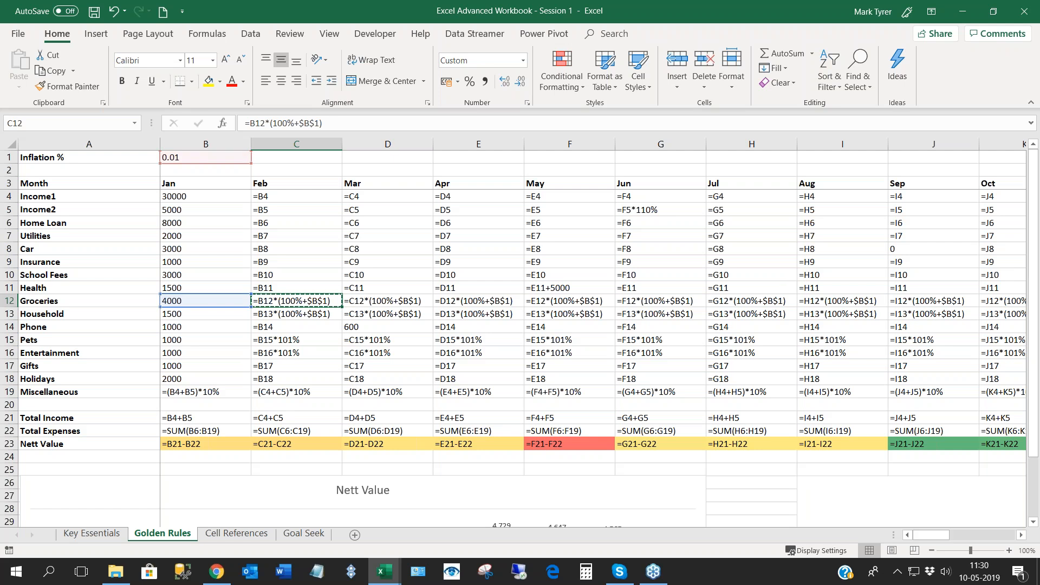
click(285, 342)
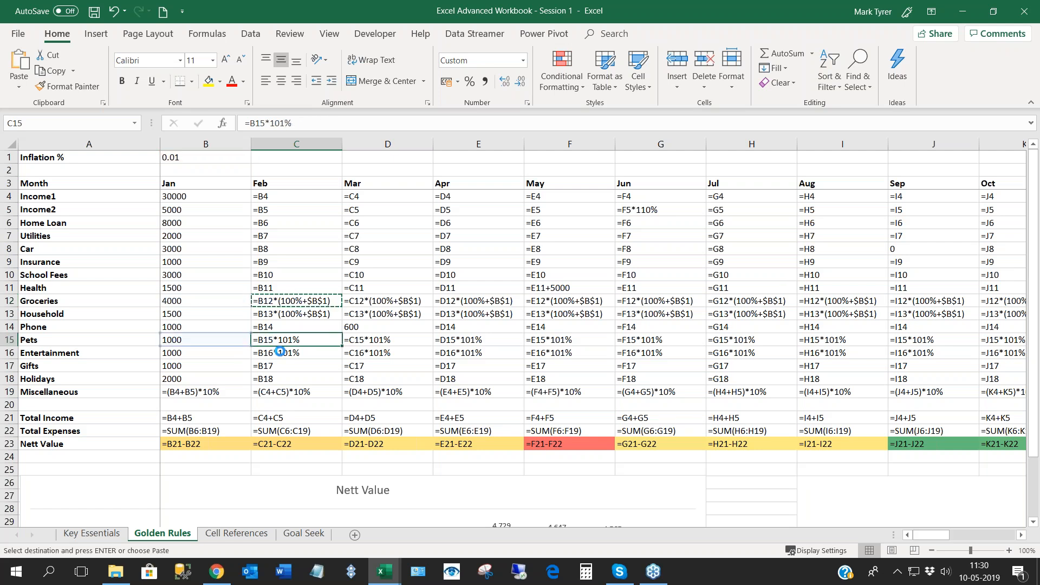
key(ctrl+v)
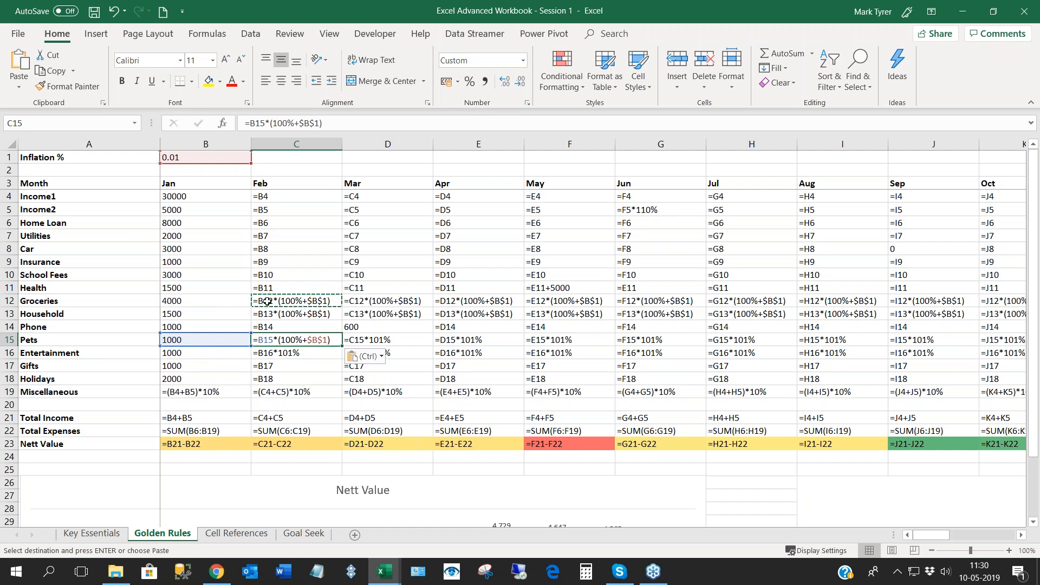
drag(343, 341, 544, 360)
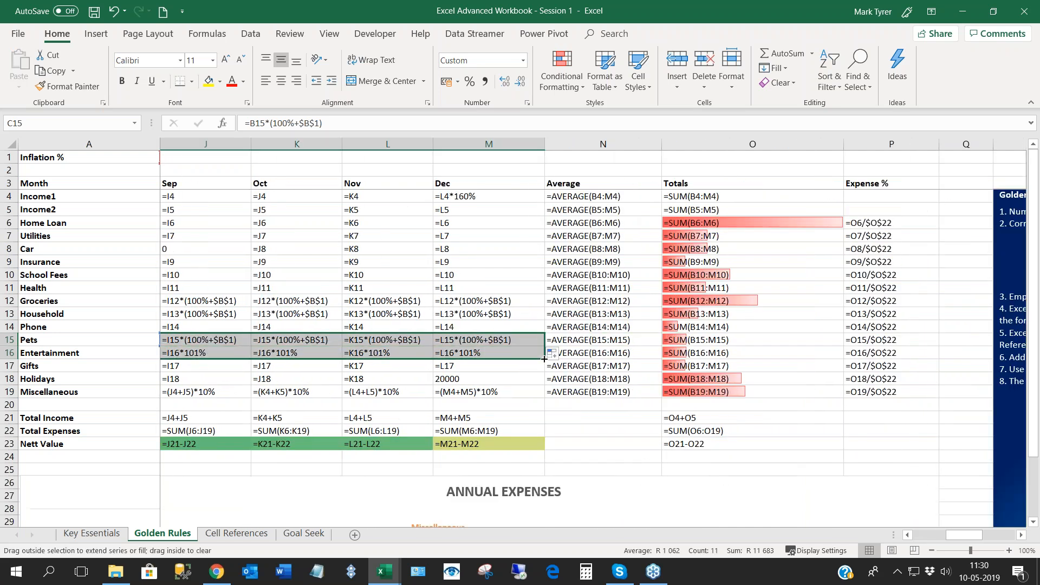
click(924, 538)
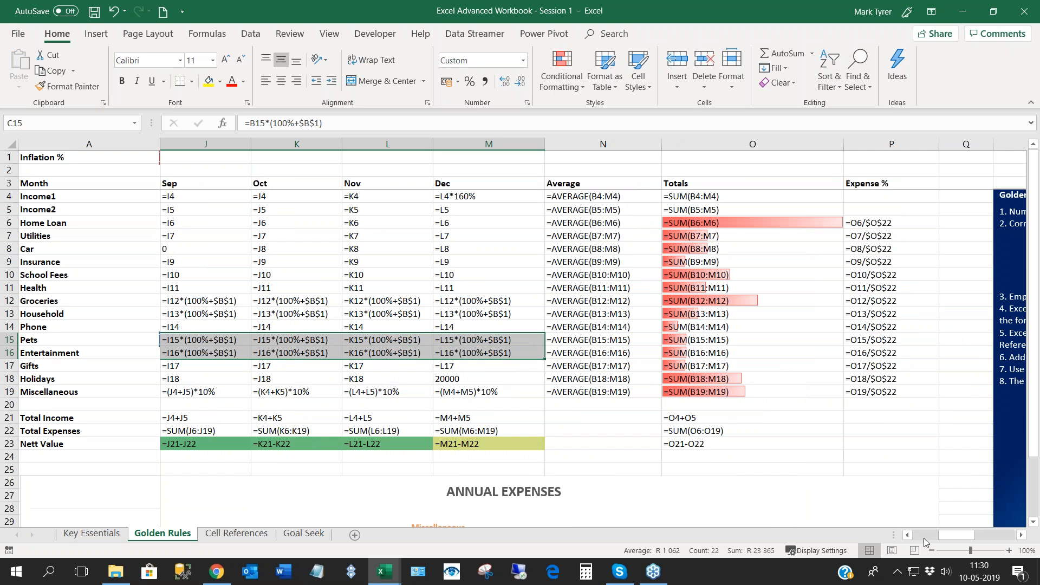
click(924, 538)
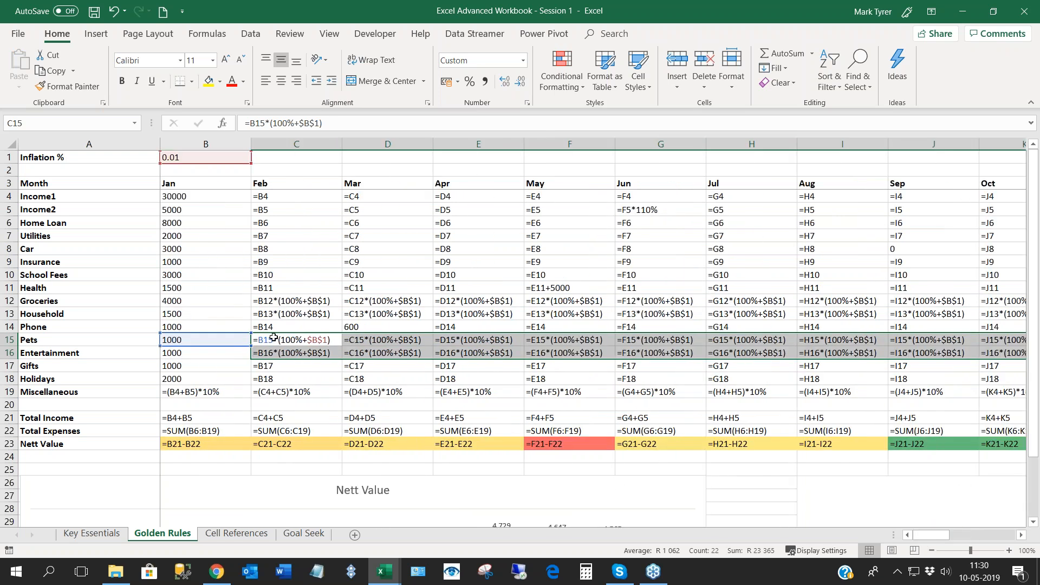
- Return the sheet to showing values instead of formulas and select the inflation rate in B1
click(197, 160)
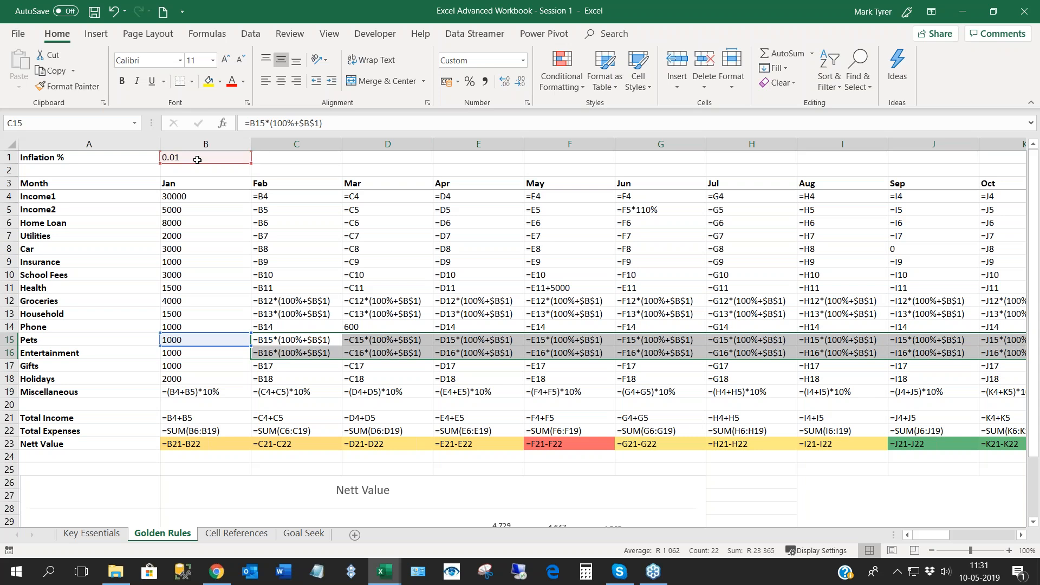
key(ctrl+grave)
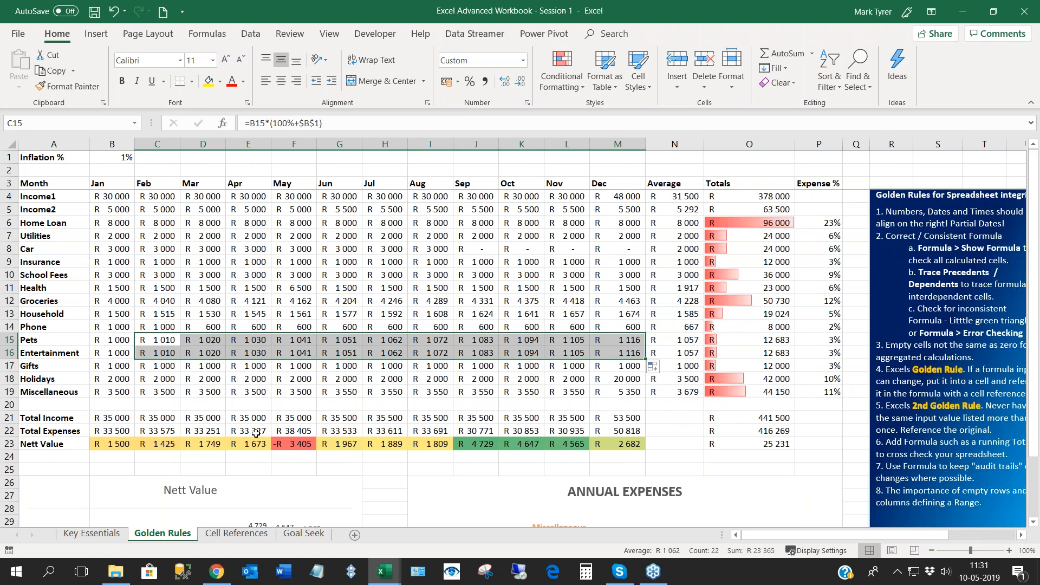
click(112, 158)
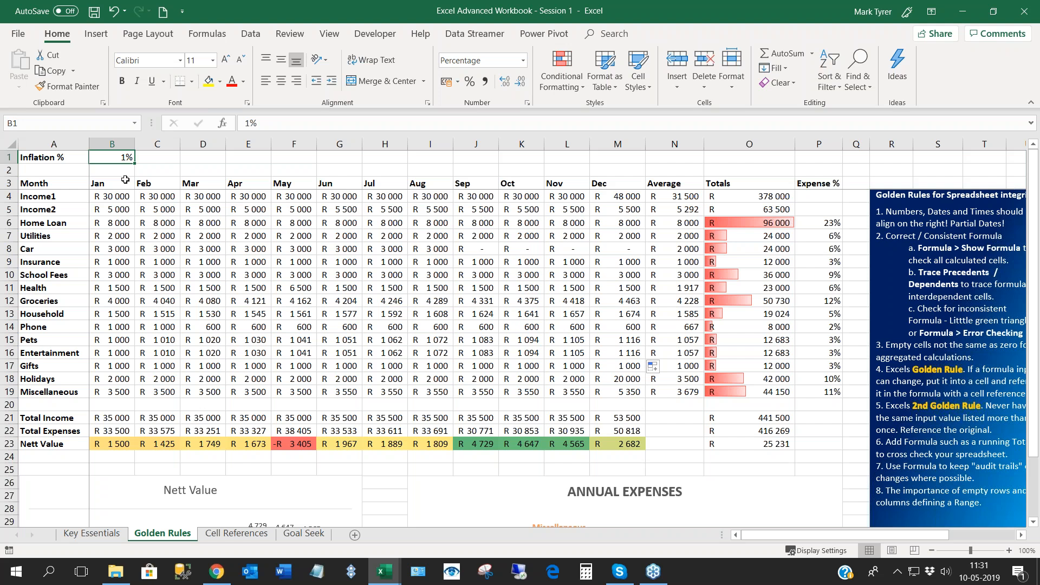
- Set the inflation rate in B1 to 2% and highlight the Groceries and Household rows to review the effect
text(1)
text(2)
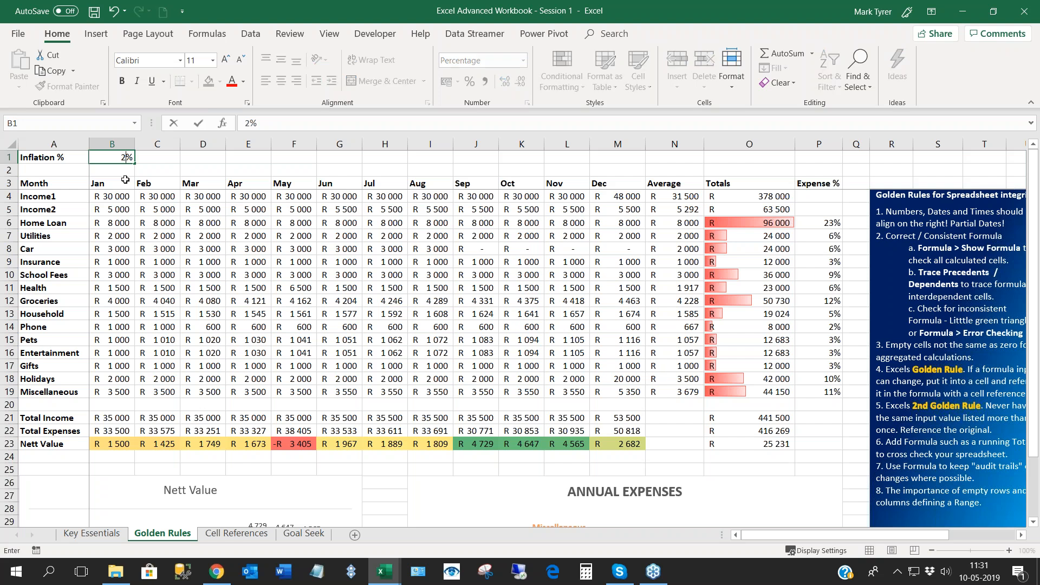
key(Return)
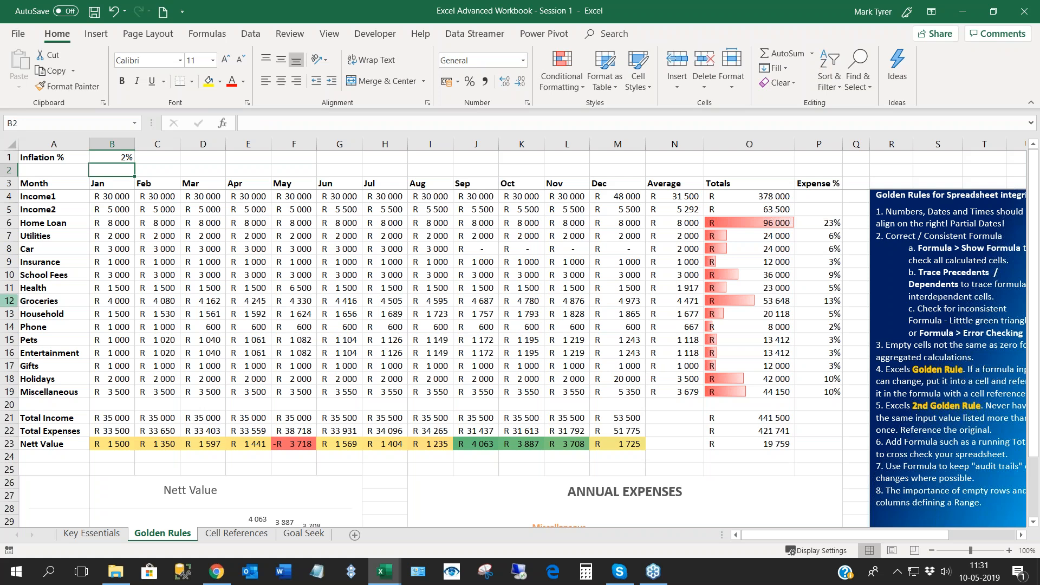
drag(9, 302, 10, 313)
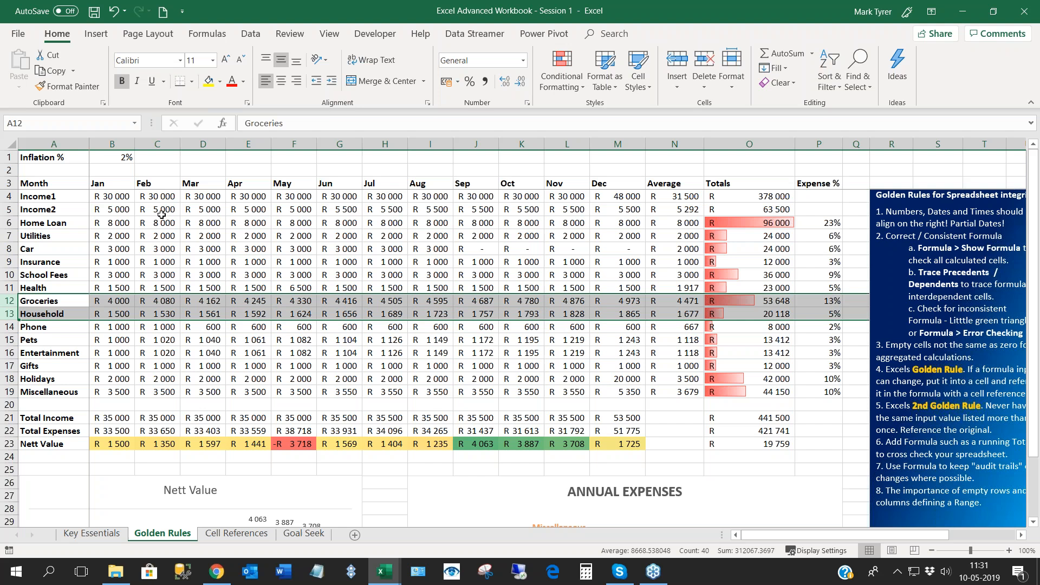
click(161, 214)
- Insert a new row above the Inflation % row at the top of the sheet
click(8, 157)
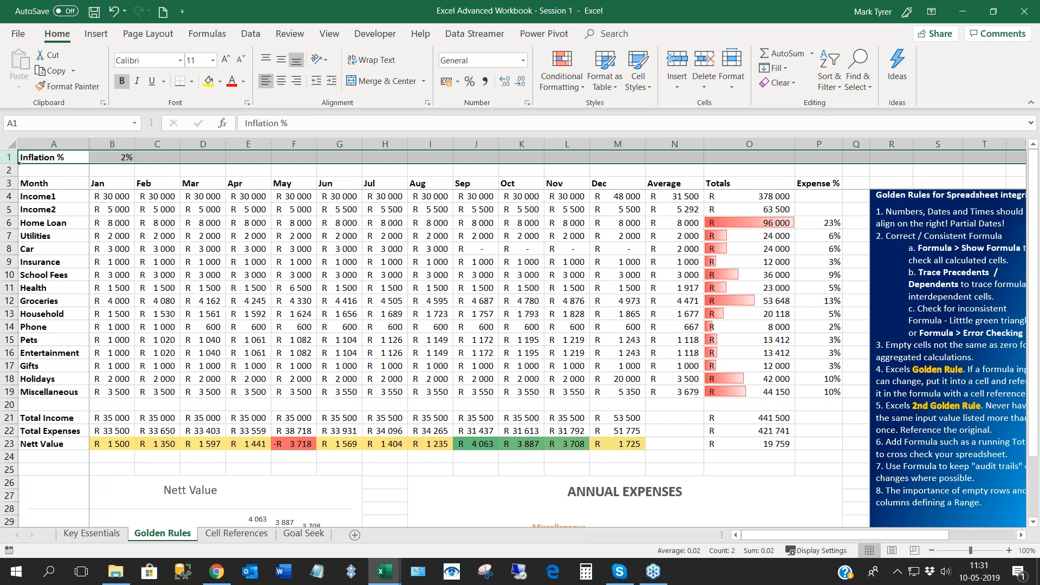
right_click(9, 157)
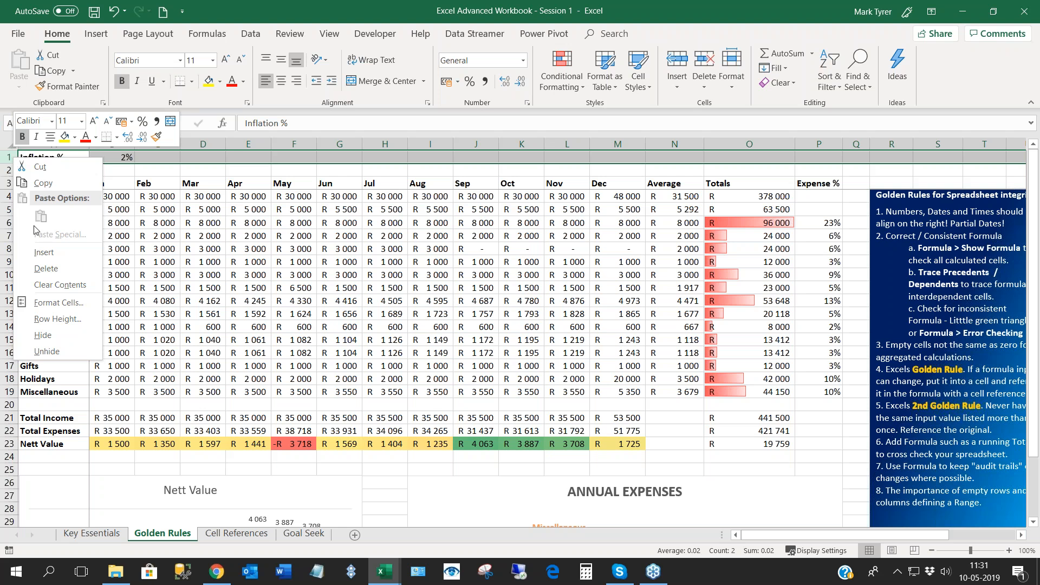
click(41, 253)
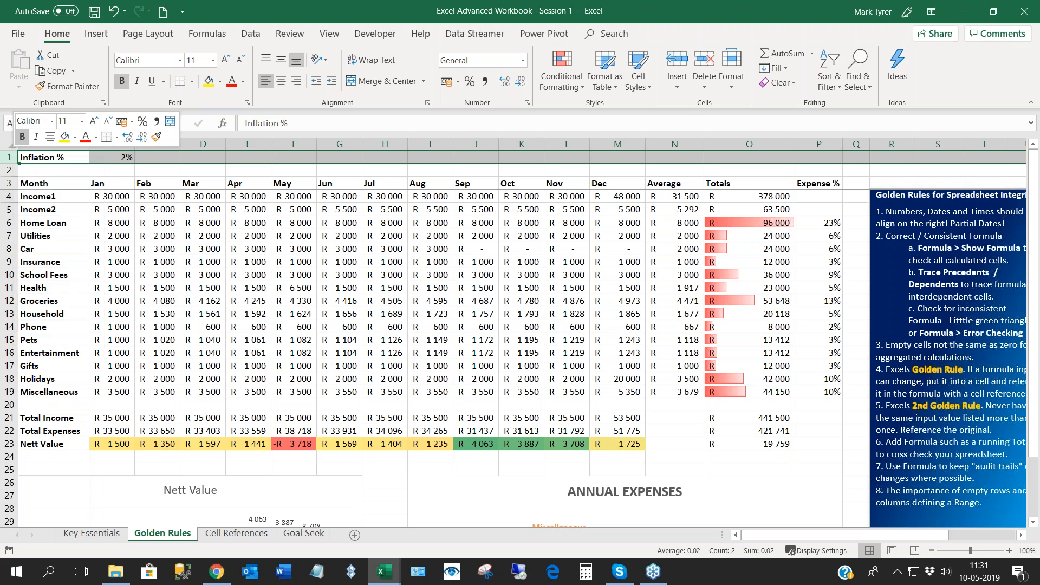
- Label A1 as Annual Inflation and enter 15% in B1
text(A)
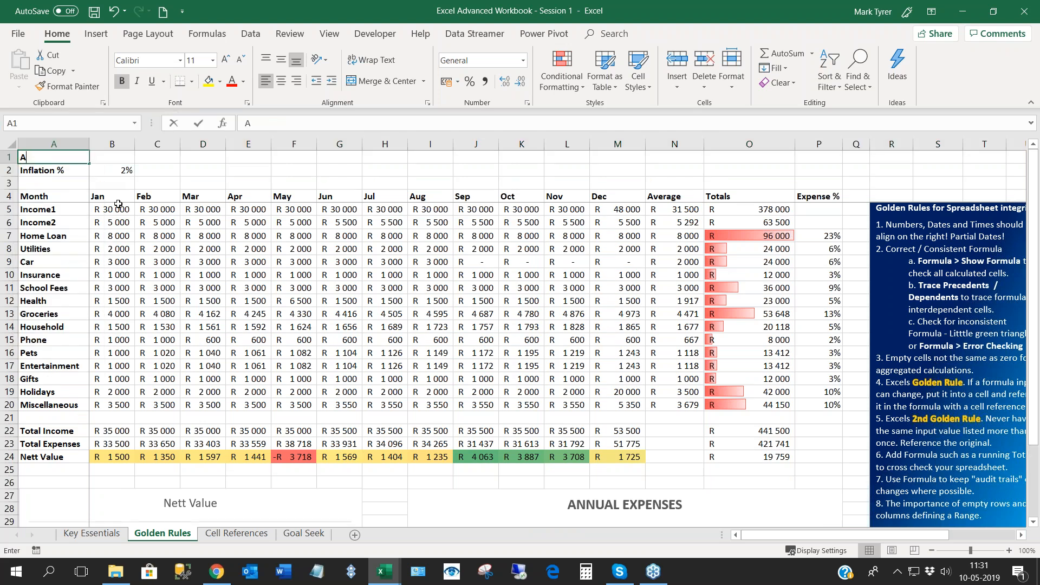
text(nnual IN)
key(BackSpace)
text(n)
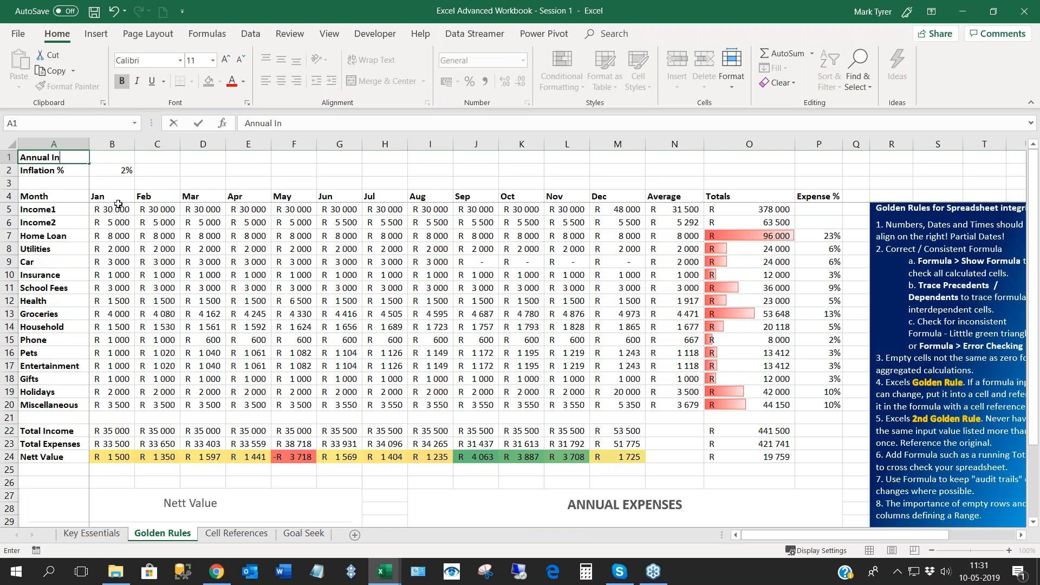
text(lfation)
key(BackSpace)
key(BackSpace)
key(BackSpace)
key(BackSpace)
key(BackSpace)
key(BackSpace)
key(BackSpace)
text(flation)
key(Tab)
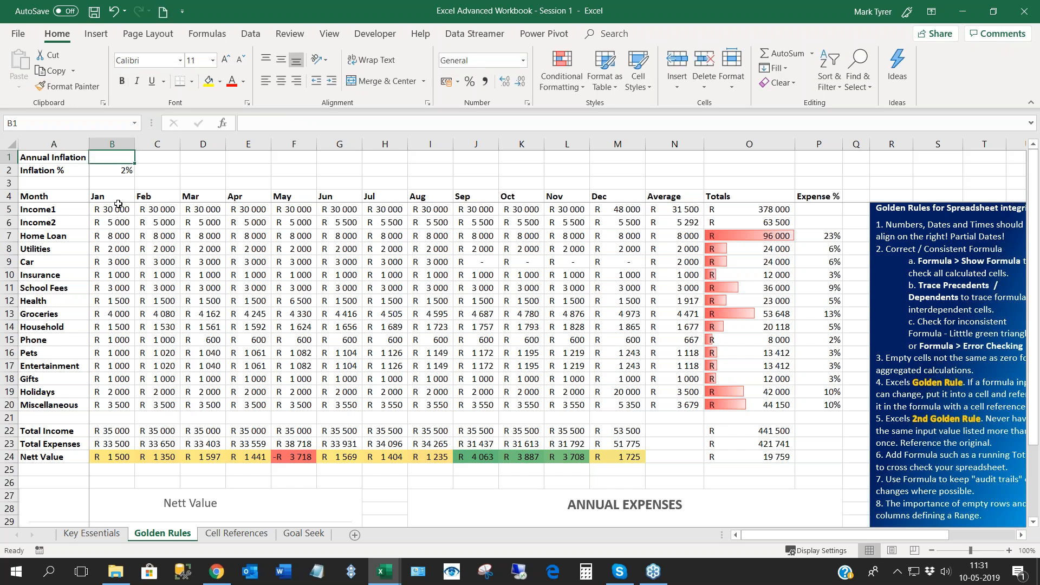
text(15%)
key(Return)
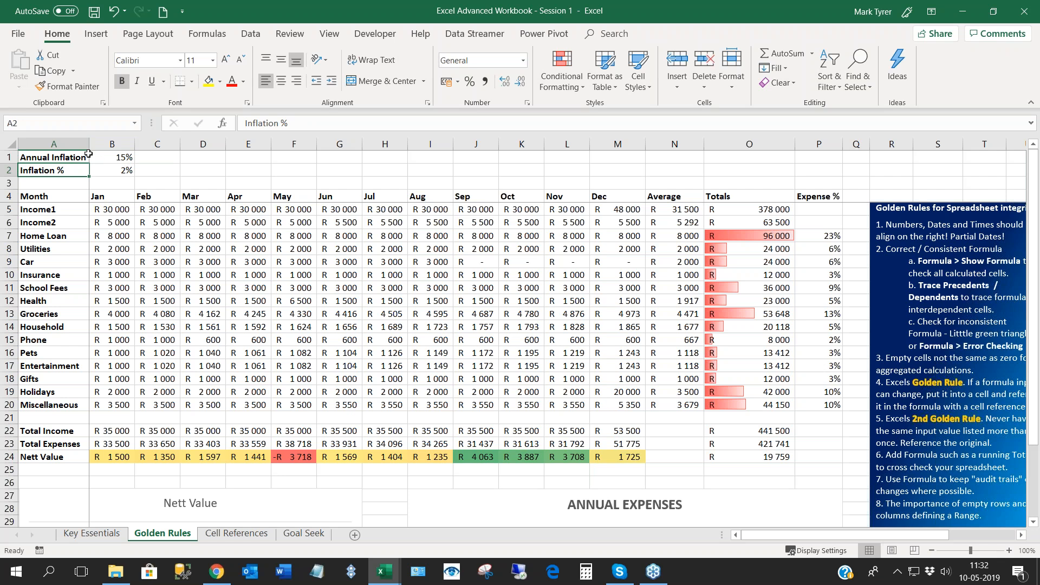
- Replace the inflation rate in B2 with the formula =B1/12 and show it with one decimal place
click(120, 158)
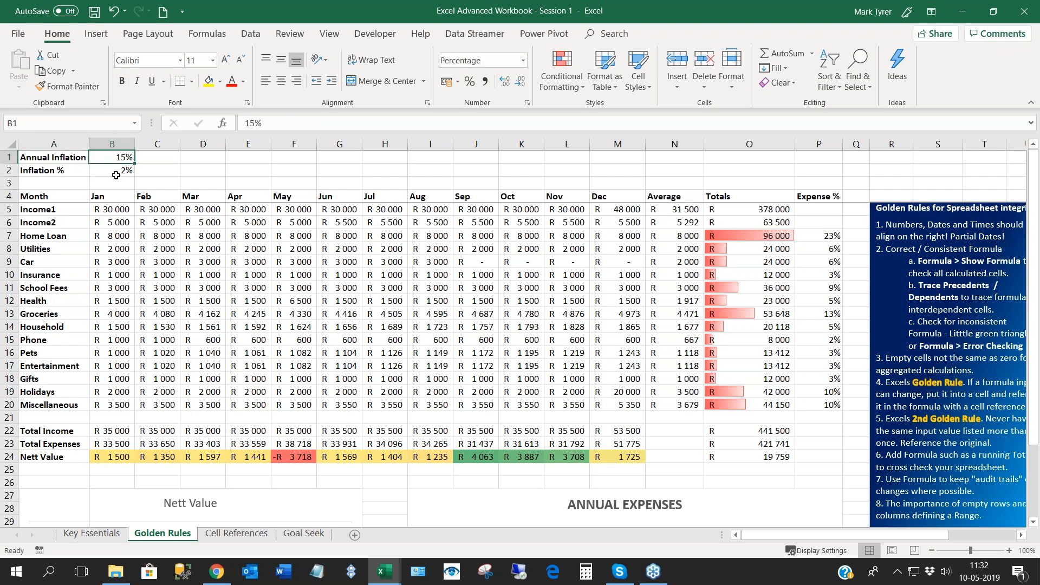
click(125, 170)
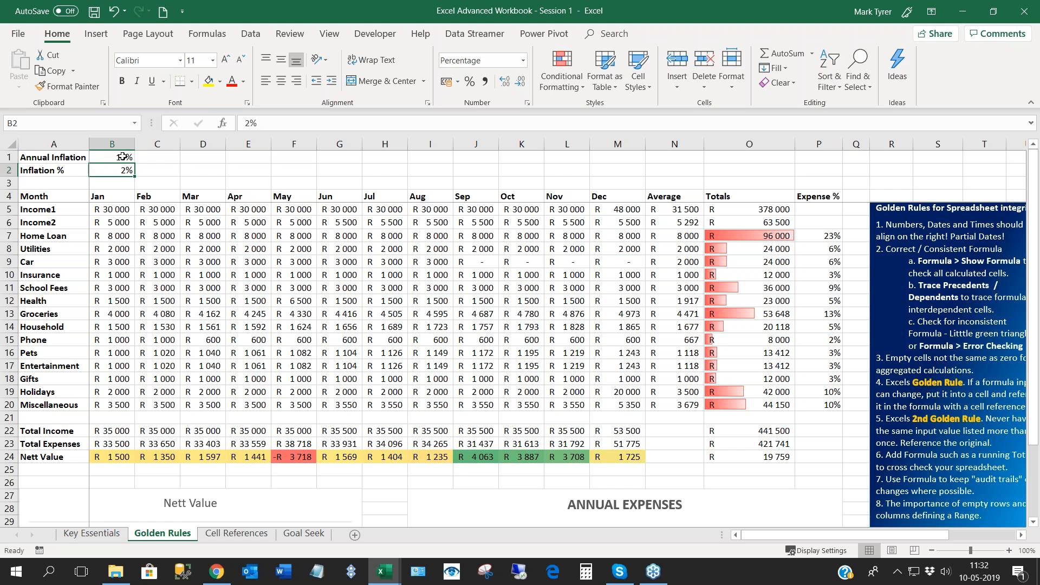
text(=)
click(120, 158)
text(/12)
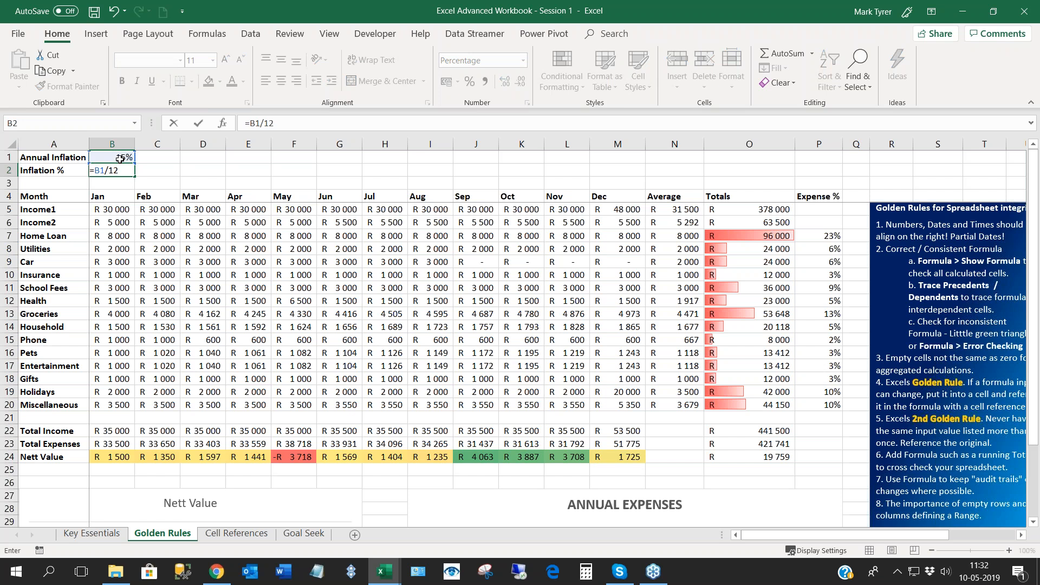
key(ctrl+Return)
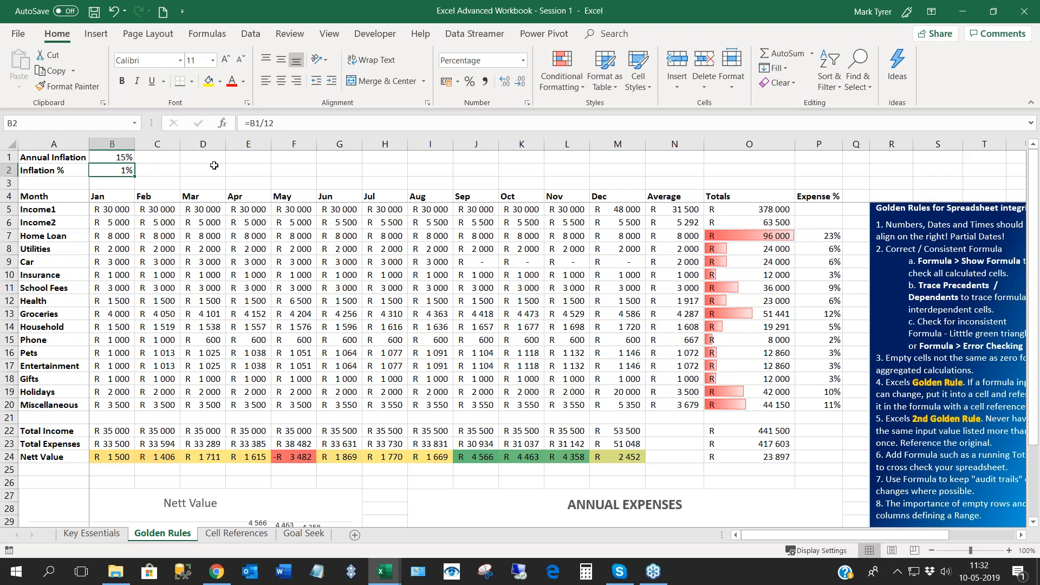
click(506, 84)
- Check the February Household formula and the annual inflation input, and read the golden rules beside the budget
click(178, 332)
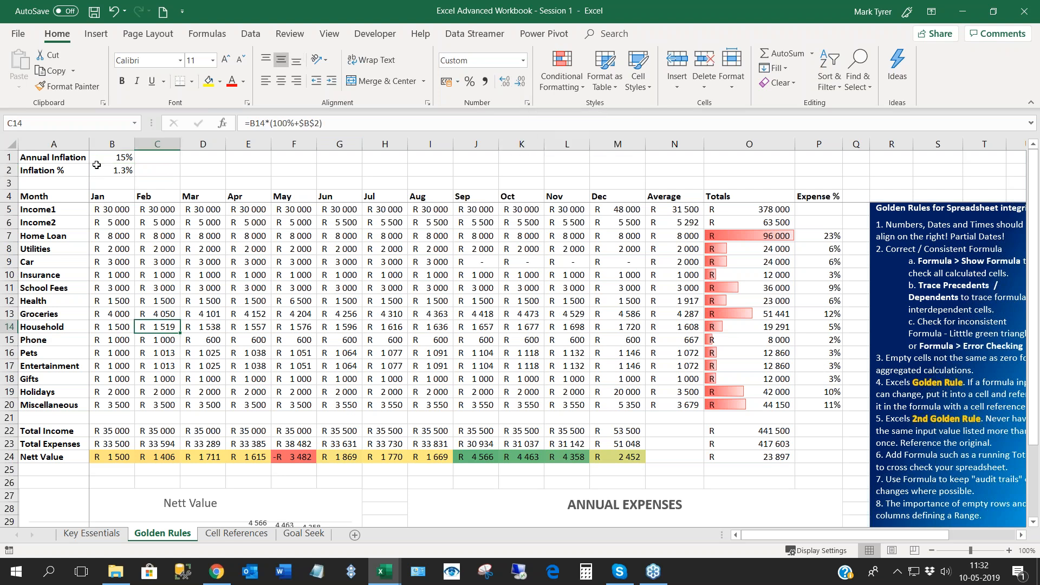
click(115, 159)
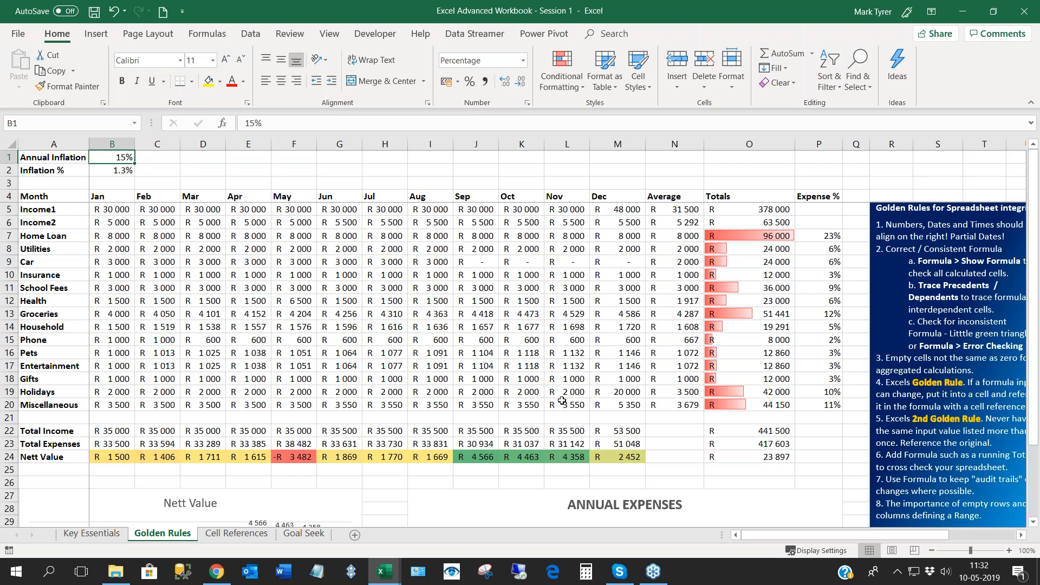
drag(792, 535, 799, 535)
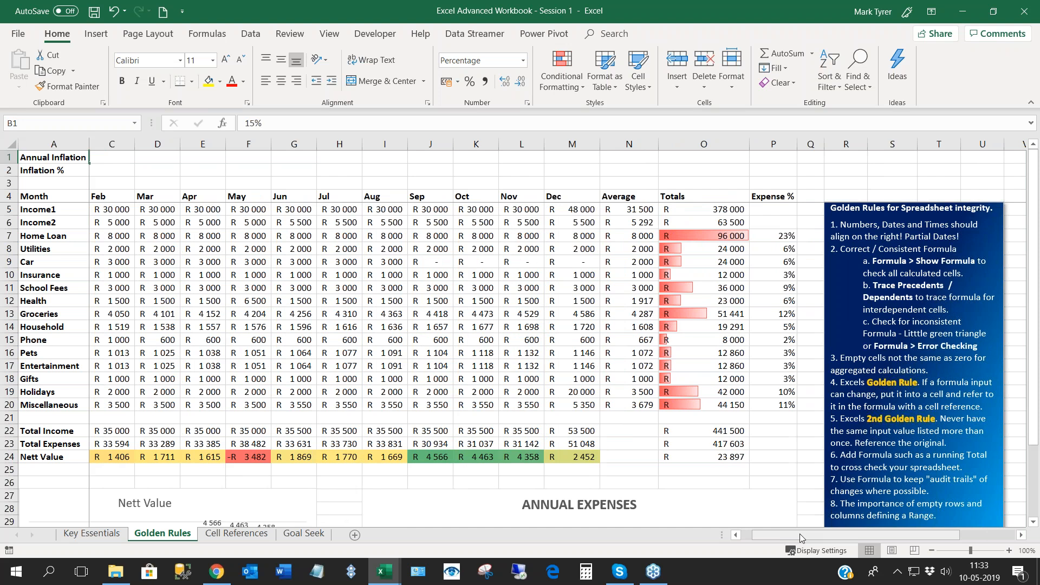
click(743, 537)
click(174, 263)
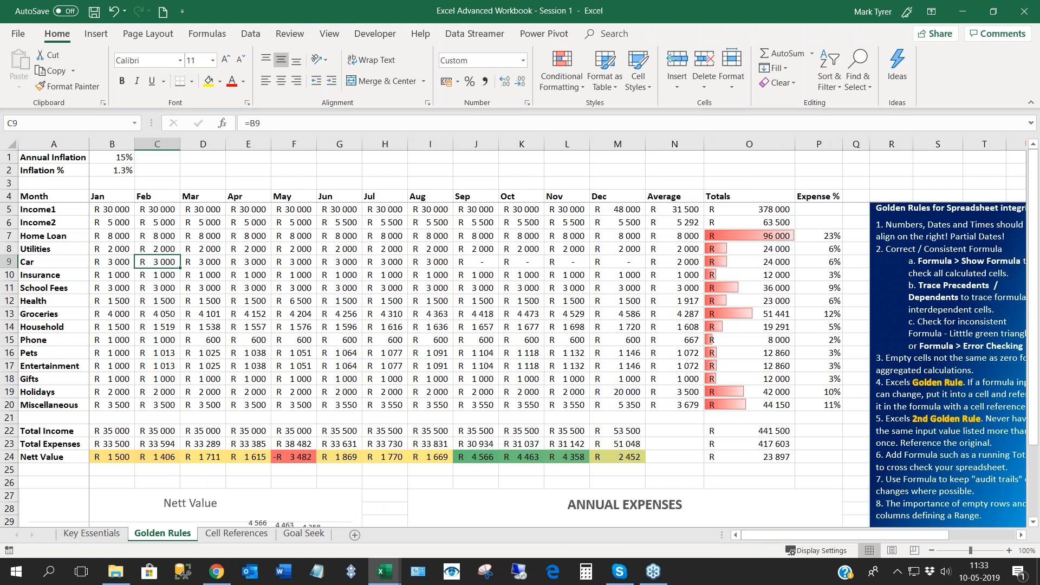
- Examine the Income1 cells in row 5 from January to November to see how each month references the previous one
double_click(158, 210)
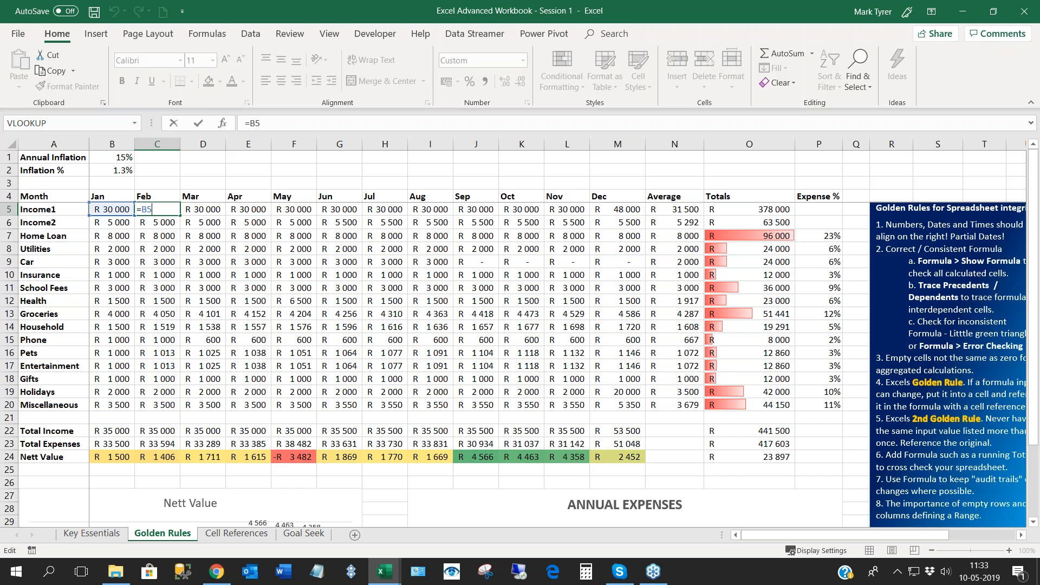
key(Return)
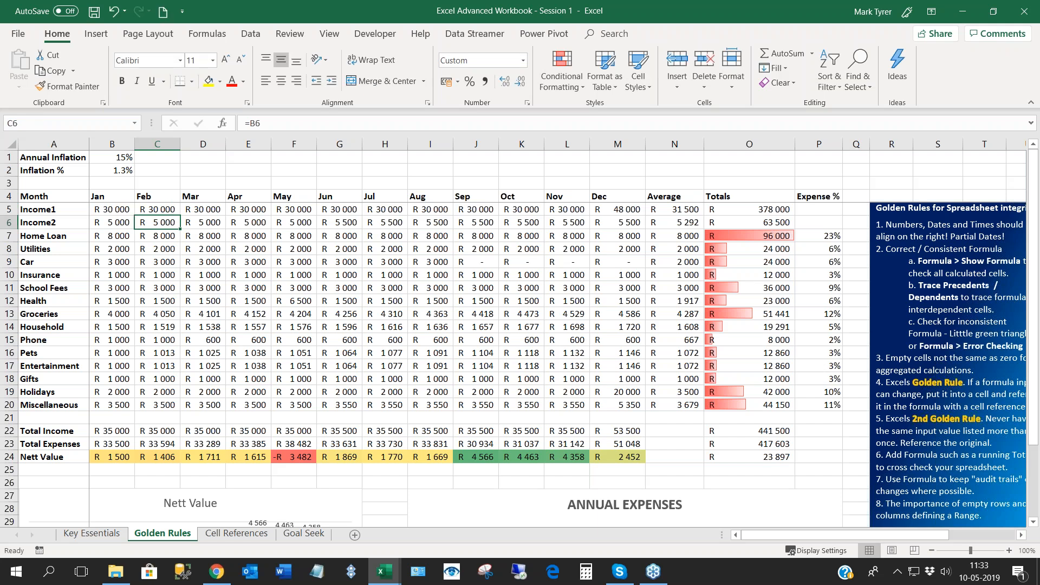
click(116, 212)
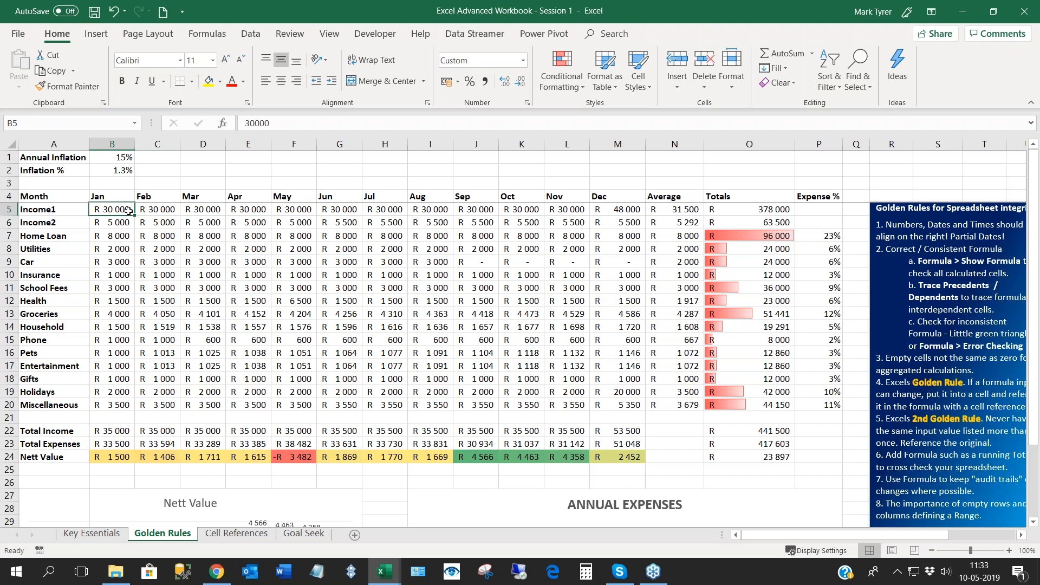
drag(116, 212, 583, 210)
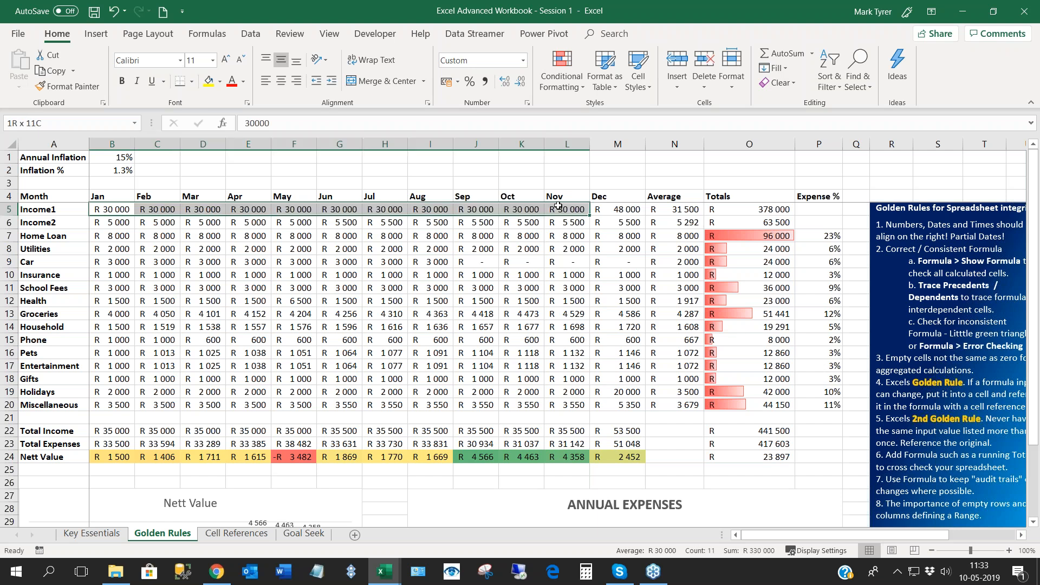
click(130, 210)
click(149, 209)
click(202, 209)
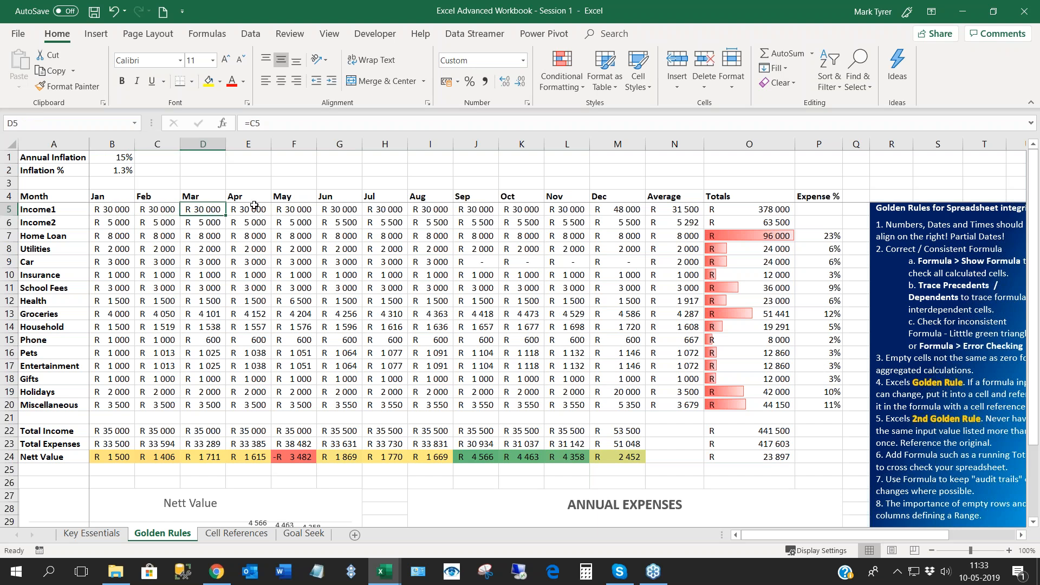
click(254, 206)
click(107, 209)
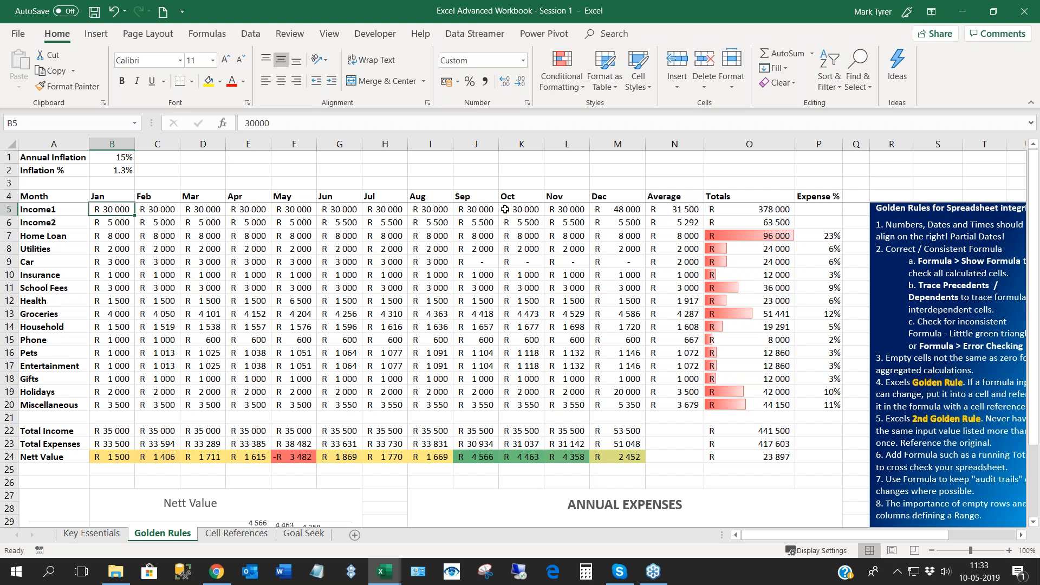
click(570, 209)
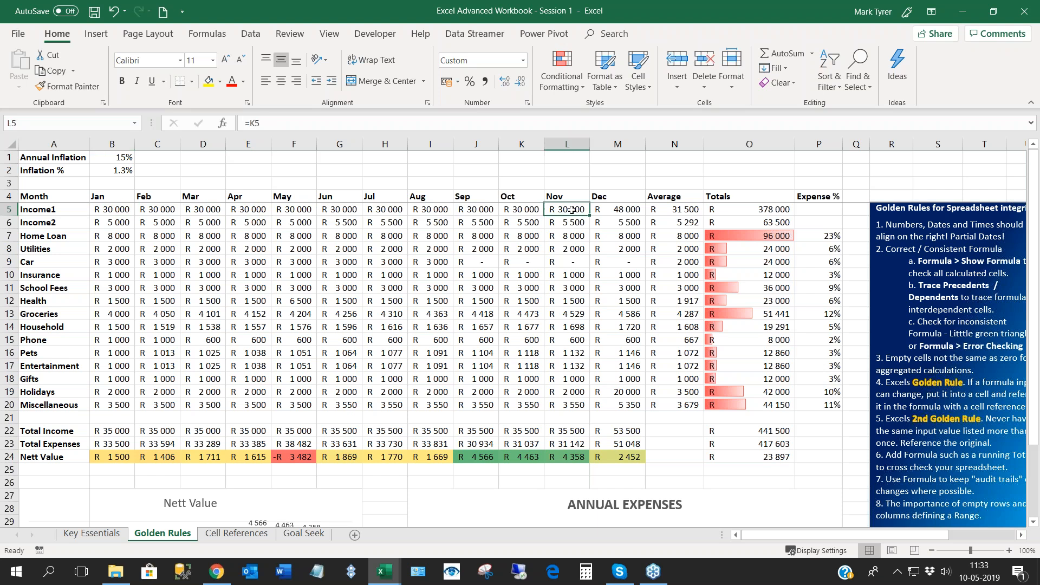
click(122, 211)
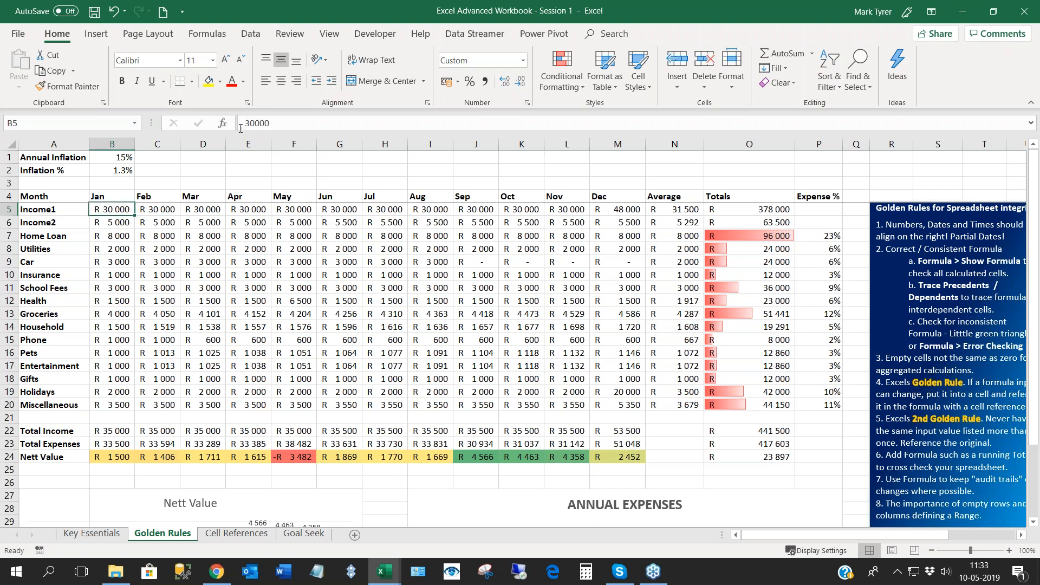
- Try 33000 as the January Income1 value in B5 and undo the change
click(252, 123)
key(Delete)
text(3)
key(ctrl+Return)
key(Down)
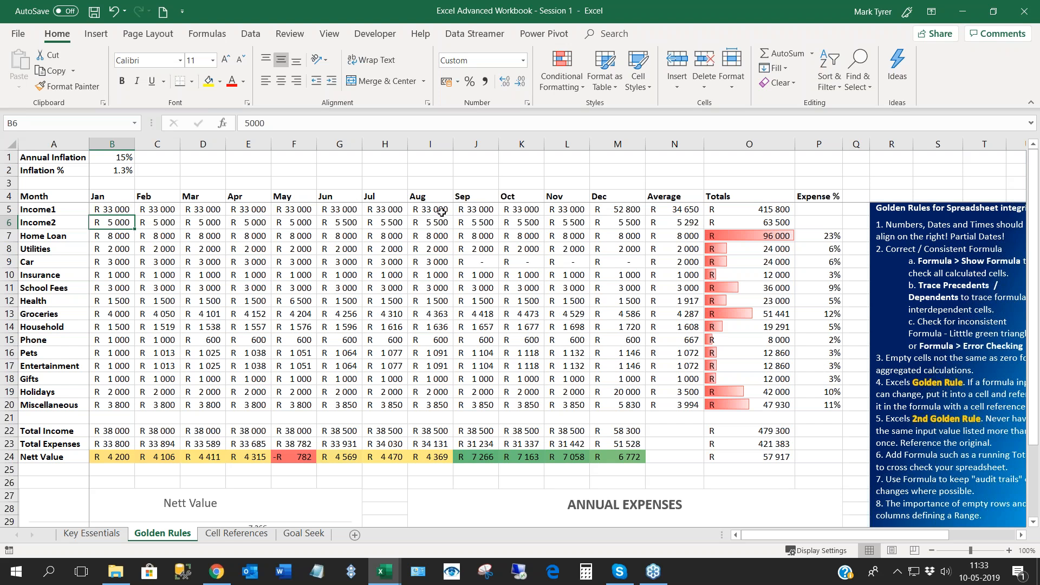
click(116, 209)
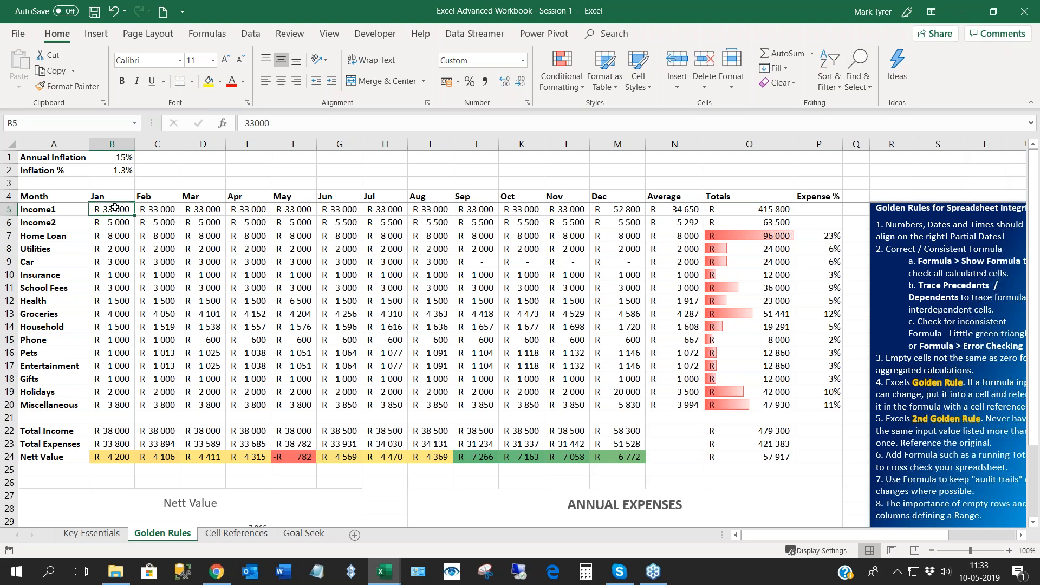
click(158, 222)
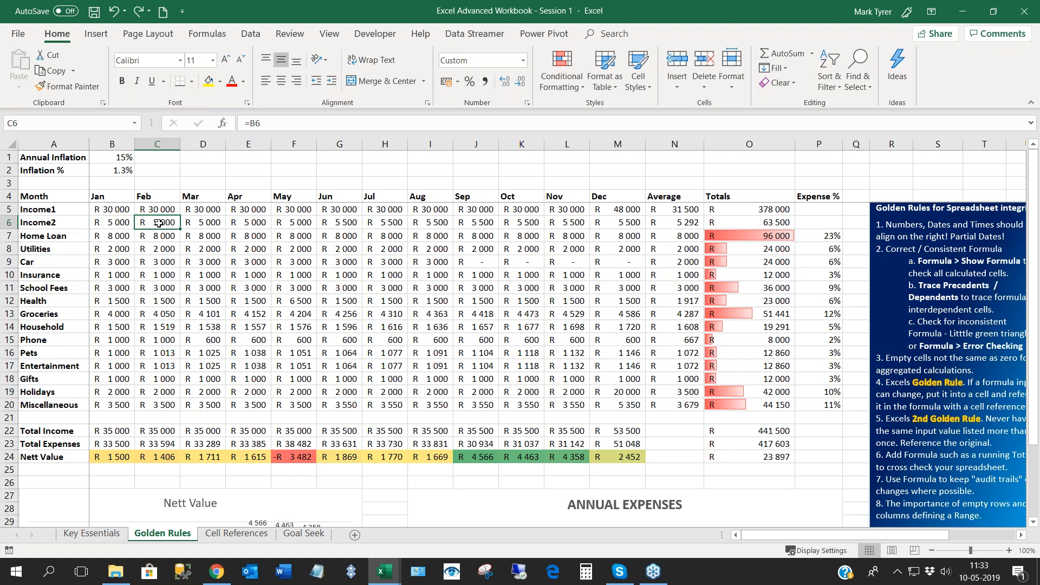
- Follow the Income1 references in row 5 from January through April and back to February
click(109, 210)
click(161, 209)
click(200, 210)
click(242, 209)
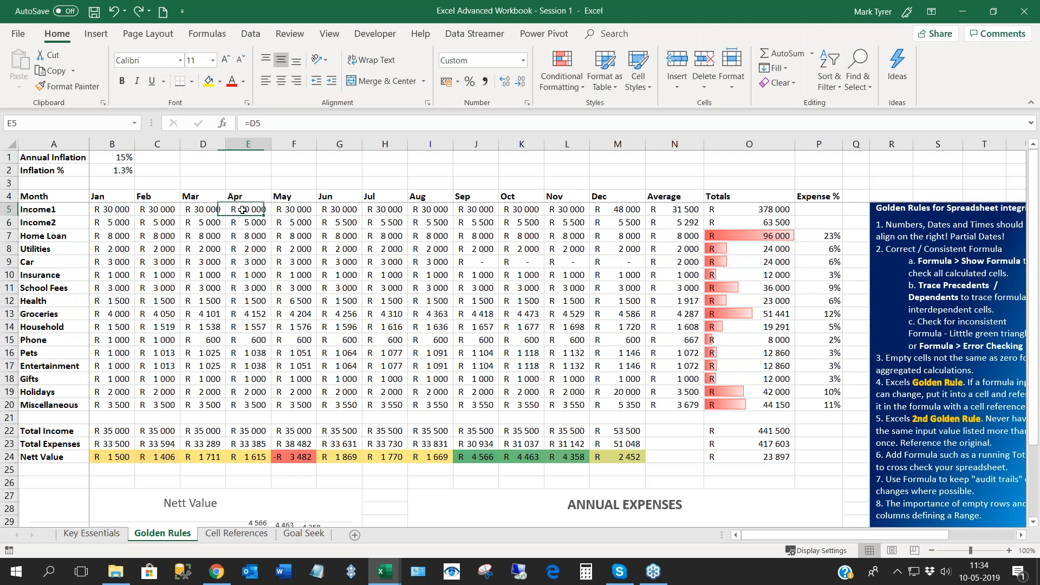
click(157, 209)
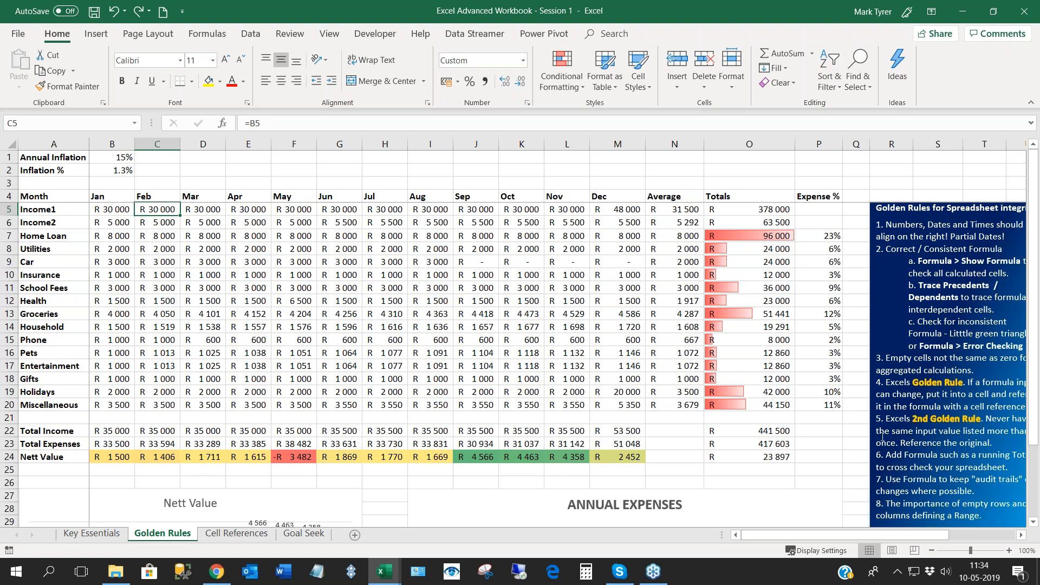
- Add the label Running Total in A25, directly below the Nett Value row
scroll(883, 436, down, 2)
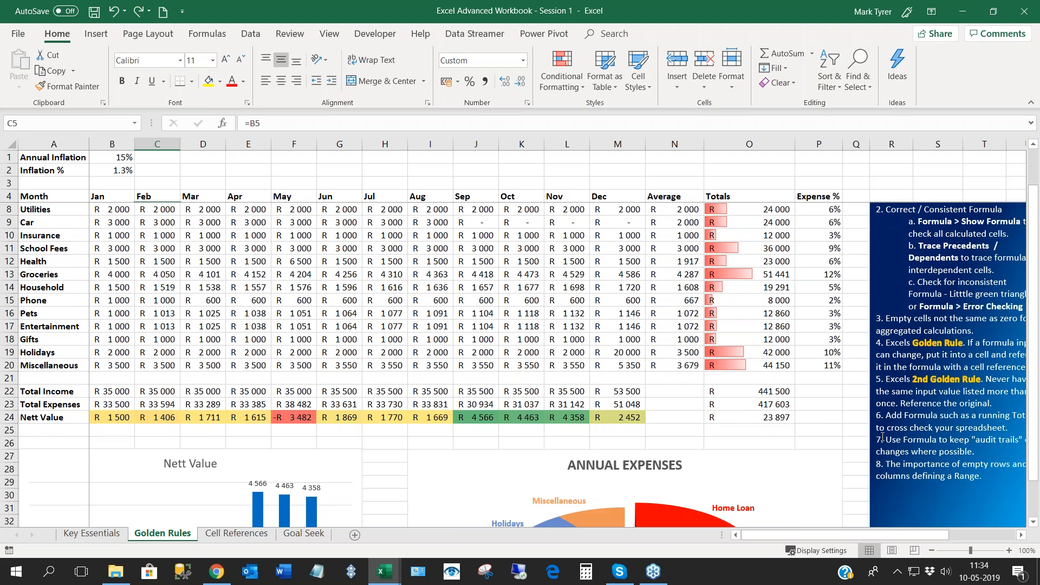
scroll(883, 437, down, 1)
mouse_move(856, 535)
mouse_down()
mouse_move(873, 536)
mouse_move(851, 534)
mouse_up()
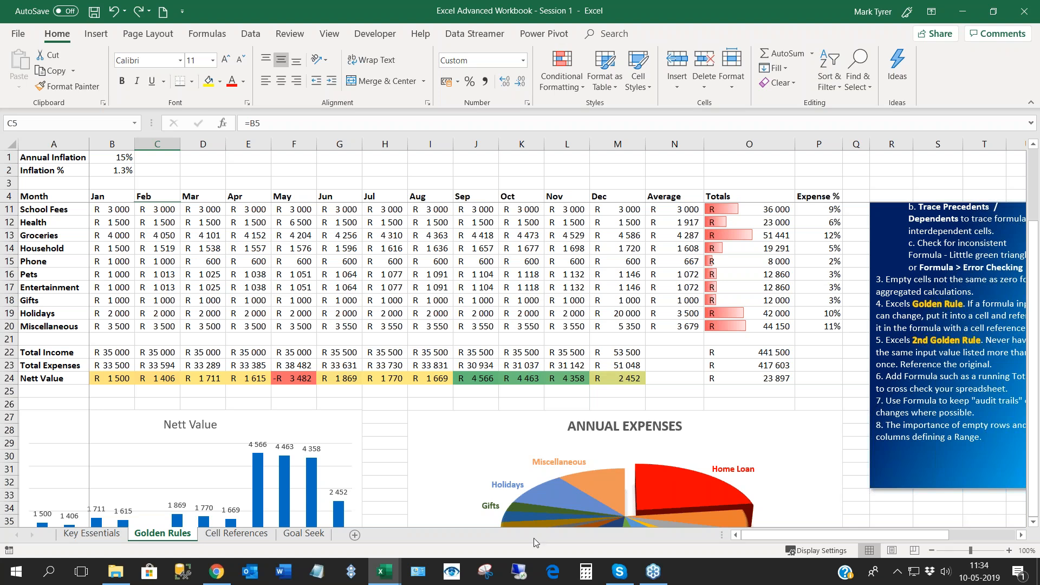
click(60, 390)
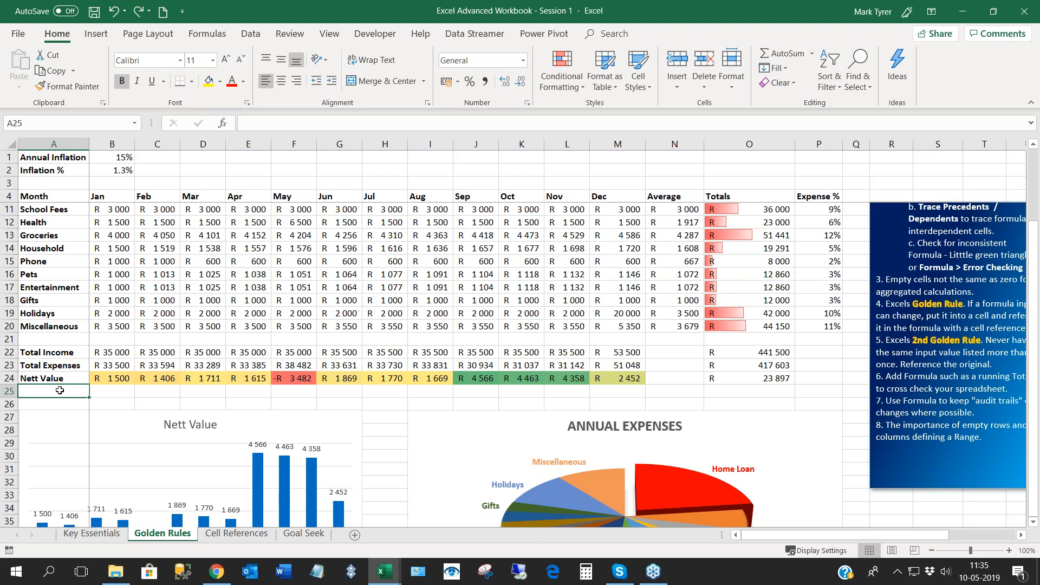
text(Running )
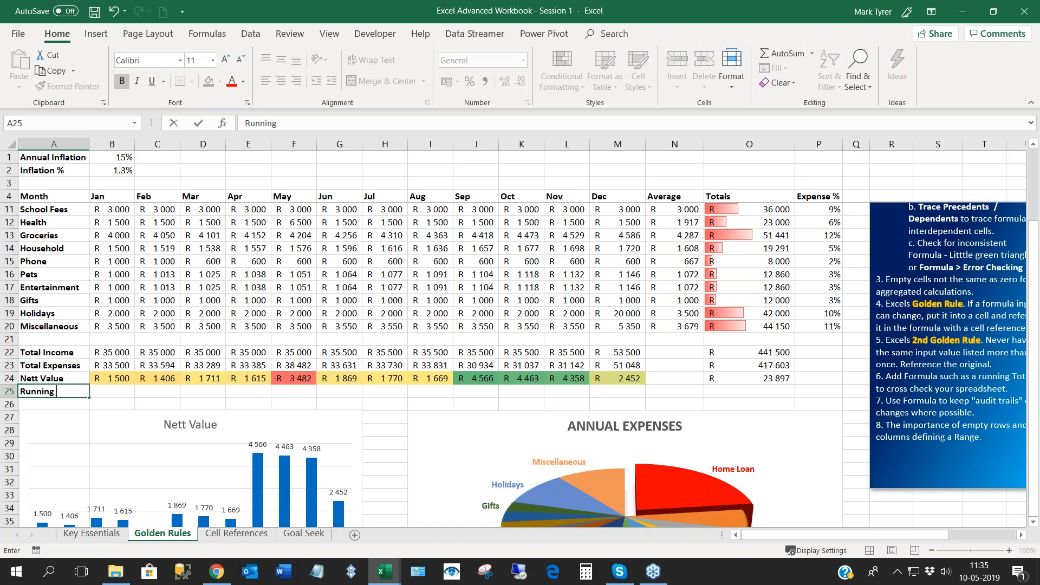
text(Total)
key(ctrl+Return)
- Start the January running total in B25 with the formula =B24
click(112, 391)
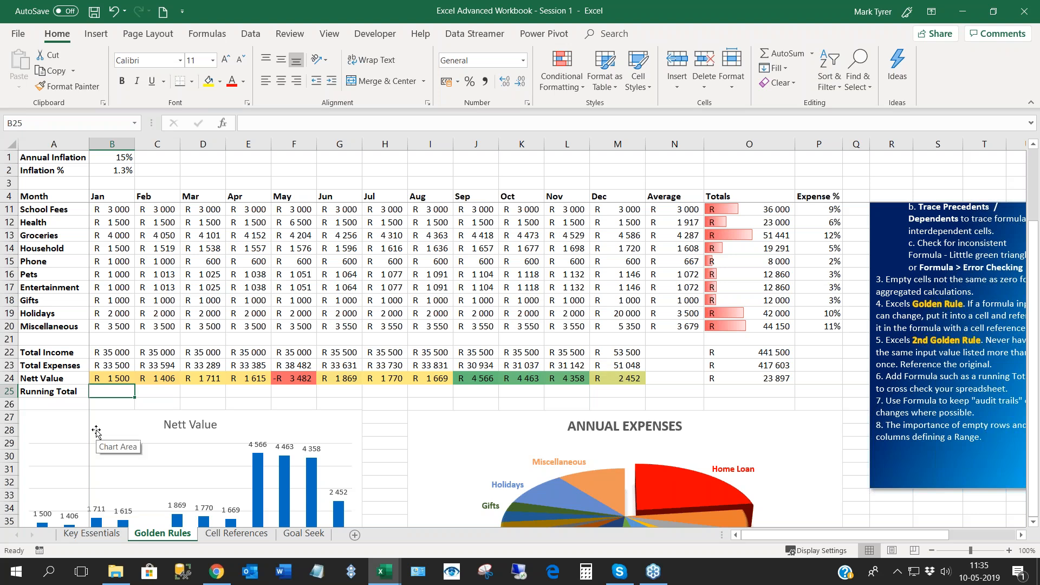
text(=)
click(115, 377)
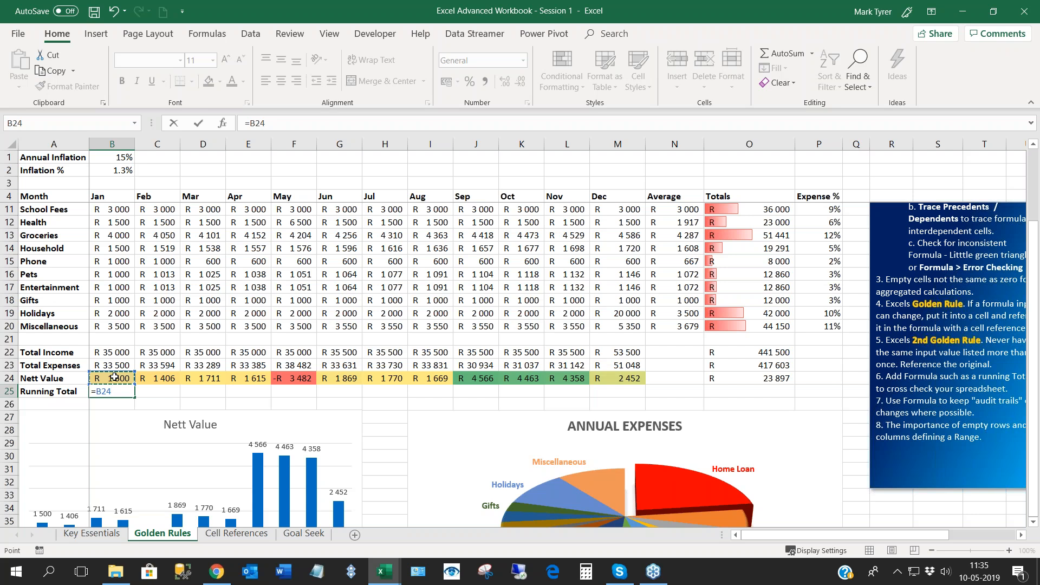
key(Tab)
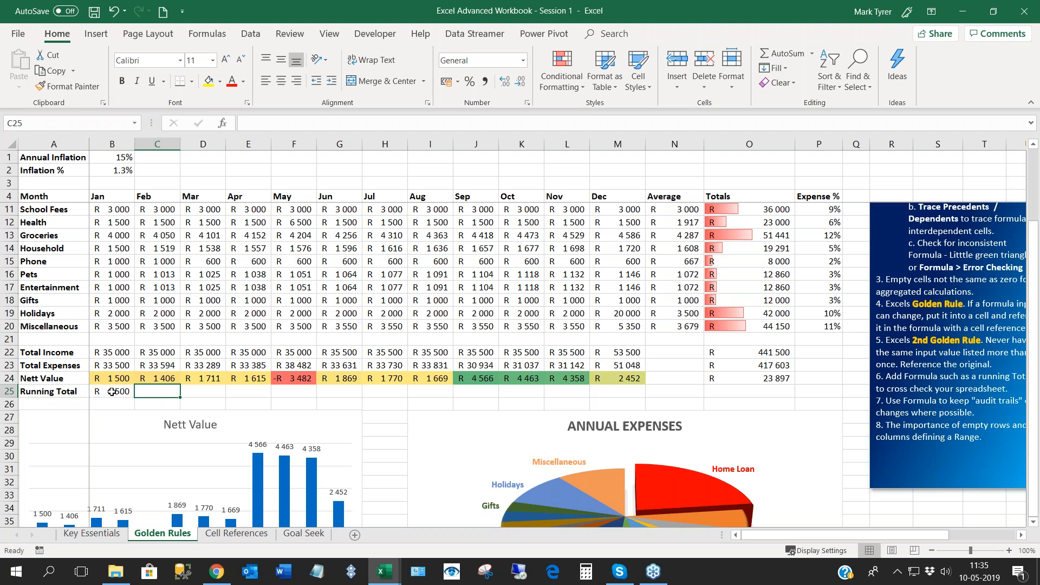
- Enter =B25+C24 as the February running total in C25 and fill it across to December in M25
text(=)
click(114, 392)
text(+)
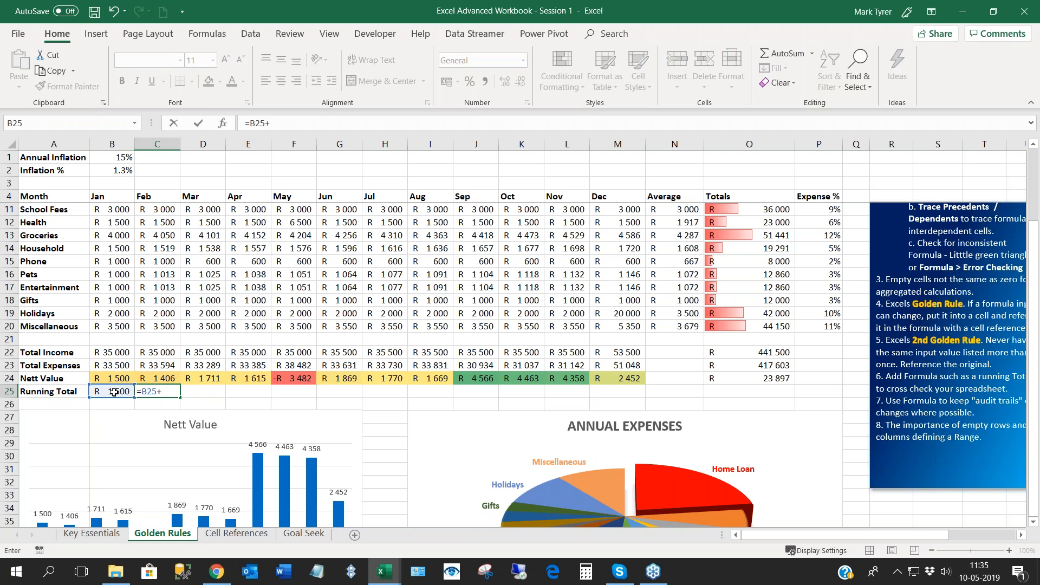
click(159, 380)
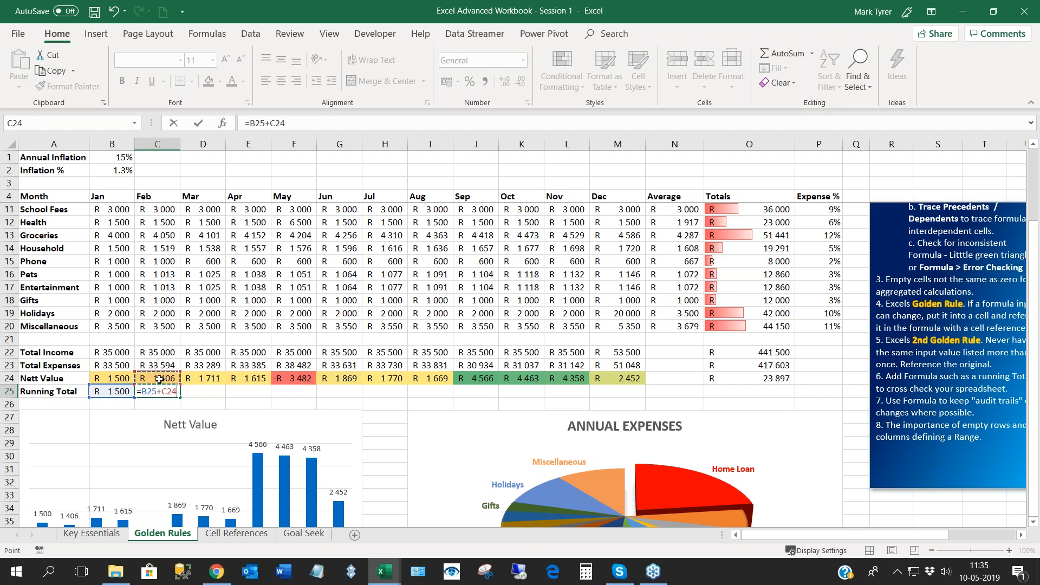
key(Return)
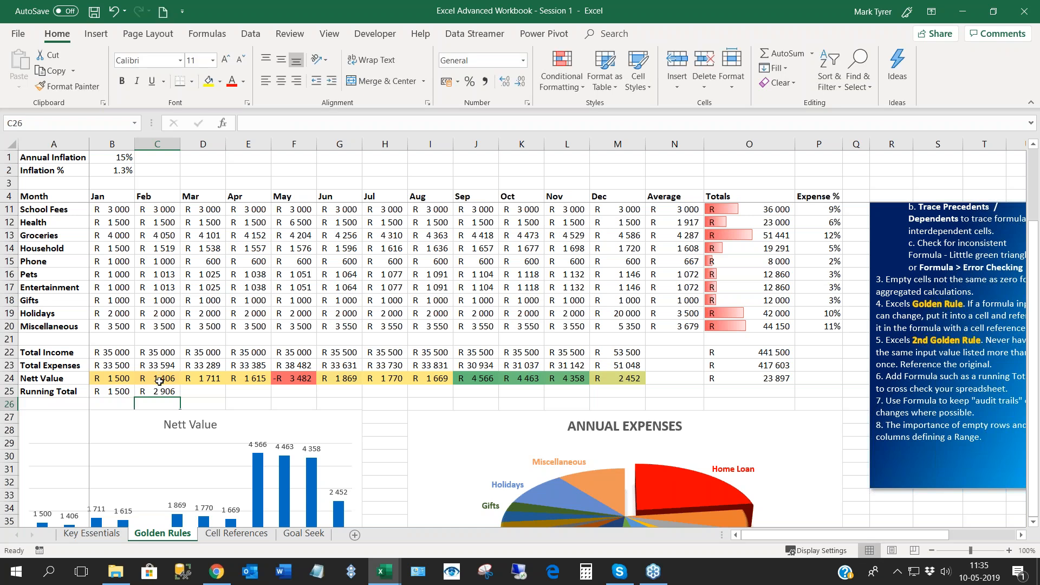
click(161, 387)
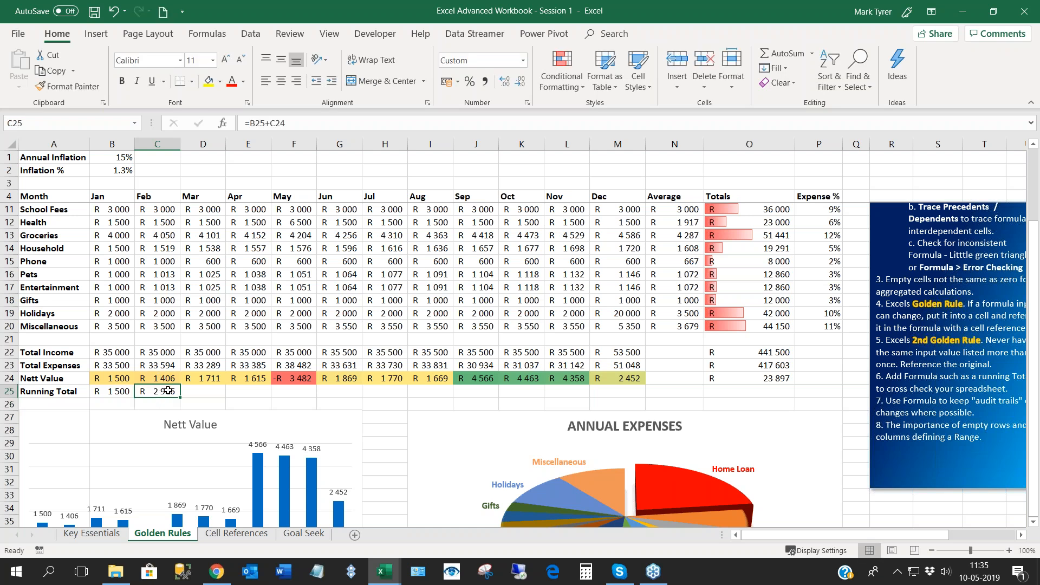
drag(180, 397, 621, 405)
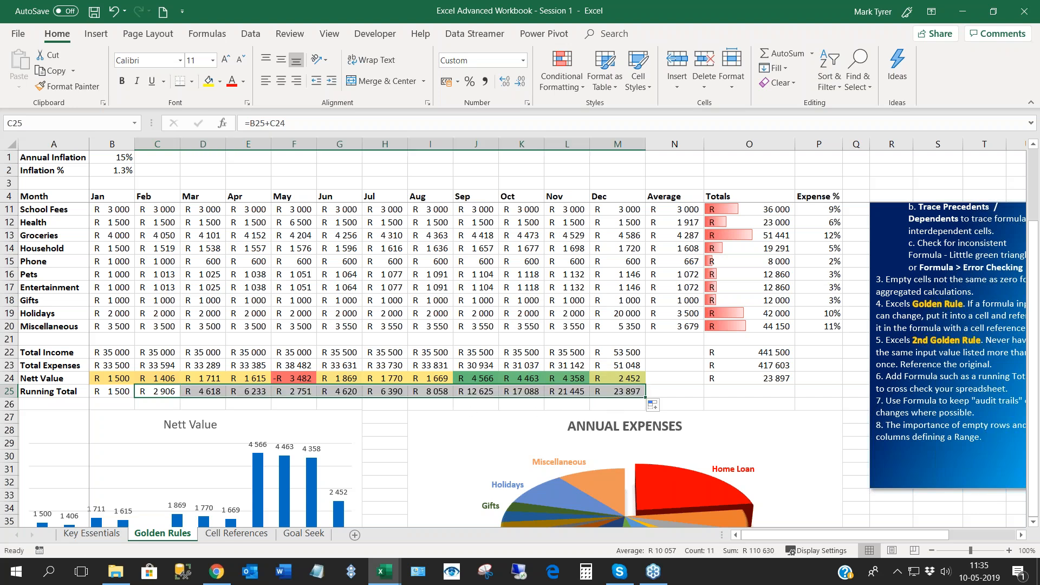
- Check the filled Running Total formulas in row 25 from February through May
click(162, 398)
click(215, 391)
click(254, 390)
key(Right)
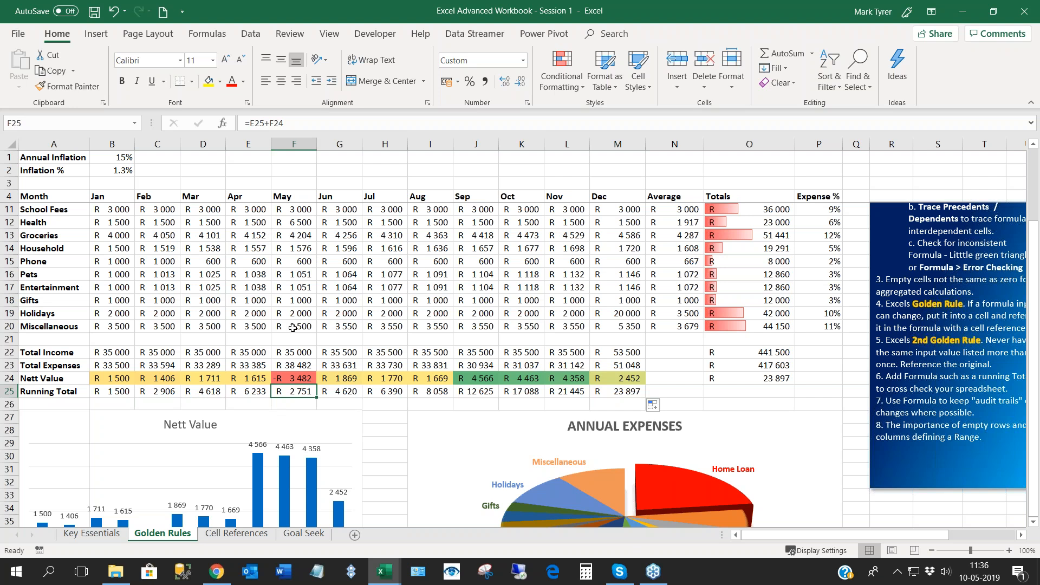
click(250, 393)
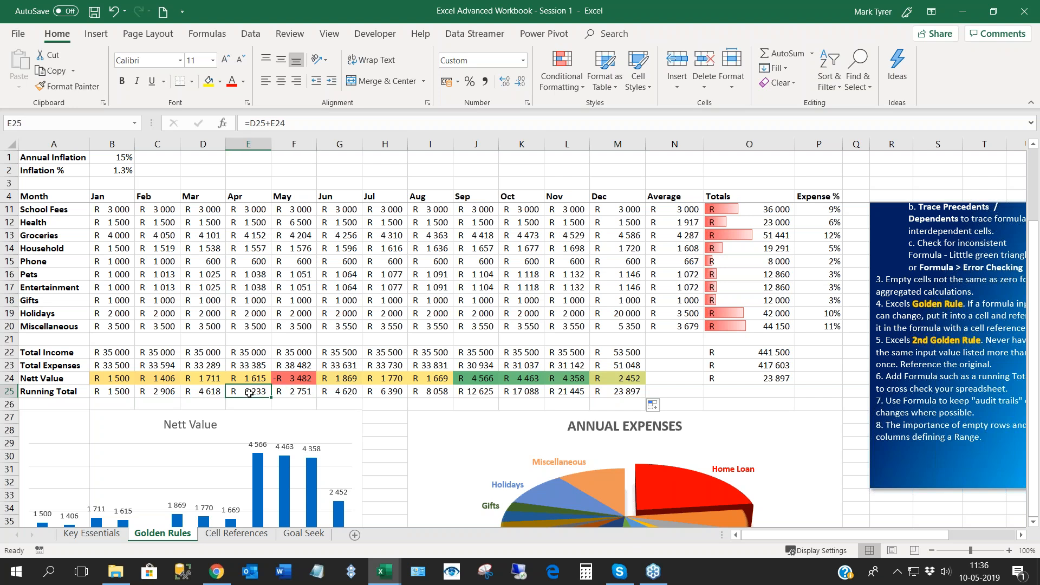
click(287, 396)
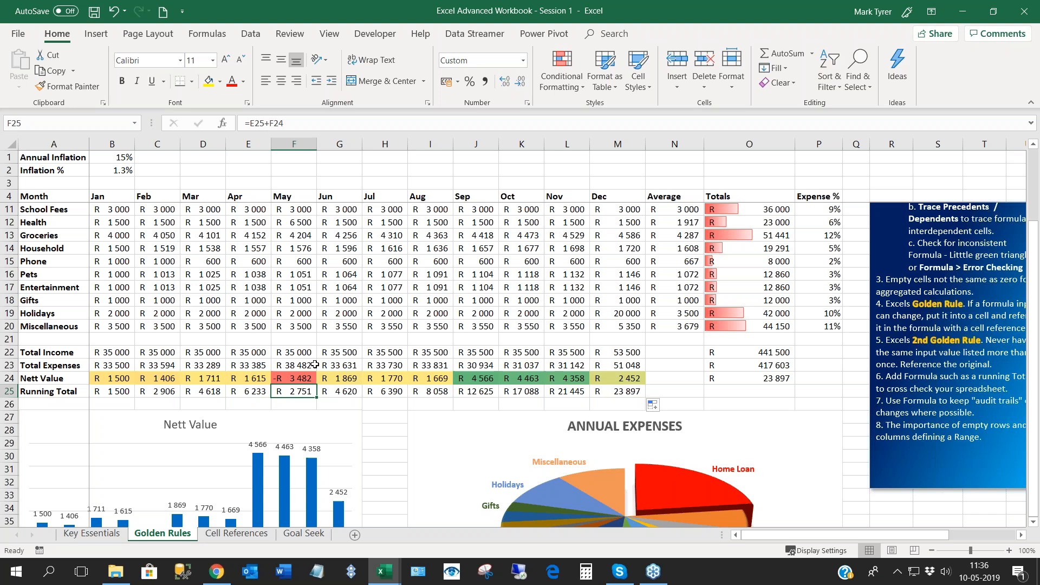
- Compare the December running total in M25 with the annual Nett Value total in O24
click(626, 394)
key(Right)
key(Right)
key(Up)
click(616, 394)
click(729, 379)
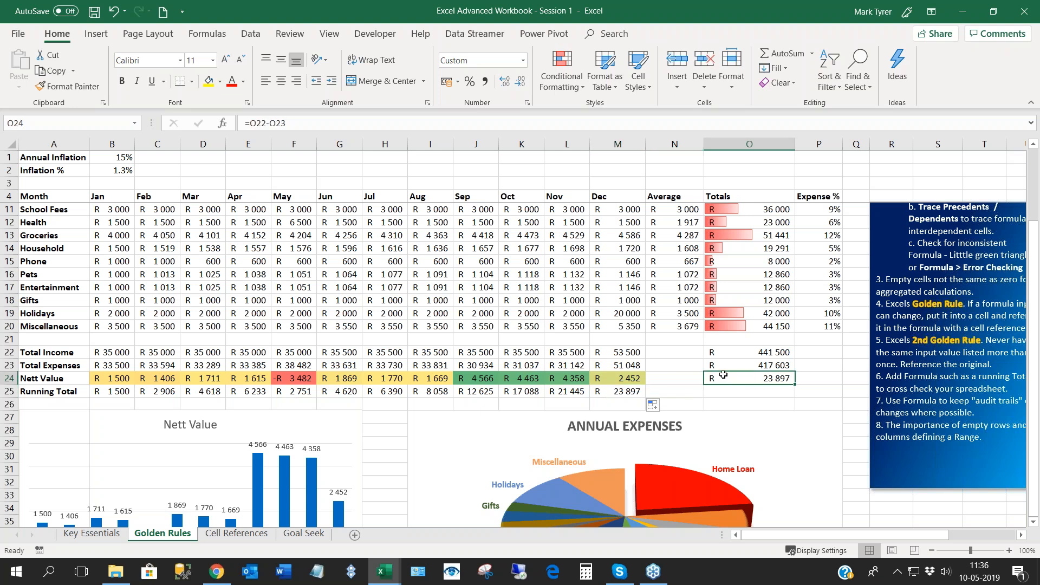
scroll(519, 364, up, 1)
scroll(621, 471, up, 2)
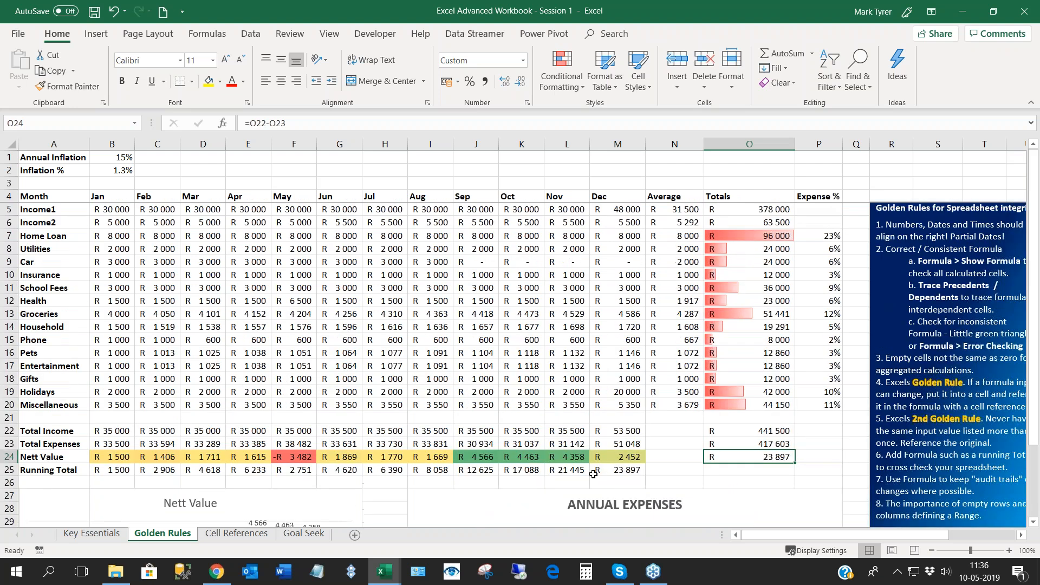
click(622, 471)
click(758, 457)
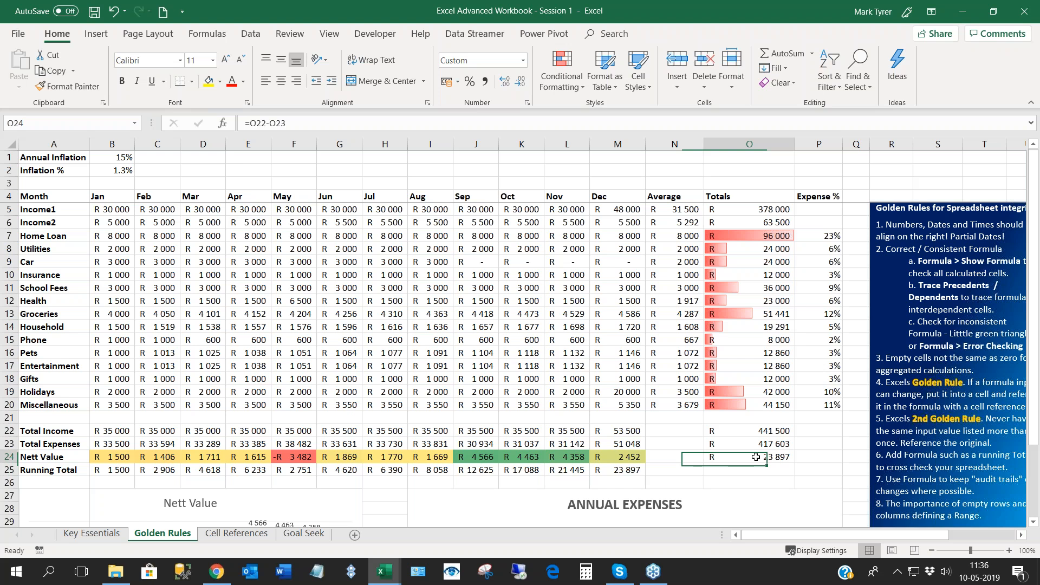
click(621, 471)
click(758, 458)
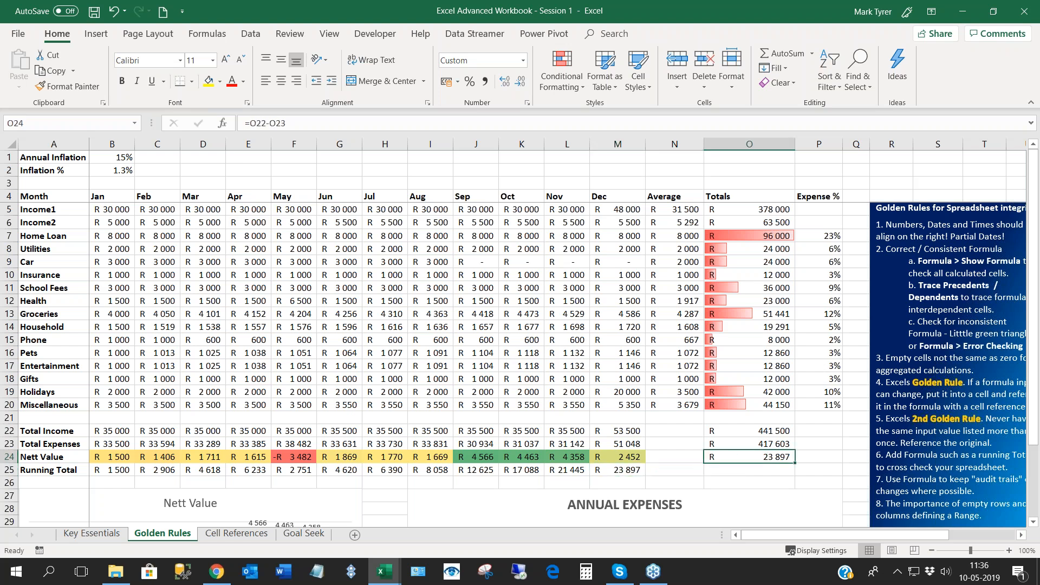
- Extend the Income1 total in O5 to include the Average column, making it =SUM(B5:N5)
click(675, 210)
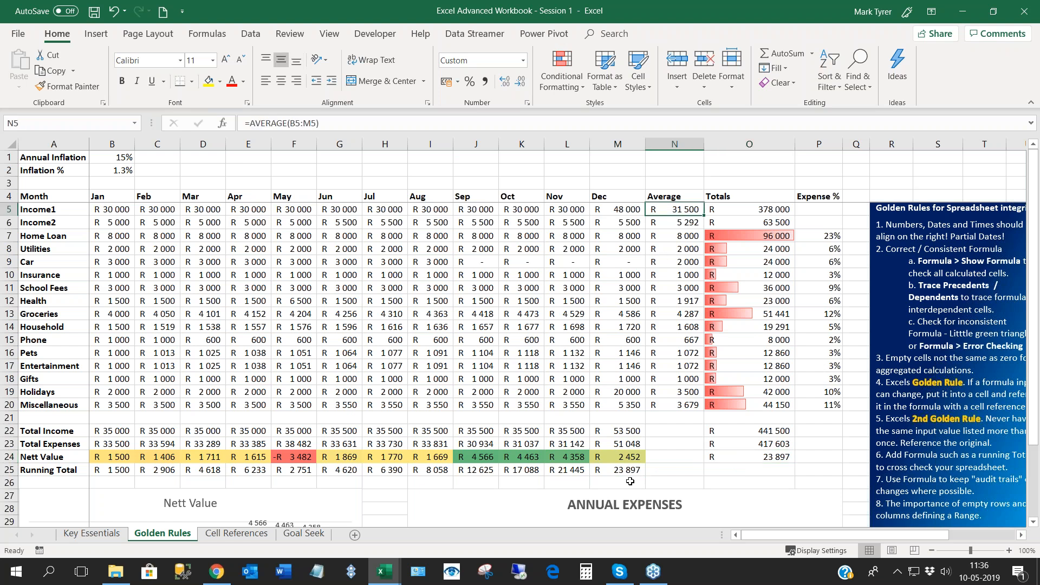
double_click(729, 209)
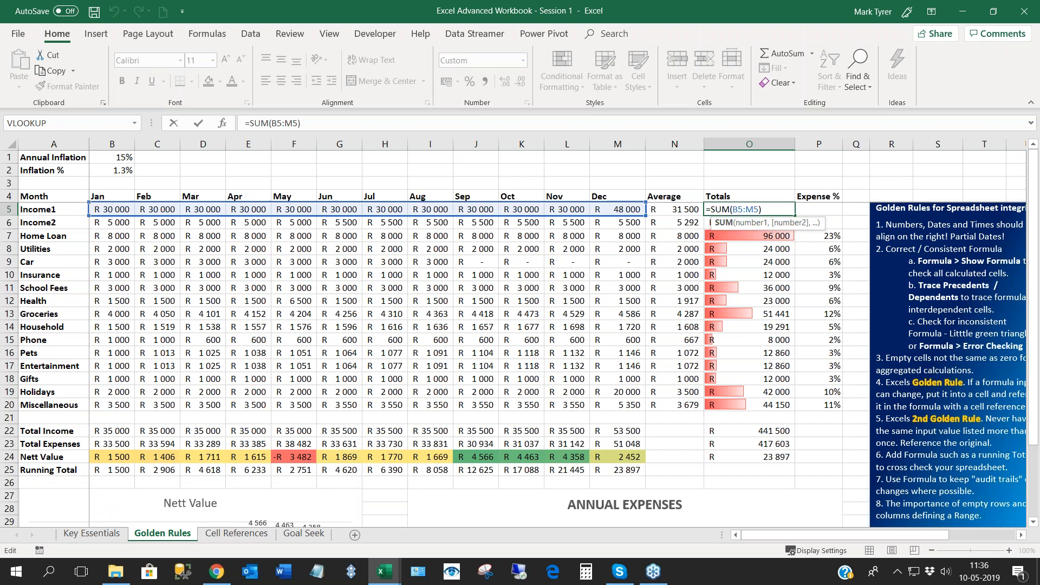
drag(645, 203, 703, 205)
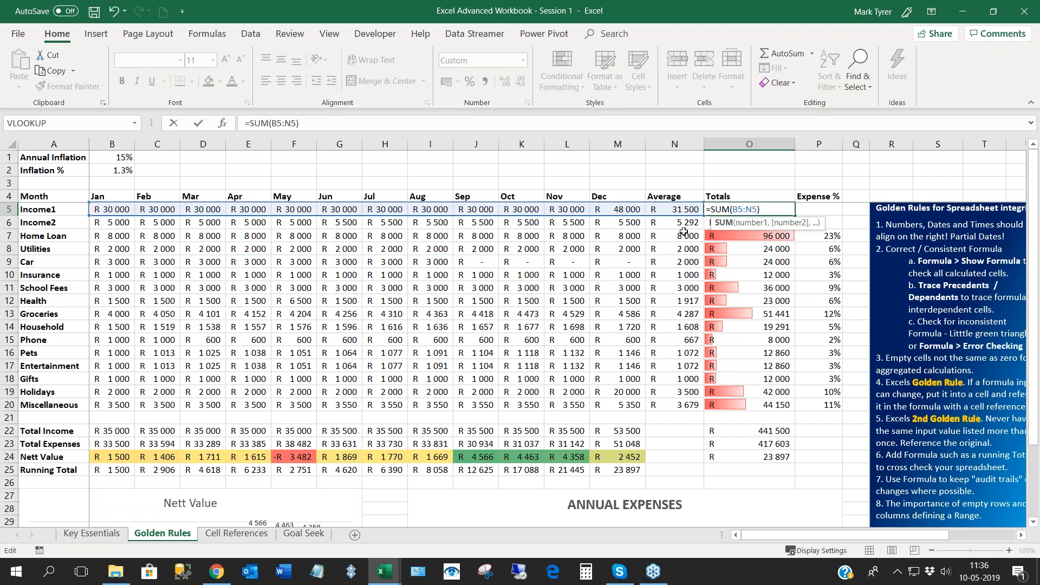
key(Return)
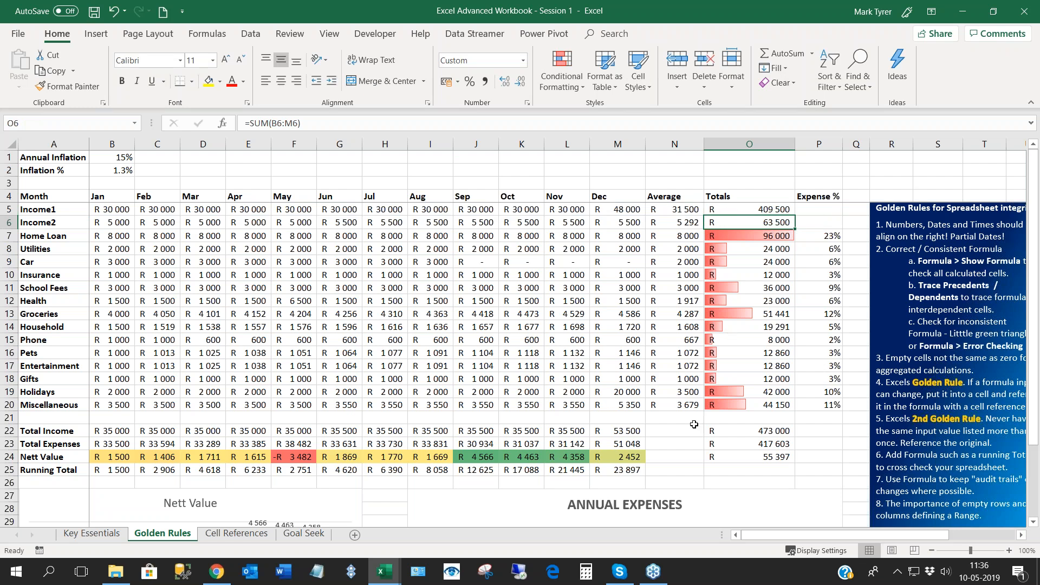
- Trace the cross-check difference by comparing M25 with O24 and inspecting the Nett Value and Total Income formulas in column O
click(632, 471)
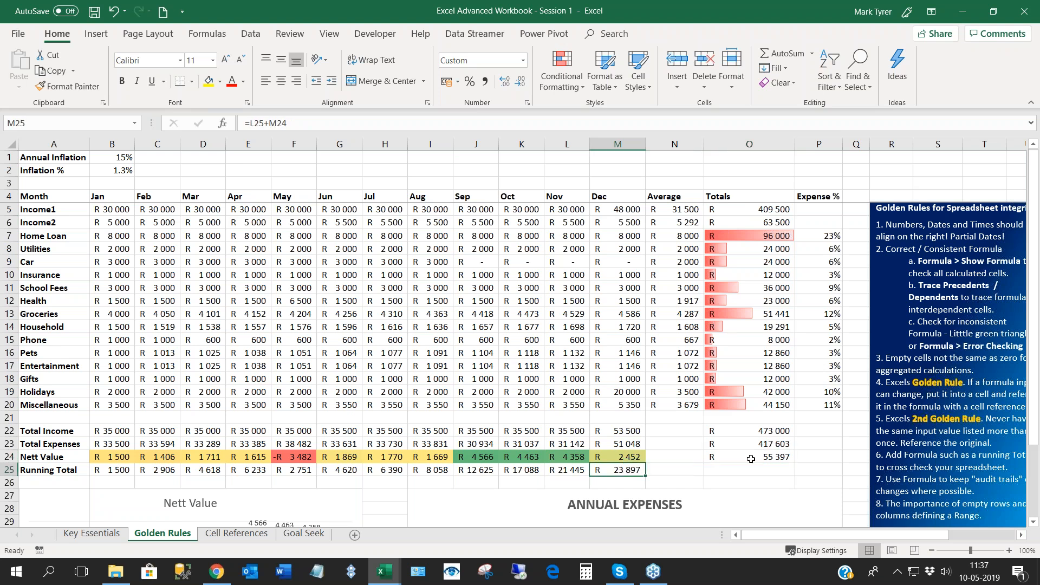
click(747, 458)
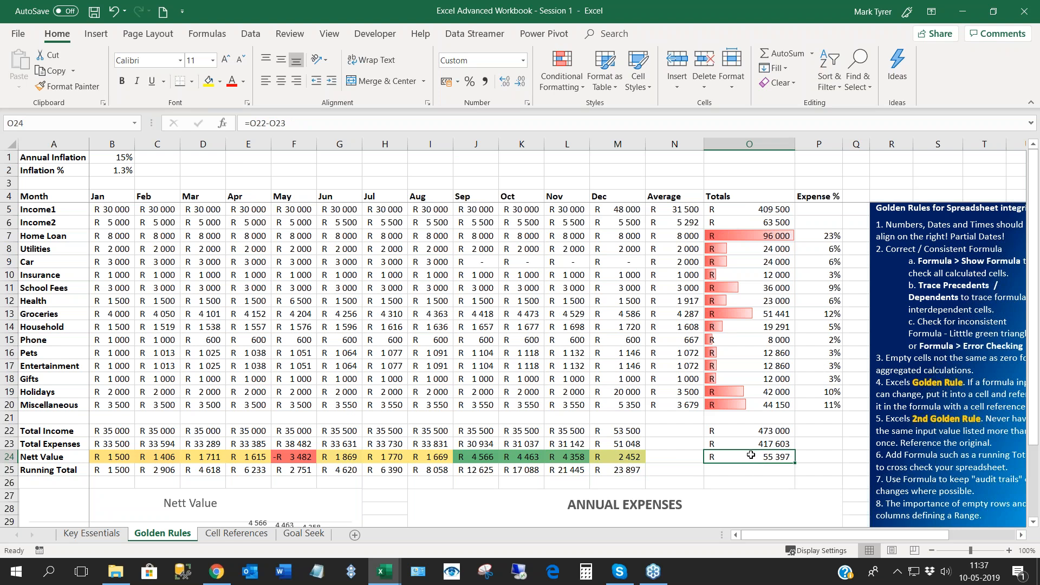
key(F2)
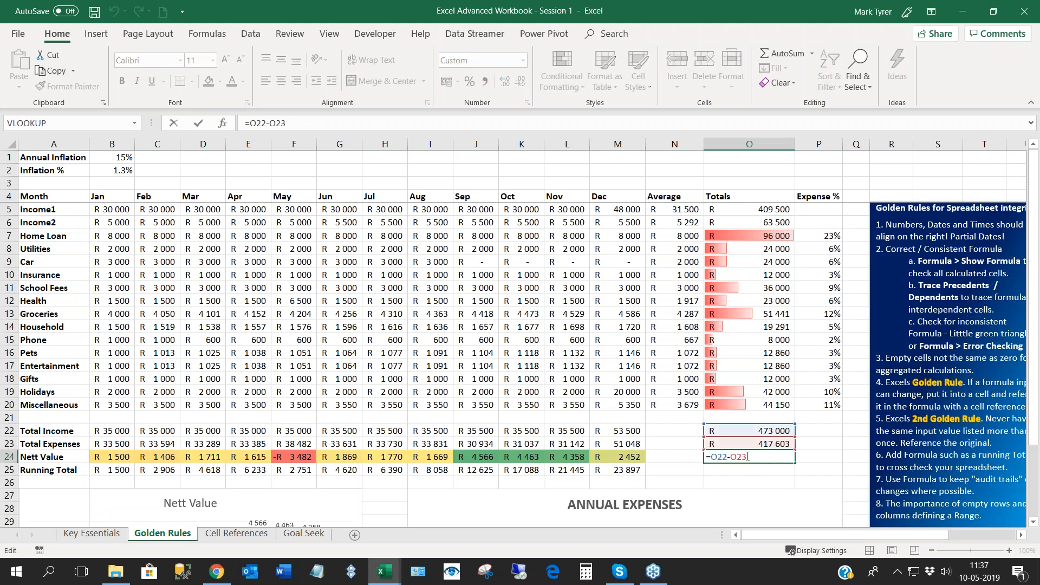
key(Return)
double_click(748, 431)
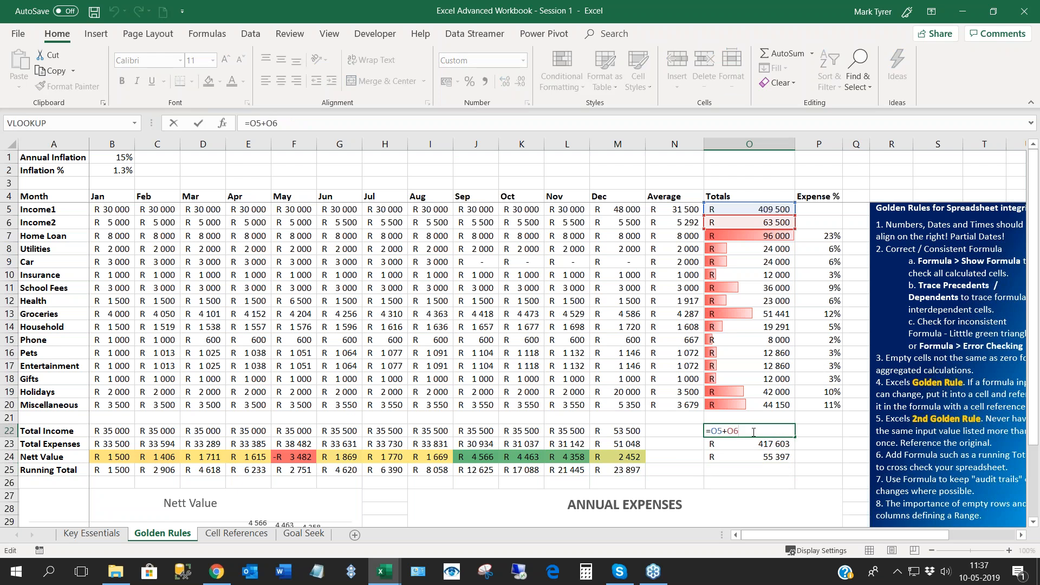
key(Return)
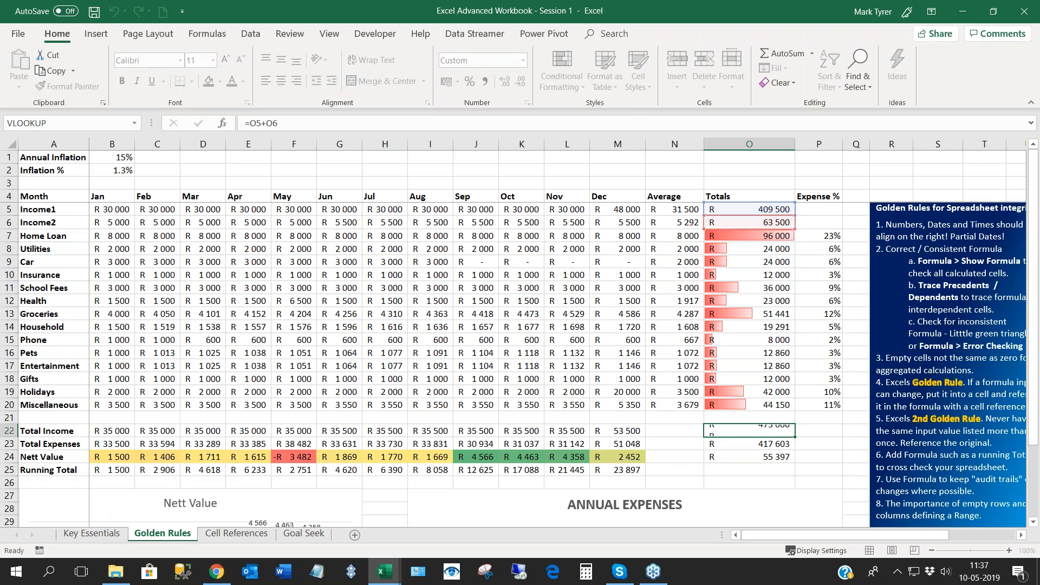
- Correct the Income1 total in O5 to =SUM(B5:M5) so that it excludes the Average column
click(776, 211)
key(F2)
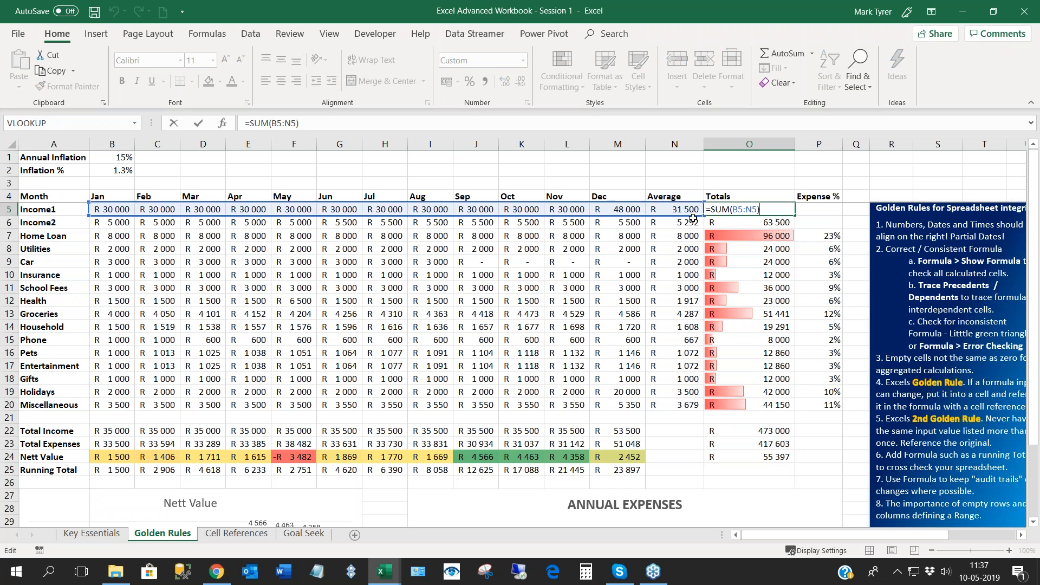
drag(699, 215, 652, 215)
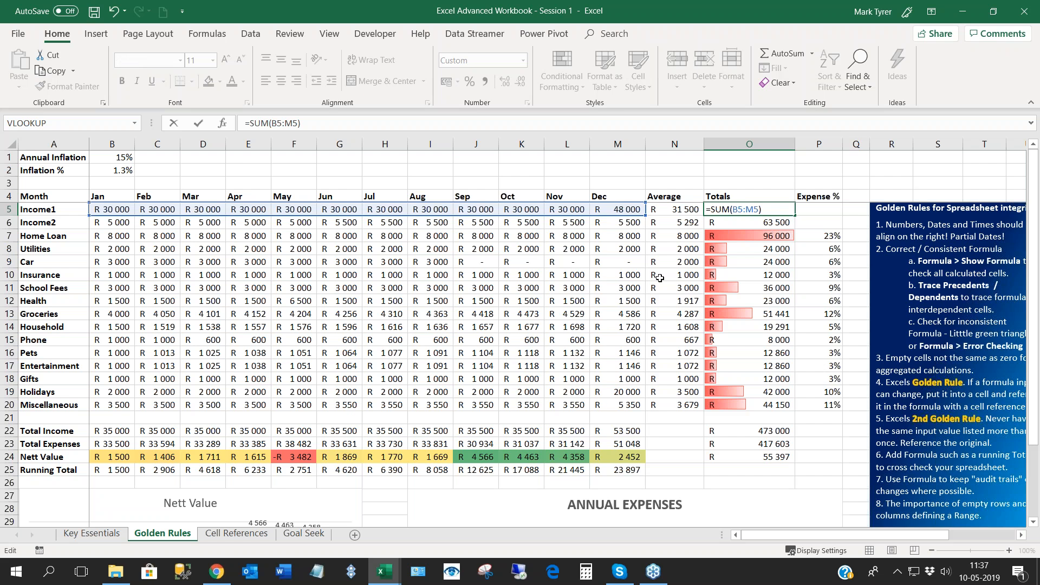
key(Return)
- Recheck the annual Nett Value in O24 against the December running total in M25 with the corrected Income1 sum
click(747, 456)
click(635, 469)
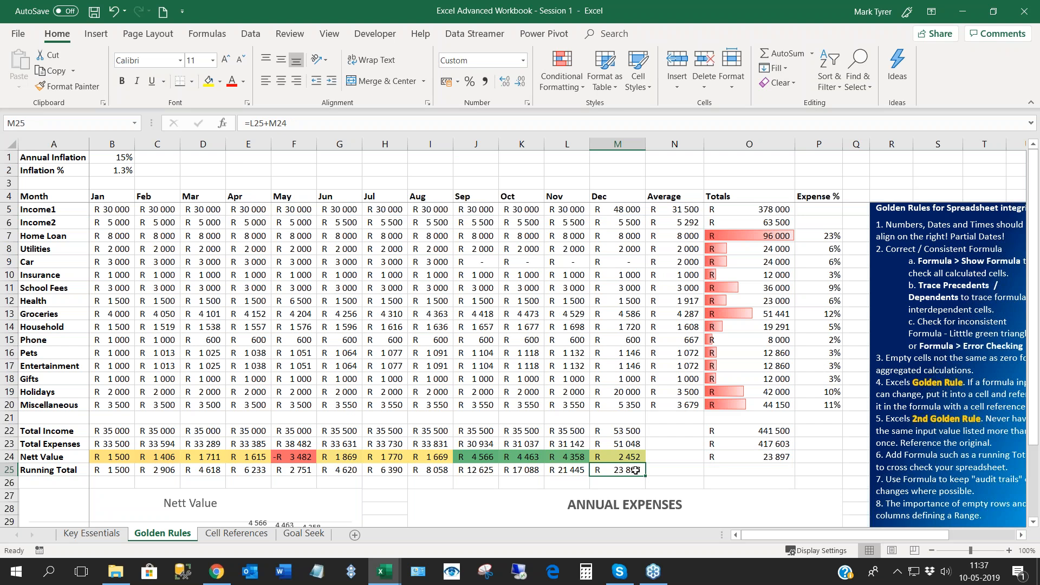
click(757, 457)
click(619, 471)
click(736, 456)
click(624, 472)
click(727, 459)
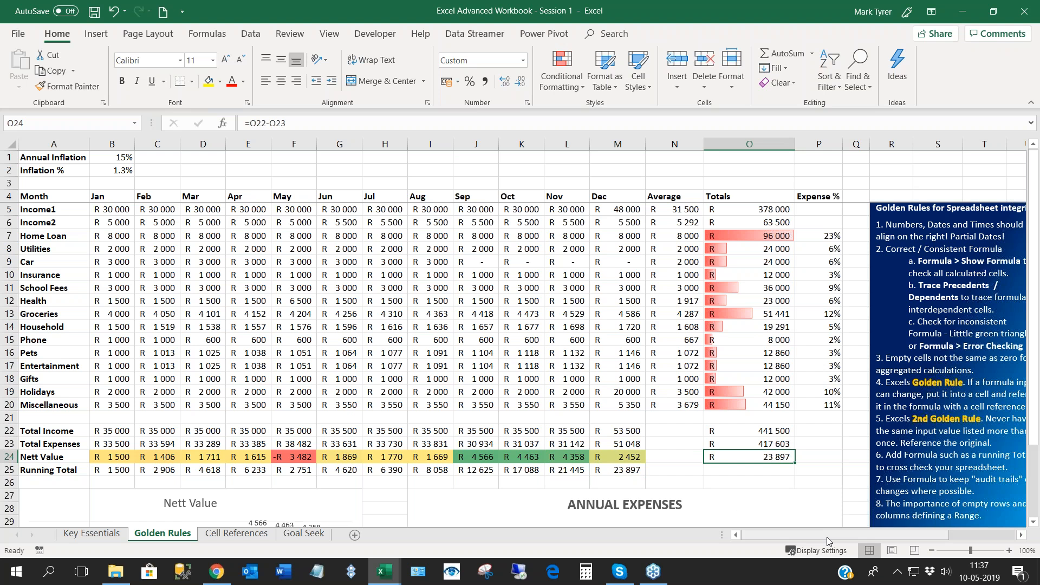
drag(821, 536, 824, 537)
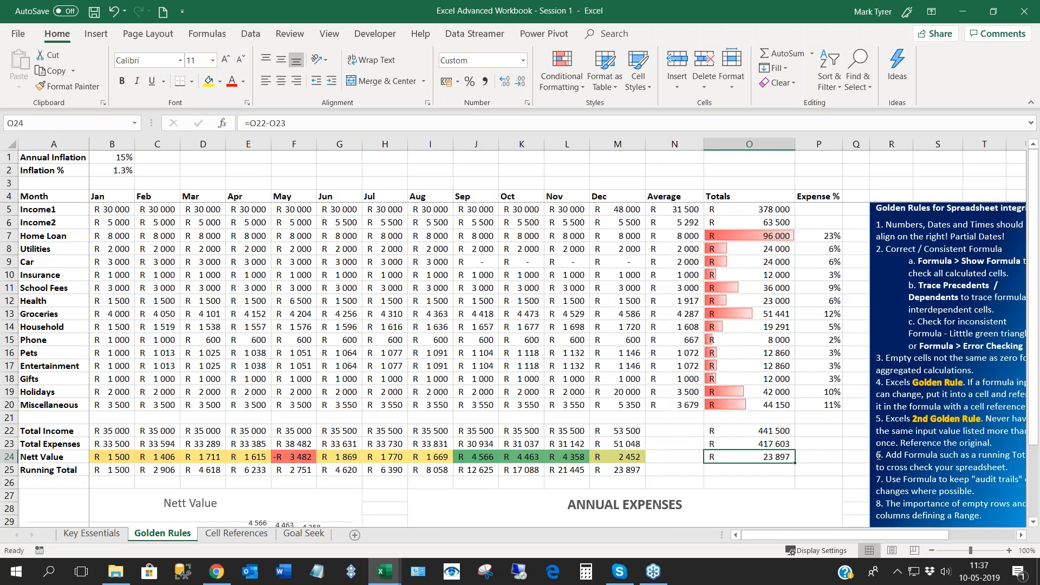
click(885, 480)
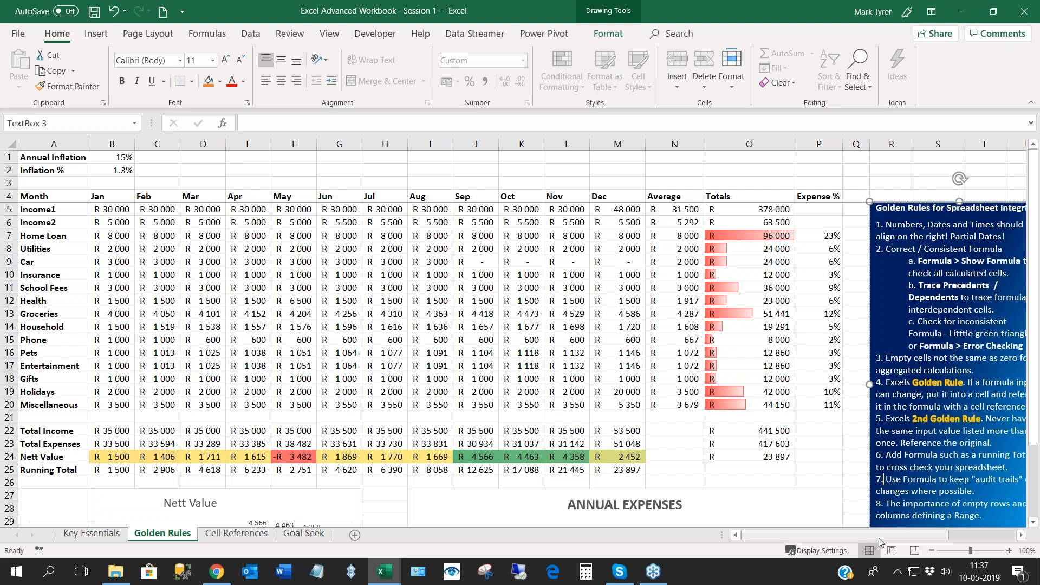
click(219, 318)
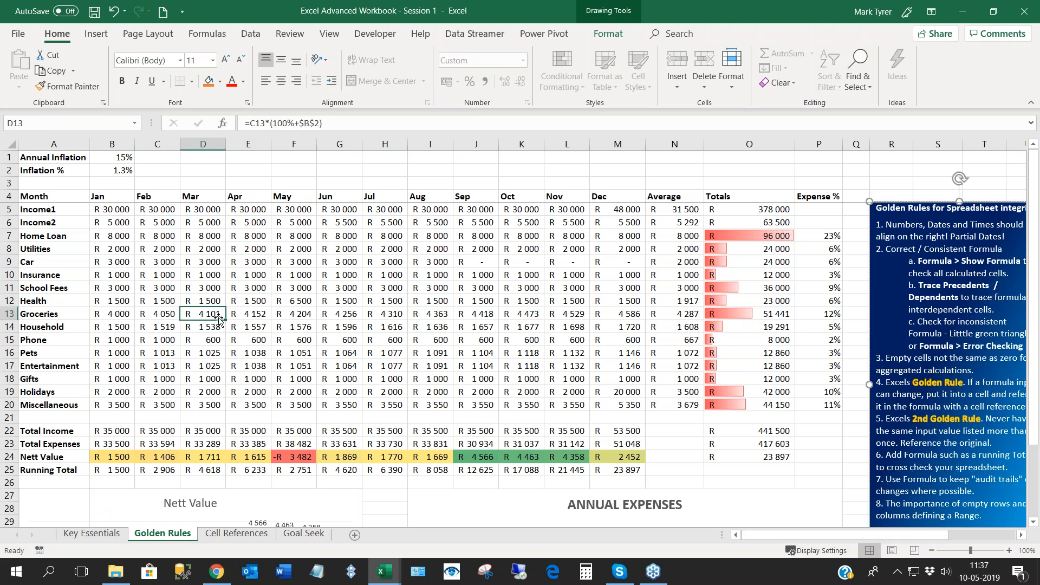
- Change the January Insurance amount in B10 to the formula =1000+900 to keep an audit trail, and recheck the cell's formula
click(109, 276)
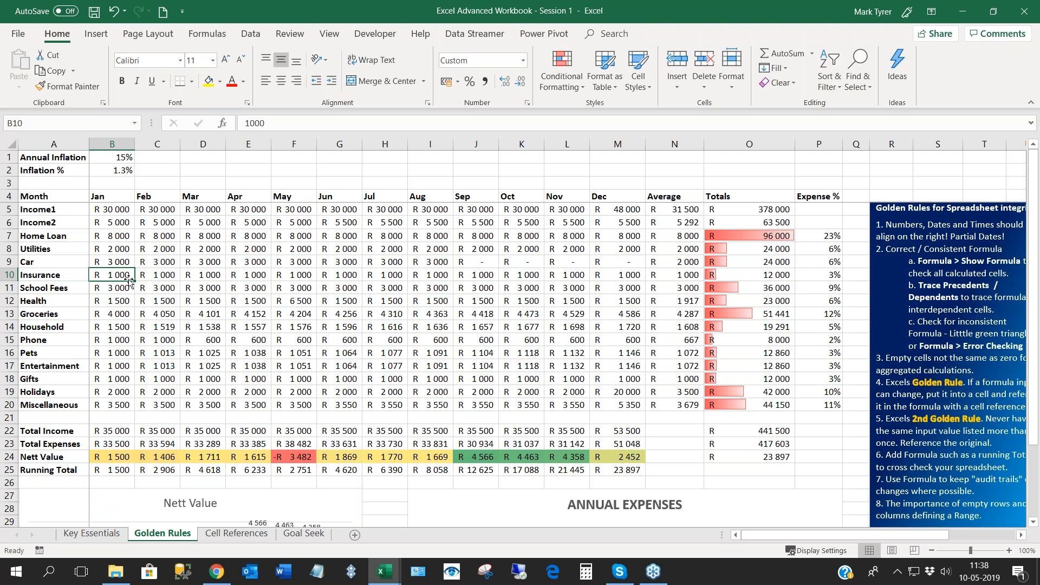
click(258, 123)
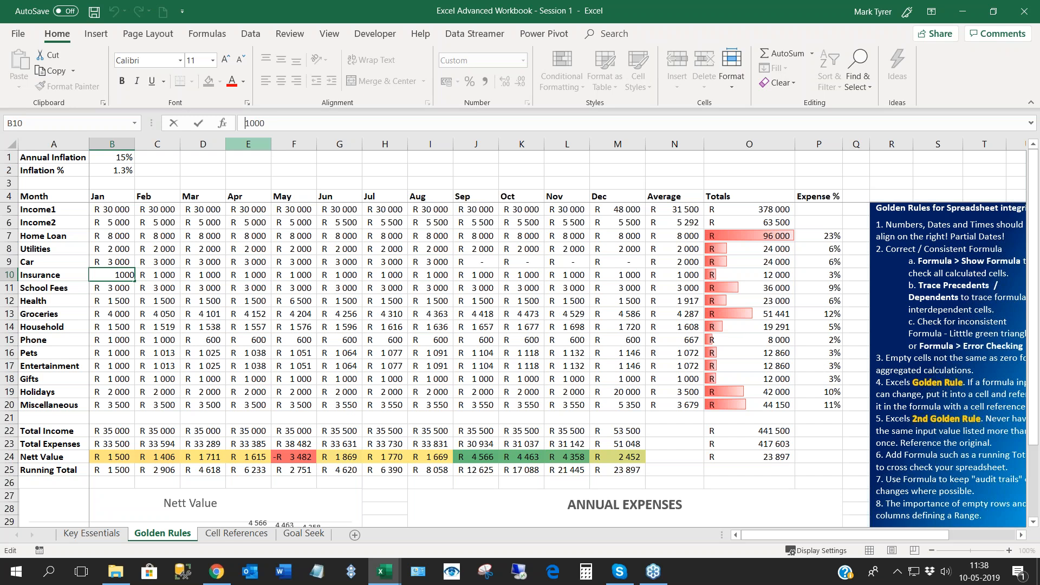
text(=)
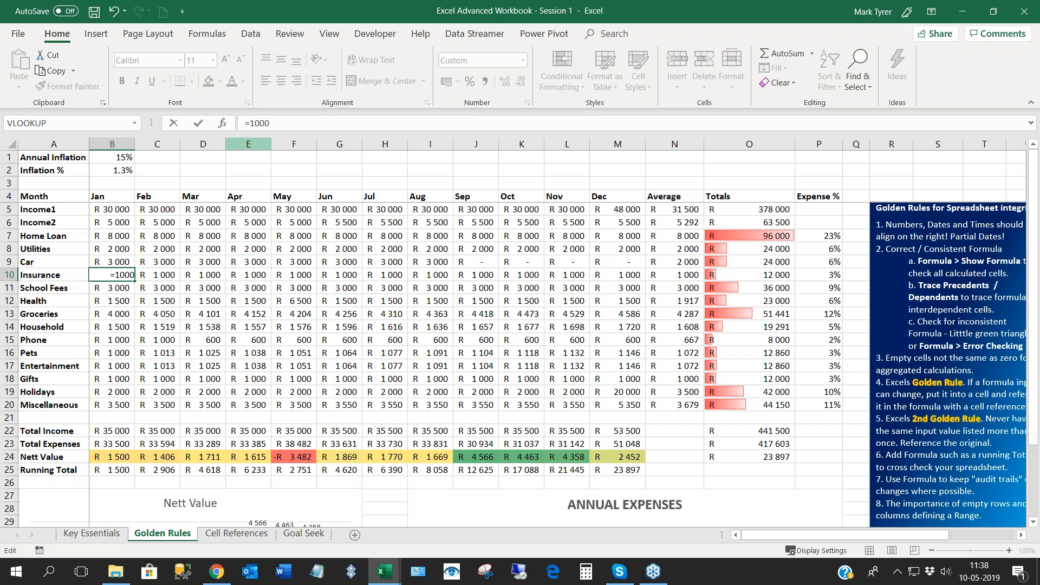
click(283, 125)
text(+900)
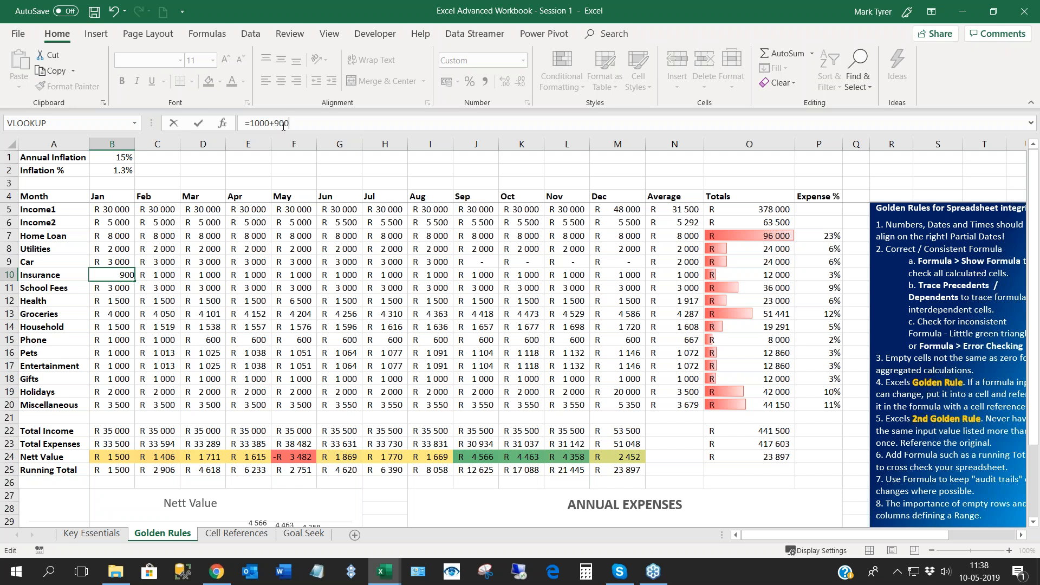
key(Return)
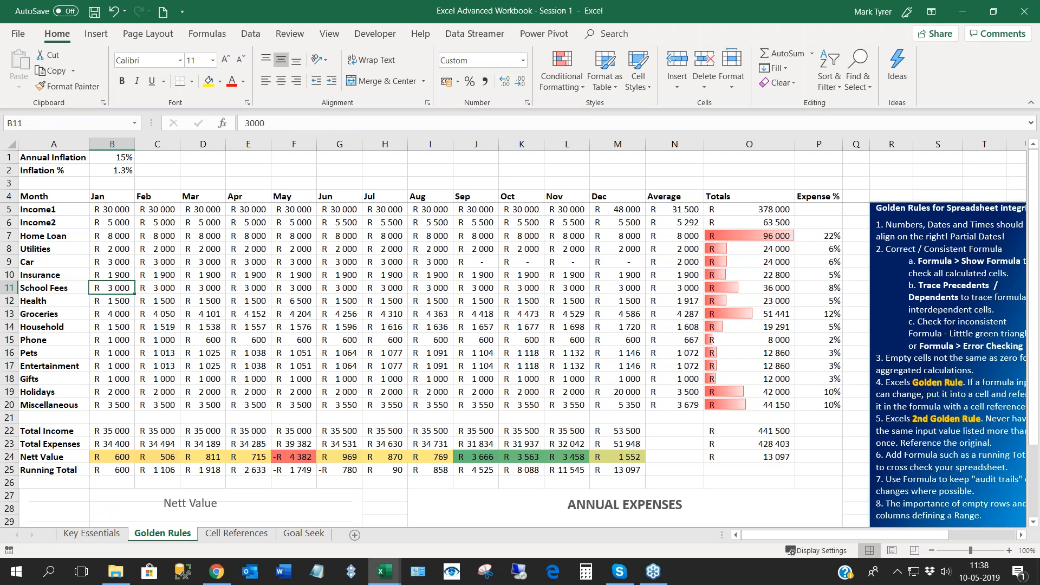
click(121, 274)
click(120, 292)
click(114, 274)
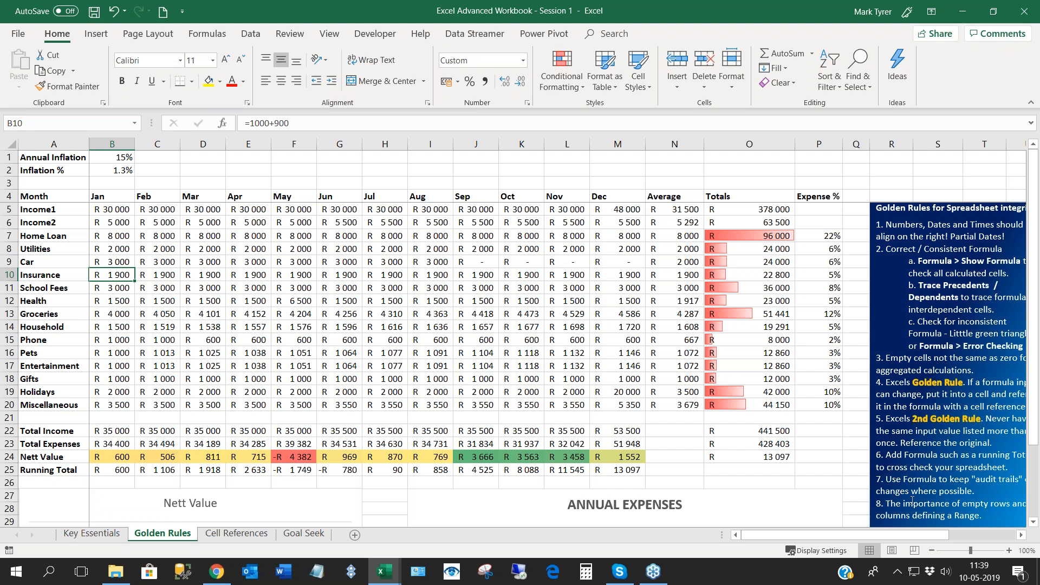
- Hide the Average column (column N) between Dec and Totals
scroll(911, 501, down, 2)
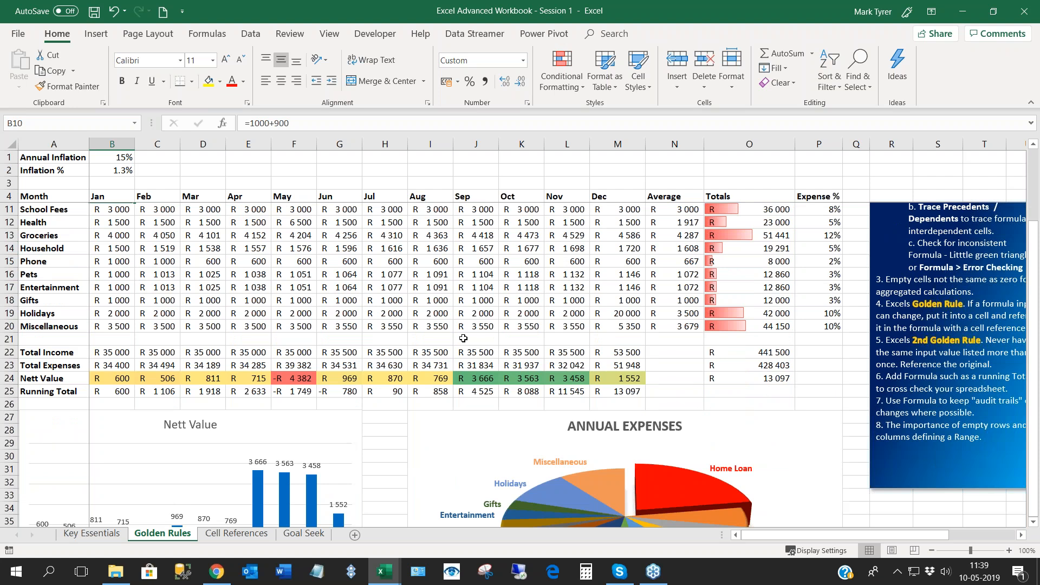
scroll(463, 338, up, 2)
click(376, 325)
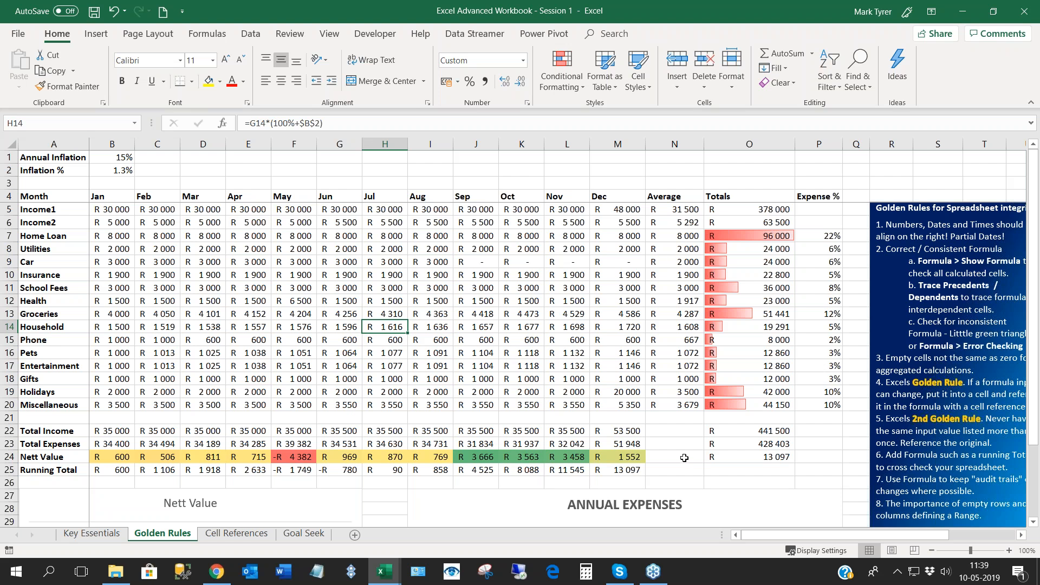
click(675, 145)
right_click(674, 145)
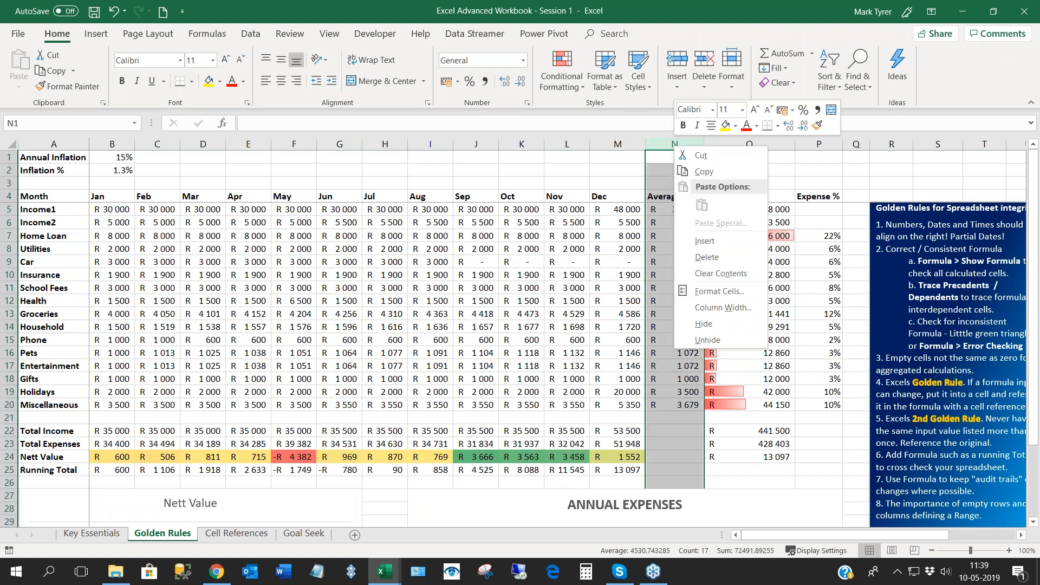
click(704, 325)
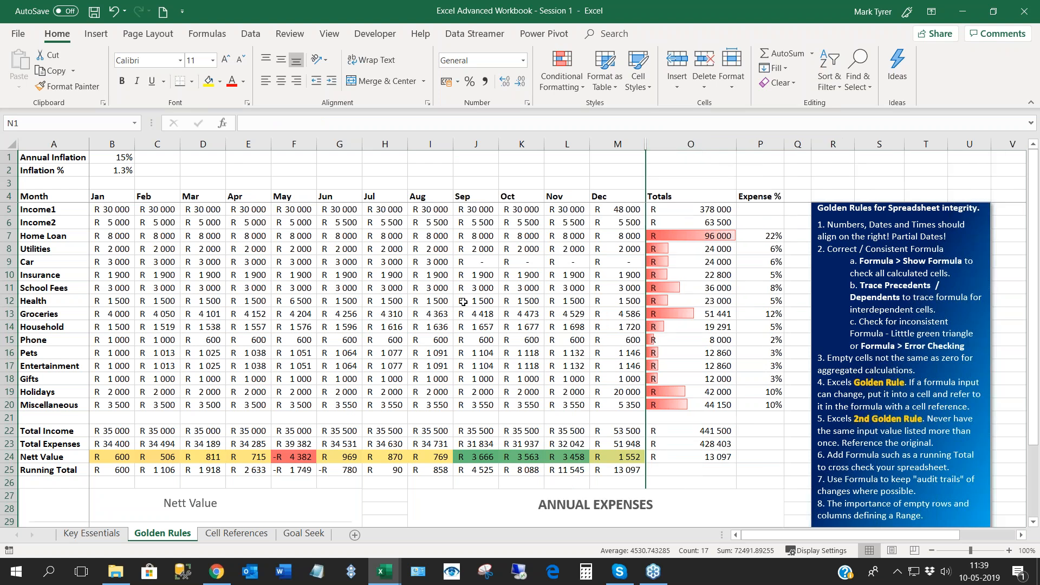
click(463, 301)
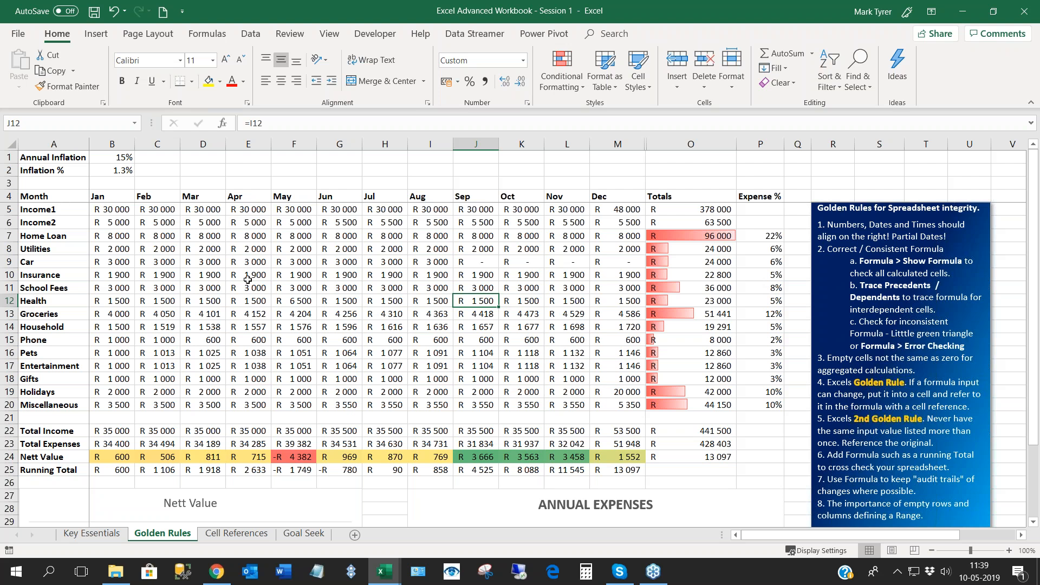
- Examine how empty rows bound the separate ranges by selecting the main budget A4:P20, the inflation inputs A1:B2 and the summary block A22:M25
click(281, 287)
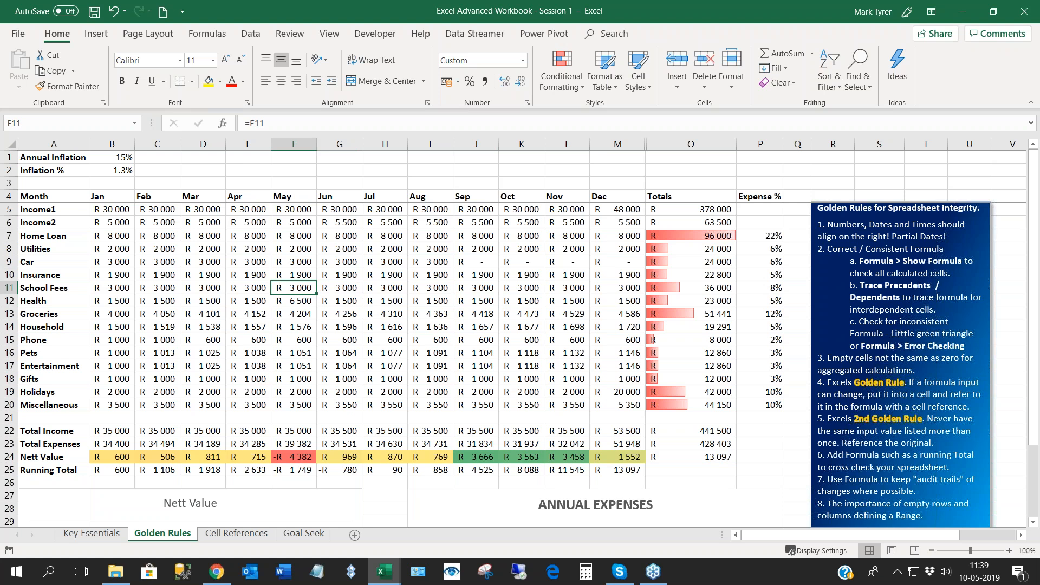
click(381, 286)
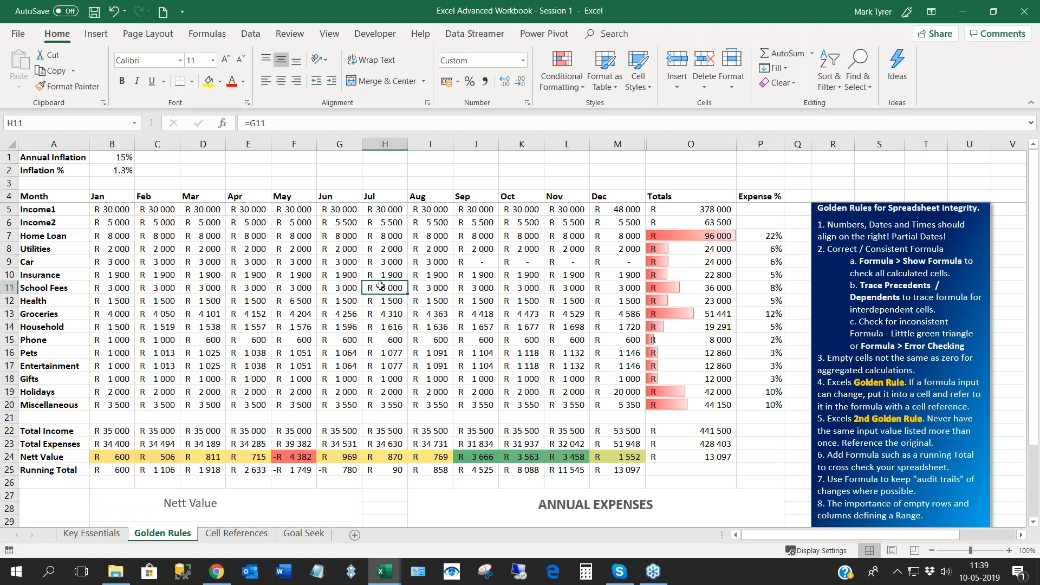
key(ctrl+a)
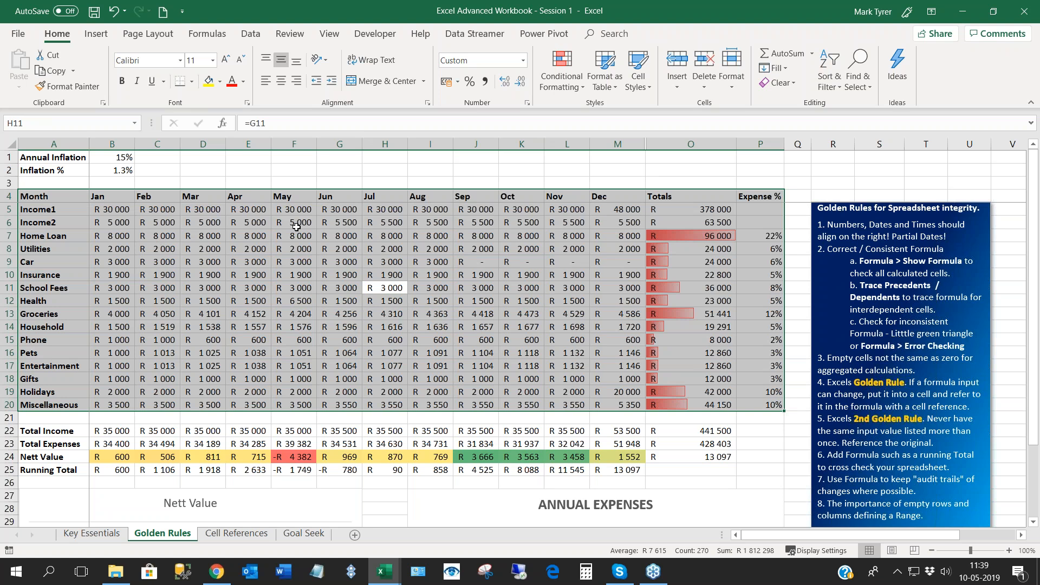
click(74, 168)
key(shift+Up)
key(shift+Right)
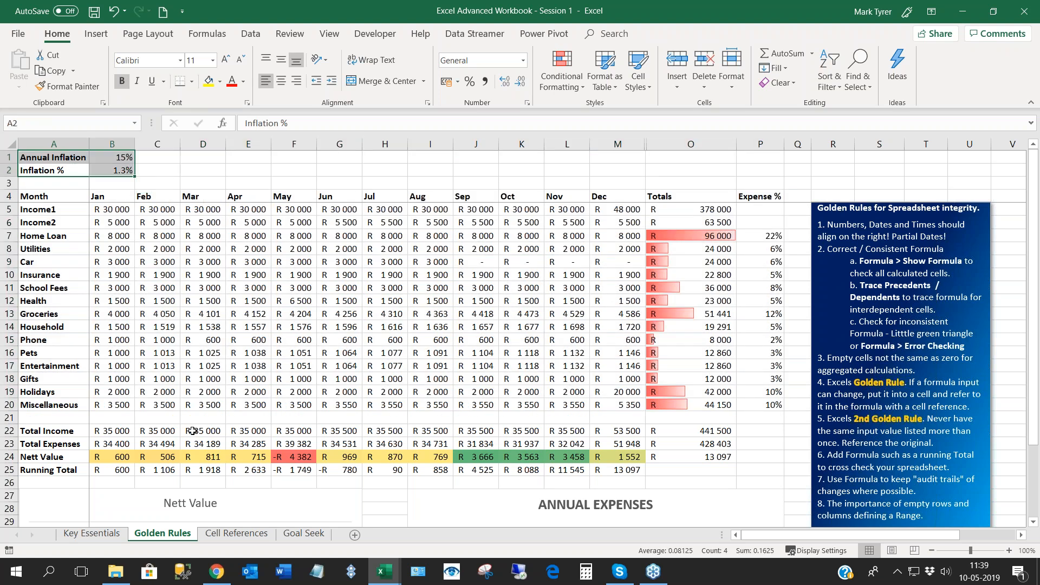
click(199, 445)
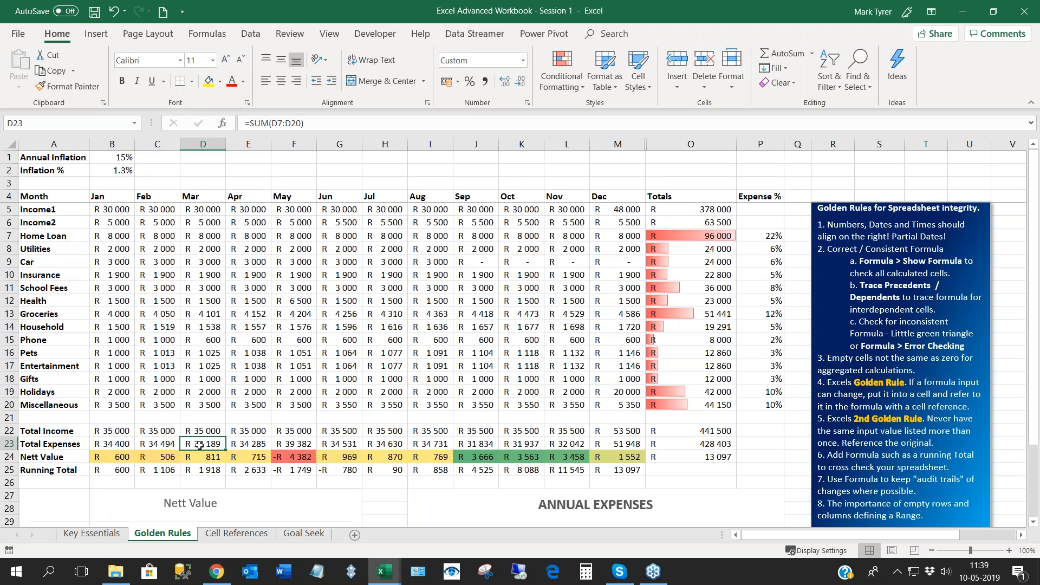
key(ctrl+a)
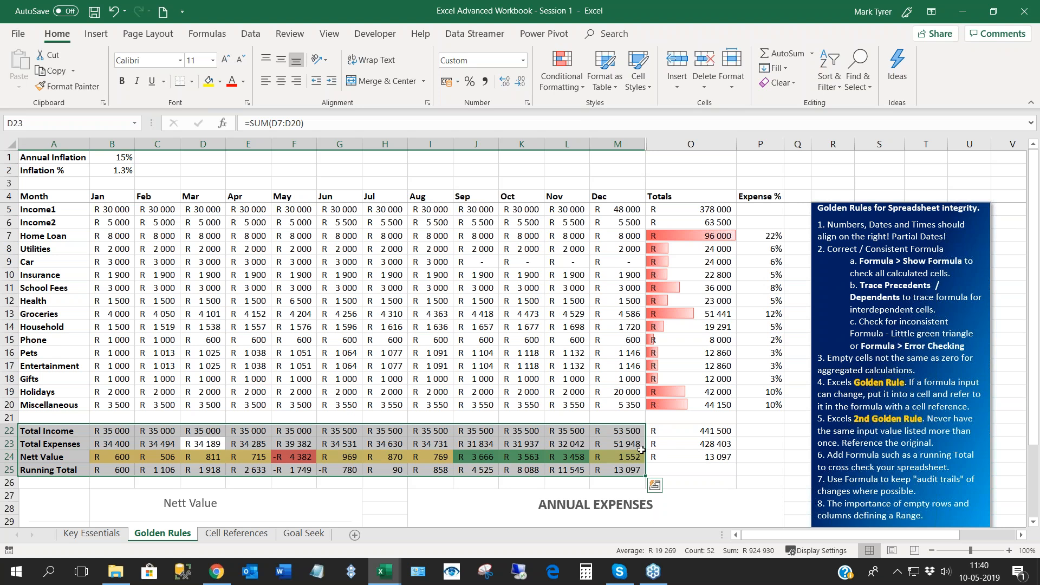
- Unhide the Average column N and inspect the annual Total Expenses formula in O23
drag(649, 147, 703, 183)
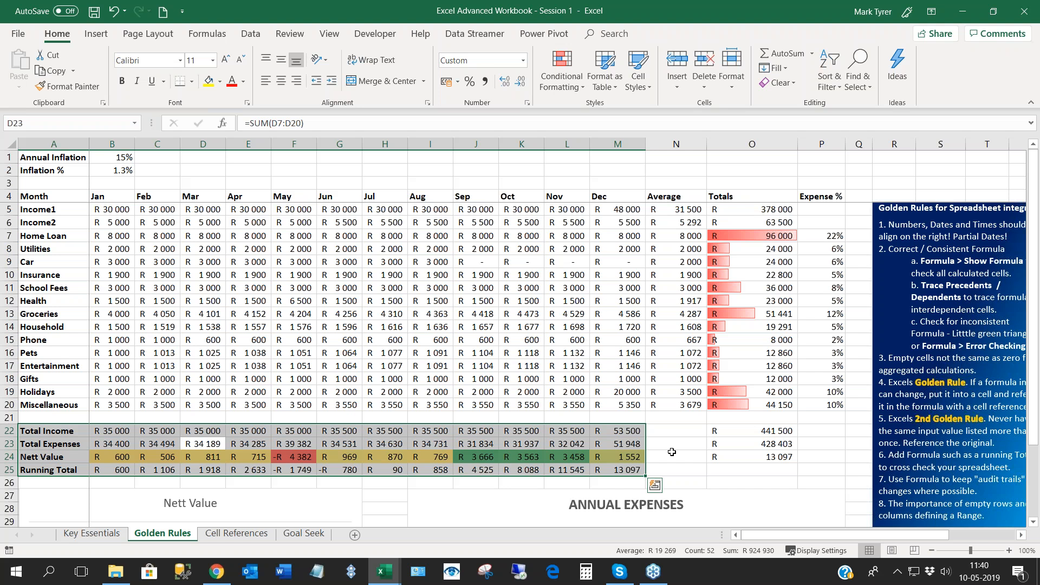
click(759, 443)
click(540, 443)
click(740, 439)
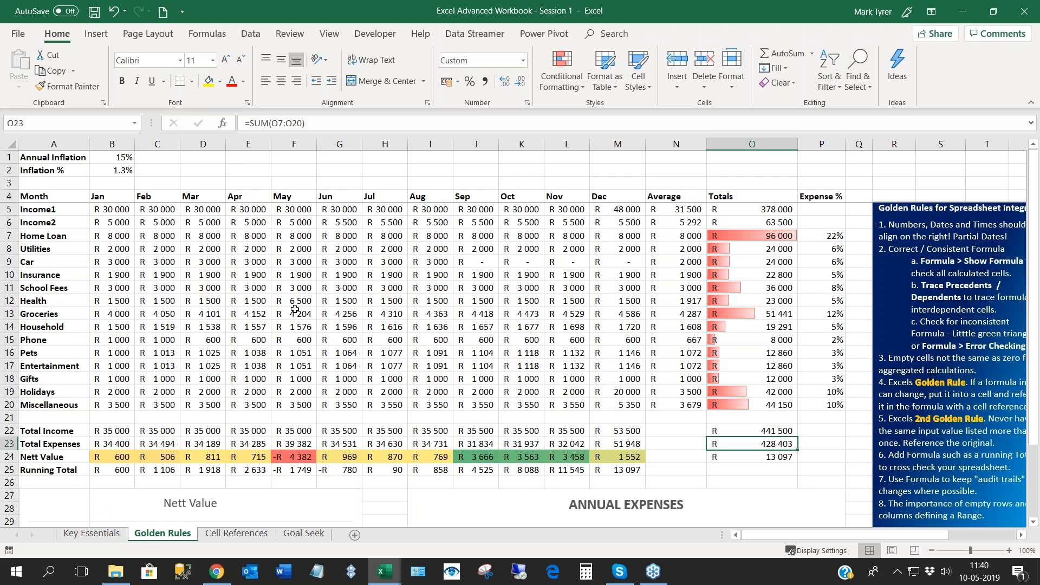
- Insert an empty row above Home Loan to separate the income rows from the expense rows
click(123, 236)
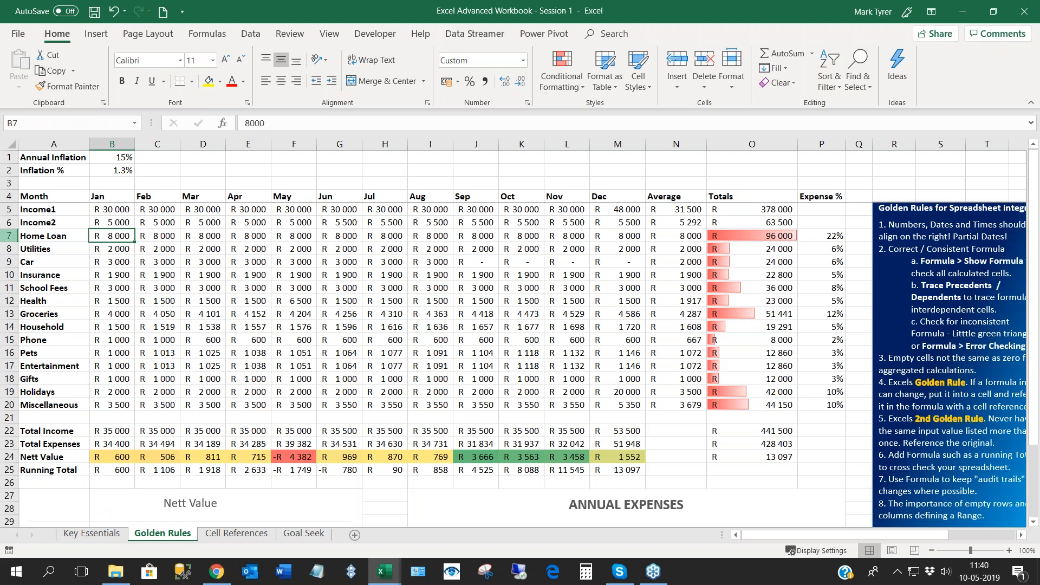
click(48, 234)
key(ctrl+shift+Right)
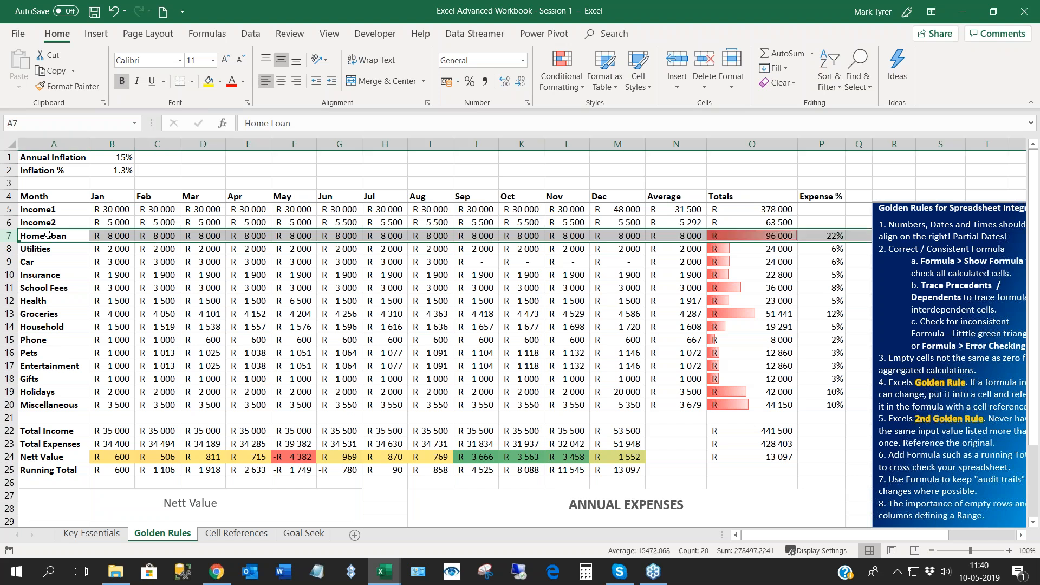
click(48, 234)
key(shift+Down)
key(shift+Down)
key(shift+Down)
key(shift+Down)
key(shift+Down)
key(shift+Down)
key(shift+Down)
key(shift+Down)
key(shift+Down)
key(shift+Down)
key(shift+Down)
key(shift+Down)
key(shift+Down)
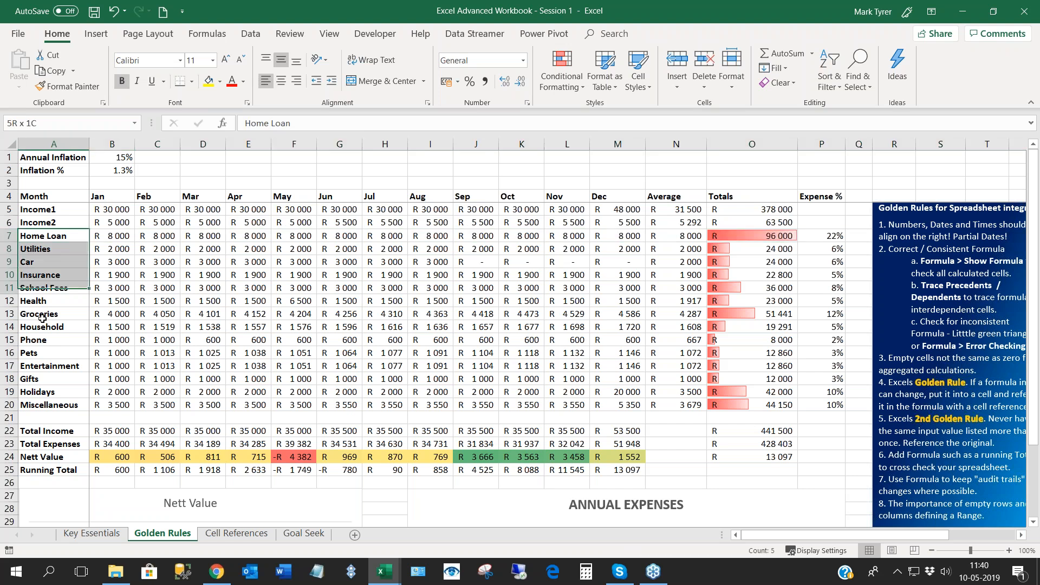
click(56, 235)
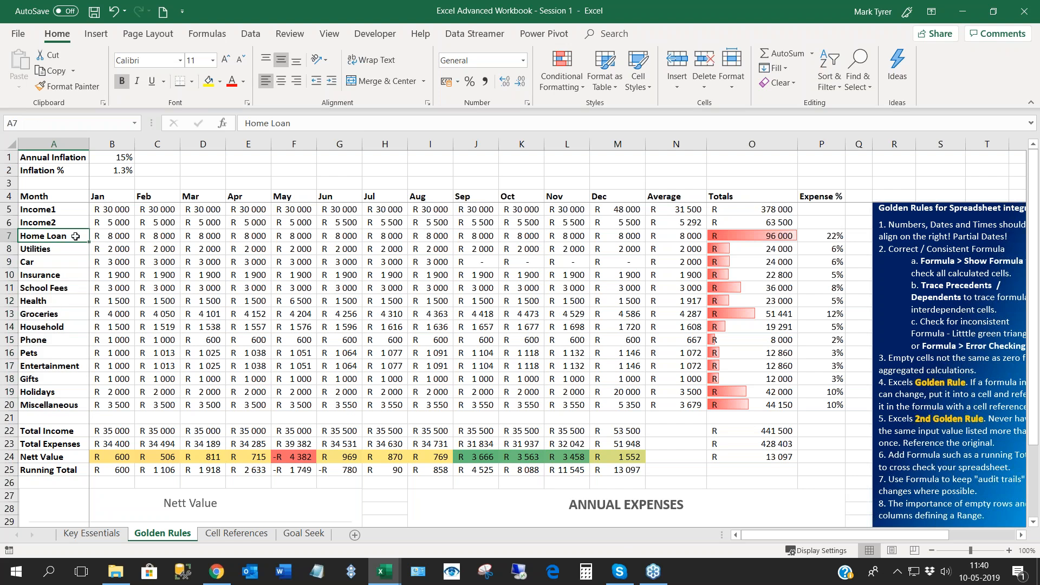
right_click(9, 236)
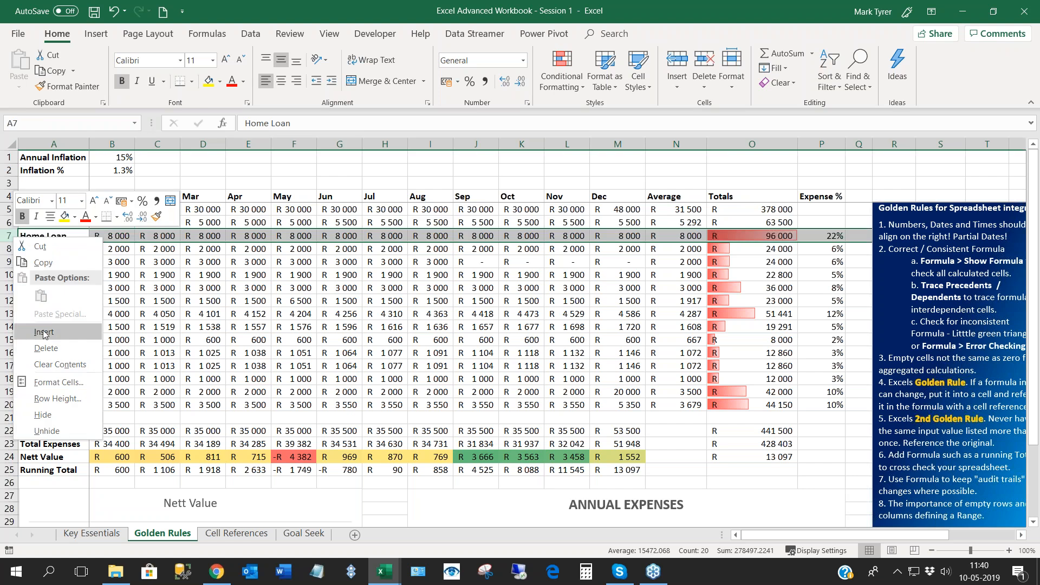
key(Escape)
click(211, 303)
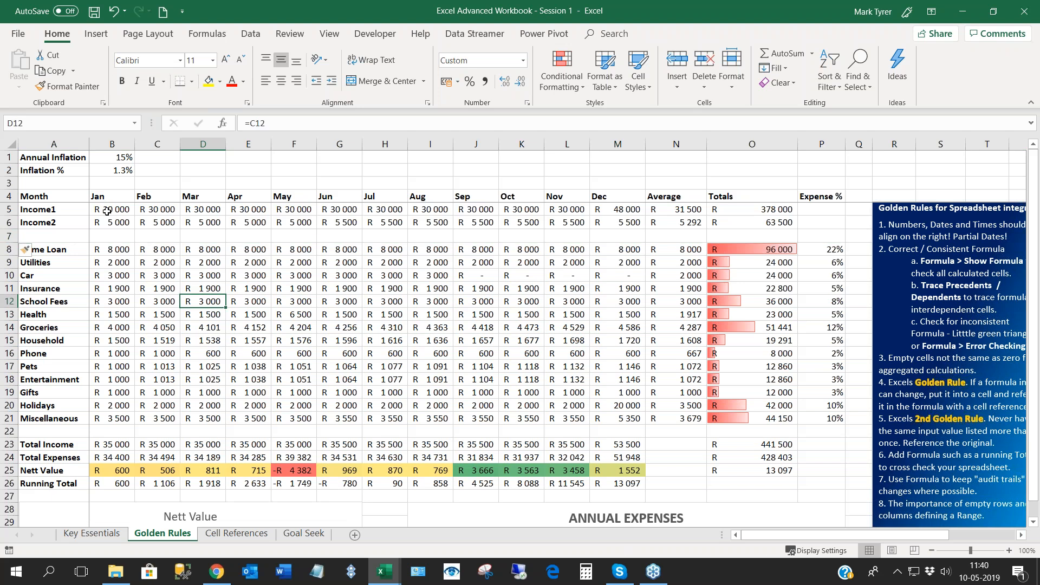
- Sort the expense rows by their Totals from largest to smallest, and undo the sort
click(61, 300)
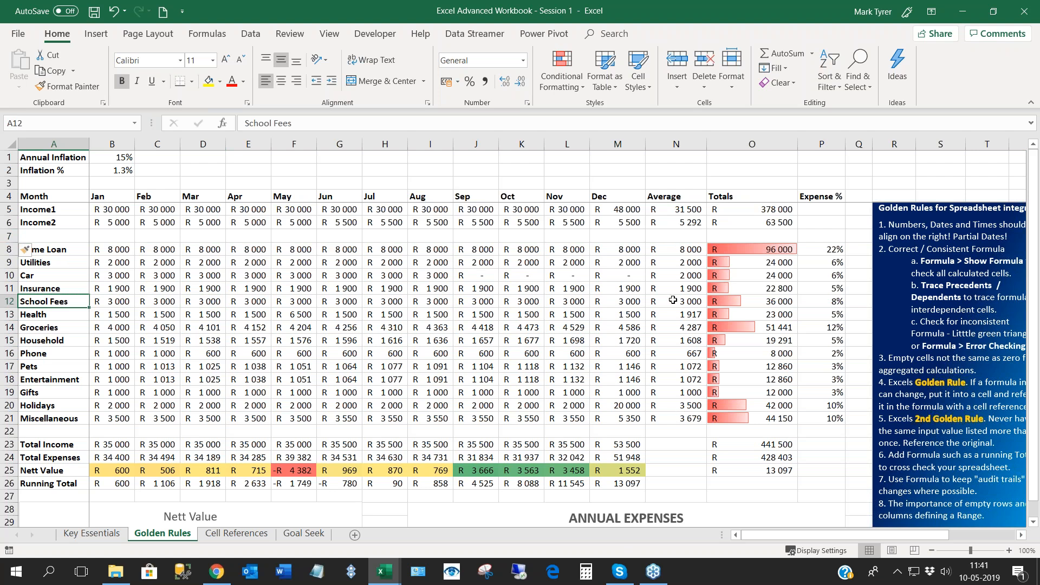
click(764, 289)
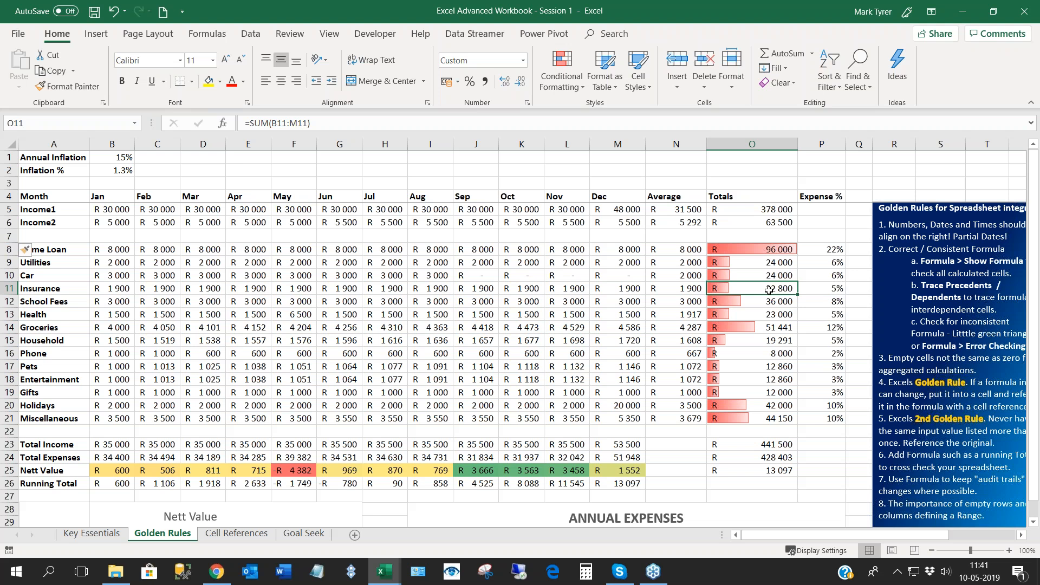
click(251, 35)
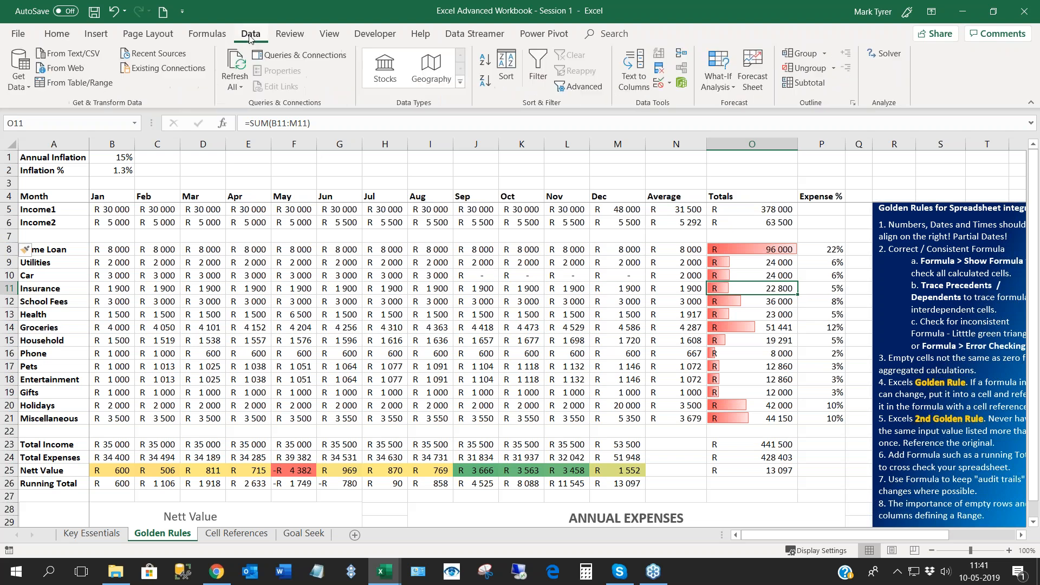
click(484, 84)
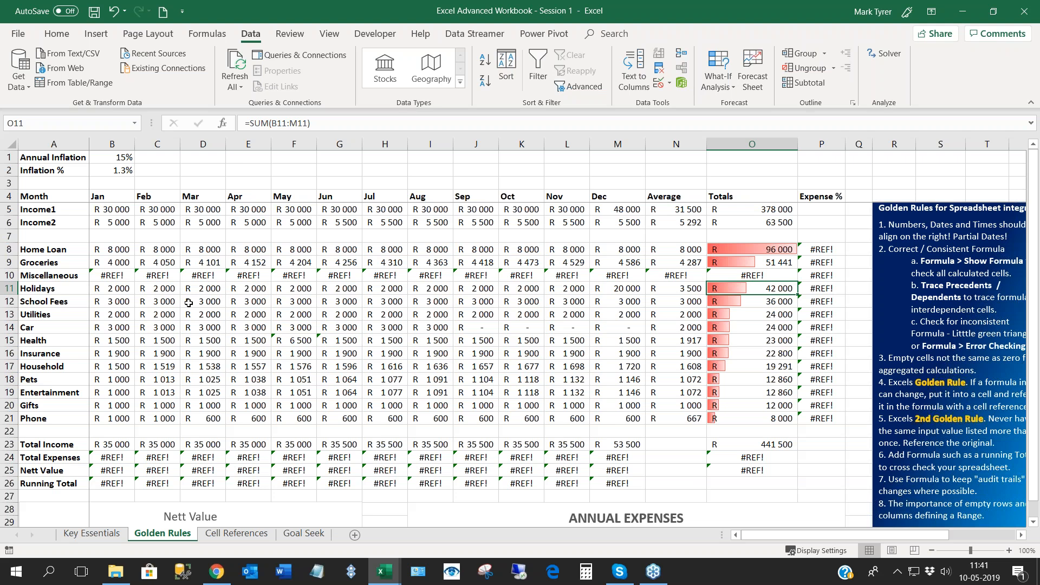
key(ctrl+z)
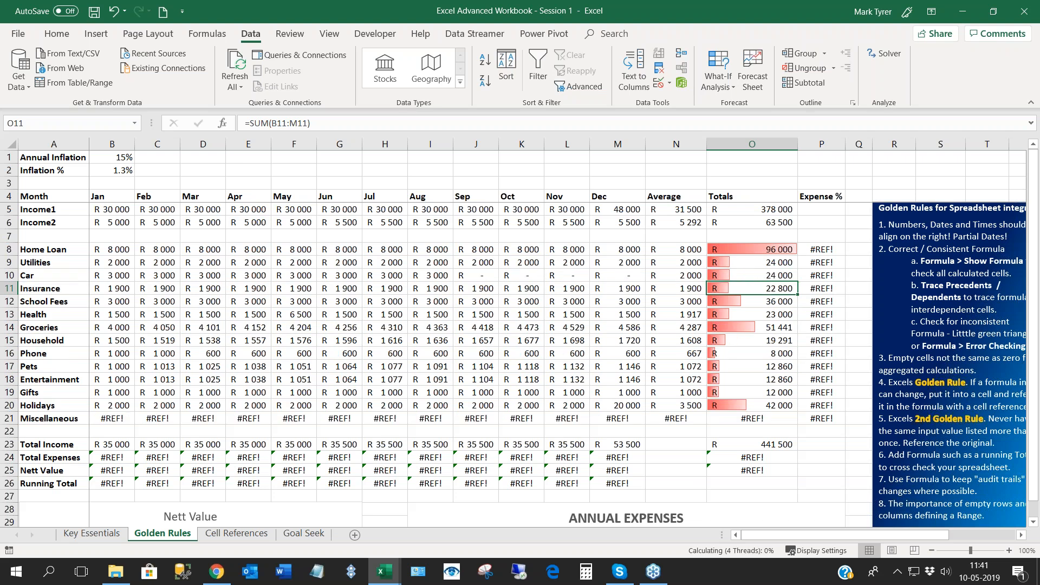
- Lock the income rows in the January Miscellaneous formula as =(B$5+B$6)*10% and fill it across to December
click(110, 419)
double_click(111, 419)
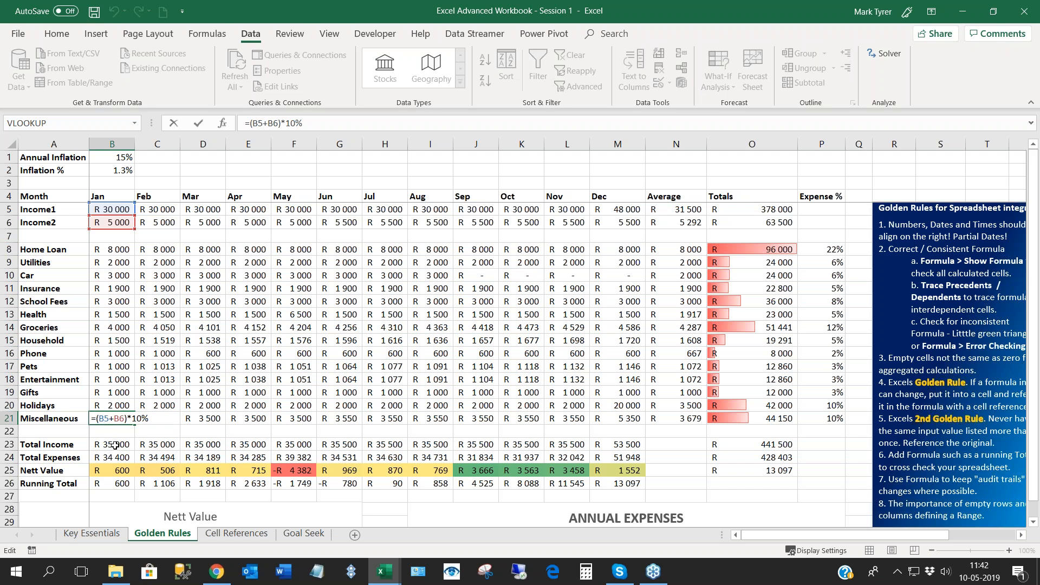
key(F4)
key(F4)
key(F4)
key(F4)
key(F4)
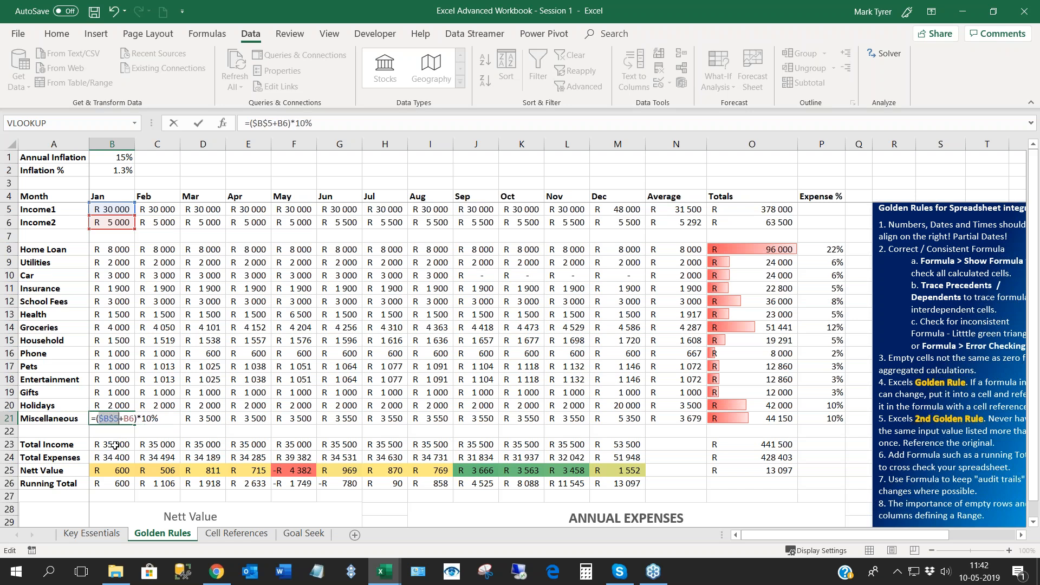
key(F4)
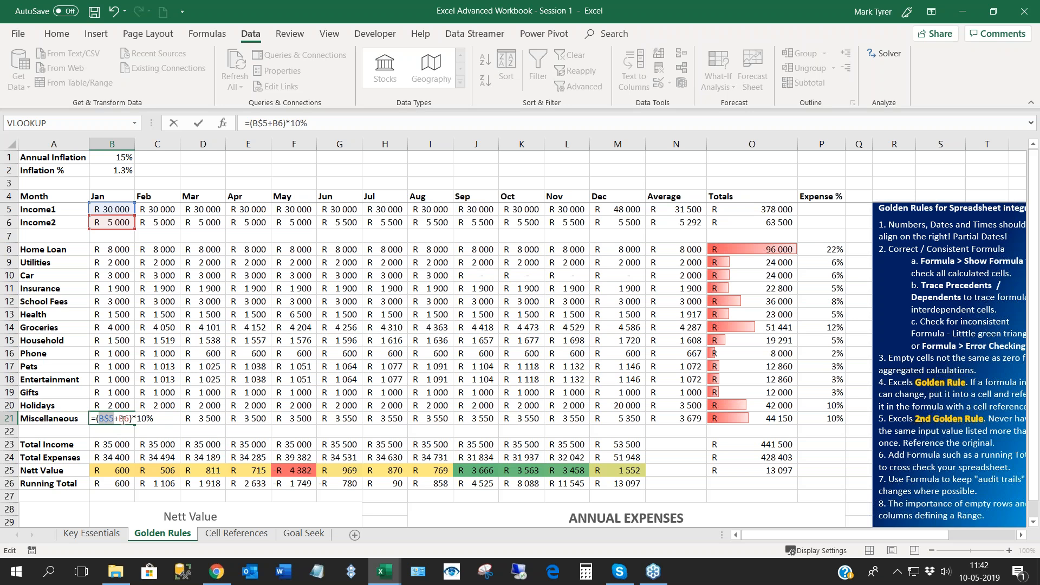
click(123, 419)
key(F4)
key(F4)
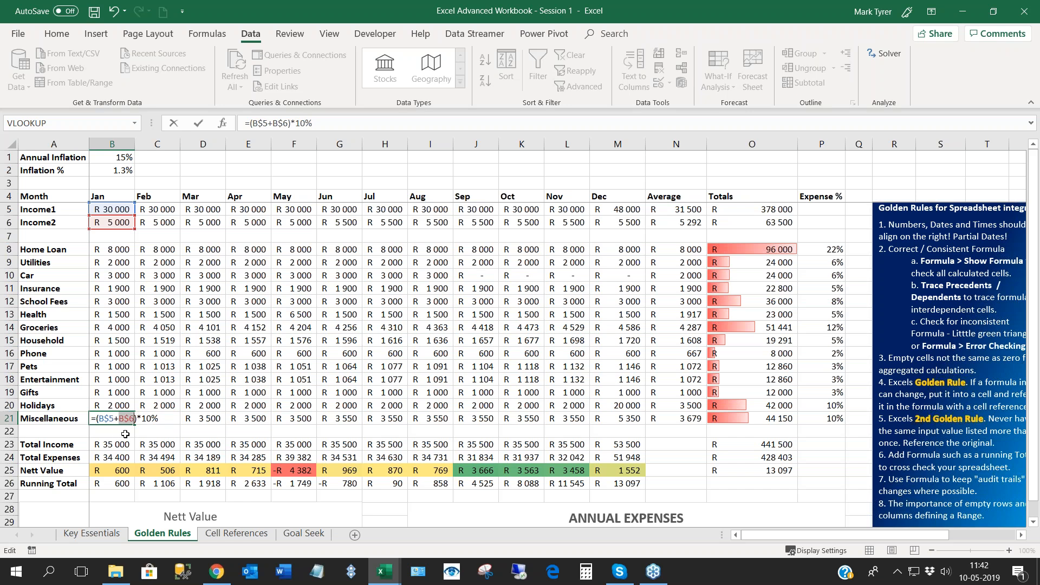
key(ctrl+Return)
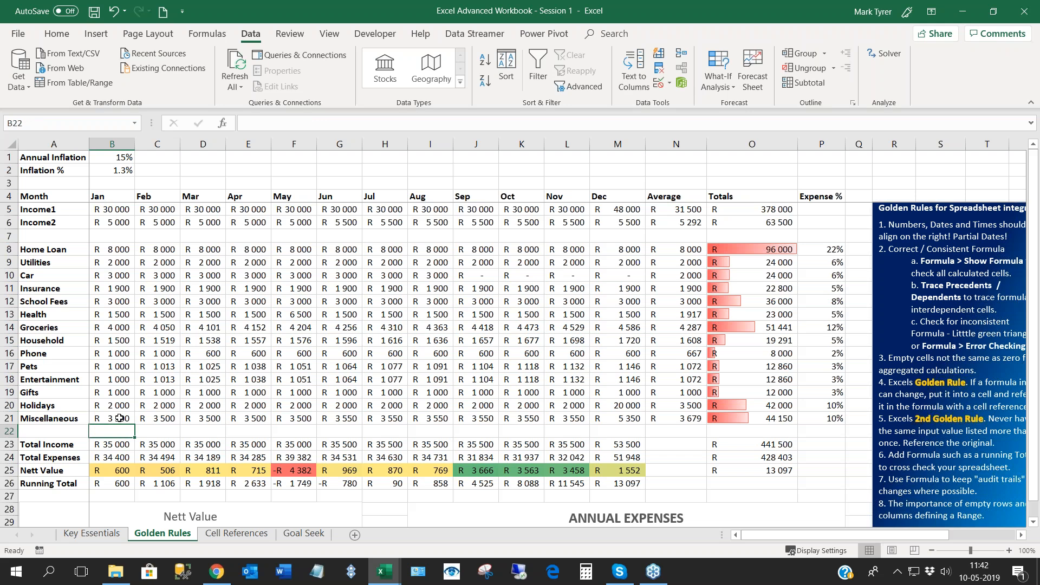
drag(135, 425, 627, 427)
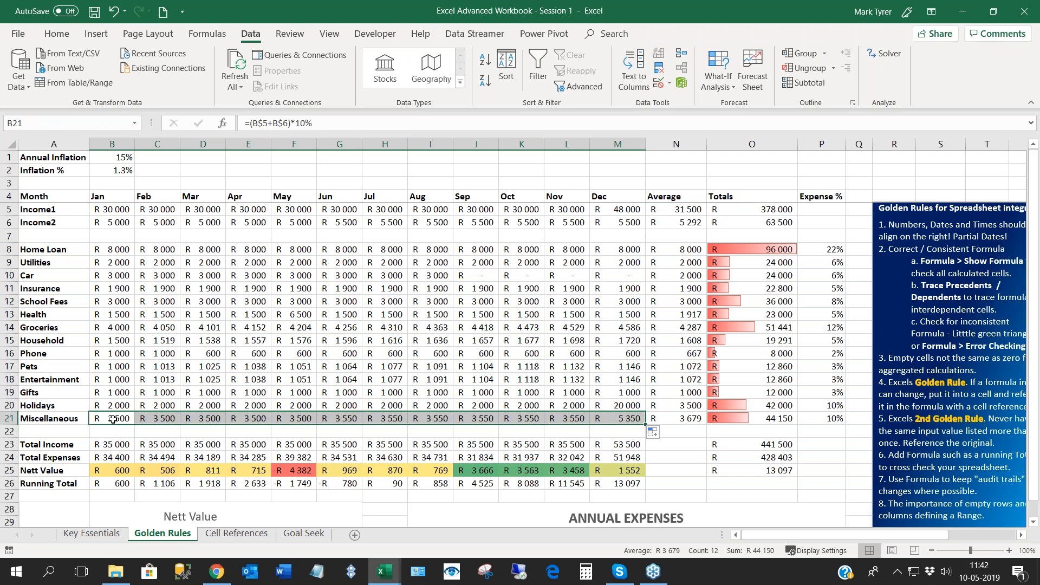
- Sort the expense rows by Totals from largest to smallest and check the moved January Miscellaneous formula
click(747, 264)
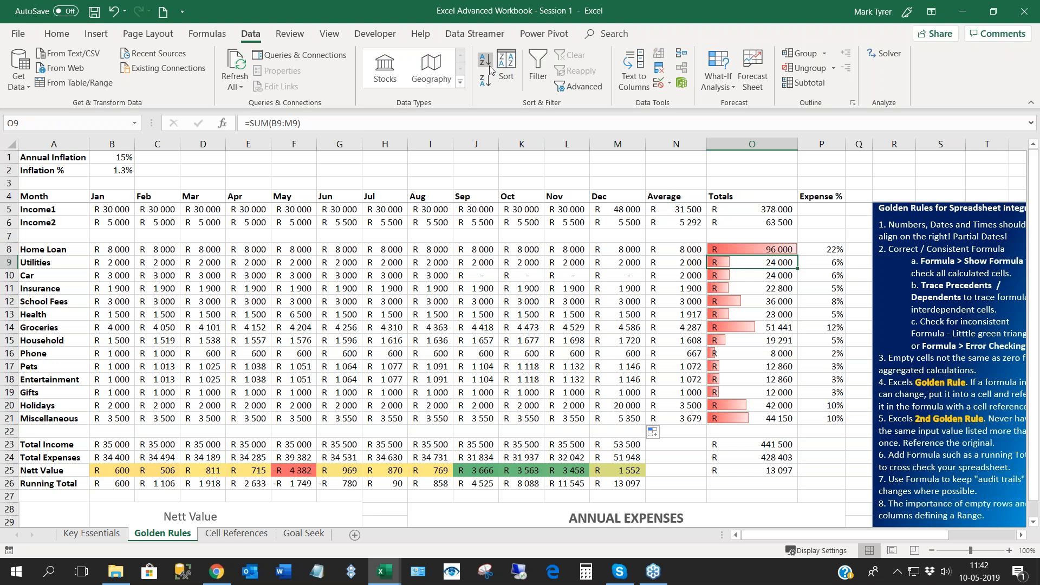
click(486, 82)
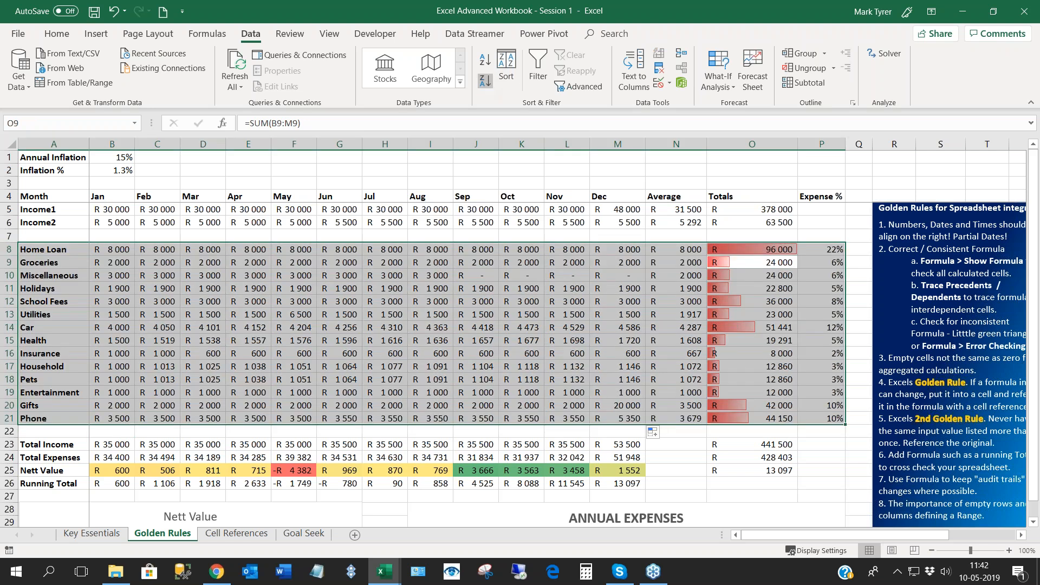
double_click(112, 276)
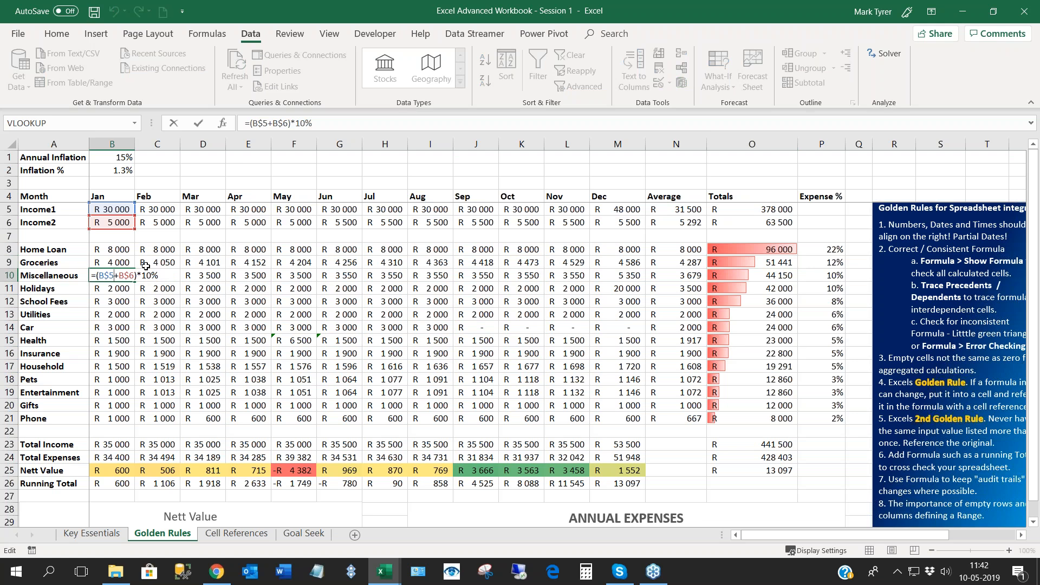
key(Return)
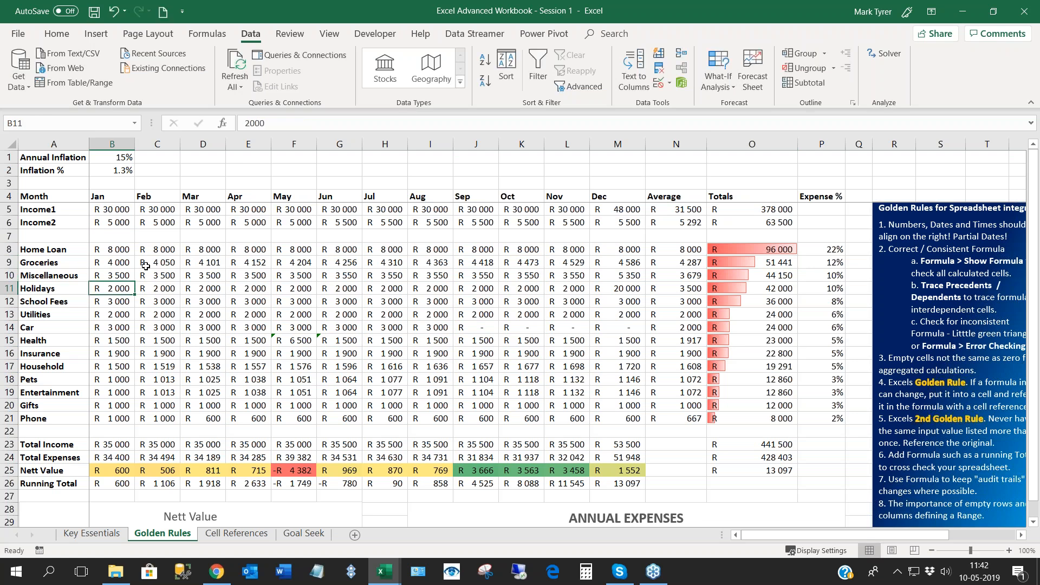
- Examine the empty row 7 between income and expenses and review the sorted budget down to the charts
drag(36, 236, 569, 237)
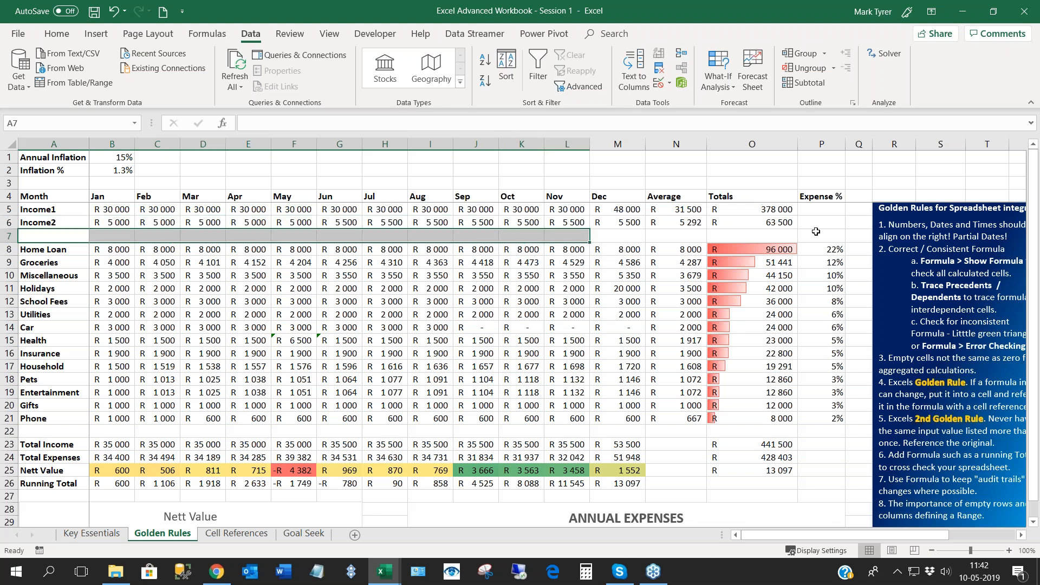
click(173, 340)
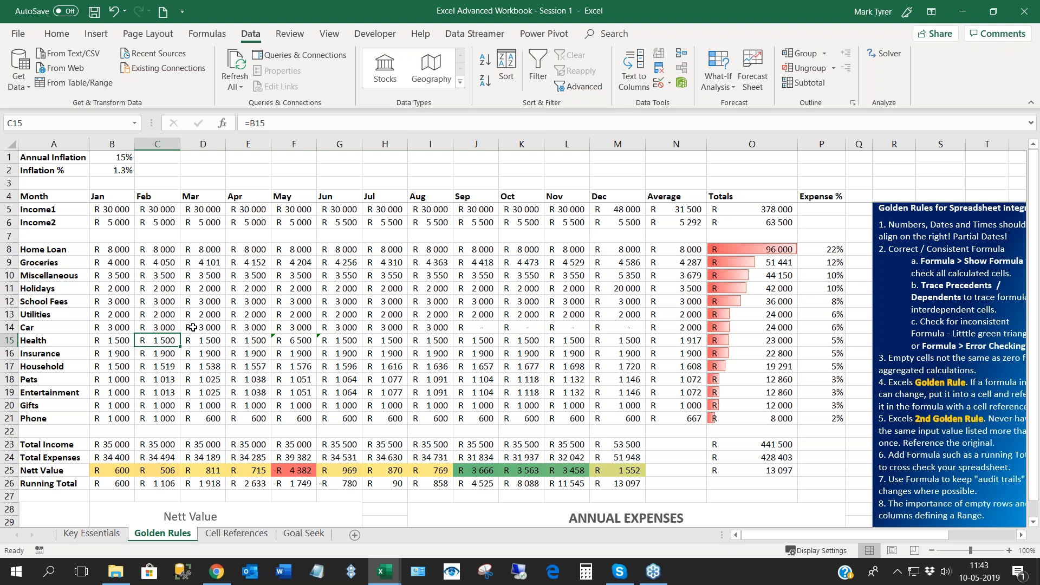
scroll(193, 327, down, 2)
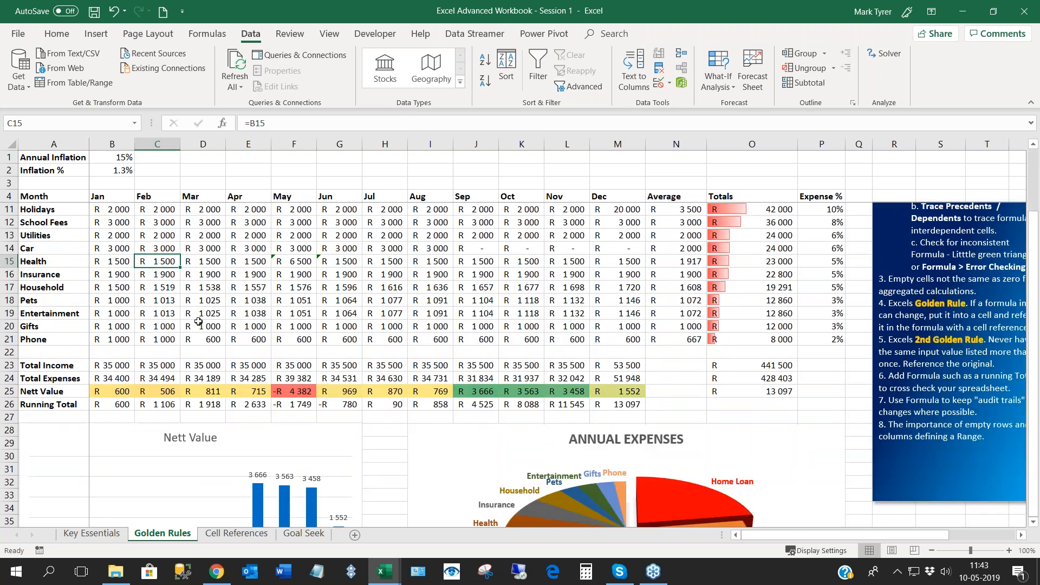
scroll(200, 320, up, 2)
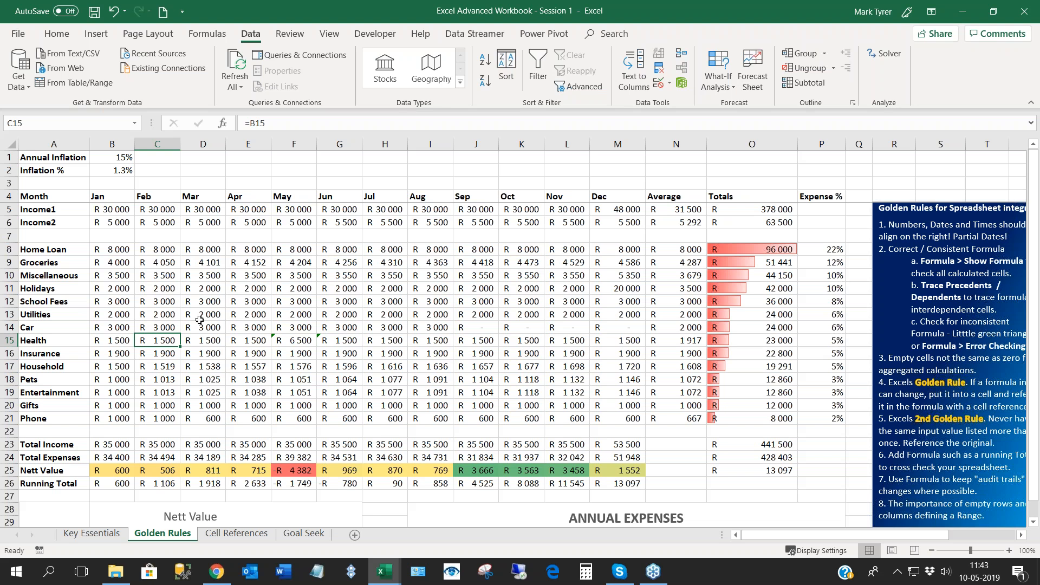
click(273, 325)
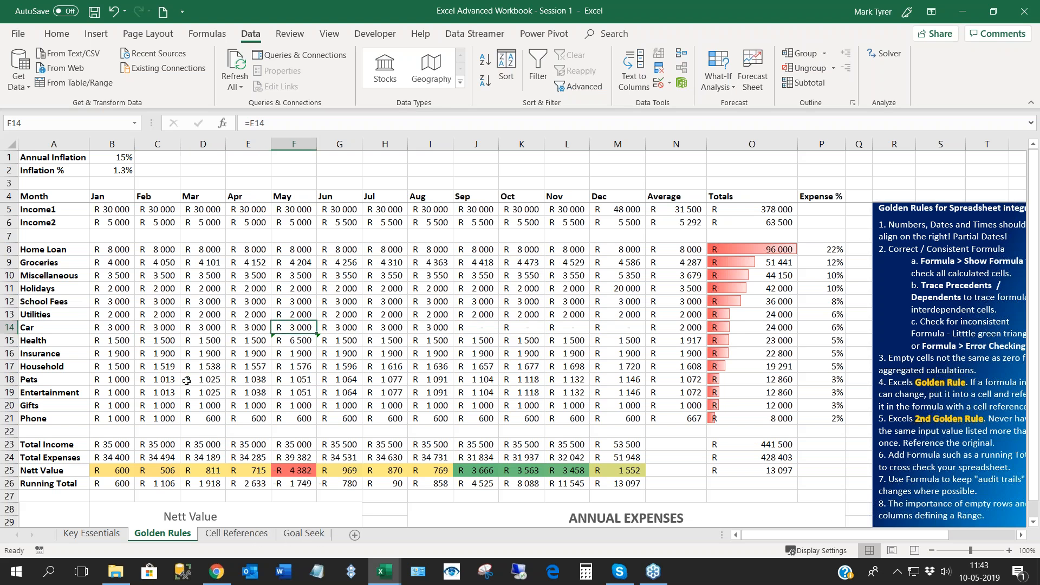
click(198, 304)
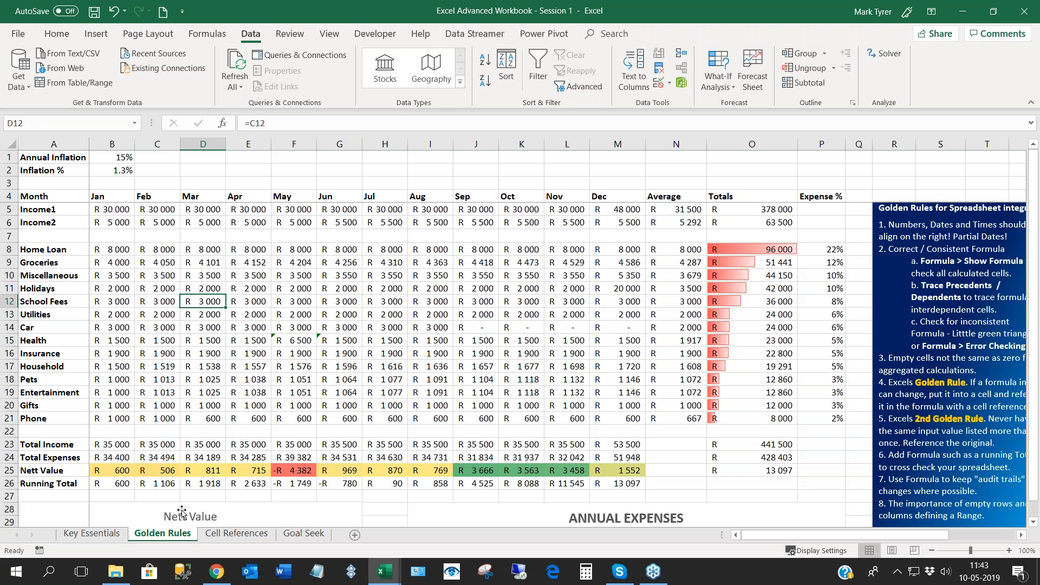
- Copy the expense names and January amounts in A8:B21 of the Golden Rules sheet, after viewing the empty Cell References table
click(236, 535)
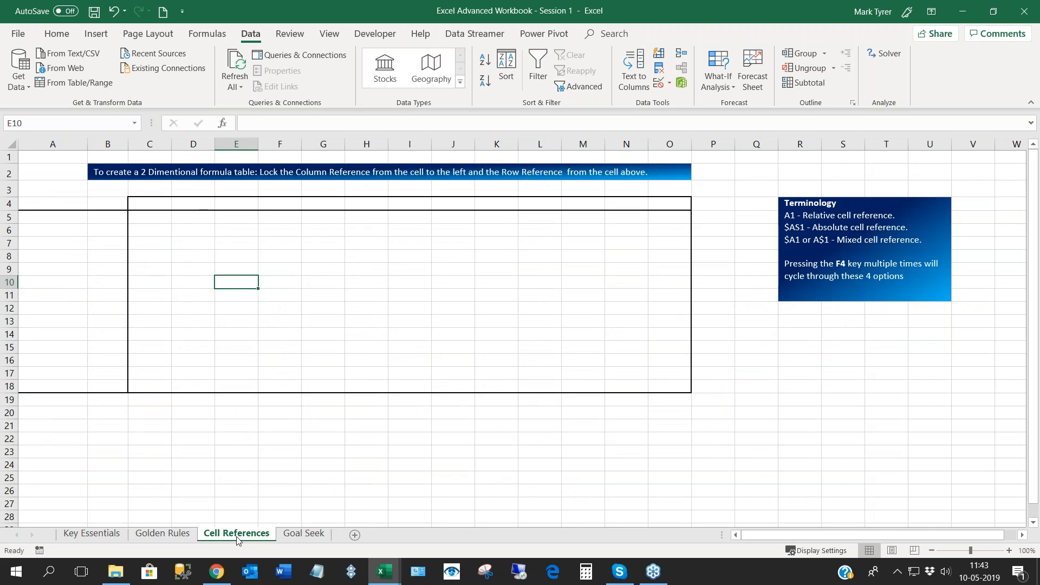
click(162, 534)
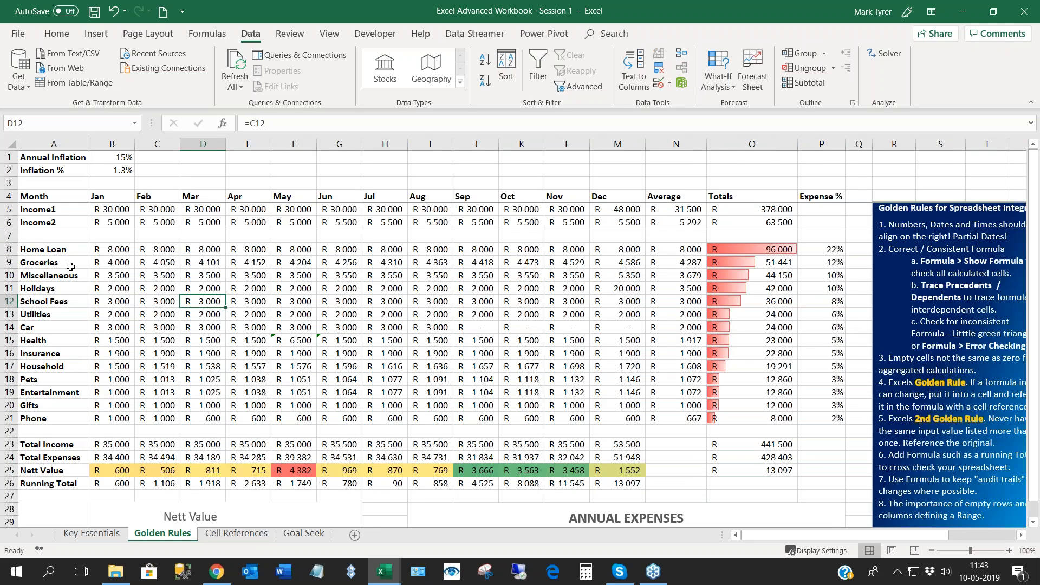
click(38, 250)
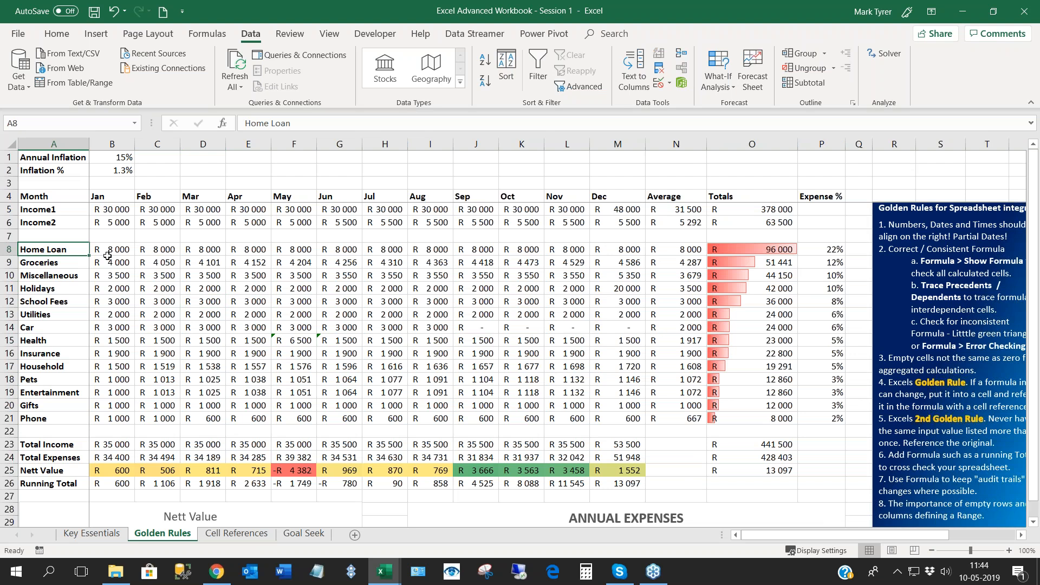
drag(108, 256, 108, 256)
key(ctrl+shift+Down)
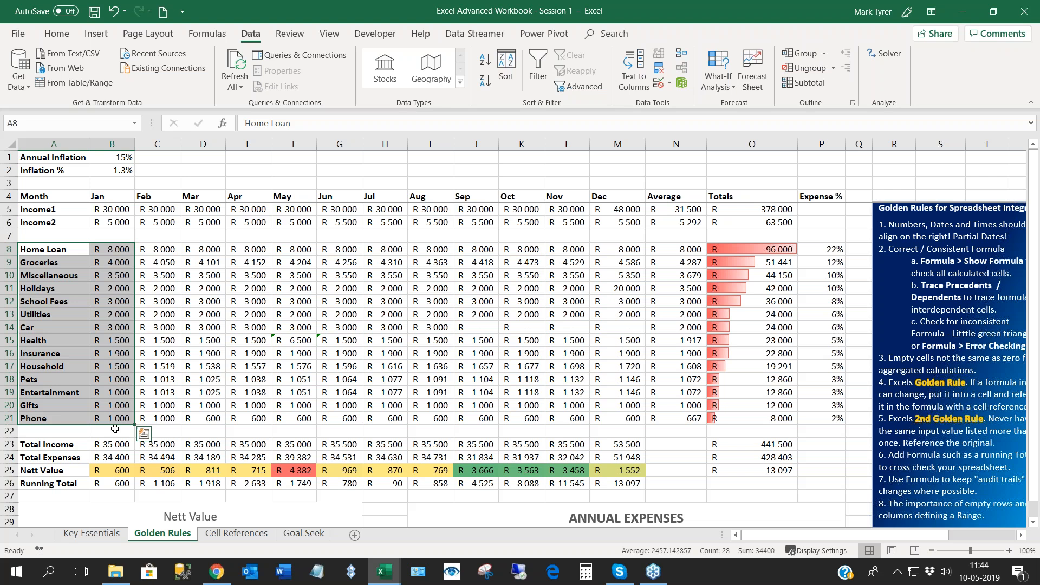
key(ctrl+c)
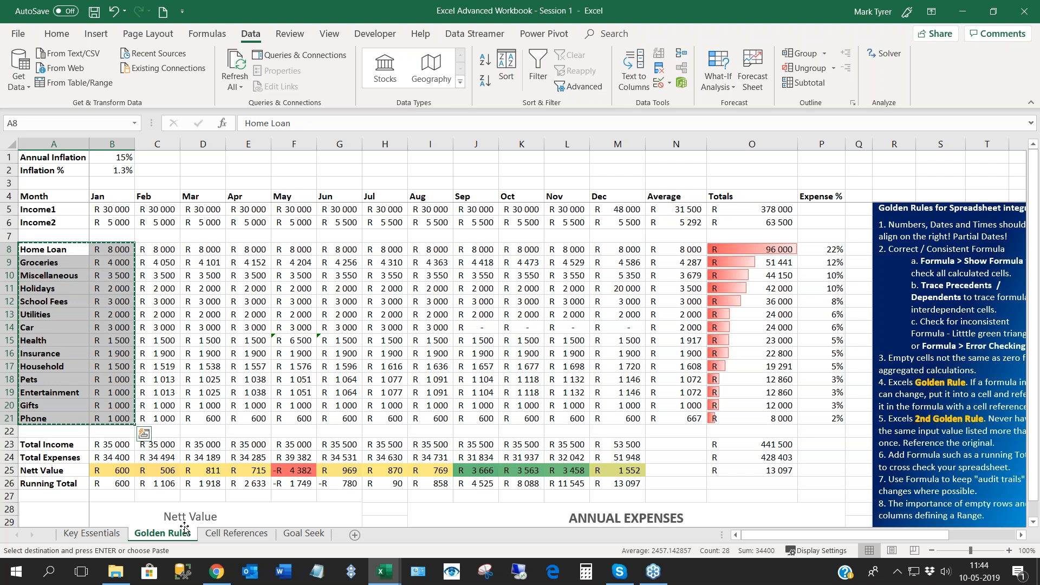
- Paste the copied expense names and amounts as links into the Cell References sheet starting at A5
click(213, 534)
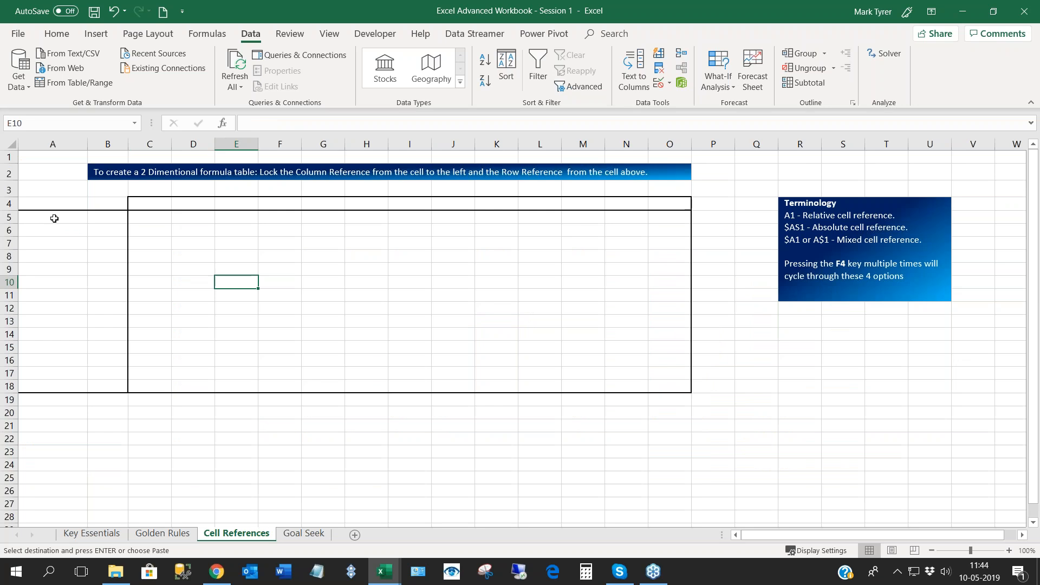
drag(51, 218, 104, 387)
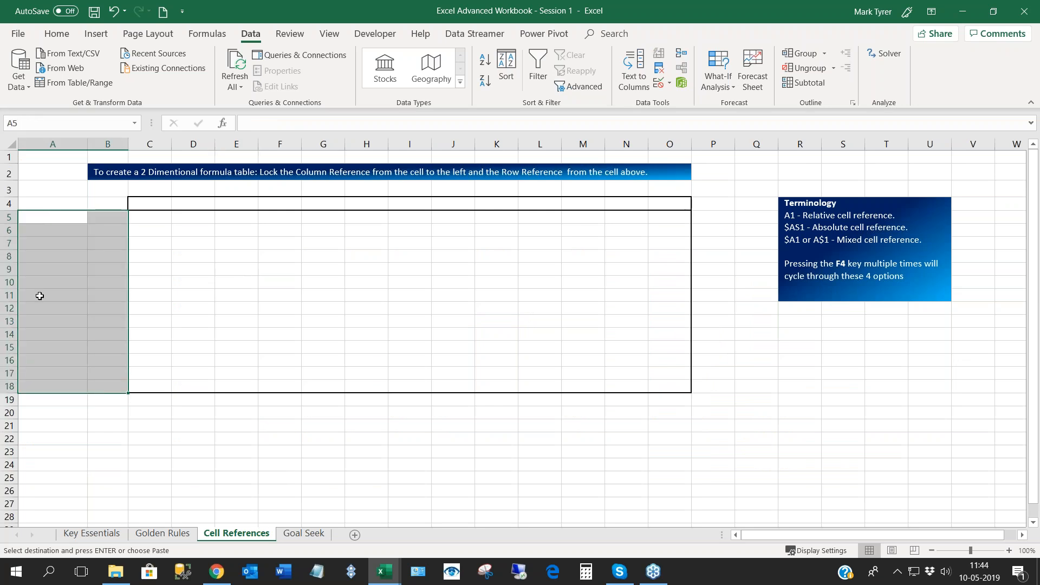
click(38, 218)
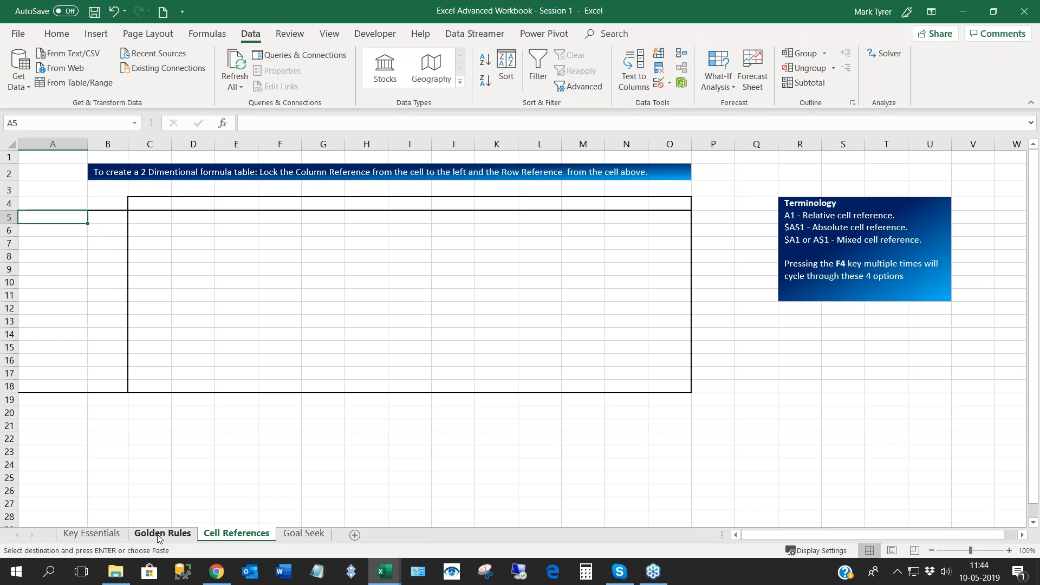
right_click(57, 216)
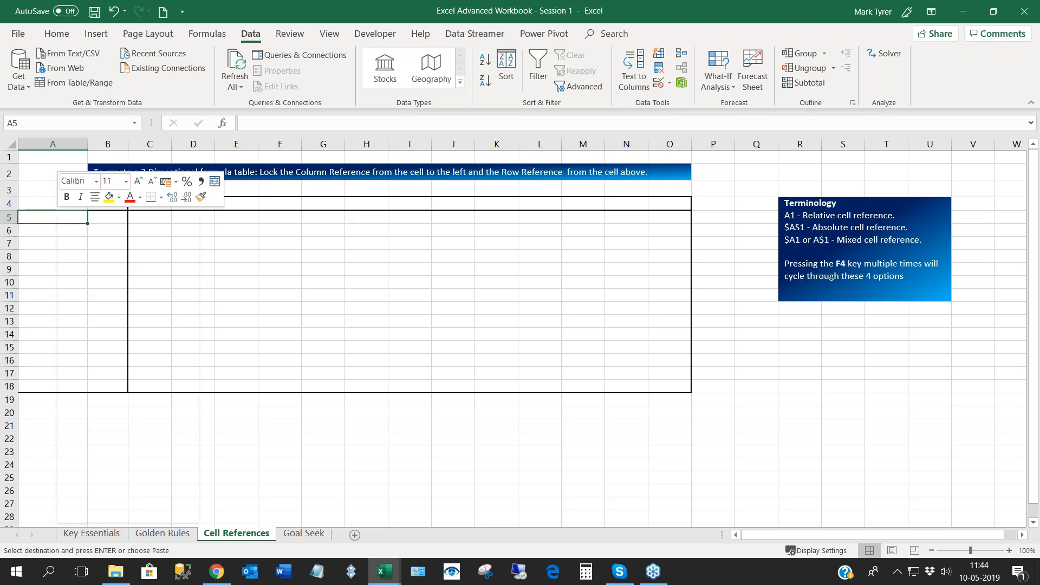
click(107, 293)
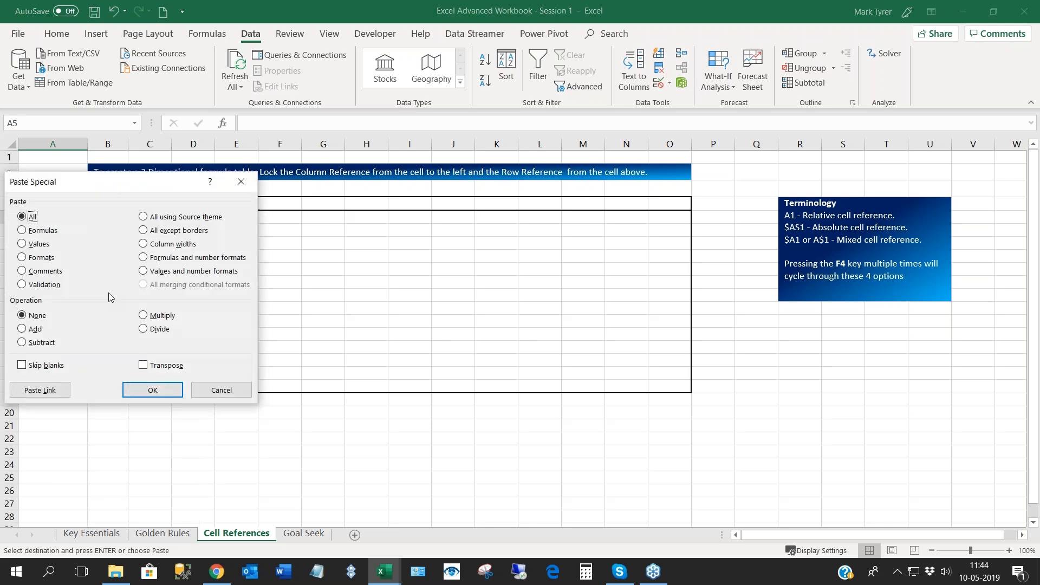
drag(100, 197, 286, 168)
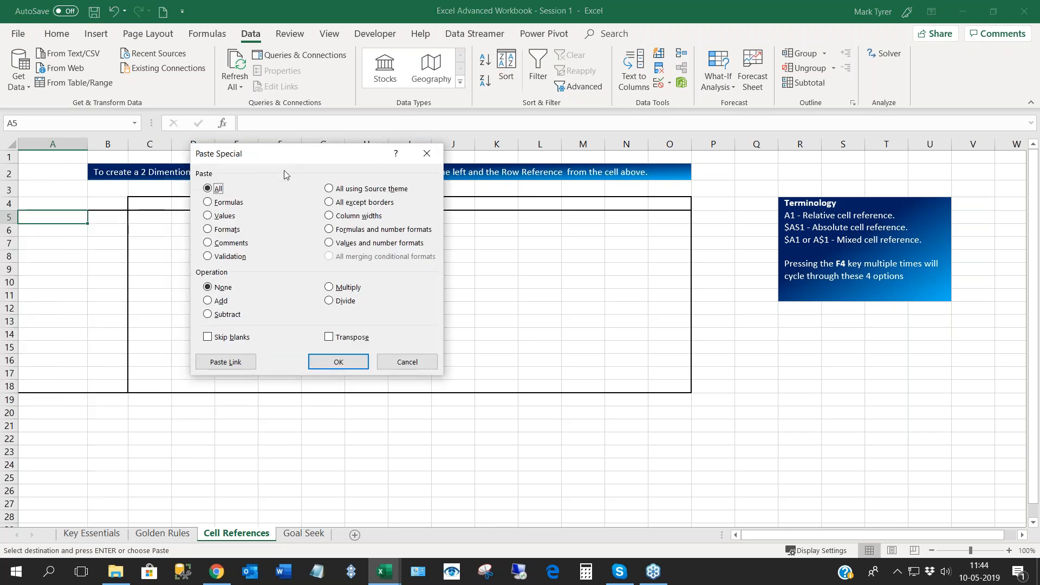
click(221, 362)
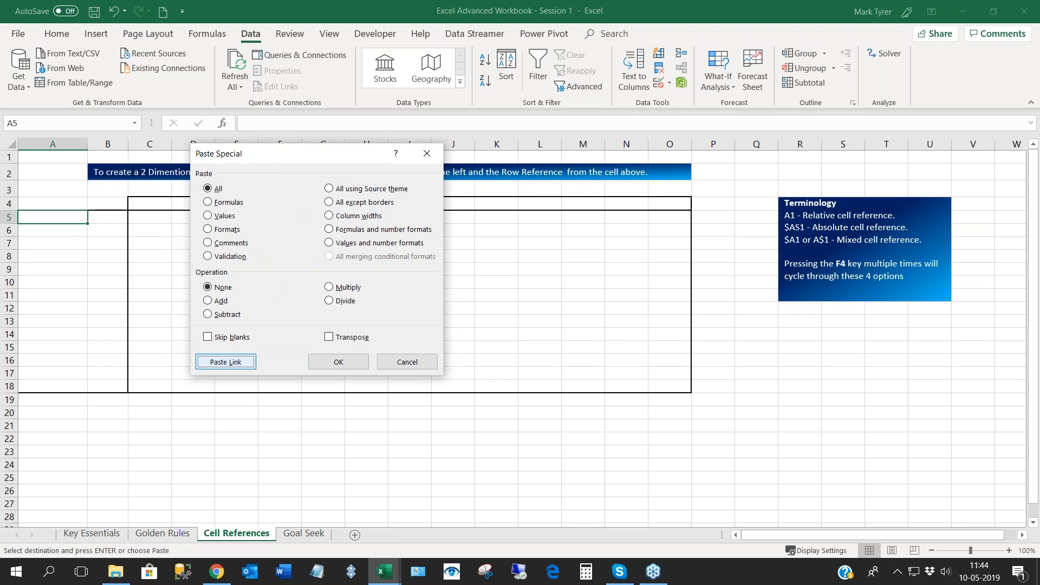
- Inspect the link formulas in A5, B5 and A6 of the Cell References sheet
click(59, 221)
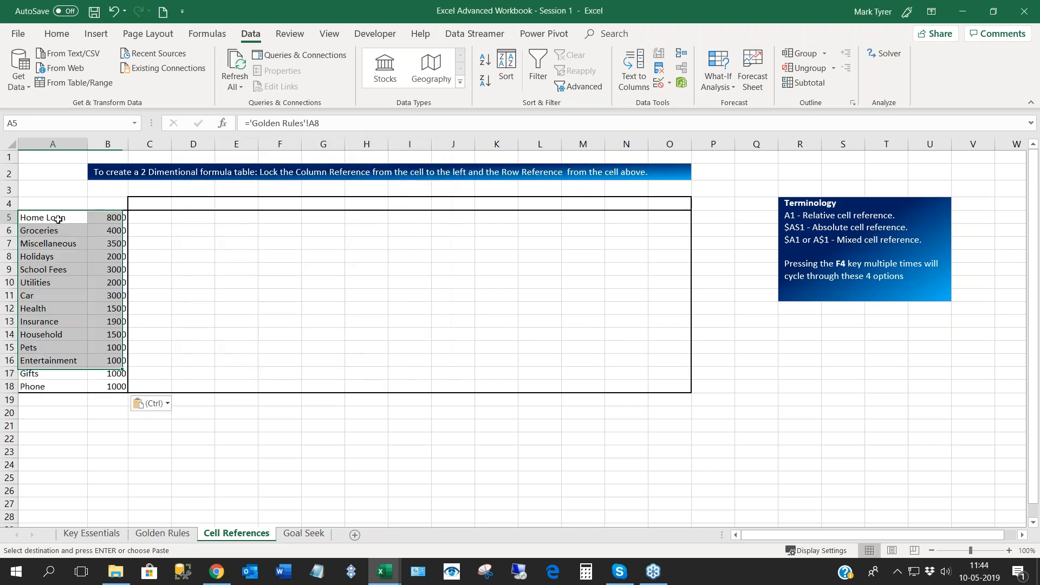
click(115, 218)
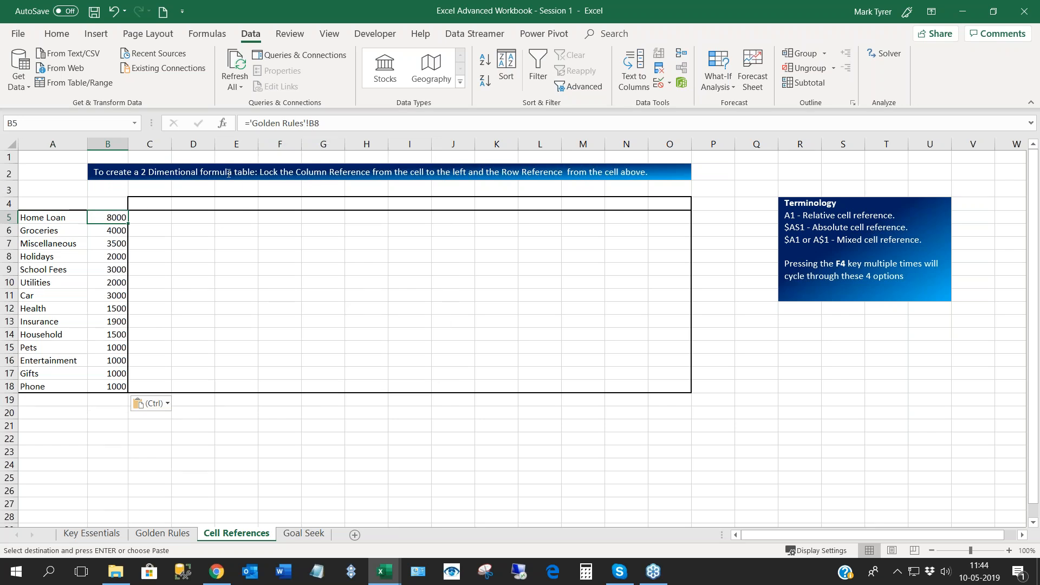
click(55, 220)
click(53, 231)
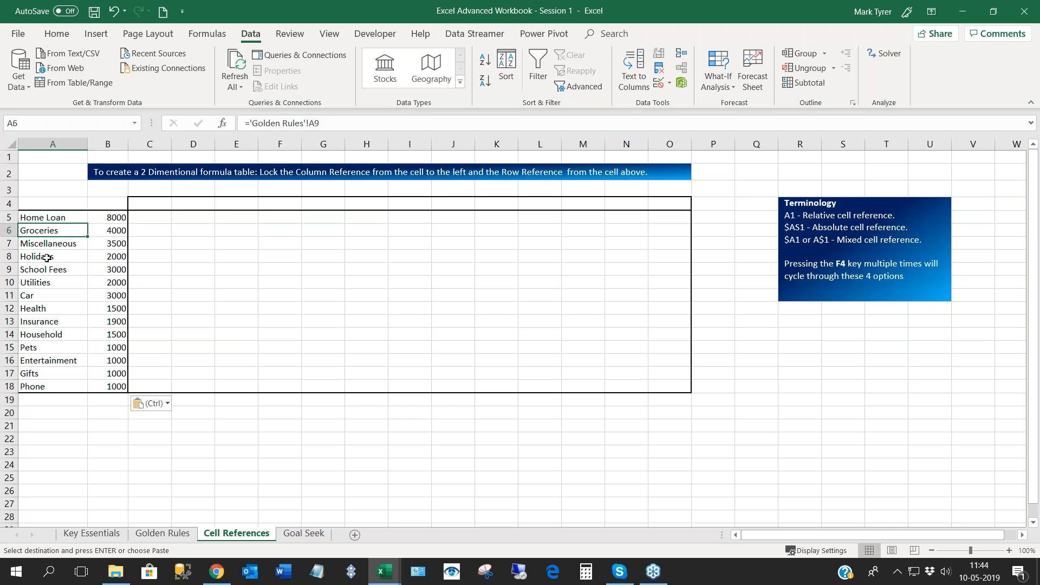
- Paste only the formats of the copied Golden Rules range onto the linked expenses and amounts starting at A5 of Cell References
click(148, 535)
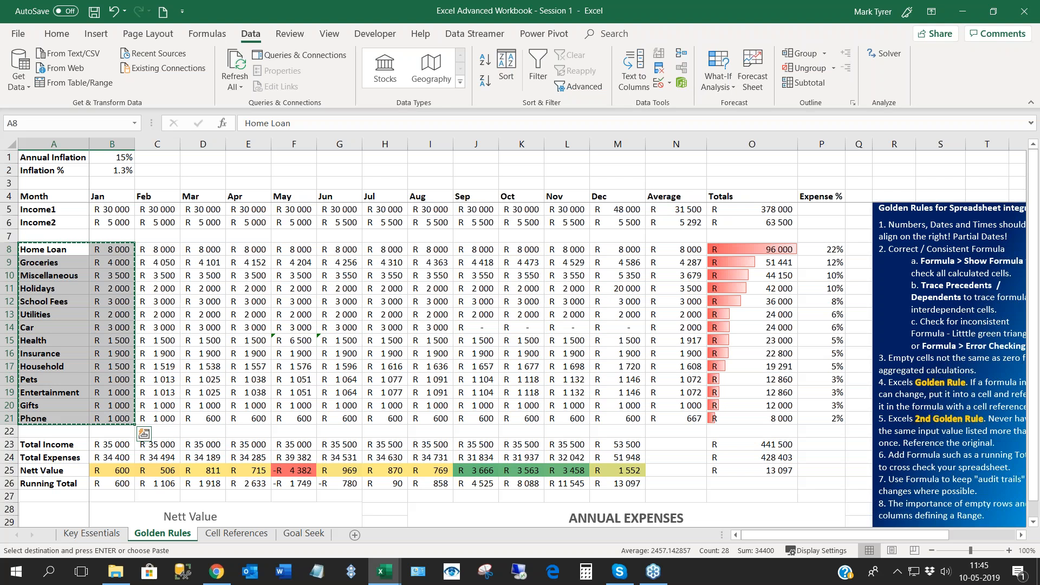
click(223, 534)
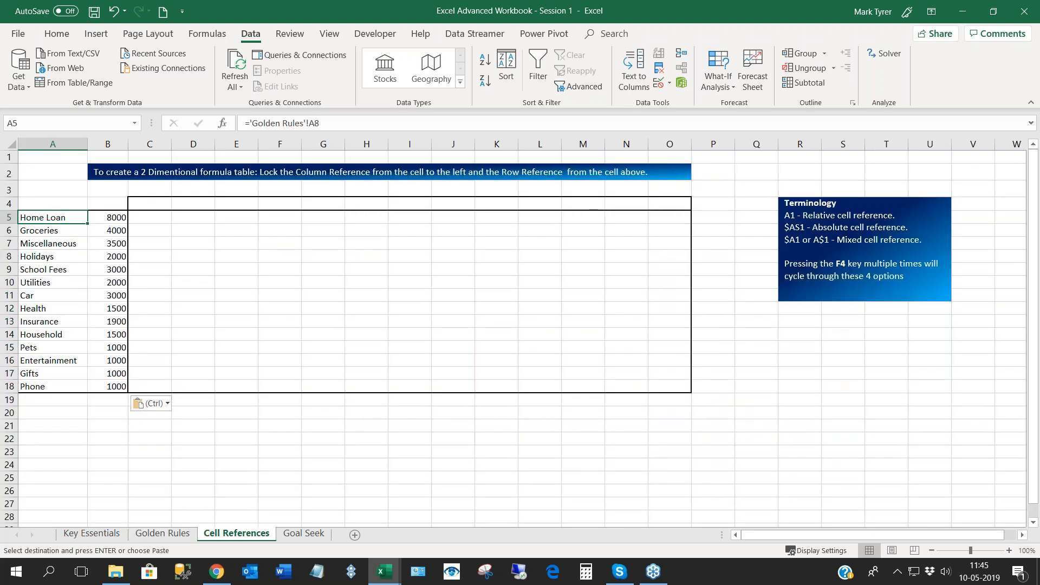
right_click(49, 218)
click(94, 296)
drag(144, 188, 329, 177)
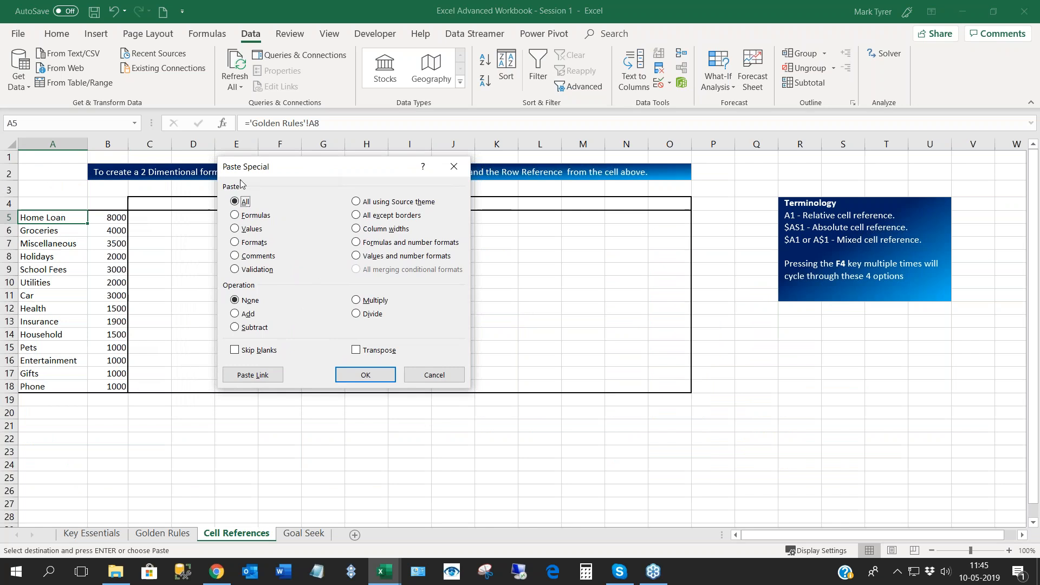
click(235, 243)
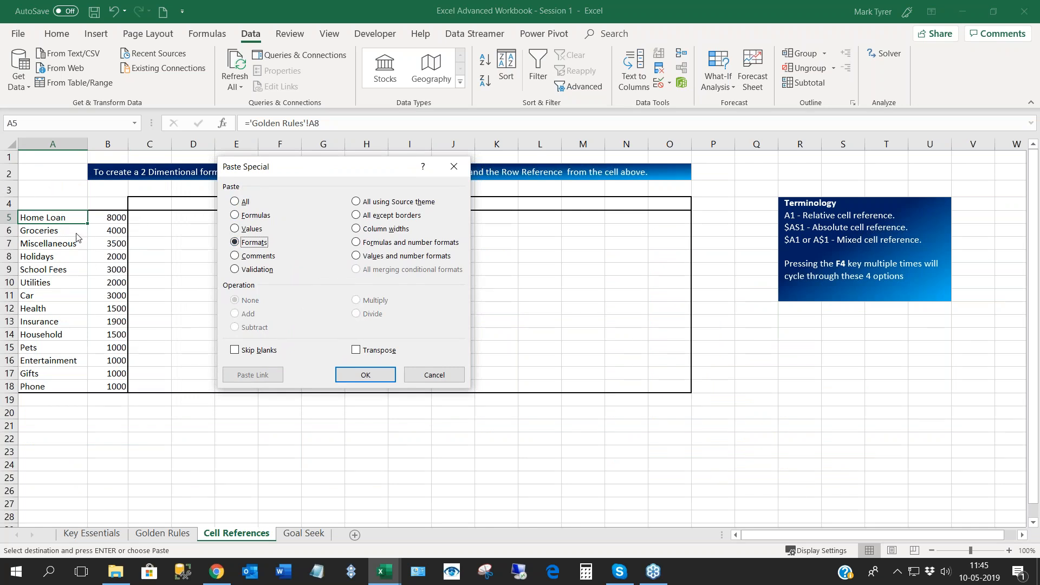
click(364, 375)
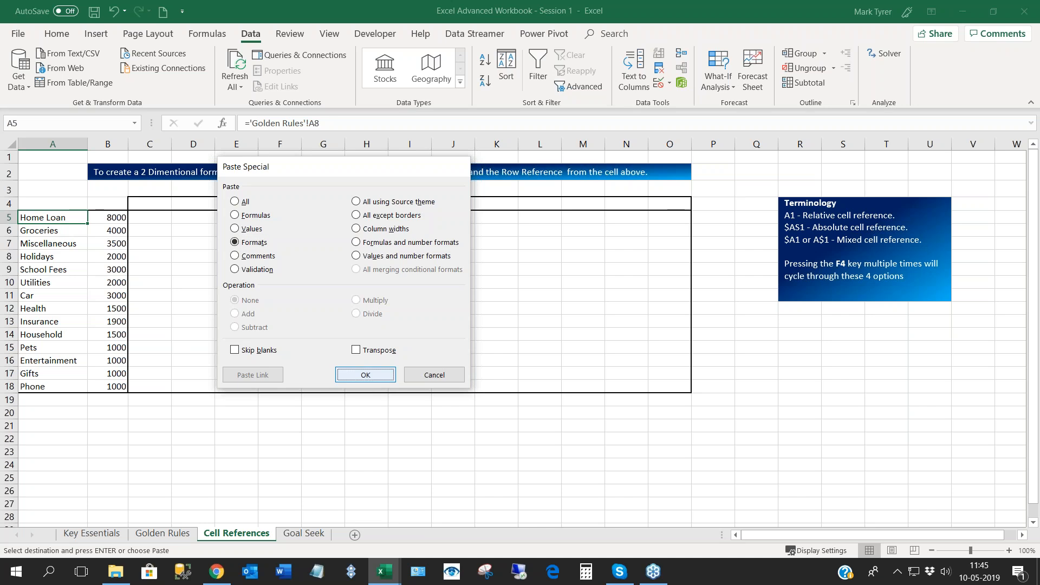
click(56, 258)
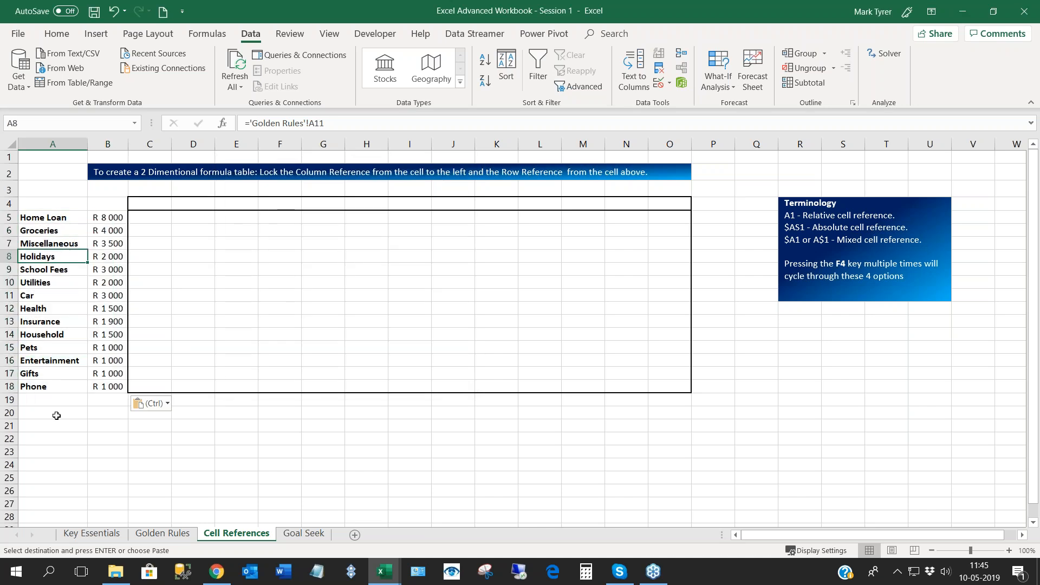
drag(108, 224, 108, 386)
click(109, 220)
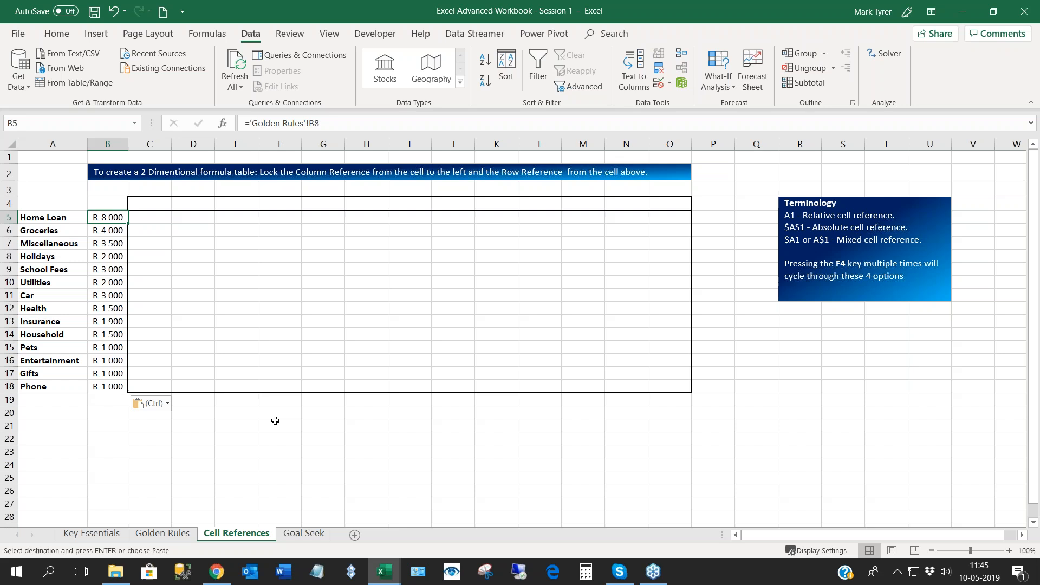
- Enter 5% as the first rate of the table's header row in C4
click(153, 202)
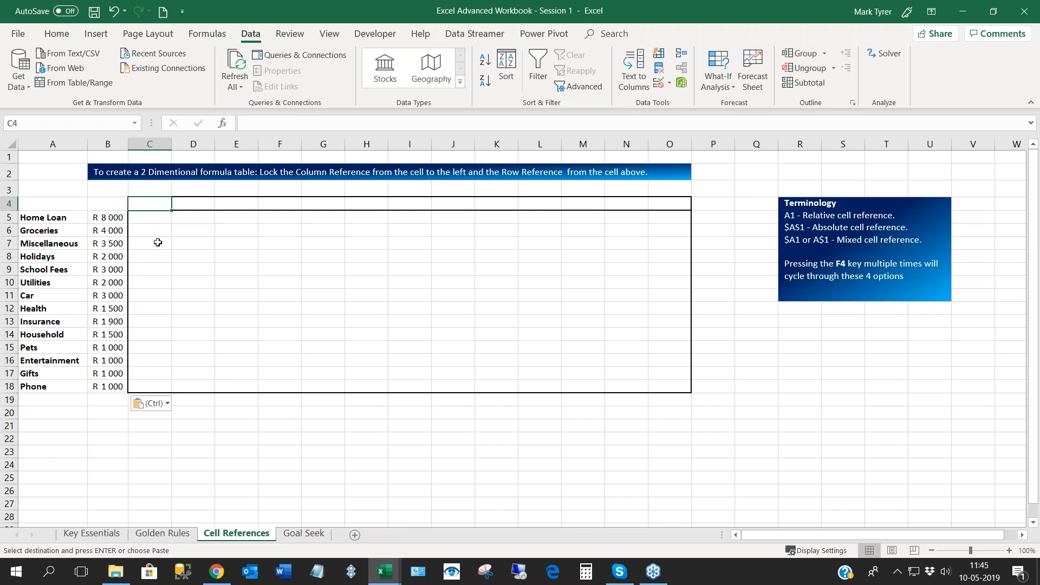
drag(157, 206, 673, 205)
drag(158, 216, 675, 391)
click(144, 220)
click(145, 201)
text(5%)
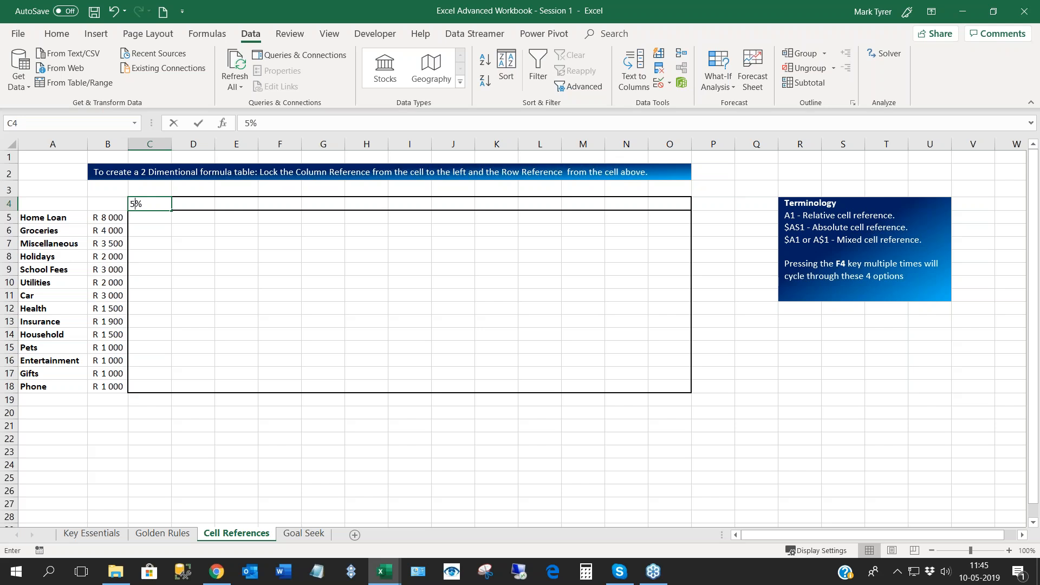
key(Return)
- Enter the formula =C4+1% in D4 to increment the header rate
click(155, 233)
click(154, 204)
click(157, 216)
click(160, 204)
click(57, 34)
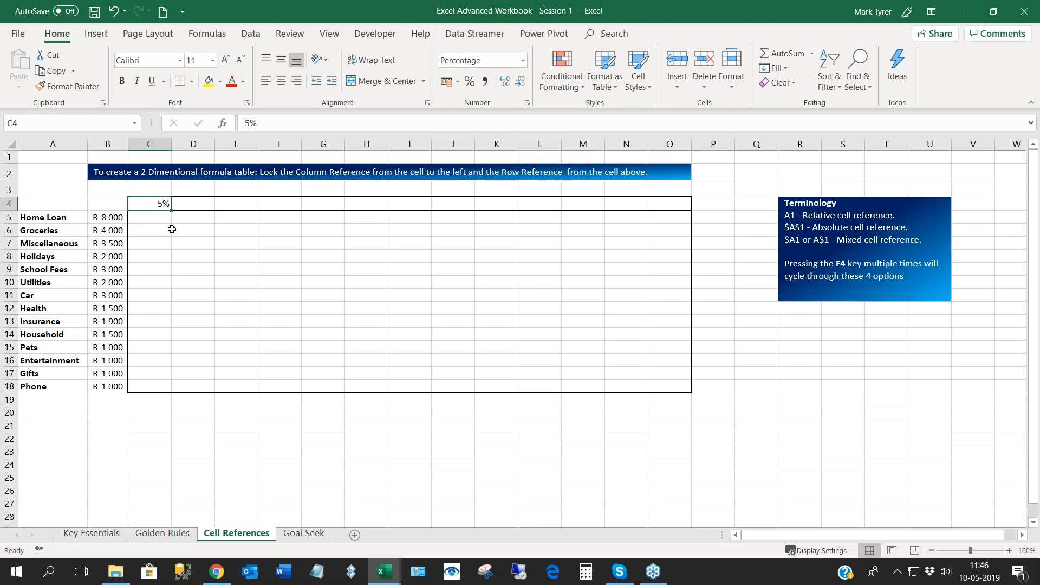
click(196, 218)
click(196, 205)
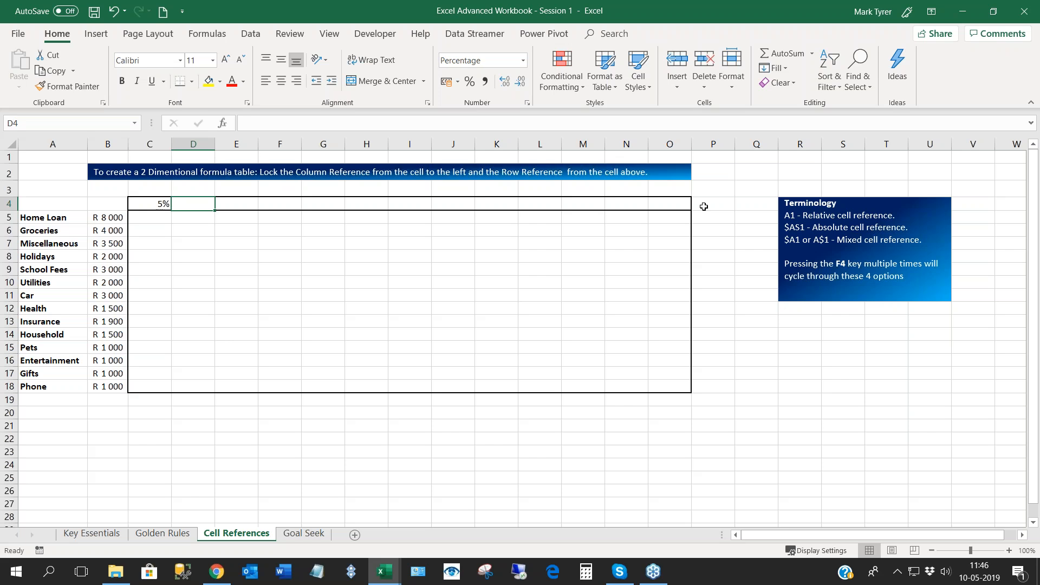
click(192, 217)
click(194, 205)
text(=)
click(156, 203)
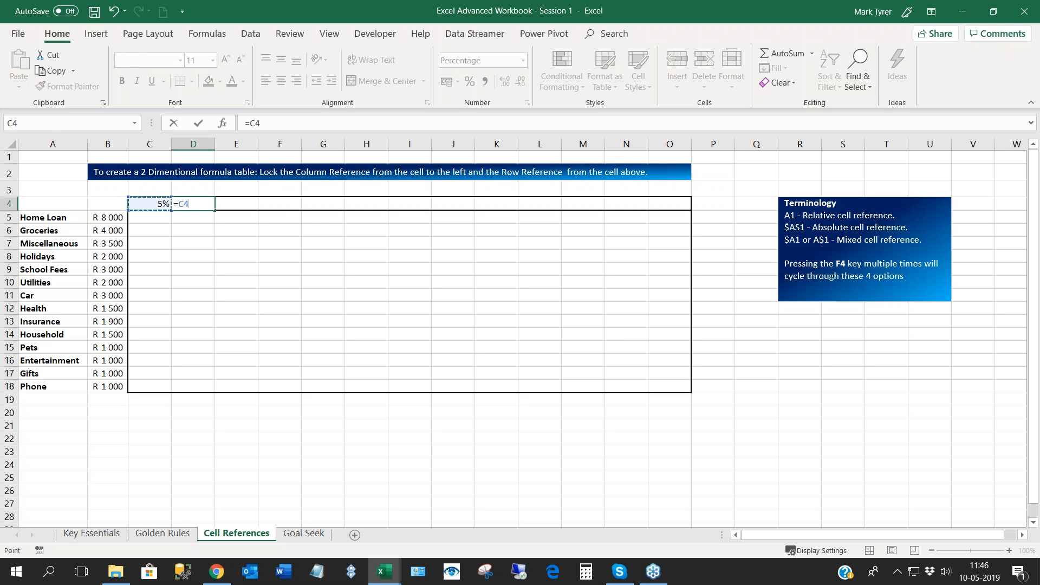
text(+1%)
key(Return)
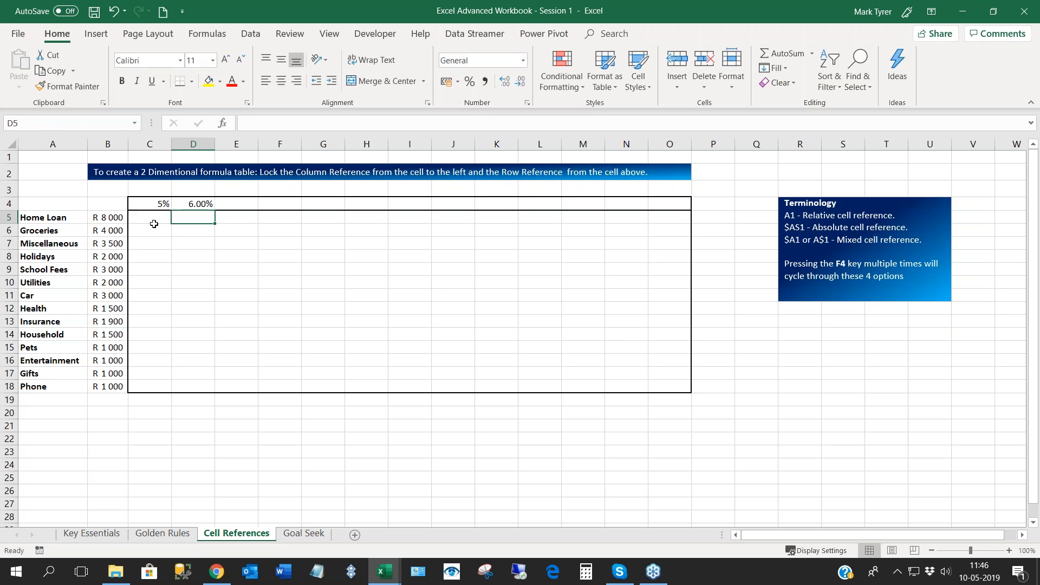
- Format D4 as a percentage without decimals and fill its formula across the header row to O4
click(196, 206)
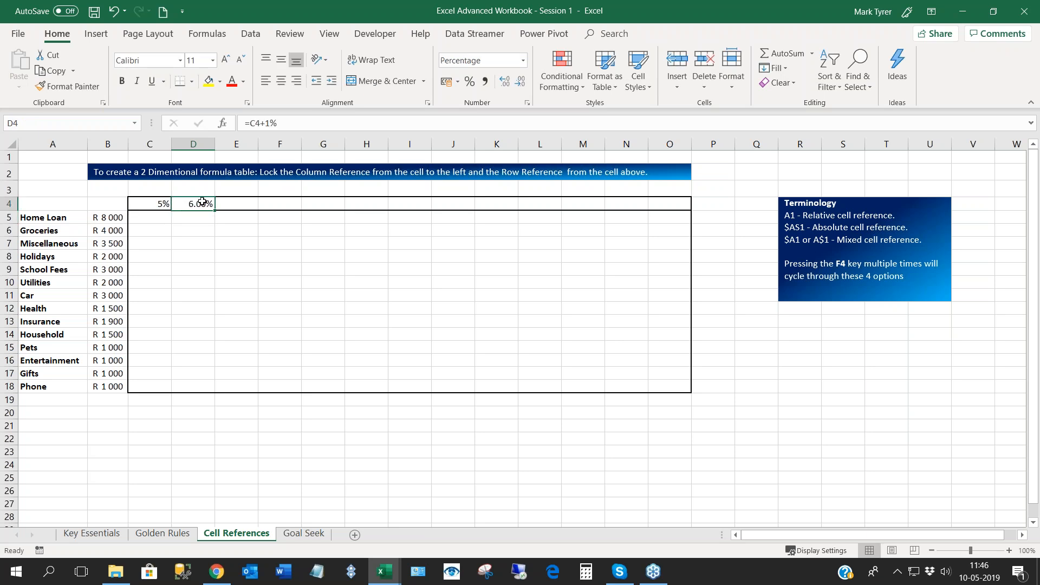
click(469, 82)
click(323, 244)
click(205, 204)
drag(218, 211, 677, 149)
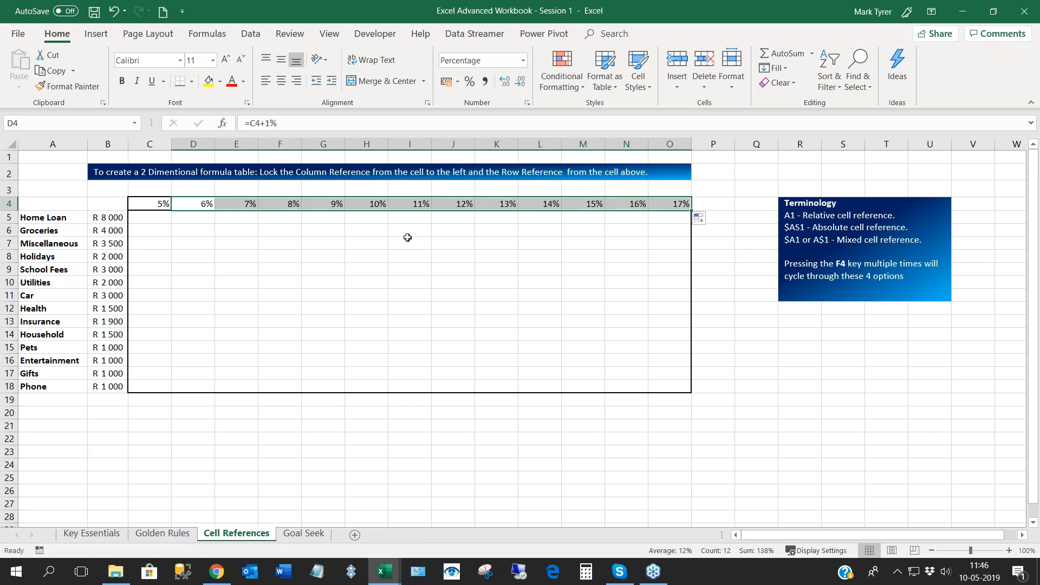
- Change the header row's fill option to Fill Without Formatting so the table border is kept
click(254, 235)
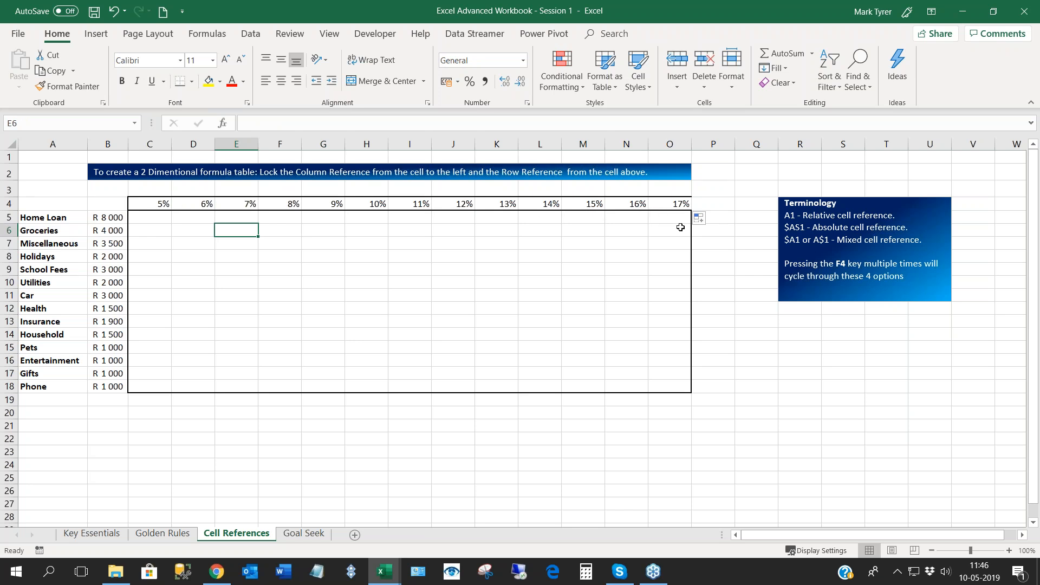
click(706, 219)
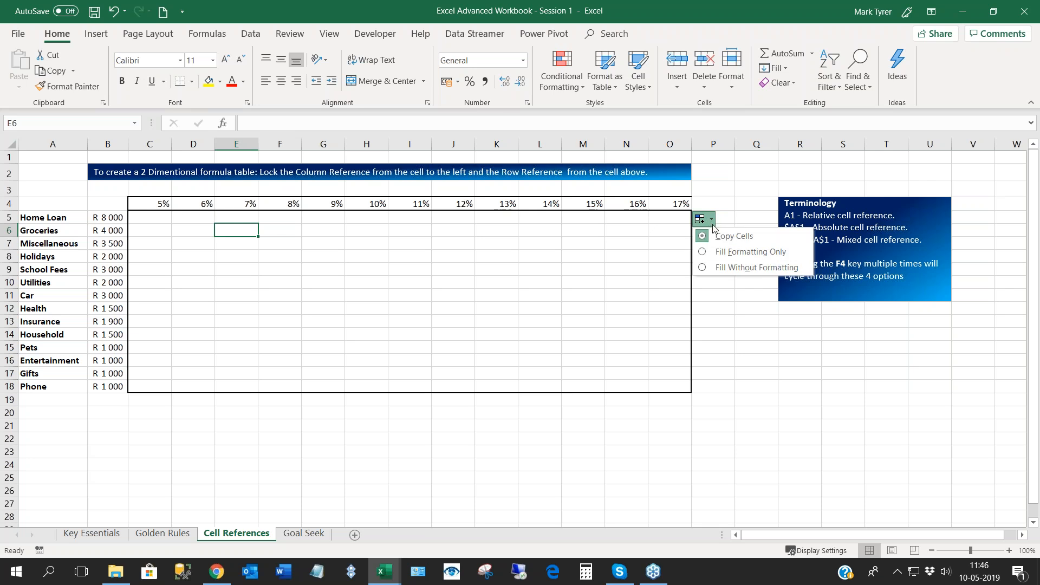
click(730, 267)
click(672, 255)
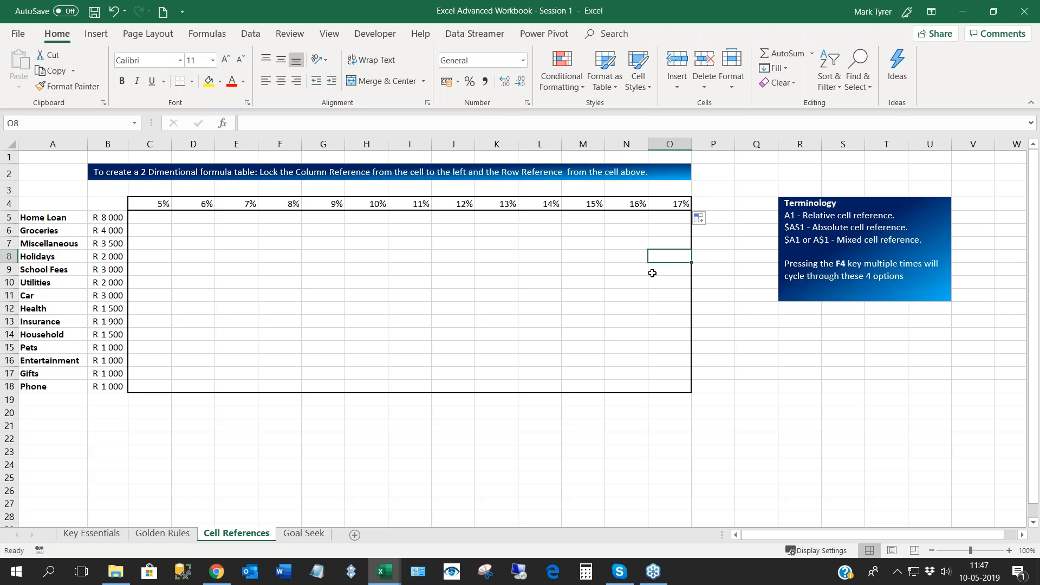
- Multiply the Home Loan amount by the 5% rate with the formula =B5*C4 in C5
click(149, 218)
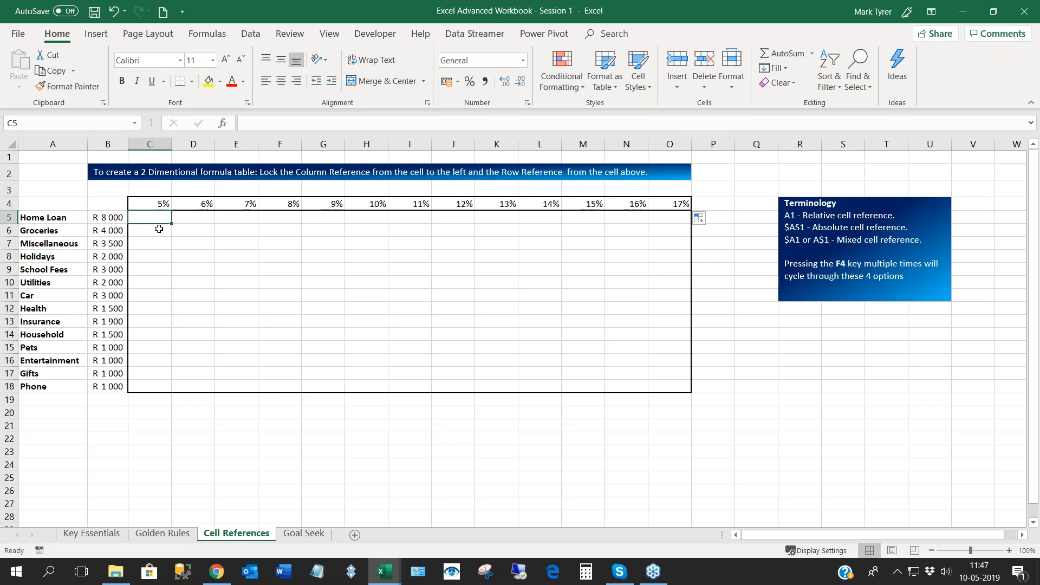
drag(120, 216, 101, 389)
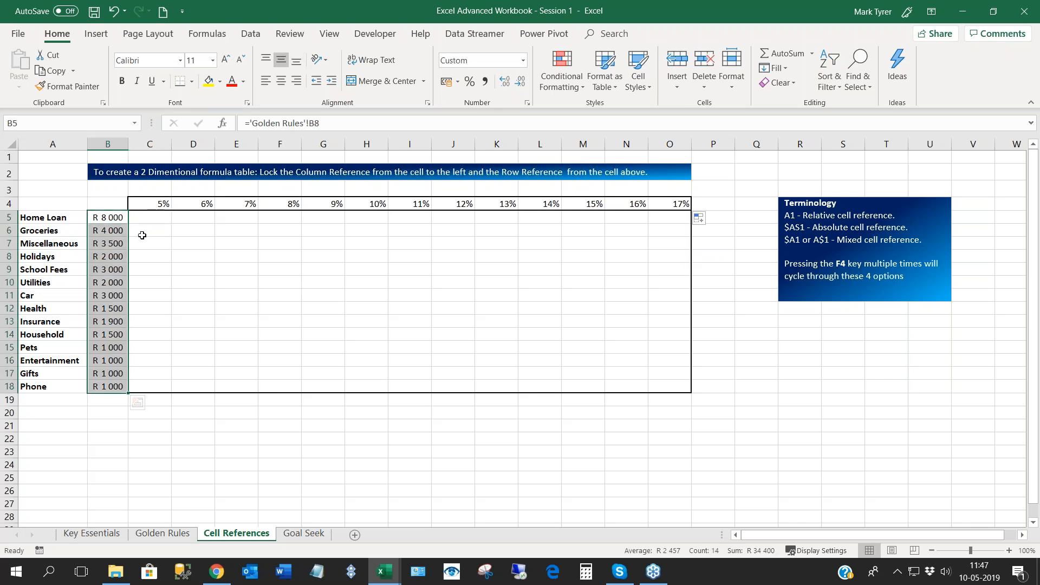
click(154, 218)
click(233, 219)
click(156, 206)
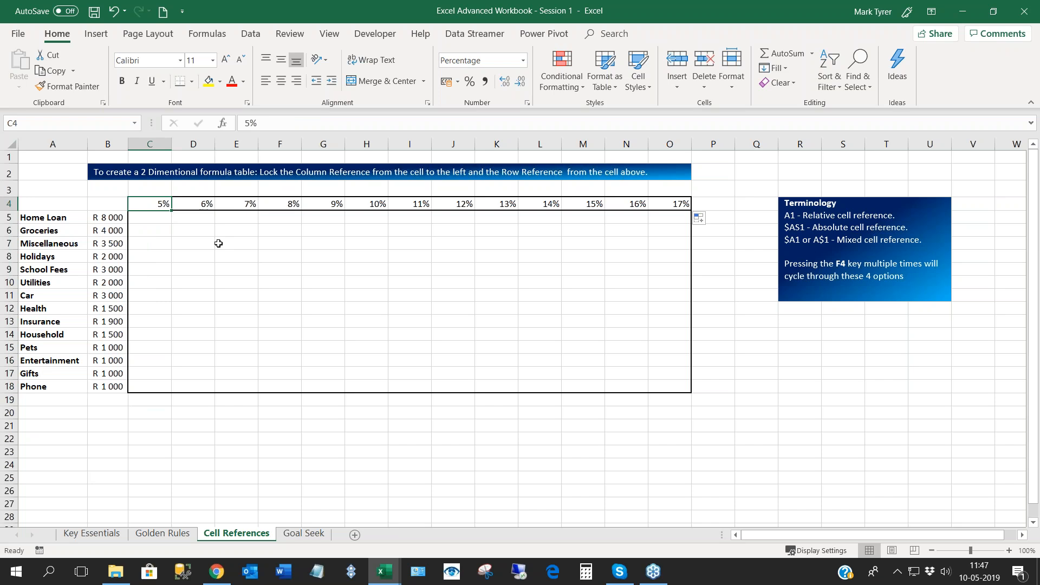
click(154, 220)
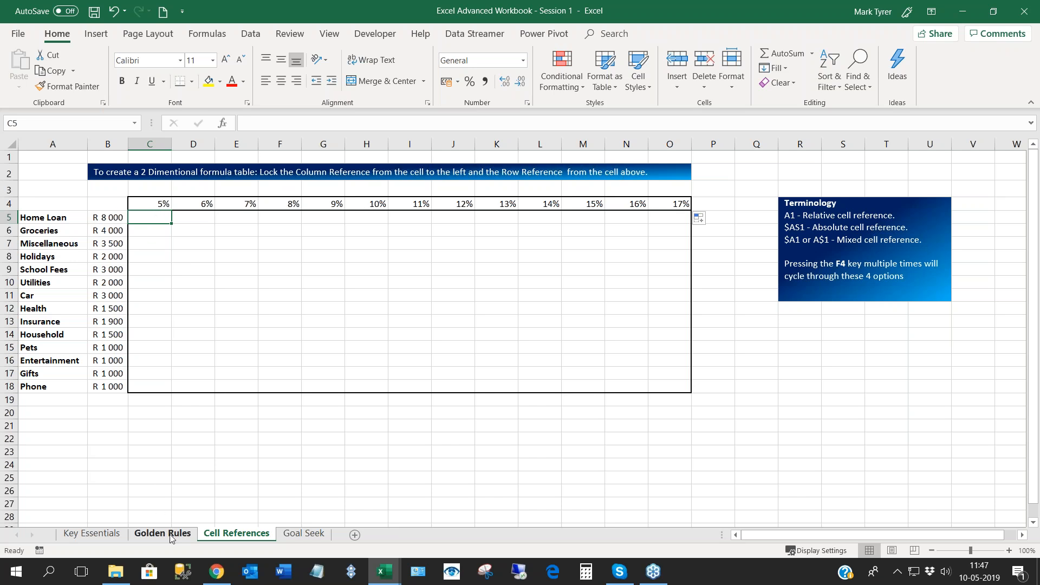
text(=)
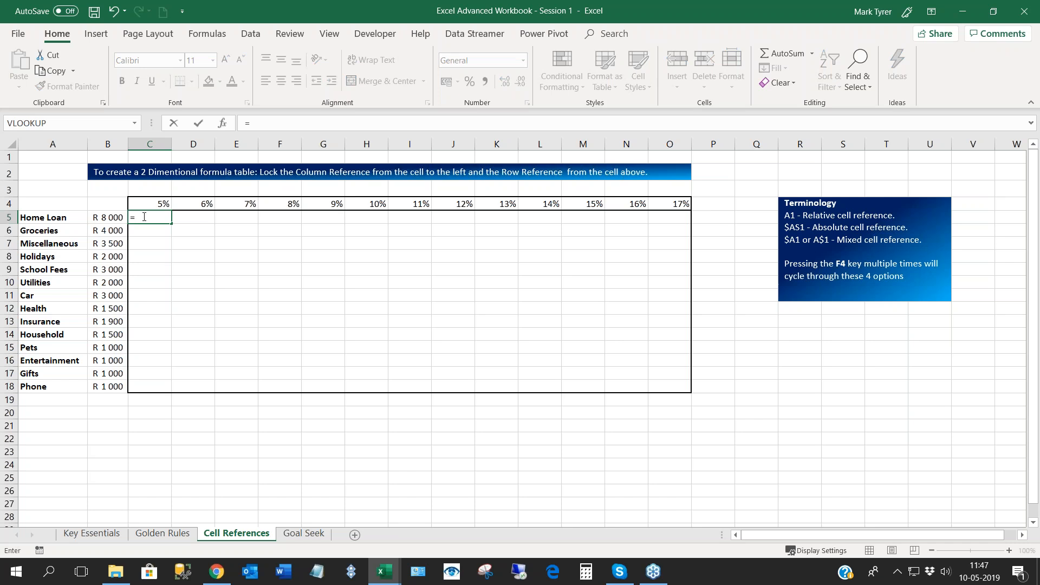
click(104, 217)
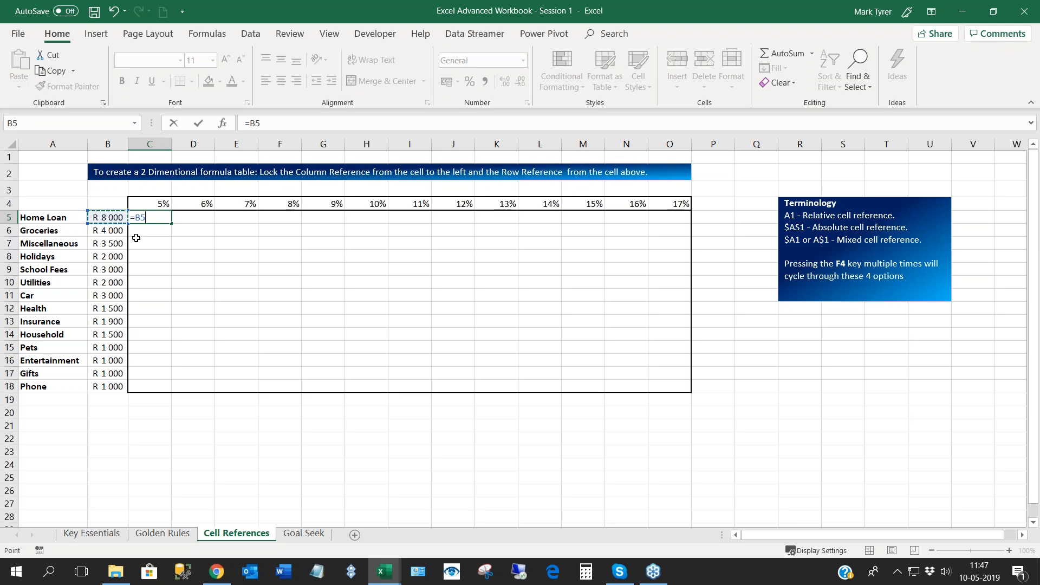
text(*)
click(151, 207)
key(Return)
key(Up)
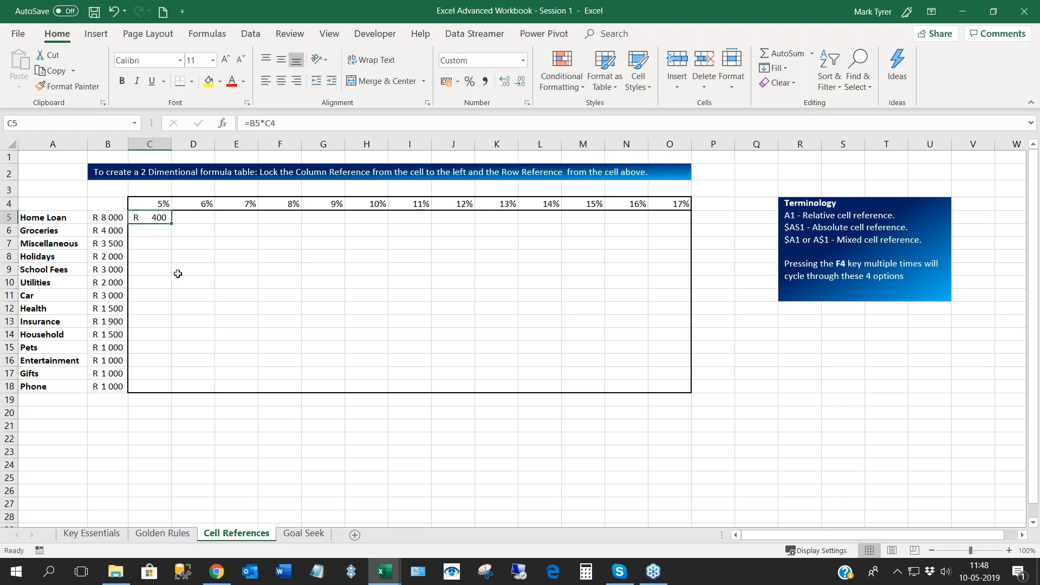
- Change the C5 formula to =B5*(1+C4) and widen column C slightly
key(F2)
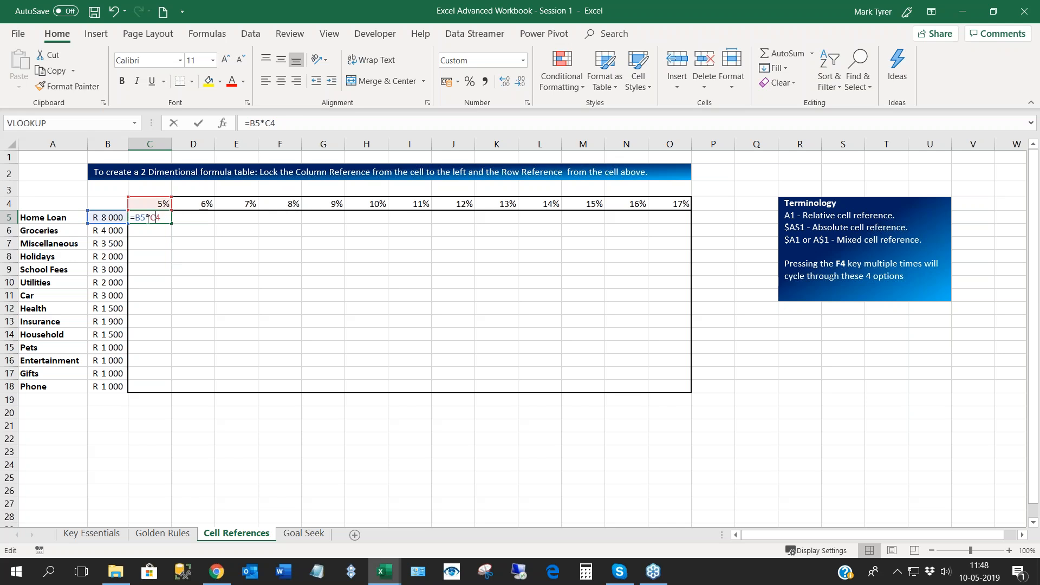
key(Left)
key(Left)
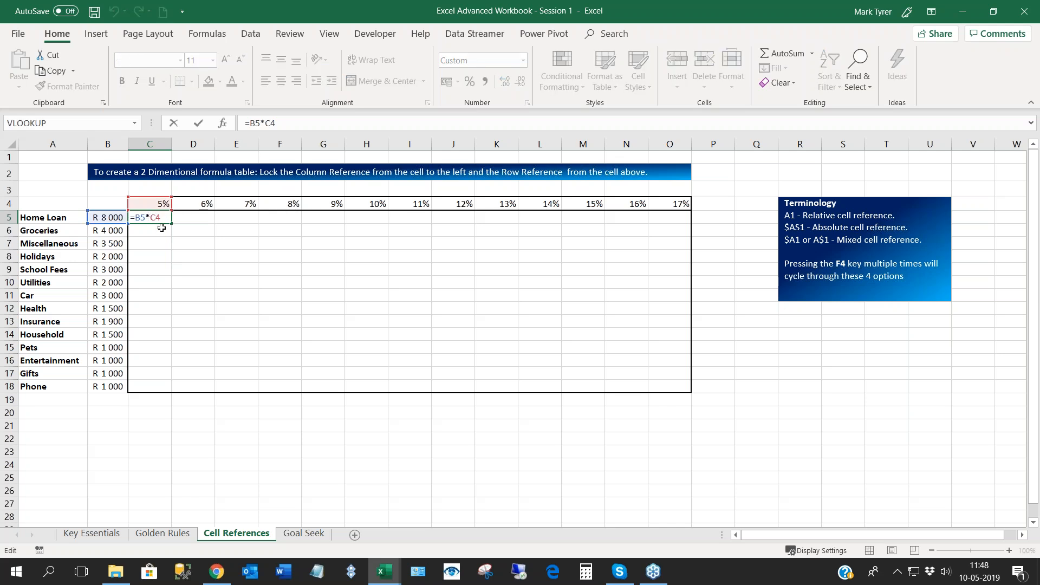
text(()
text(1+C4))
key(Return)
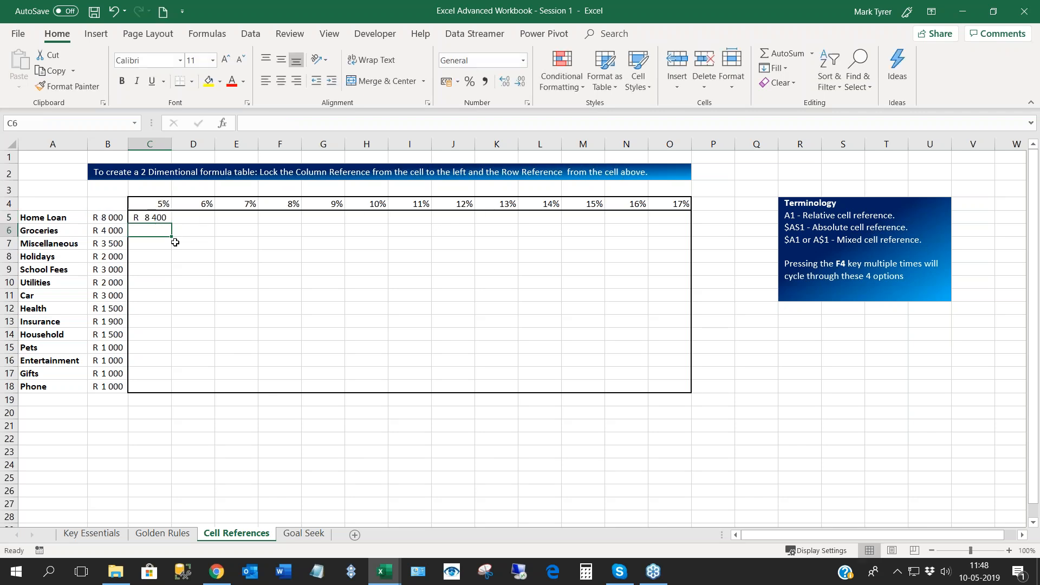
click(161, 218)
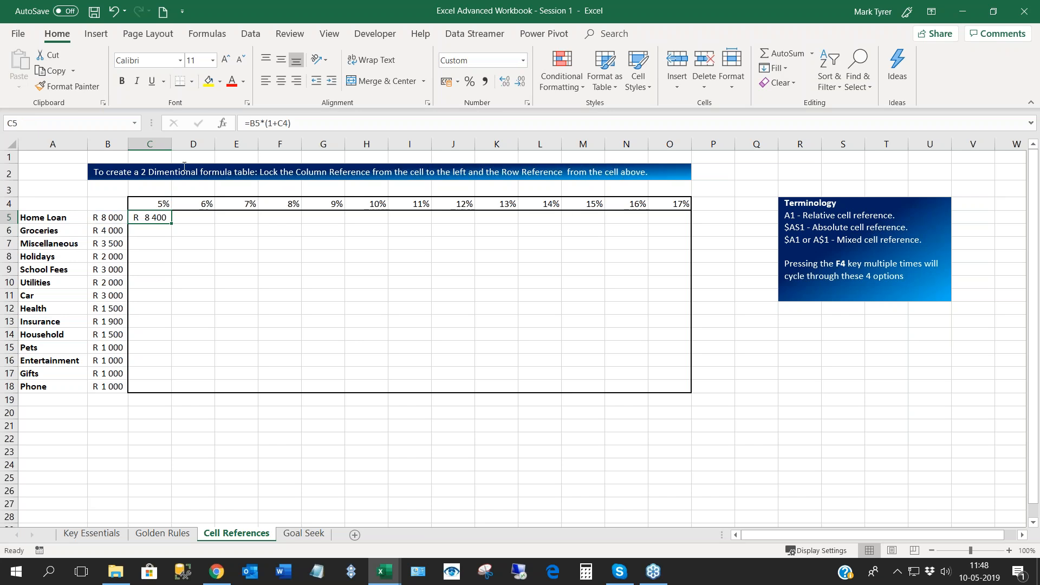
drag(172, 144, 175, 145)
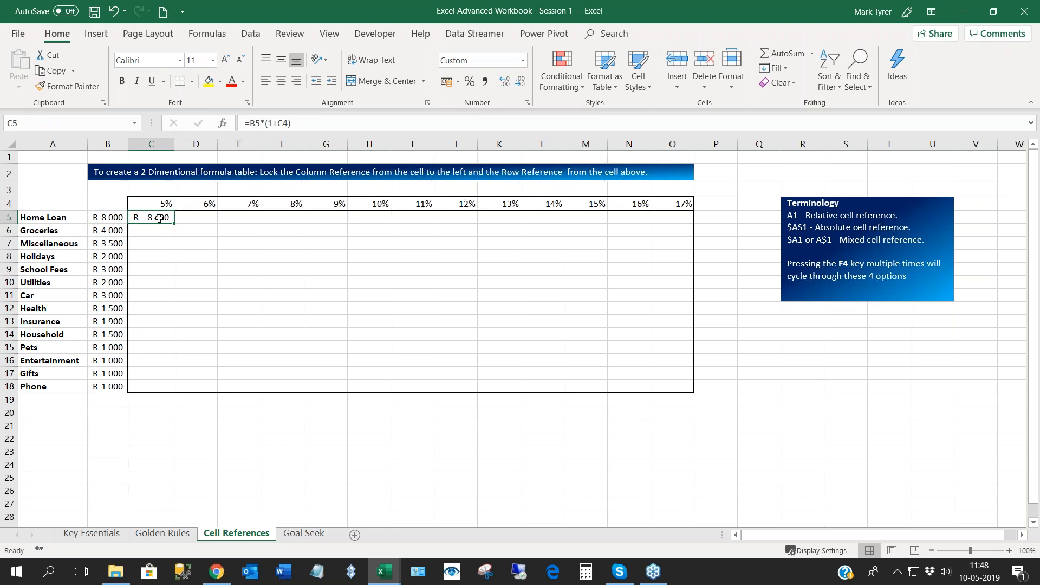
- Try filling the C5 formula down to C10, inspect the references copied into C6, and undo the fill
drag(173, 225, 171, 287)
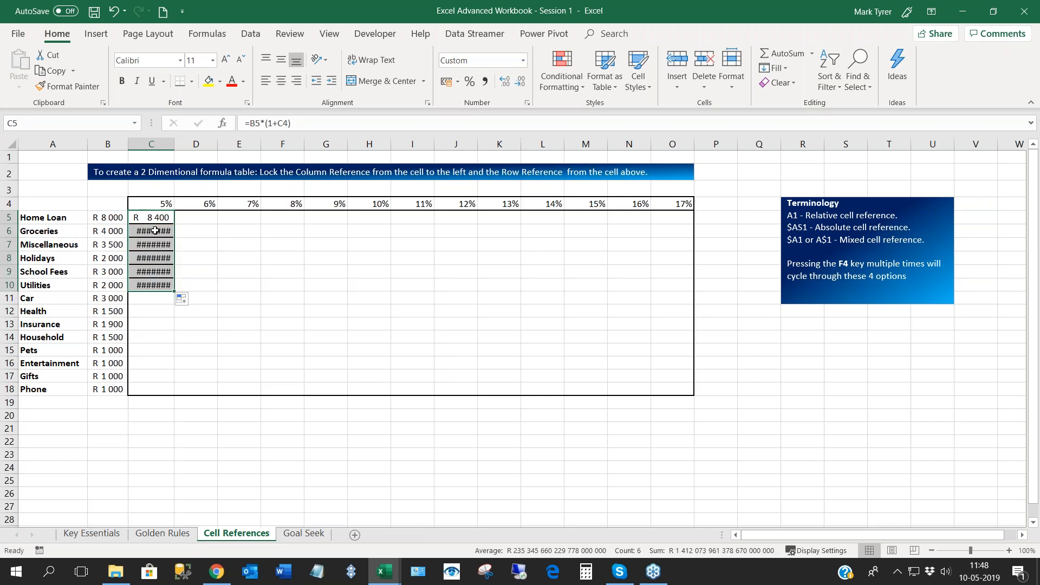
double_click(153, 231)
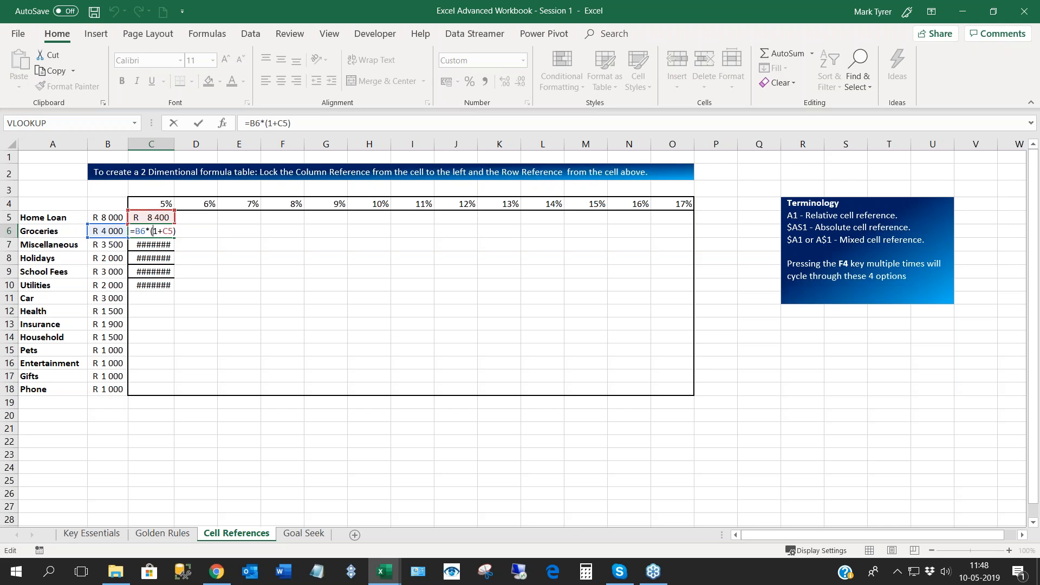
key(Return)
click(162, 232)
drag(175, 145, 230, 147)
key(ctrl+z)
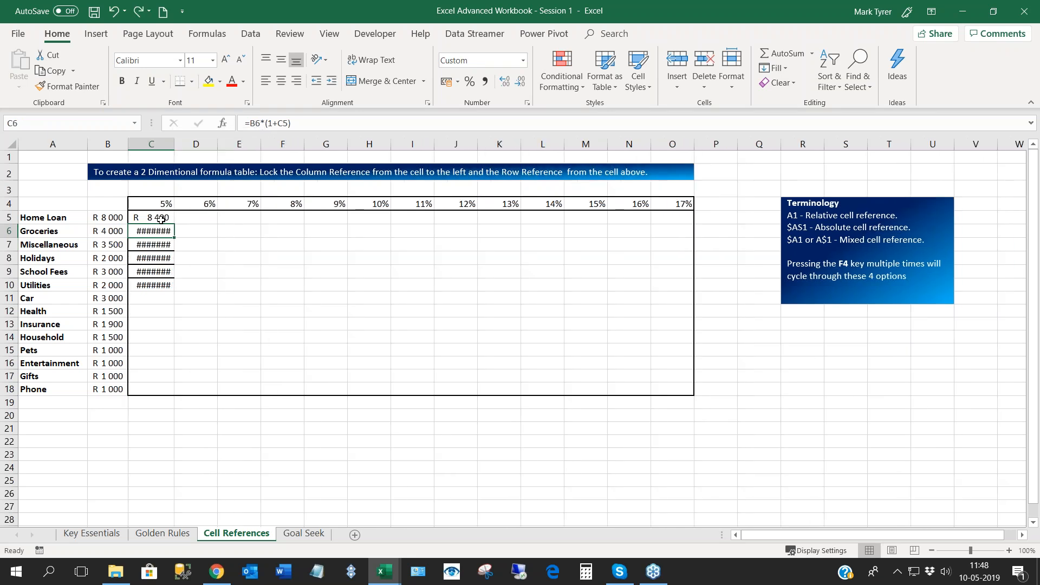
key(ctrl+z)
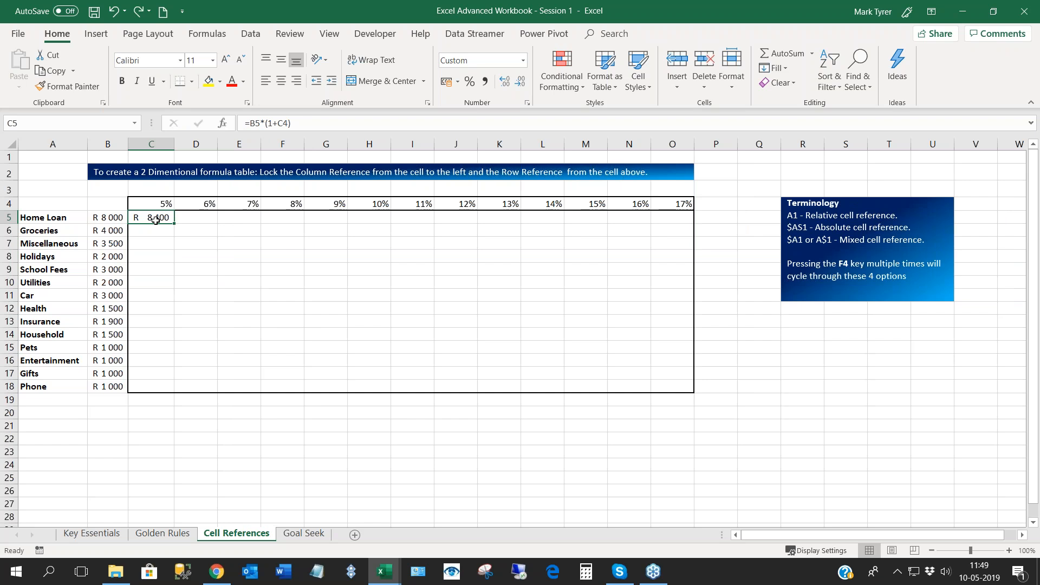
- Lock the row of the rate reference in C5 so the formula reads =B5*(1+C$4)
double_click(156, 217)
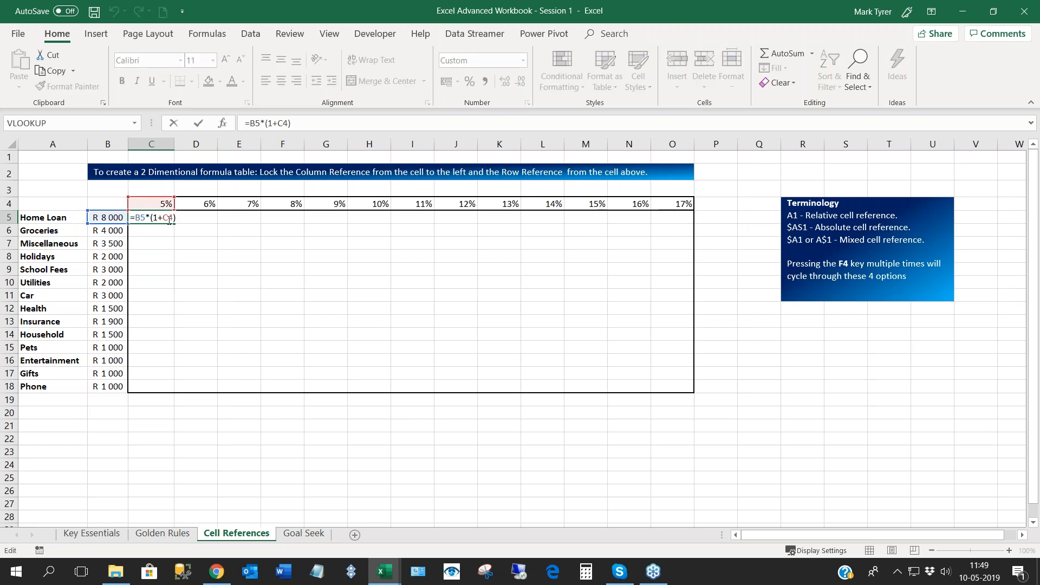
click(170, 219)
text($)
key(ctrl+Return)
- Try filling the C5 formula across to F5, inspect the references copied into D5, and undo the fill
drag(174, 224, 297, 225)
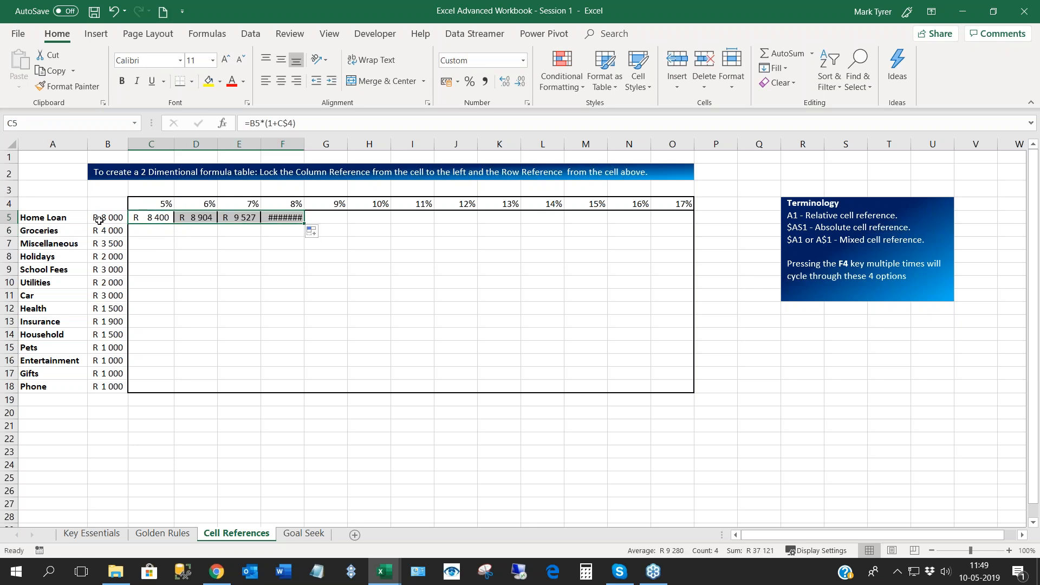
double_click(191, 217)
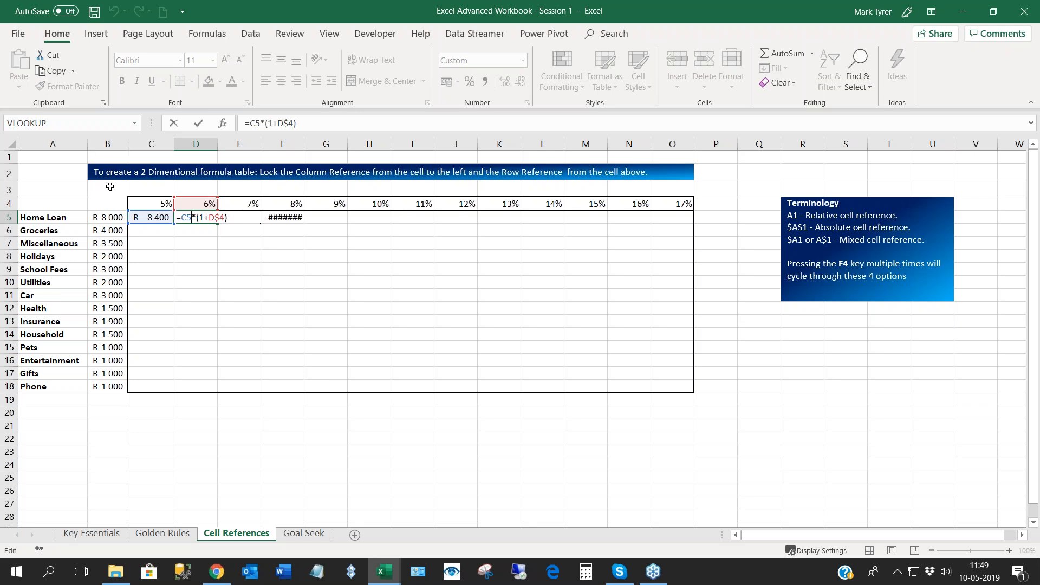
click(274, 262)
key(ctrl+z)
key(ctrl+z)
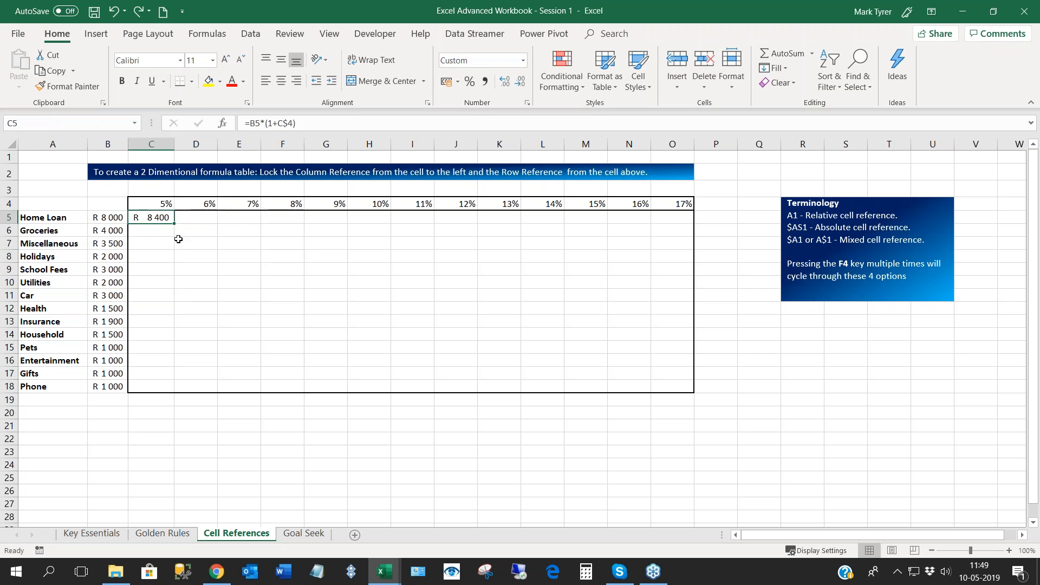
- Lock the column of the amount reference in C5 so the formula reads =$B5*(1+C$4)
double_click(157, 217)
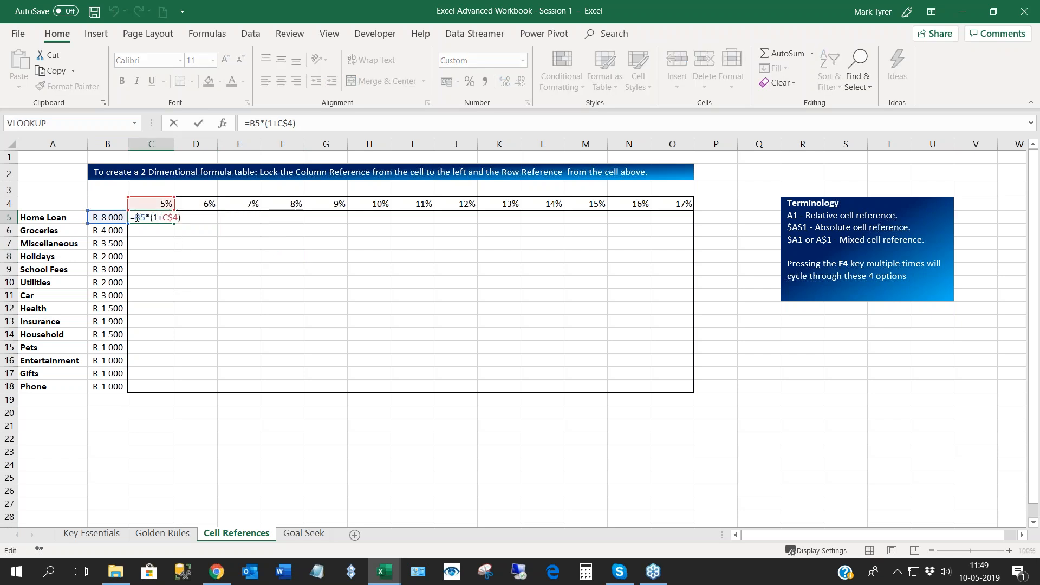
click(137, 218)
key(F4)
key(F4)
key(F4)
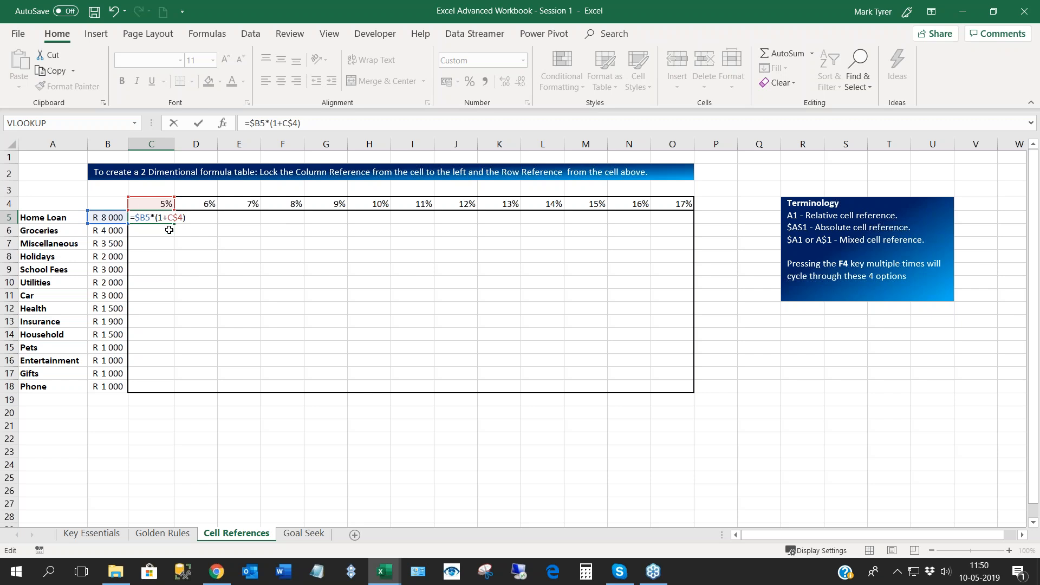
key(Return)
- Fill the C5 formula across the Home Loan row to O5 using Fill Without Formatting
click(161, 219)
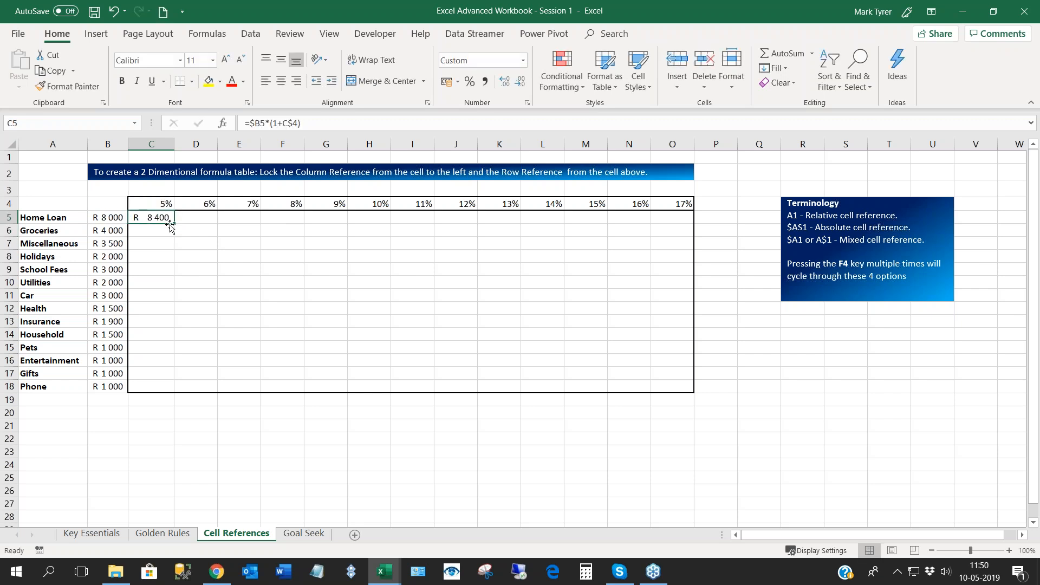
drag(173, 227, 679, 218)
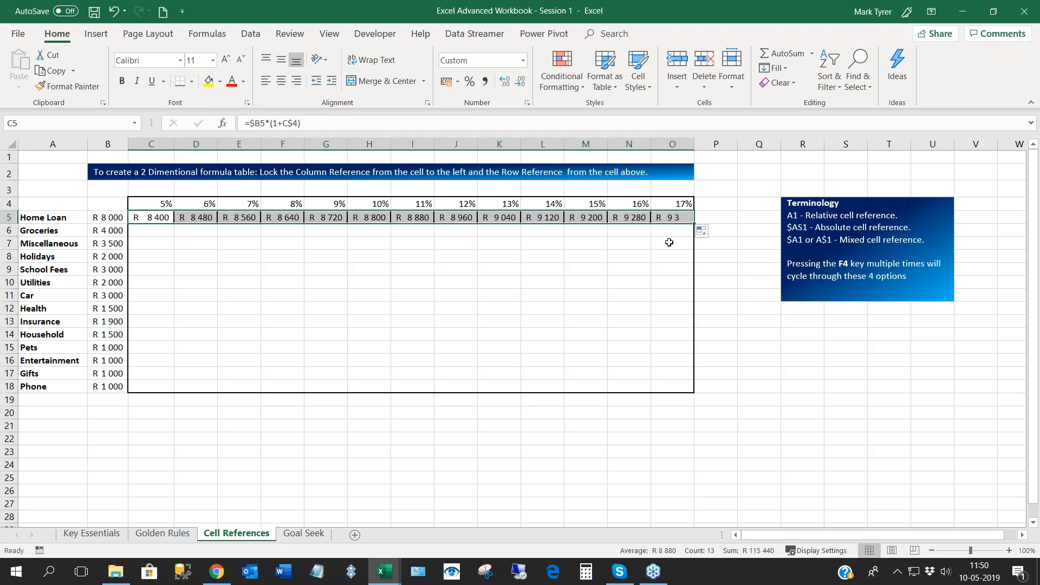
click(713, 233)
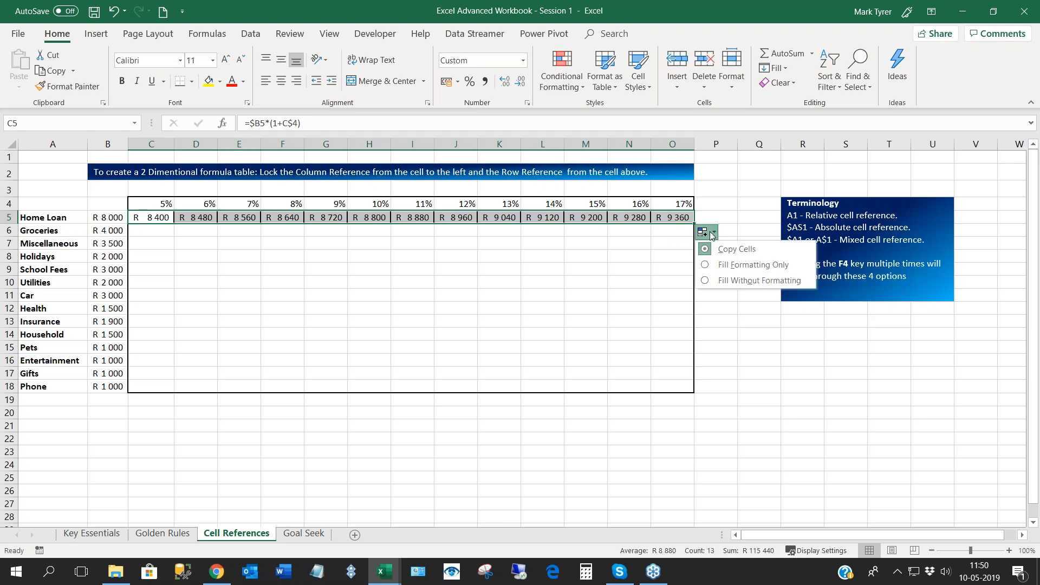
click(733, 283)
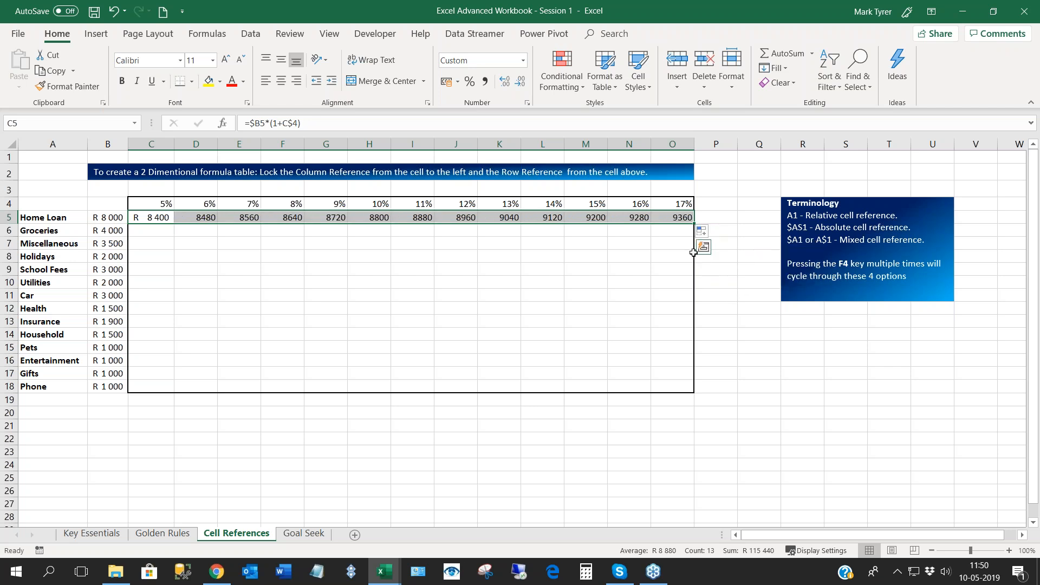
- Fill the Home Loan row's formulas down to the Phone row (row 18) using Fill Without Formatting
drag(693, 225, 708, 395)
click(705, 409)
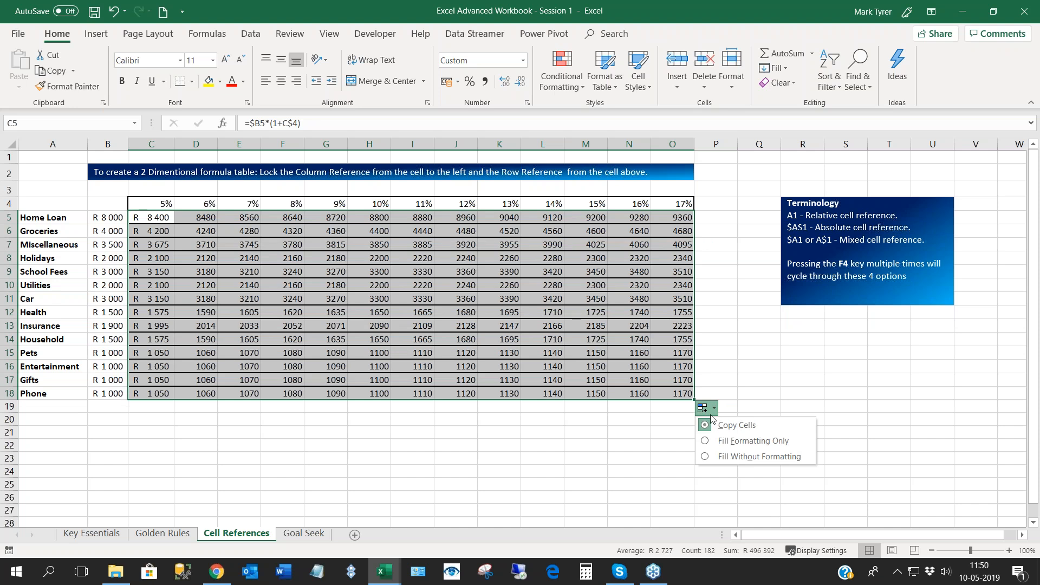
click(735, 458)
- Examine the mixed references in H11 and K13 against their rate headers and budget amounts
click(389, 293)
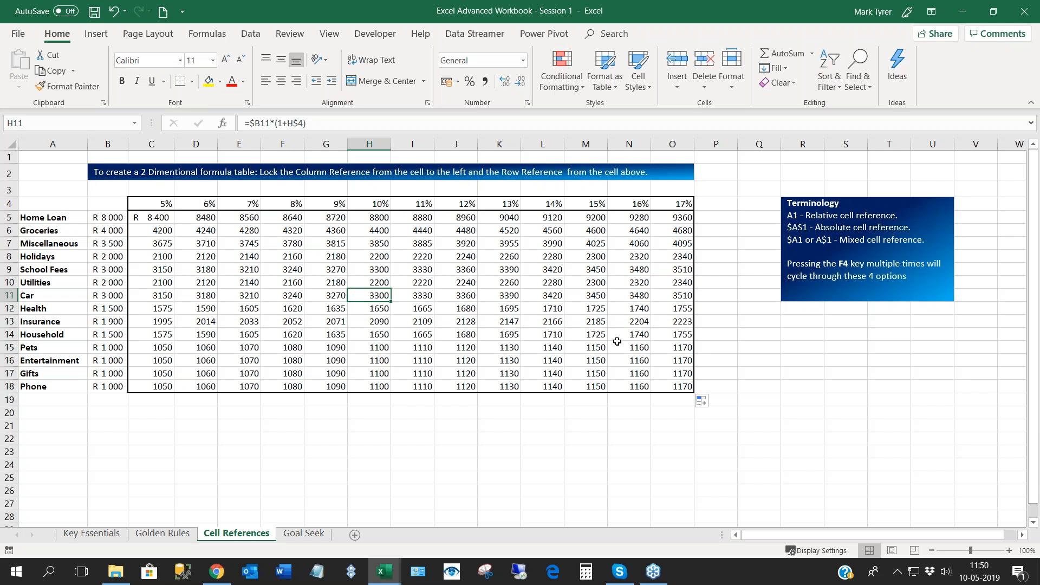
click(370, 204)
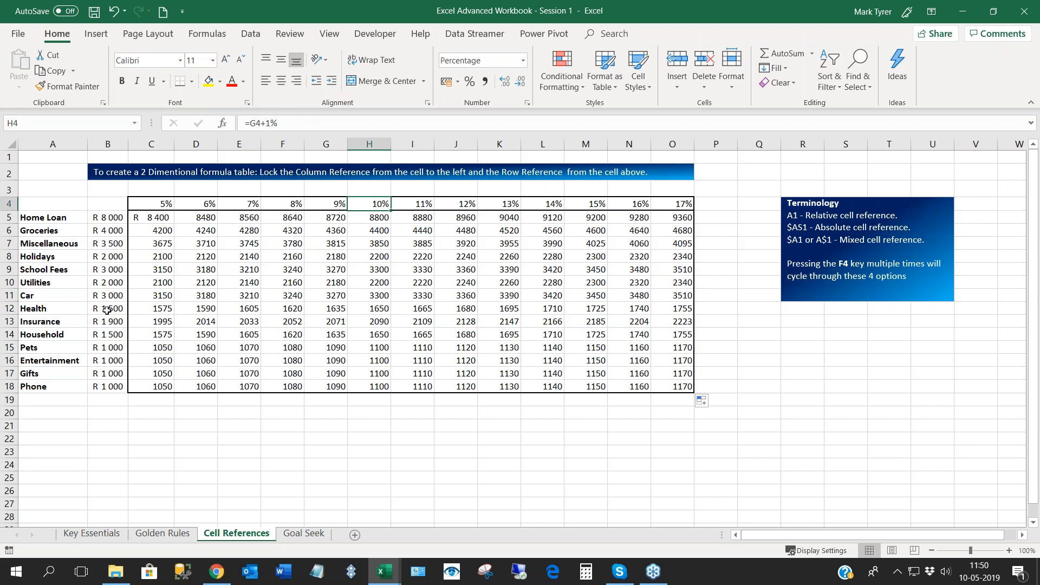
click(107, 310)
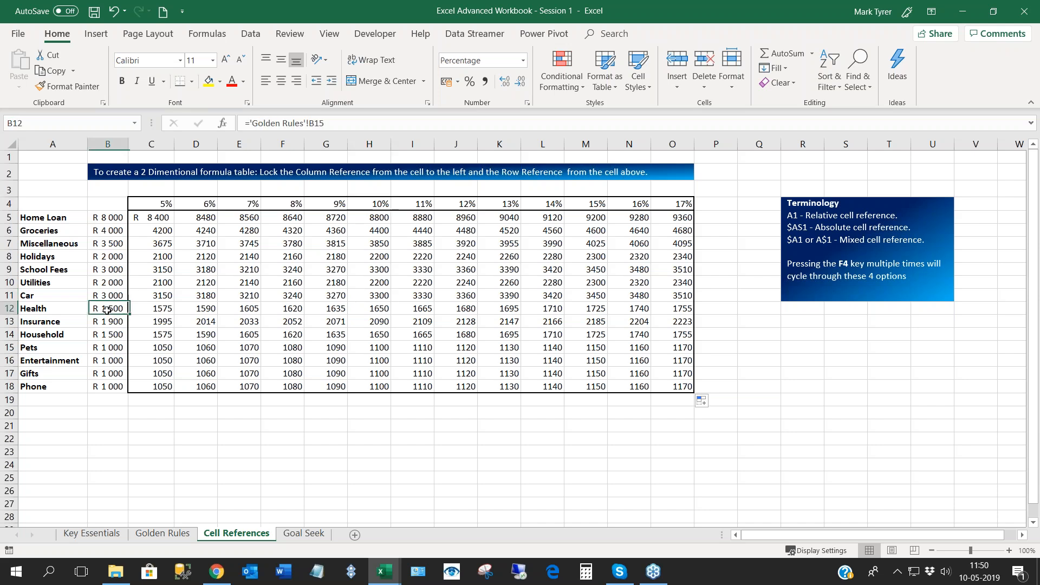
double_click(382, 297)
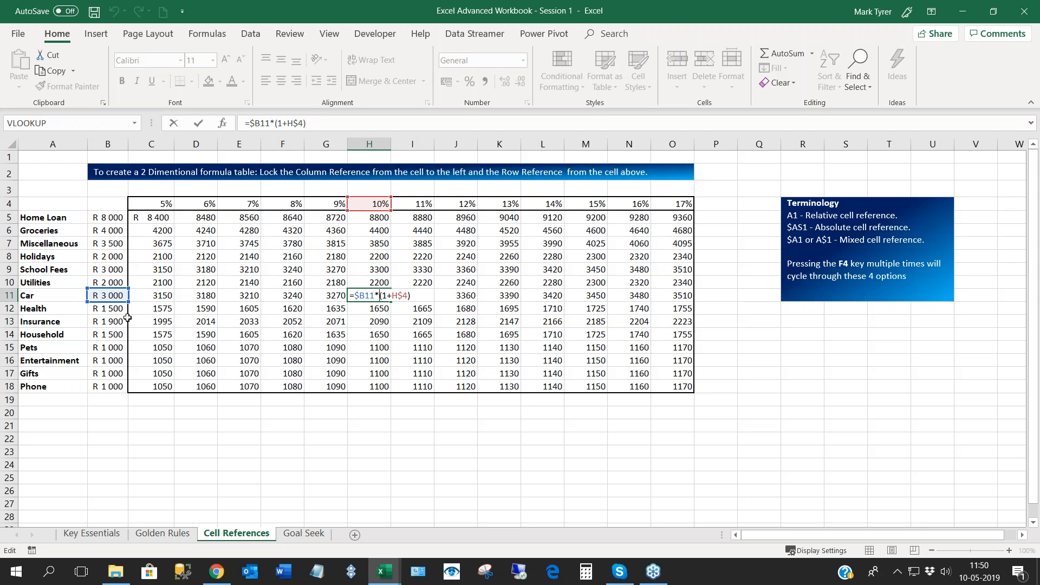
key(Return)
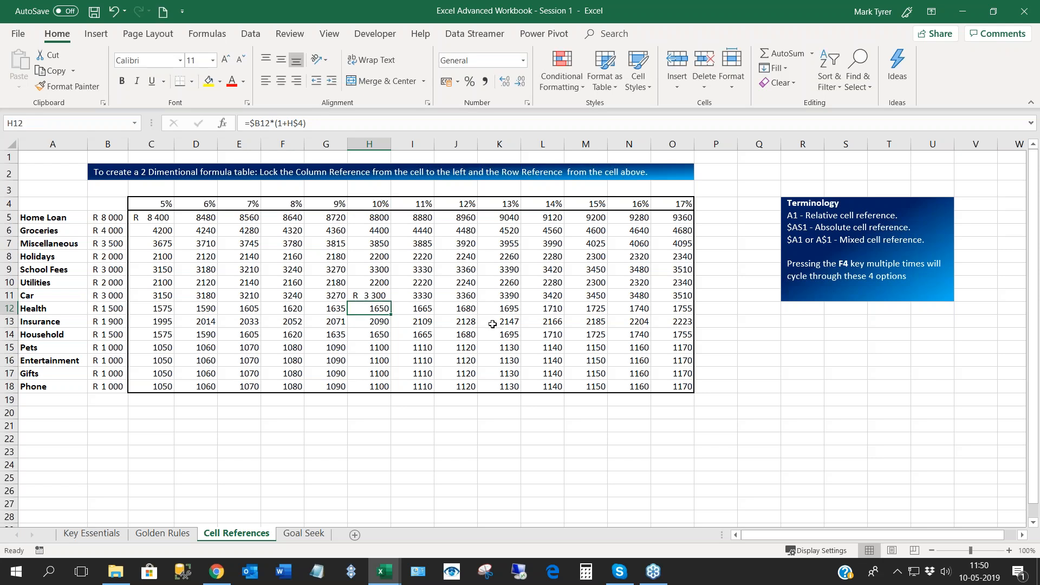
click(492, 322)
double_click(493, 322)
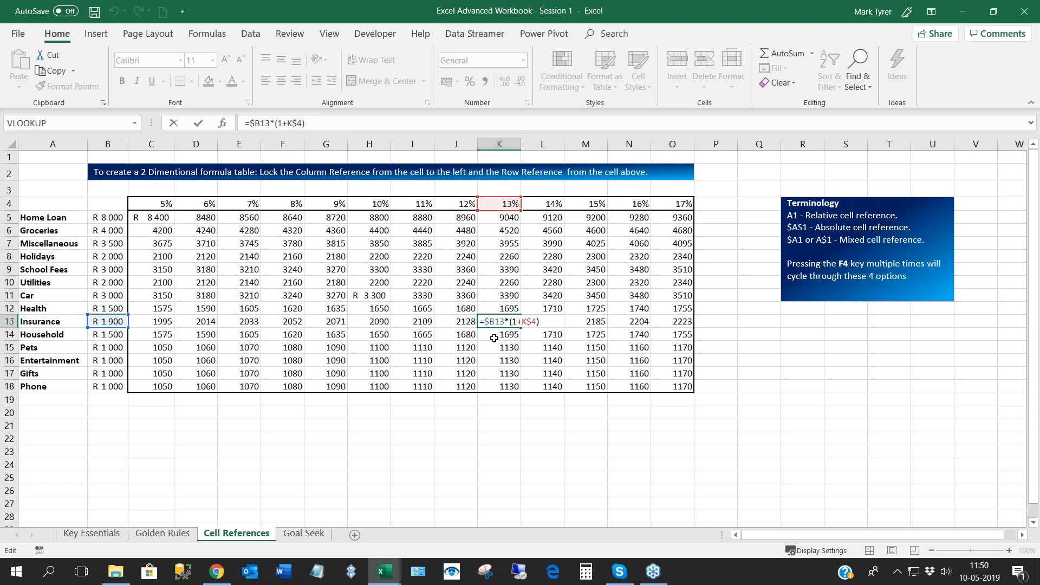
key(Return)
- Select the whole results range C5:O18 to check how many formula cells it holds
drag(144, 219, 200, 232)
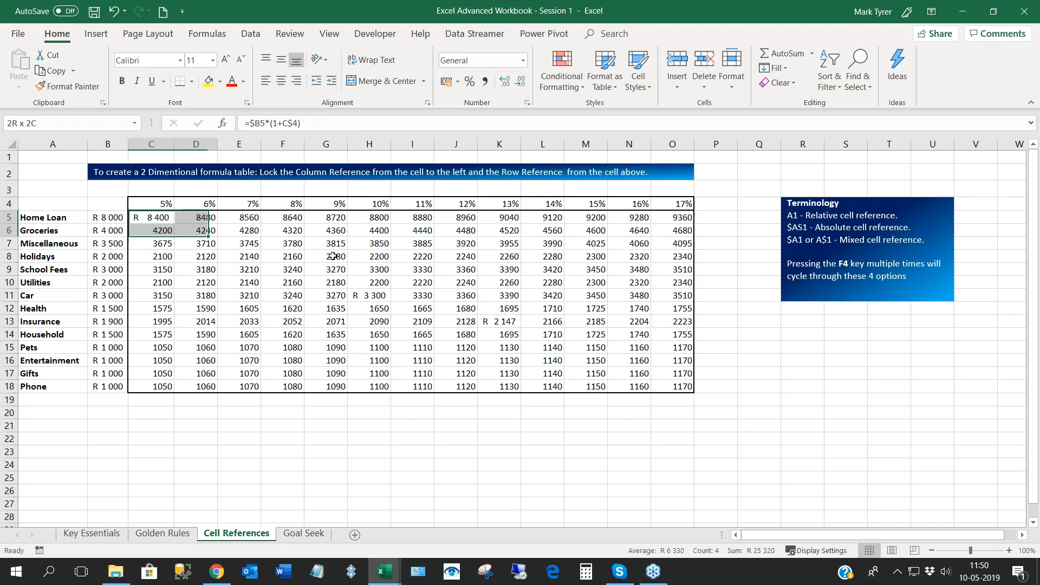
drag(333, 256, 687, 386)
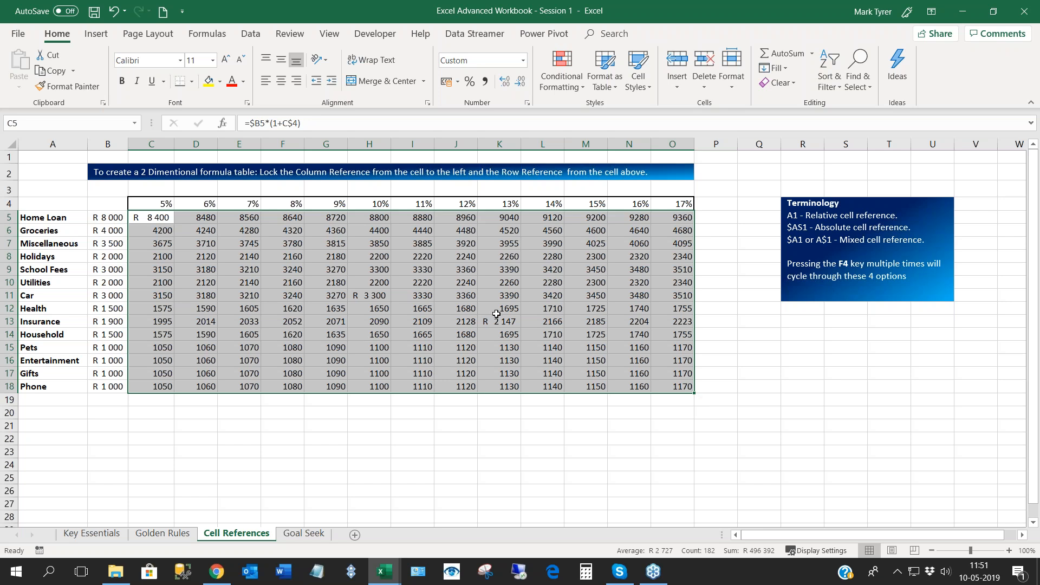
- Format the amounts in B5:O19 in Comma Style with no decimal places
click(293, 269)
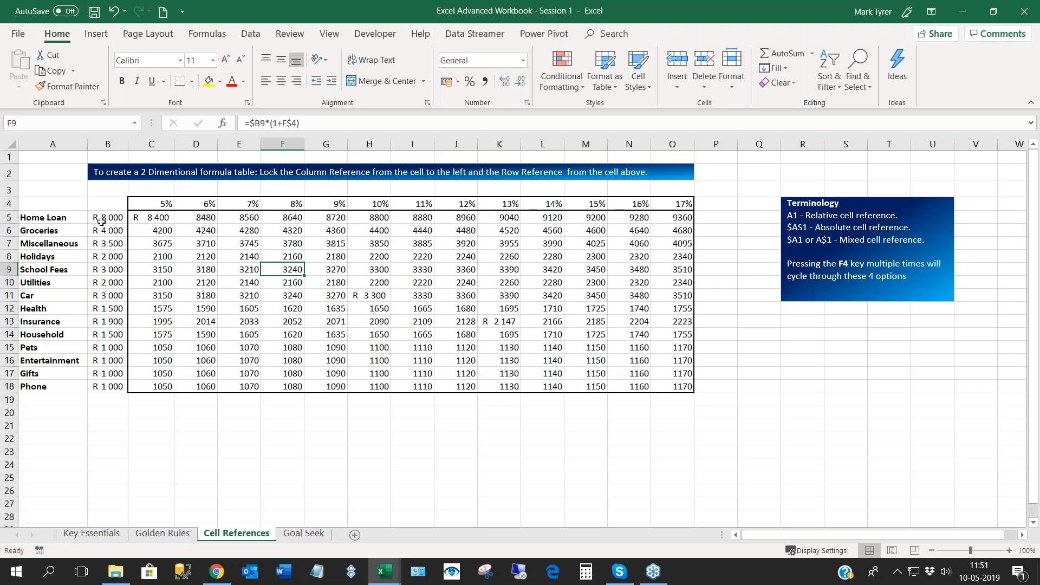
drag(100, 219, 682, 401)
drag(110, 216, 696, 409)
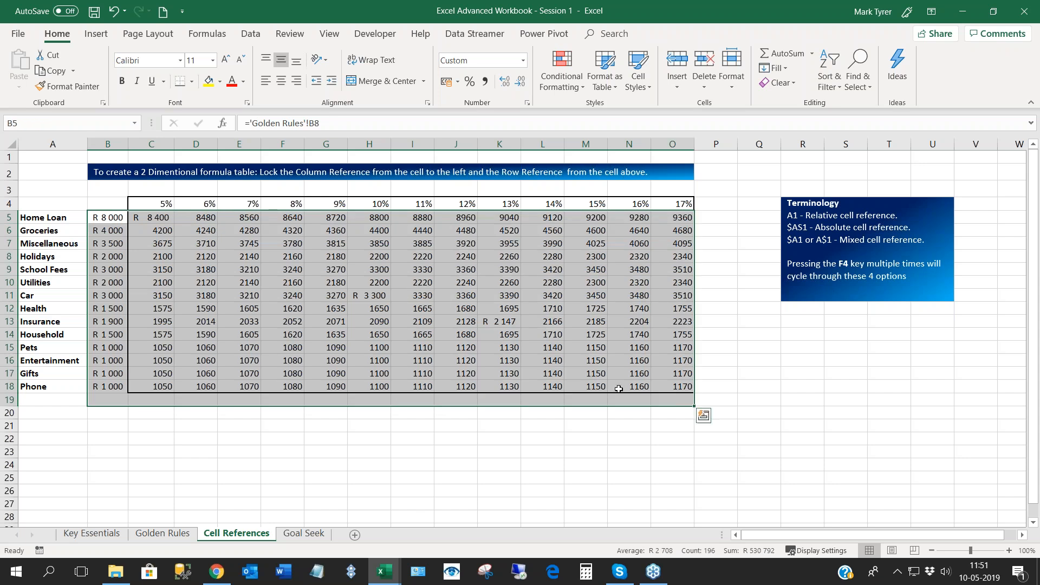
click(486, 81)
click(519, 84)
click(520, 84)
click(330, 373)
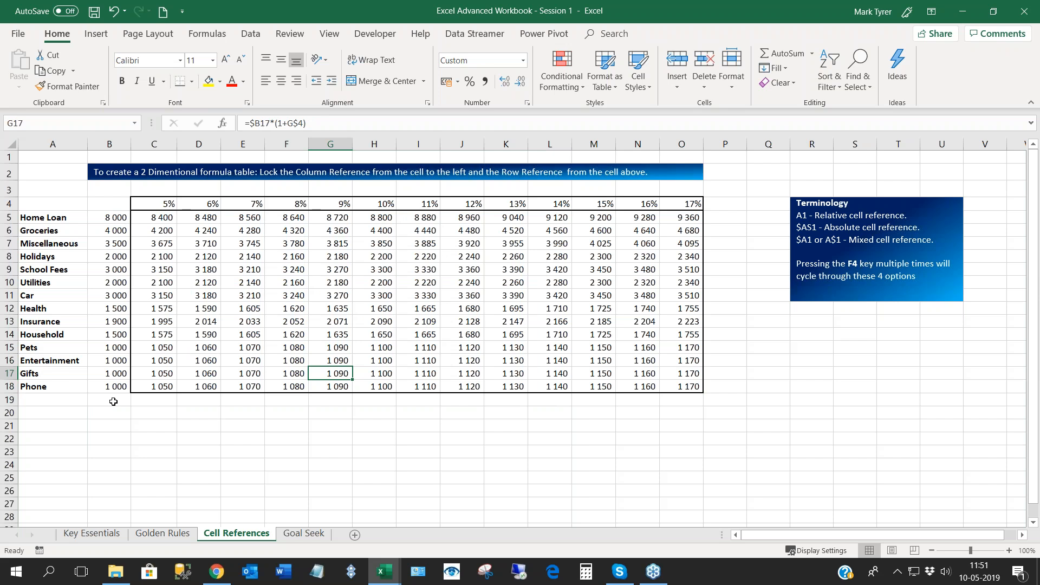
- Label A19 "Totals" and sum the base amounts B5:B18 in B19 with AutoSum
click(61, 401)
text(T)
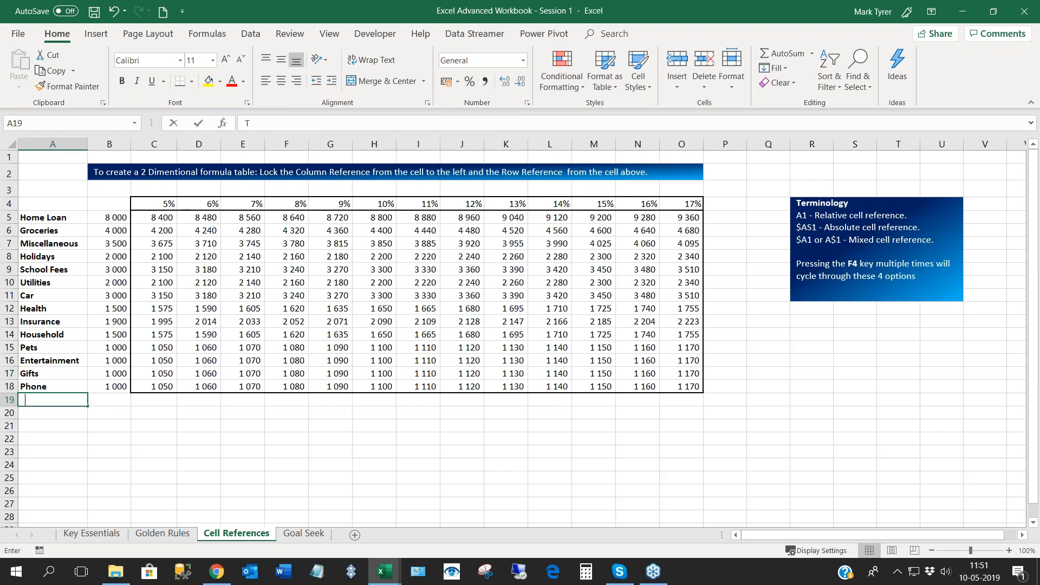
text(otals)
key(Tab)
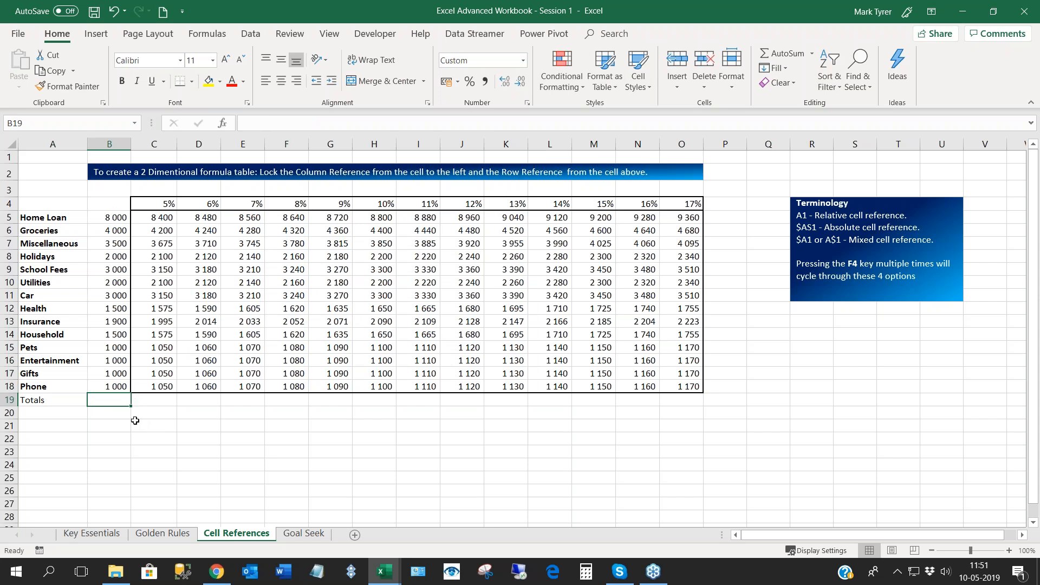
key(alt+equal)
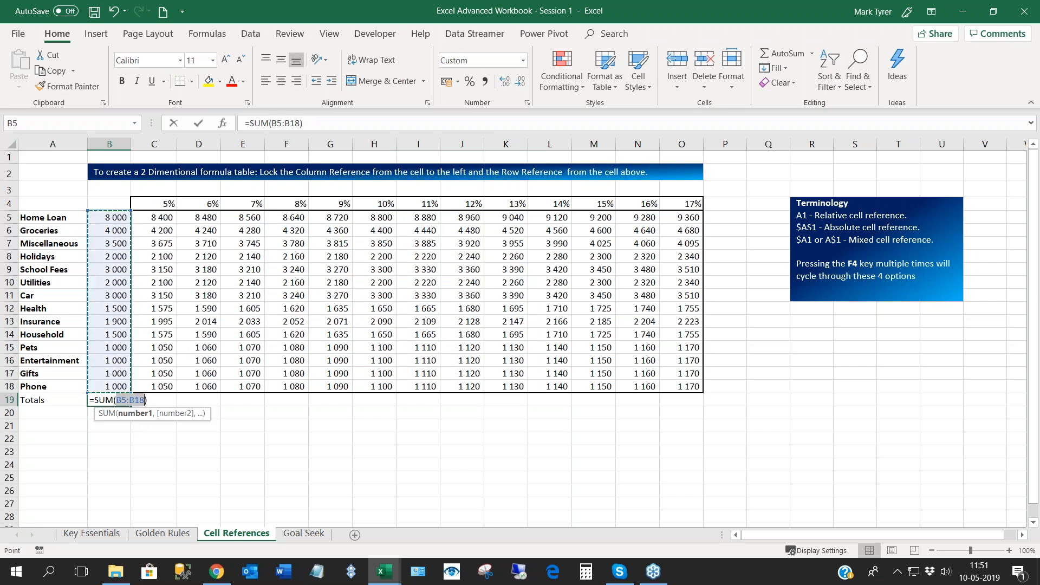
key(Return)
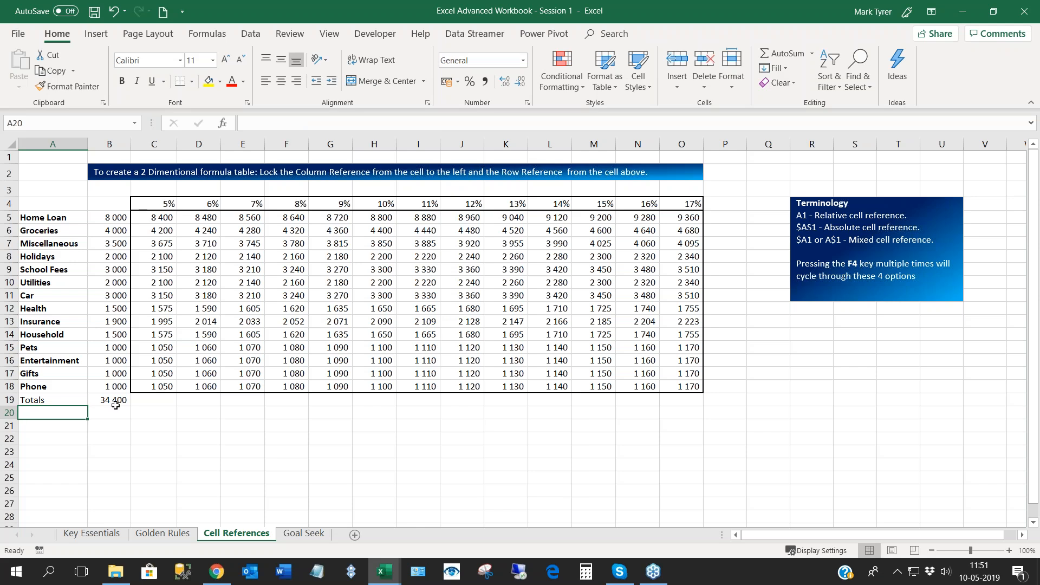
- Fill the B19 total formula across to O19 using Fill Without Formatting
click(114, 401)
drag(131, 406, 700, 404)
click(715, 414)
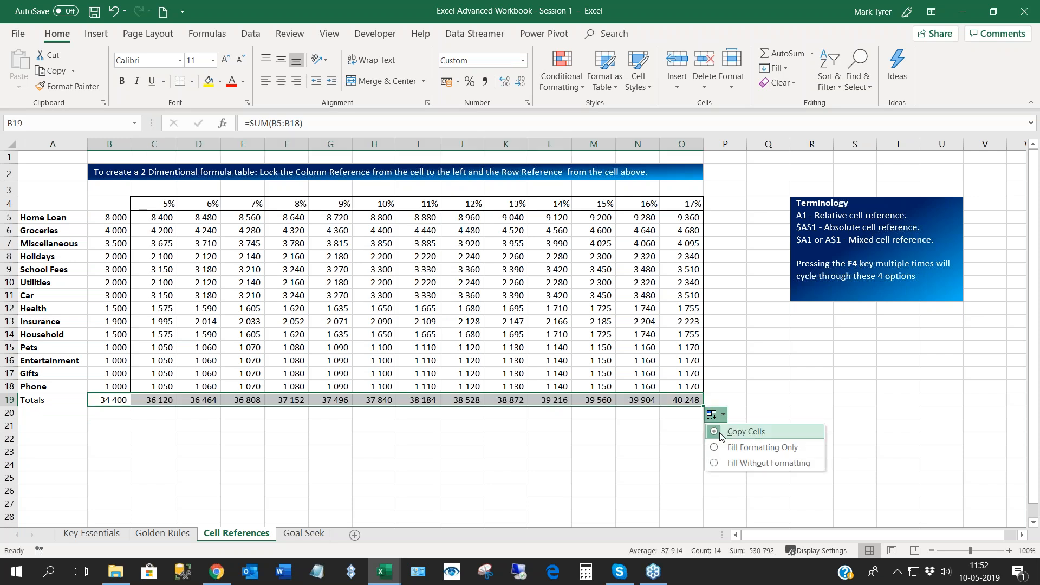
click(737, 463)
click(518, 458)
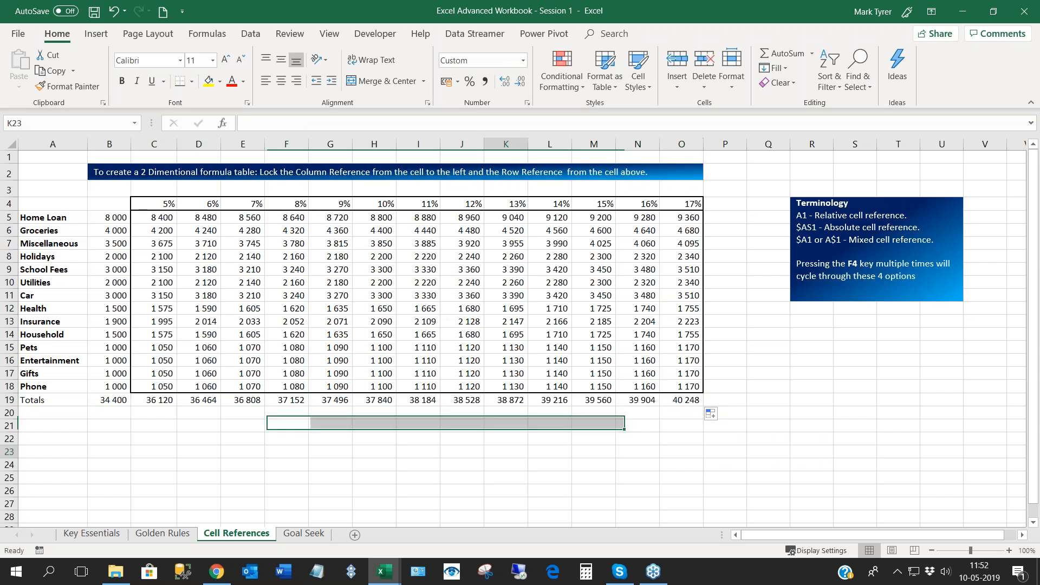
- Make the Totals row A19:O19 bold
drag(67, 404, 688, 405)
key(ctrl+b)
click(512, 476)
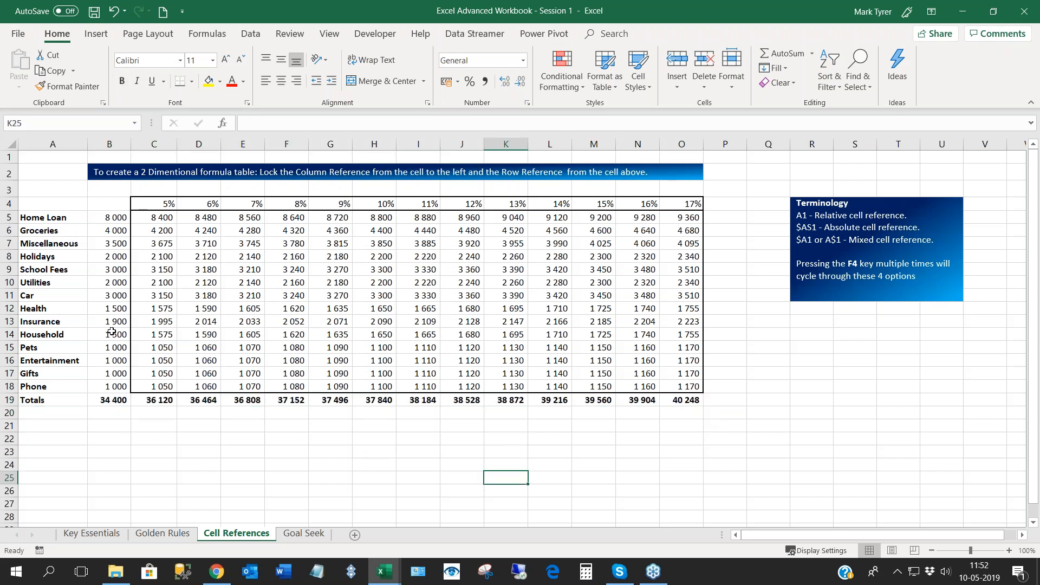
- Compare the base total with the totals at different increase rates and examine the formulas in the table body
click(115, 399)
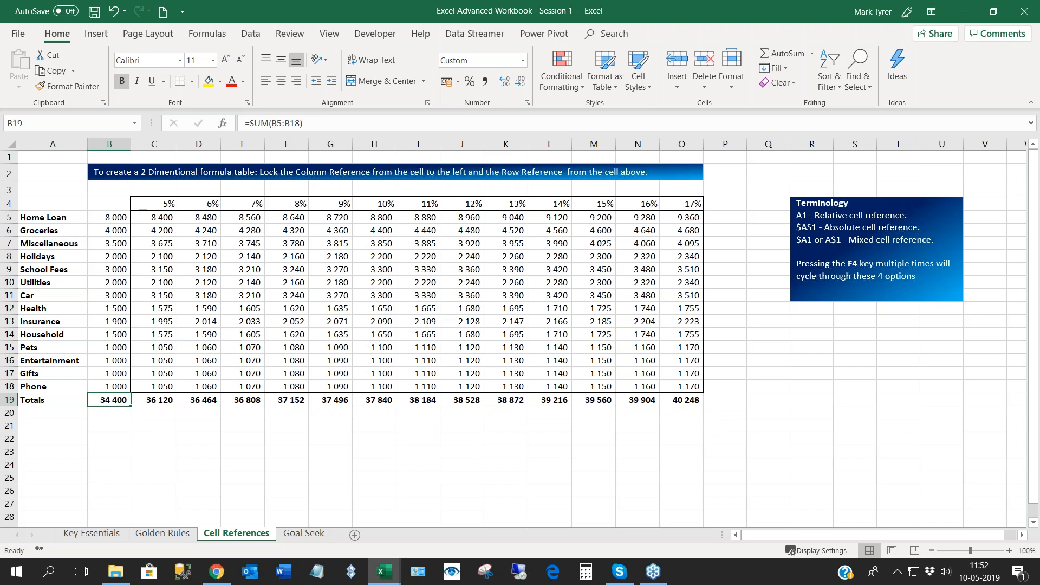
click(684, 203)
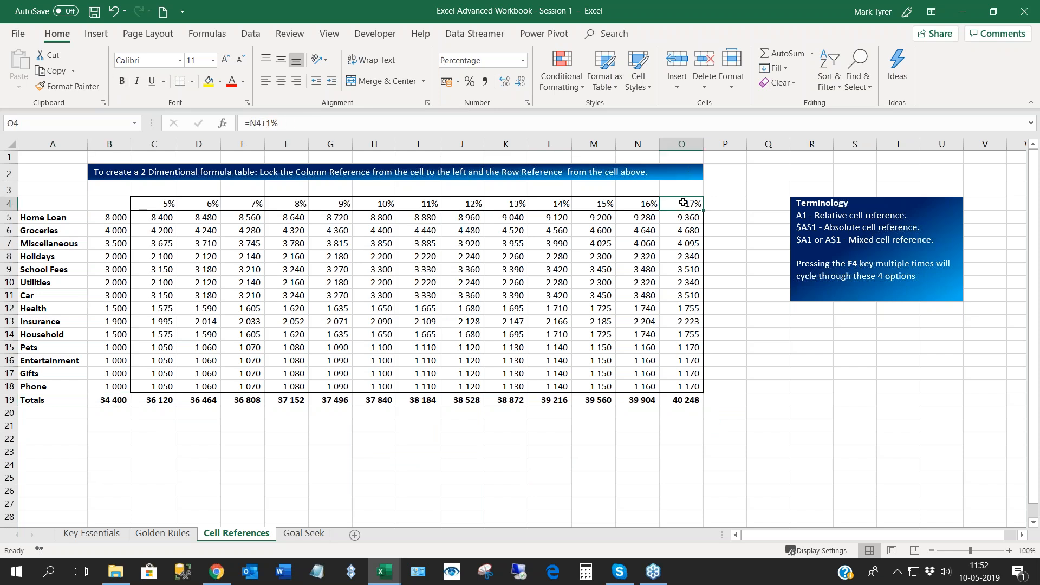
click(680, 402)
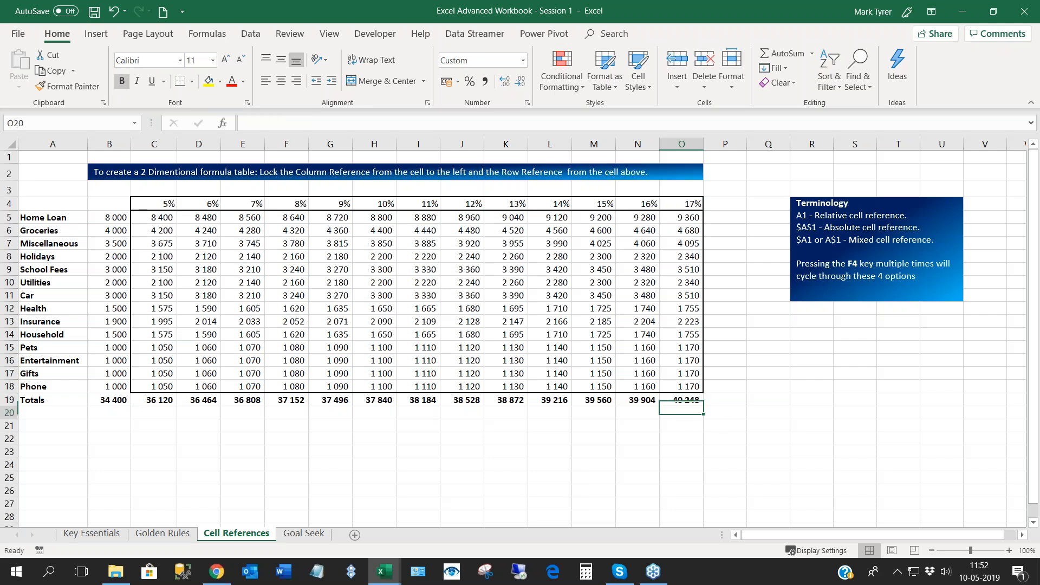
click(386, 401)
click(287, 401)
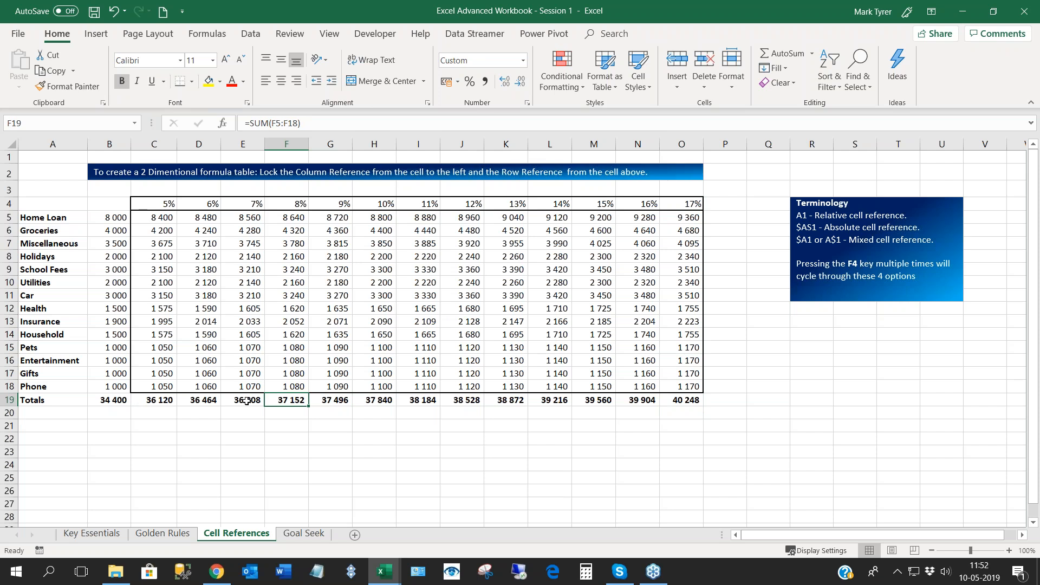
click(247, 400)
drag(147, 217, 689, 387)
click(322, 262)
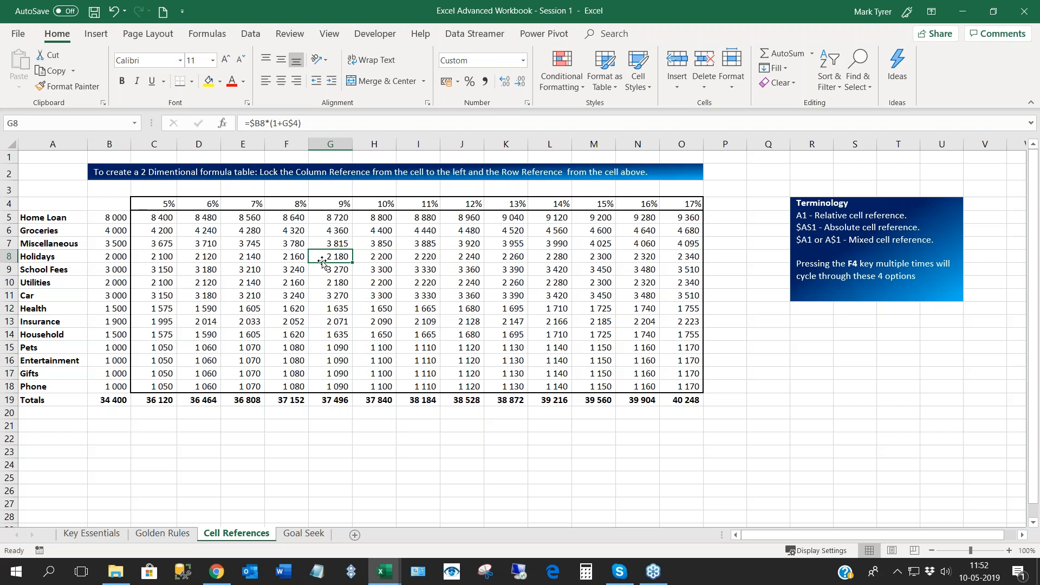
click(275, 294)
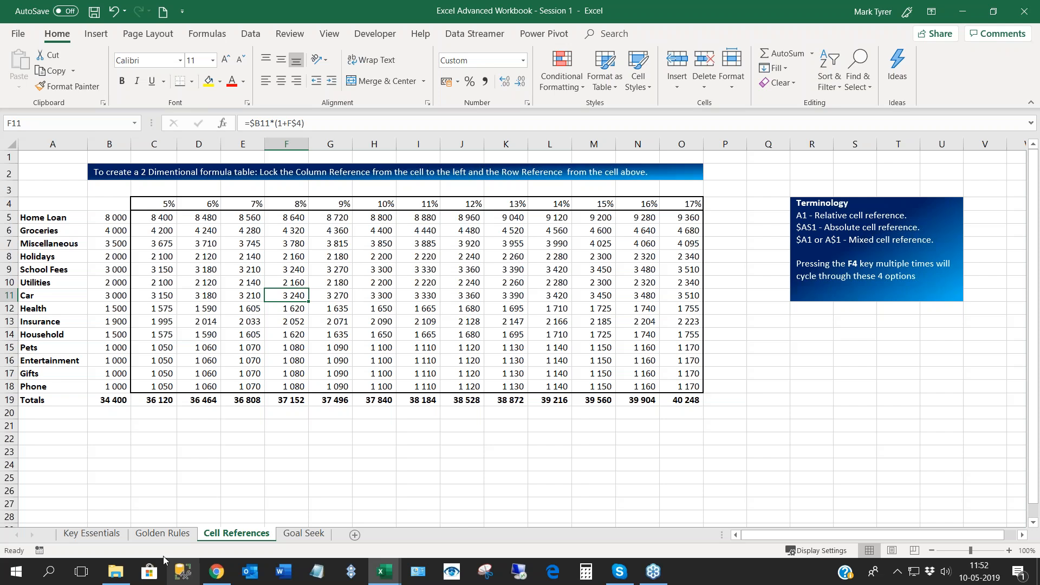
- Look at the Goal Seek sheet, then examine the Nett Value and Annual Expenses charts and their source ranges on the Golden Rules sheet
click(305, 535)
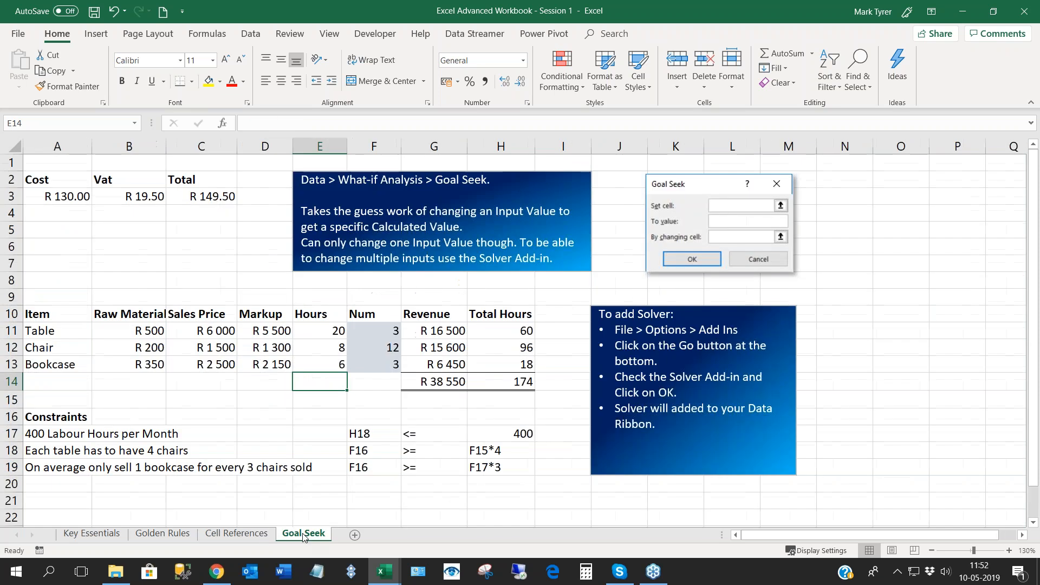
click(163, 534)
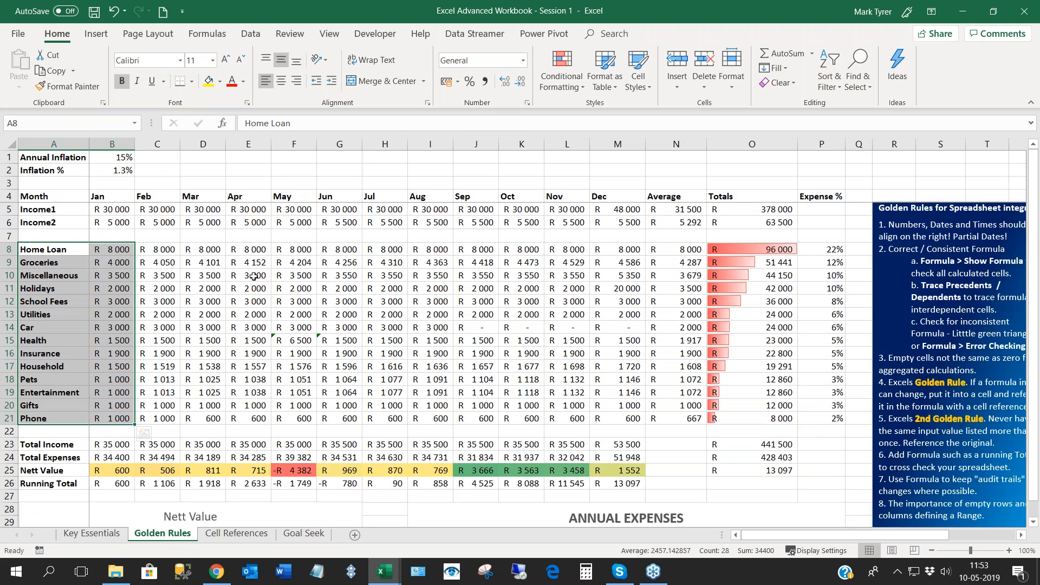
click(254, 276)
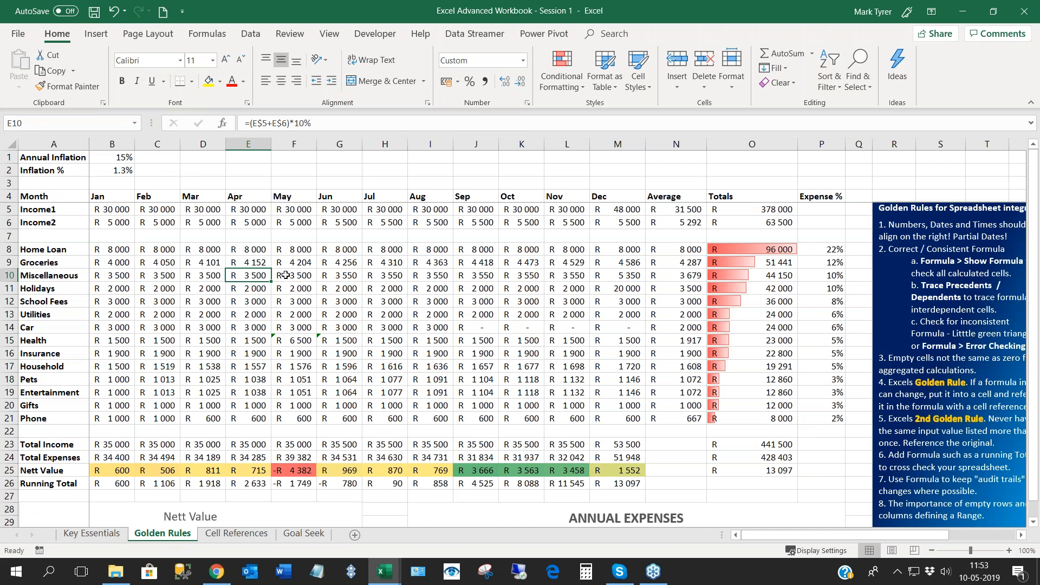
scroll(285, 275, down, 5)
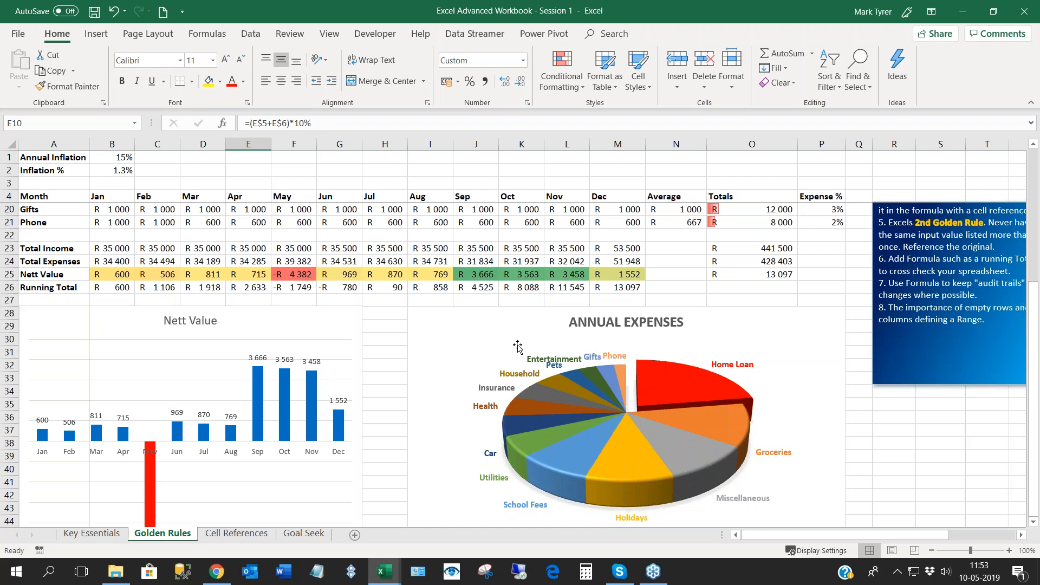
click(314, 319)
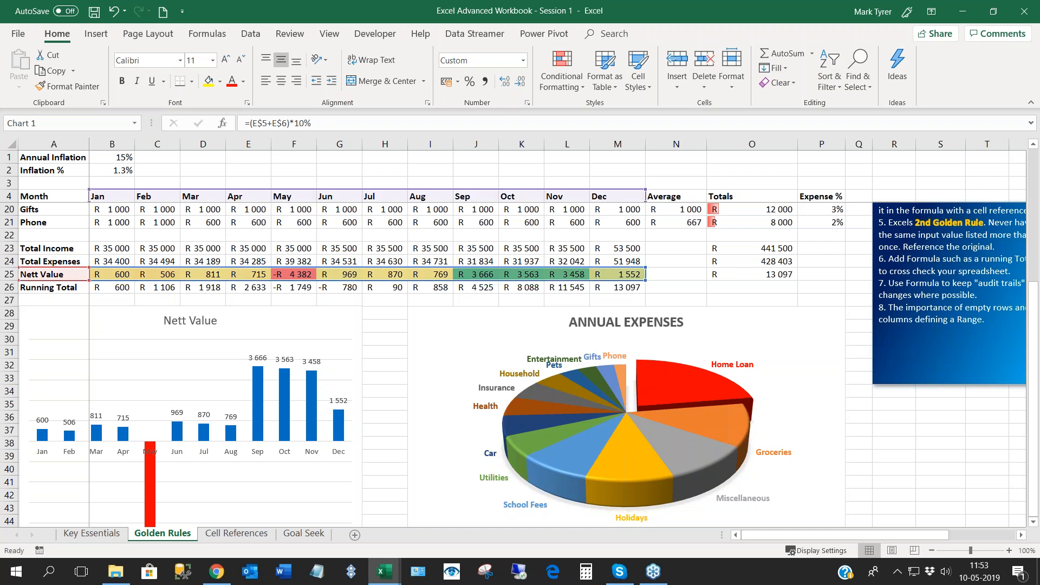
click(450, 315)
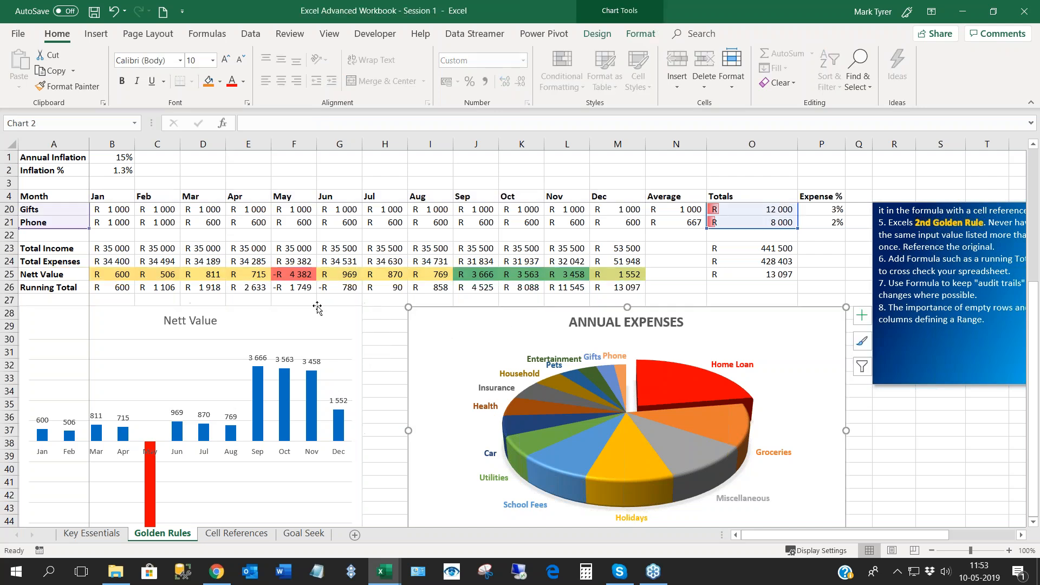
click(318, 308)
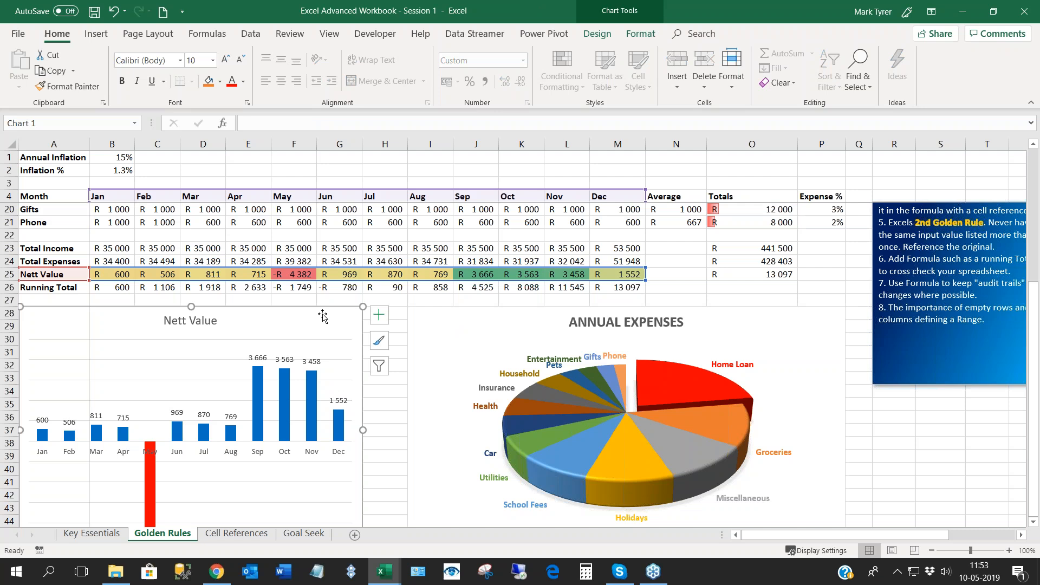
click(380, 234)
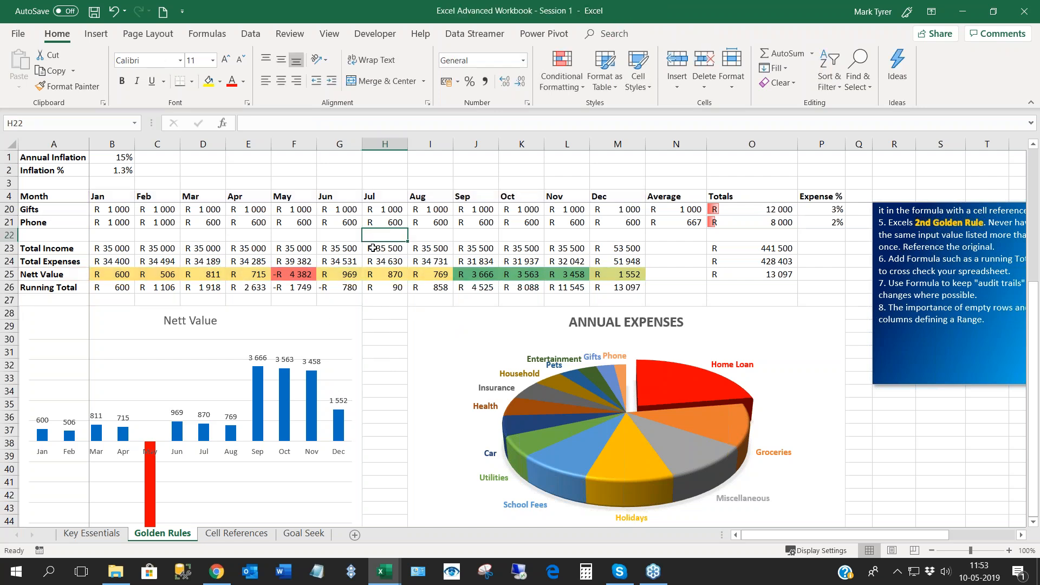
scroll(373, 248, up, 5)
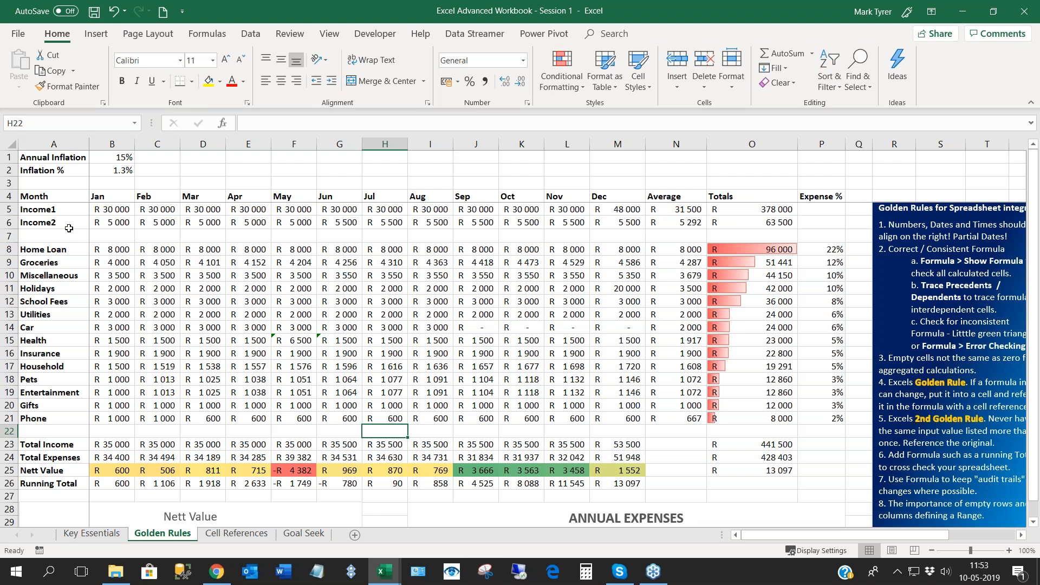
- Insert a 2-D stacked column chart from the month headers A4:M4 and the expense rows A8:M21
click(31, 197)
drag(66, 202, 603, 202)
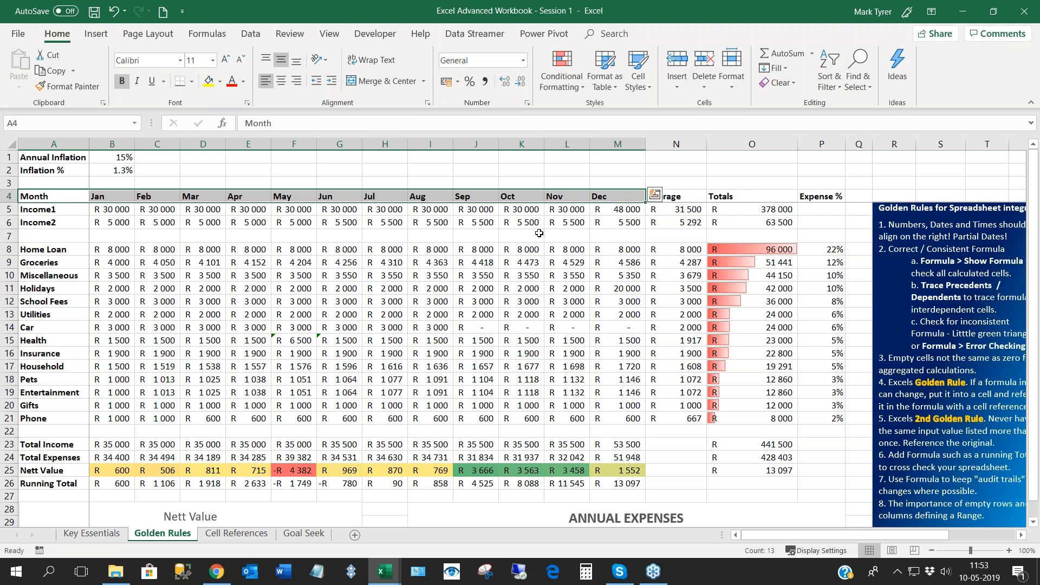
ctrl+click(52, 250)
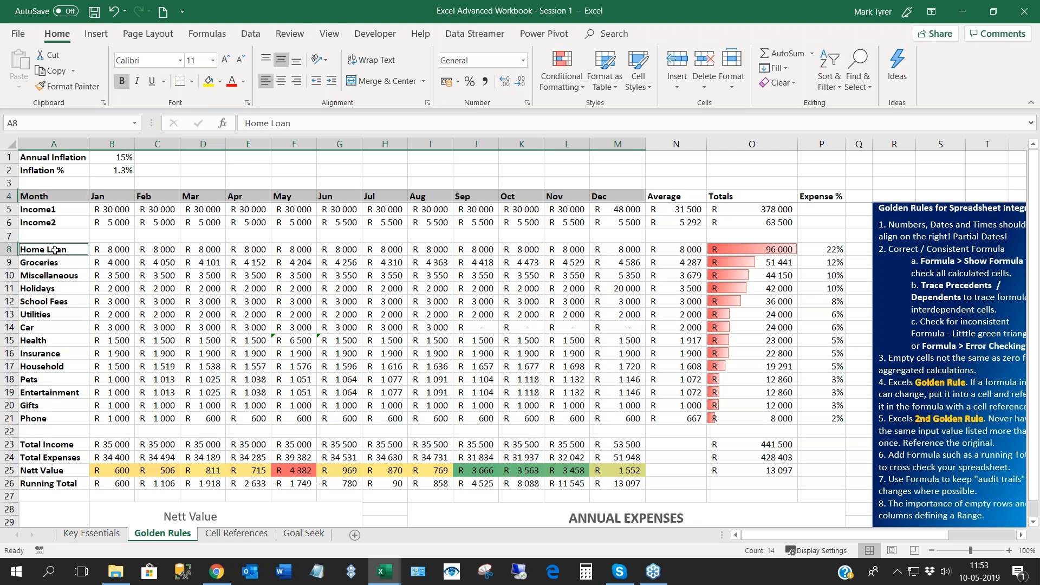
drag(54, 250, 604, 422)
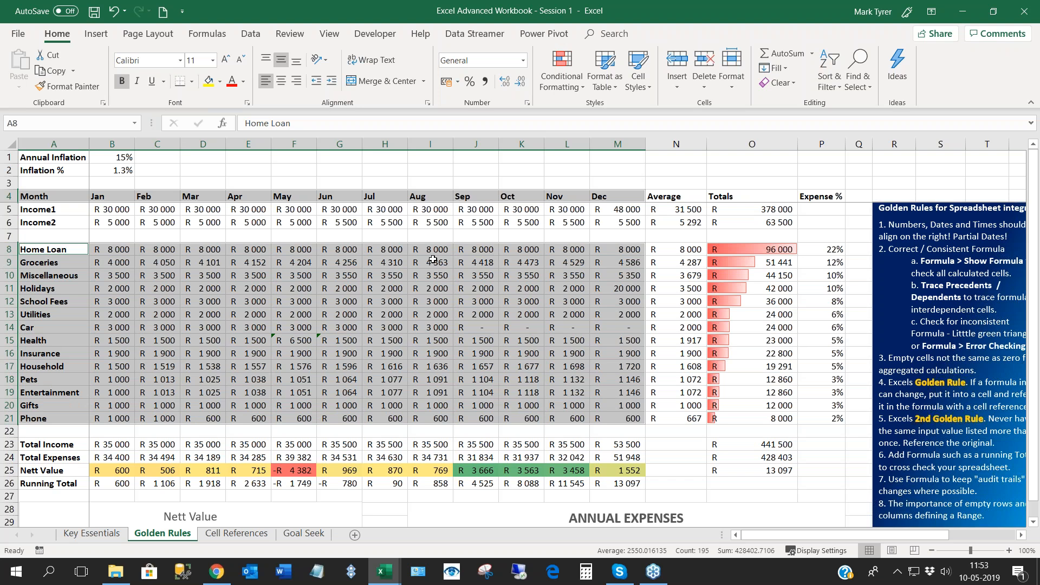
click(93, 38)
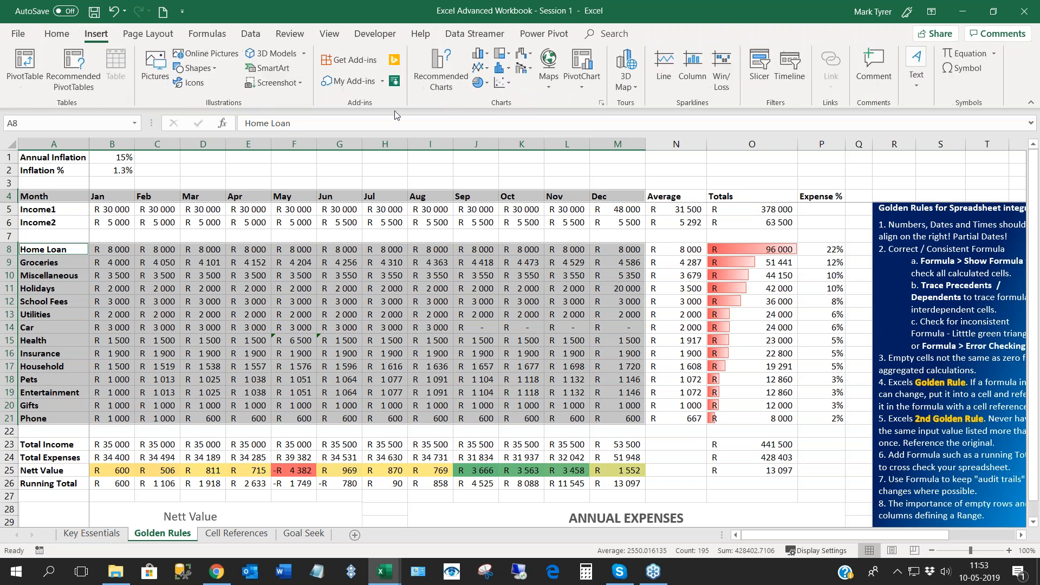
click(479, 53)
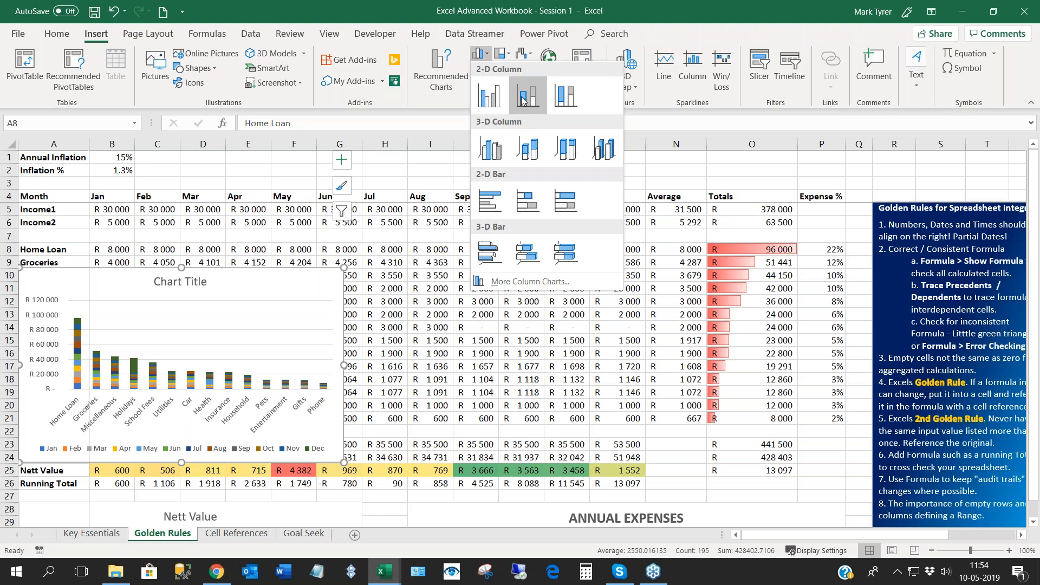
click(523, 102)
- Switch the new chart's rows and columns to plot months along the axis, and position it over columns G to M starting near row 3
drag(240, 268, 612, 184)
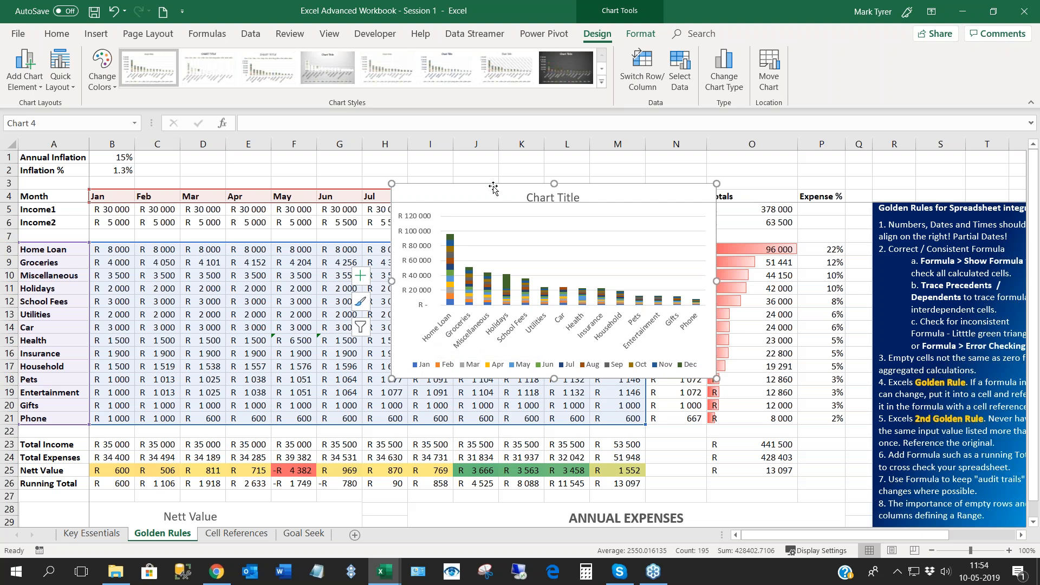
drag(519, 189, 467, 222)
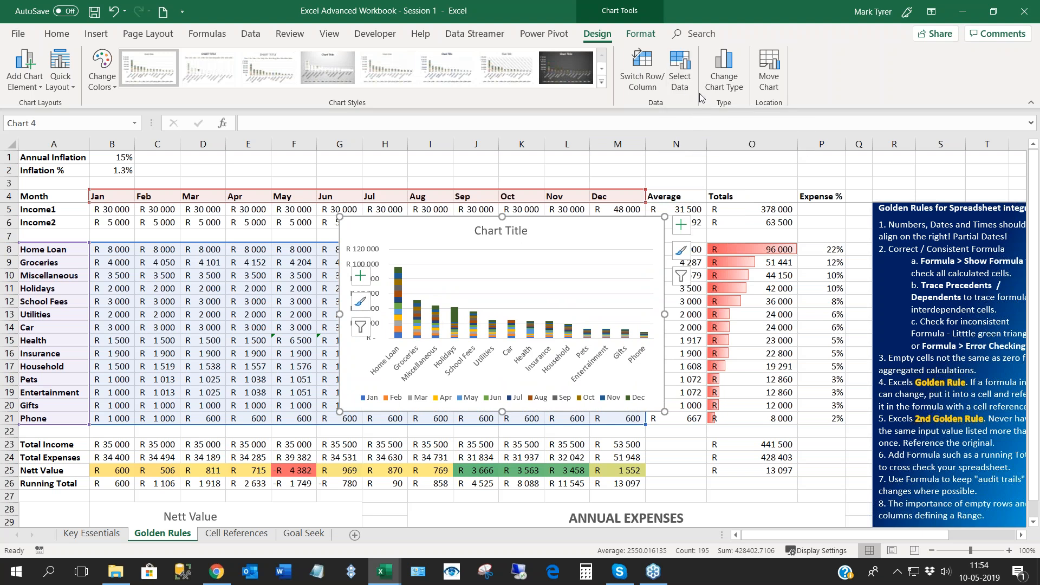
click(642, 89)
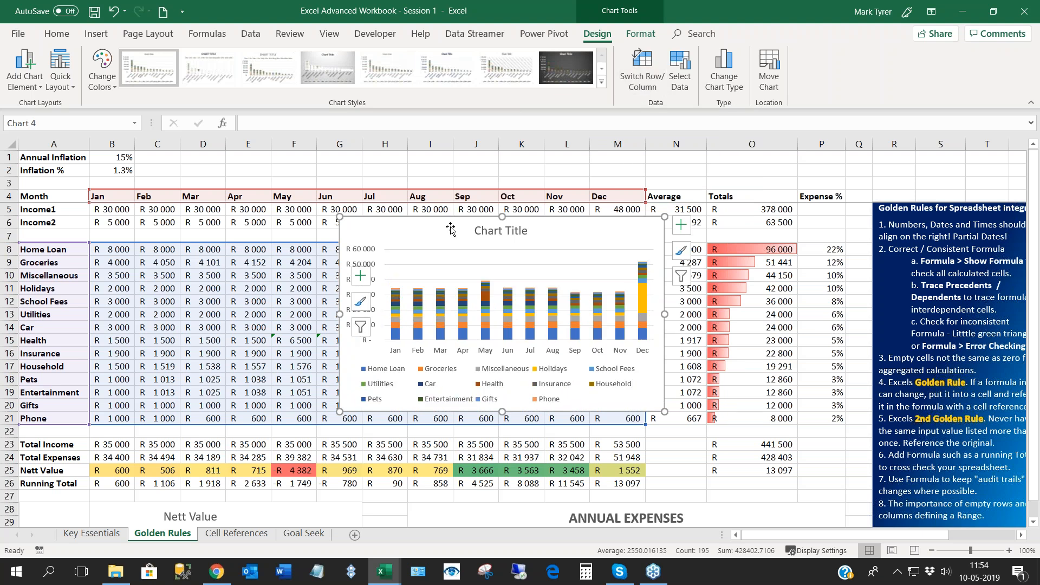
mouse_move(454, 217)
mouse_down()
mouse_move(405, 208)
mouse_move(437, 215)
mouse_up()
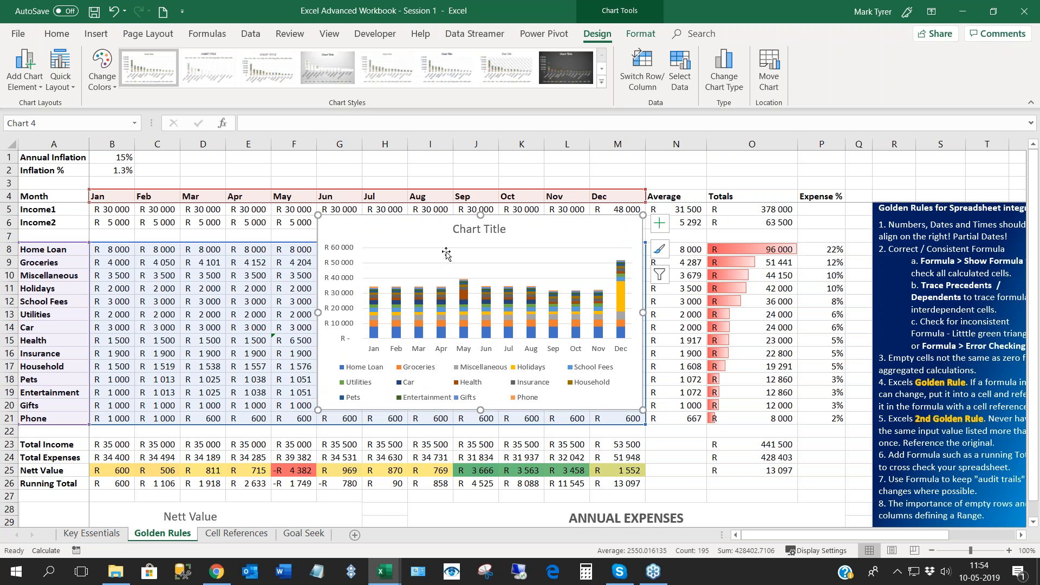
drag(417, 216, 415, 177)
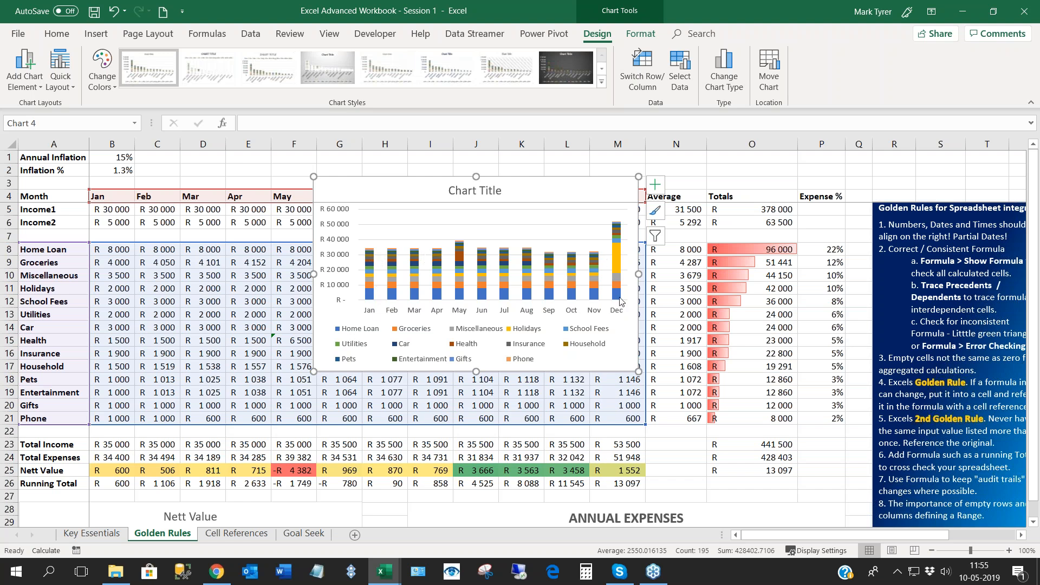
- Enlarge the stacked column chart and position it over about columns E to M, rows 1 to 19
drag(418, 181, 383, 182)
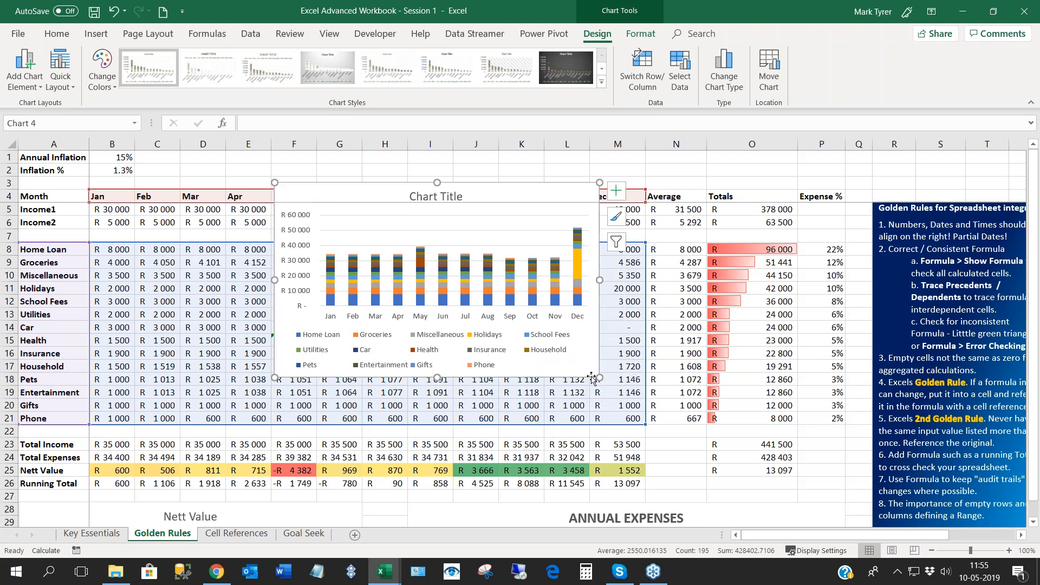
drag(596, 380, 693, 426)
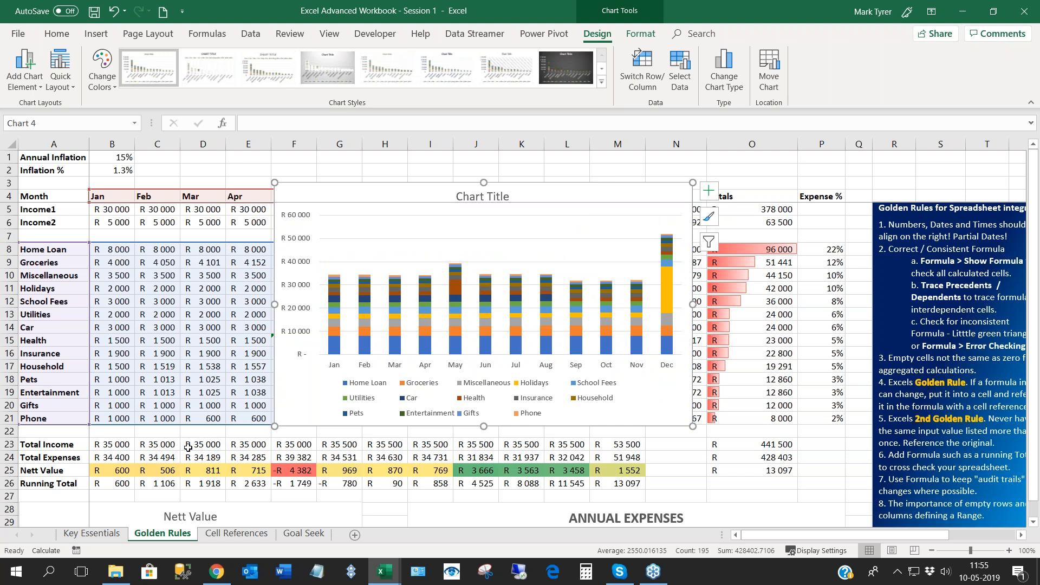
drag(356, 184, 310, 160)
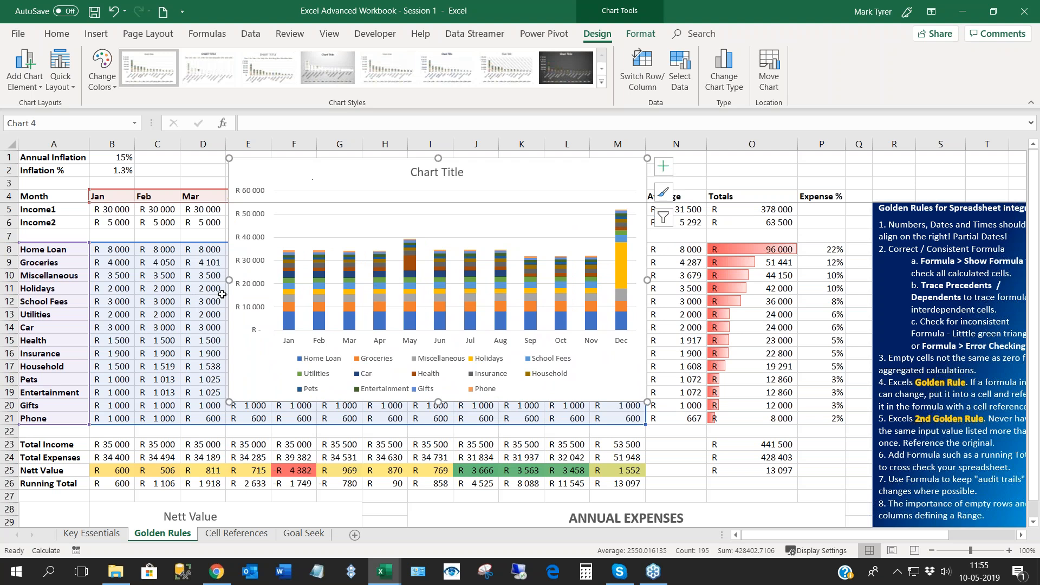
- Add a new series to the chart's source data, taking its name from the Total Income label in A23
mouse_move(623, 254)
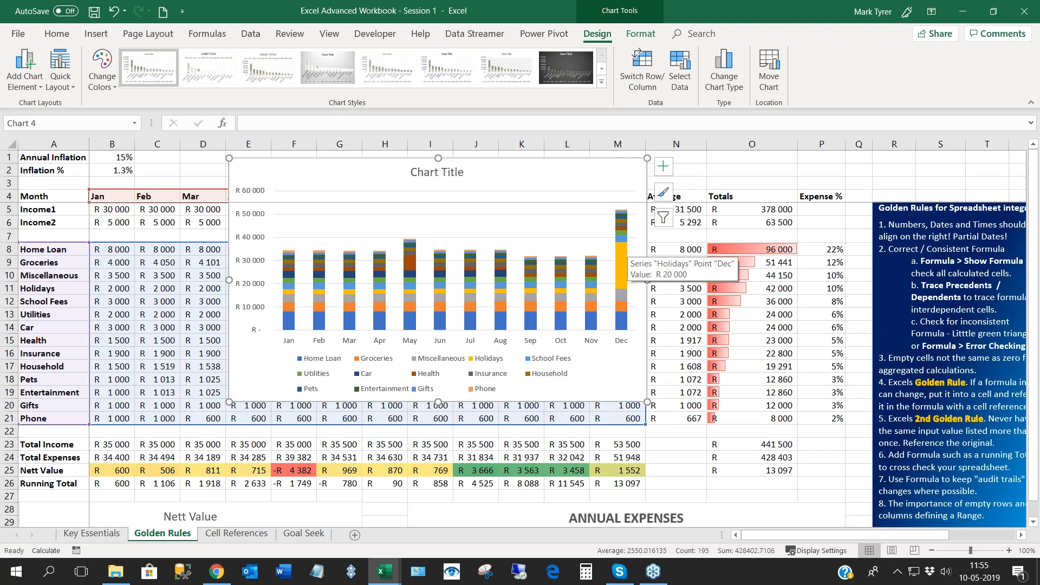
click(682, 85)
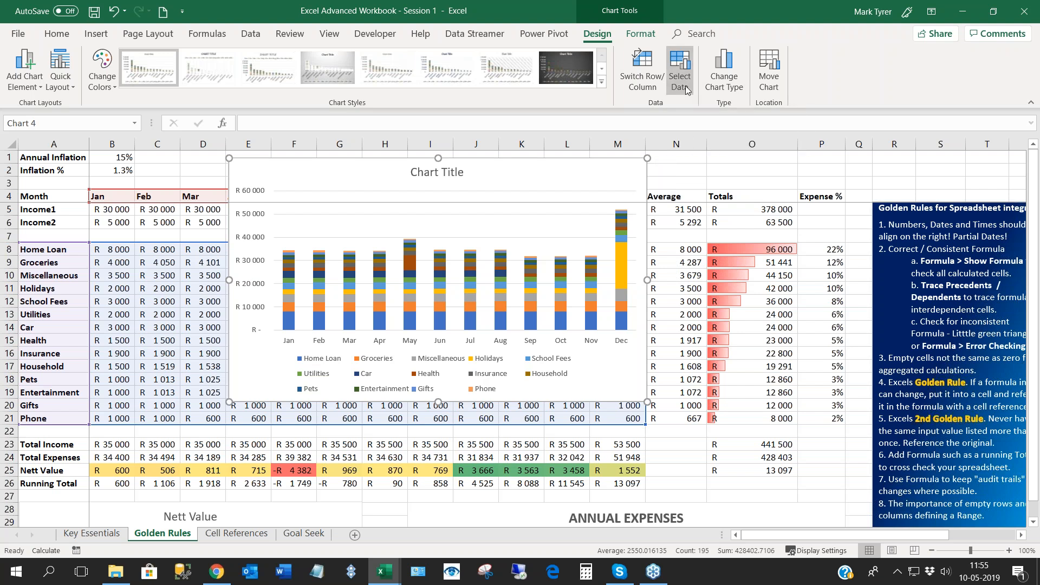
drag(673, 184, 529, 120)
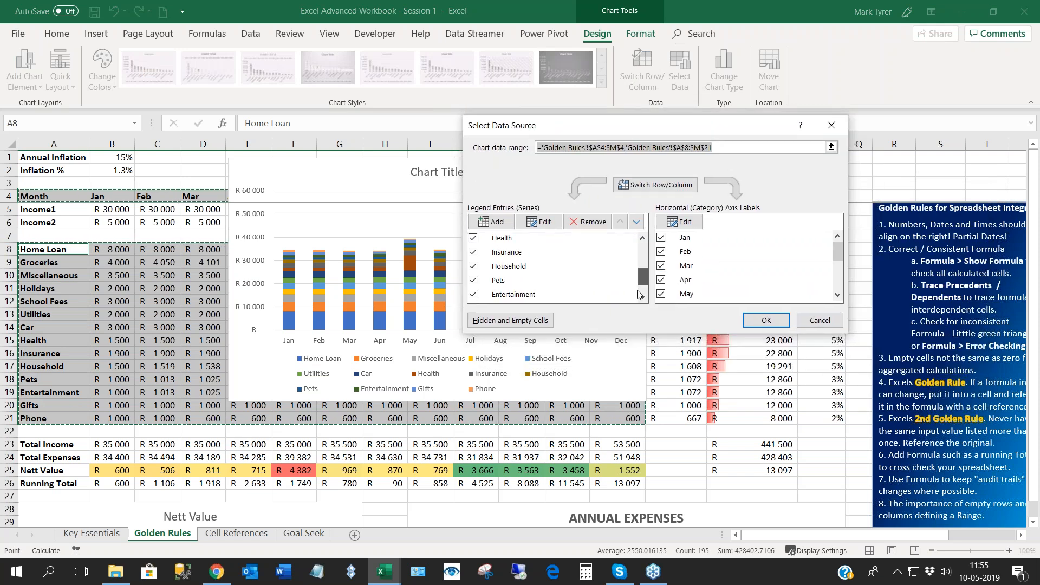
click(491, 222)
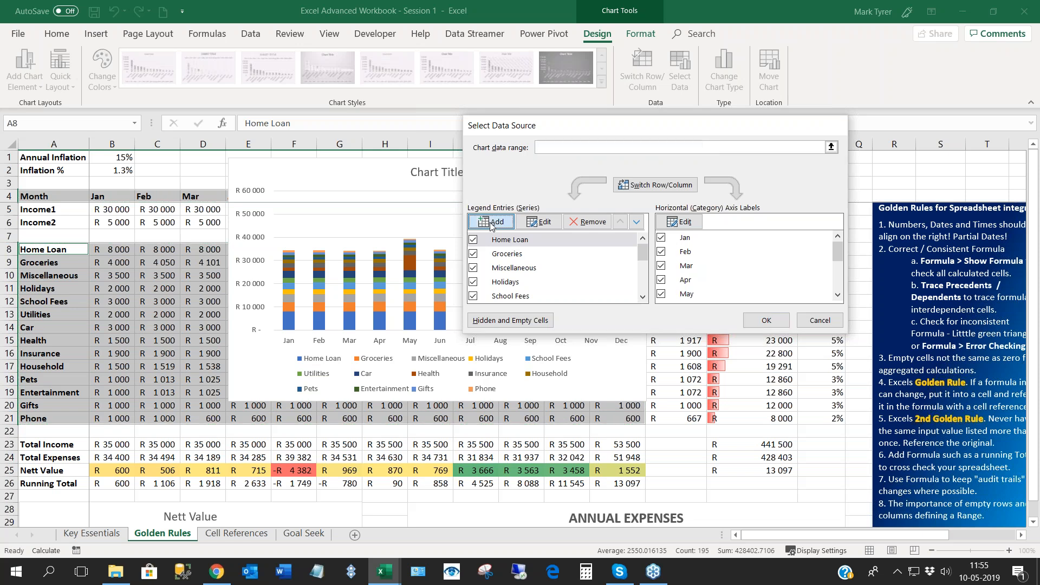
drag(724, 250, 536, 212)
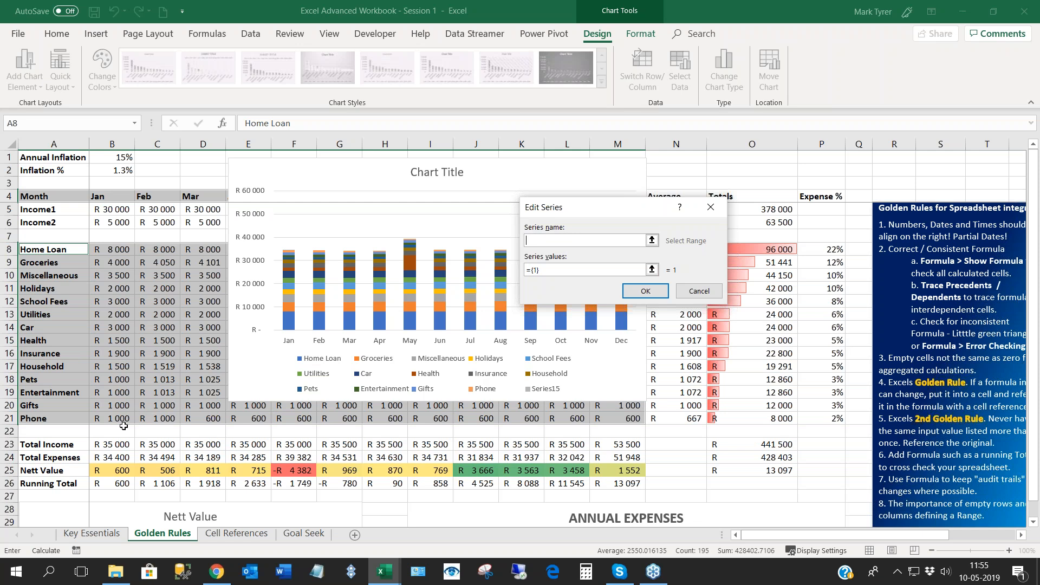
drag(560, 214, 553, 213)
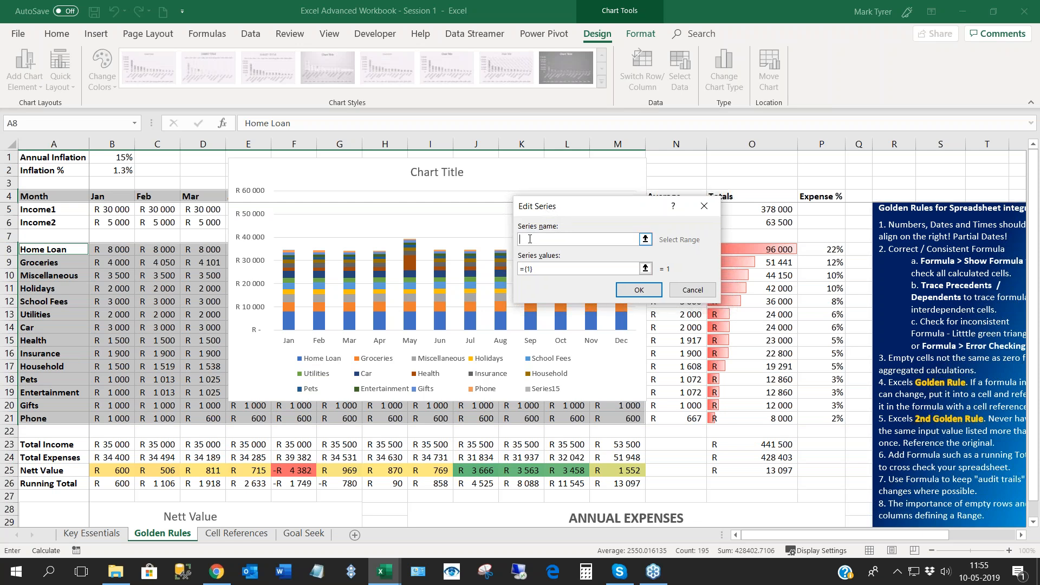
click(53, 447)
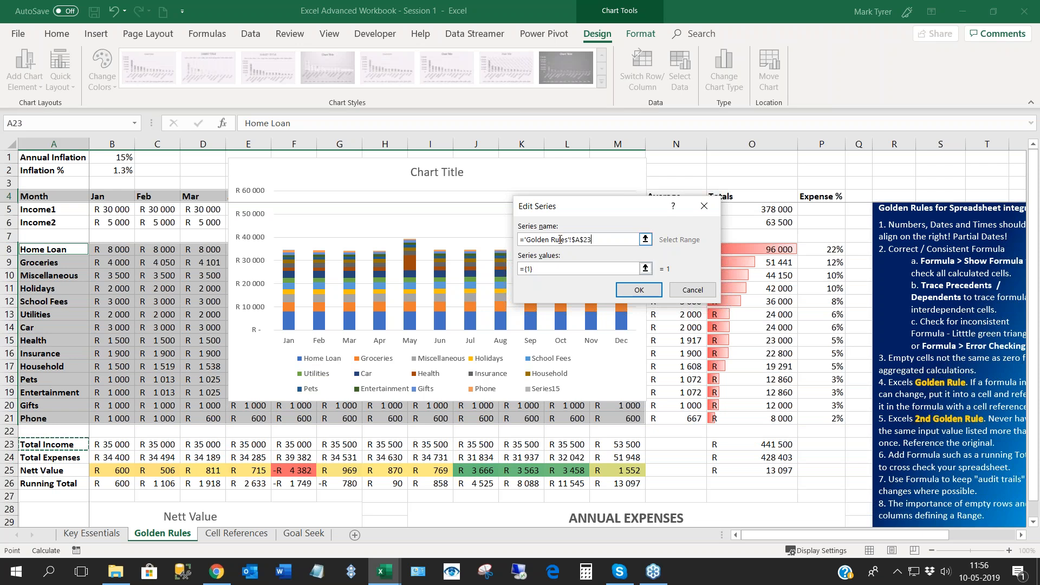
- Set the Total Income series values to B23:M23 and apply the changed data source
click(542, 274)
drag(542, 273, 510, 277)
key(BackSpace)
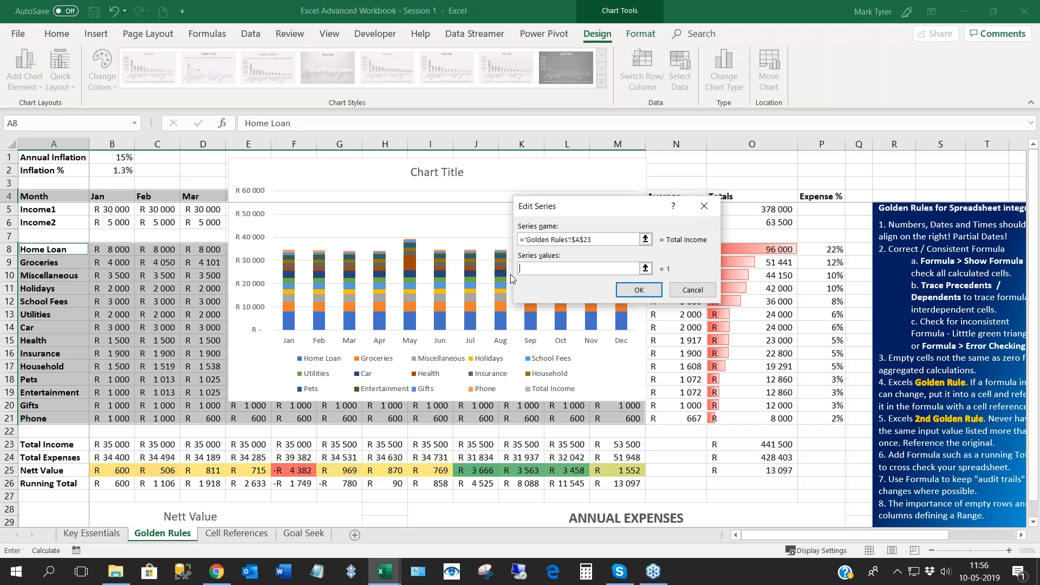
click(114, 447)
drag(114, 447, 606, 448)
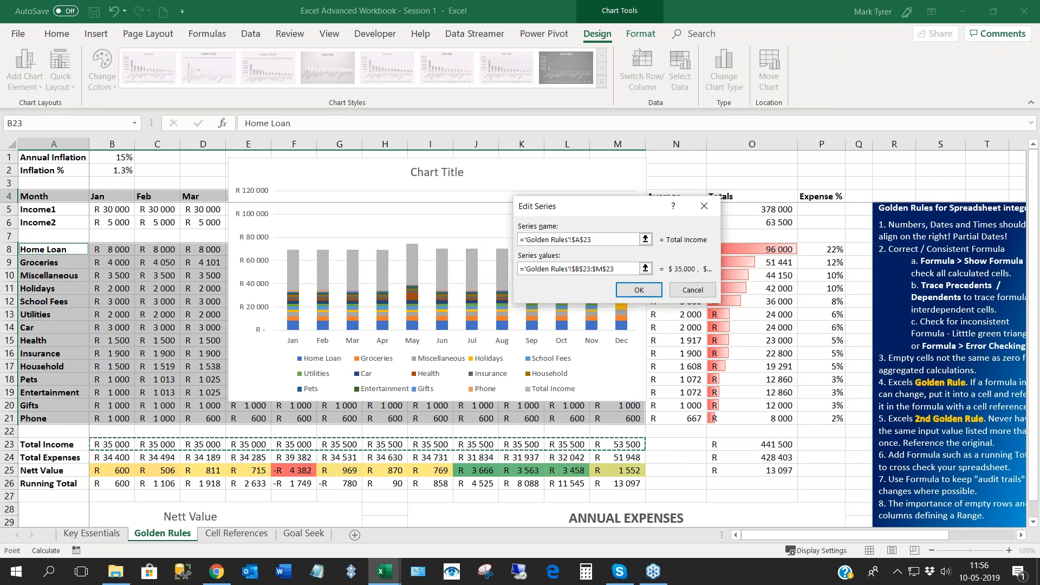
click(638, 291)
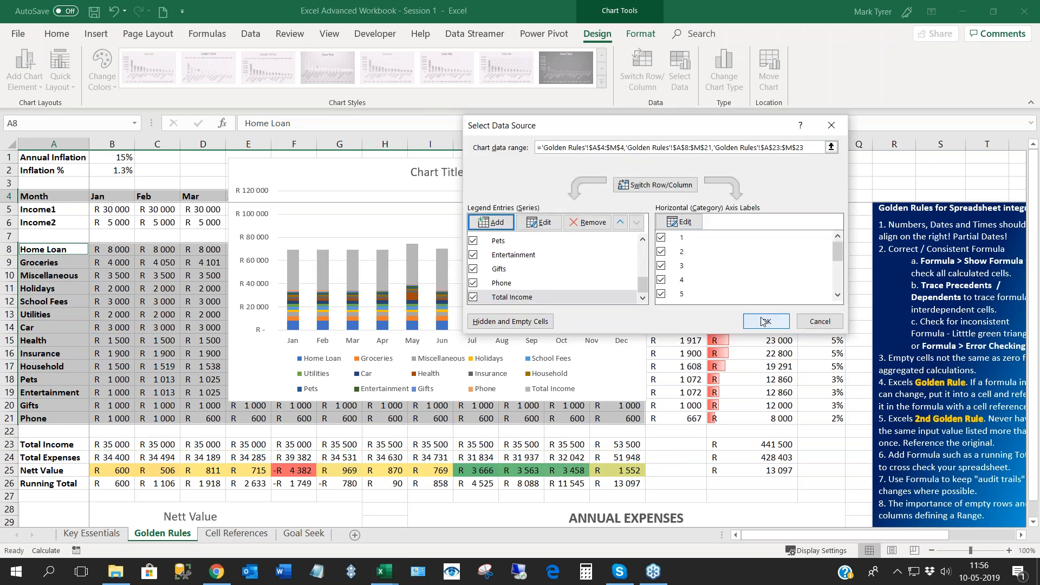
click(766, 320)
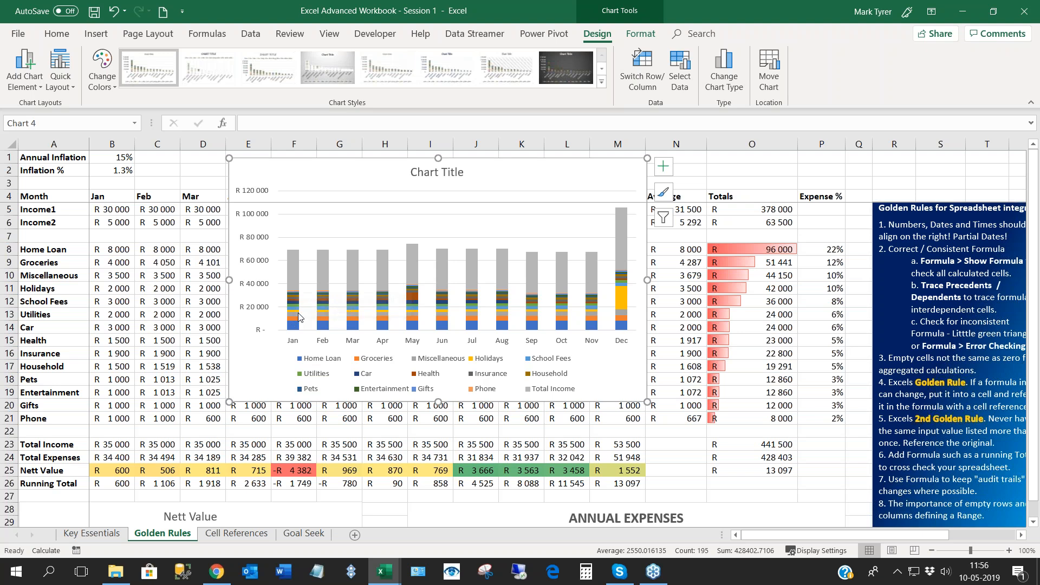
- Change the Total Income series to a Line chart type, keeping the expense series as stacked columns
click(321, 271)
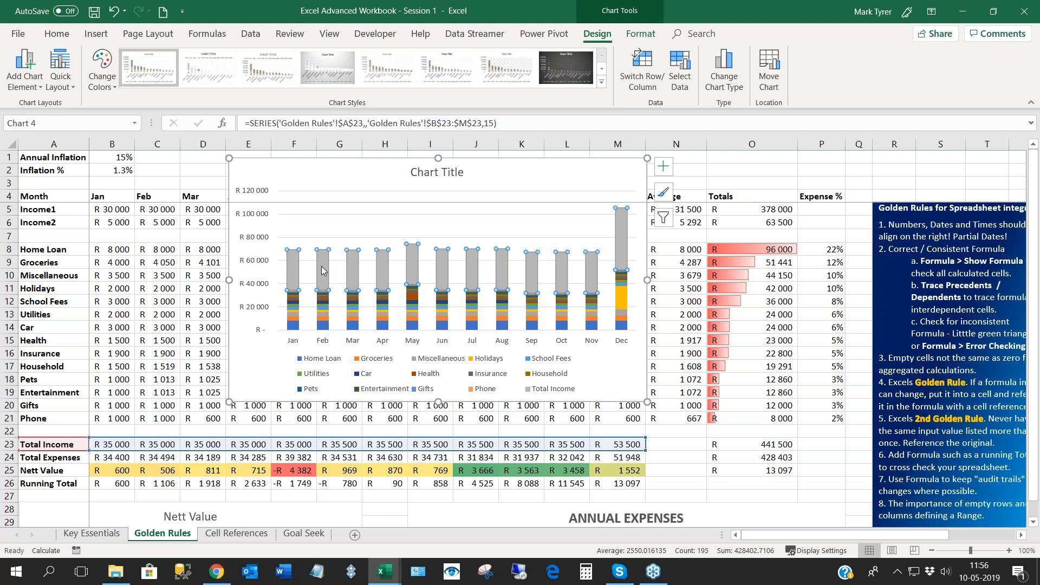
right_click(322, 270)
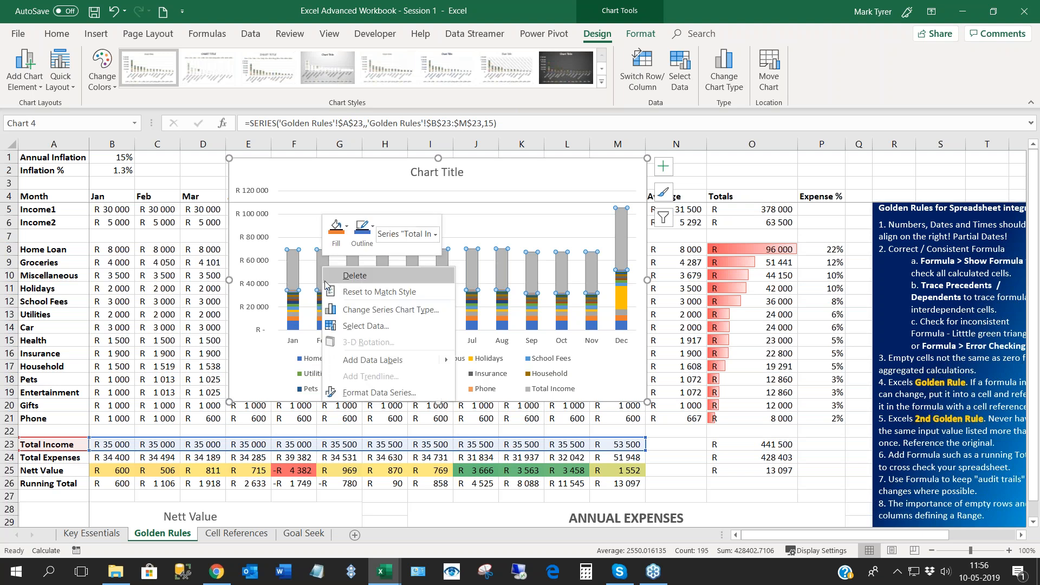
click(387, 318)
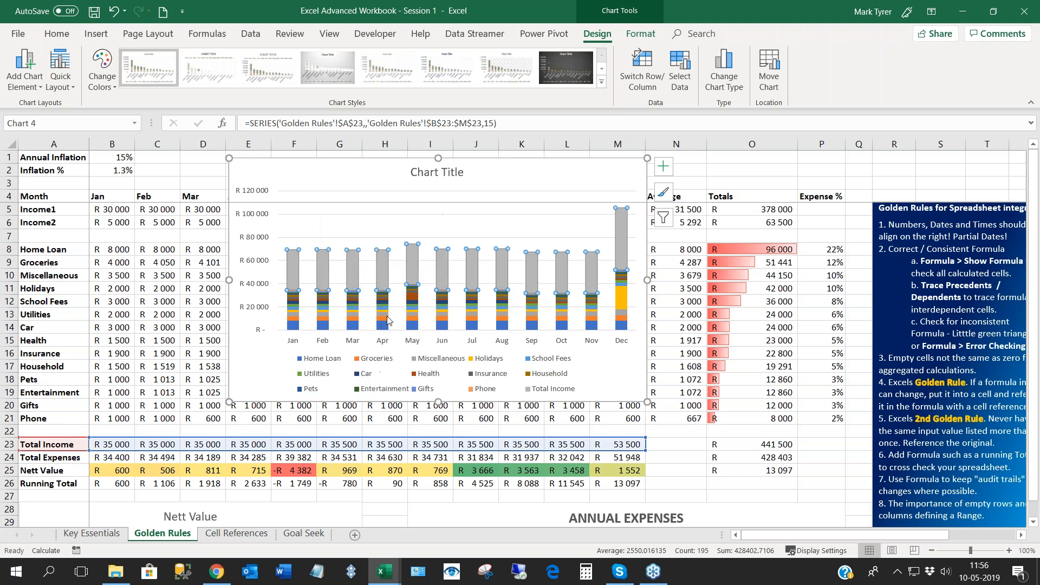
drag(714, 377, 715, 428)
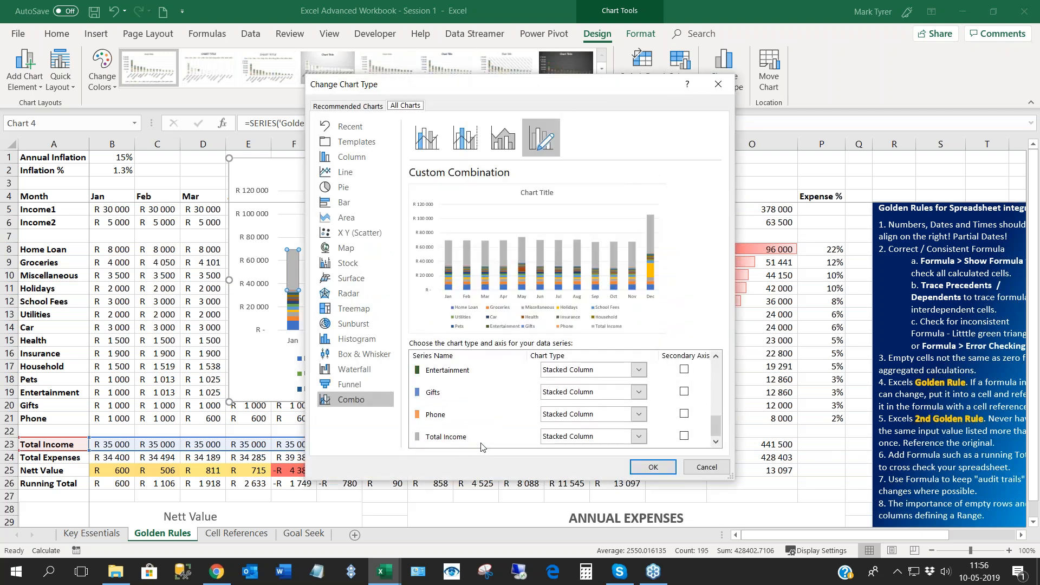
click(638, 437)
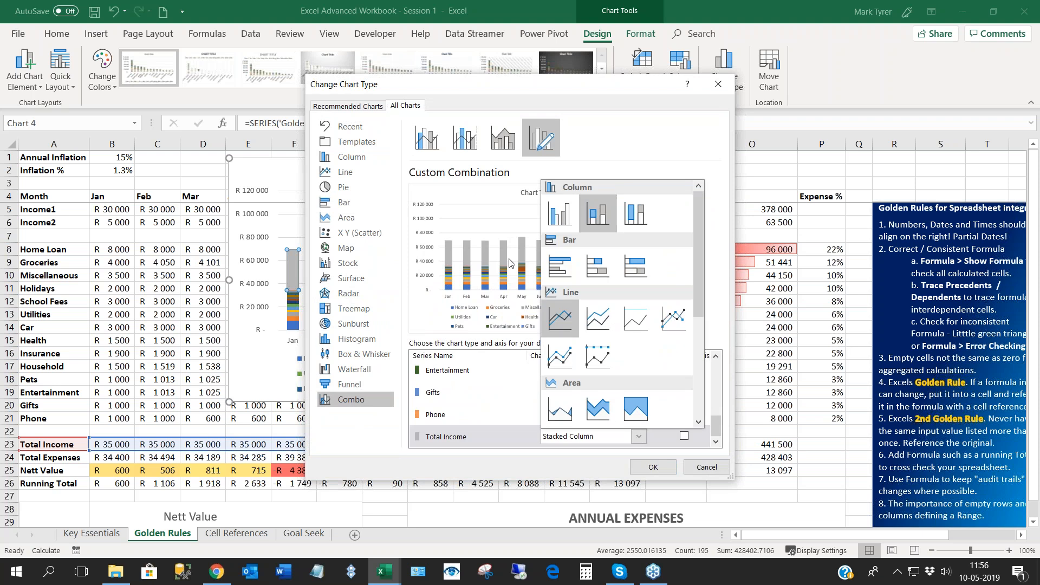
key(Escape)
click(561, 320)
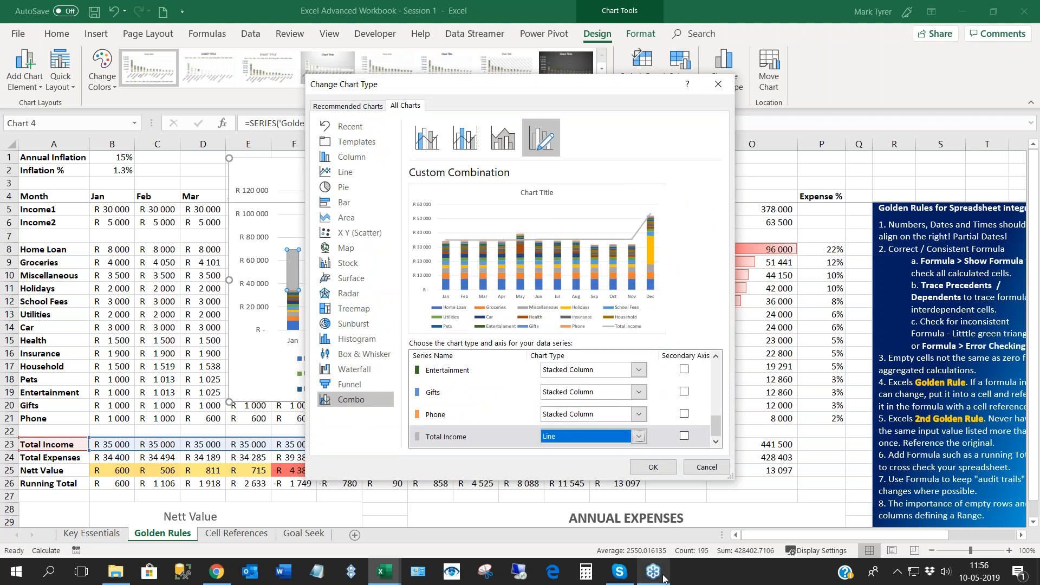
click(653, 469)
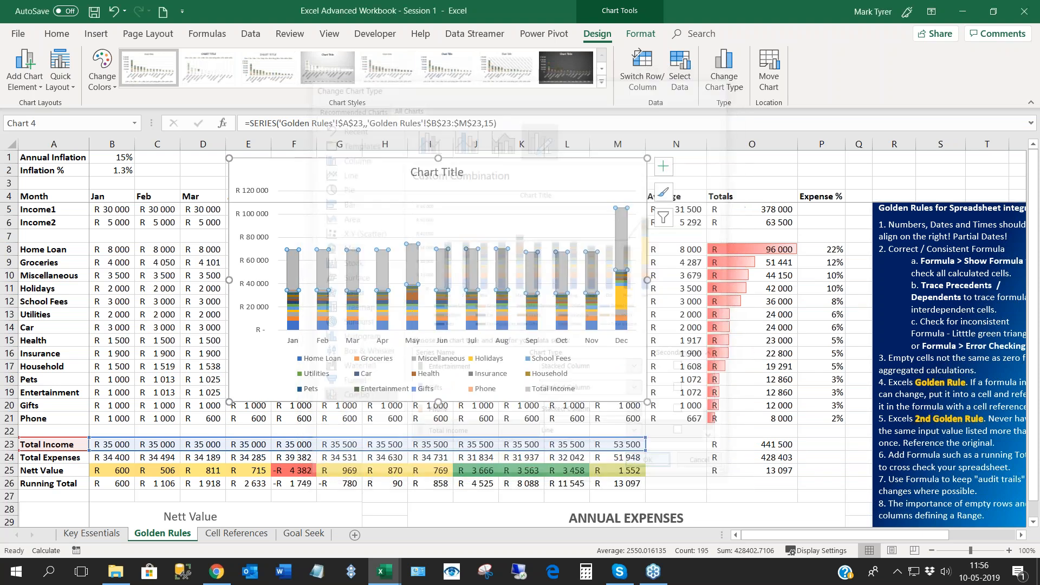
- Shift the combo chart slightly and compare May's expense segments with the Total Income line
drag(373, 165, 346, 170)
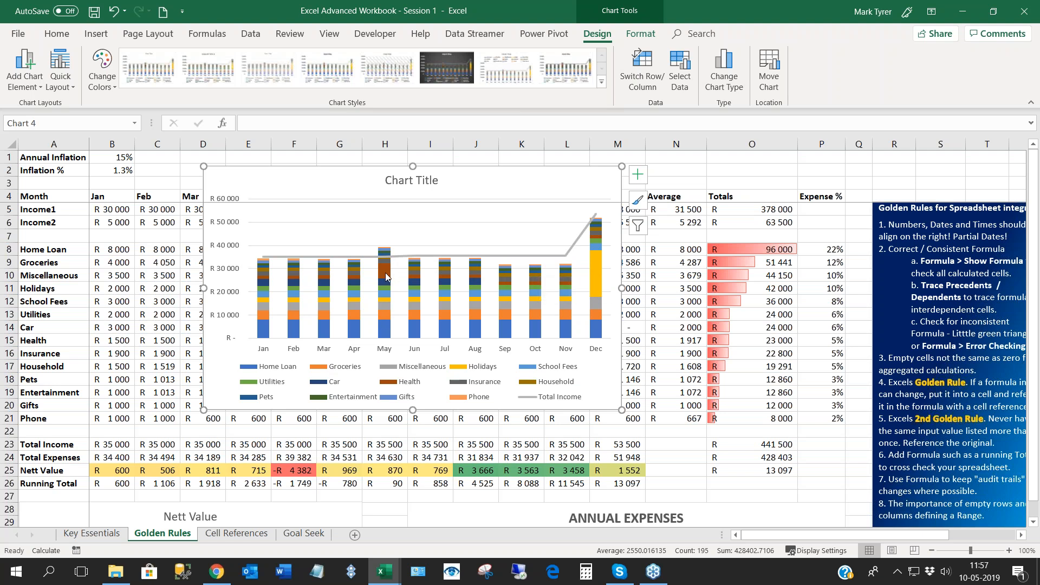
mouse_move(387, 277)
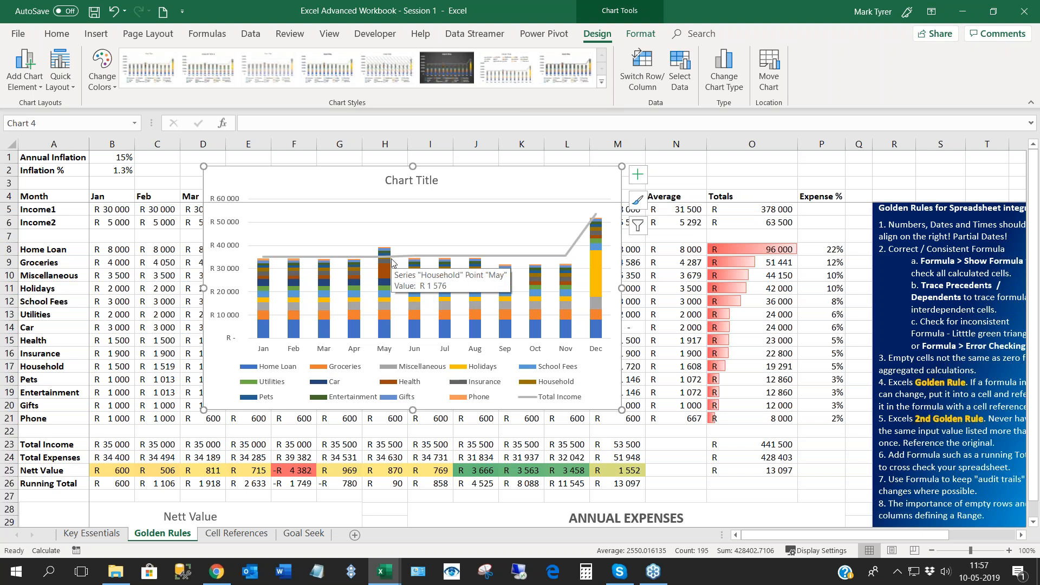
mouse_move(316, 168)
mouse_down()
mouse_move(331, 208)
mouse_move(322, 164)
mouse_up()
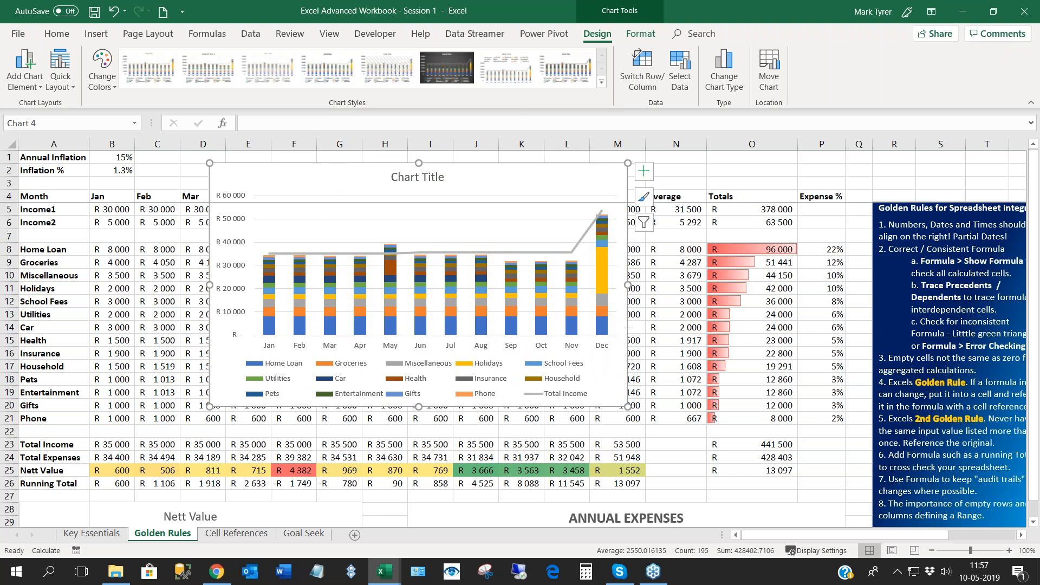
- Cut the combo chart from the Golden Rules sheet and paste it onto a new worksheet
key(Delete)
click(355, 536)
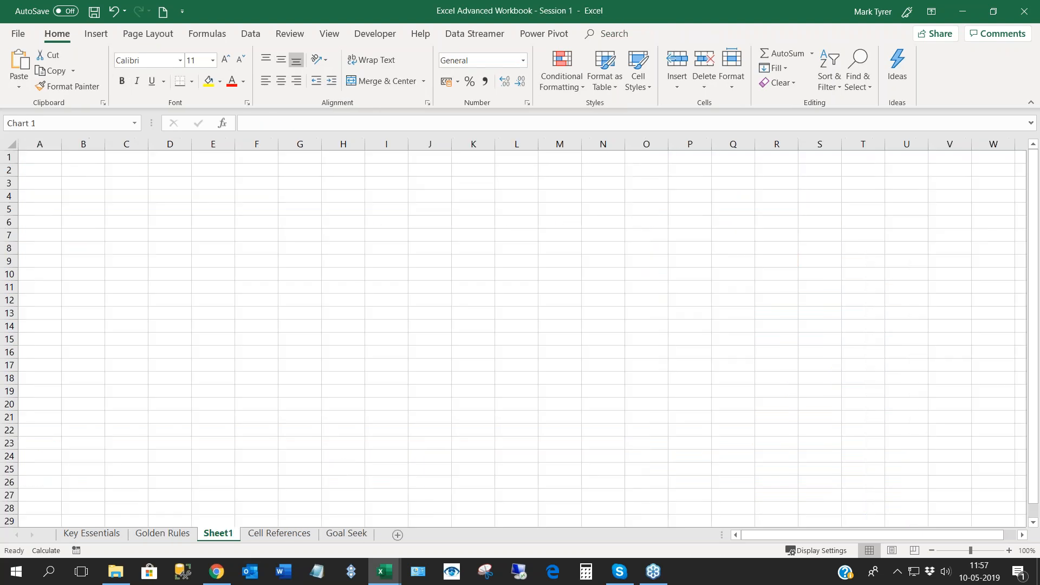
key(ctrl+v)
- Enlarge the pasted chart to cover about columns A to U, rows 1 to 28, and remove its title
drag(437, 394, 926, 504)
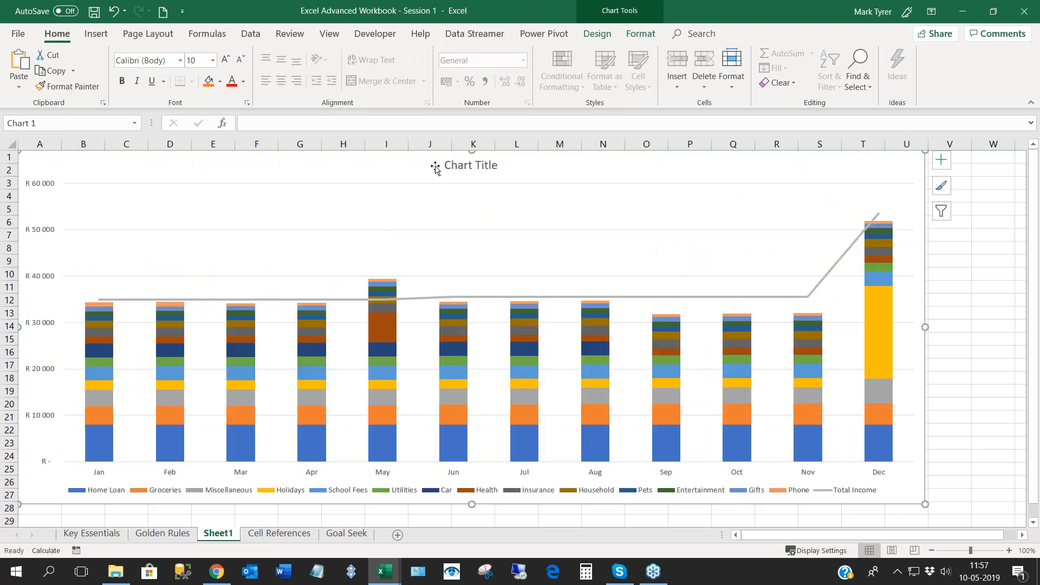
click(448, 166)
key(Delete)
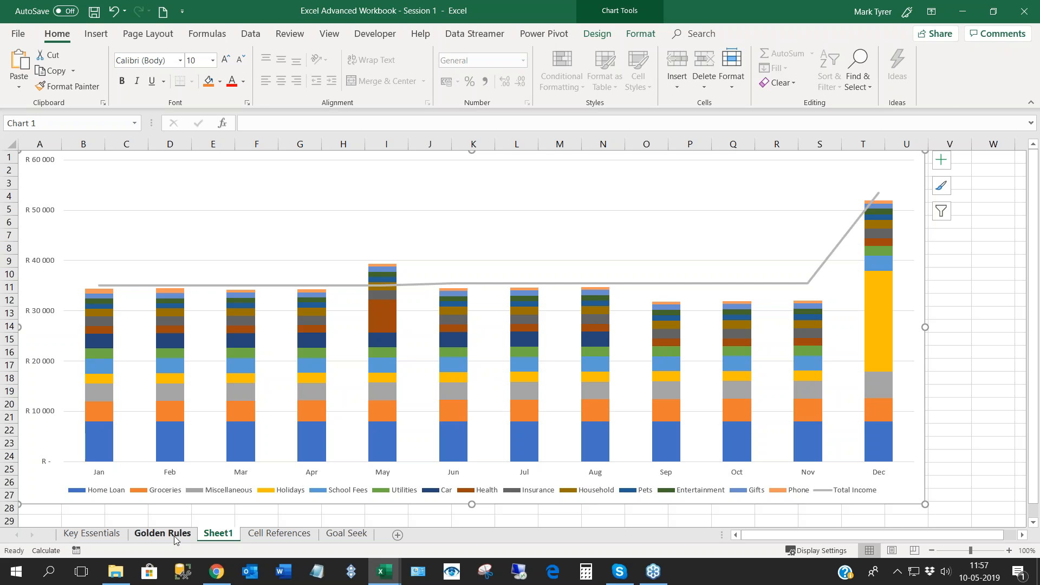
- Rename the chart's worksheet as Main Graph and deselect the chart
right_click(215, 538)
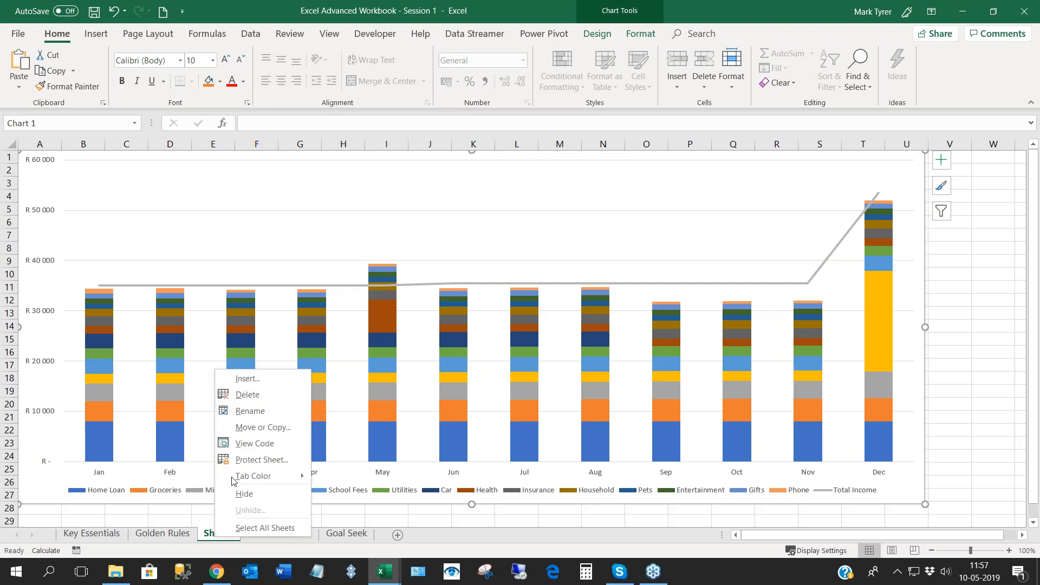
click(249, 411)
text(Main)
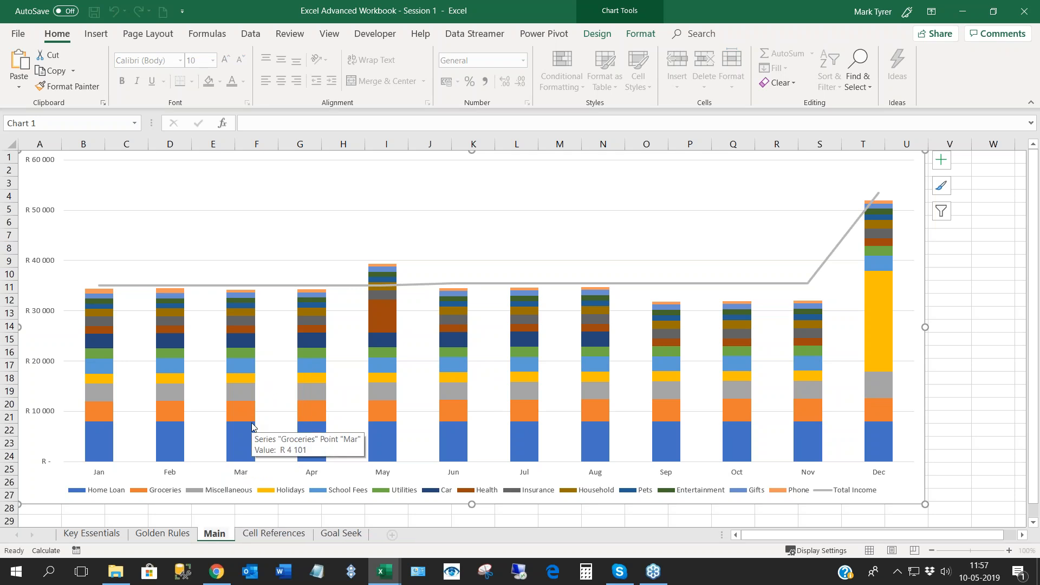
text( Grap)
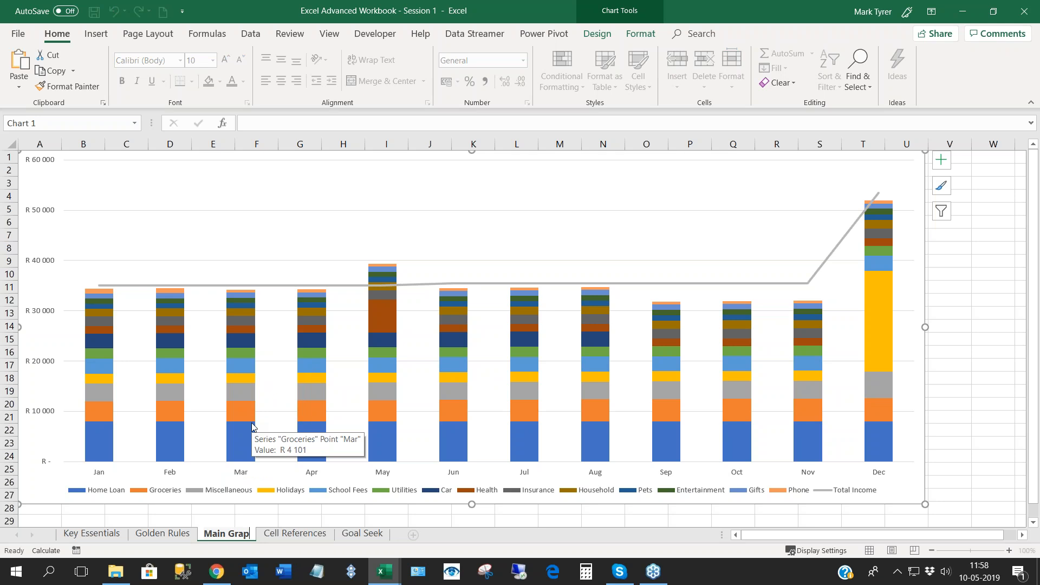
text(h)
key(Return)
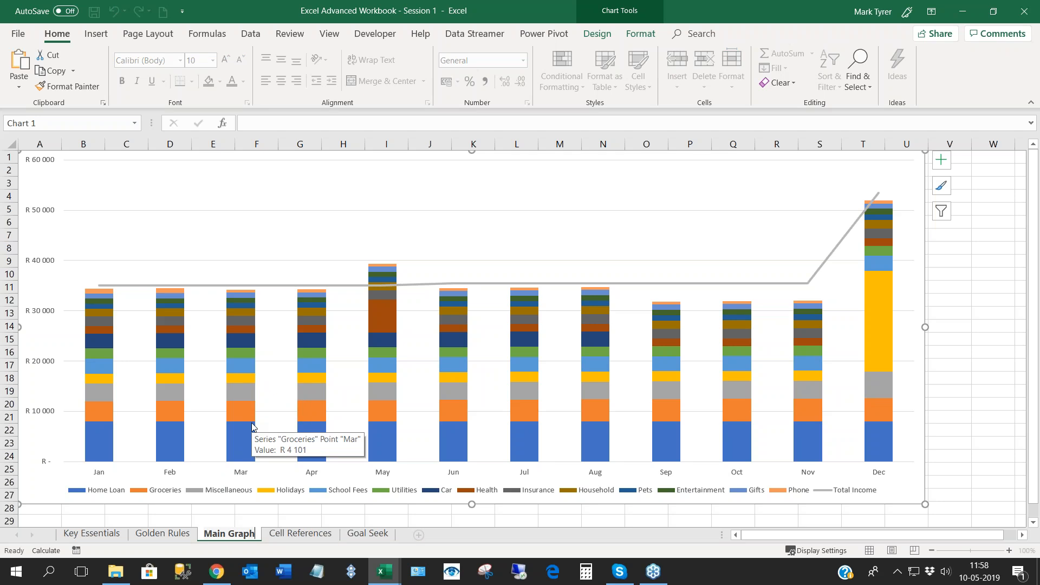
click(553, 522)
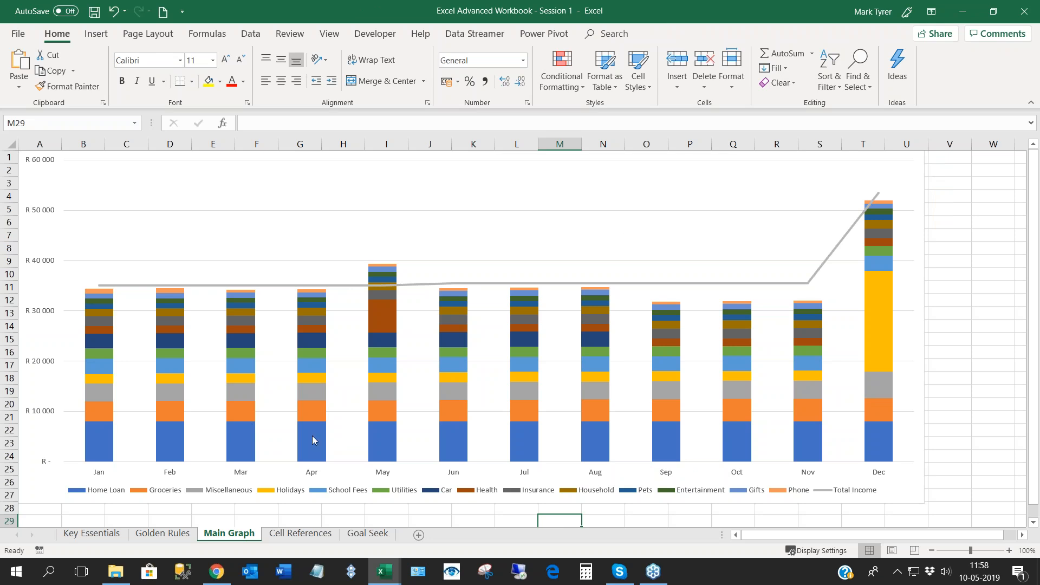
- Glance at the Cell References sheet, then examine the Cost, Vat and Total example on the Goal Seek sheet
click(287, 537)
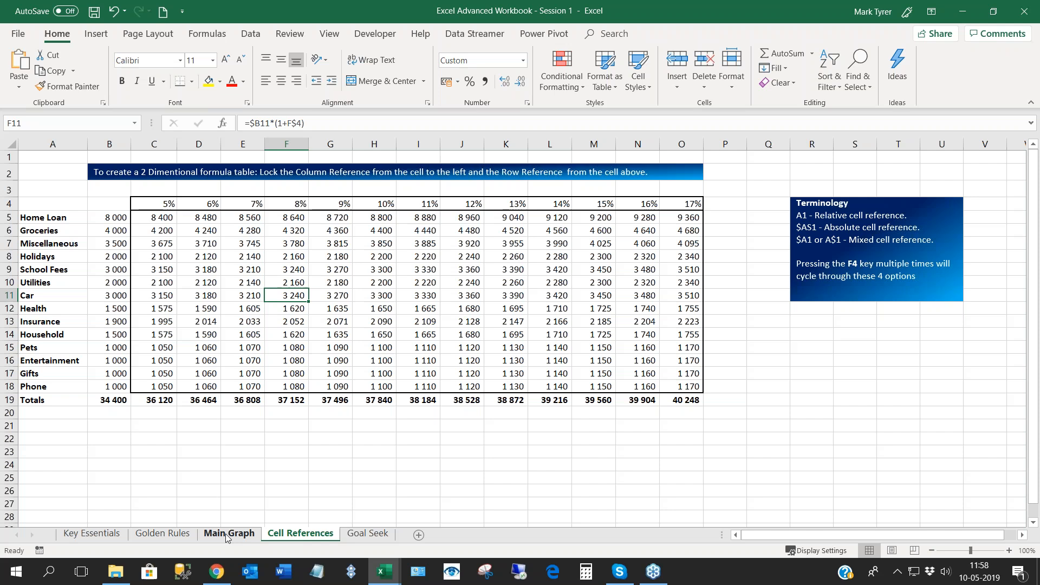
click(369, 535)
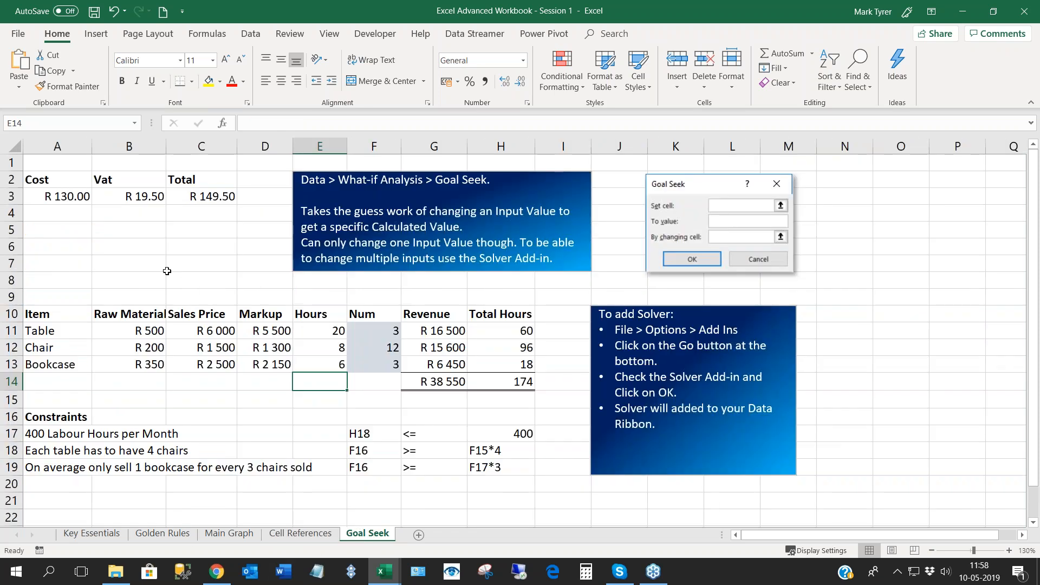
click(211, 234)
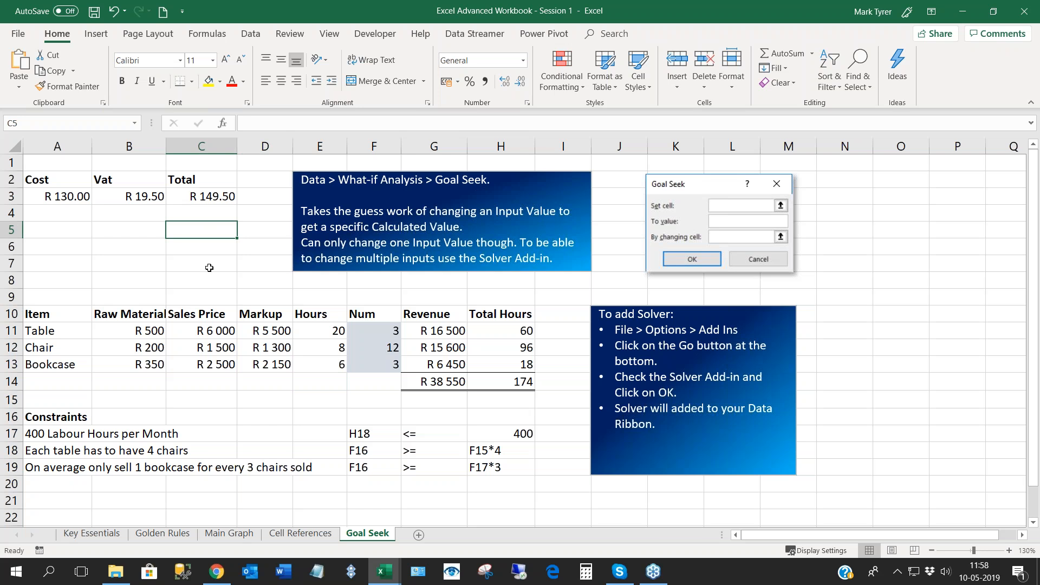
- Examine the Cost, Vat and Total cells in row 3 to see which hold inputs and which hold formulas
click(80, 196)
click(70, 220)
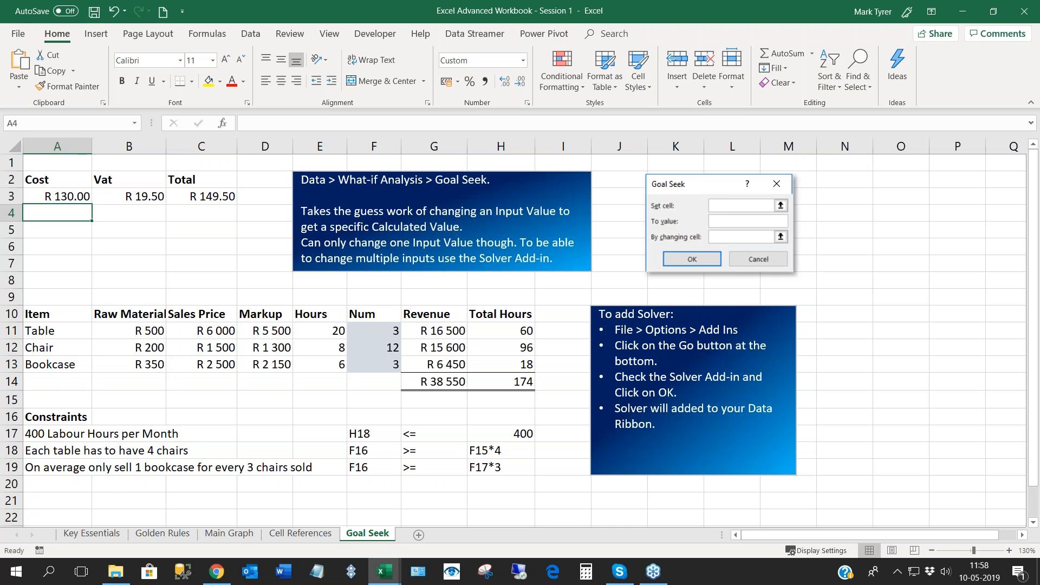
click(71, 198)
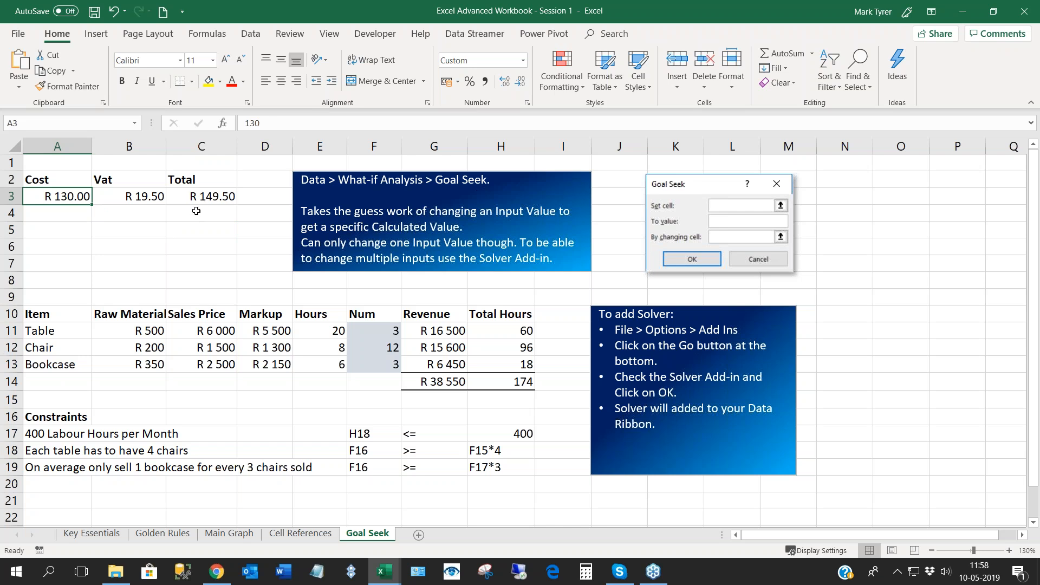
click(211, 199)
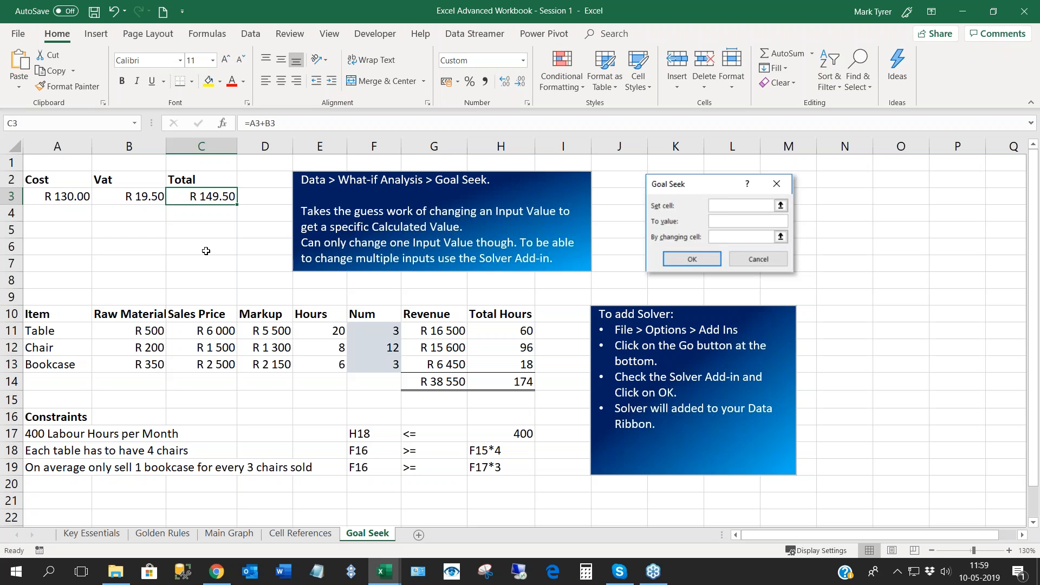
click(38, 198)
click(142, 198)
click(205, 199)
click(60, 202)
click(60, 220)
click(63, 197)
click(126, 196)
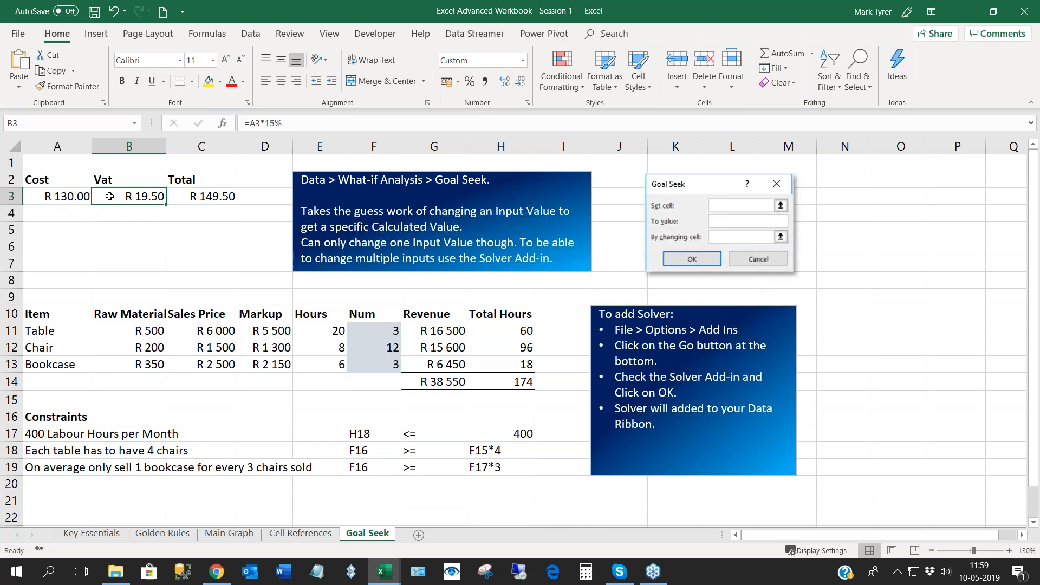
click(67, 198)
- Inspect the contents of A3 and trace the cell references in the Vat and Total formulas
double_click(91, 196)
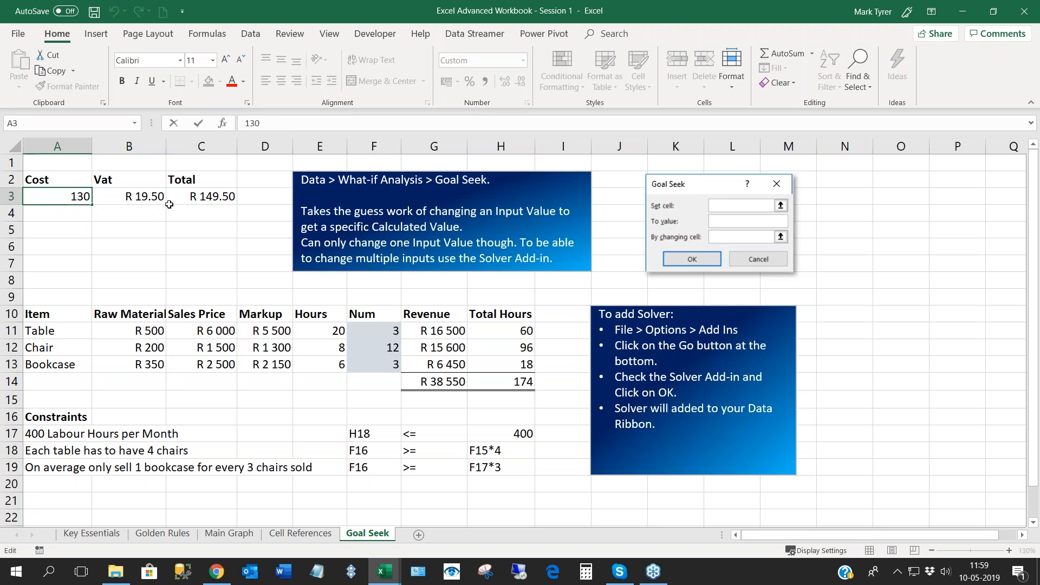
key(Return)
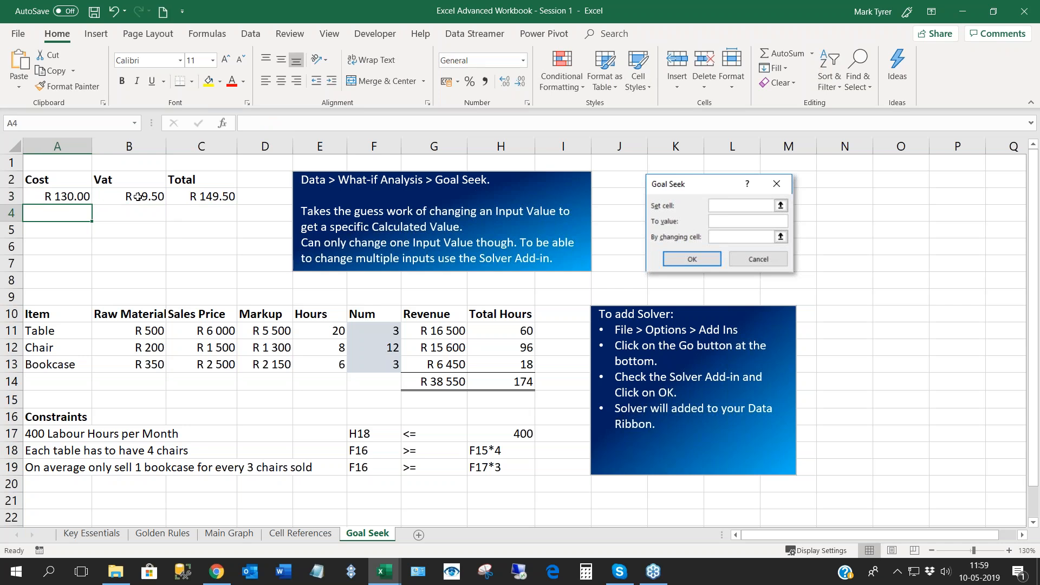
double_click(139, 197)
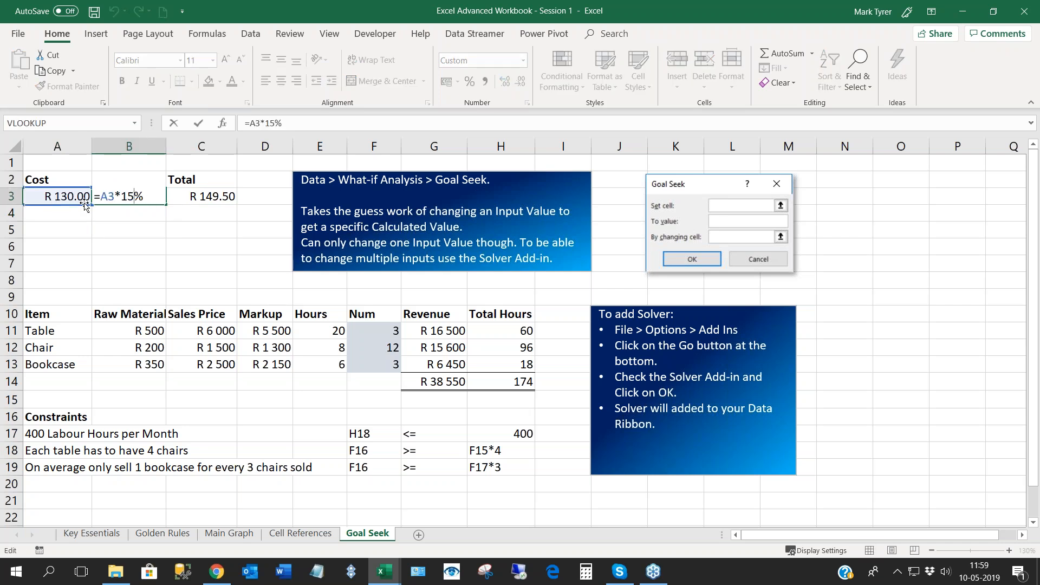
key(Return)
double_click(199, 197)
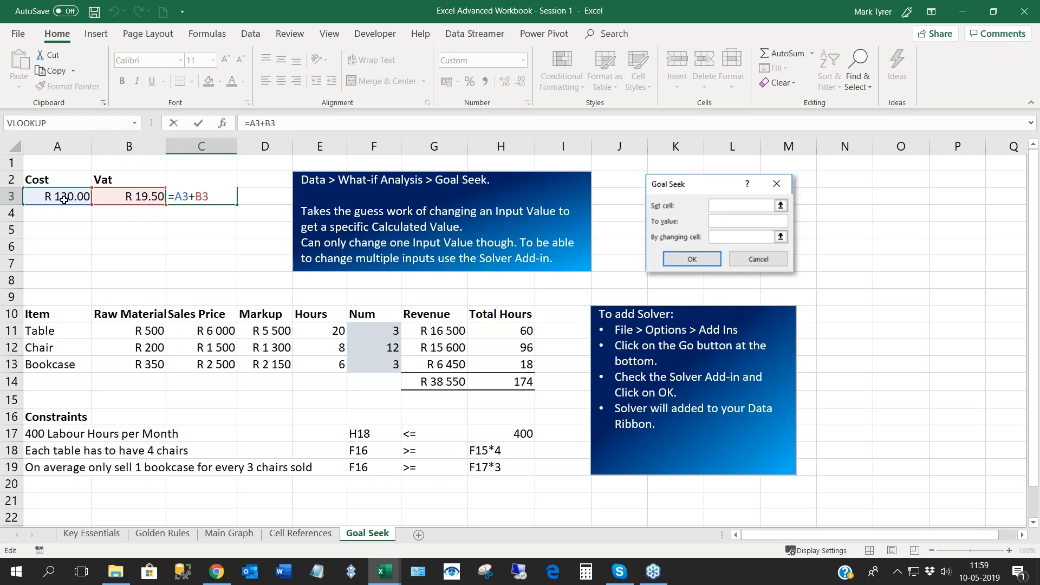
key(Return)
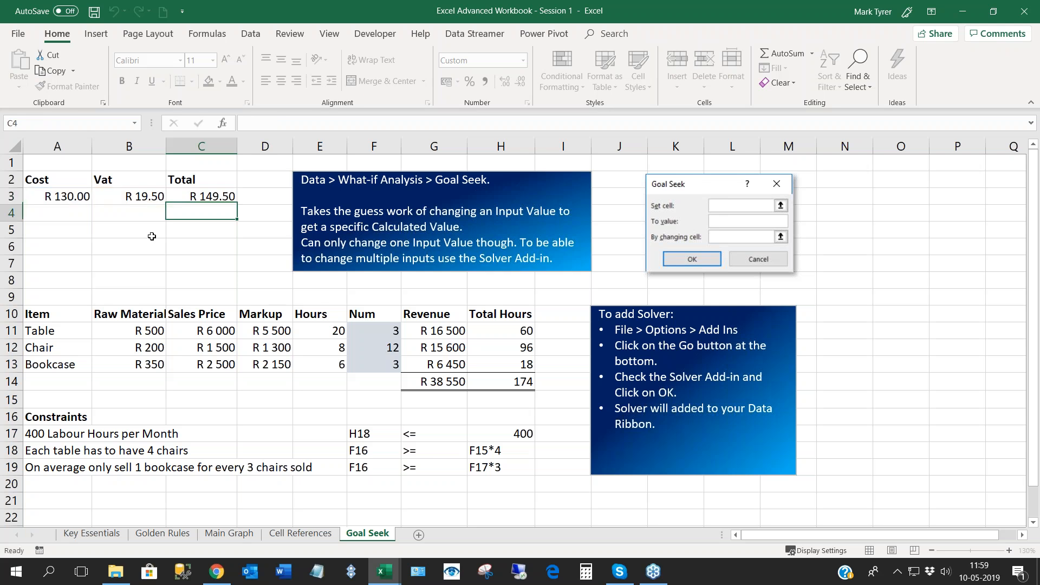
- Try Cost values of 132 and 131 in A3 to bring the Total closer to R 150
double_click(74, 196)
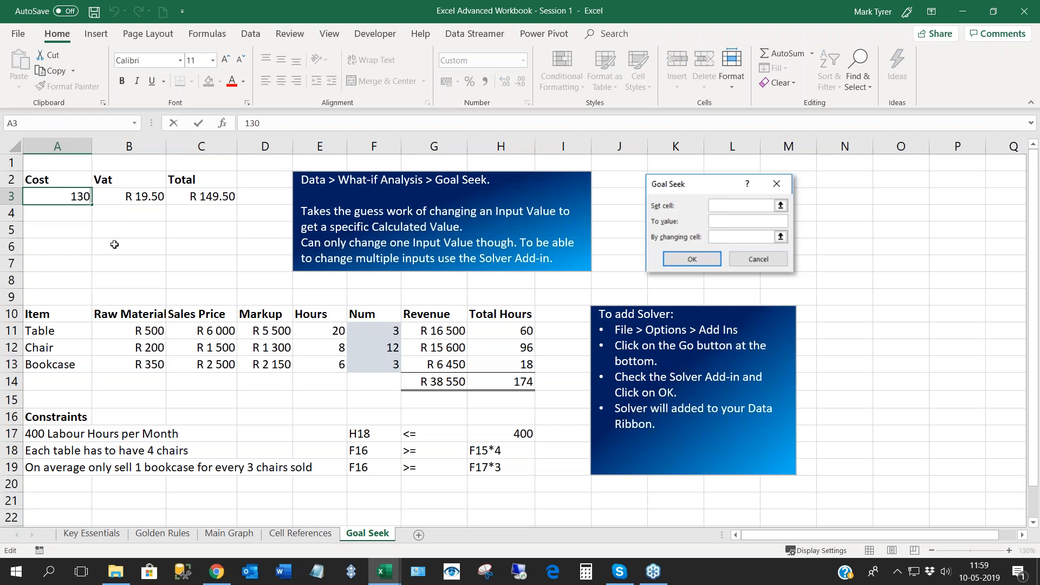
key(BackSpace)
text(2)
key(Return)
double_click(62, 196)
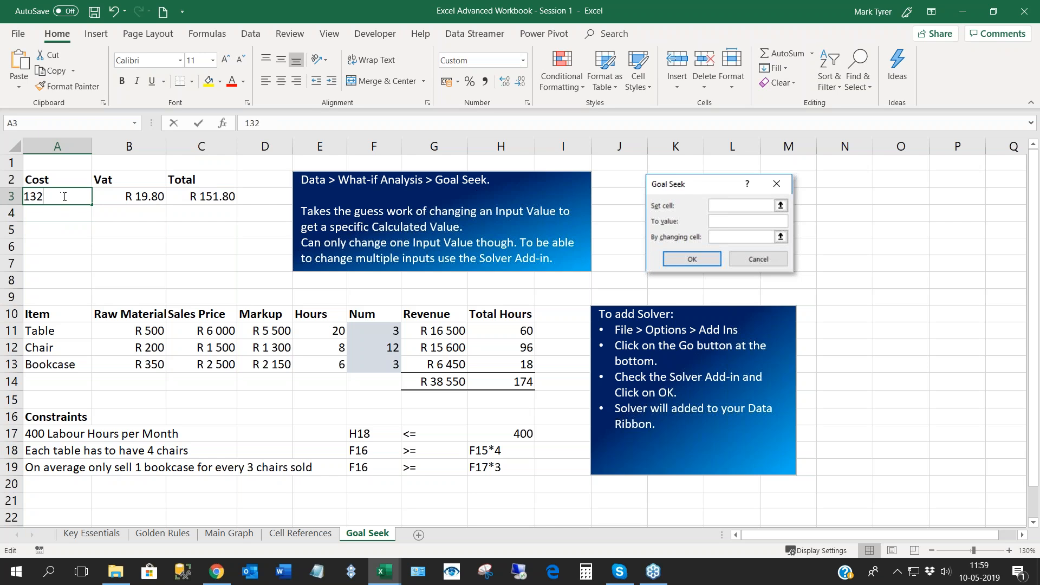
key(BackSpace)
text(1)
key(Return)
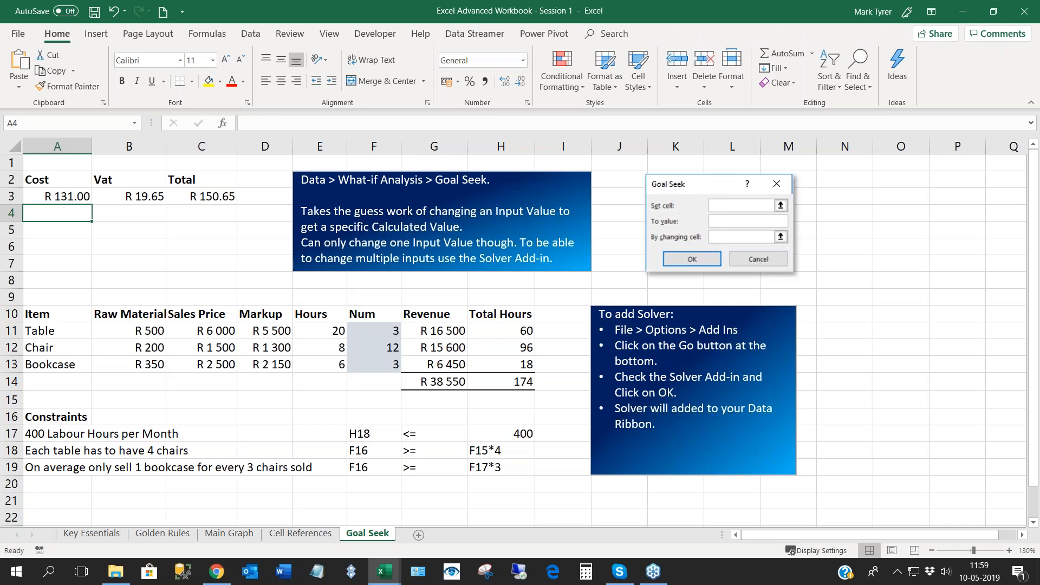
click(70, 199)
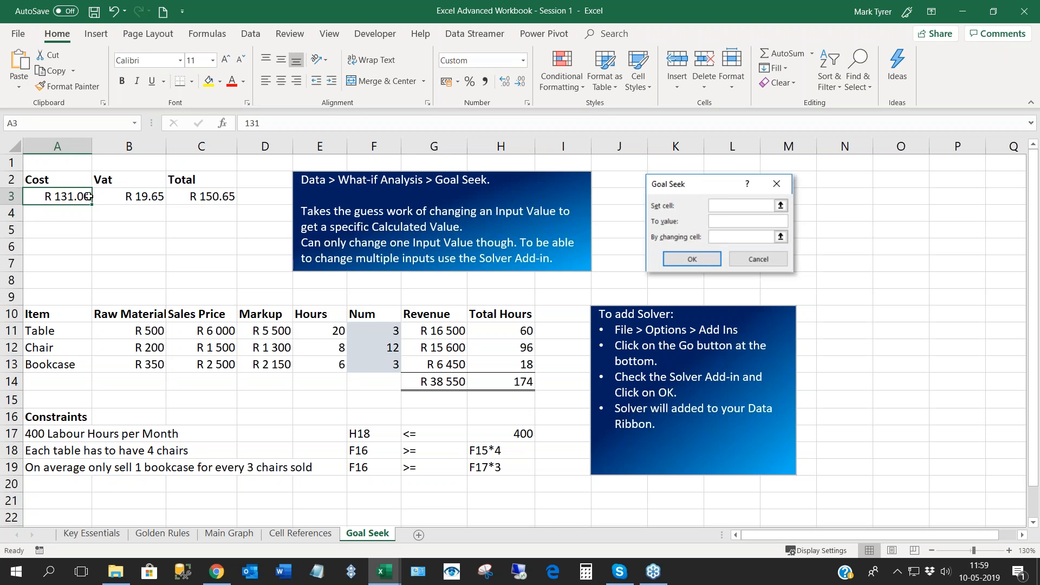
- Set up a Goal Seek that brings the Total in C3 to 150 by changing the Cost in A3
mouse_move(203, 197)
mouse_down()
mouse_move(155, 196)
mouse_move(202, 198)
mouse_up()
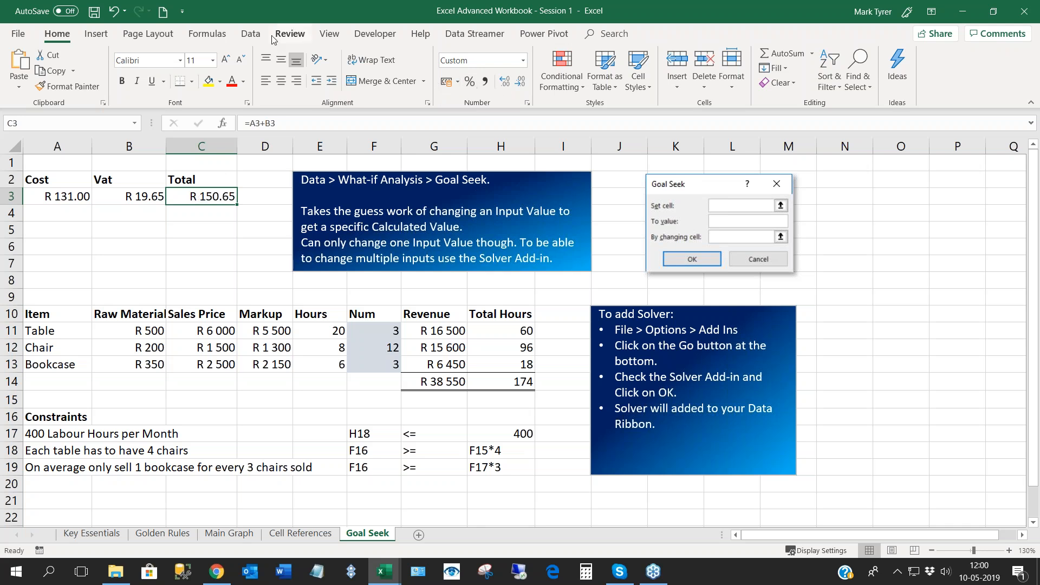
click(250, 33)
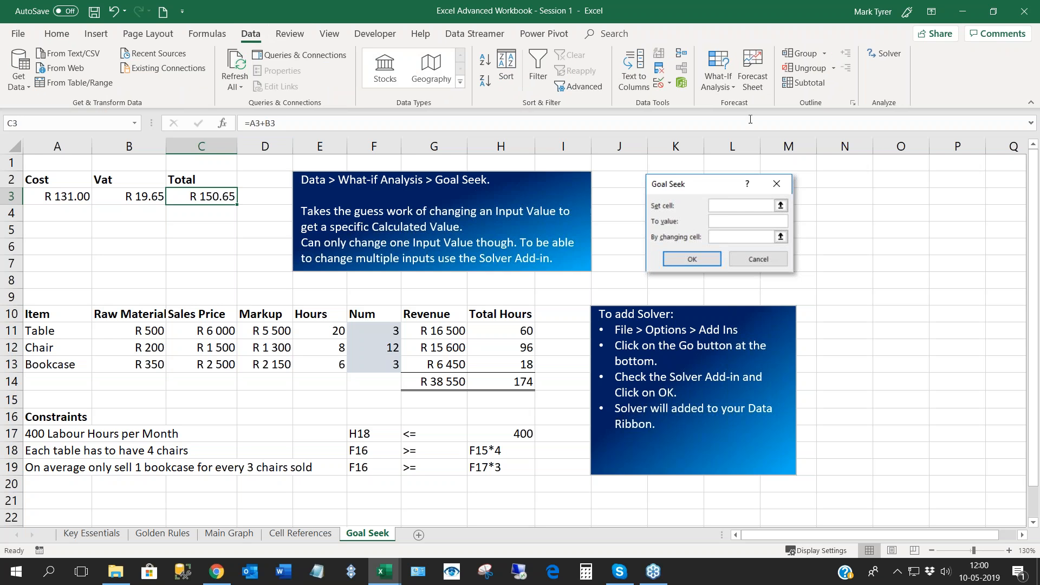
click(730, 88)
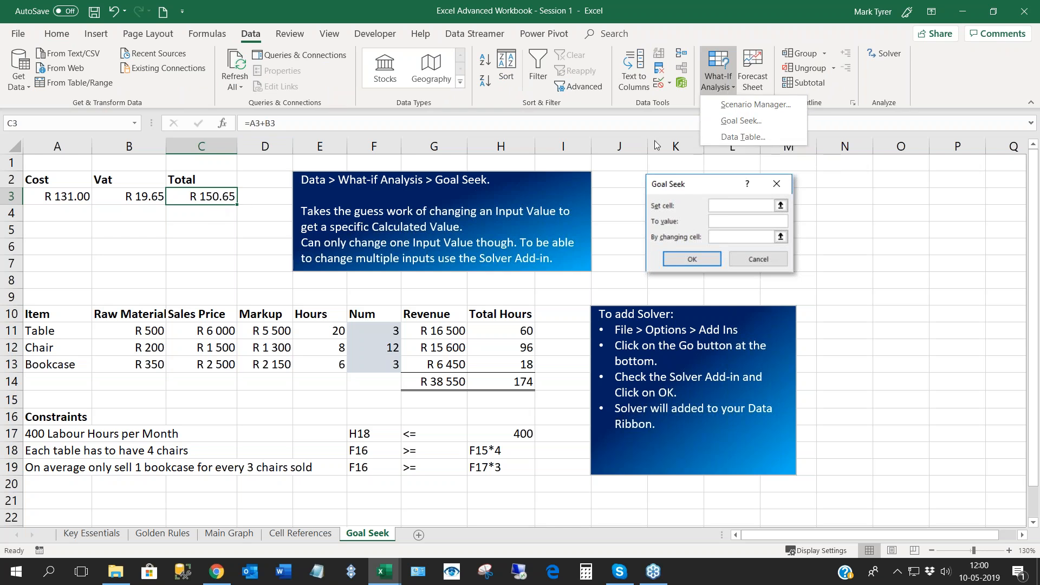
click(742, 121)
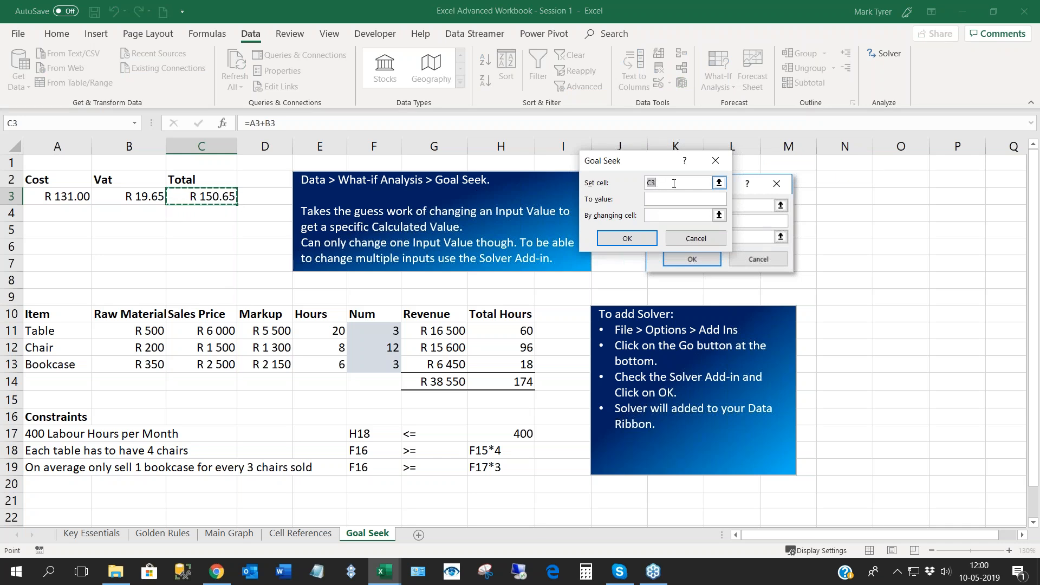
click(657, 201)
text(150)
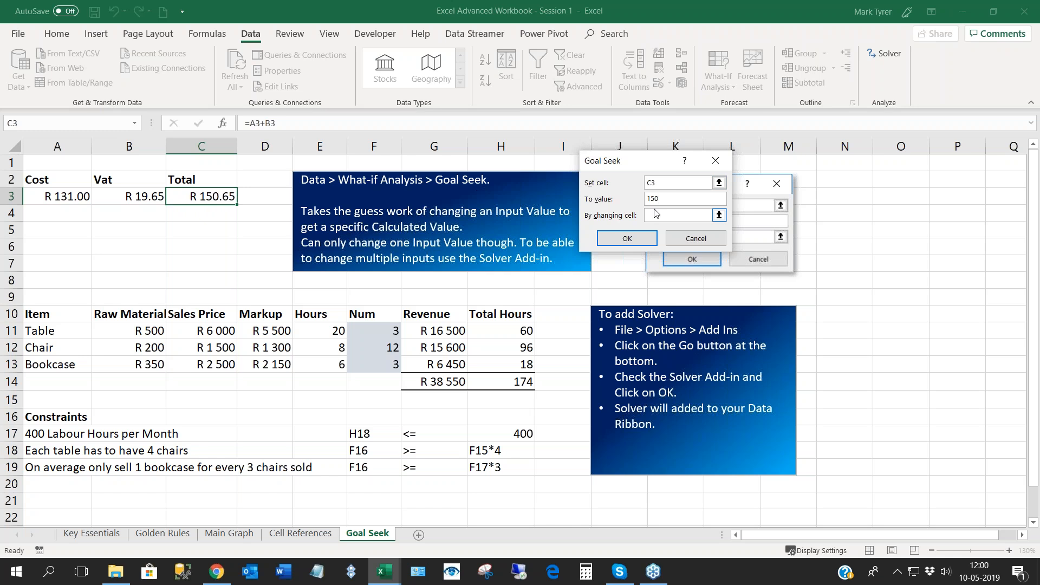
click(655, 218)
click(78, 198)
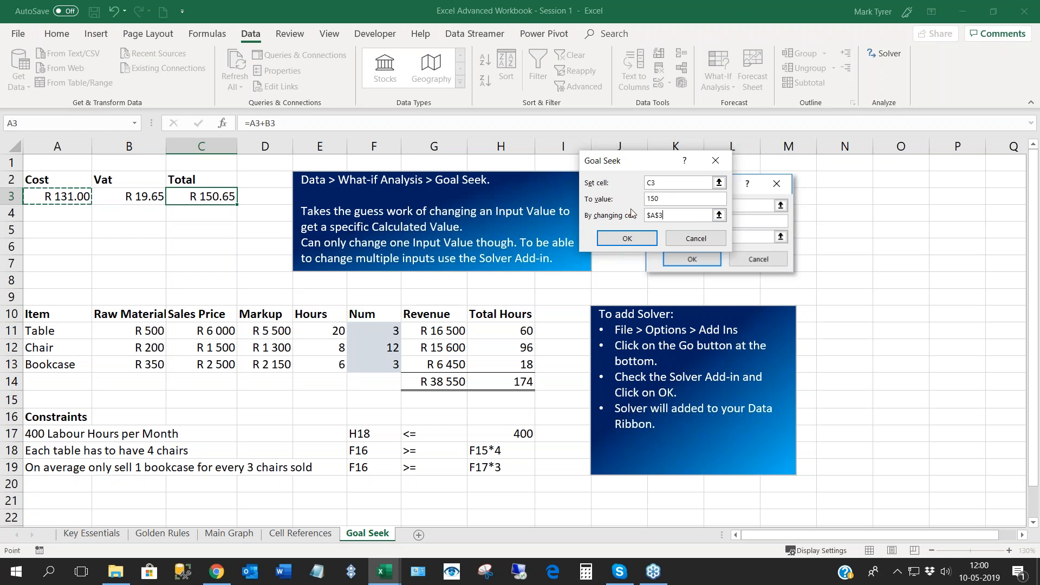
- Run the Goal Seek, keep its solution, and review the Cost, Vat and Total cells
click(630, 245)
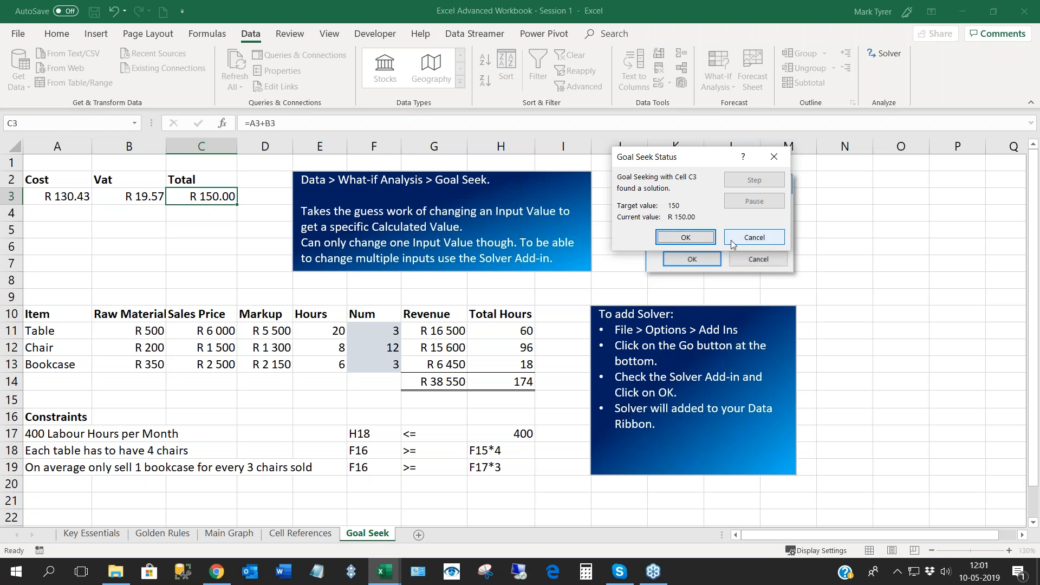
click(686, 239)
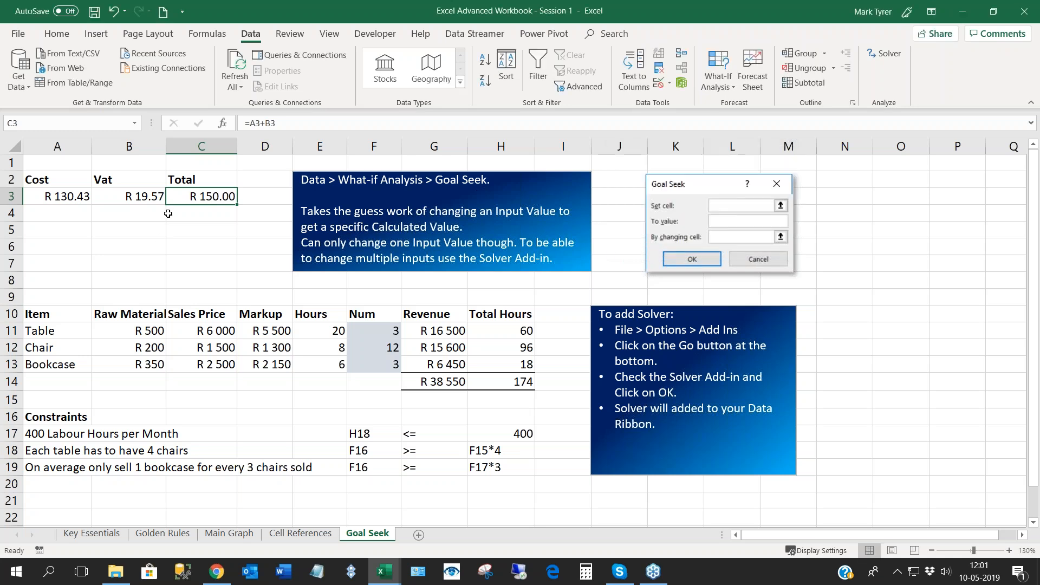
click(43, 197)
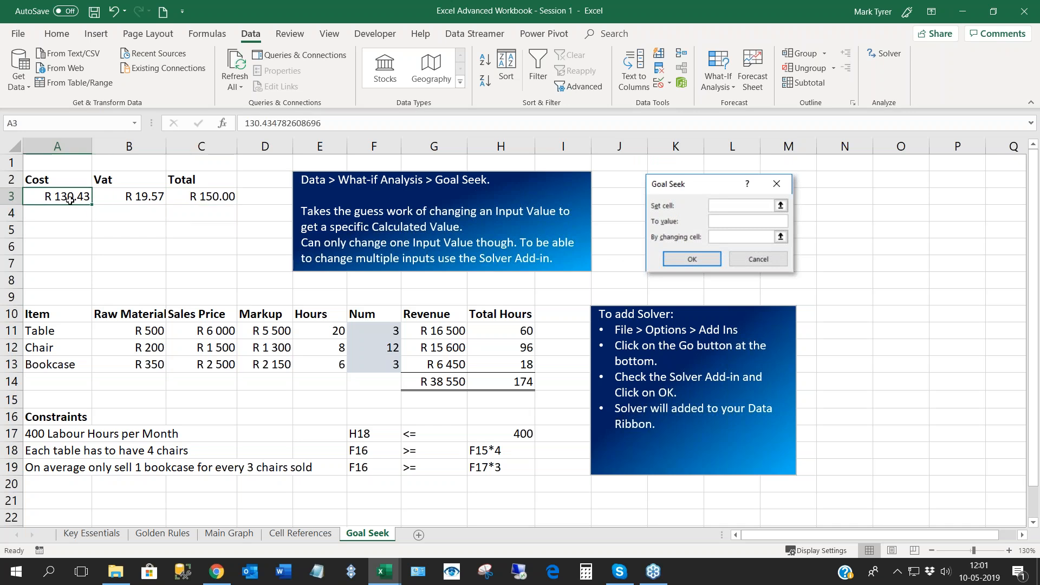
click(132, 197)
click(212, 199)
click(196, 227)
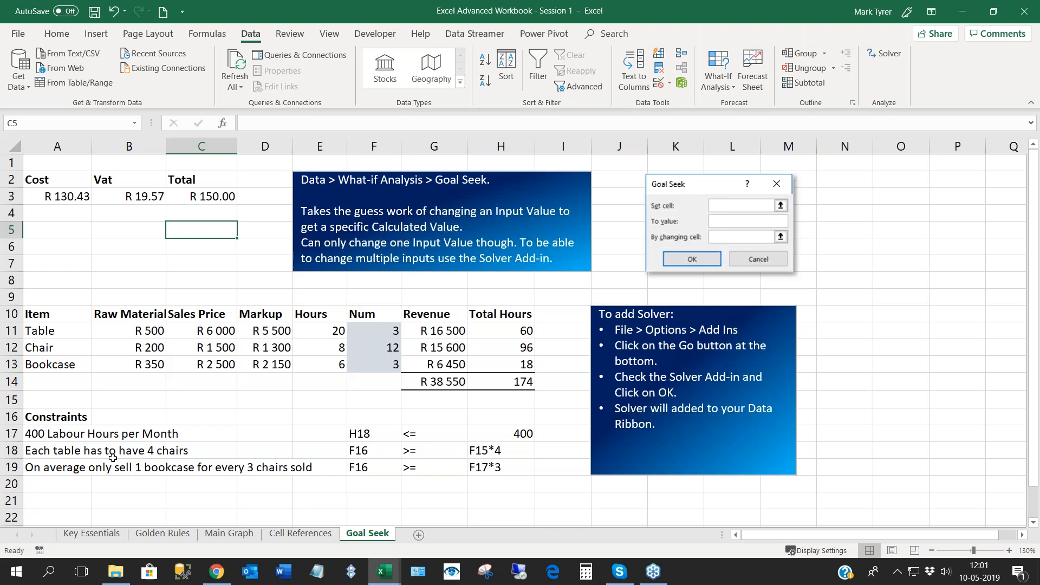
- Examine the expense items, Nett Value and Running Total rows on the Golden Rules sheet, especially around May
click(155, 537)
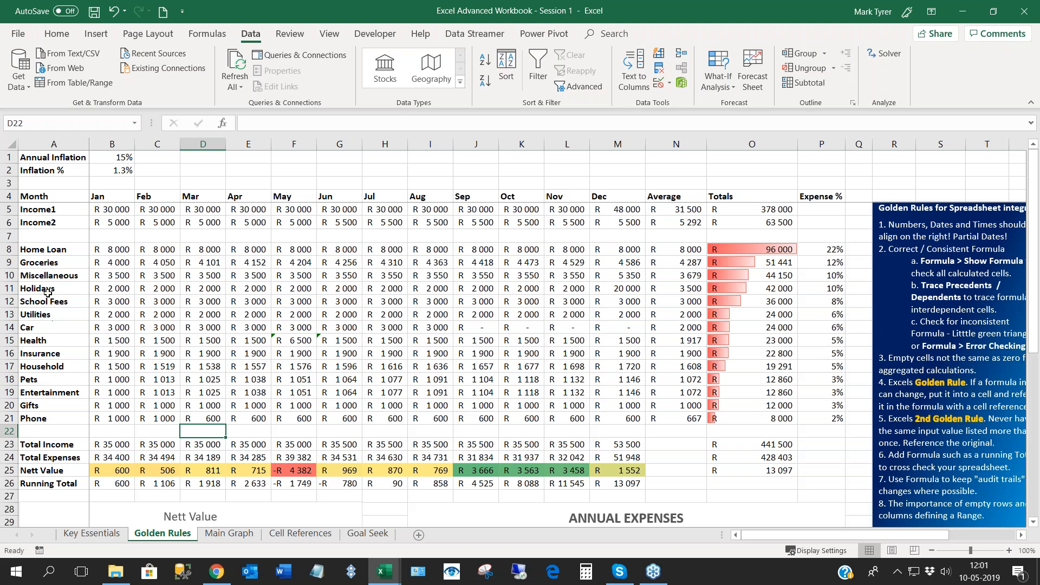
click(41, 337)
key(ctrl+Down)
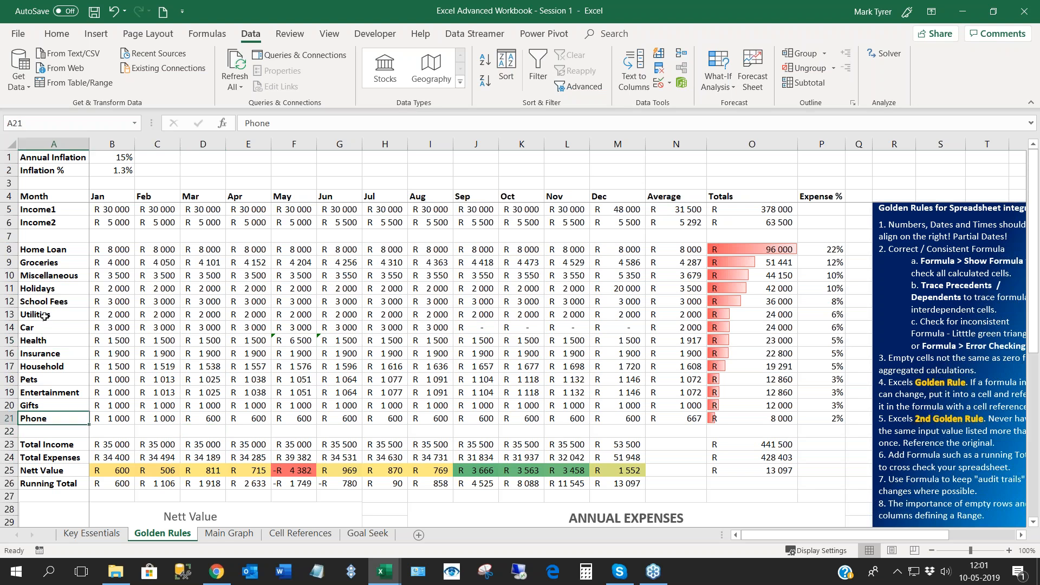
click(44, 355)
key(Right)
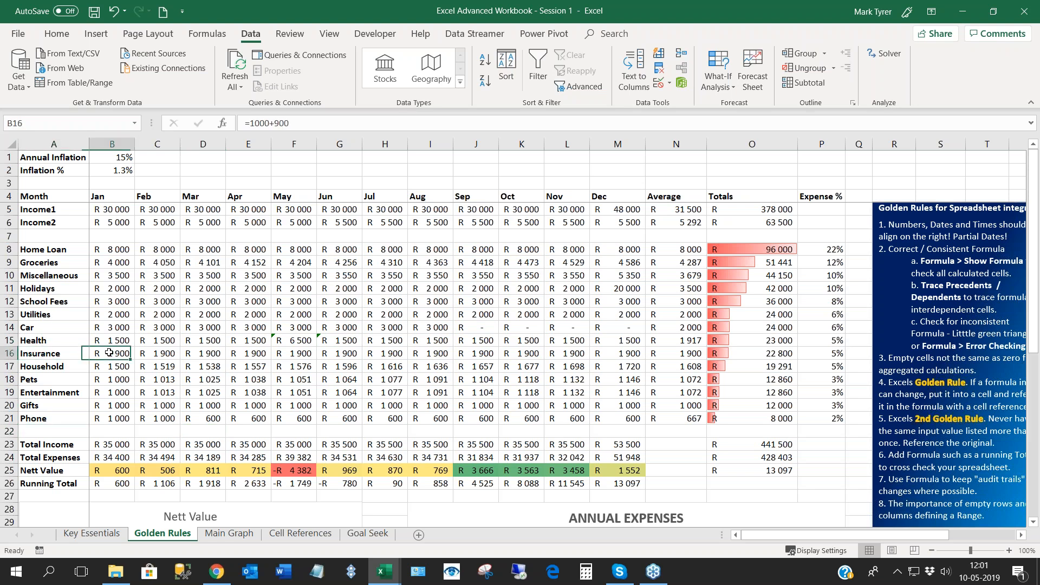
click(52, 353)
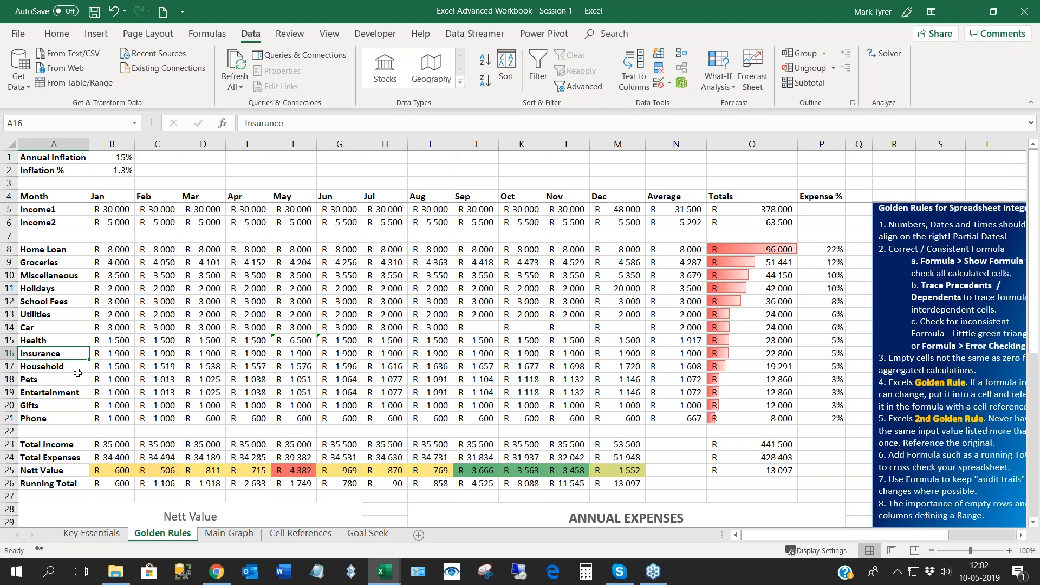
scroll(77, 373, down, 1)
scroll(77, 373, down, 1)
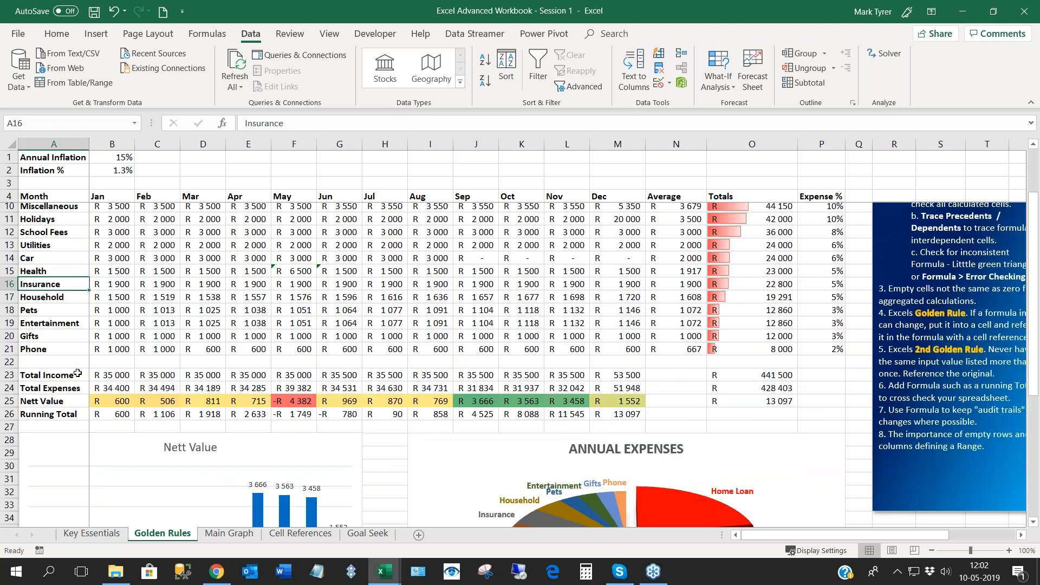
click(299, 403)
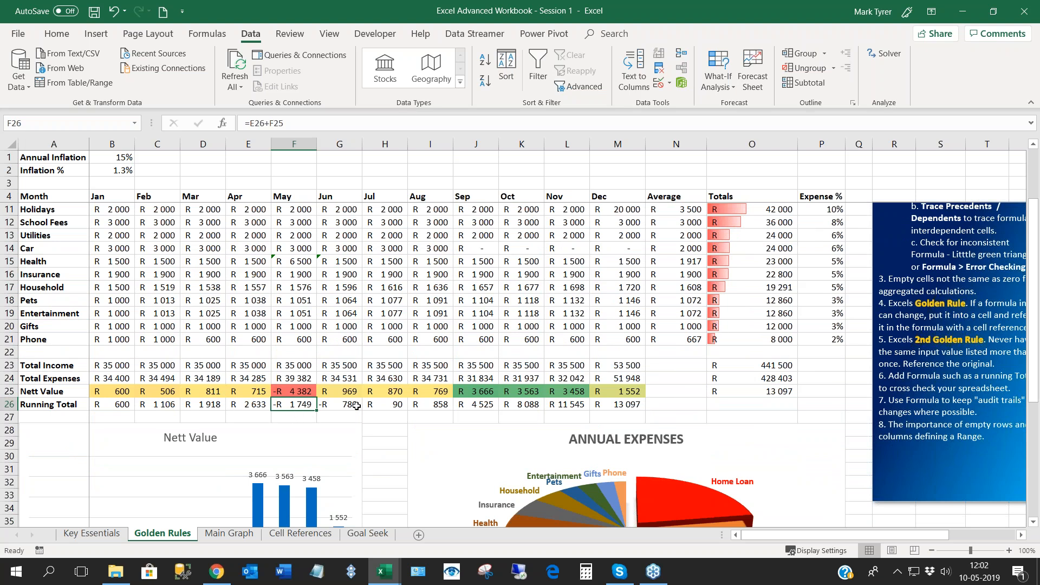
key(Right)
click(298, 407)
scroll(221, 401, up, 1)
scroll(222, 401, up, 2)
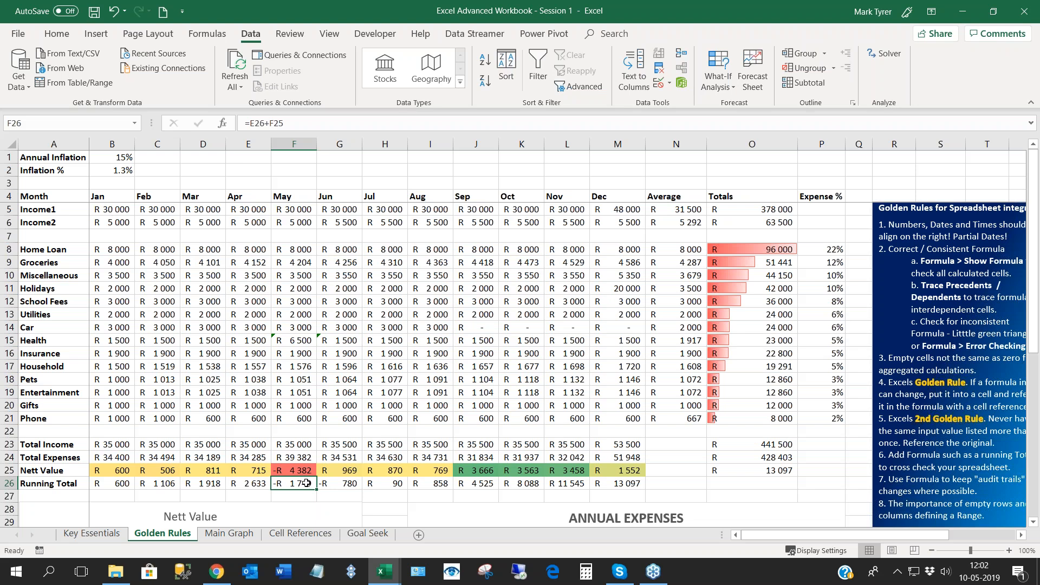
- Use Goal Seek to bring the May Running Total in F26 to 0 by changing January's Income1 in B5, keeping the solution
click(251, 486)
click(283, 480)
scroll(246, 431, down, 1)
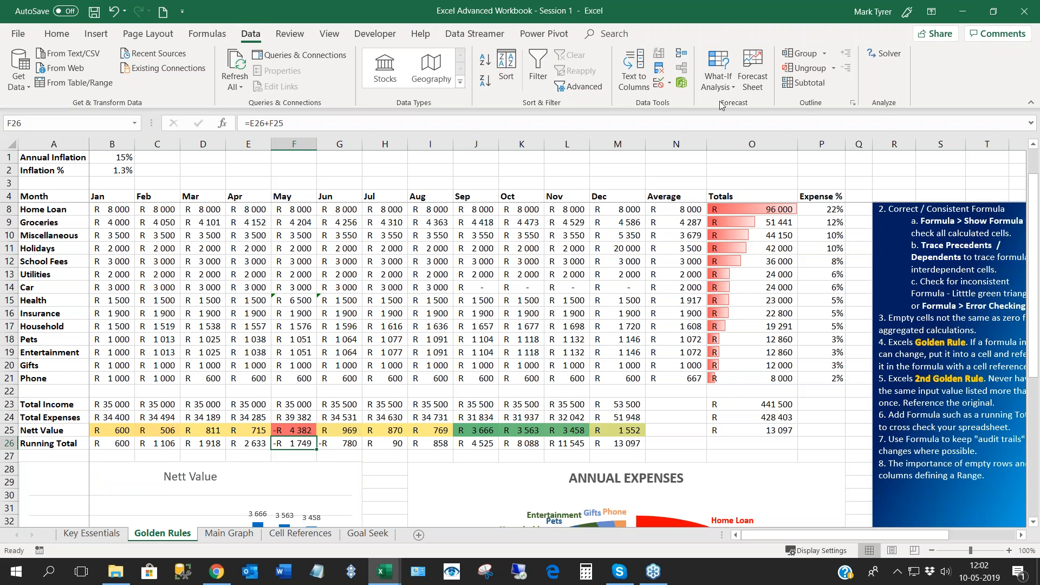
click(719, 84)
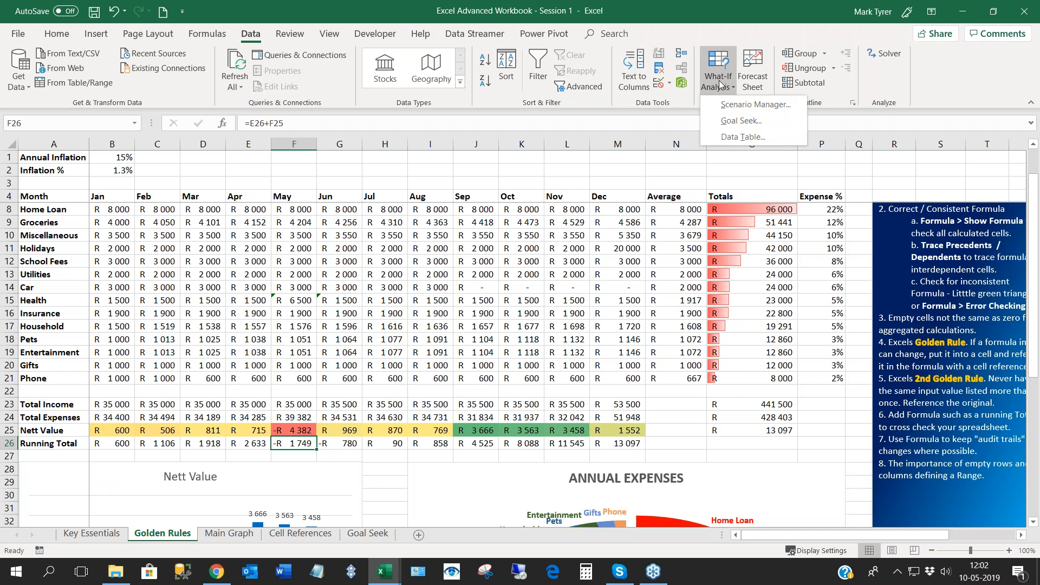
click(737, 121)
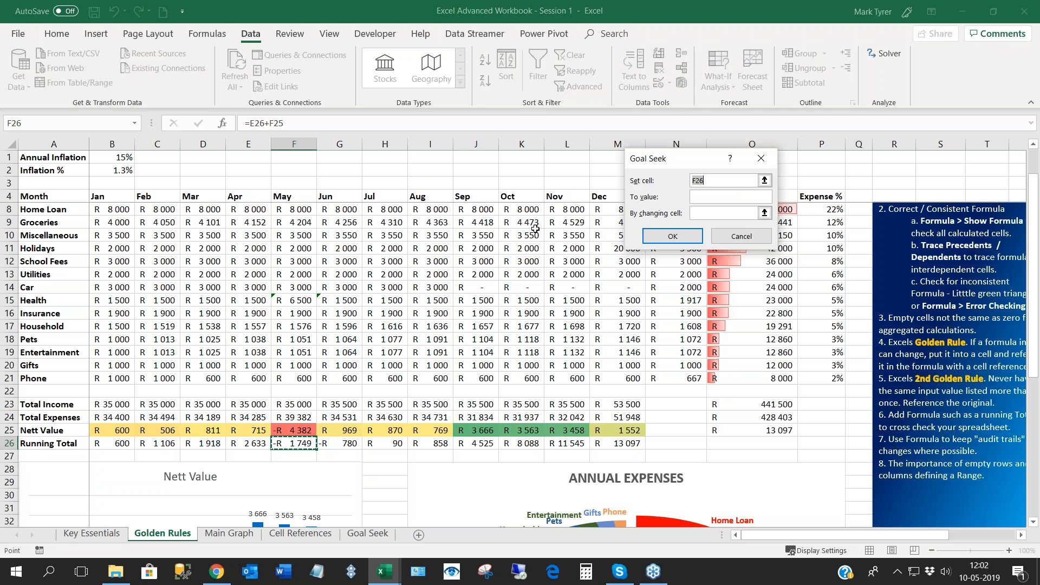
text(0)
click(701, 211)
scroll(262, 301, up, 1)
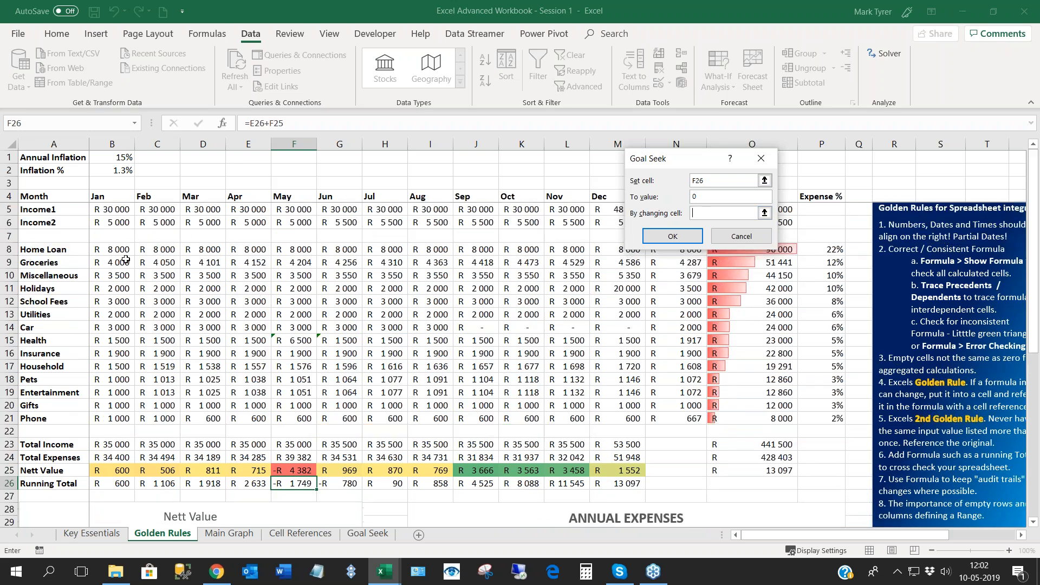
click(114, 211)
click(665, 242)
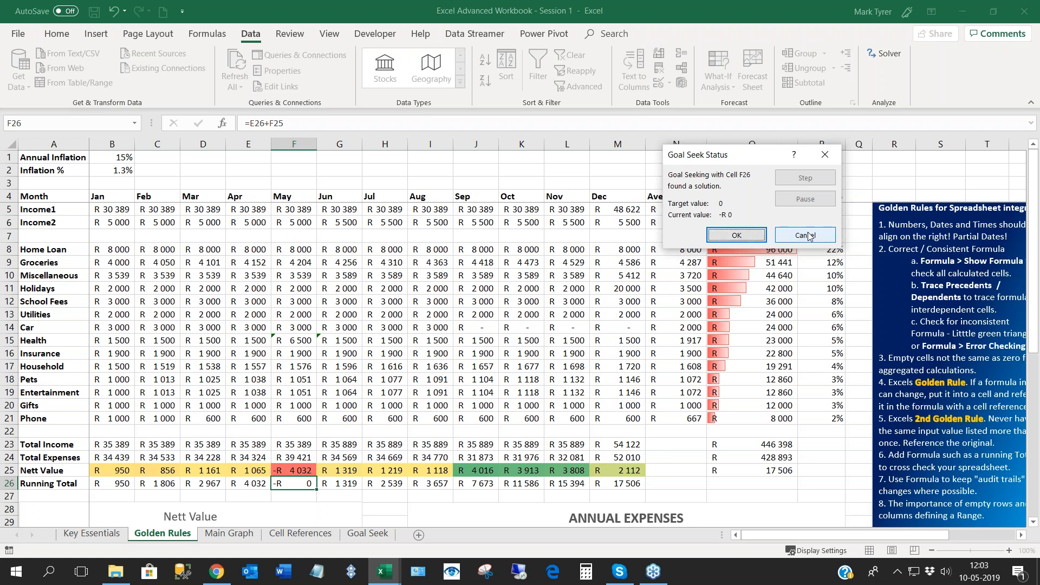
click(735, 236)
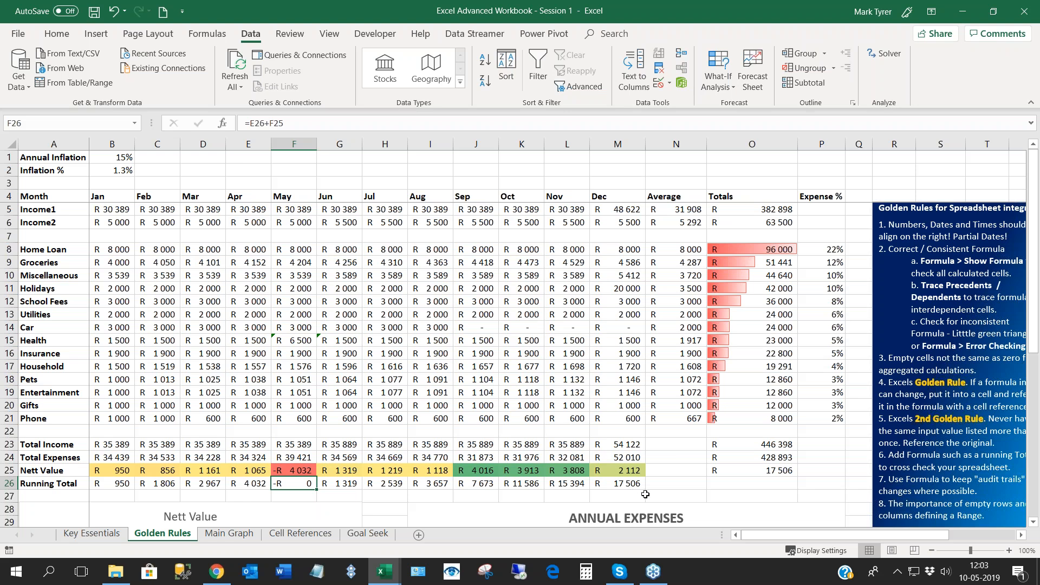
- Try a Goal Seek that brings the total Nett Value in O25 to 60000 by changing January's Income1 in B5
click(760, 470)
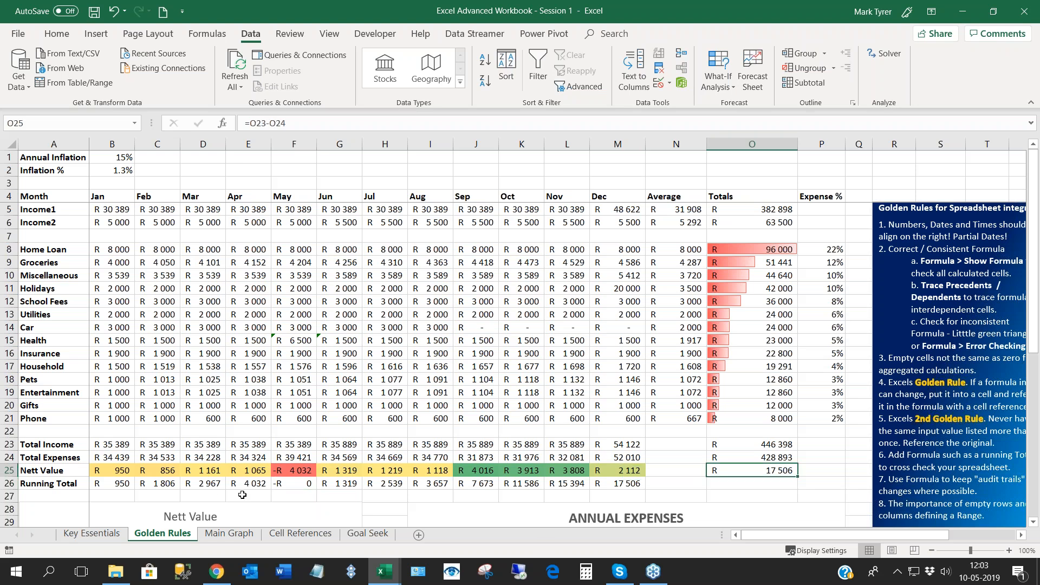
click(769, 458)
click(768, 470)
click(724, 93)
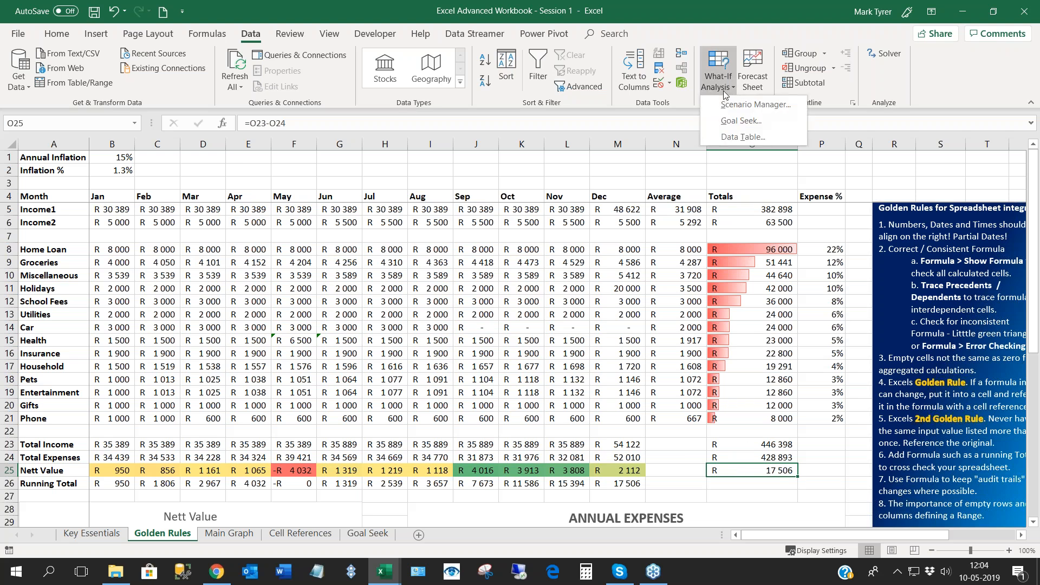
click(734, 119)
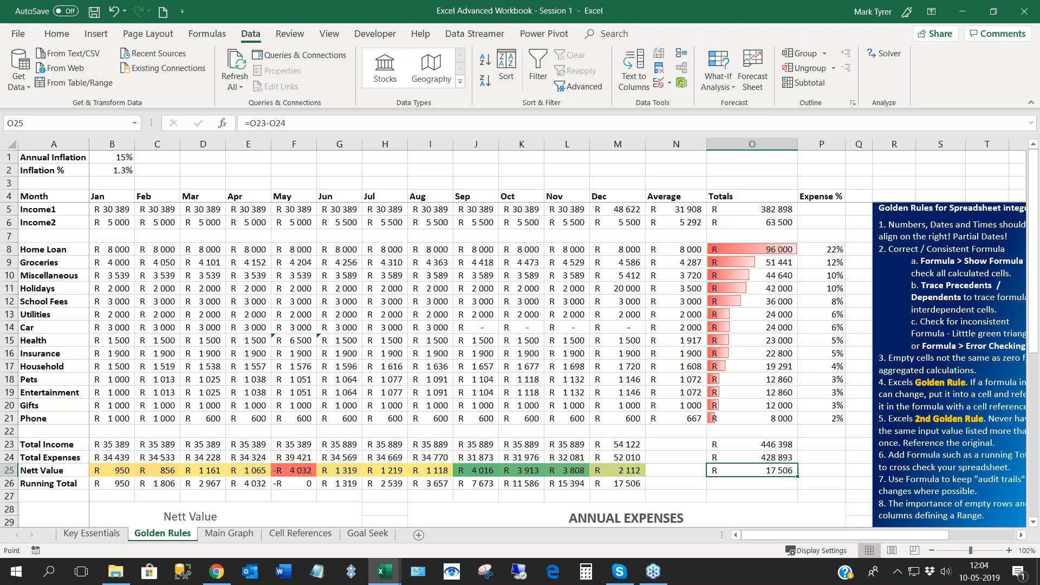
text(60000)
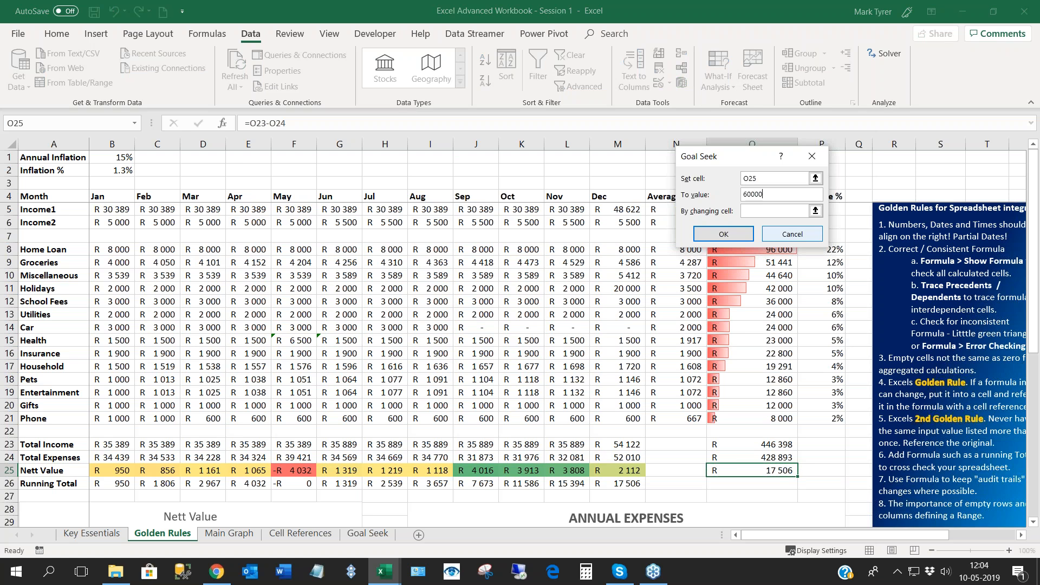
click(764, 211)
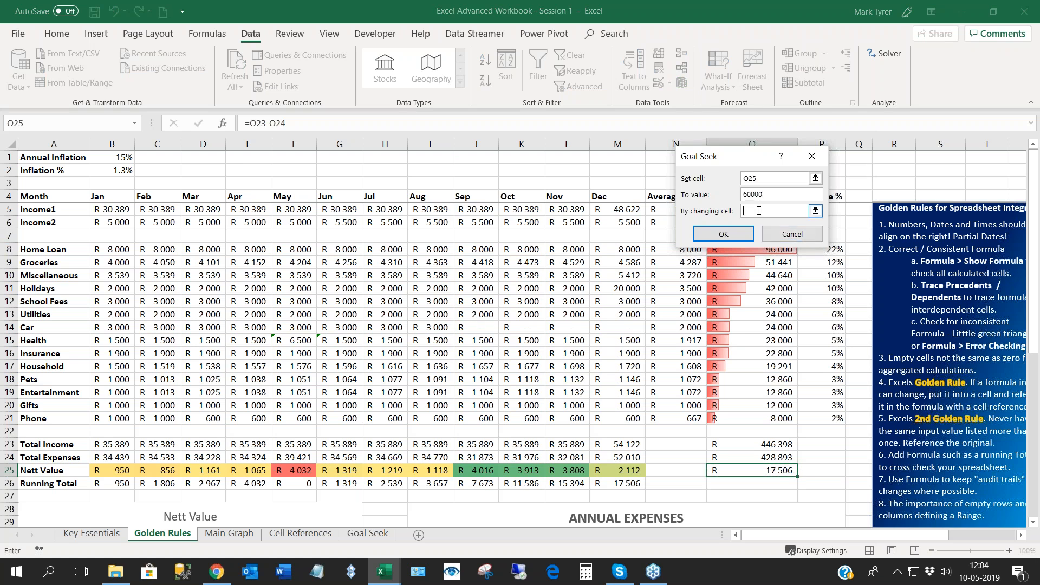
click(113, 212)
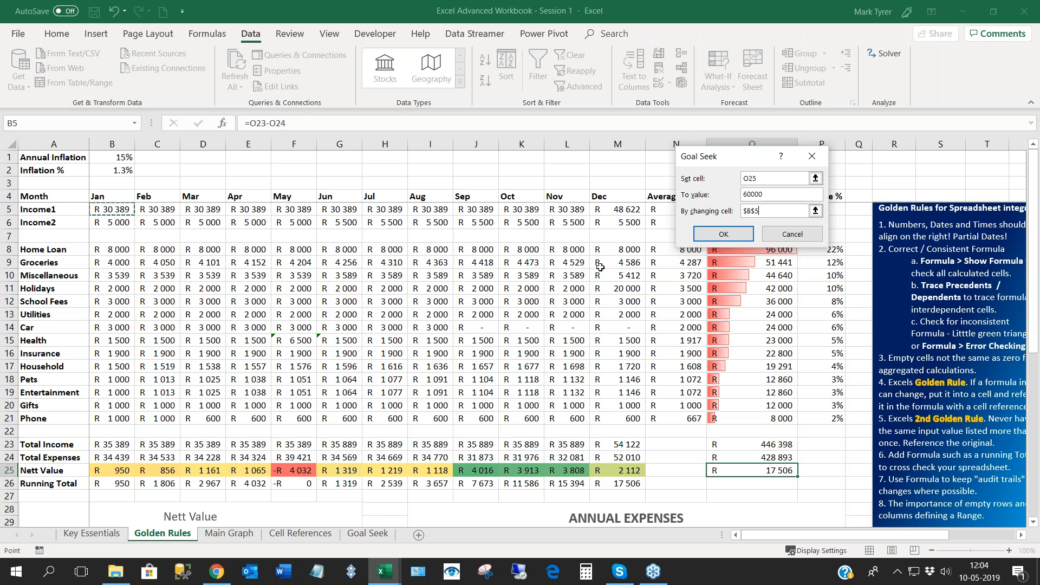
click(719, 234)
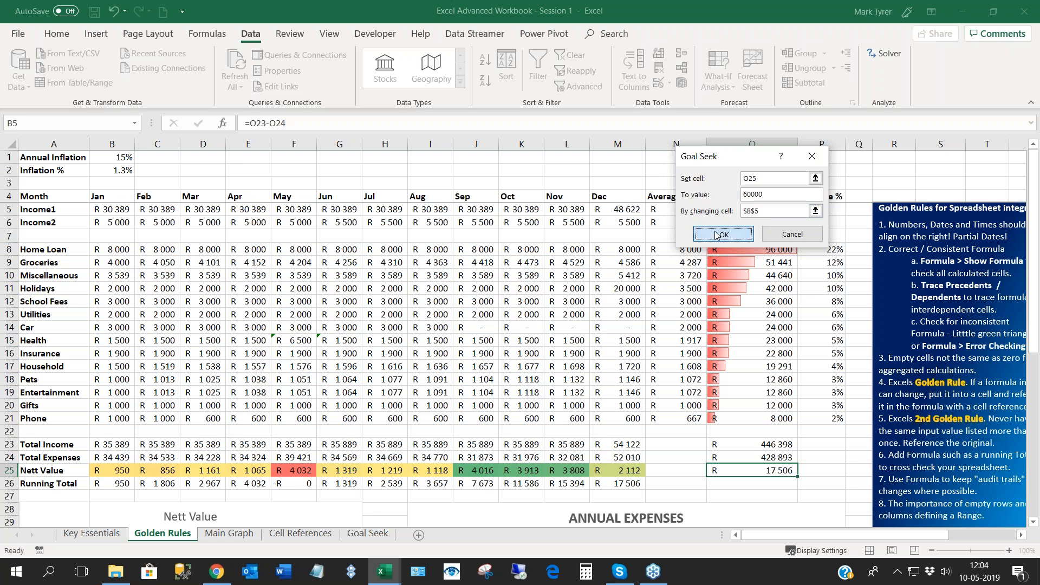
- Move the Goal Seek result window clear of the budget figures and discard the proposed solution
drag(770, 161, 530, 199)
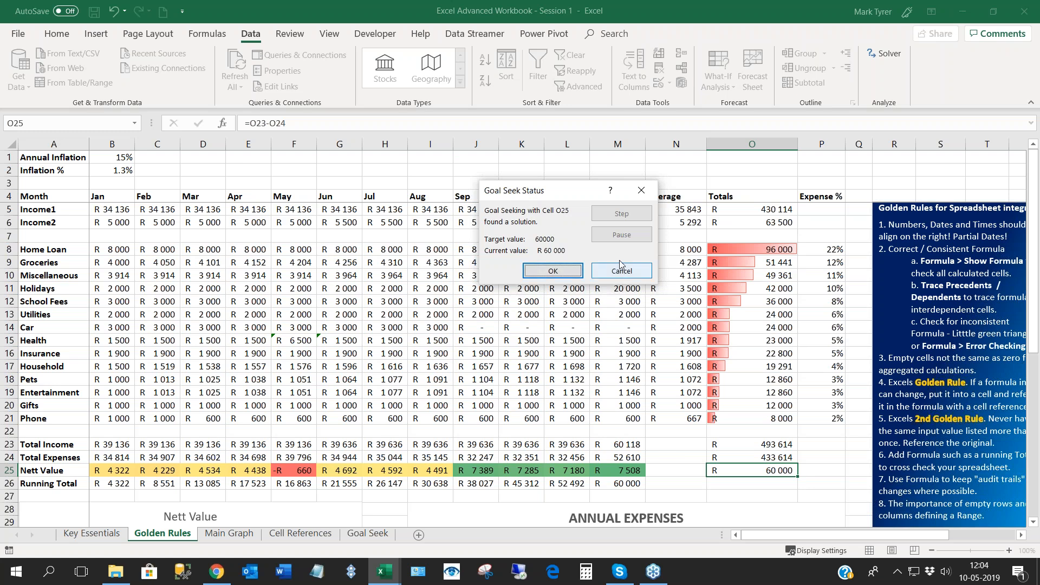
drag(543, 195, 493, 266)
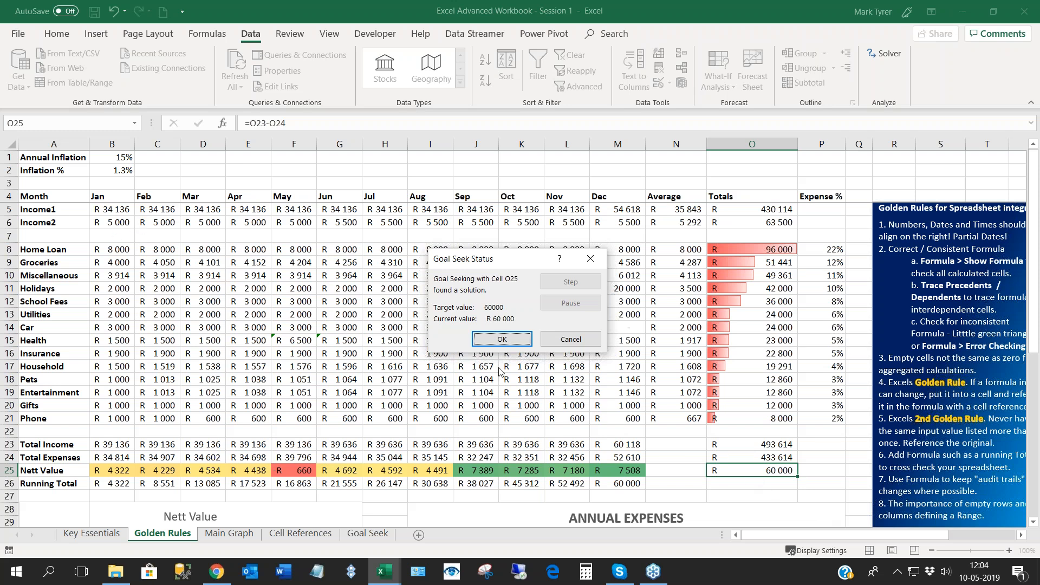
click(549, 342)
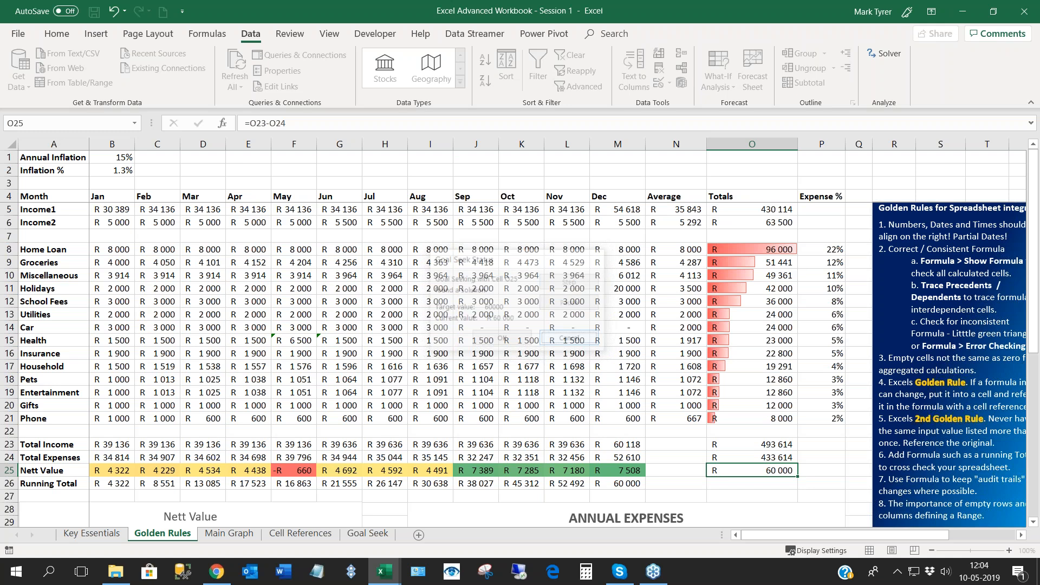
- Check the January Income1 and Income2 input cells against the total Nett Value in O25
click(340, 289)
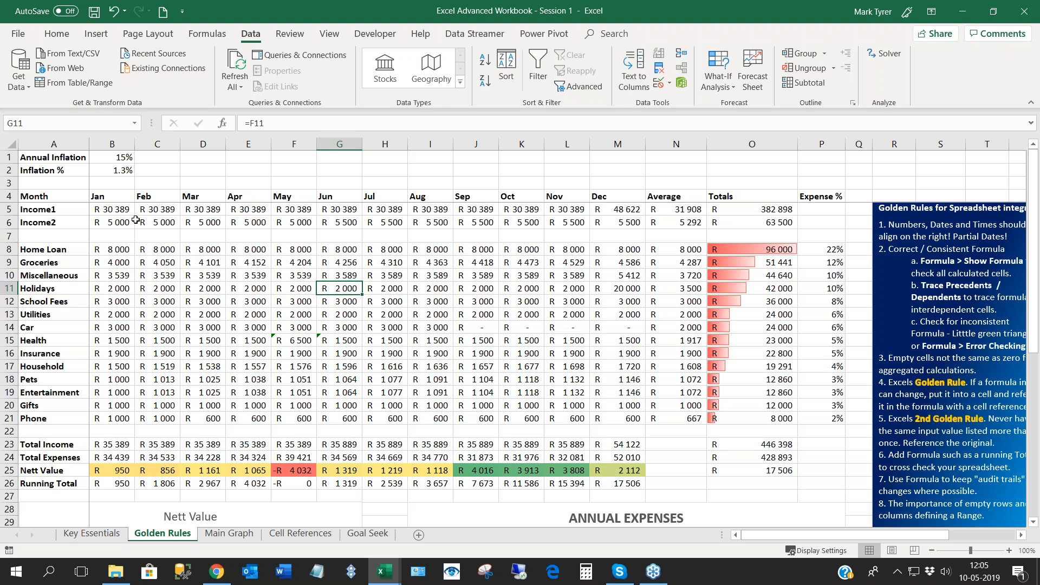
click(111, 210)
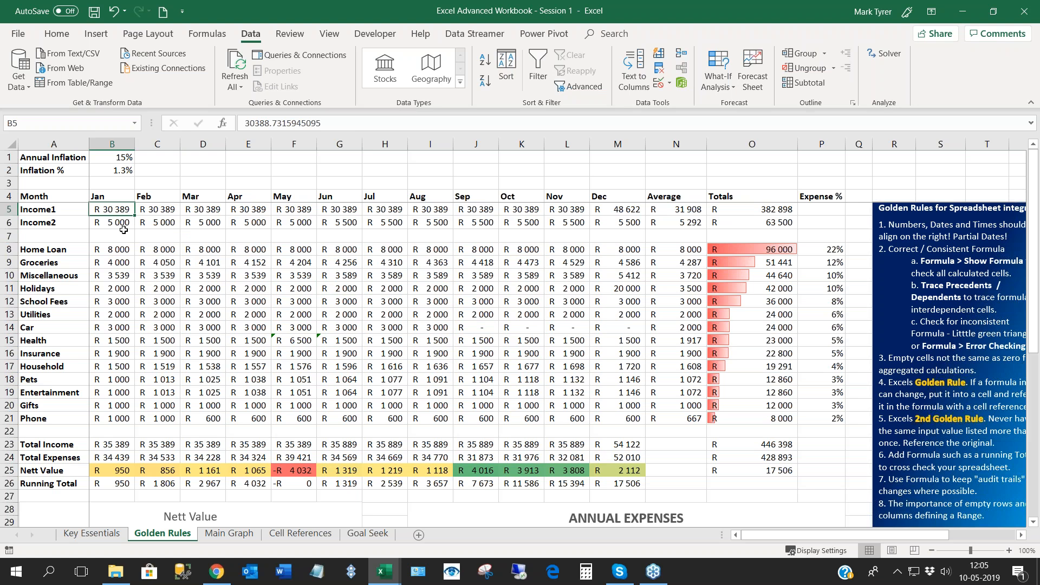
click(121, 223)
key(Up)
click(750, 472)
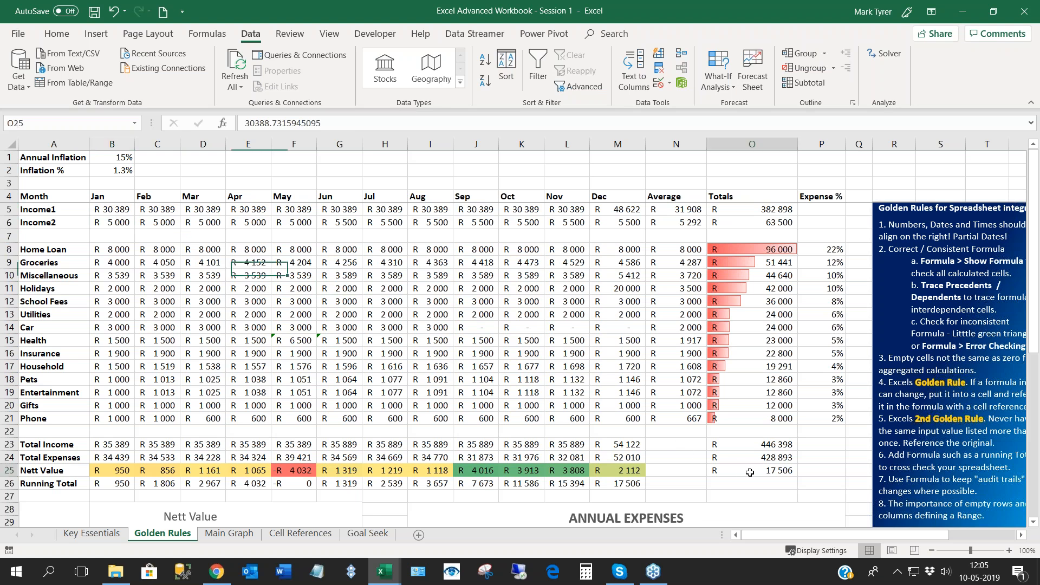
click(483, 378)
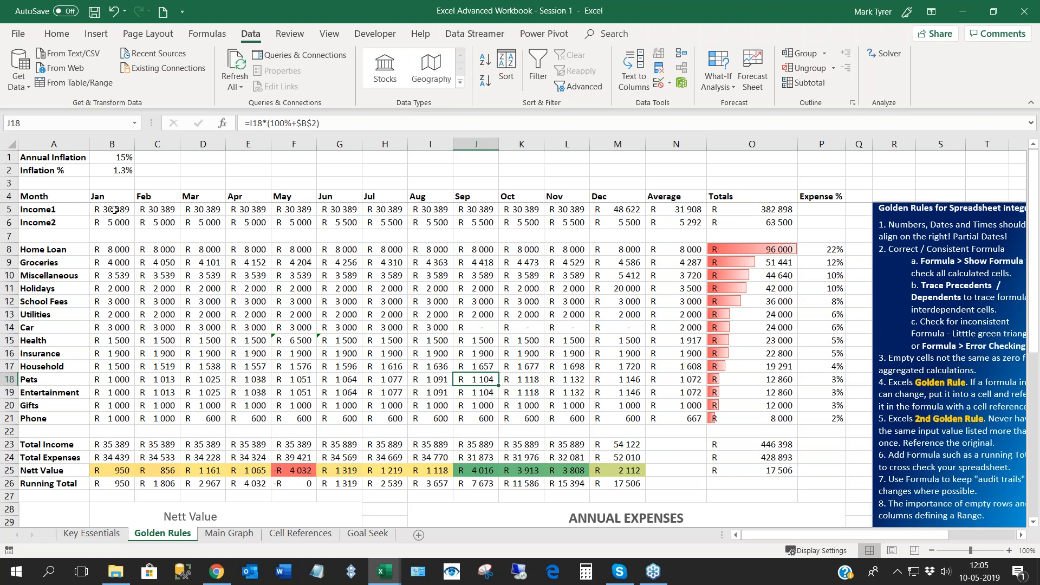
- Go to the Goal Seek sheet and look over the furniture production table in A10:H14
click(368, 533)
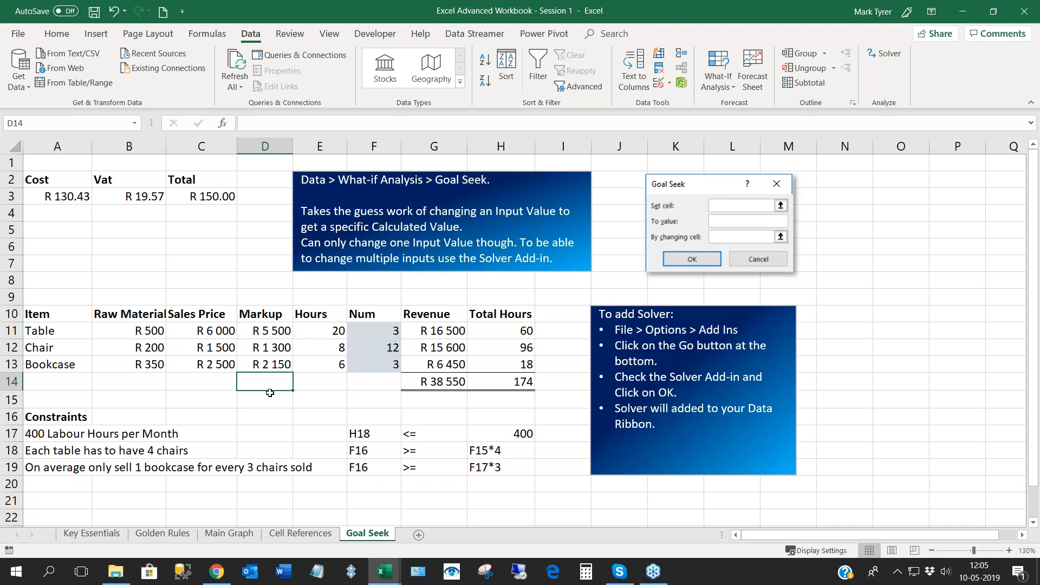
click(50, 317)
drag(50, 317, 501, 382)
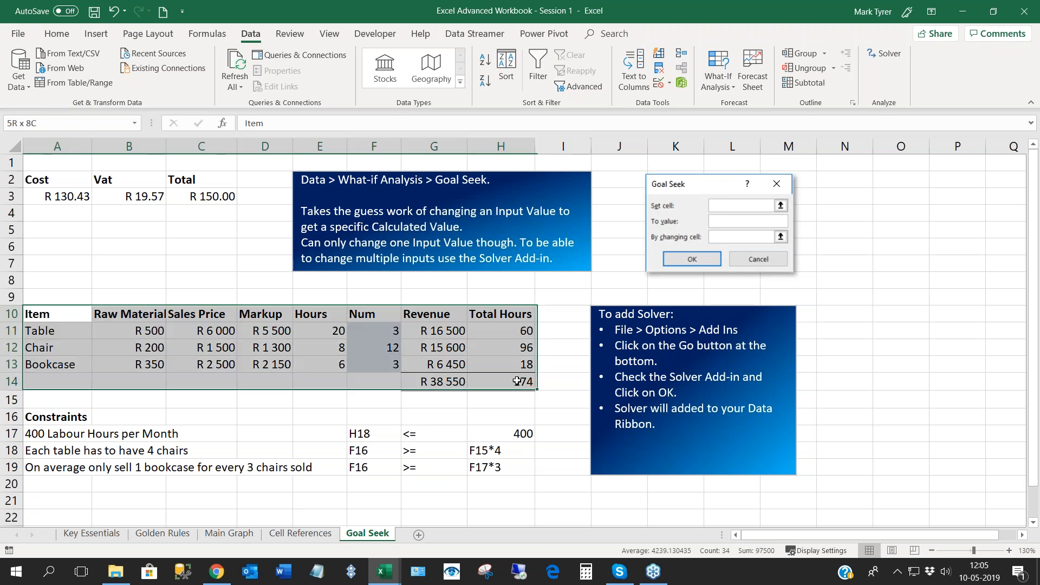
click(222, 347)
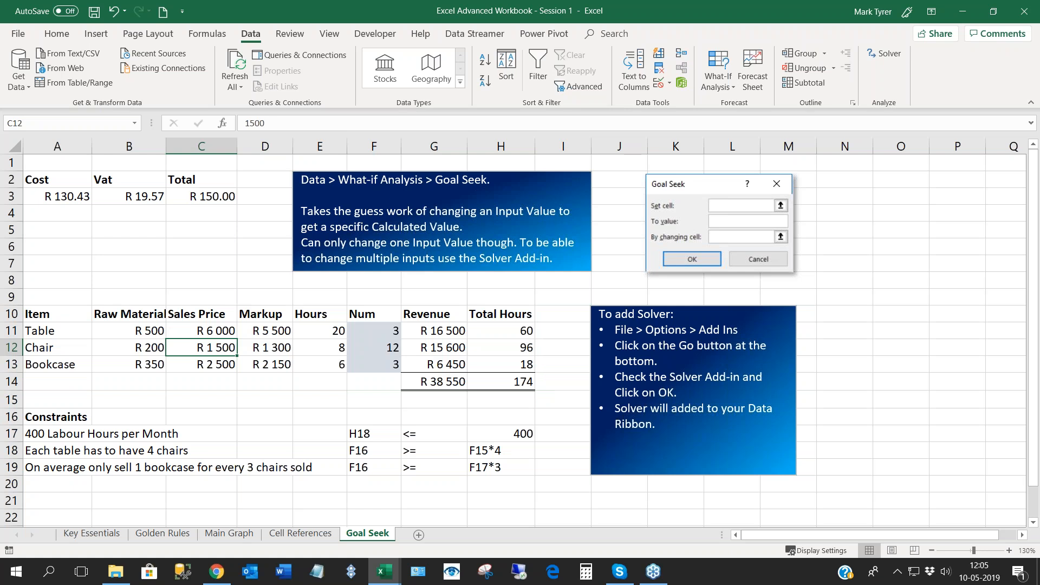
drag(61, 311, 66, 364)
click(66, 318)
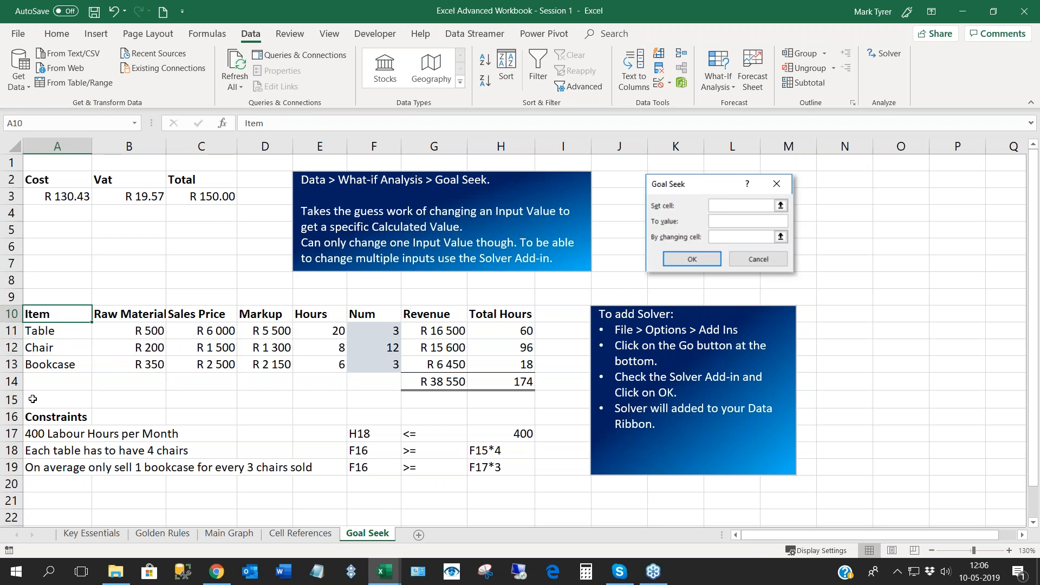
- Examine the table, chair and bookcase items with their Raw Material and Sales Price values, and inspect the table's Markup formula
click(55, 333)
click(58, 351)
click(62, 334)
click(63, 349)
click(61, 366)
drag(151, 331, 144, 365)
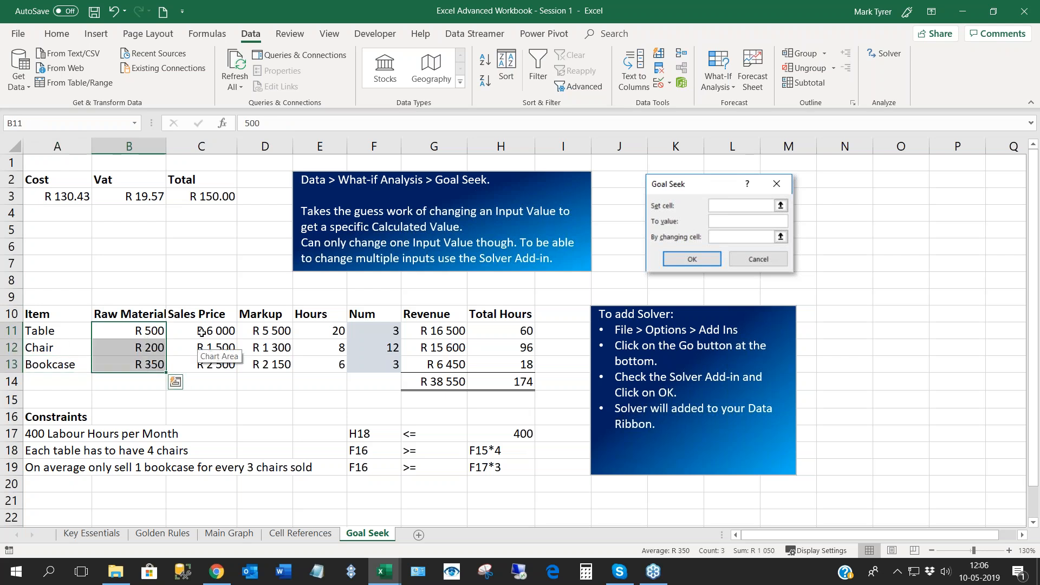
drag(201, 332, 204, 366)
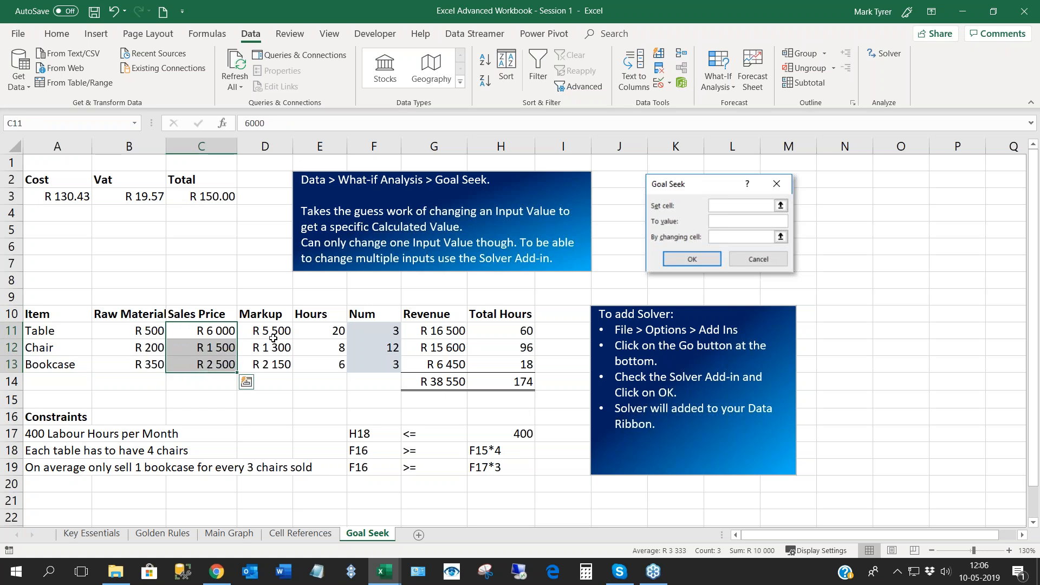
double_click(274, 330)
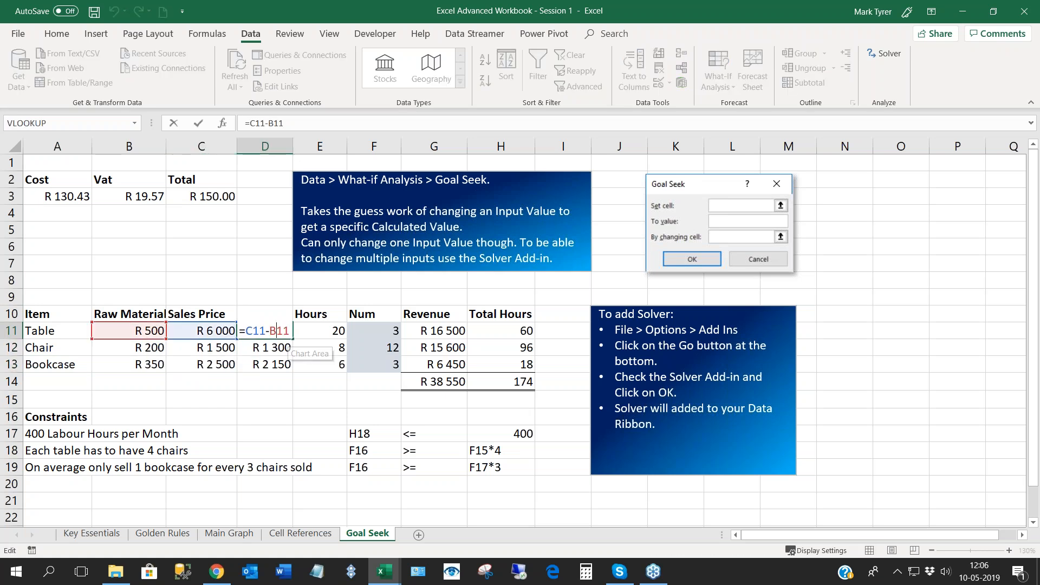
key(Return)
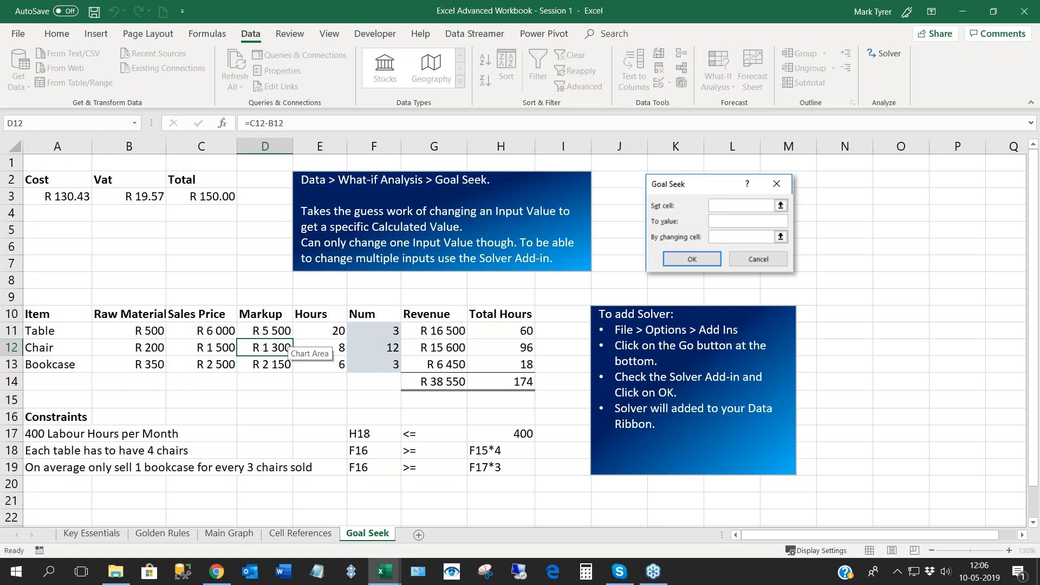
- Examine the labour Hours required for each table, chair and bookcase in E11:E13
click(315, 333)
click(319, 346)
click(326, 335)
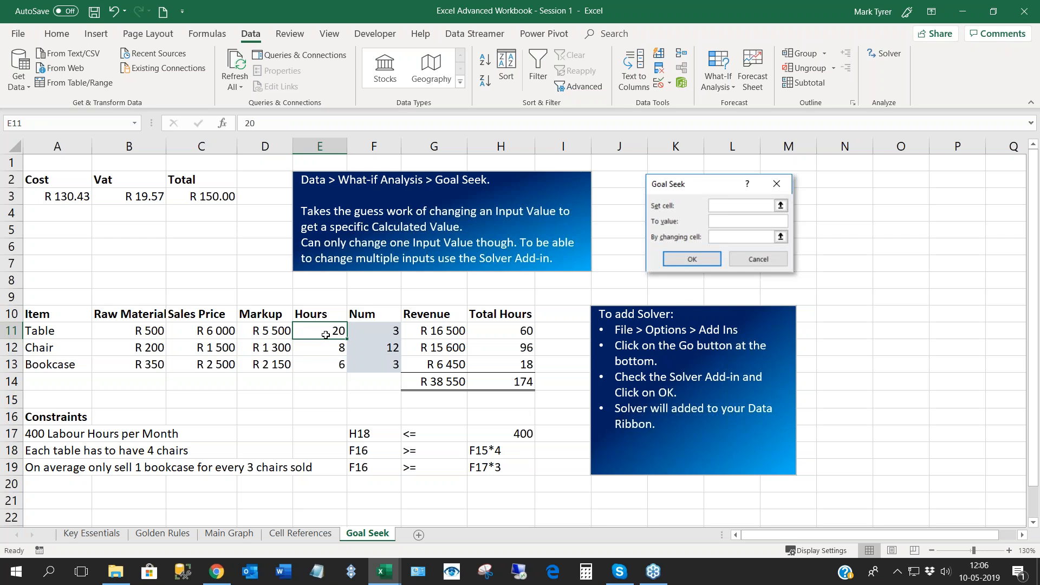
key(Down)
key(Down)
key(Up)
key(Up)
key(Down)
key(Down)
key(Up)
key(Up)
key(Down)
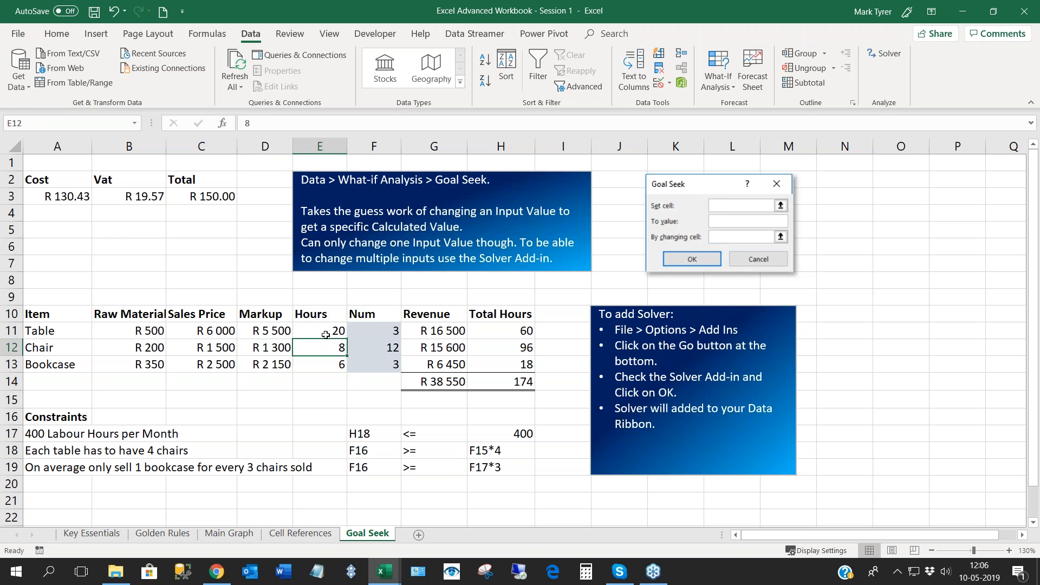
key(Down)
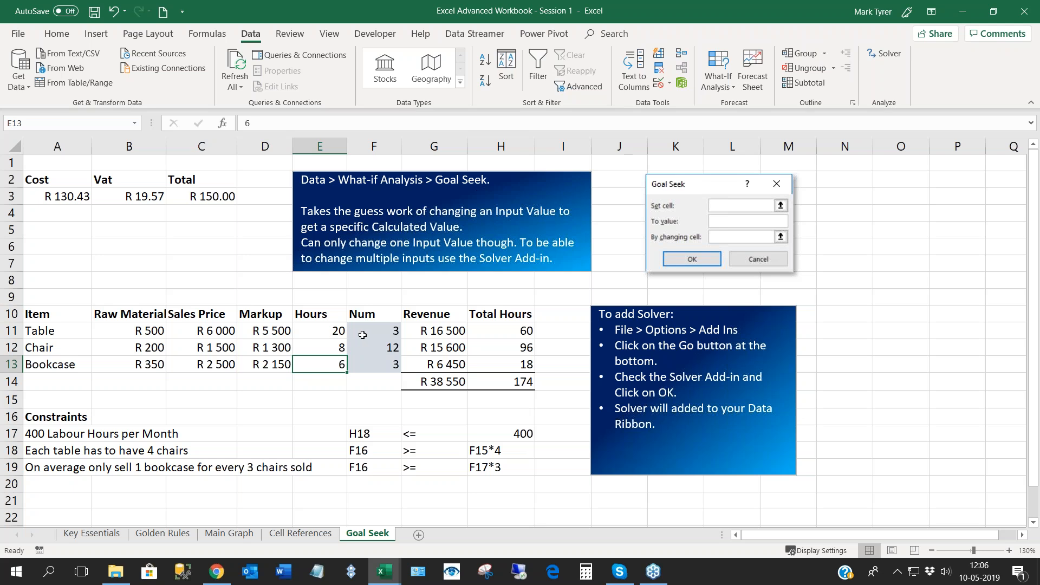
- Examine the shaded Num quantities for tables, chairs and bookcases in F11:F13
key(Right)
key(Up)
key(Up)
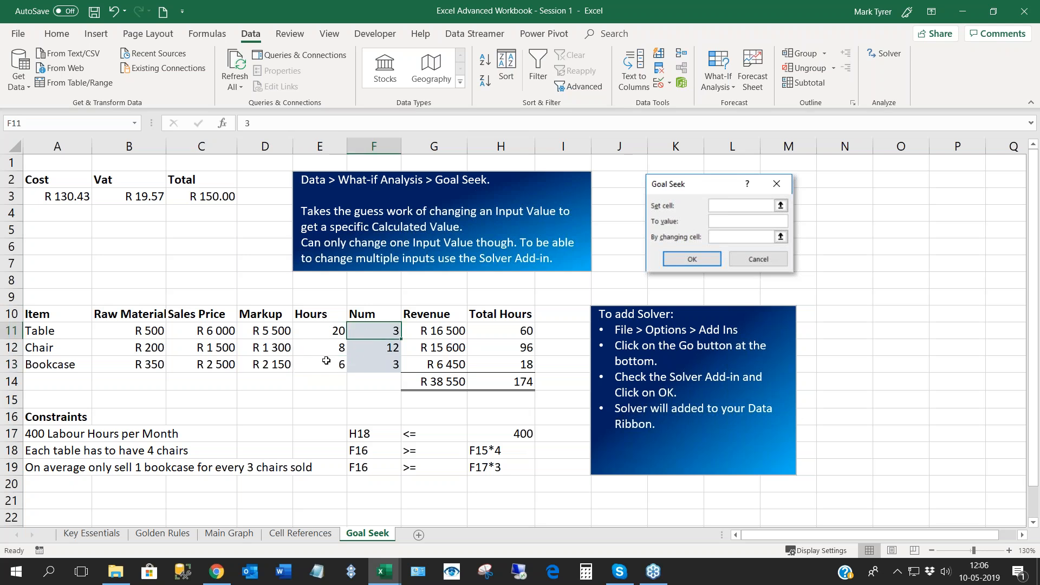
click(384, 350)
click(388, 329)
click(380, 351)
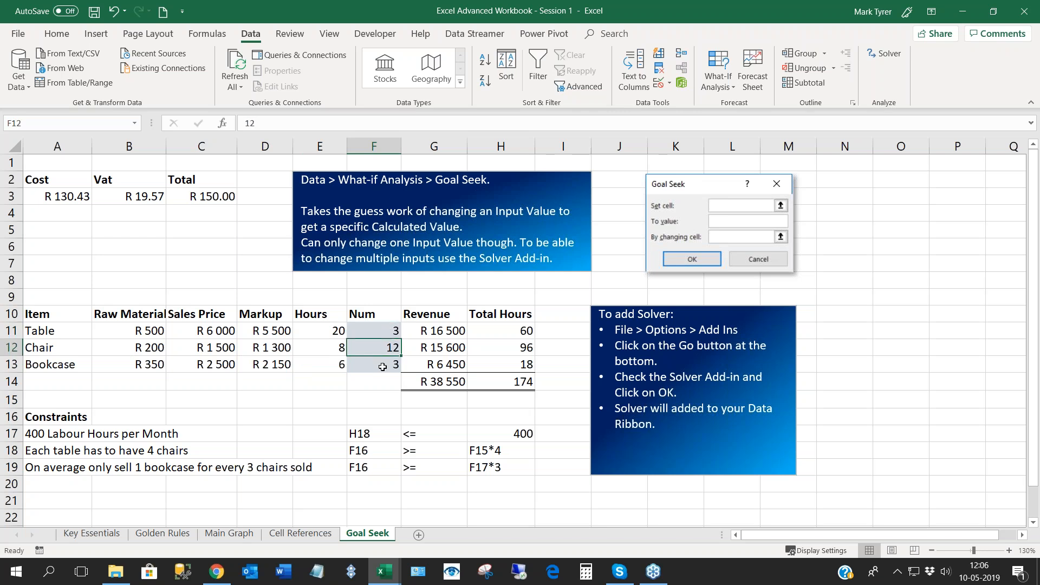
click(383, 367)
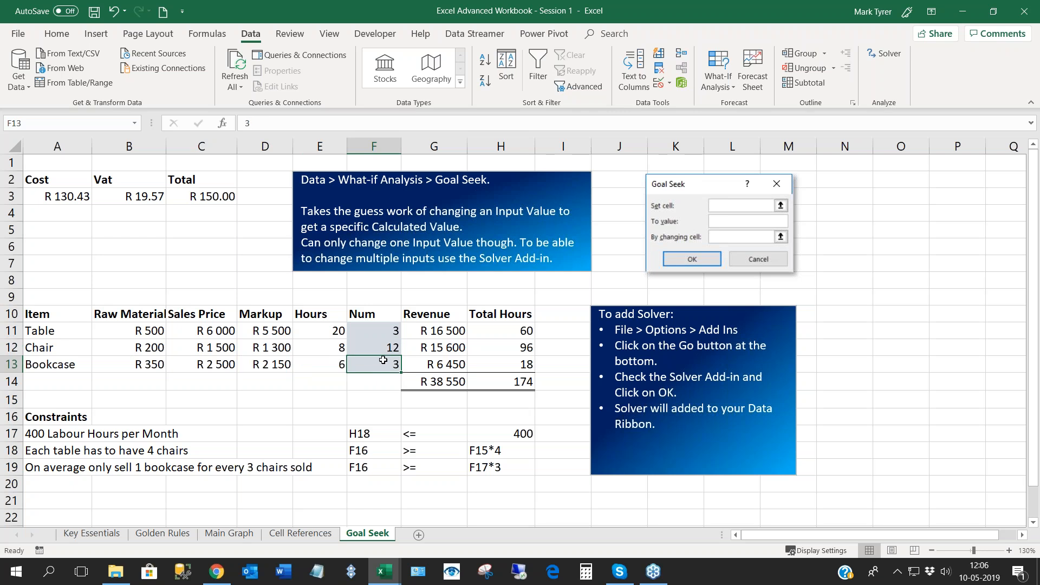
click(382, 326)
drag(380, 354, 381, 365)
click(383, 346)
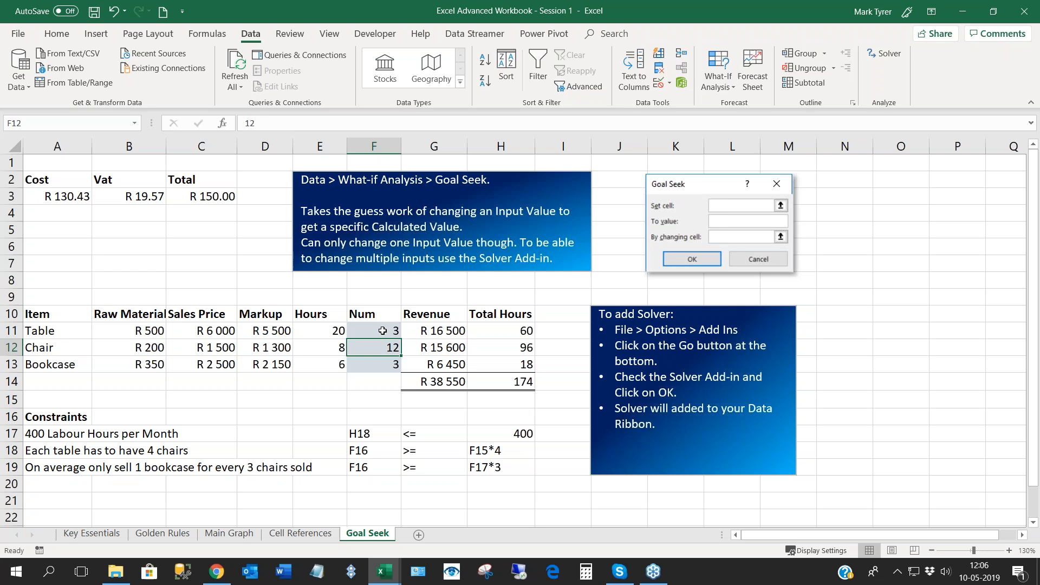
key(shift+Return)
key(Return)
key(Return)
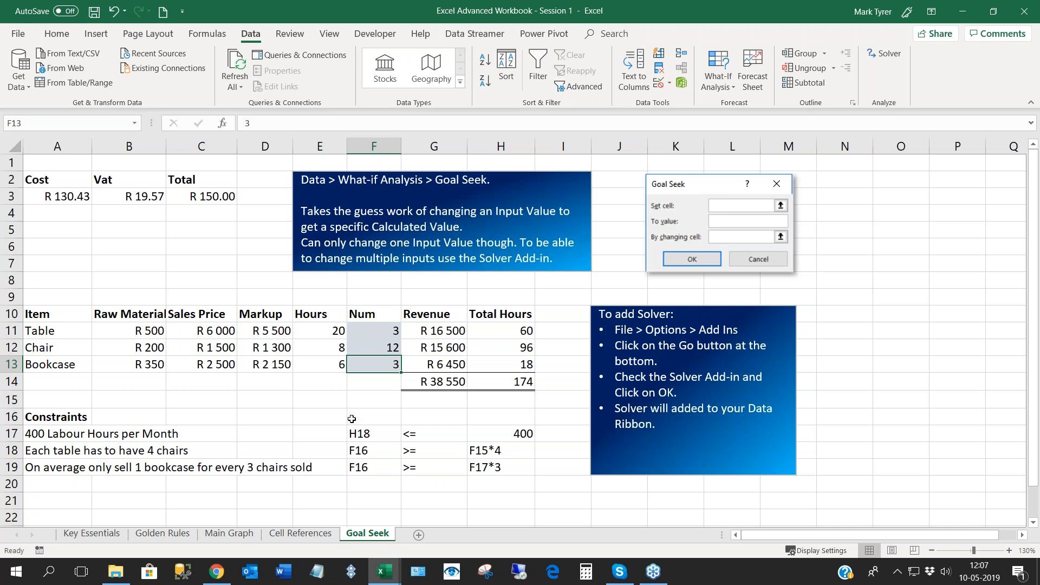
- Set the bookcase quantity in F13 to 4
click(381, 386)
click(381, 363)
text(4)
click(380, 399)
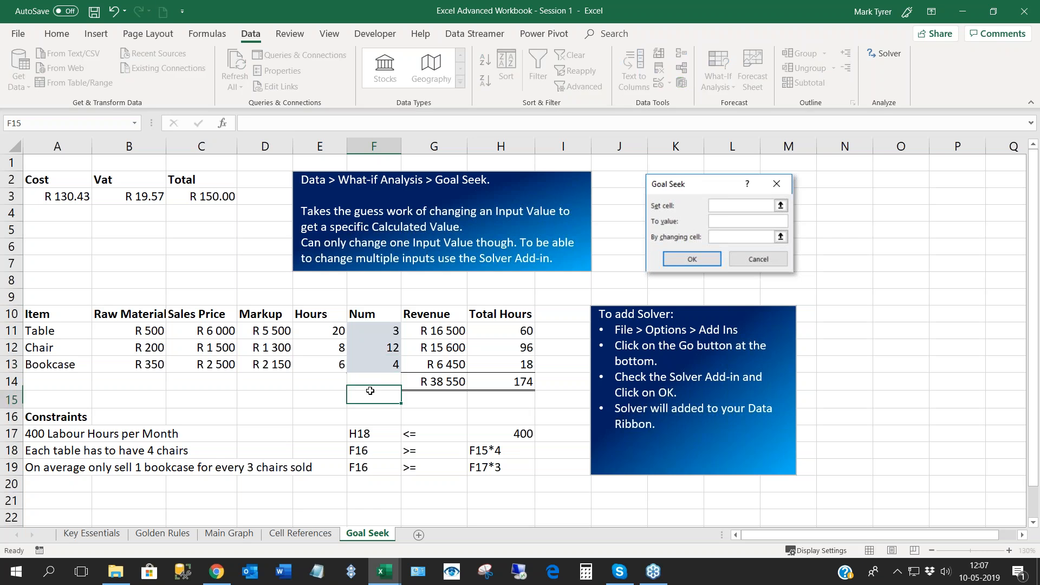
click(378, 366)
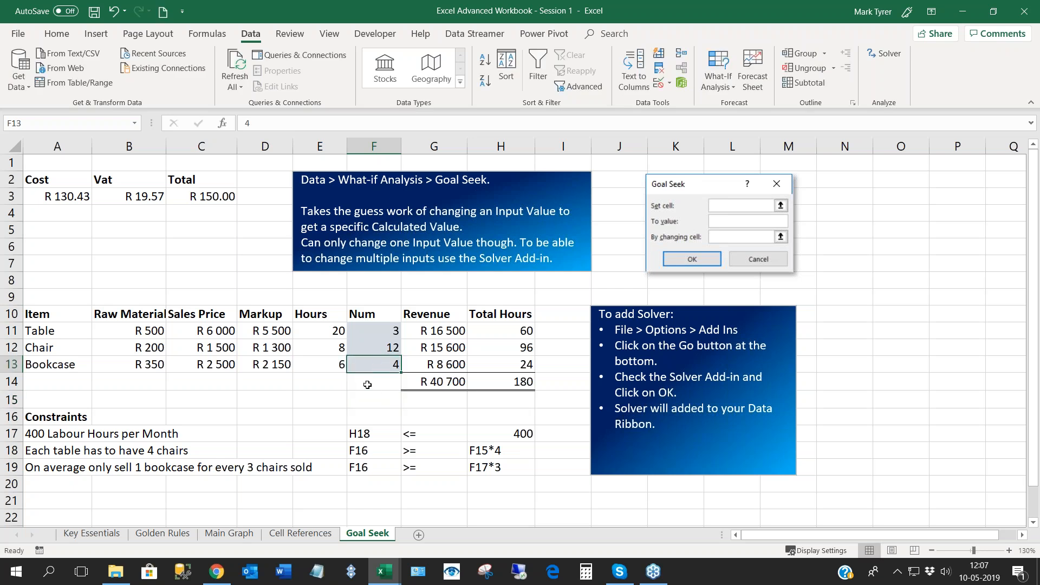
- Examine the table's Revenue formula, the Revenue range G11:G13 and the formulas totalling revenue in G14 and hours in H14
double_click(445, 332)
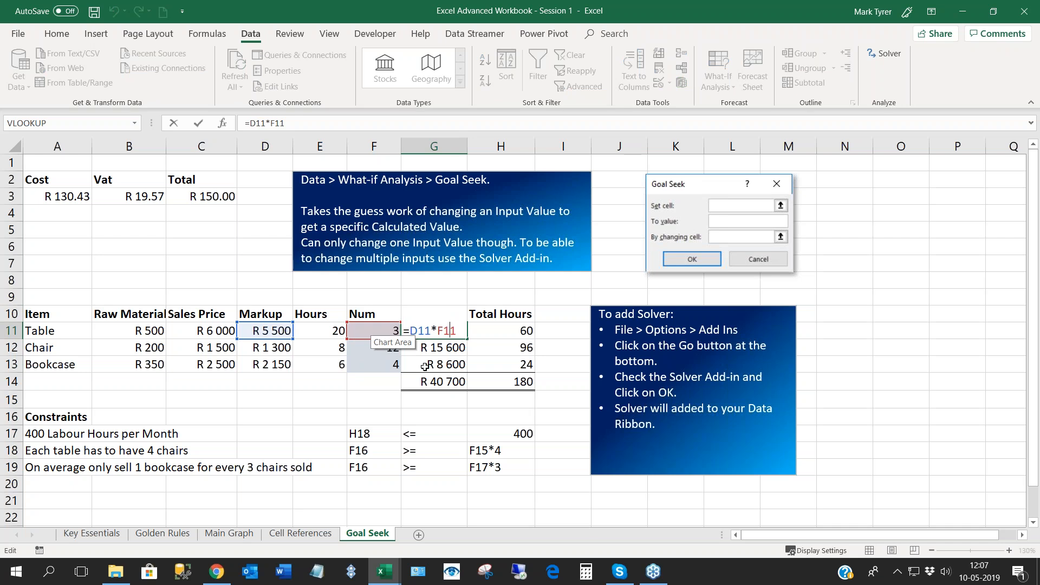
key(Return)
drag(441, 332, 441, 366)
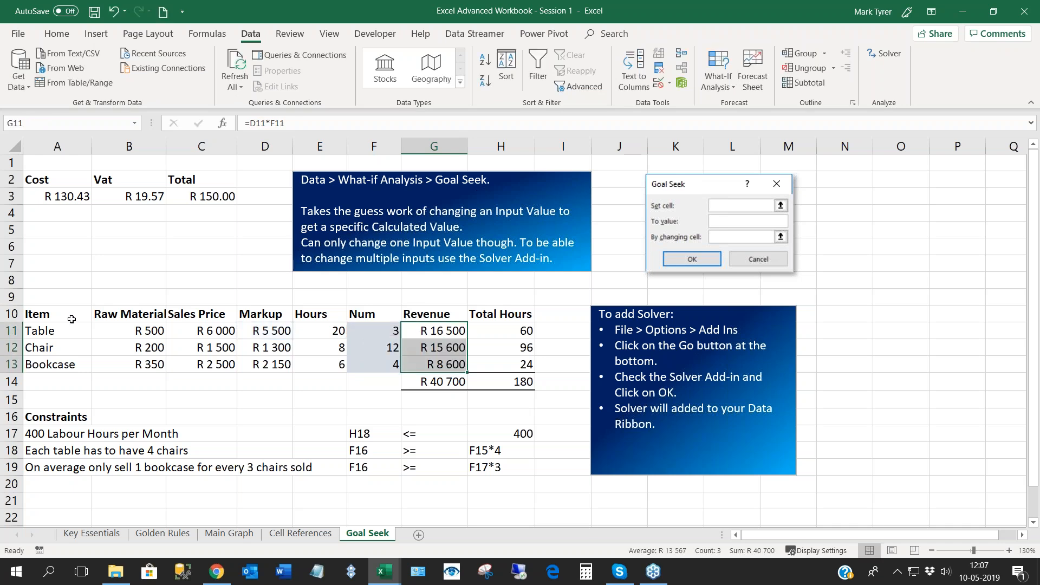
double_click(434, 383)
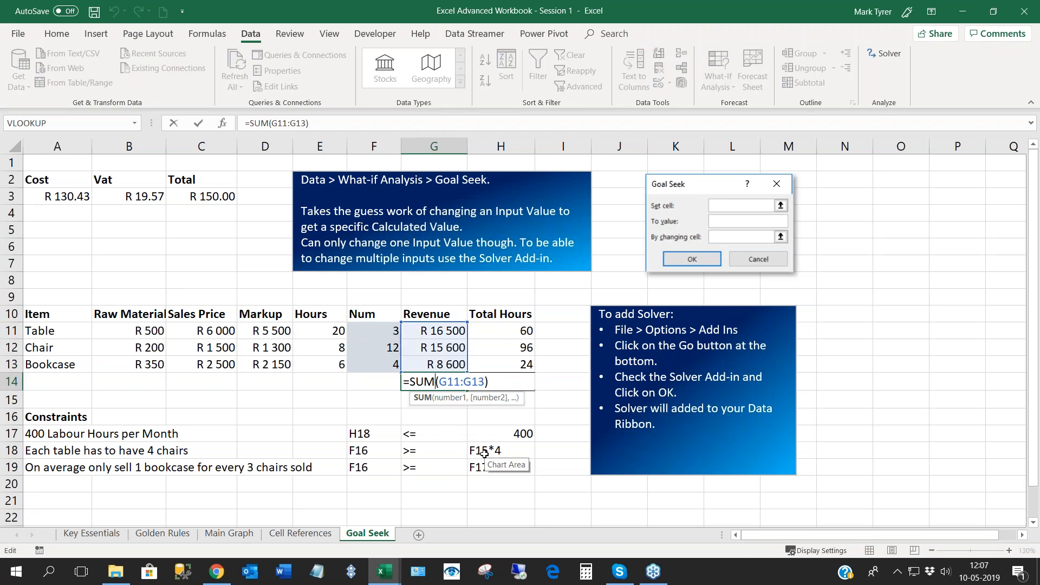
key(Return)
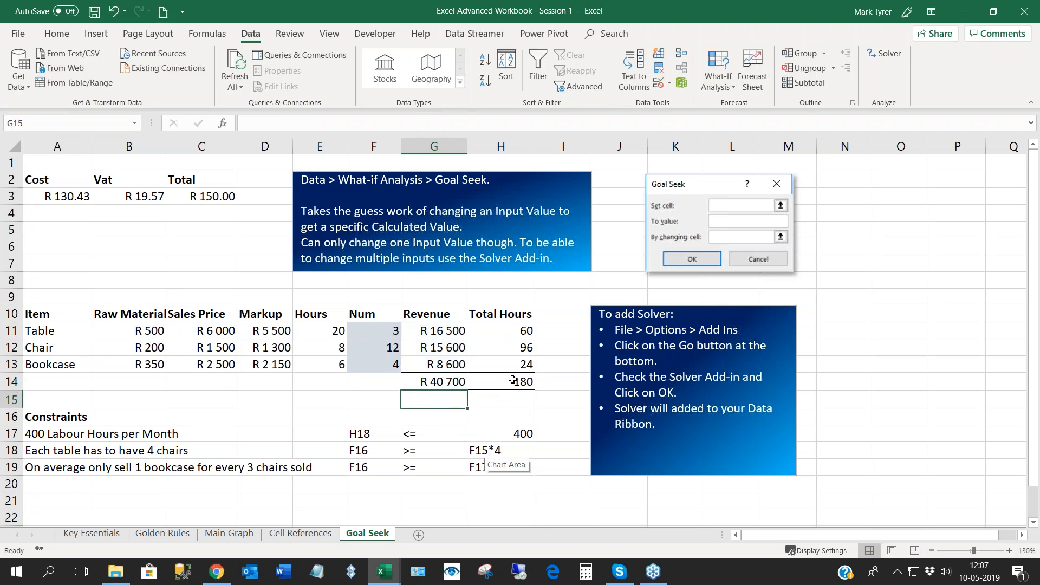
click(512, 380)
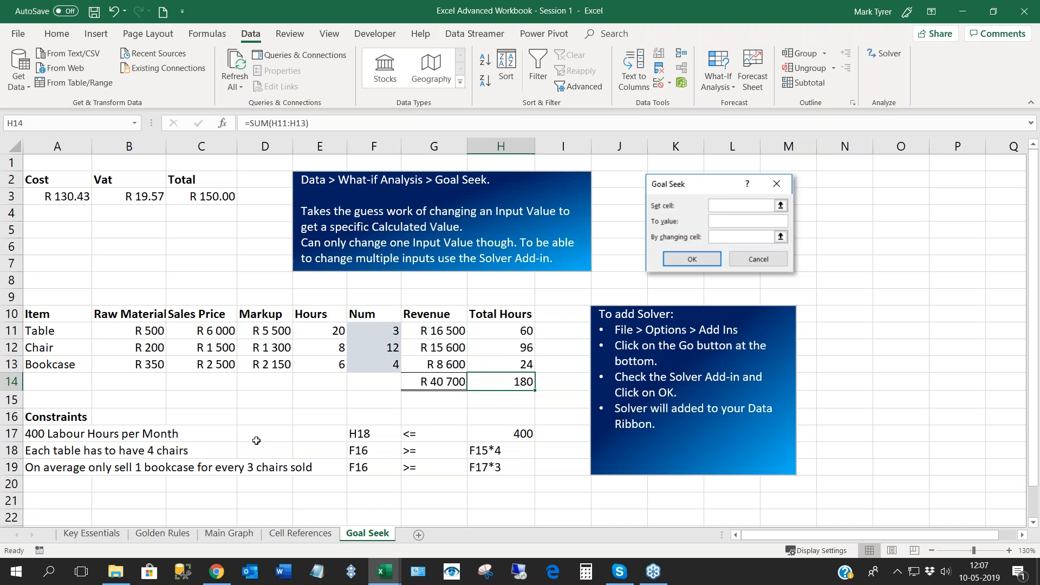
- Read the three production constraints in A17:A19 covering labour hours, chairs per table and bookcases per chairs sold
click(35, 433)
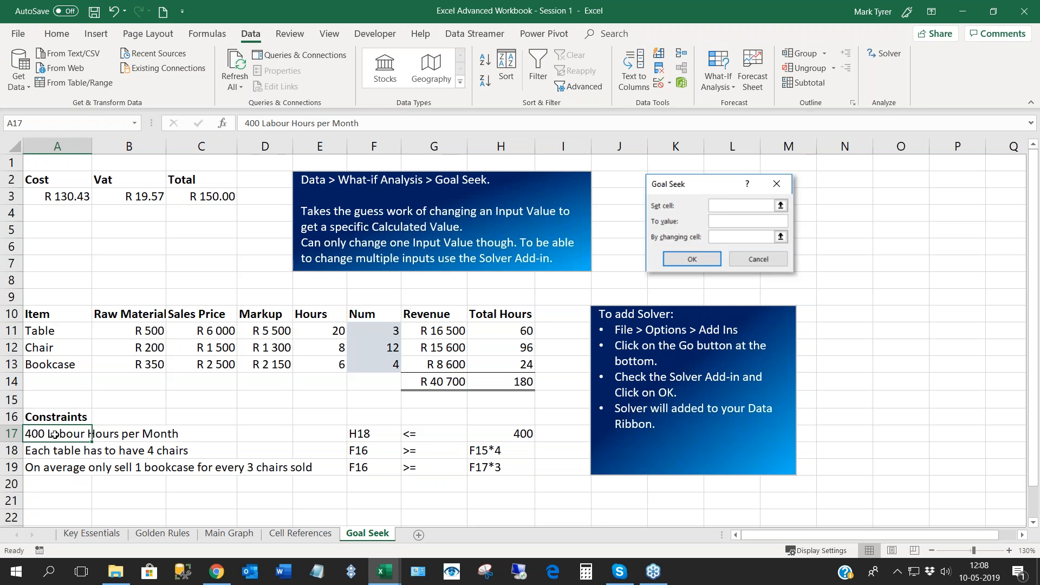
click(44, 451)
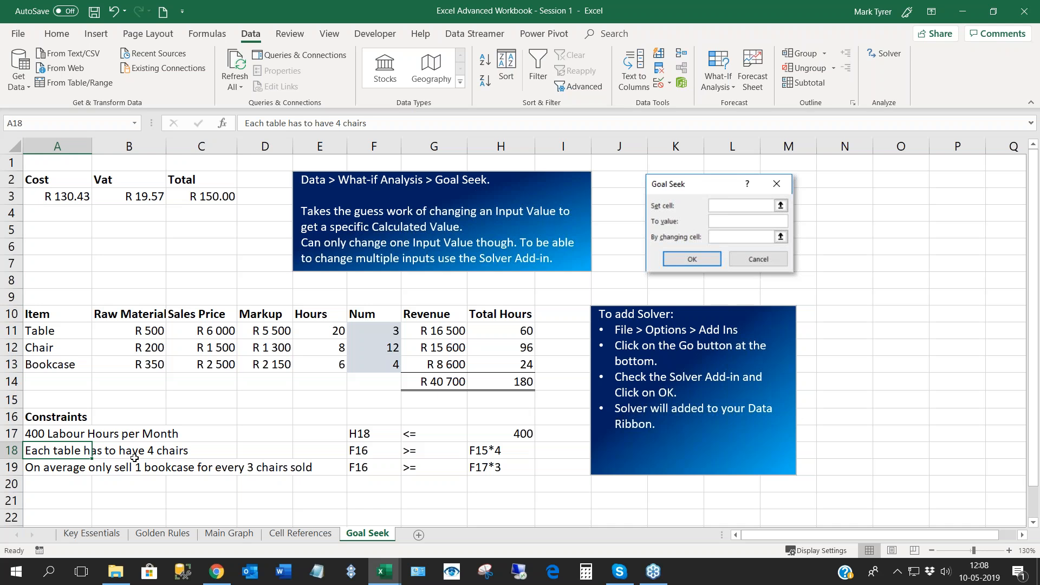
click(60, 470)
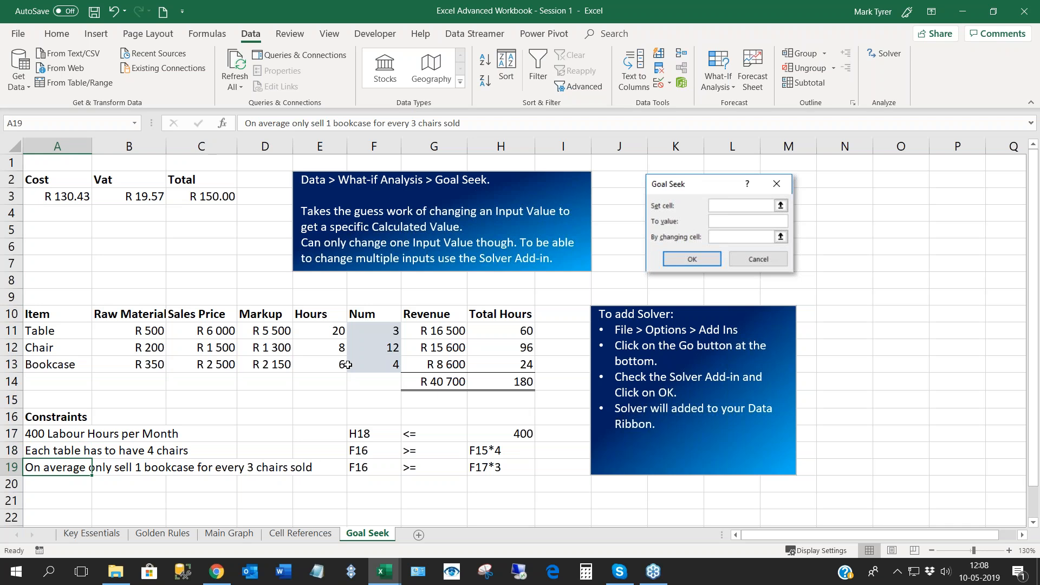
- Replace the chair quantity in F12 with the formula =F11*4 and inspect the entered formula
click(381, 348)
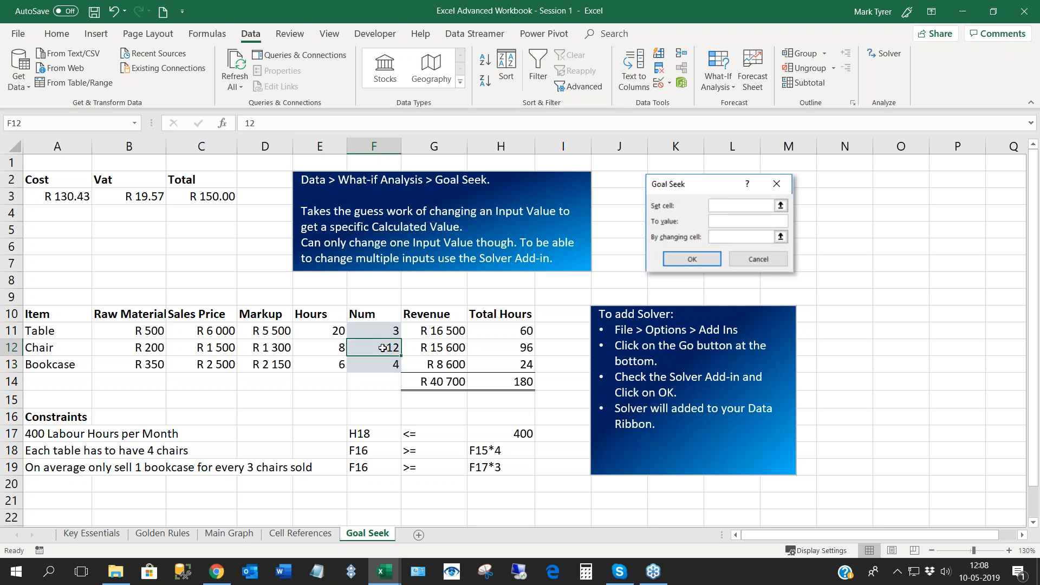
text(=)
click(385, 331)
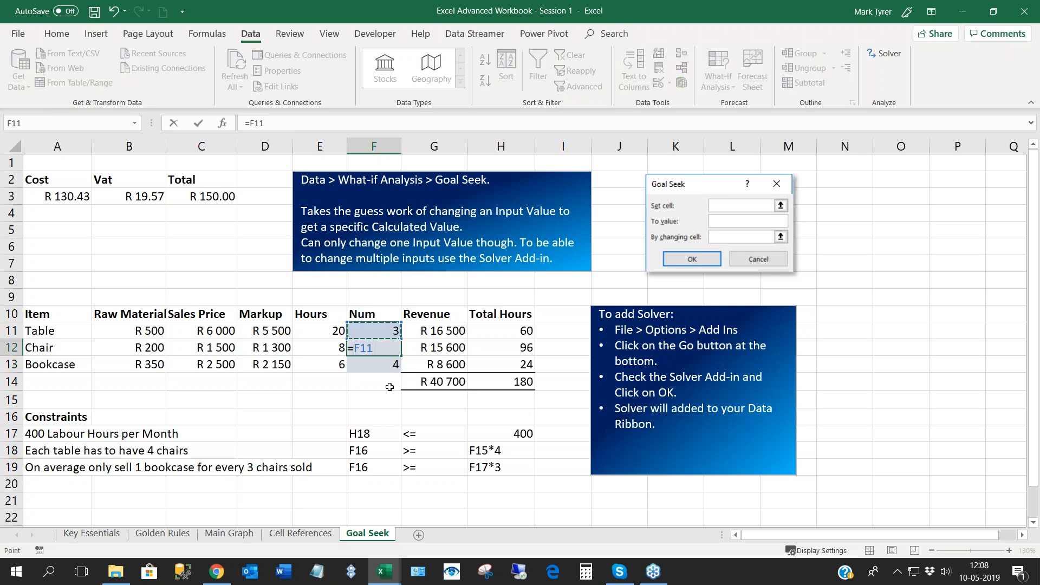
text(*)
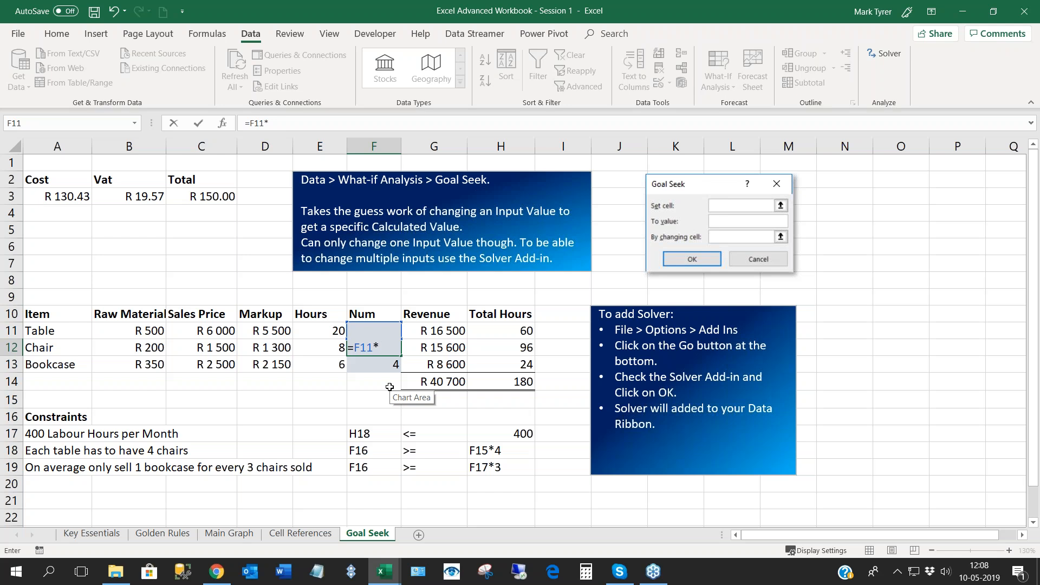
text(4)
key(Return)
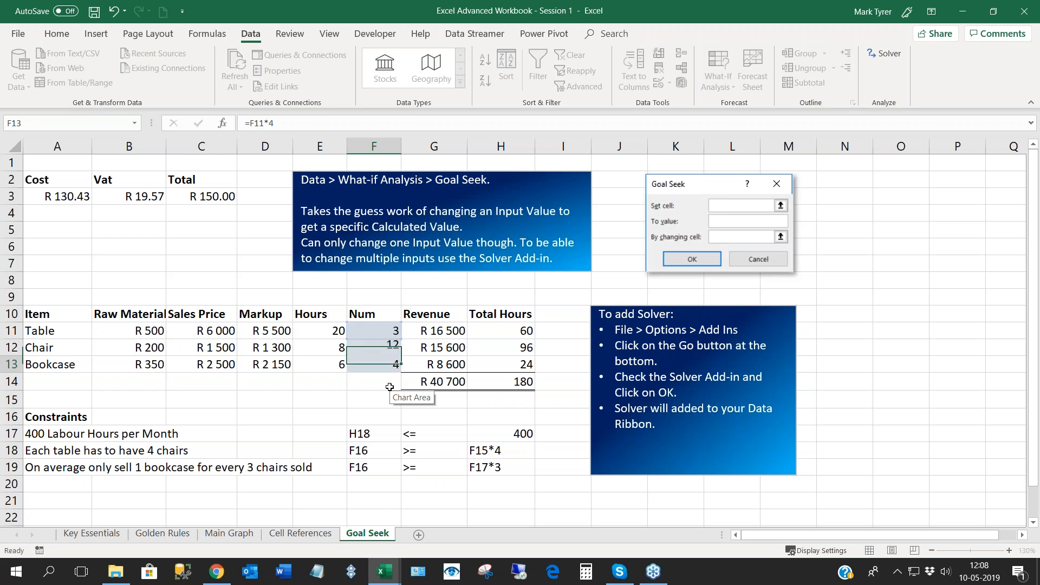
click(386, 347)
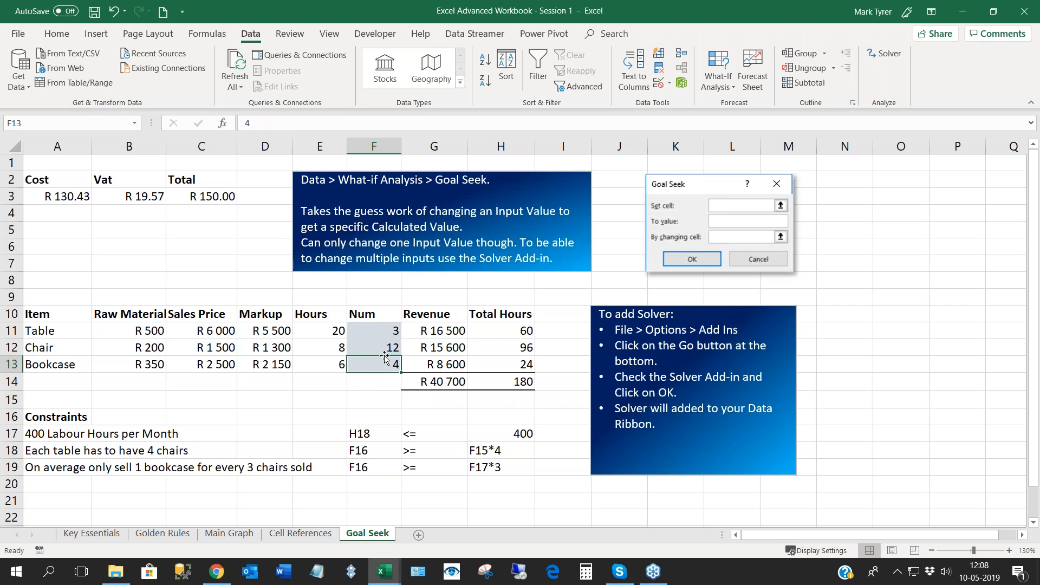
- Try Goal Seek on the total hours in H14 with a target of 400 by changing F11, and discard the solution
click(514, 385)
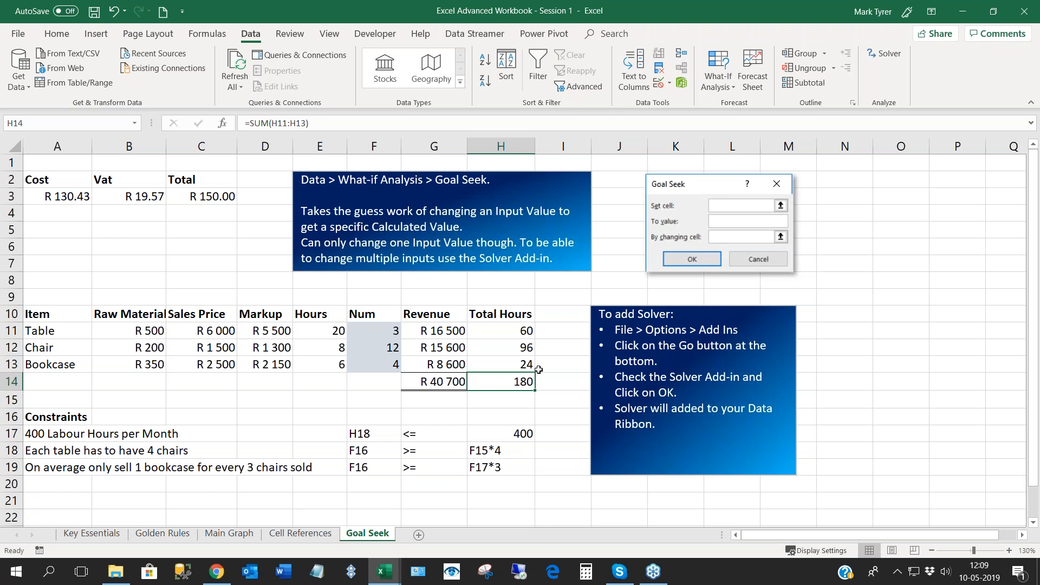
click(713, 92)
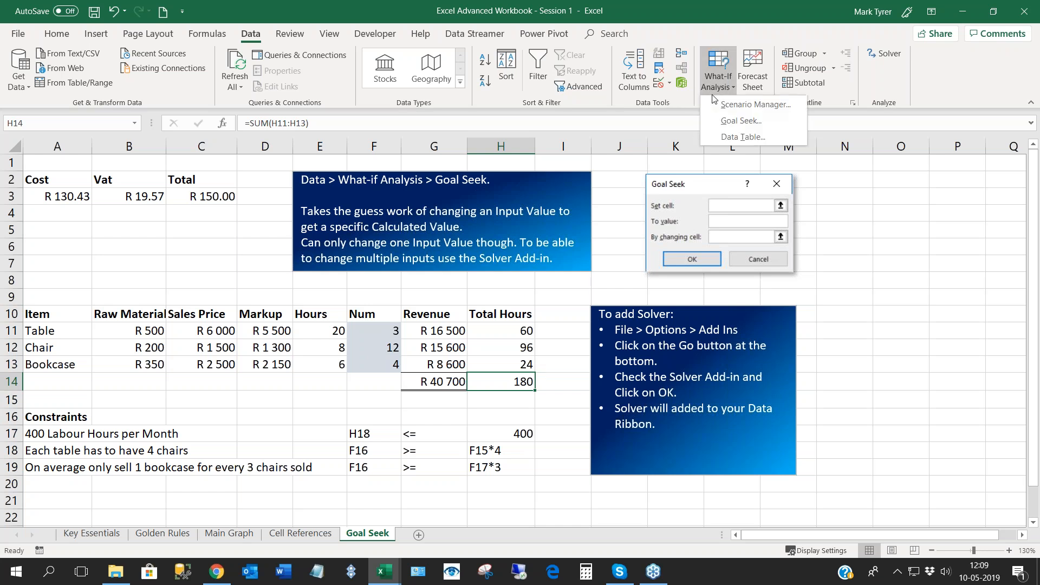
click(726, 120)
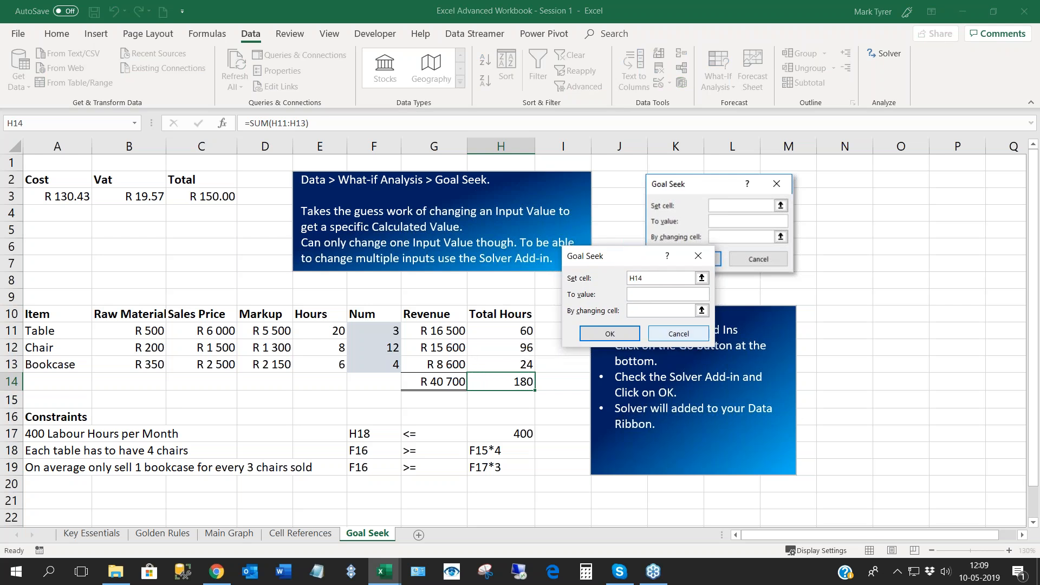
text(400)
key(Tab)
click(373, 332)
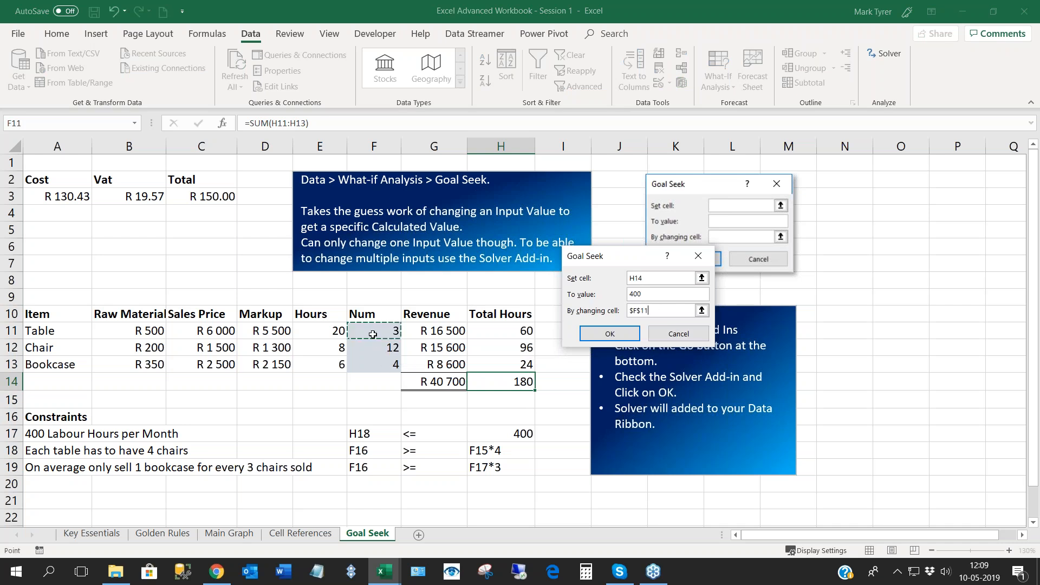
click(610, 334)
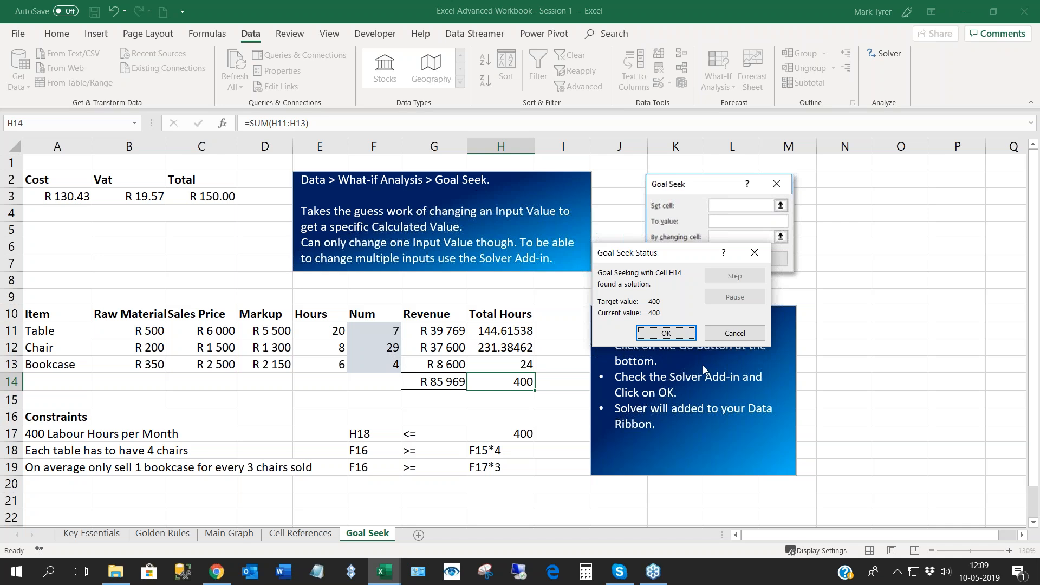
click(736, 335)
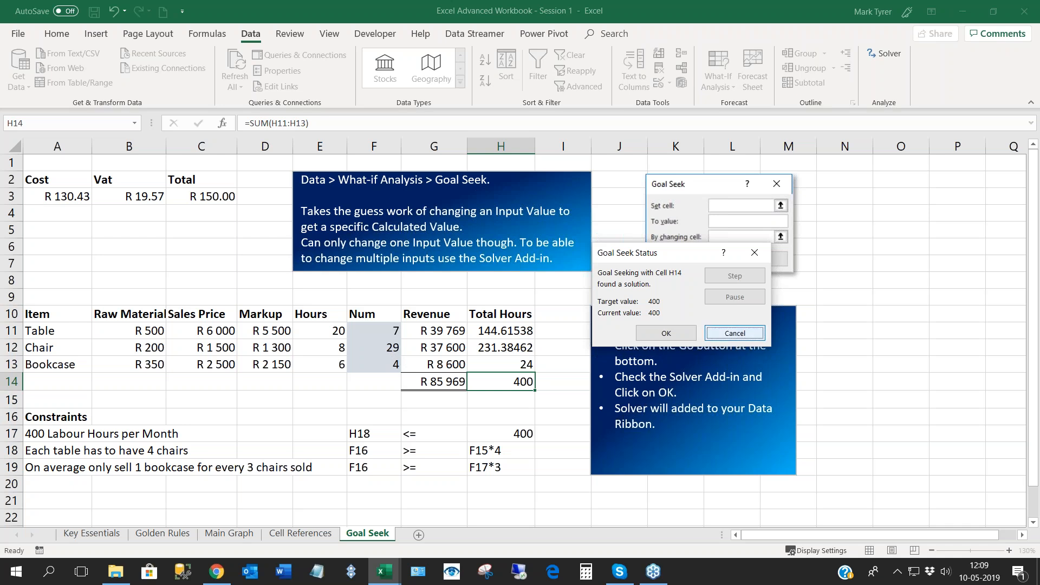
- Examine the total hours in H14 and the text box with the instructions for adding Solver
click(497, 408)
click(514, 385)
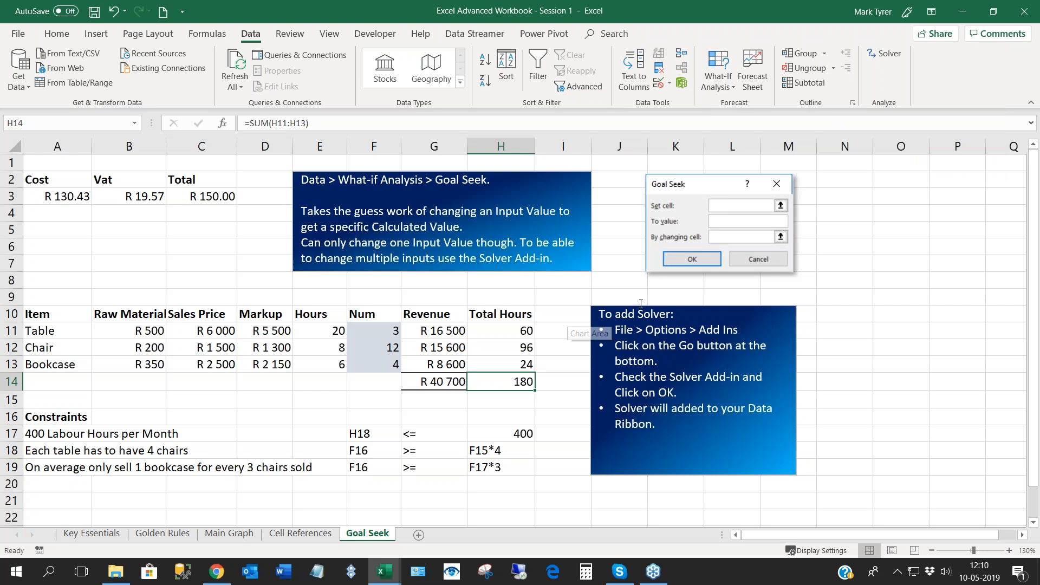
click(682, 310)
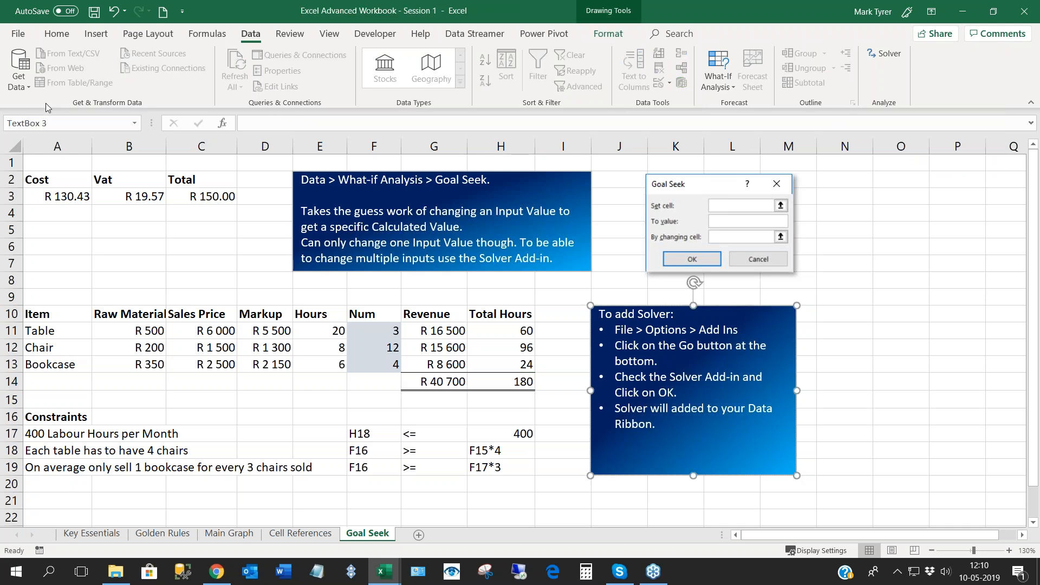
click(436, 296)
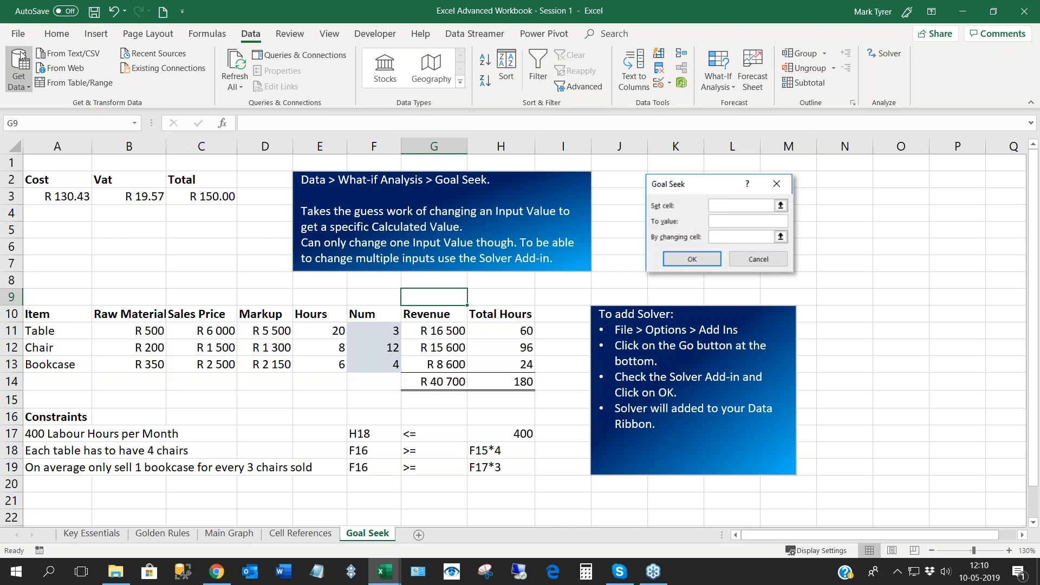
- Open the Excel Add-ins manager from the program options and accept the list with Solver Add-in enabled
click(12, 36)
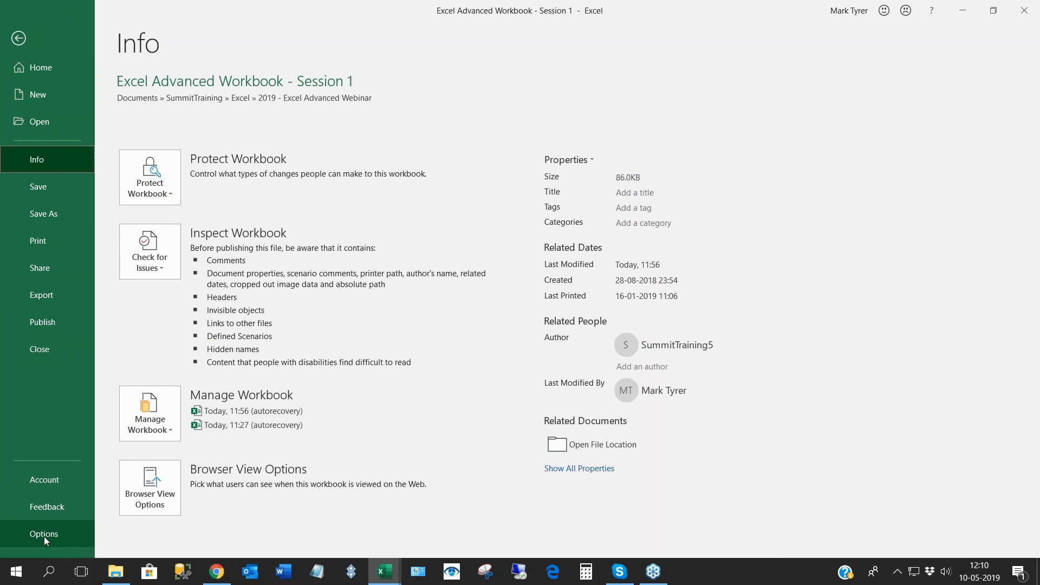
click(43, 536)
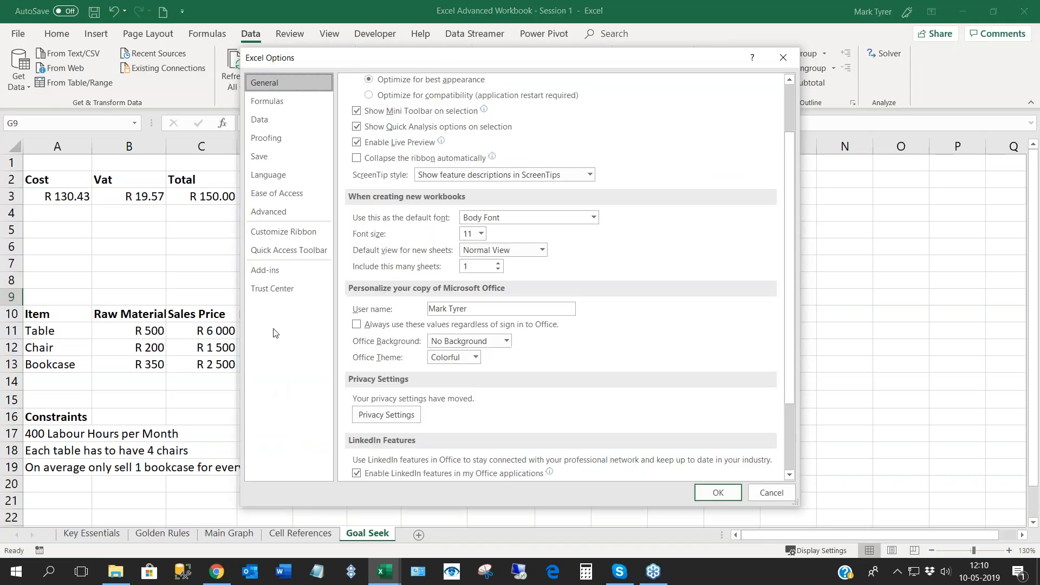
click(274, 272)
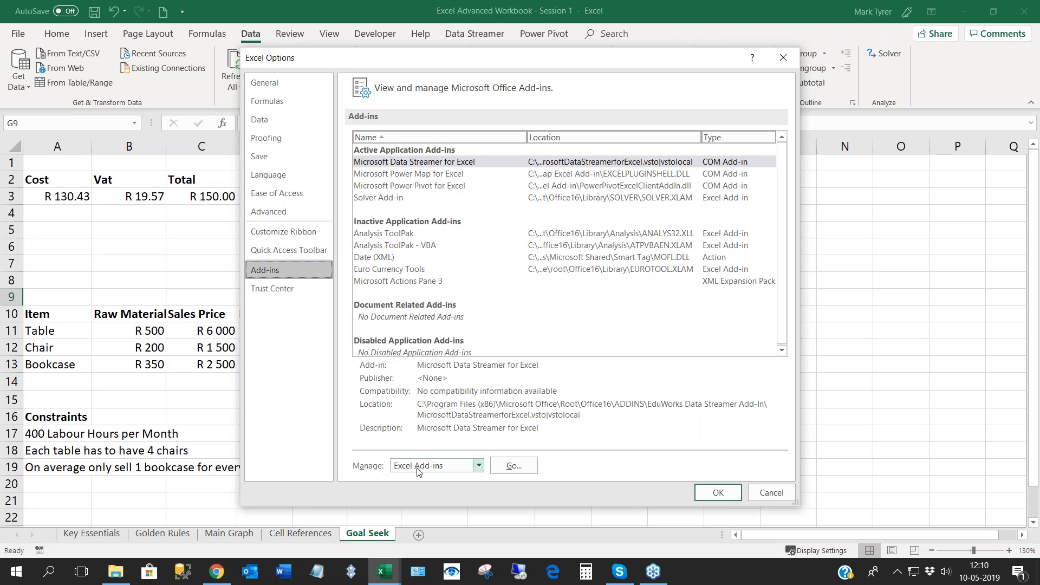
click(513, 467)
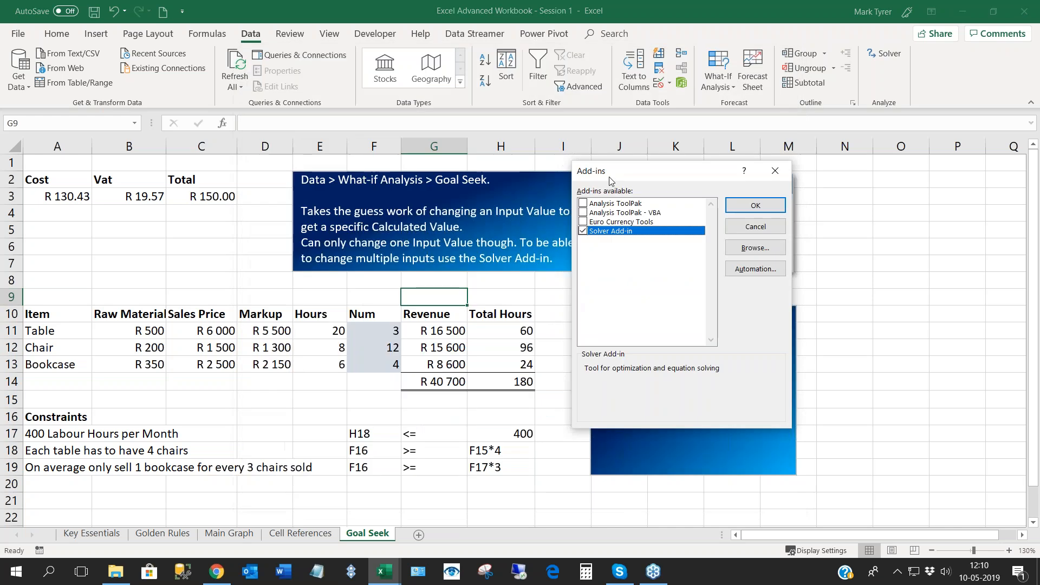
drag(600, 179, 509, 163)
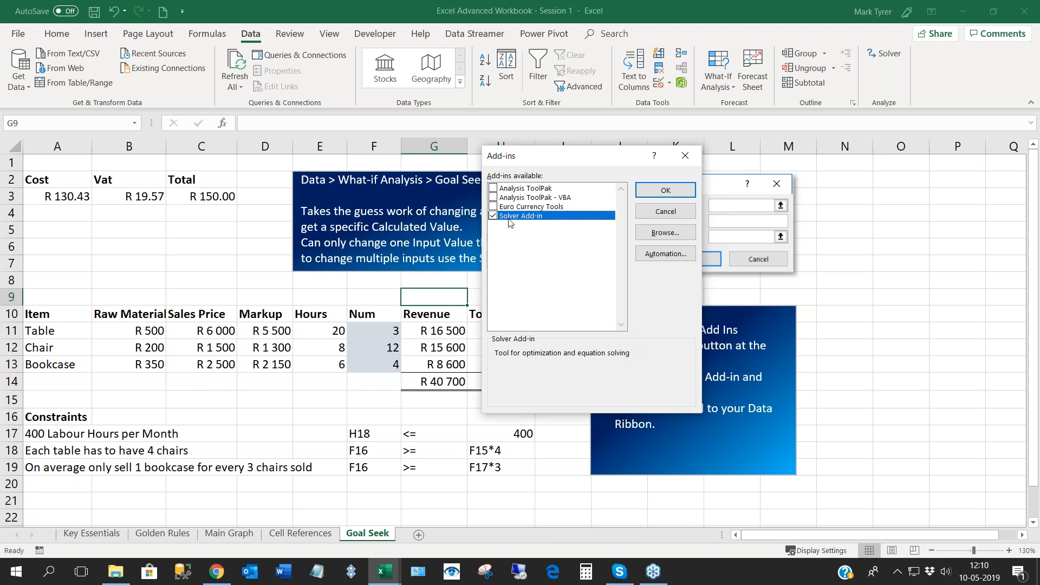
click(666, 190)
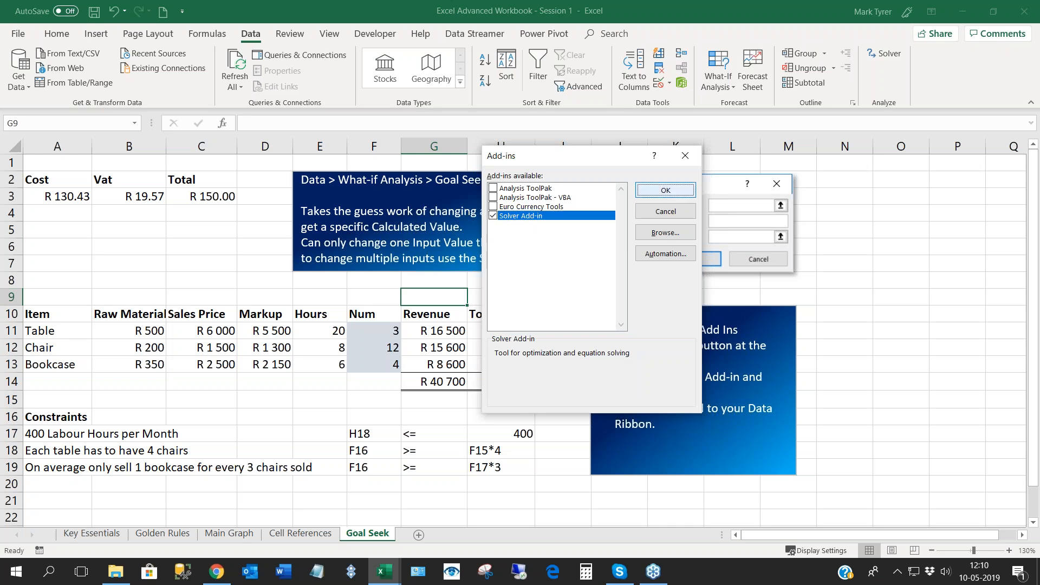
click(242, 263)
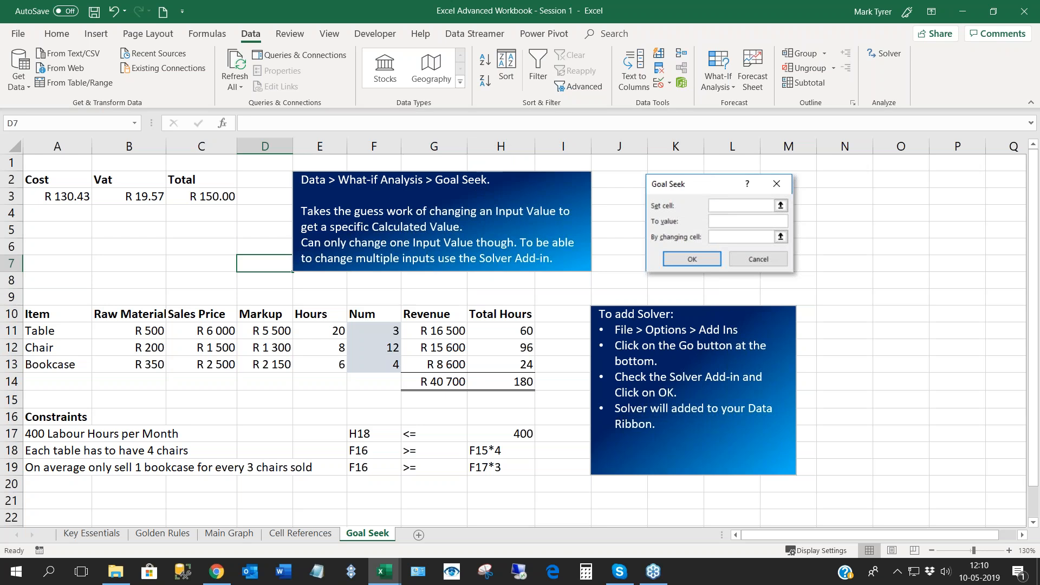
- Set up Solver to maximise the total revenue in G14 by changing F11:F13, and close the parameters without solving
click(201, 231)
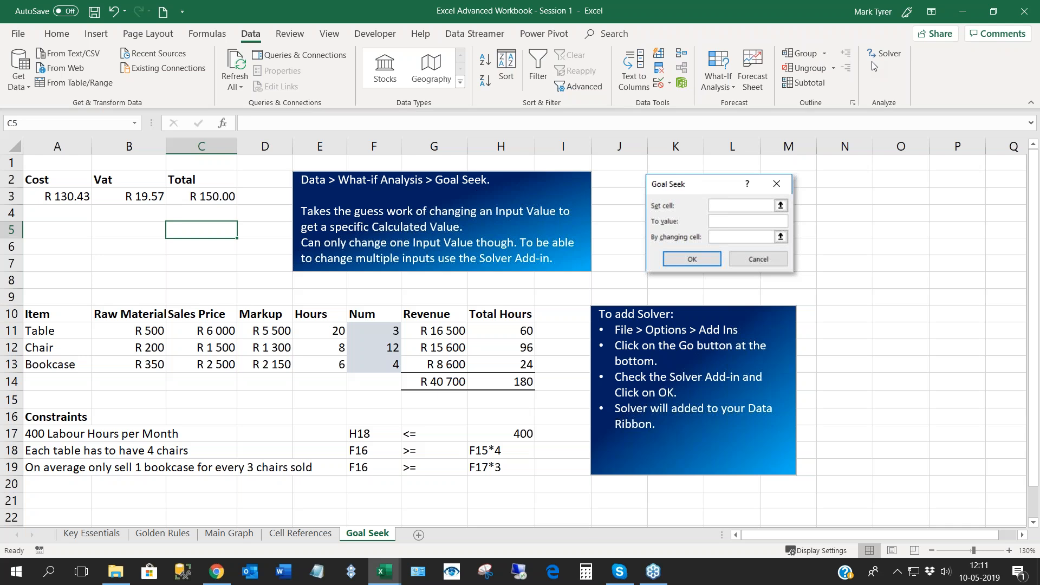
click(892, 57)
drag(423, 110, 676, 135)
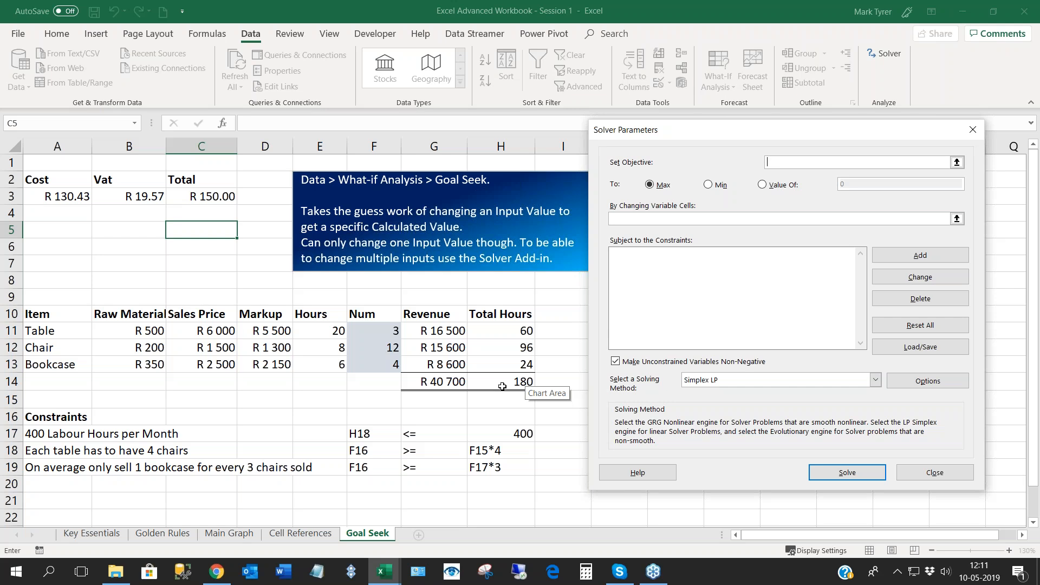
click(441, 382)
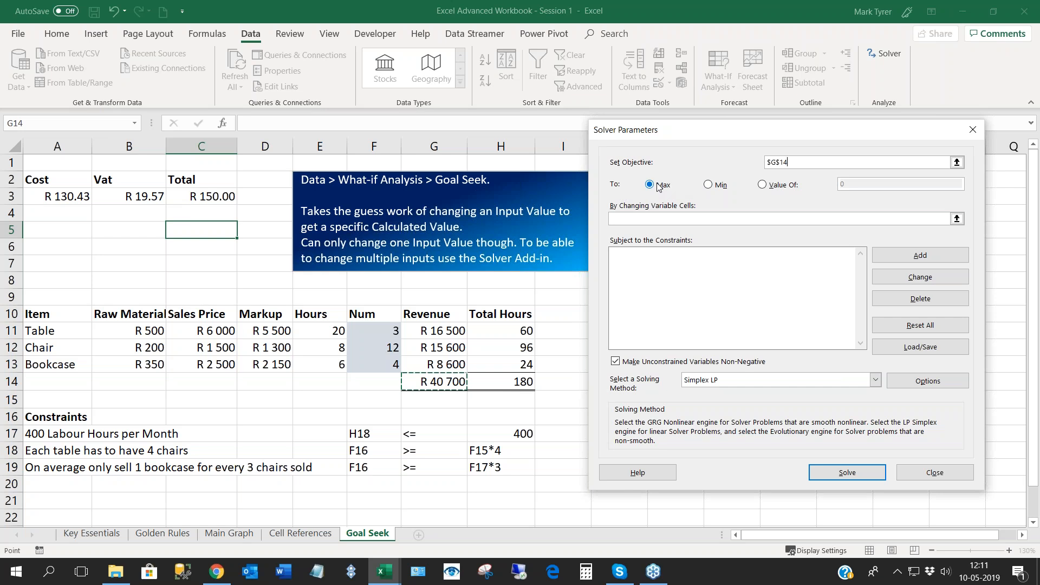
click(645, 222)
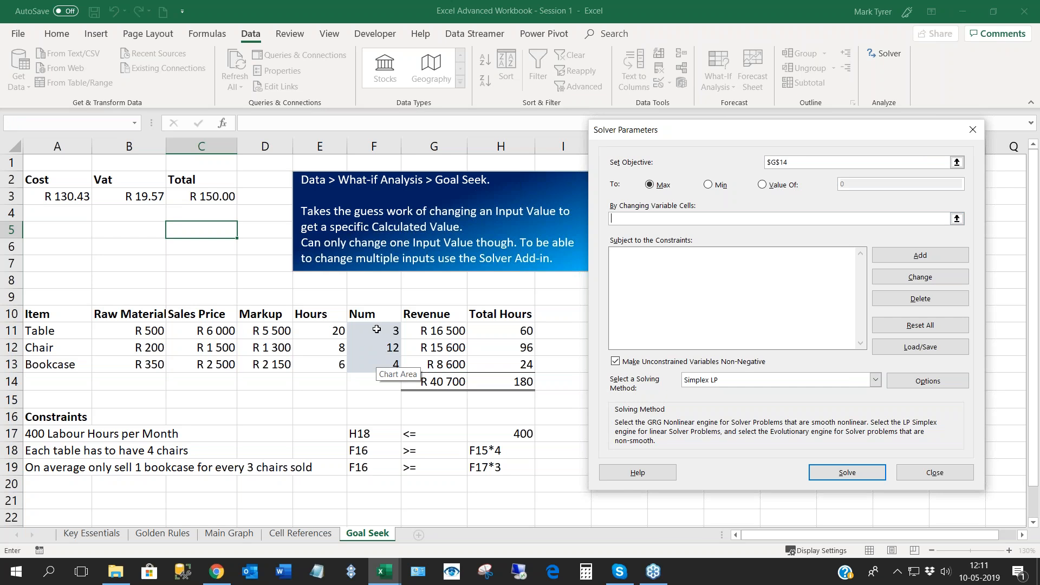
drag(377, 330, 375, 360)
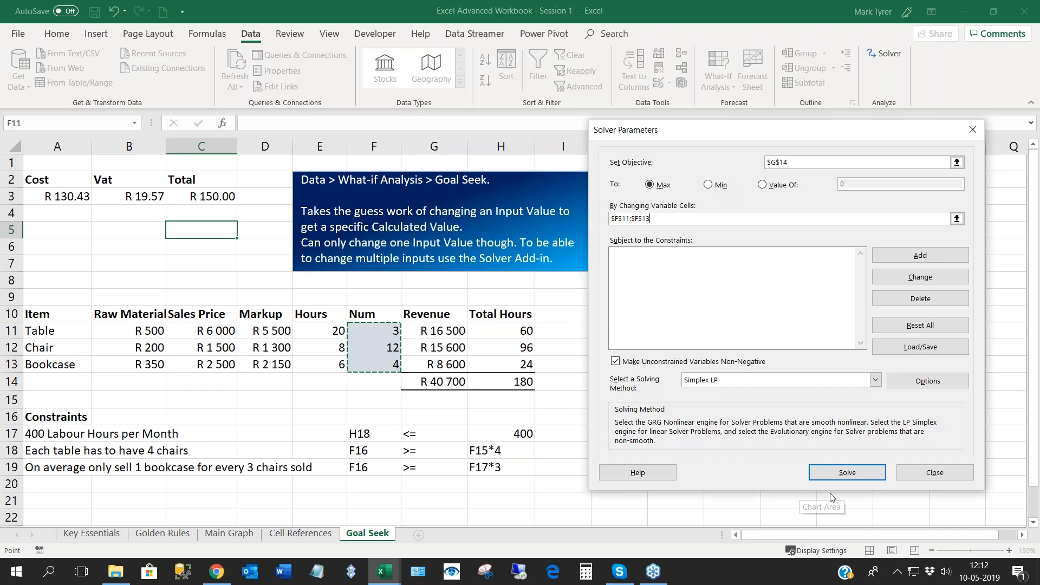
click(930, 481)
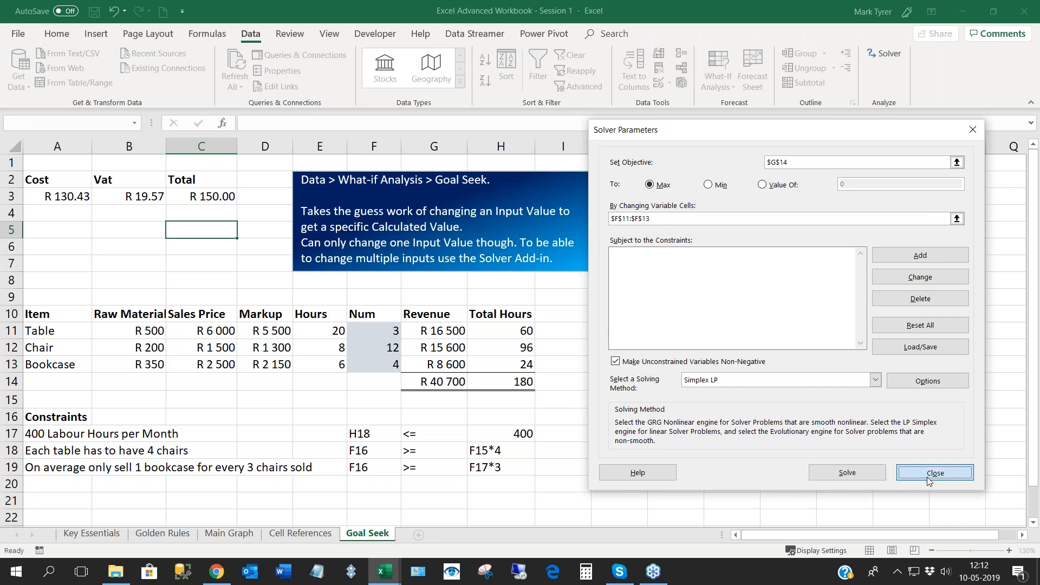
- Replace the chair quantity formula in F12 with the constant 12
click(390, 352)
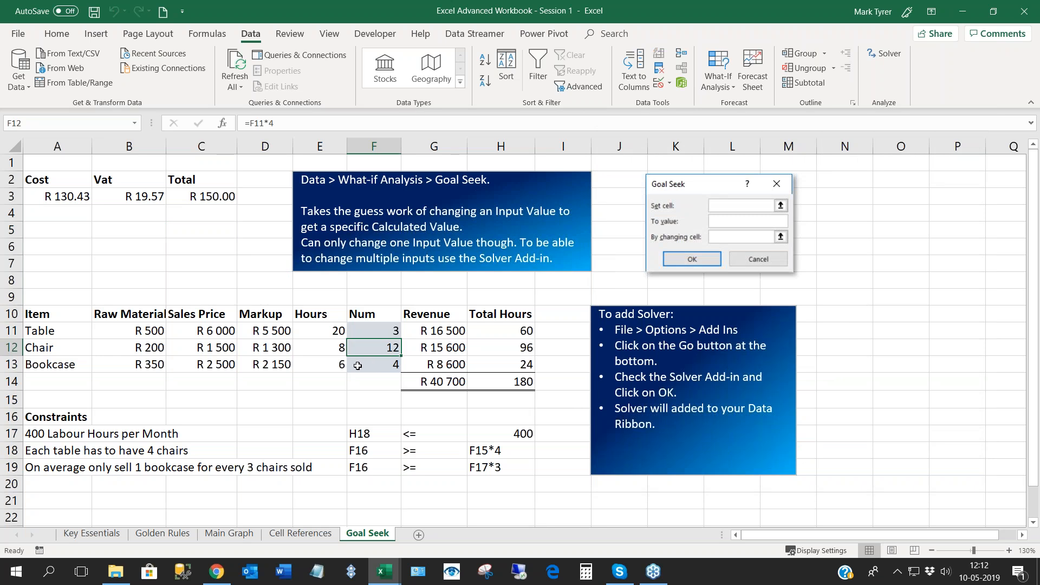
text(12)
key(ctrl+Return)
- Examine the contents of the quantity cells F11:F13 one by one to check that each holds a plain number
drag(376, 332, 378, 360)
key(Down)
key(Up)
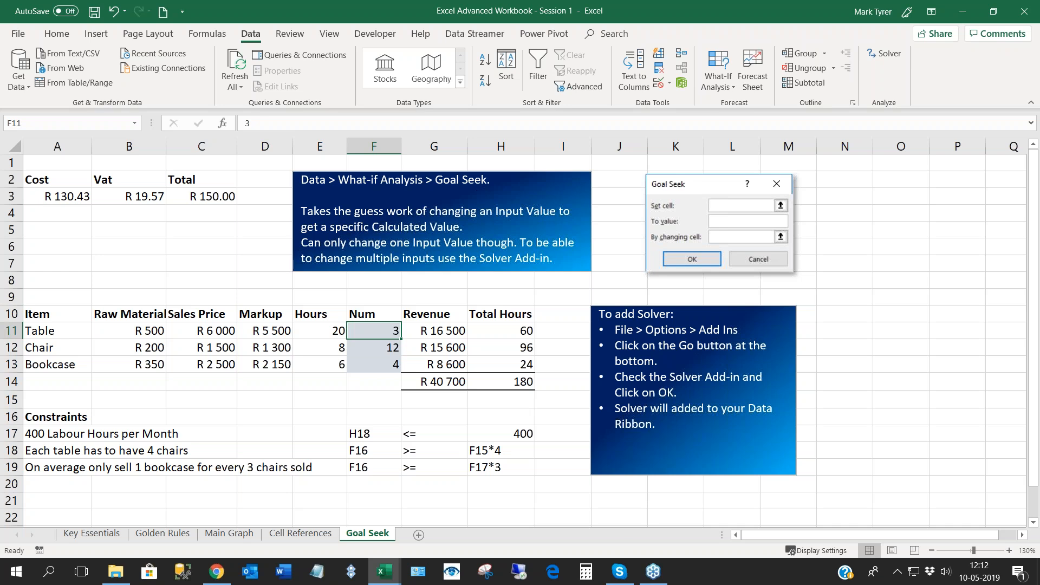
key(Return)
key(Return)
key(Return)
key(Return)
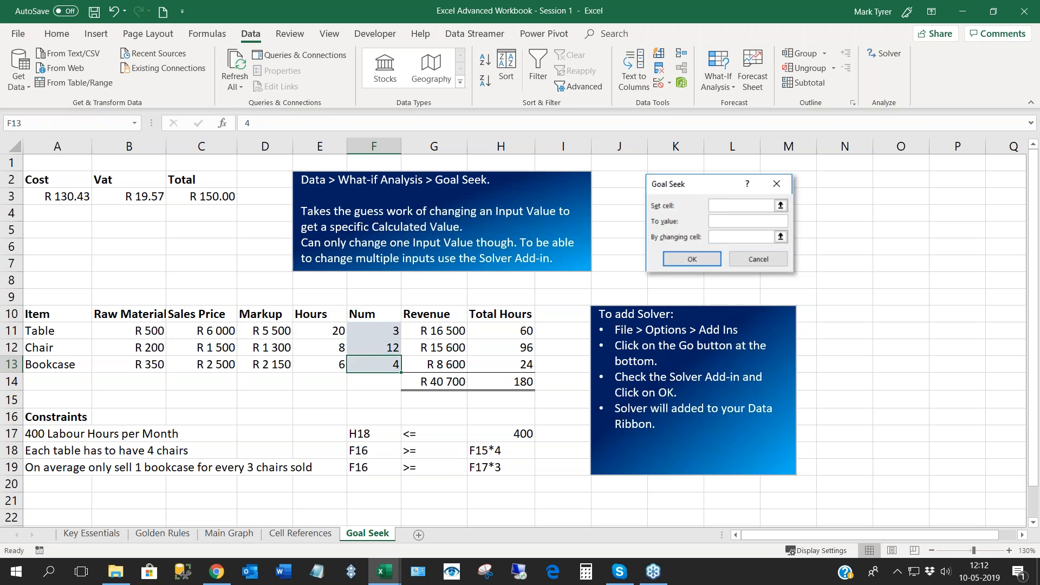
key(Up)
key(Up)
key(Down)
key(Down)
key(shift+Return)
key(shift+Return)
key(Return)
key(Return)
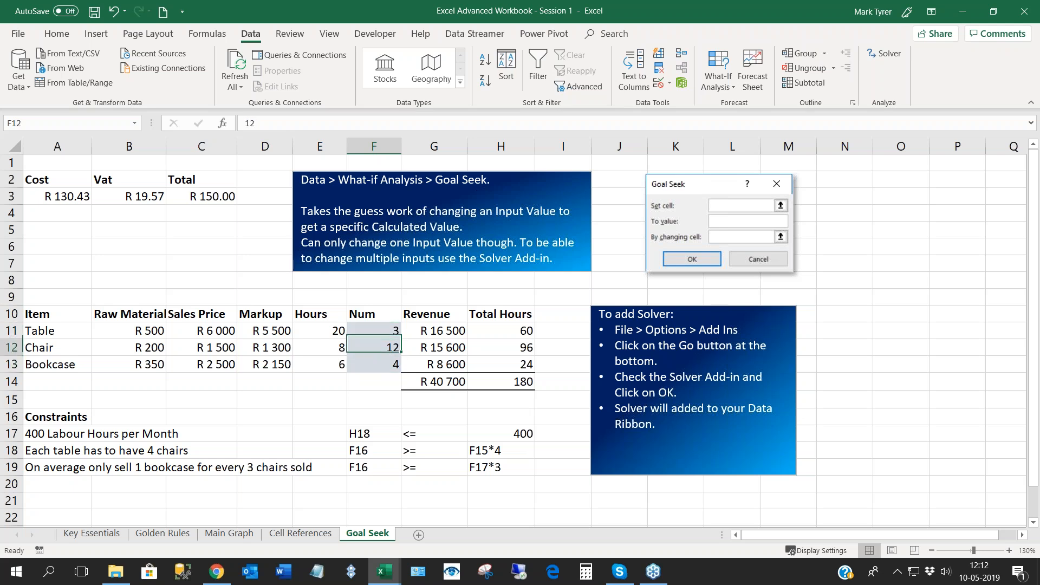
key(shift+Return)
key(shift+Return)
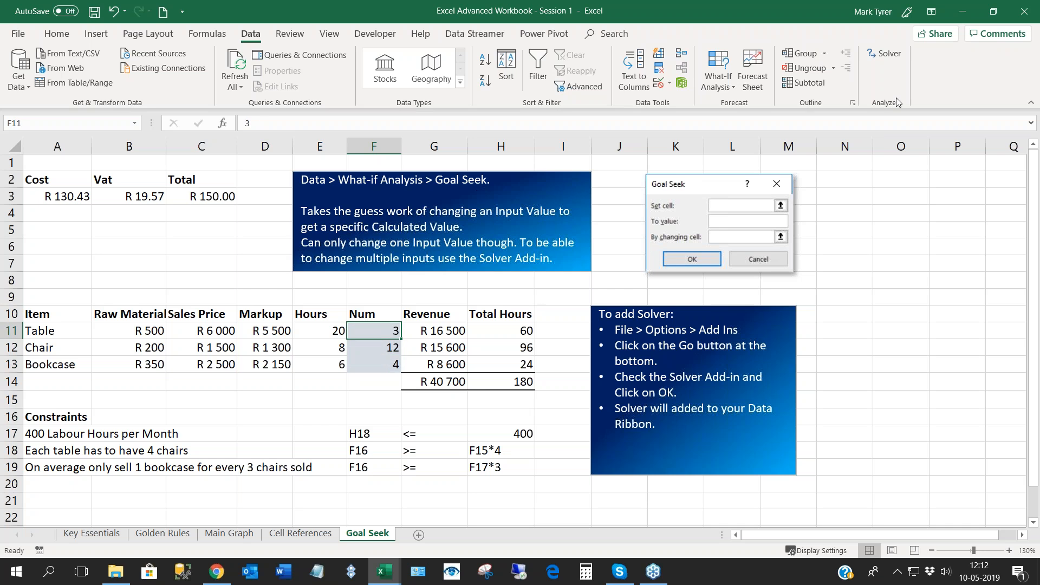
- Reopen Solver and add the constraint that total hours in H14 are <= the labour limit in H17
click(886, 55)
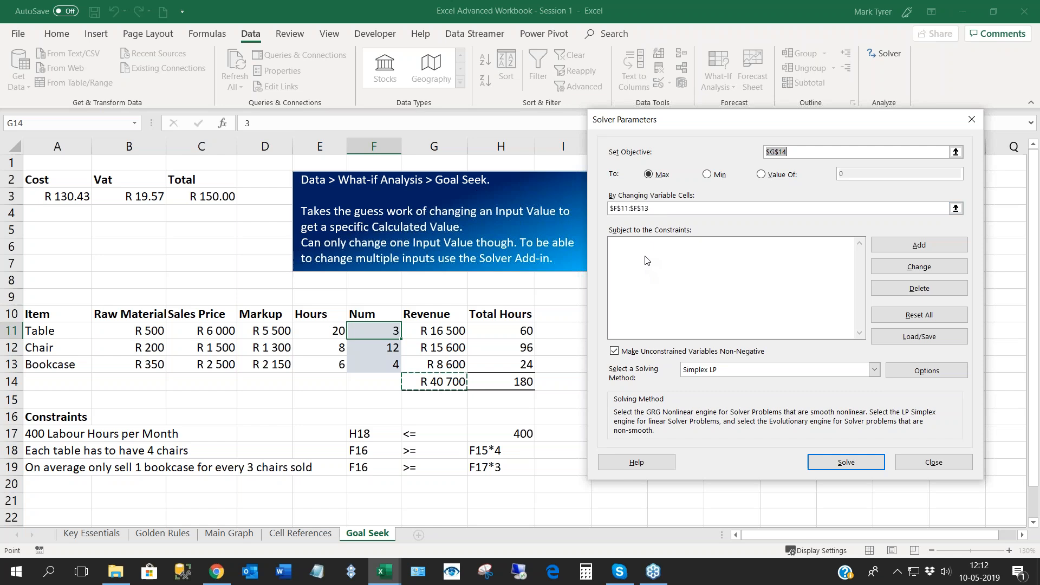
click(661, 295)
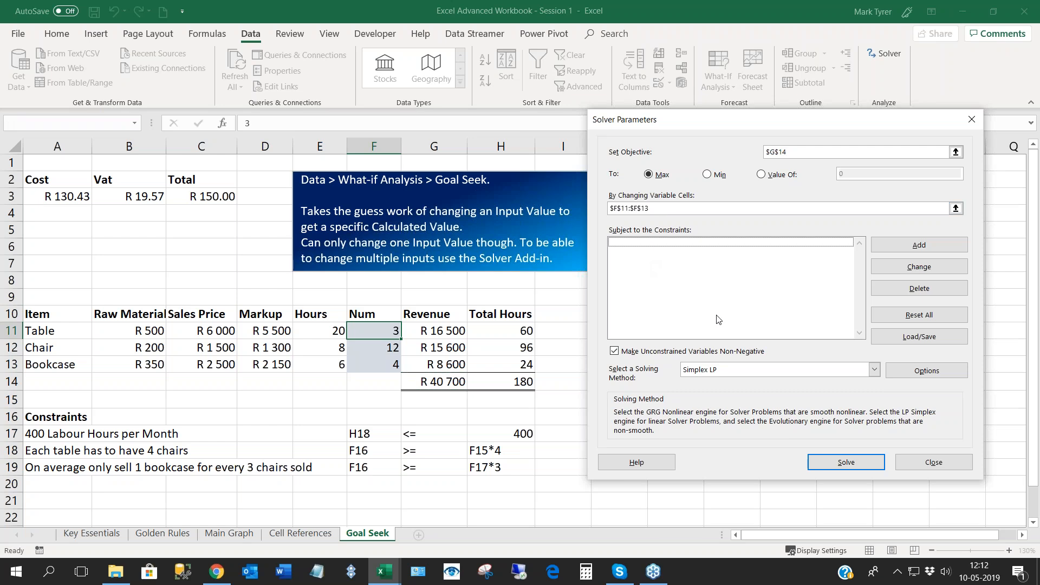
click(926, 248)
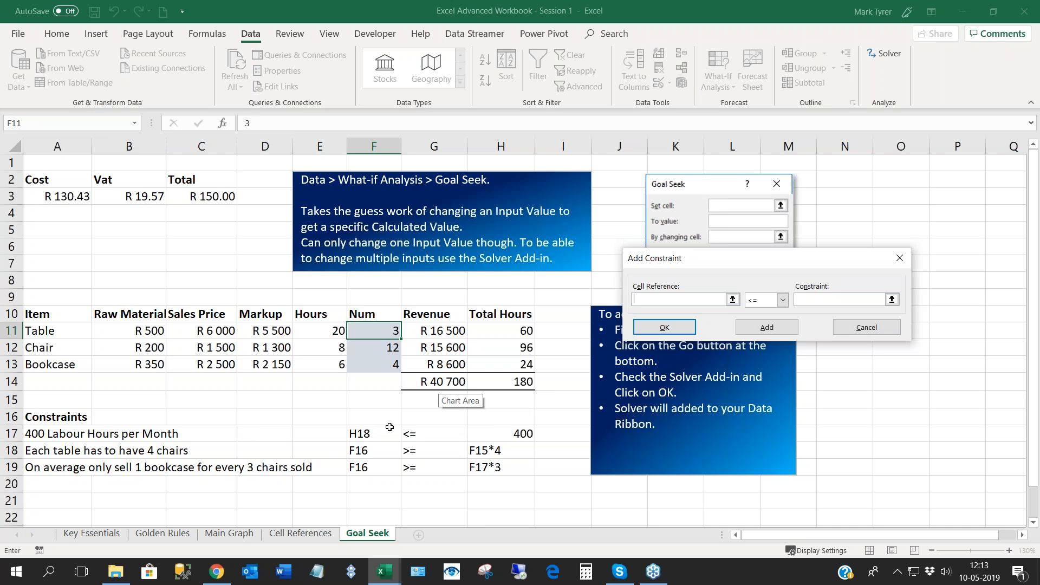
click(444, 381)
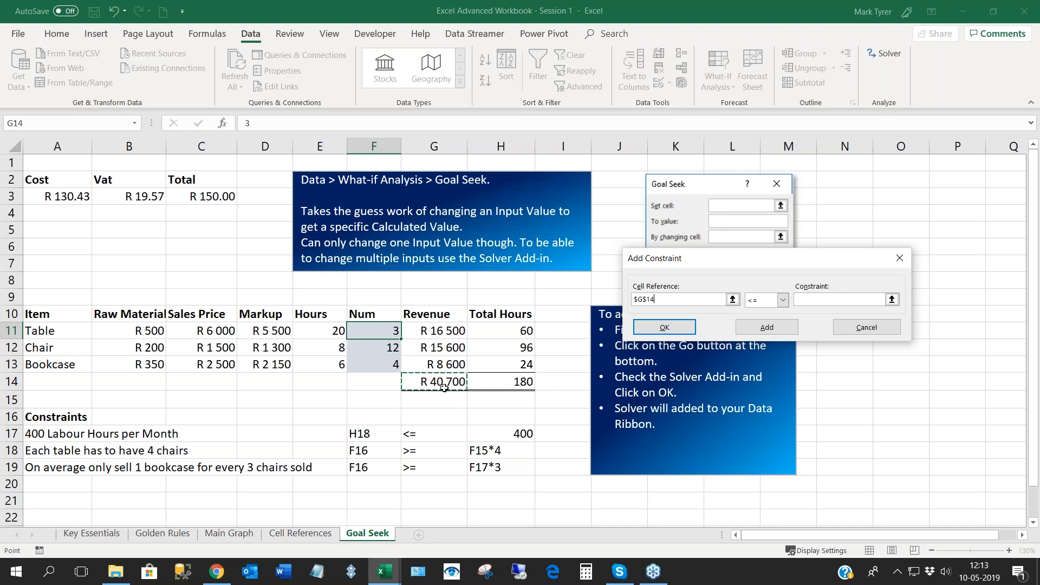
click(495, 386)
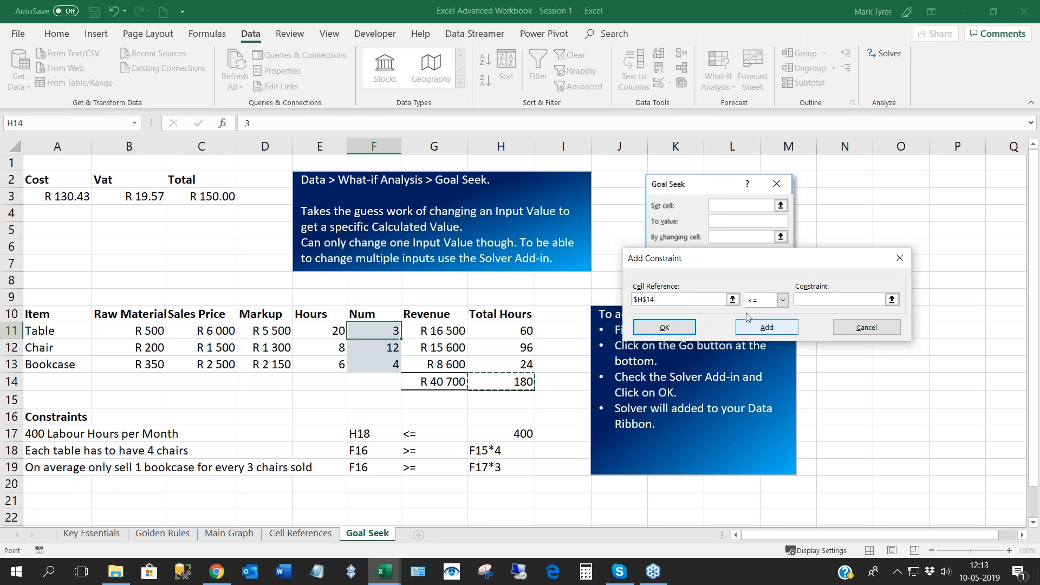
click(815, 297)
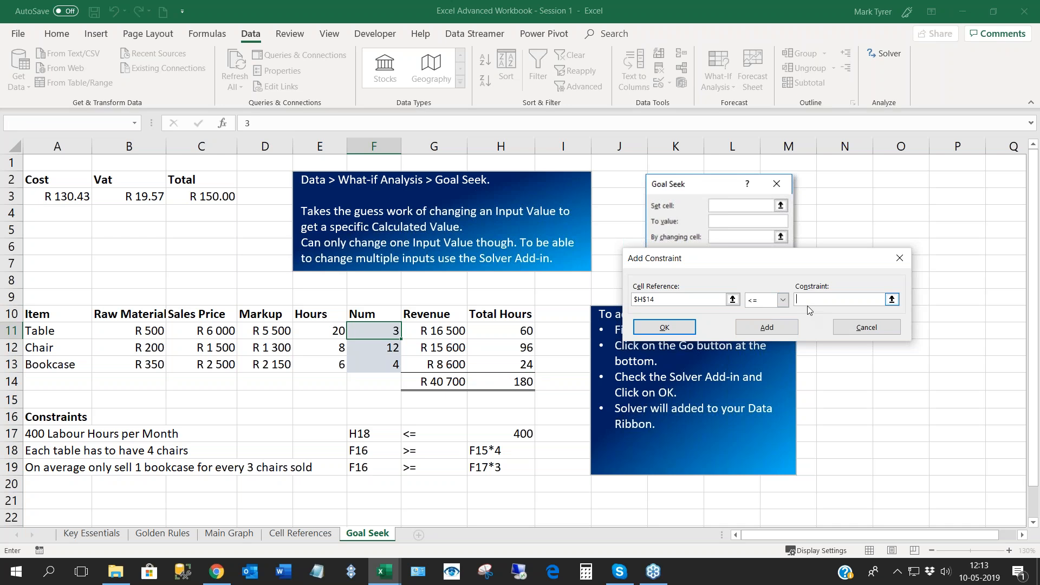
click(509, 434)
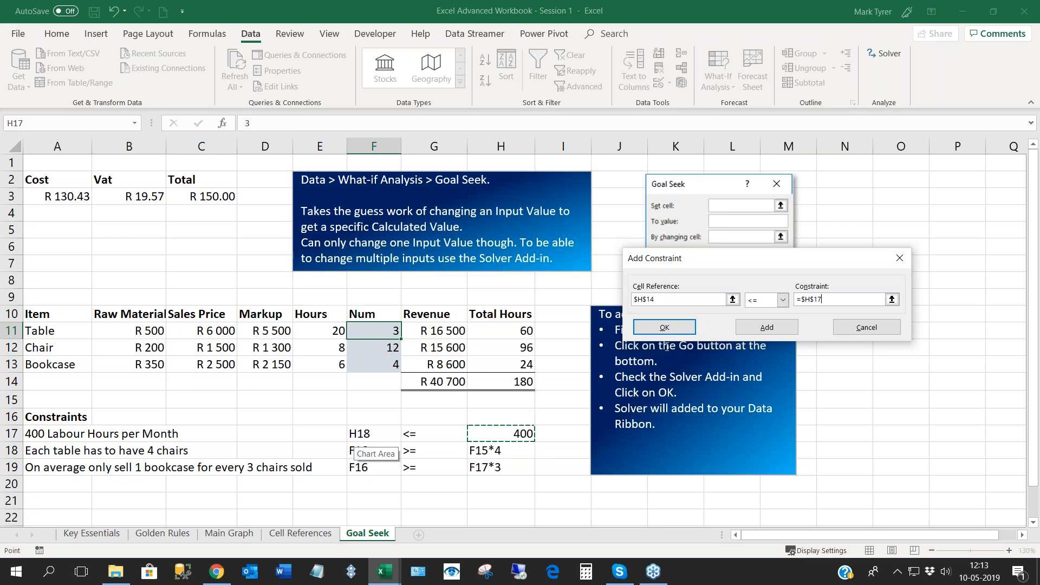
click(767, 328)
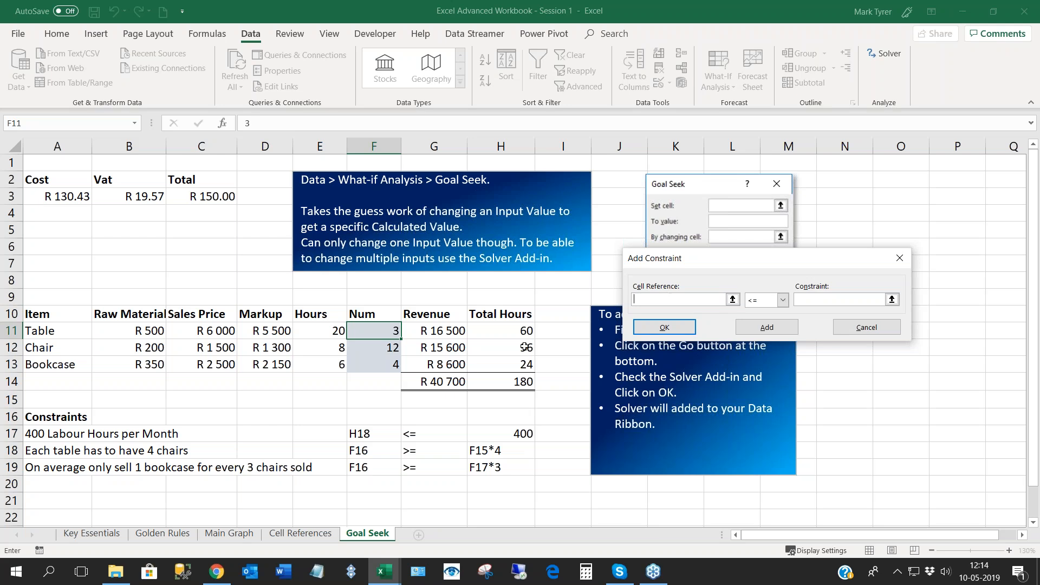
- Add the Solver constraint that the chair quantity in F12 is >= the table quantity F11*4
click(376, 350)
click(788, 304)
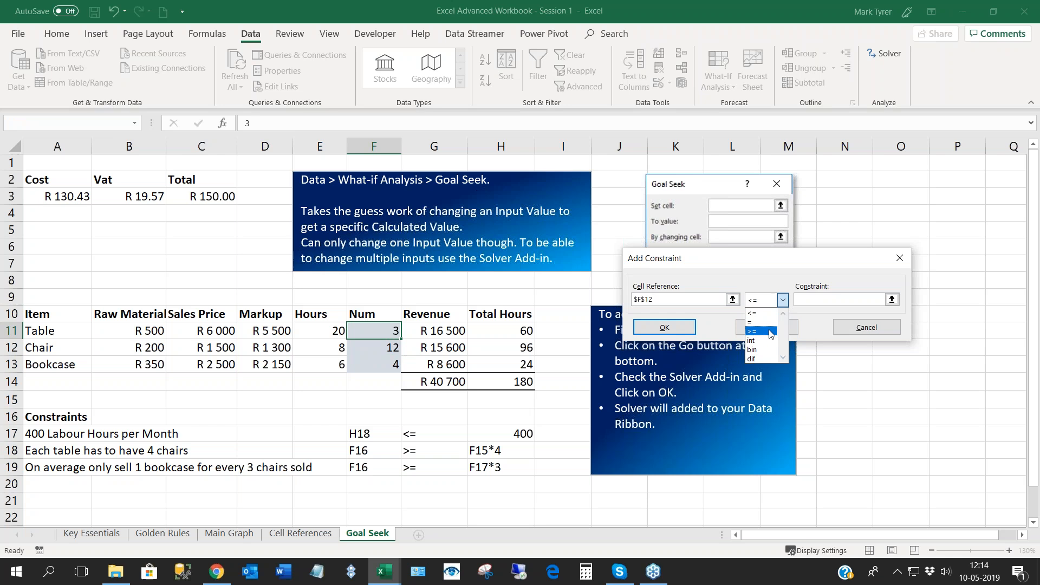
click(769, 329)
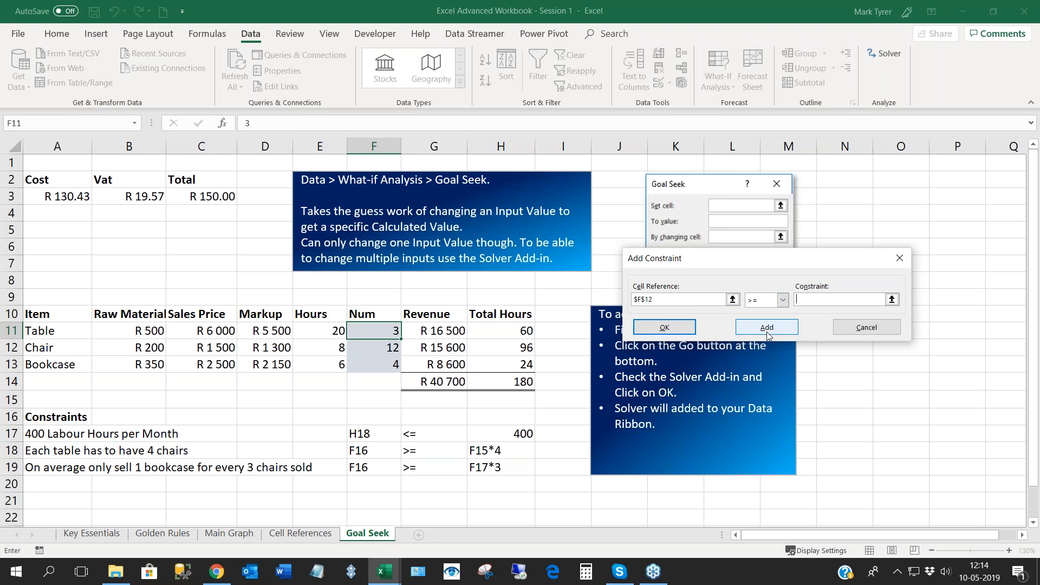
click(813, 302)
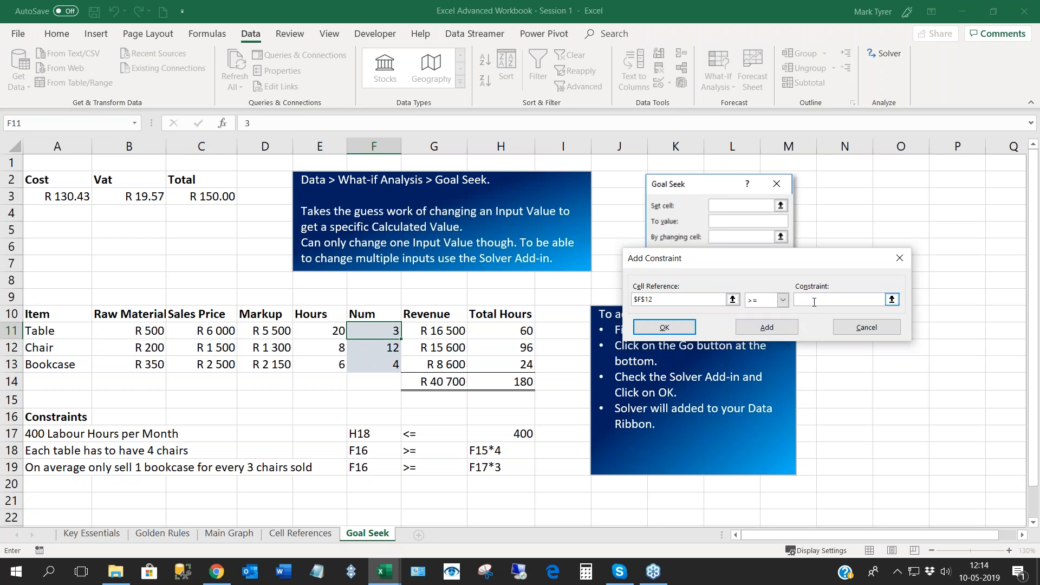
click(359, 334)
click(766, 328)
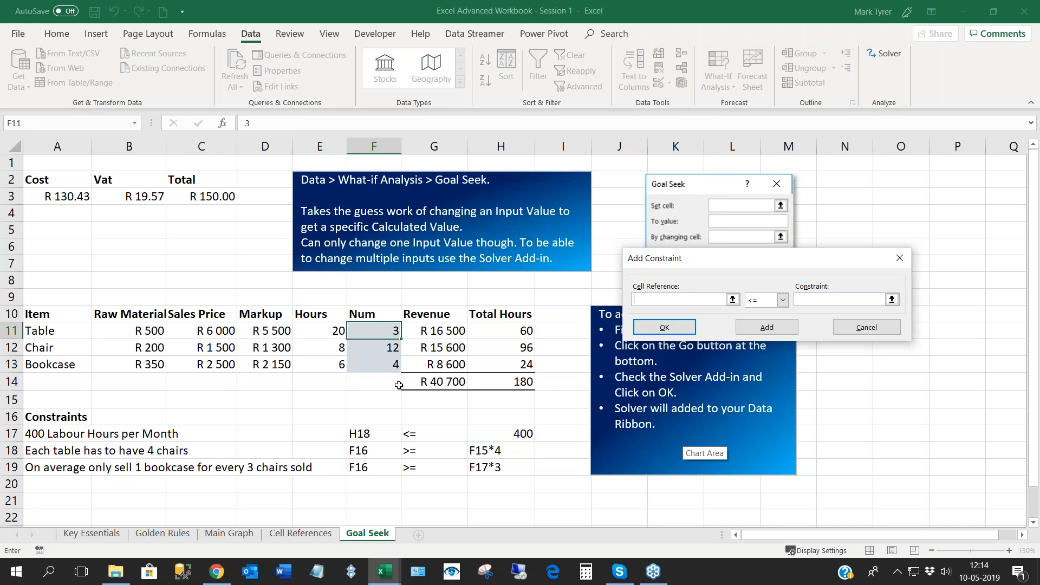
- Add the final Solver constraint that the chair quantity in F12 is >= the bookcase quantity F13*3, and return to the parameters
click(364, 366)
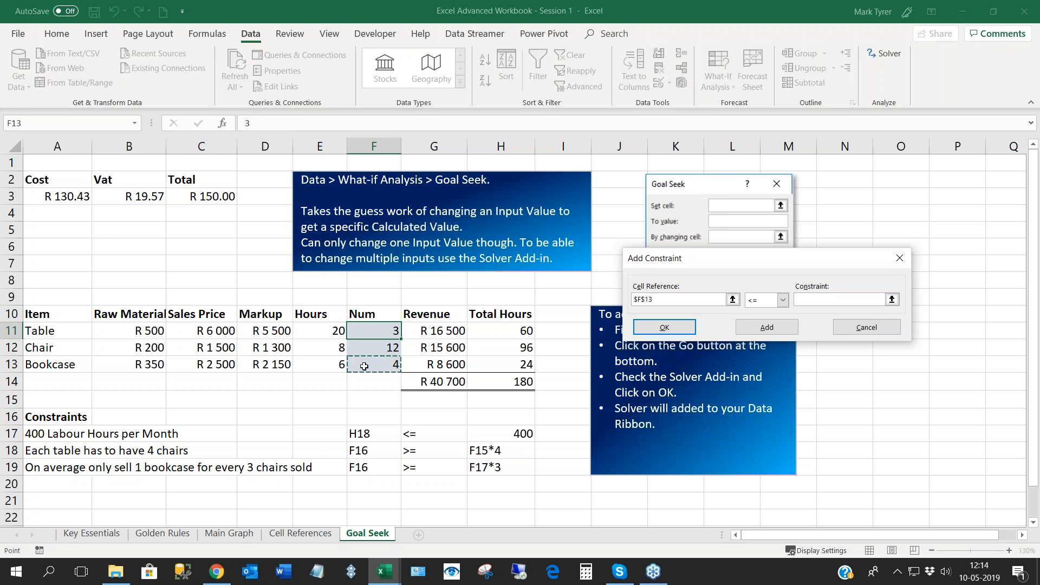
click(782, 301)
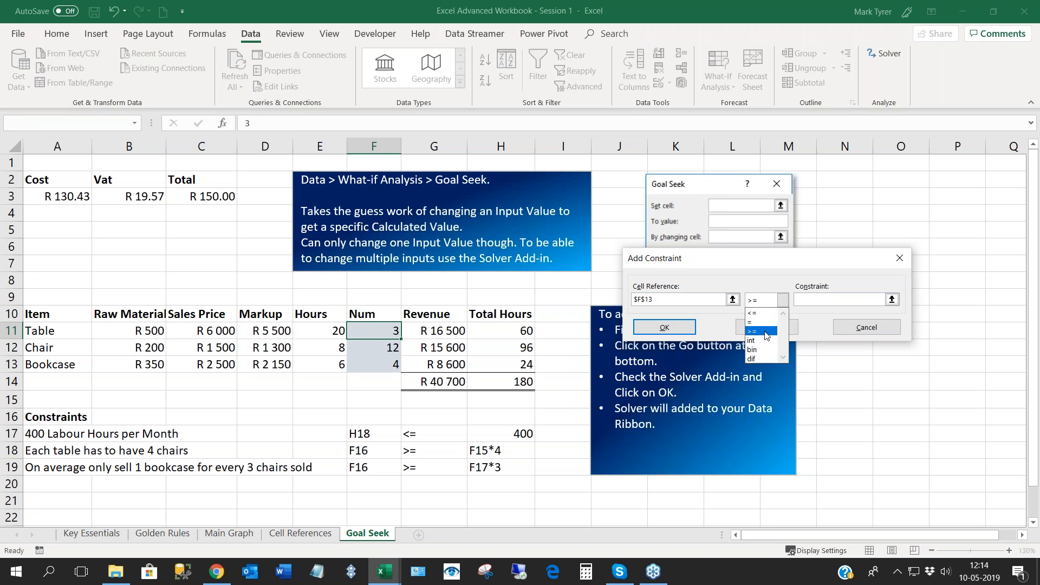
click(766, 333)
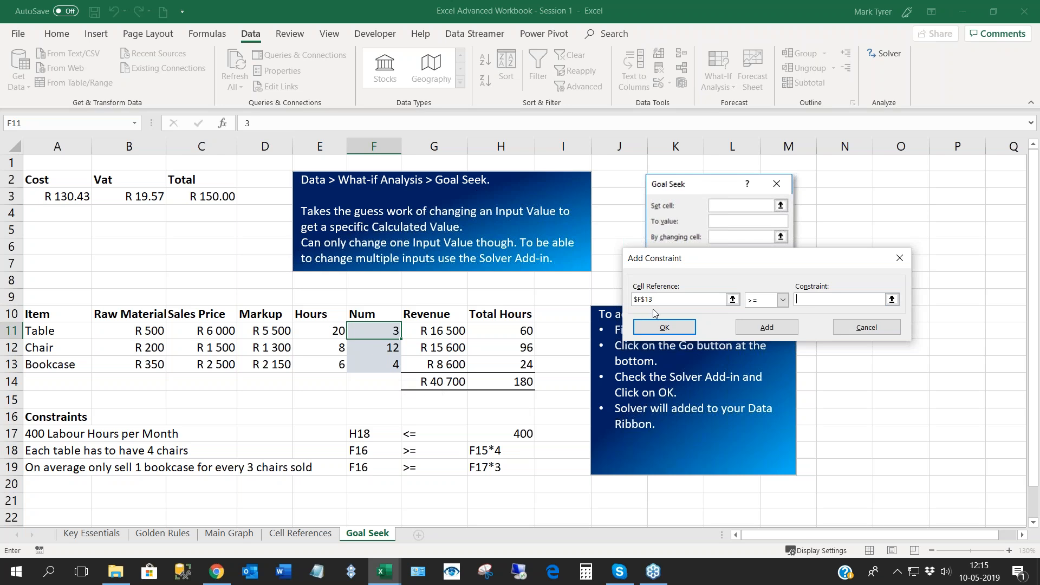
drag(657, 299, 628, 304)
key(BackSpace)
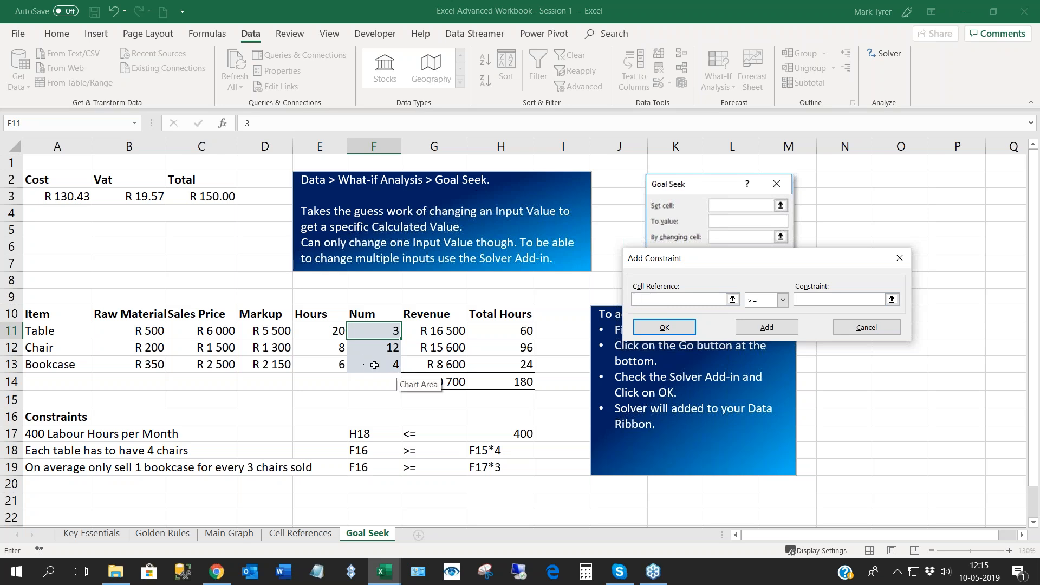
click(382, 349)
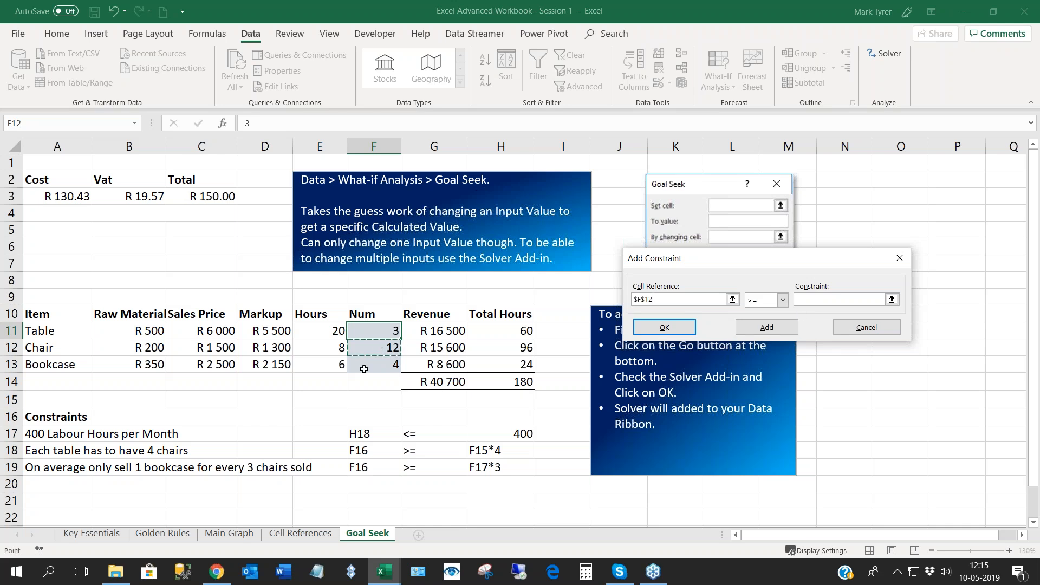
click(387, 367)
click(388, 347)
click(883, 299)
click(374, 365)
text(*)
click(670, 331)
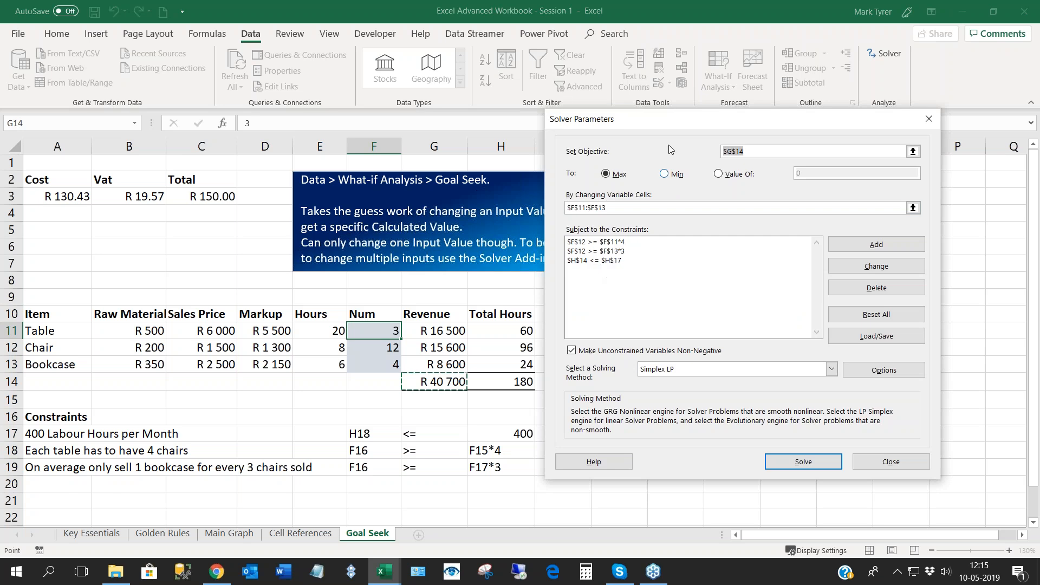
- Solve the model, keep the Solver solution, and check the resulting quantities in F11:F13
drag(665, 128, 670, 120)
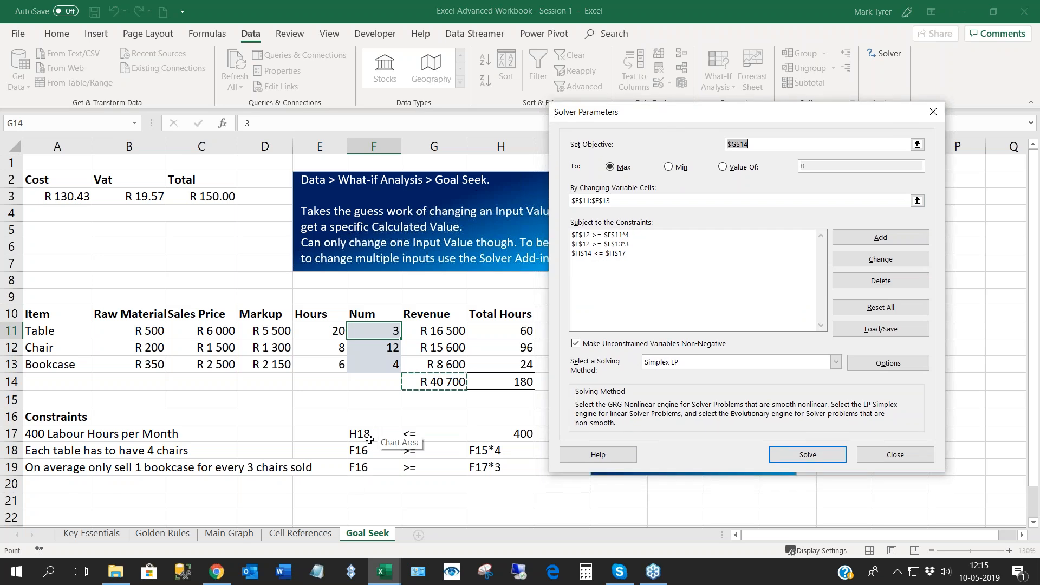
drag(641, 120, 648, 109)
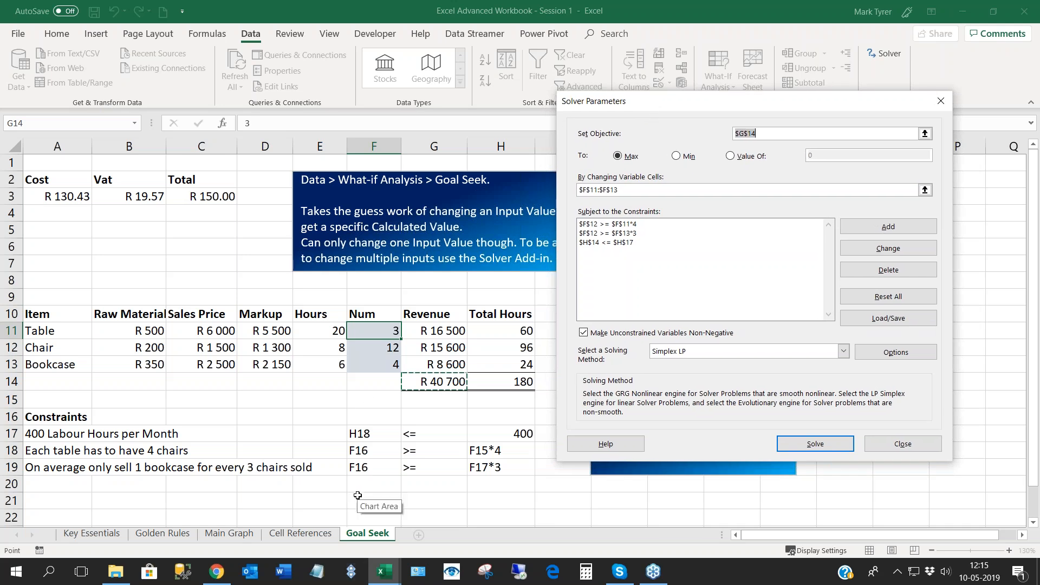
click(802, 448)
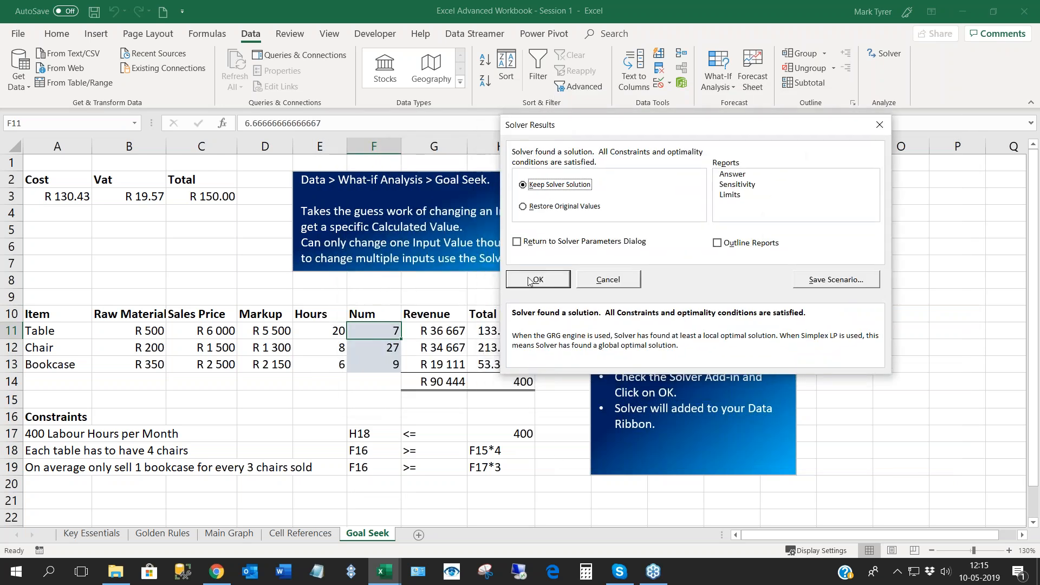
click(530, 281)
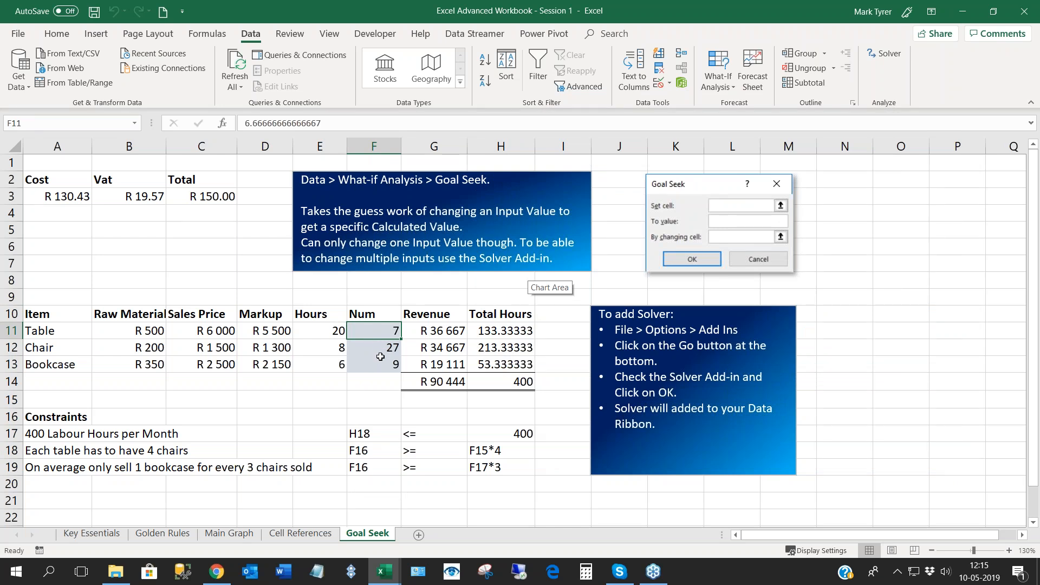
key(Return)
key(Return)
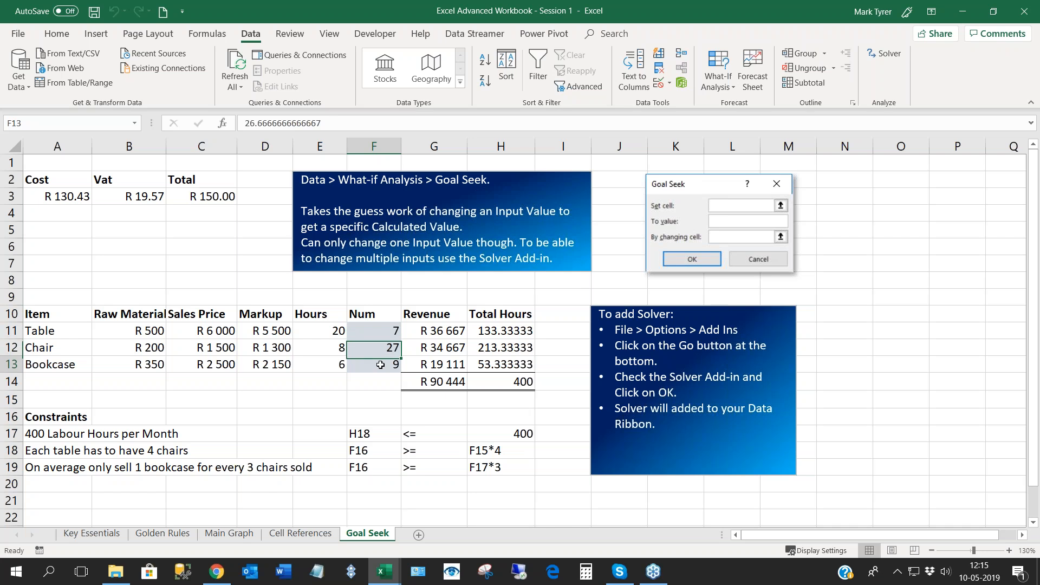
key(Return)
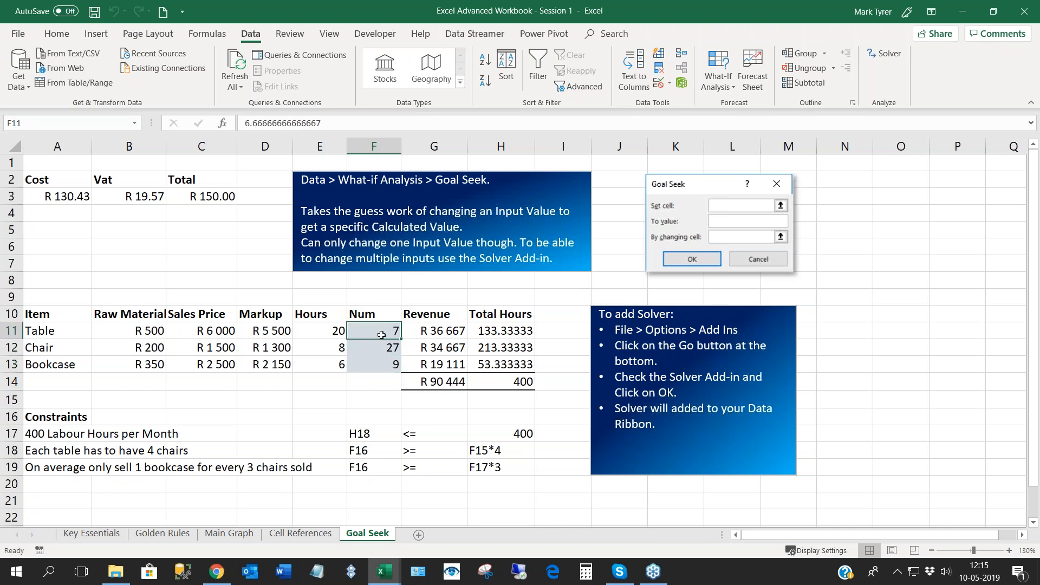
- Check the exact stored quantities for tables, chairs and bookcases in F11:F13
click(382, 363)
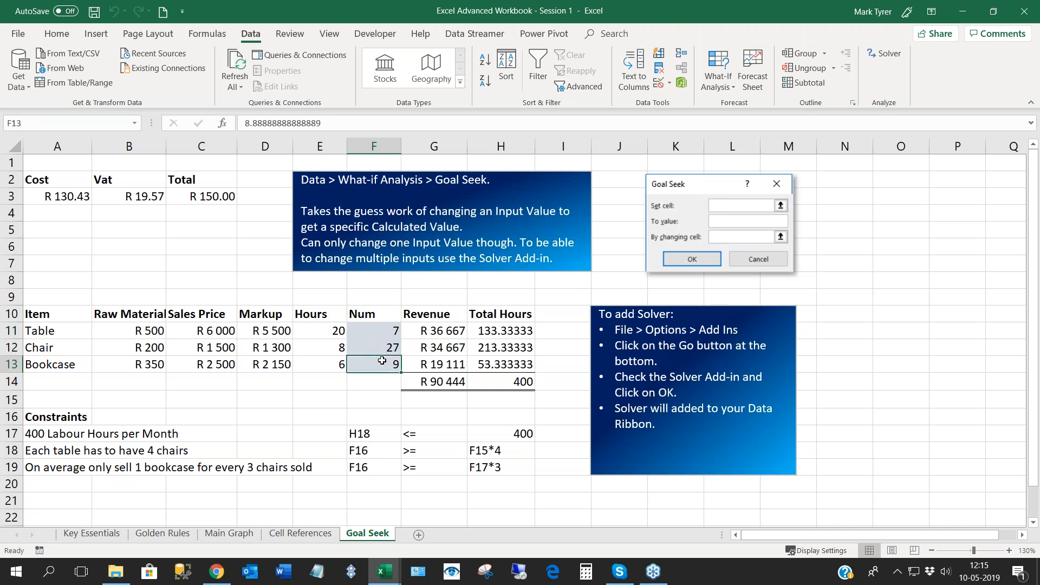
click(383, 334)
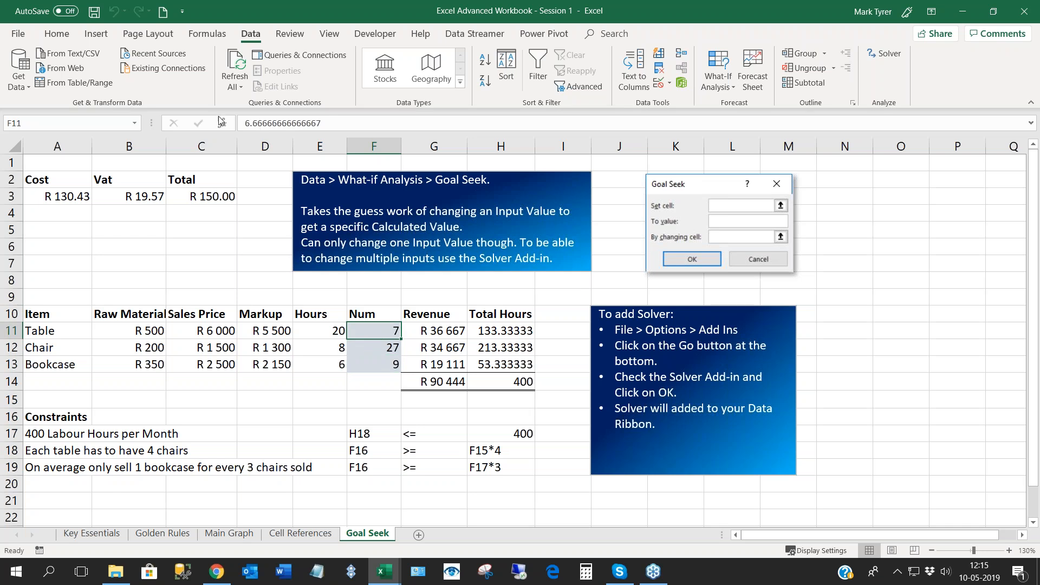
key(Return)
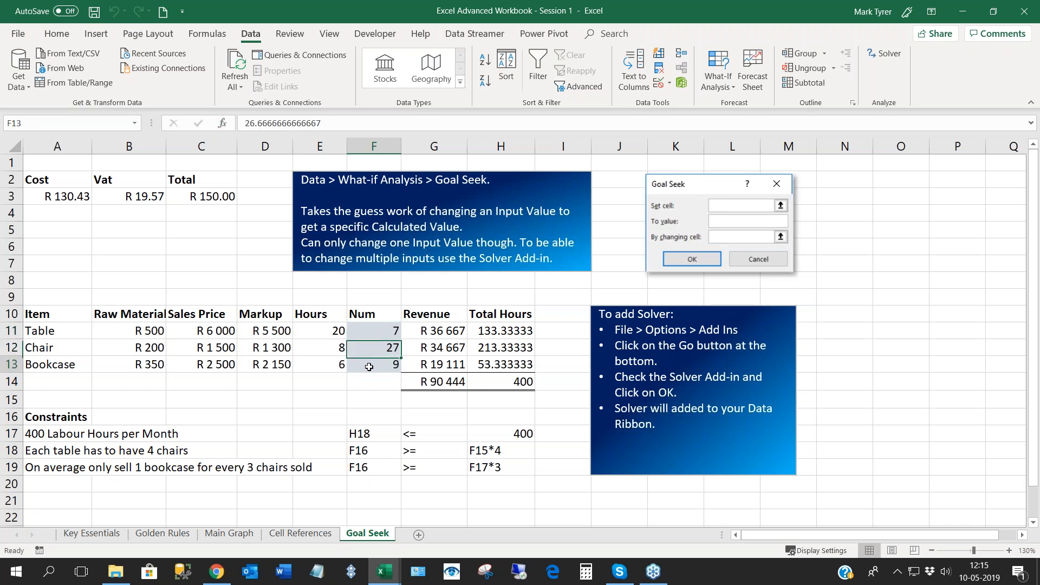
key(shift+Return)
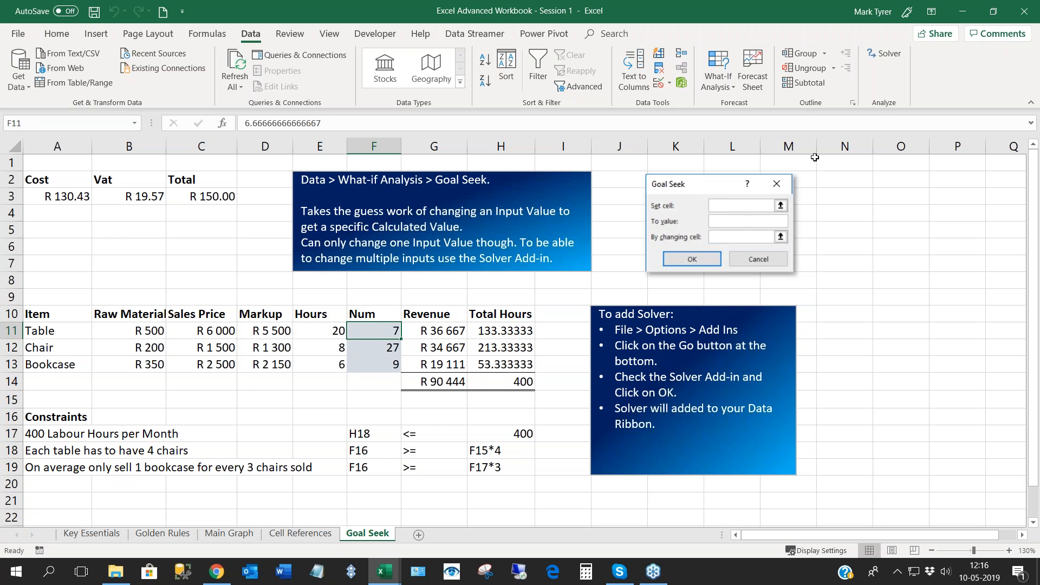
- Reopen Solver and add a constraint that the table quantity in F11 must be an integer
click(889, 56)
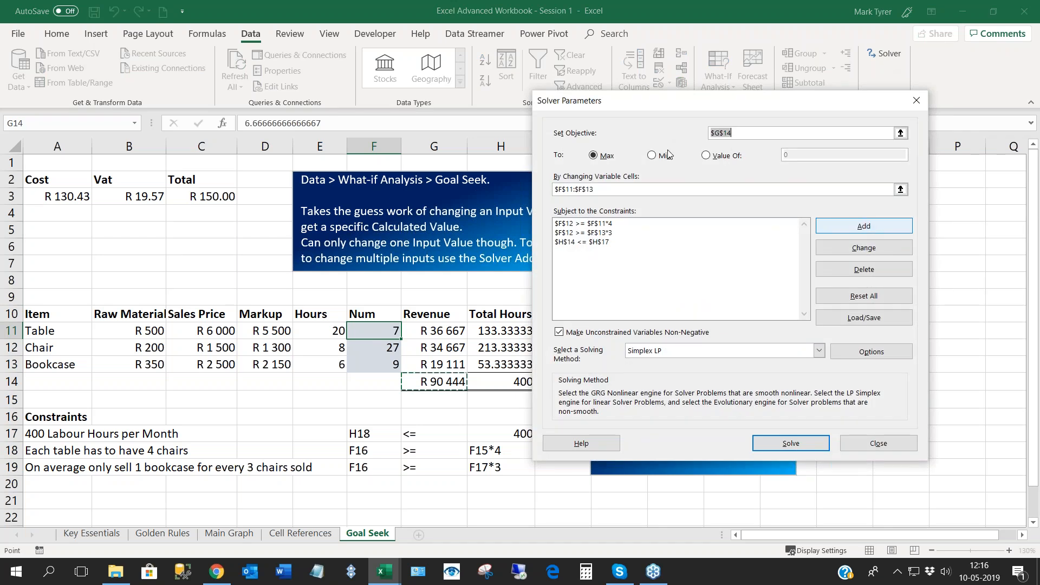
drag(677, 103, 725, 83)
click(911, 206)
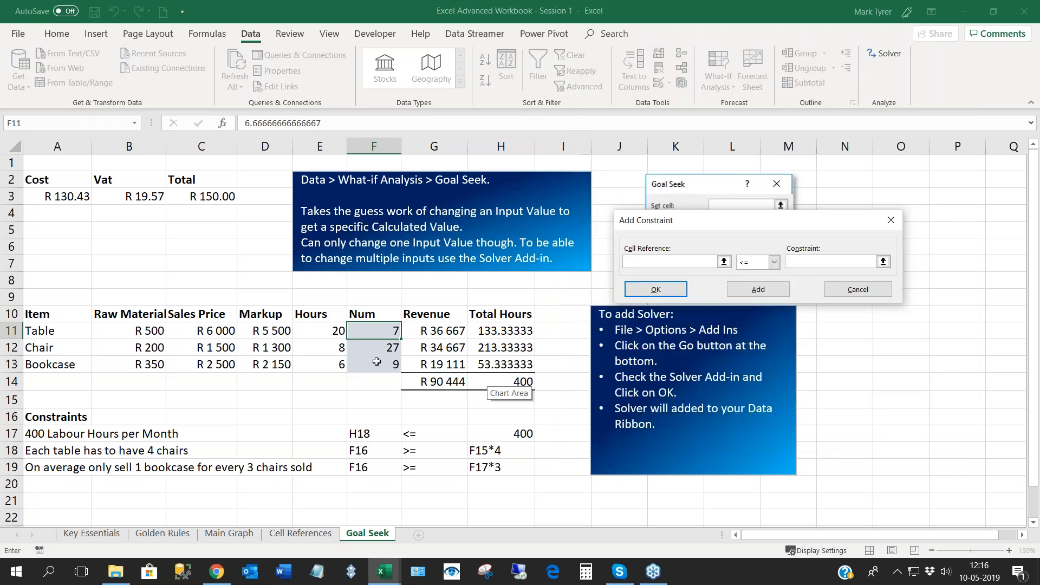
click(379, 332)
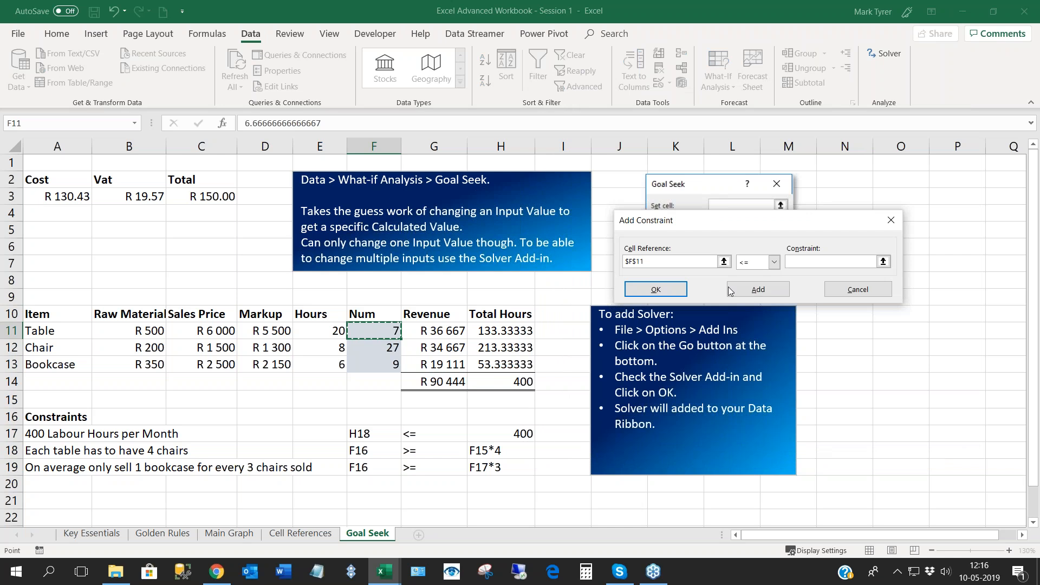
click(774, 262)
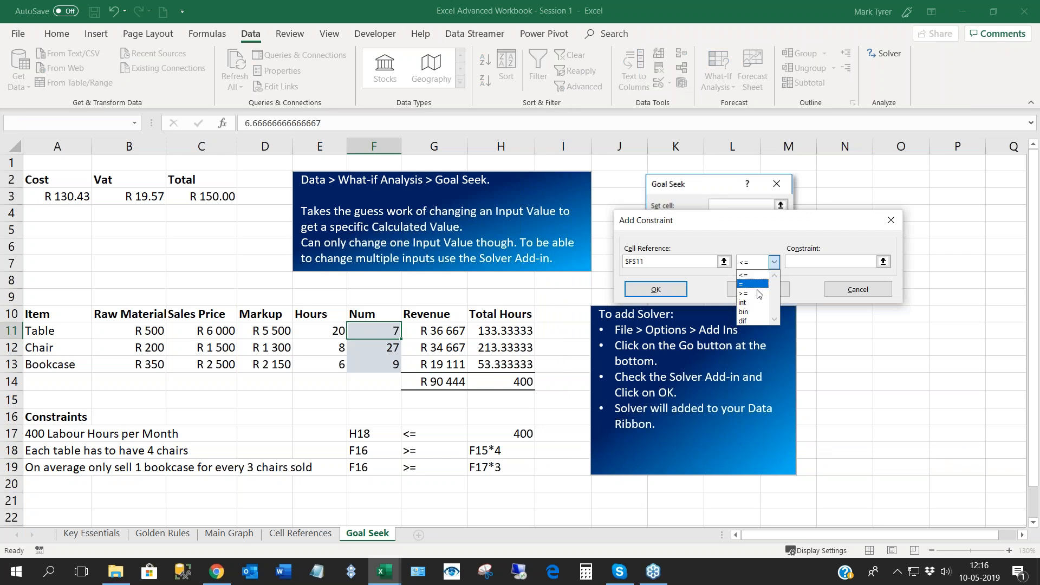
click(746, 303)
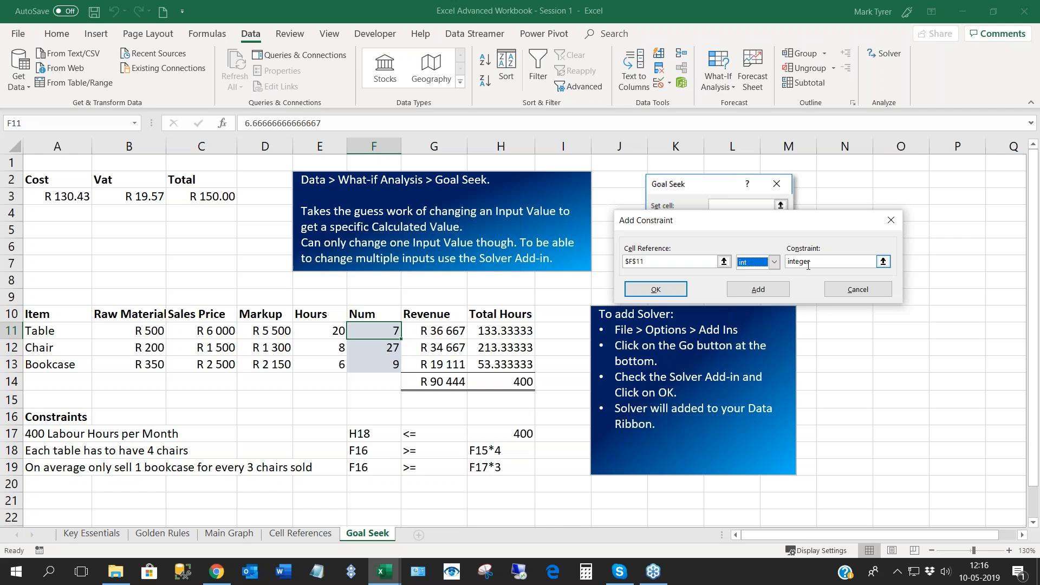
click(758, 291)
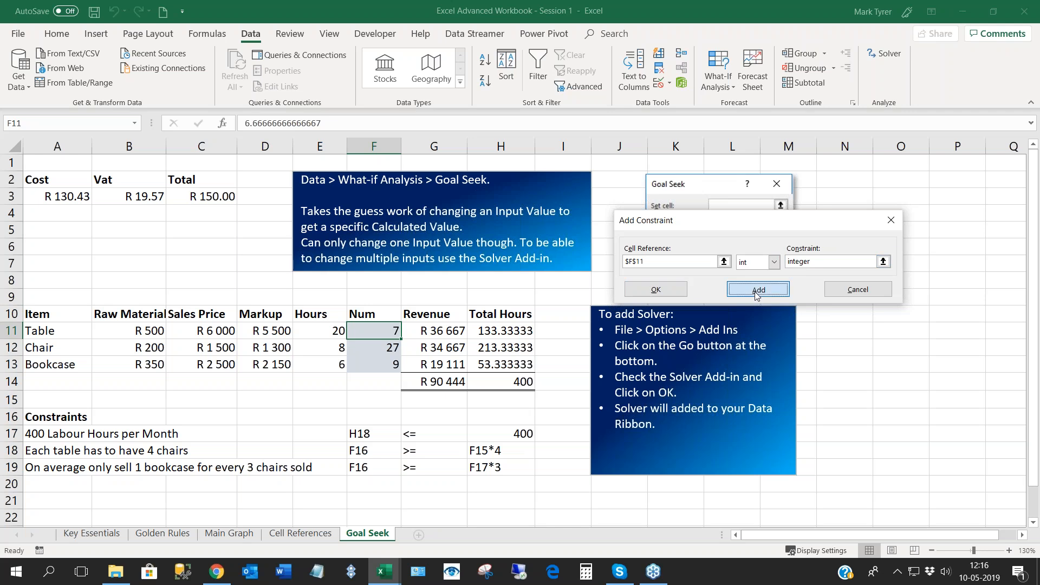
- Add the Solver constraint that the chair quantity in F12 must be an integer
click(381, 353)
click(774, 263)
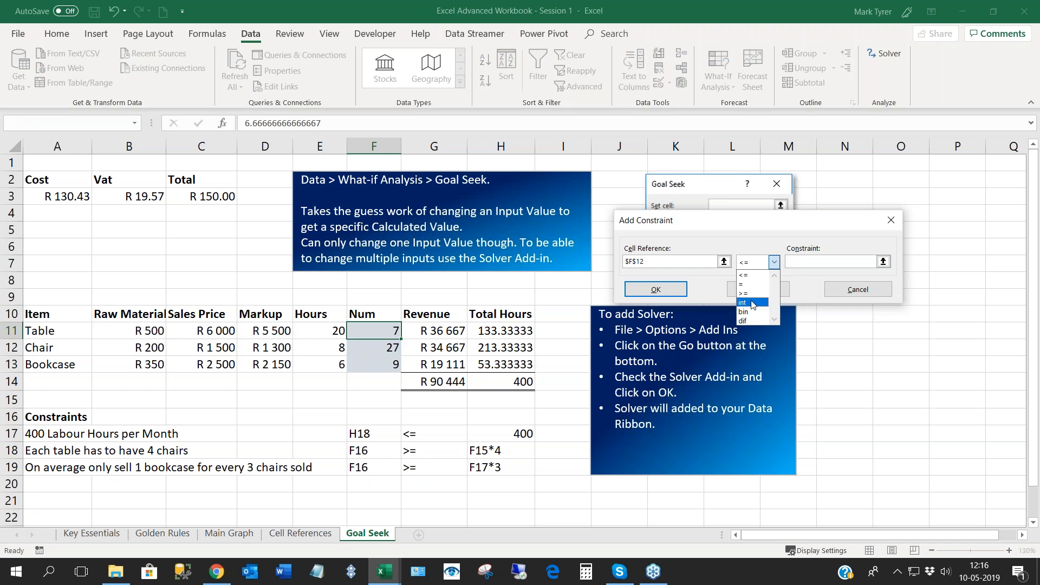
click(752, 303)
click(758, 289)
- Add the Solver constraint that the bookcase quantity in F13 must be an integer, and return to the parameters
click(383, 366)
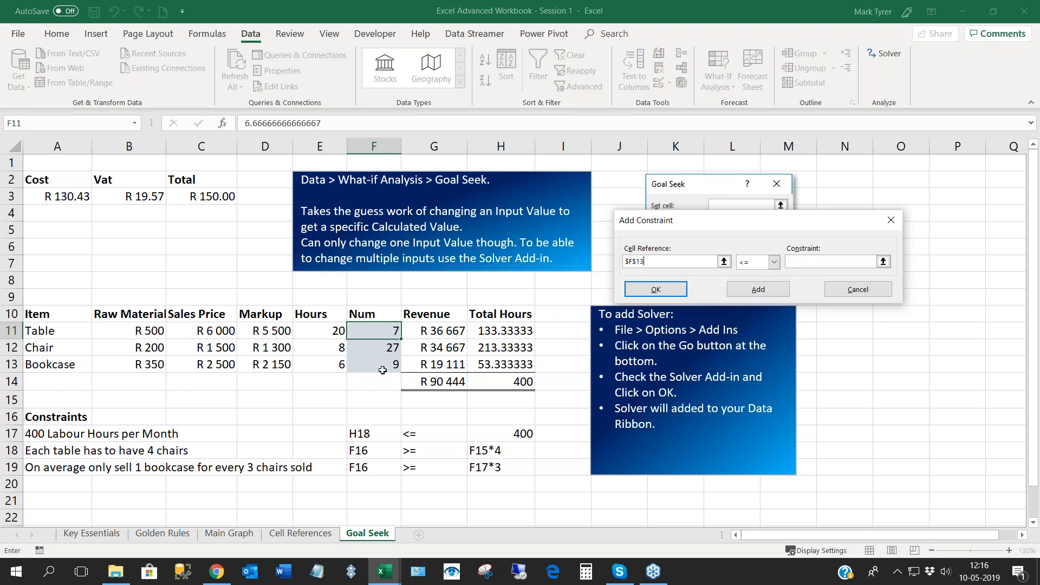
click(774, 262)
click(746, 304)
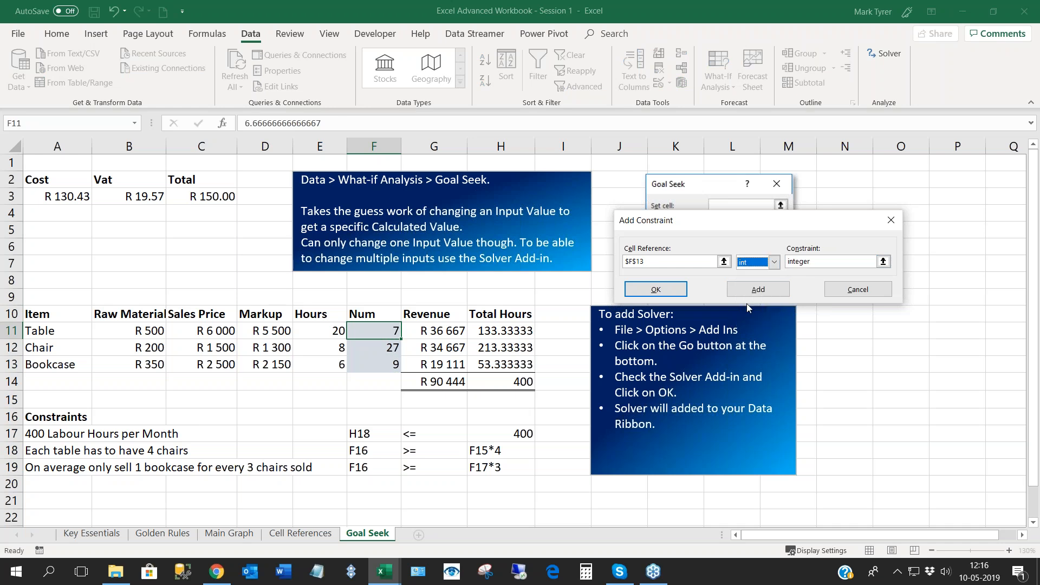
click(656, 289)
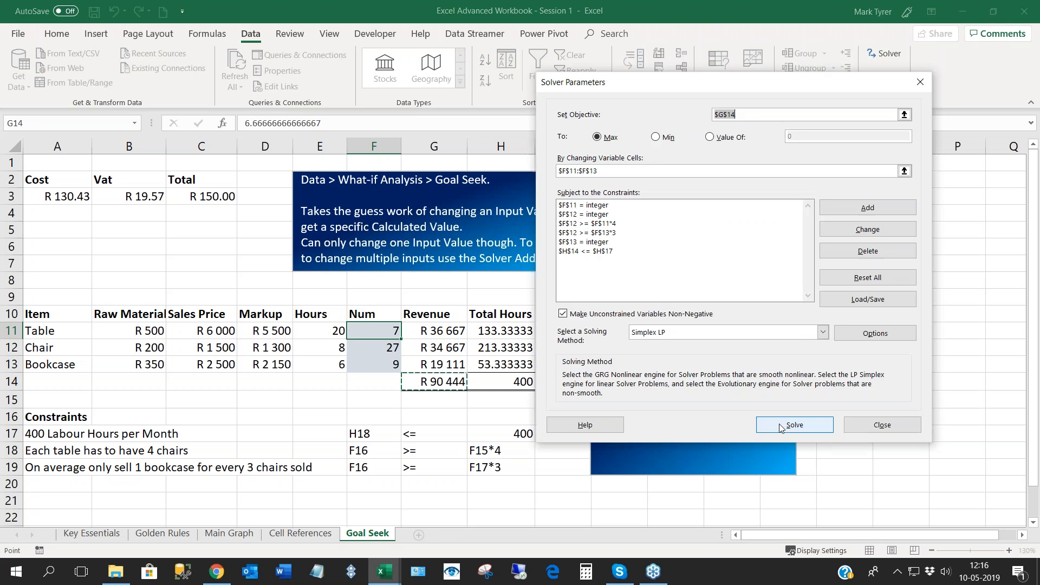
- Solve again with the integer constraints, keep the Solver solution, and check the quantities in F11:F13
click(785, 425)
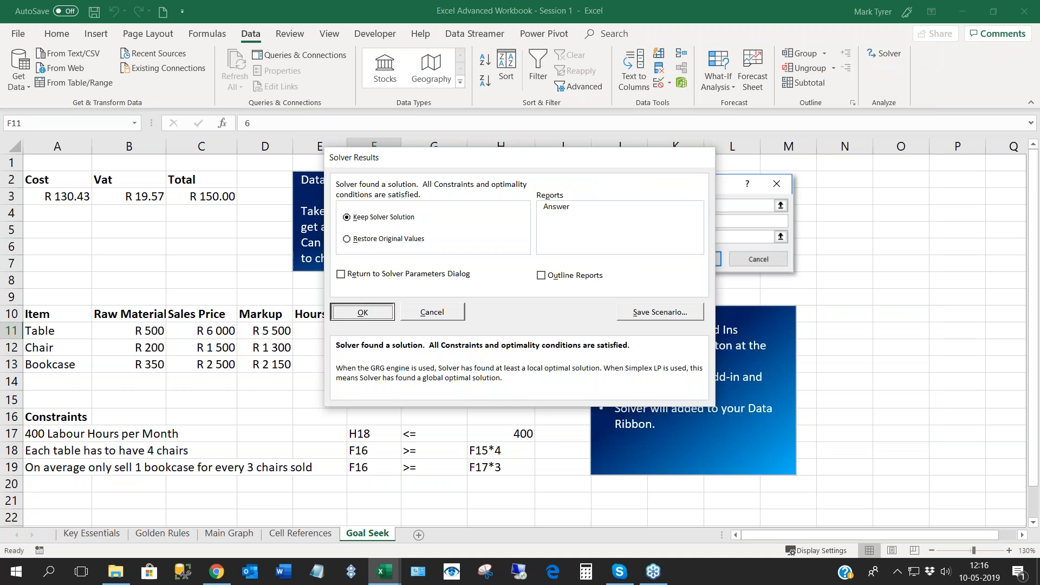
click(372, 316)
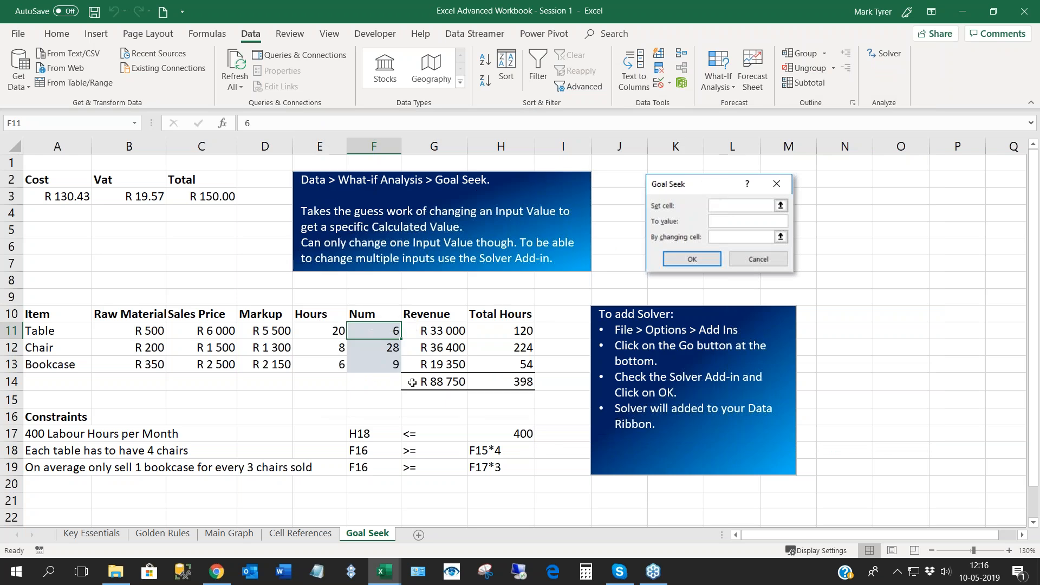
click(385, 352)
key(Return)
key(Return)
key(Return)
key(Return)
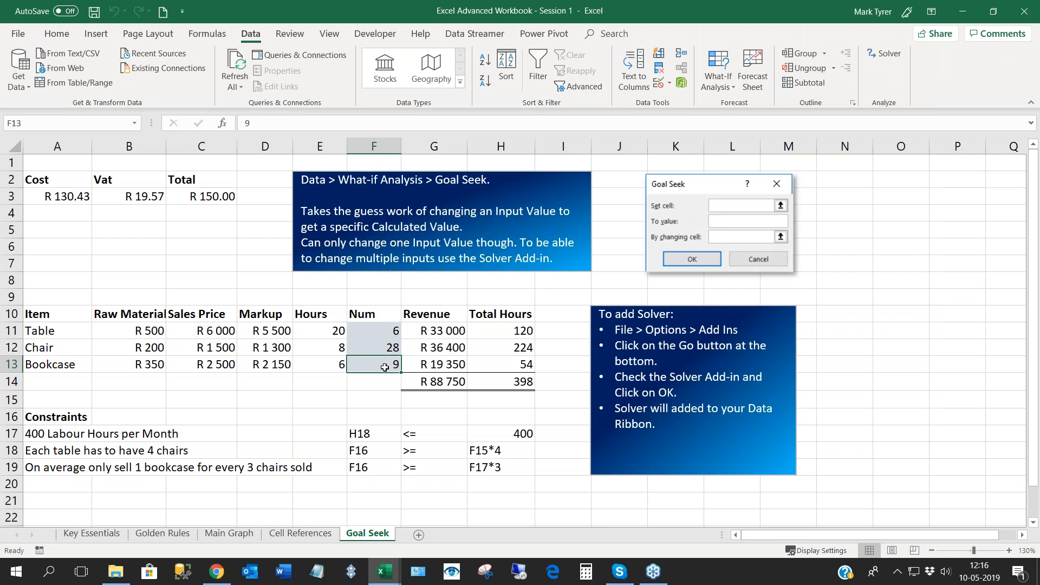
- Review the total revenue in G14 and compare the total hours in H14 with the labour limit in H17
click(440, 382)
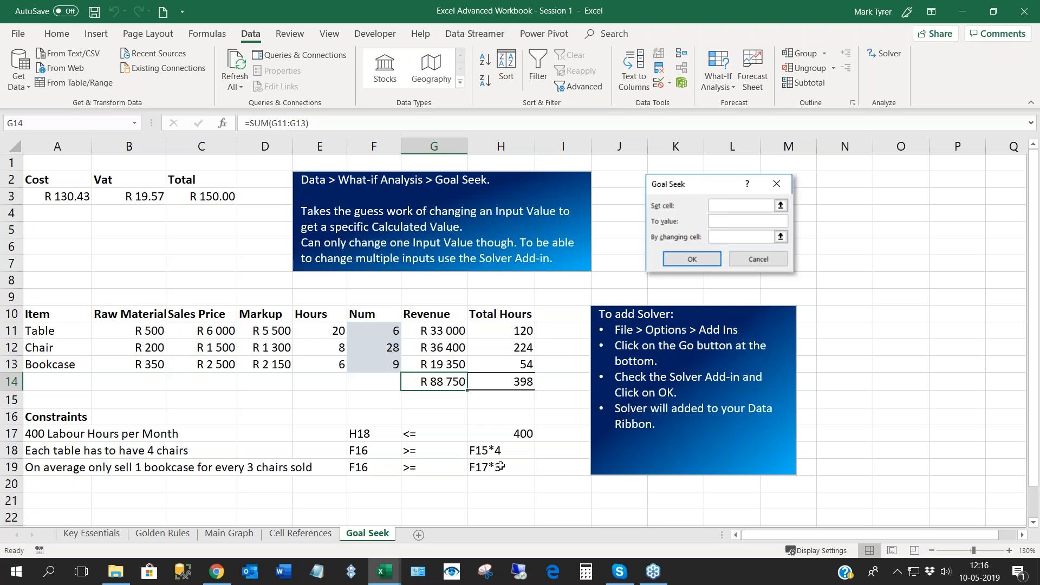
click(514, 383)
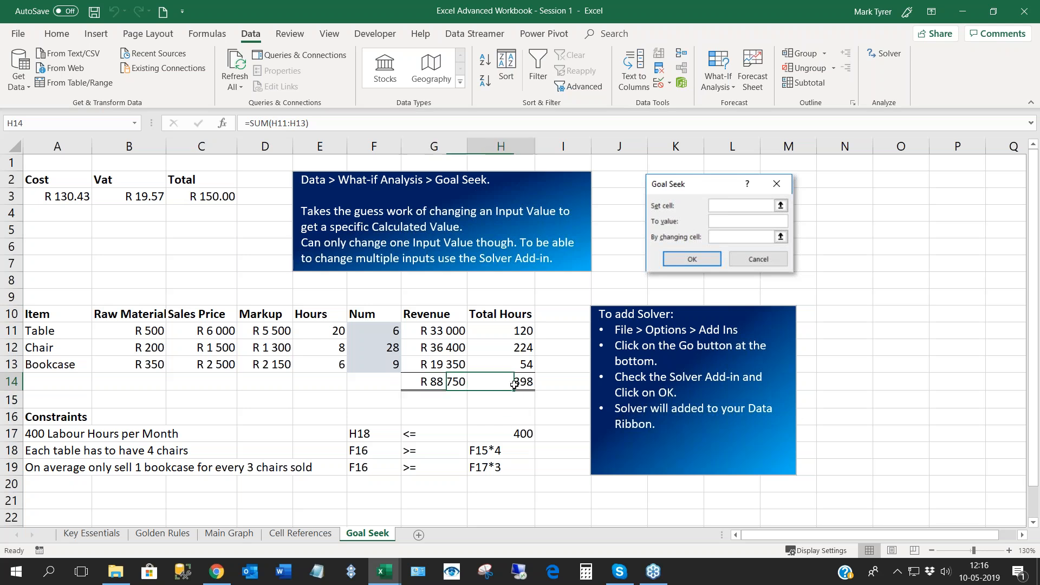
click(514, 434)
click(515, 381)
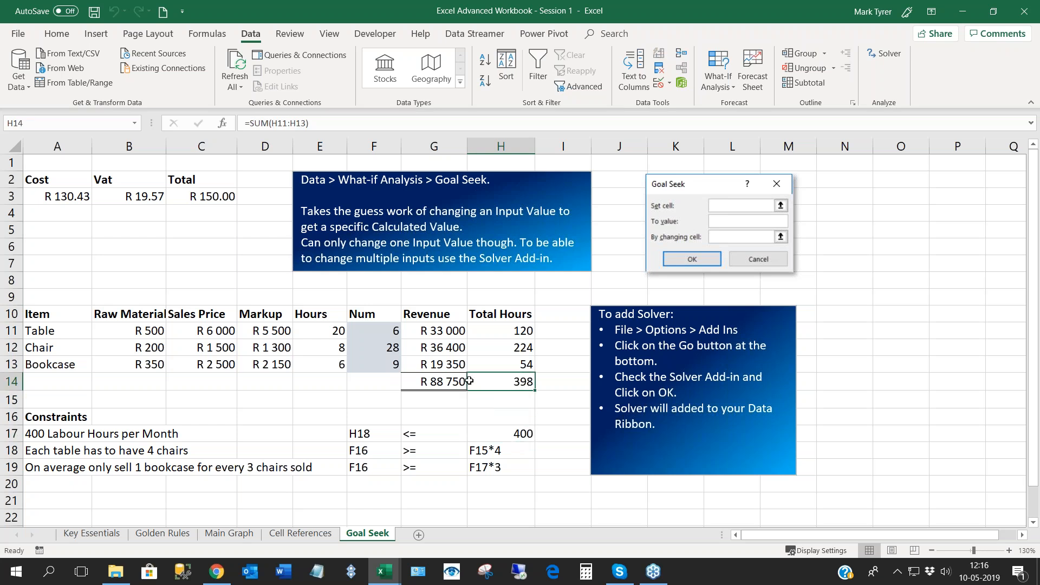
click(431, 382)
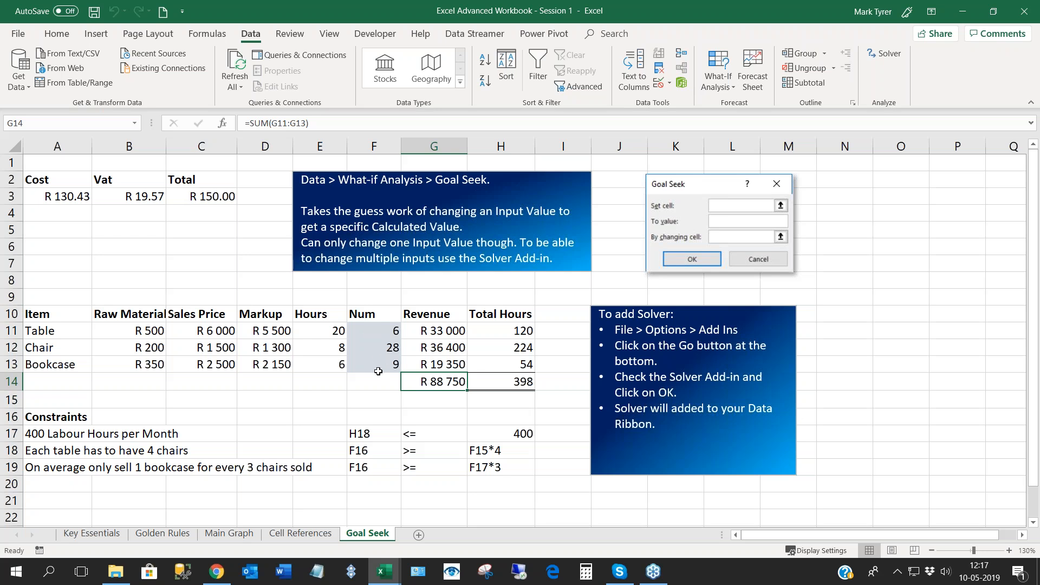
click(260, 350)
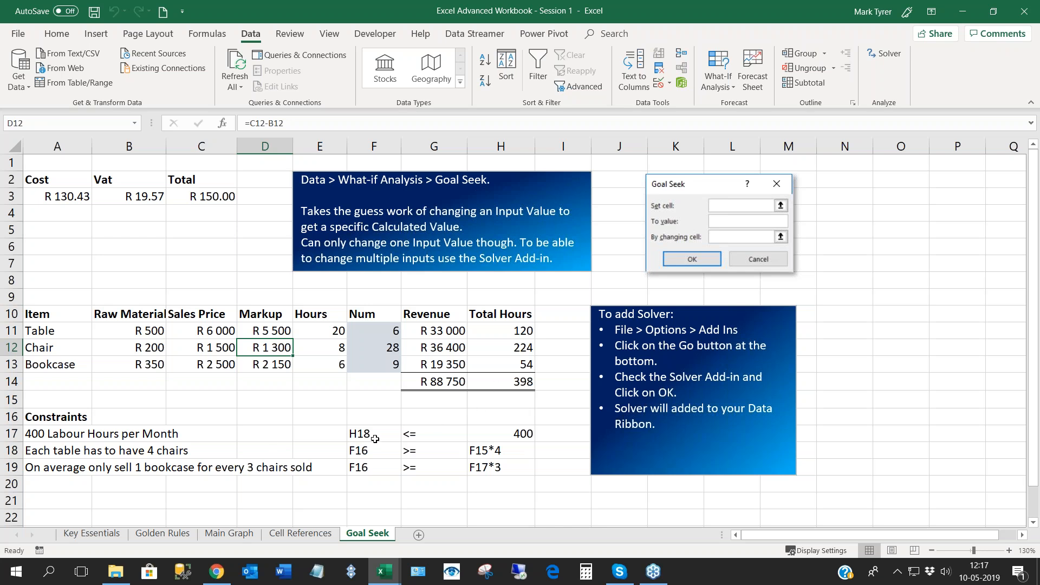
- Correct the cell references in column F of the constraints list to H14 in F17, F12 in F18 and F12 in F19
click(374, 434)
text('H14)
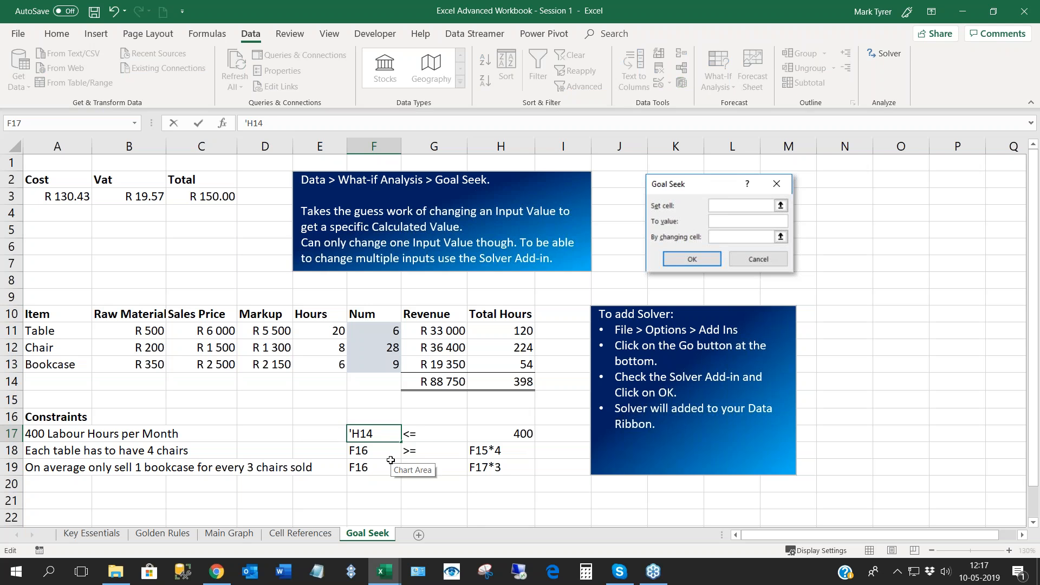
click(358, 452)
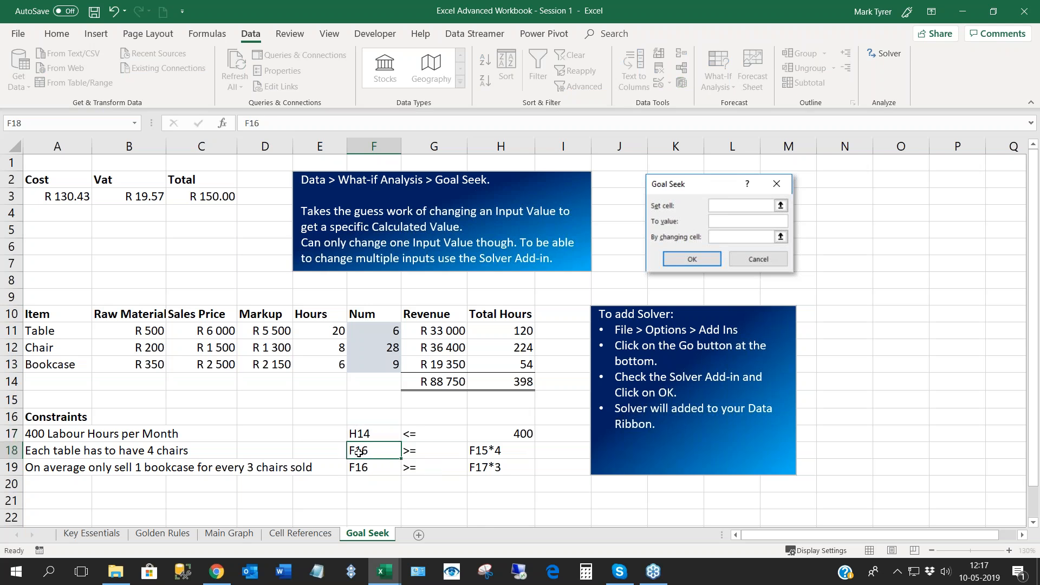
key(F2)
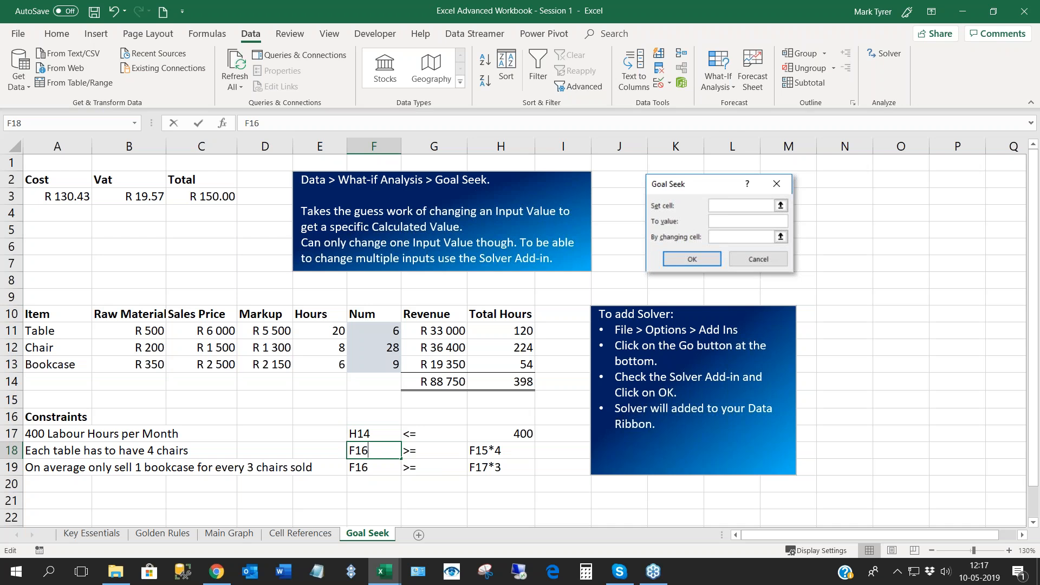
key(BackSpace)
text(2)
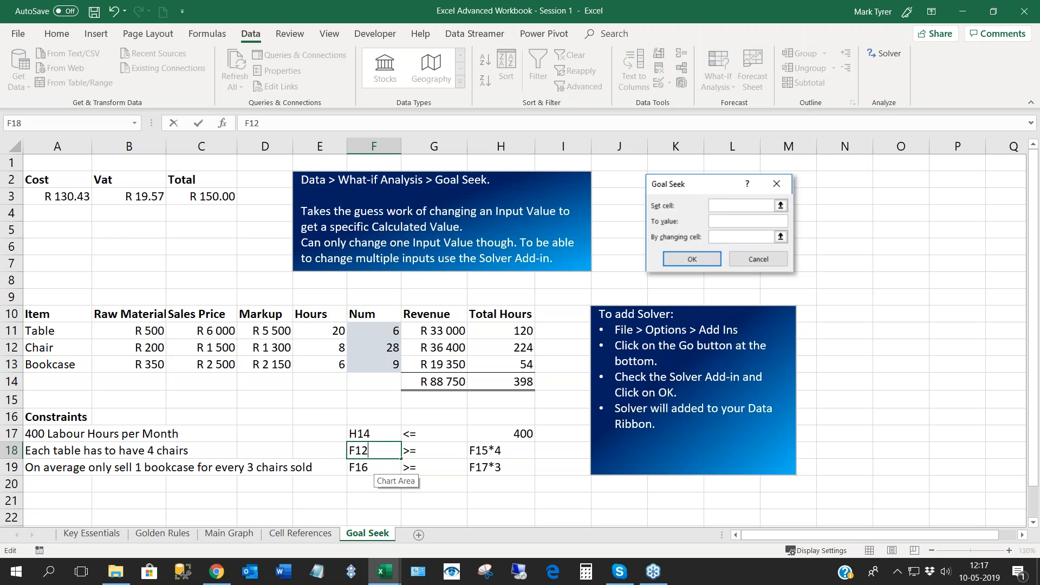
key(Return)
key(F2)
key(BackSpace)
text(2)
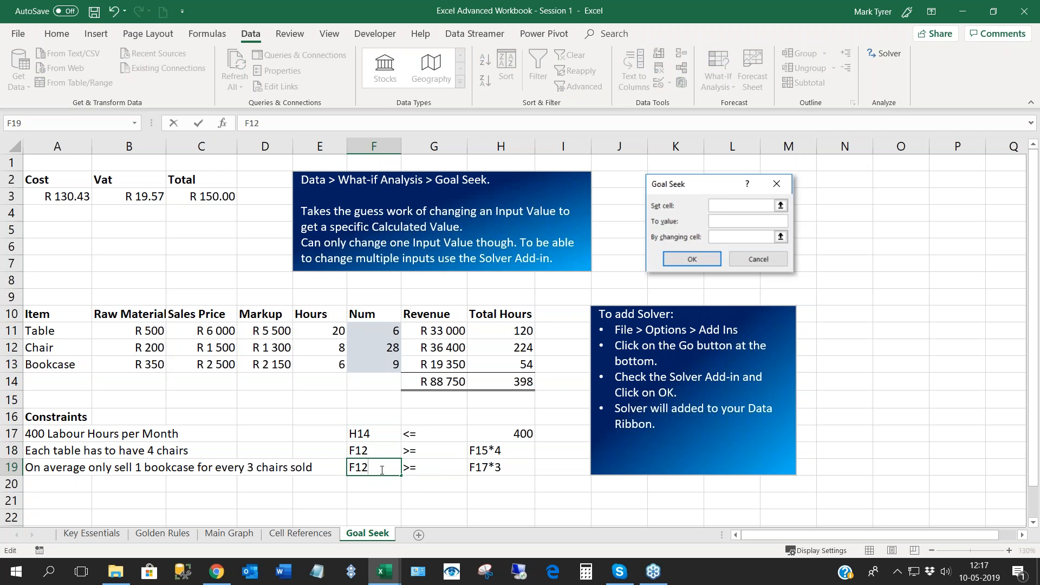
key(Return)
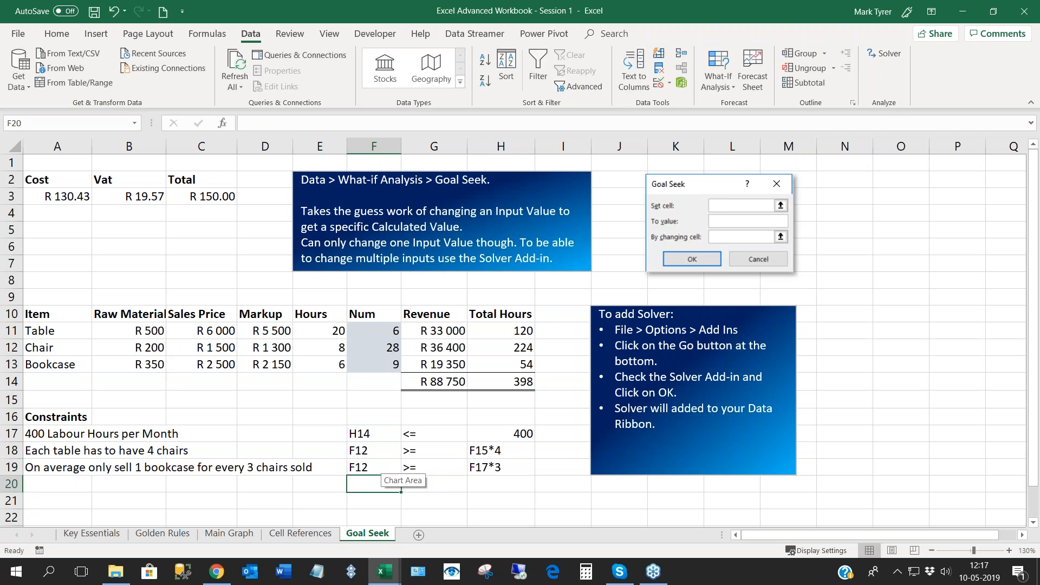
- Change the comparison text for the table-and-chairs constraint in H18 to F11*4
click(368, 451)
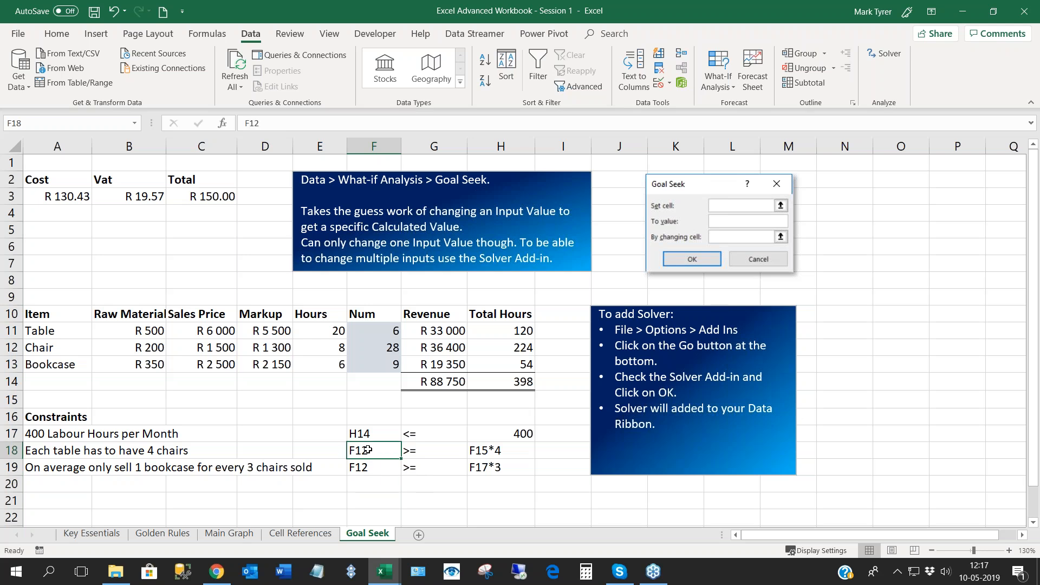
double_click(484, 451)
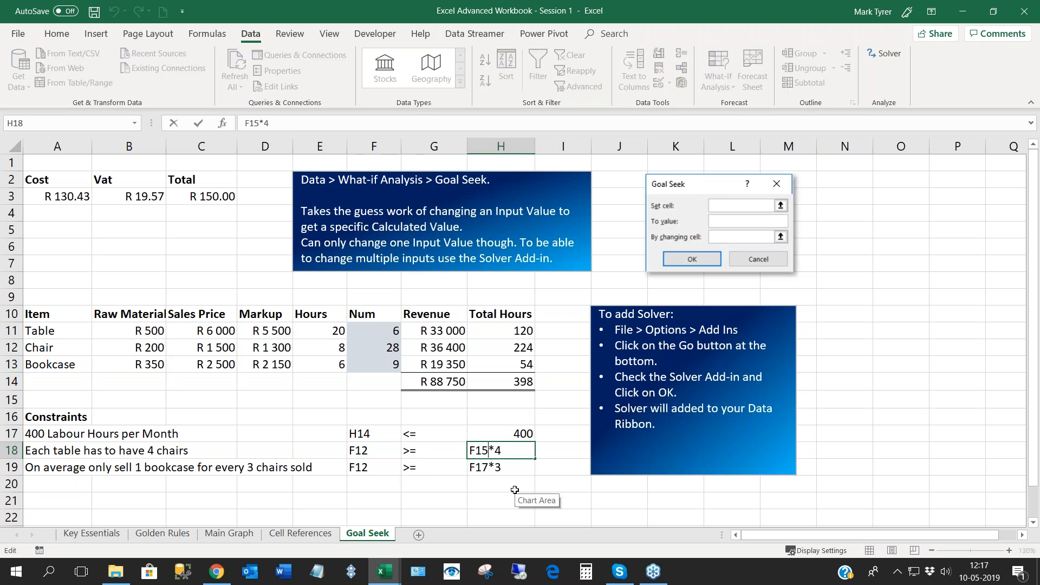
key(BackSpace)
text(2)
key(BackSpace)
text(1)
click(488, 472)
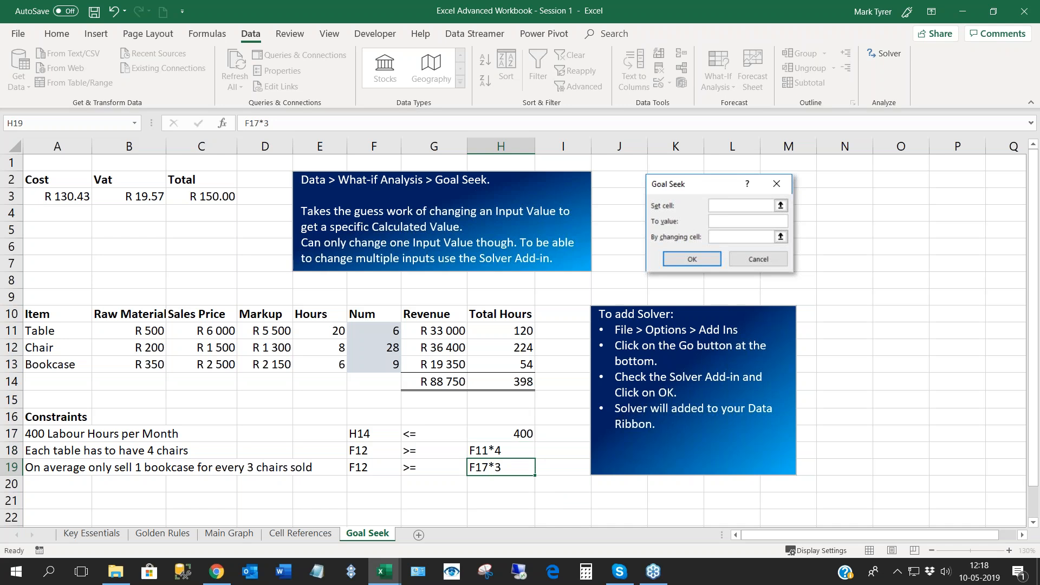
- Change the comparison text for the bookcase constraint in H19 to F12*3 and look over the corrected constraints
double_click(487, 468)
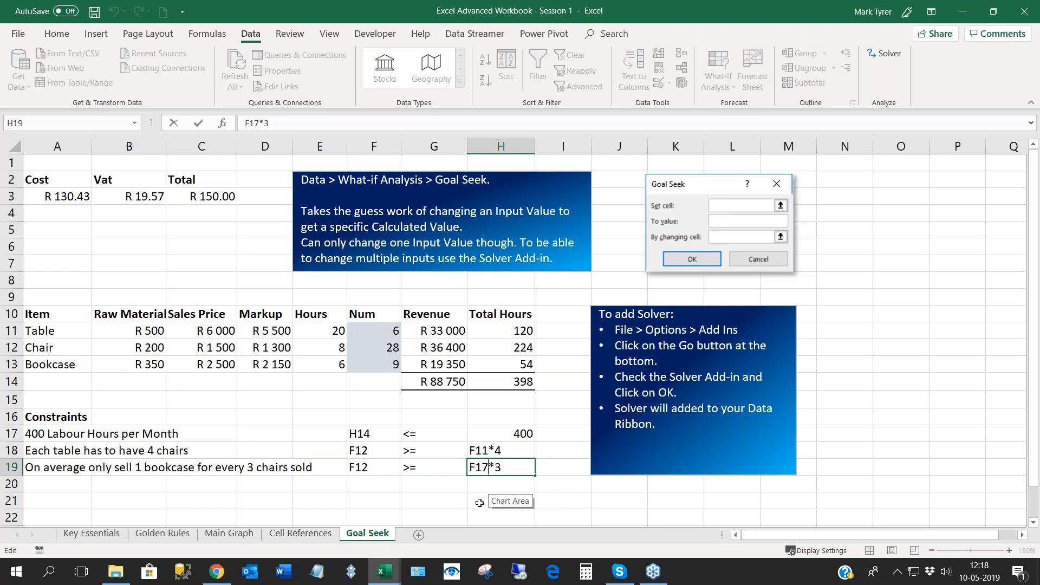
key(BackSpace)
text(2)
key(Return)
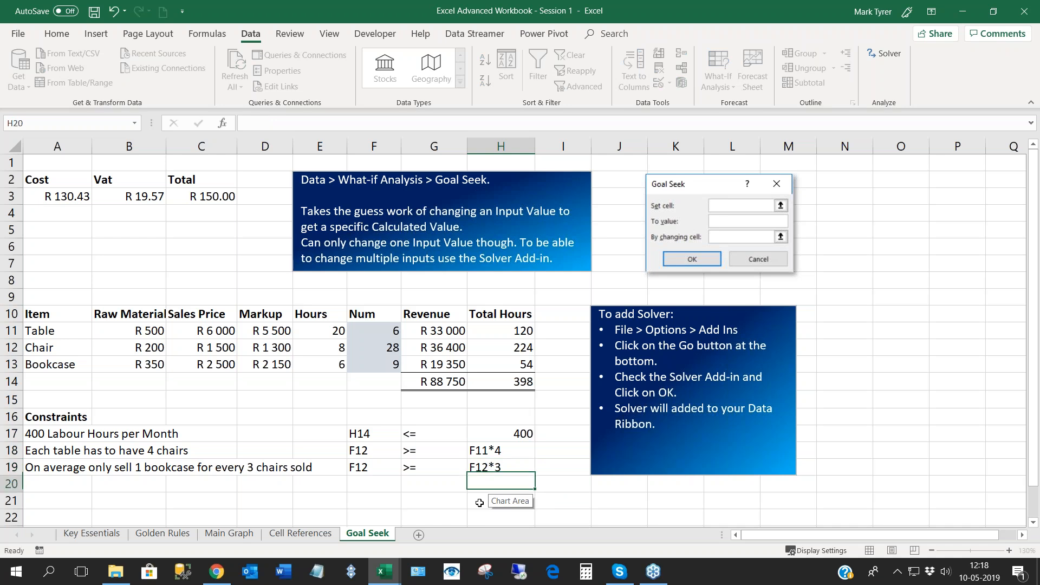
drag(362, 434, 488, 466)
click(430, 468)
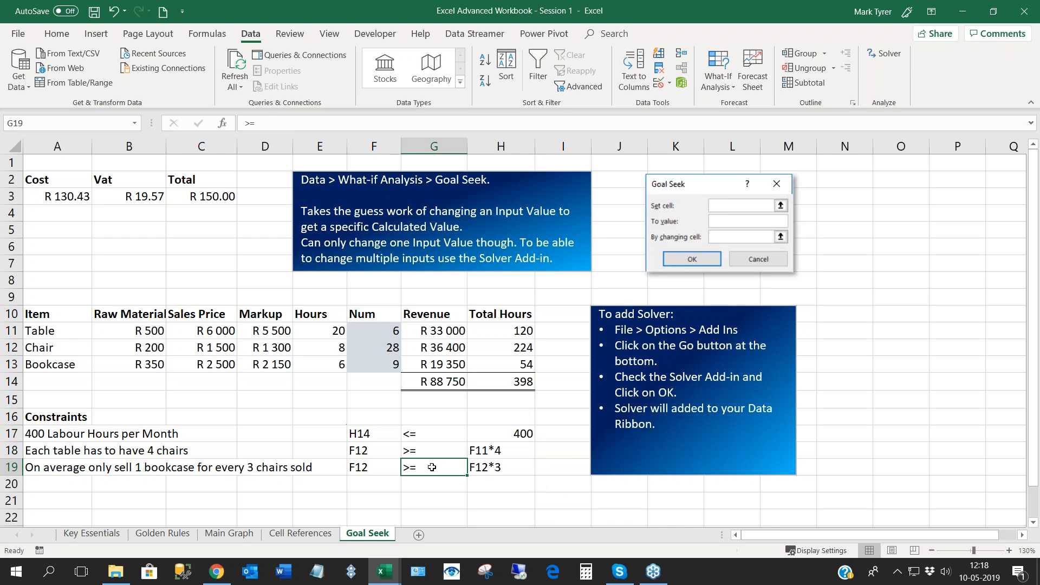
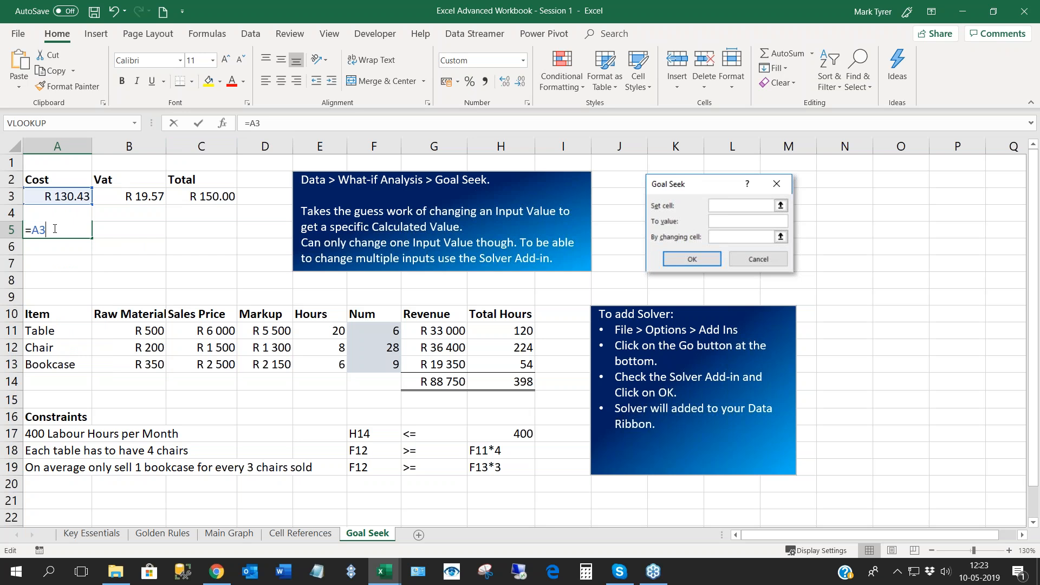
- Wrap the A3 reference in cell A5 in a ROUND function with 0 decimal digits and recheck the resulting formula
text(Round)
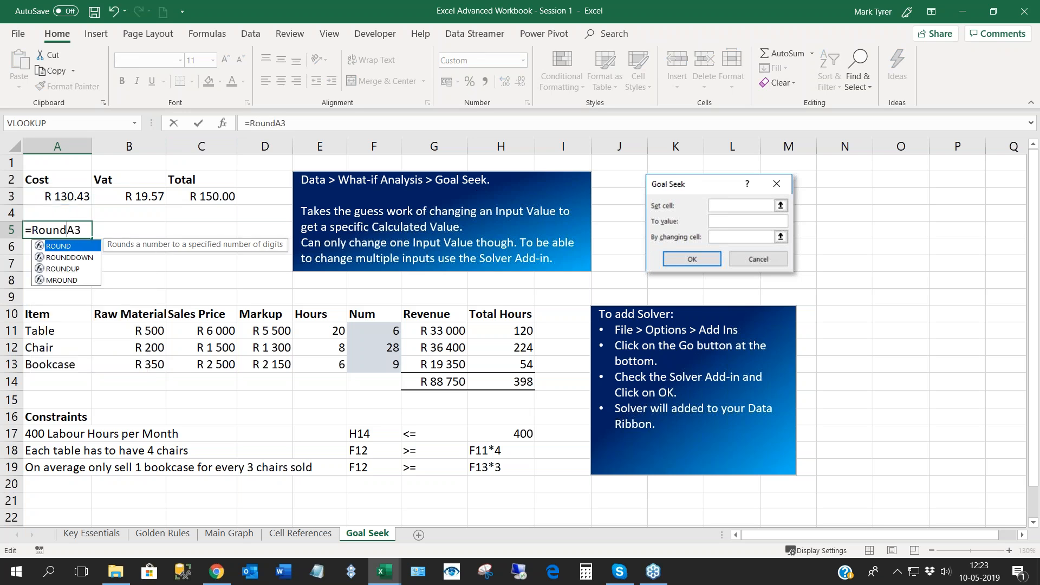
key(Tab)
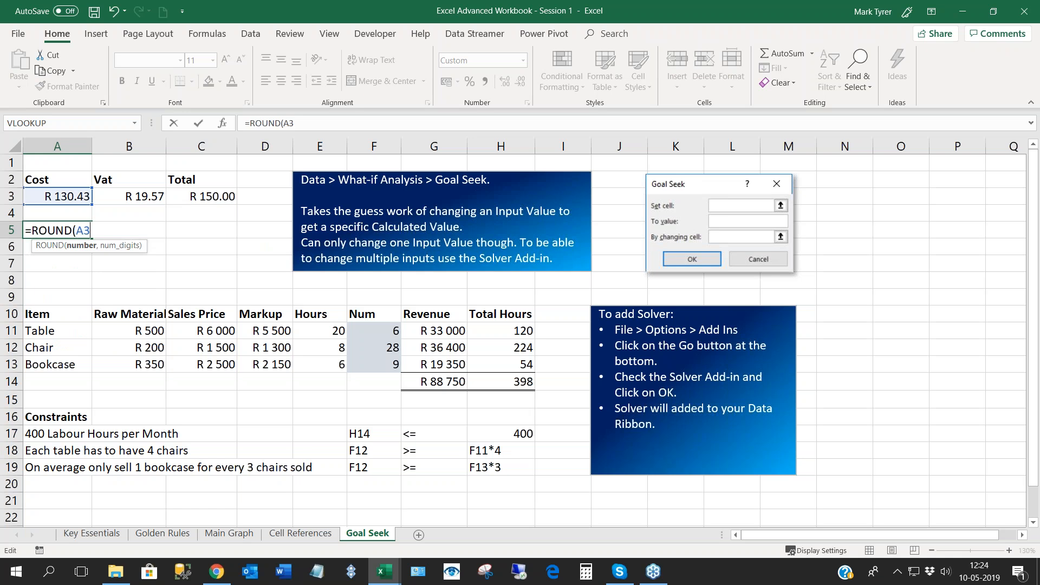
text(,)
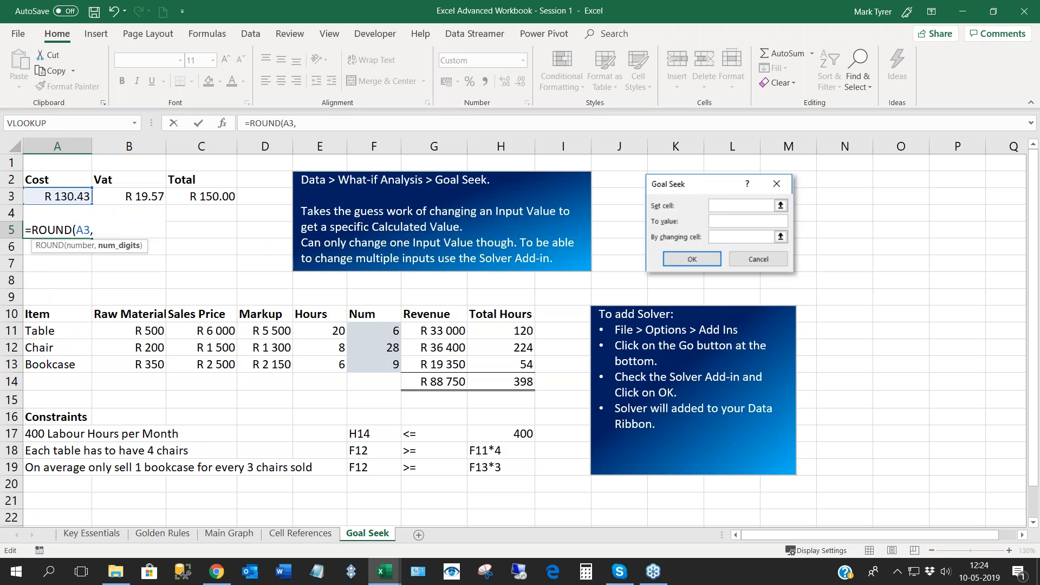
text(0))
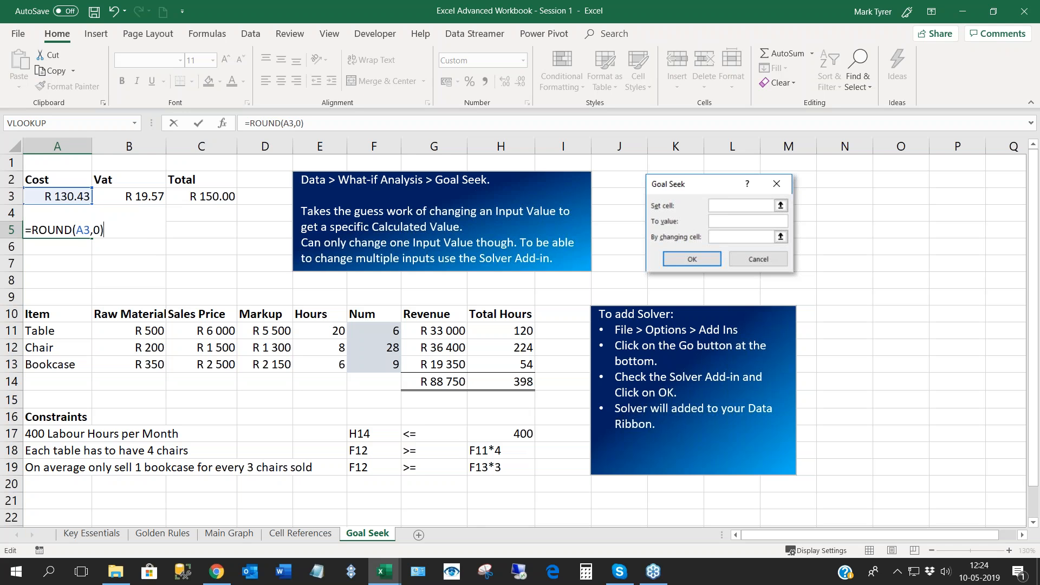
key(Return)
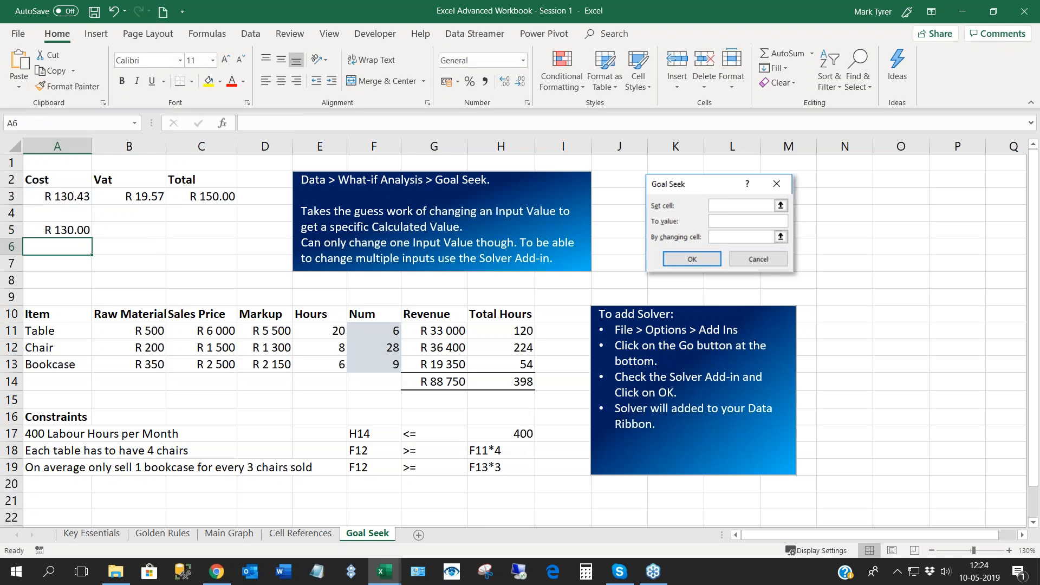
click(69, 231)
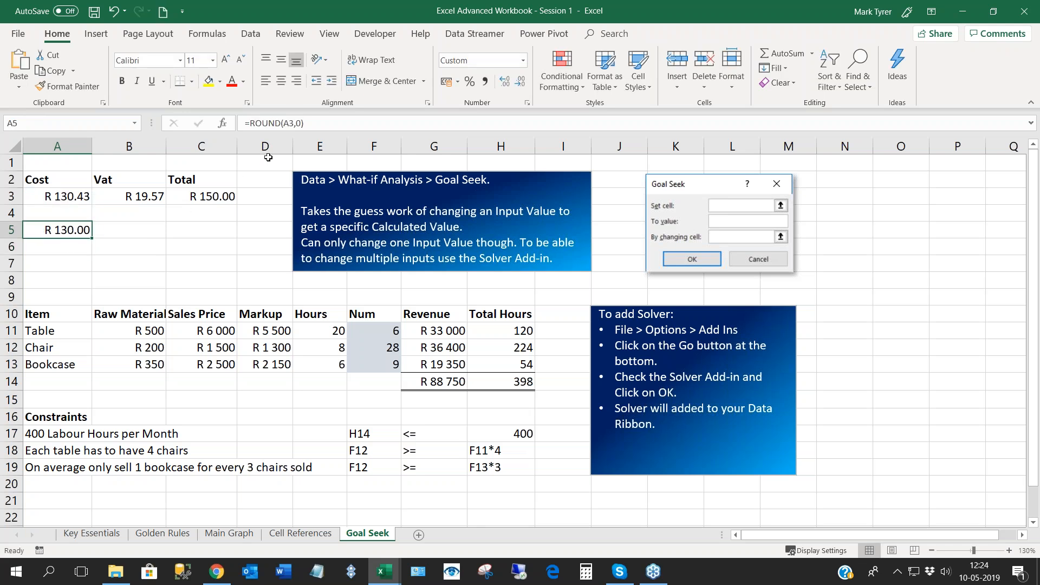
click(69, 246)
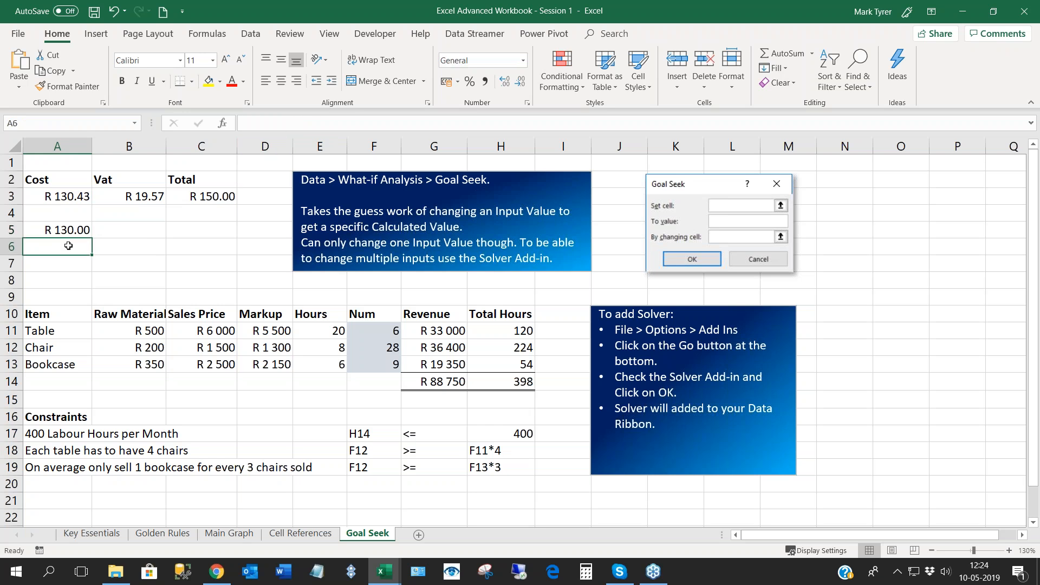
click(73, 235)
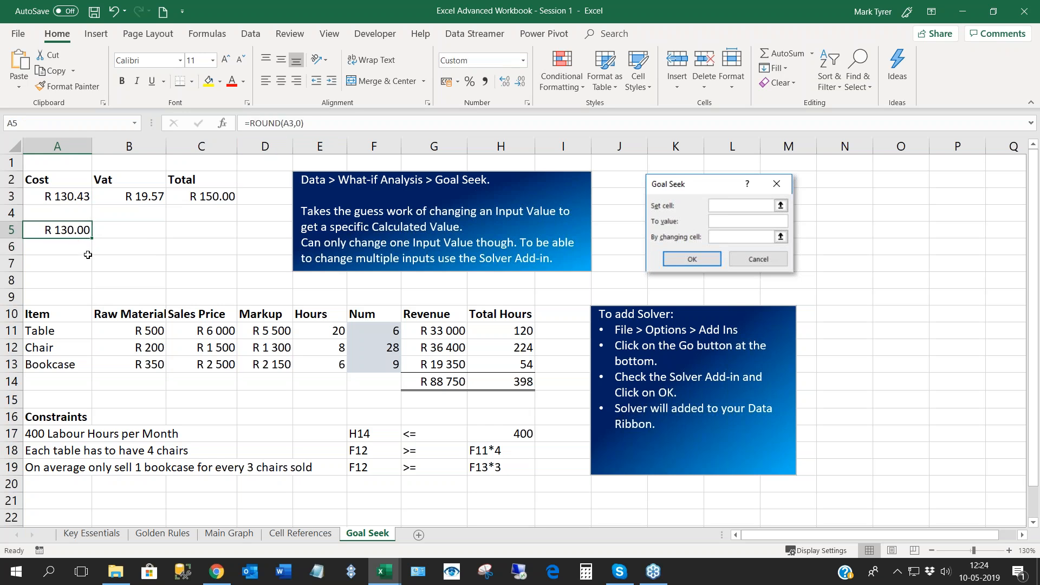